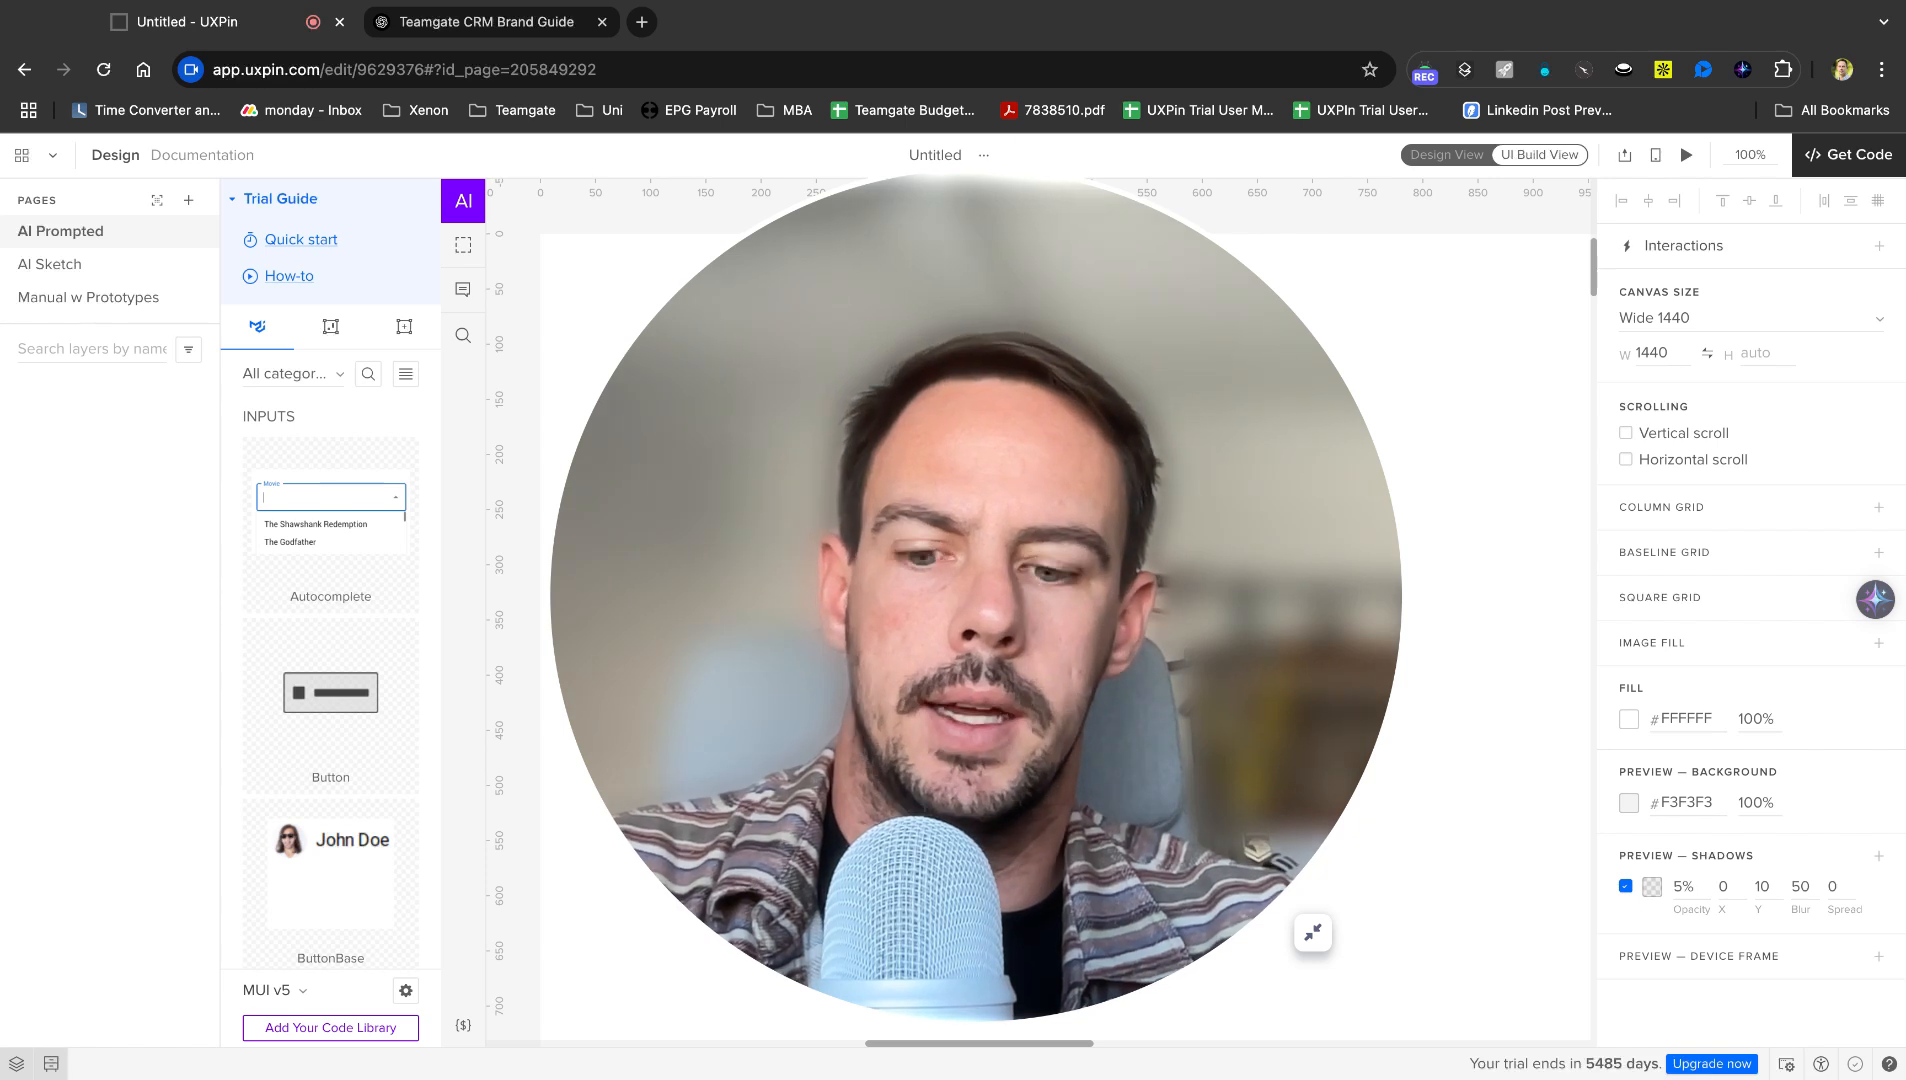
# Switch to the ChatGPT conversation and review the Teamgate CRM brand guide analysis, covering colors, typography, CTA design and design principles.
pyautogui.click(1315, 933)
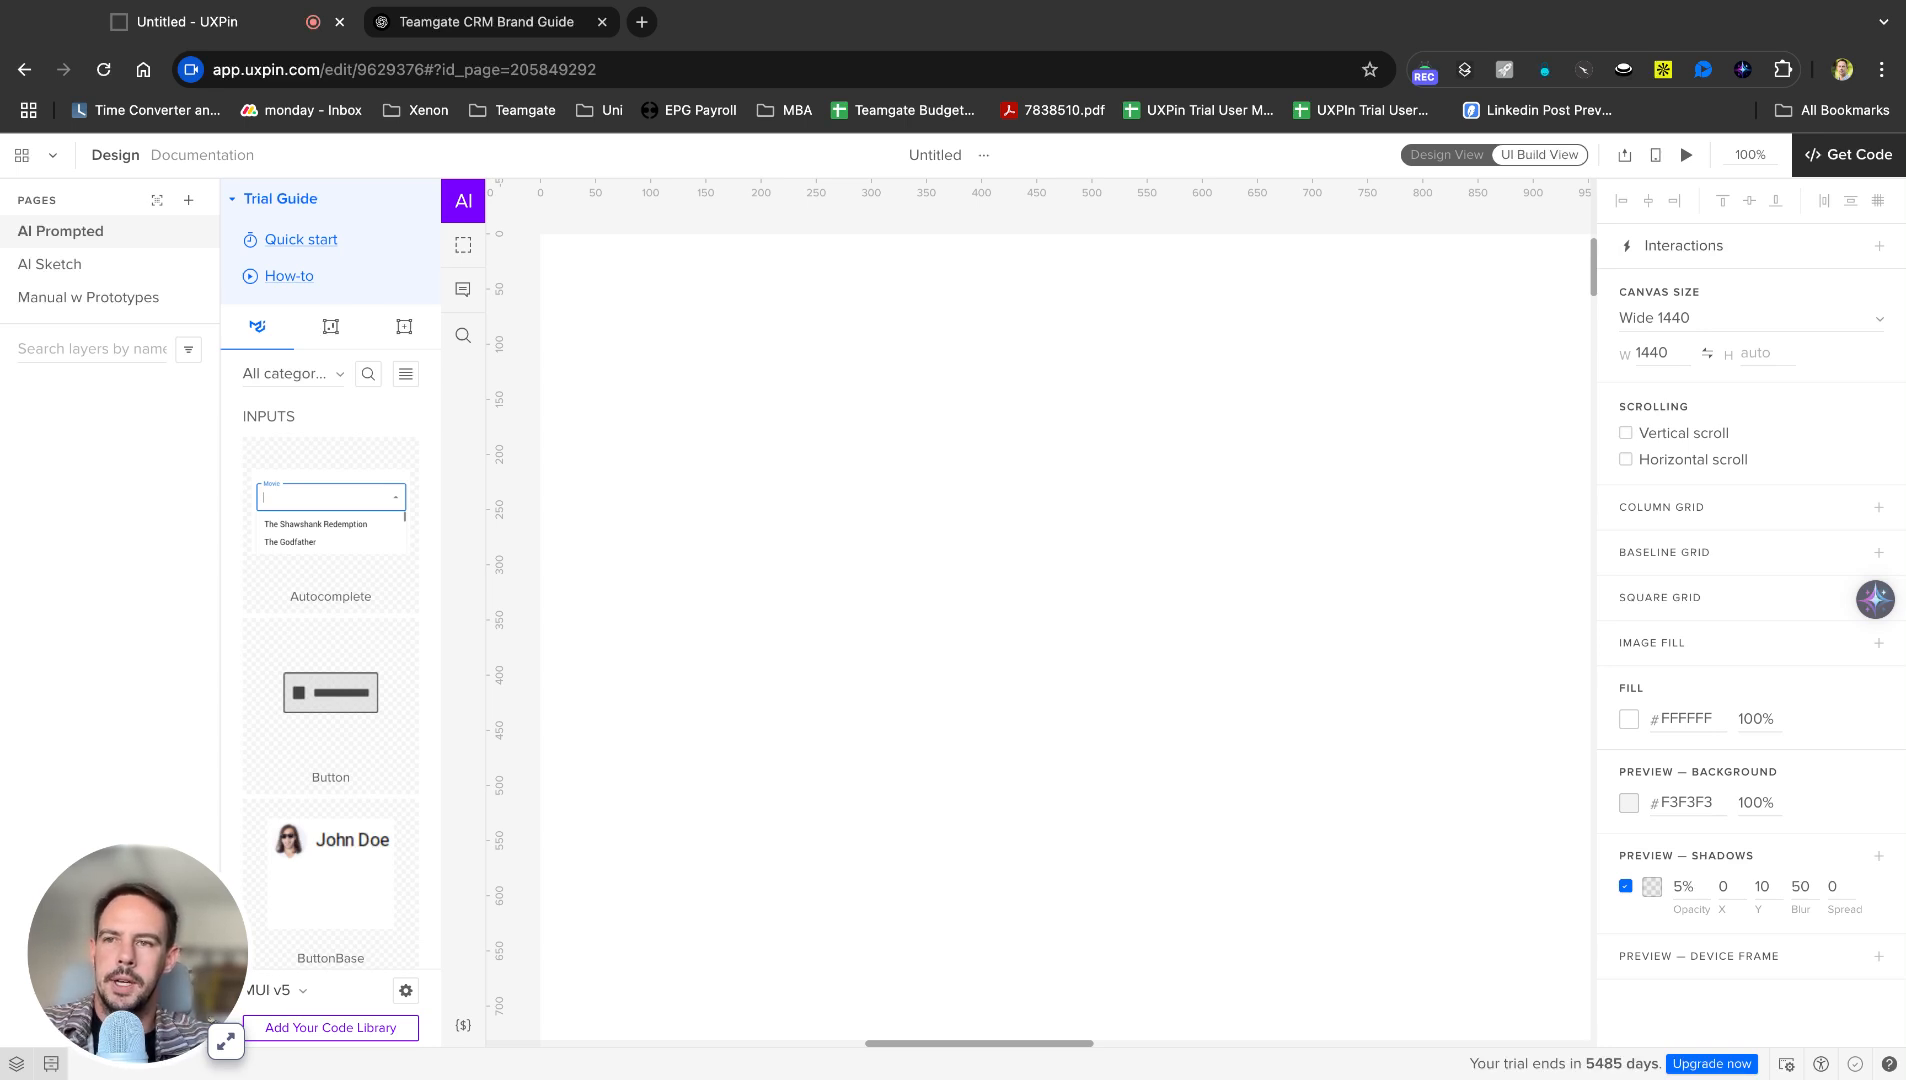
pyautogui.click(530, 21)
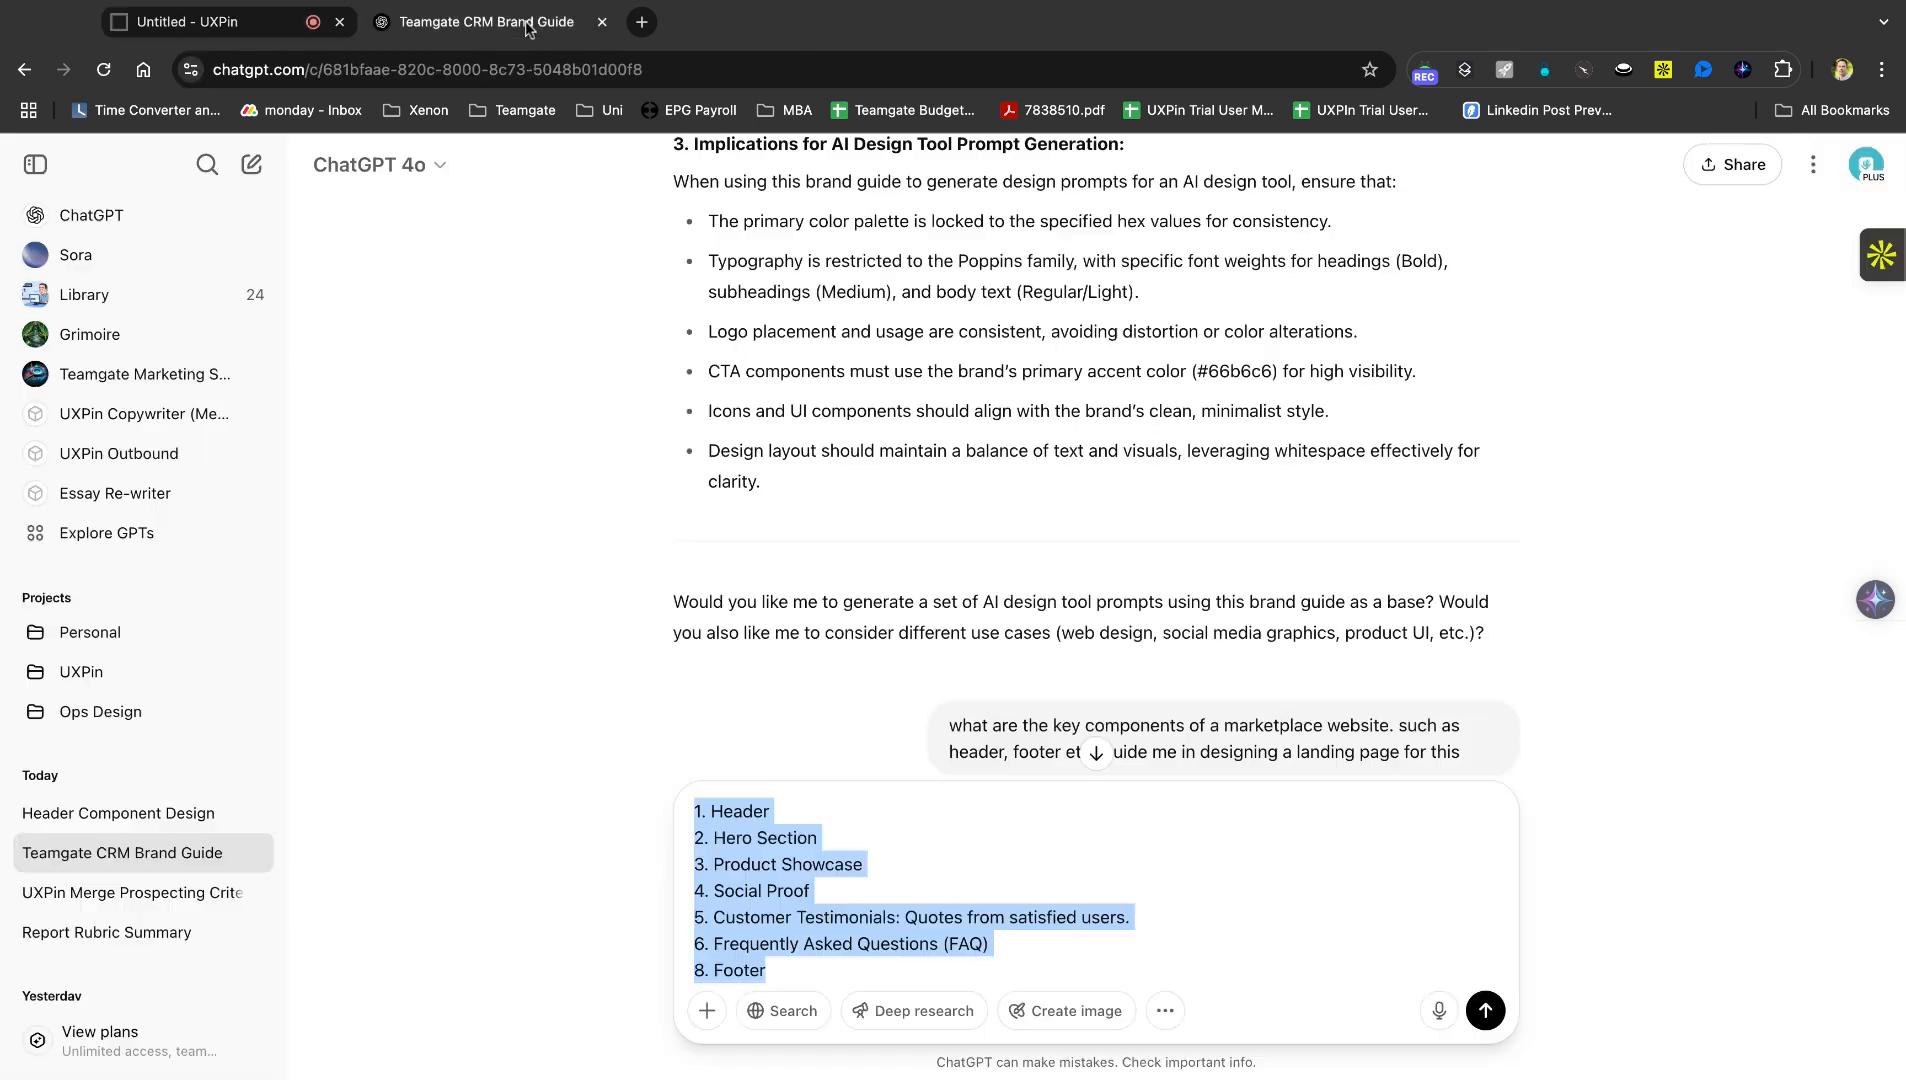
pyautogui.scroll(20, 1014, 400)
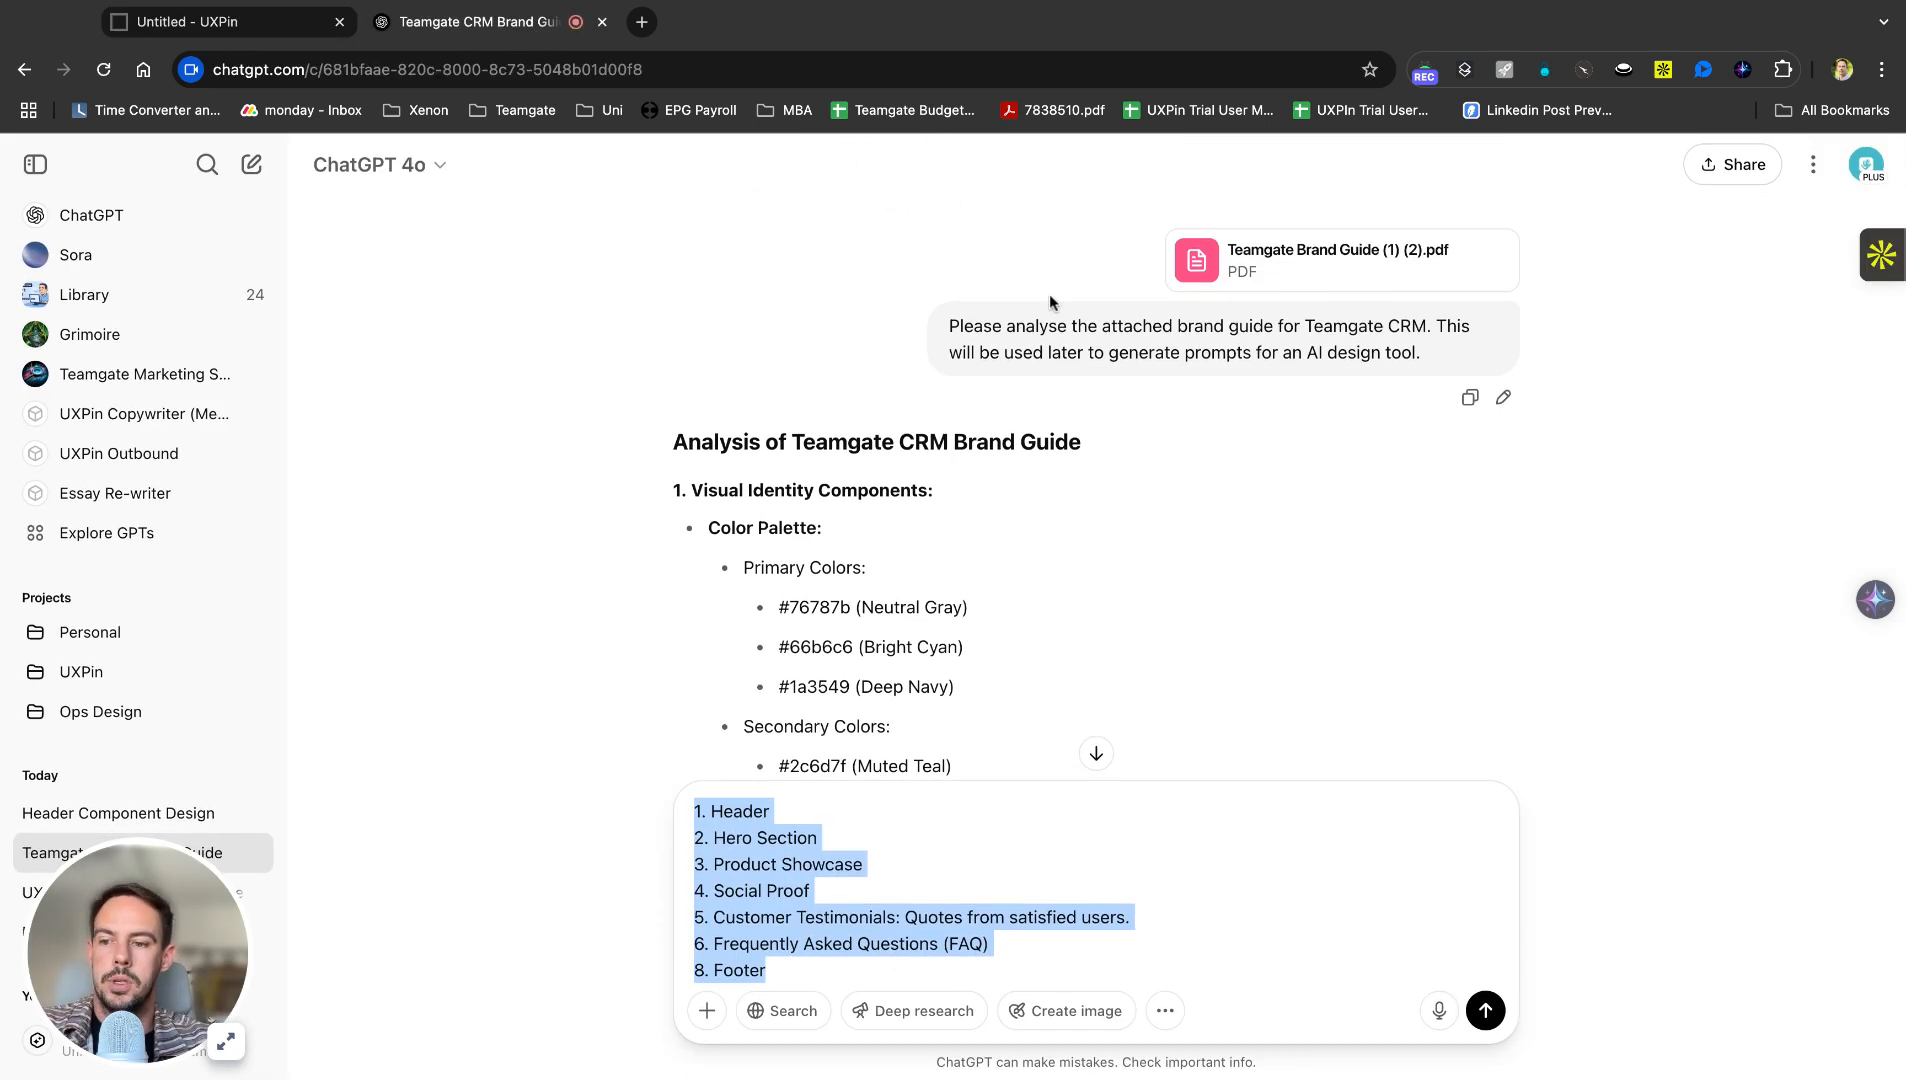
pyautogui.scroll(-3, 1000, 450)
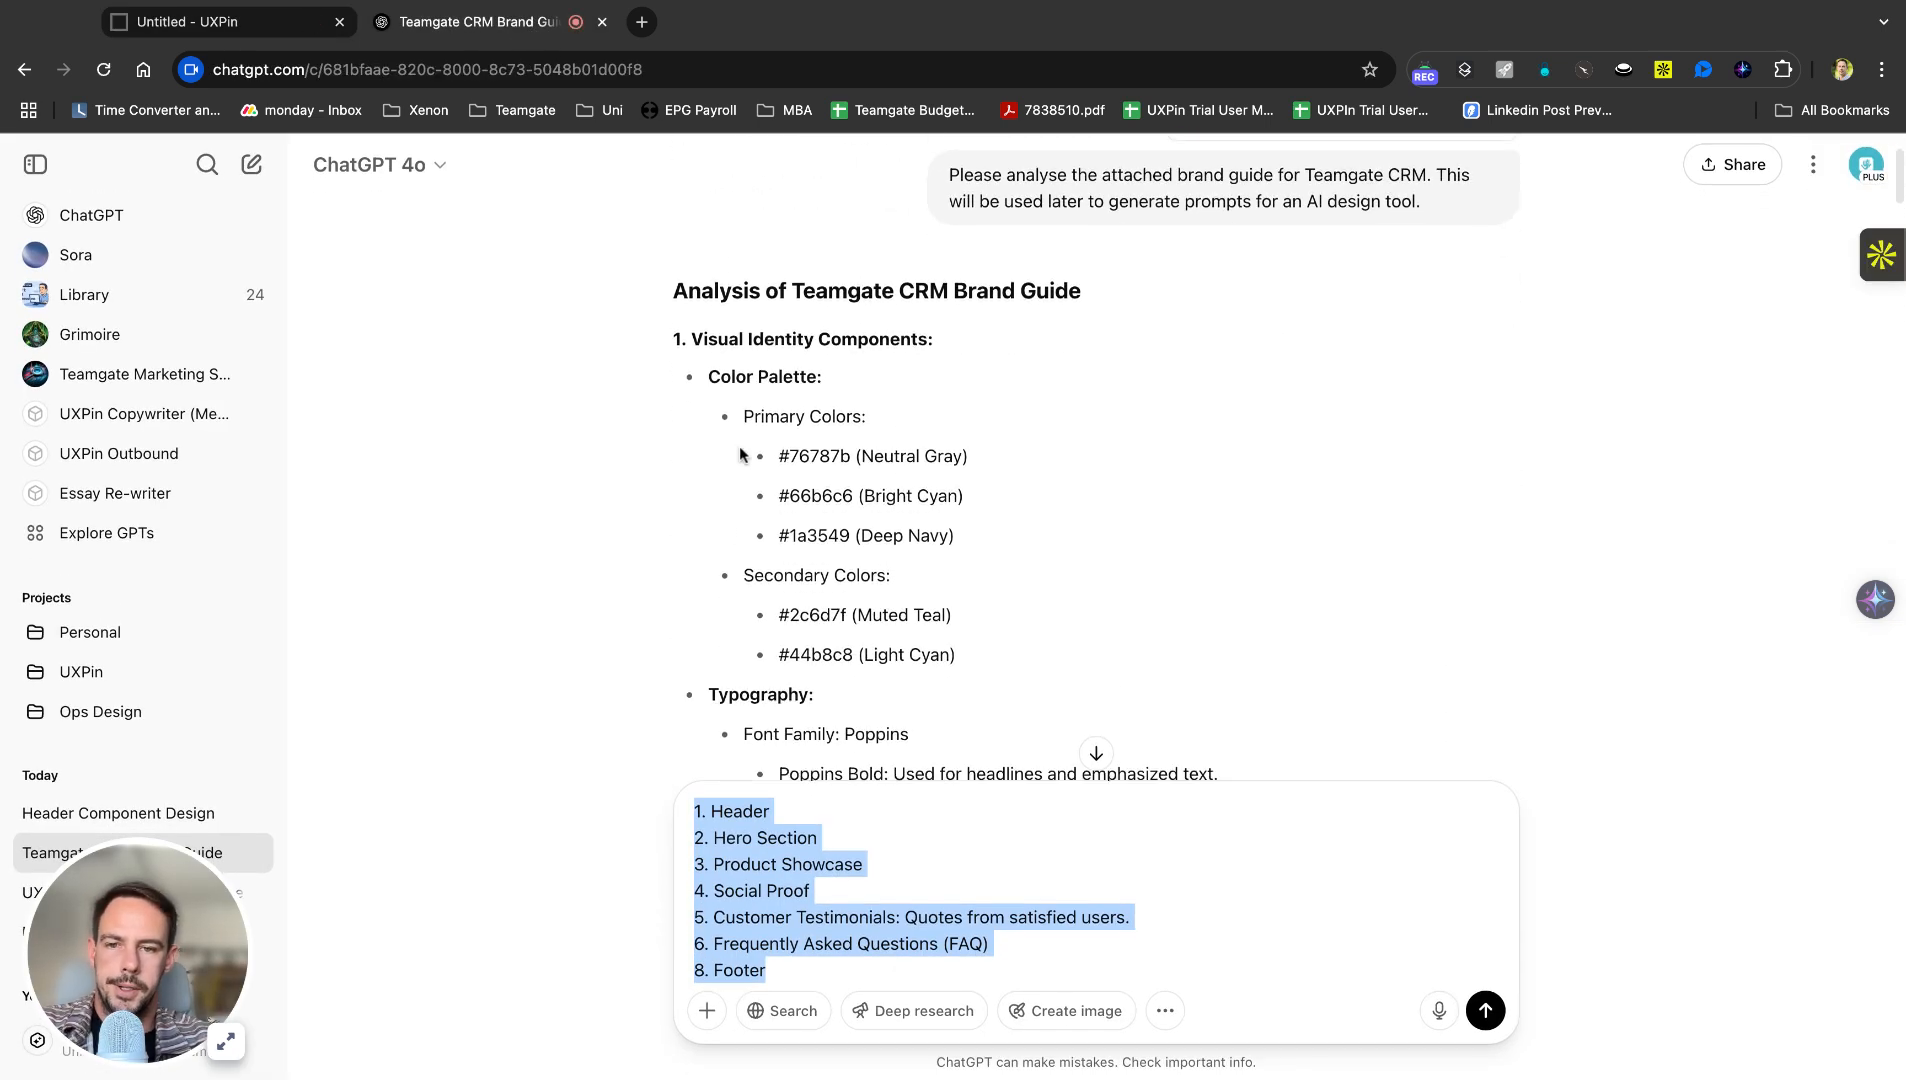
pyautogui.scroll(-5, 783, 540)
pyautogui.scroll(2, 900, 520)
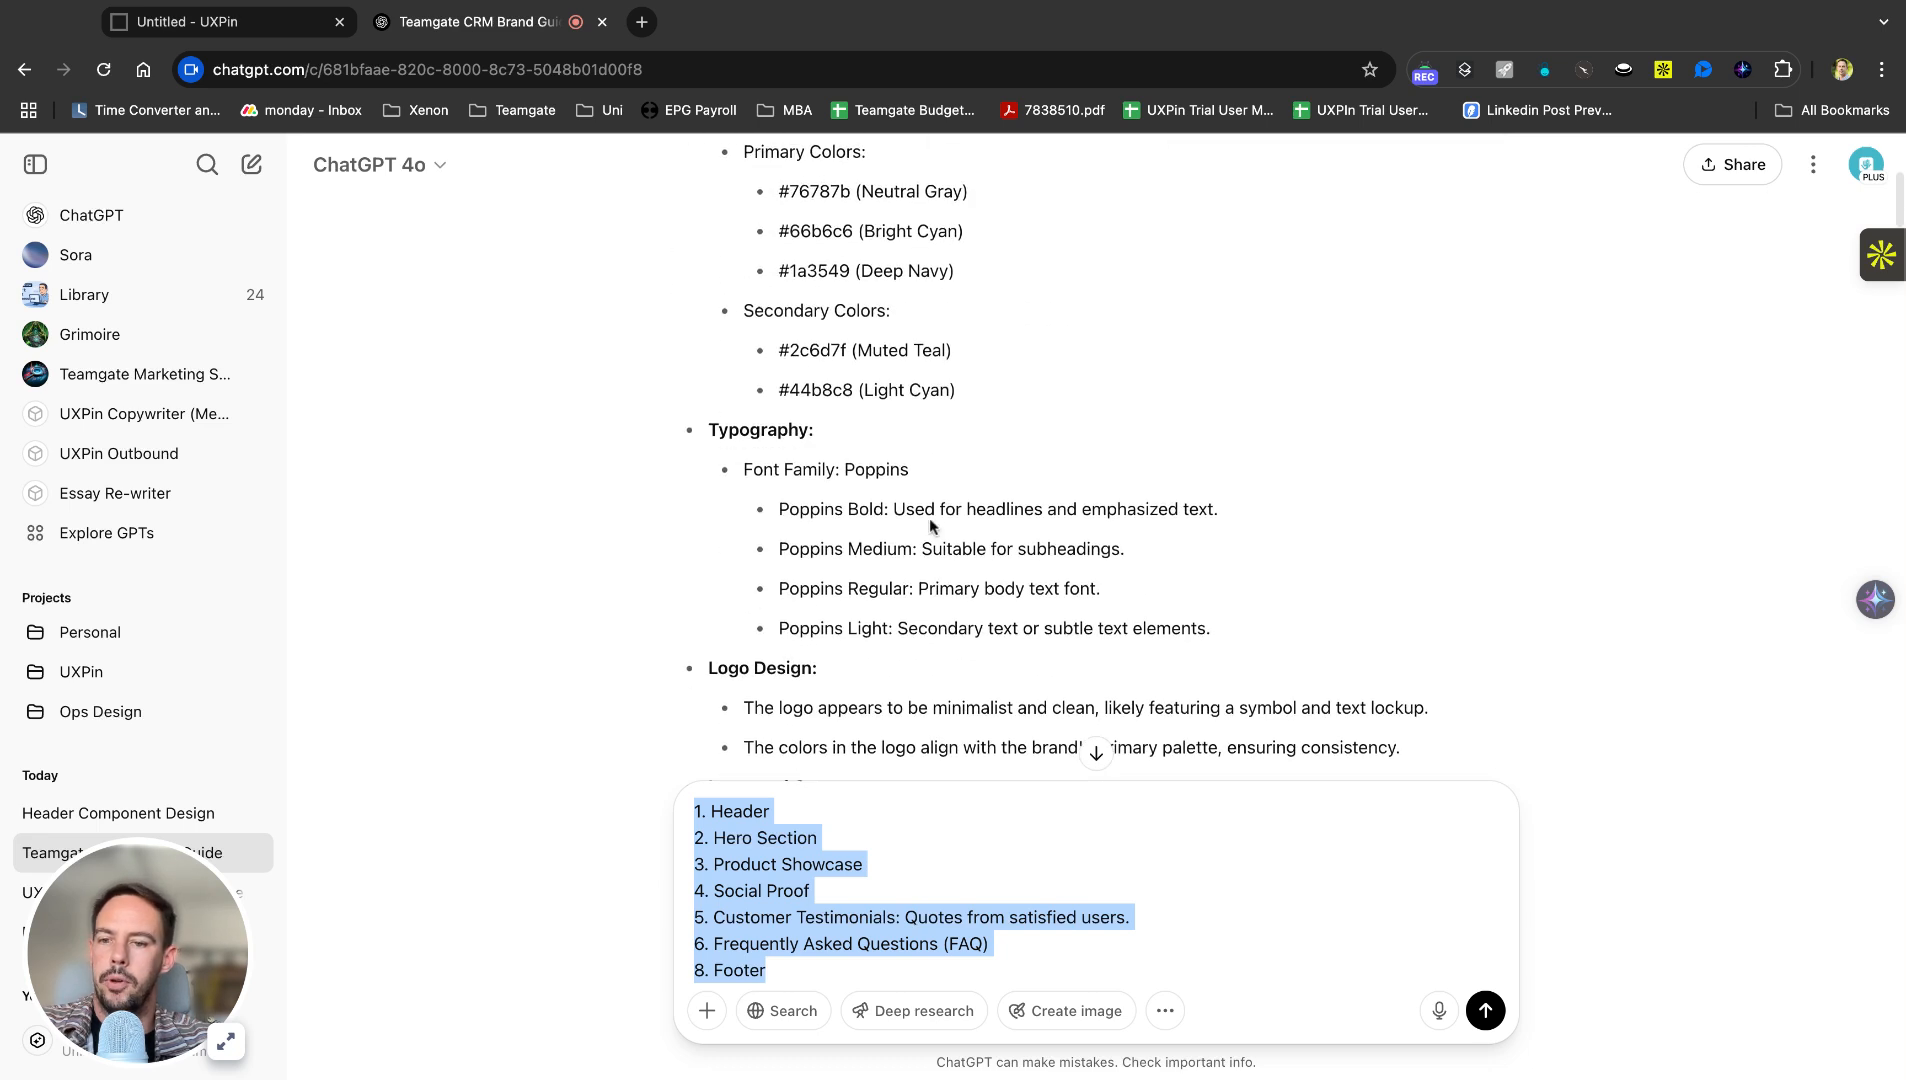
pyautogui.scroll(-5, 797, 577)
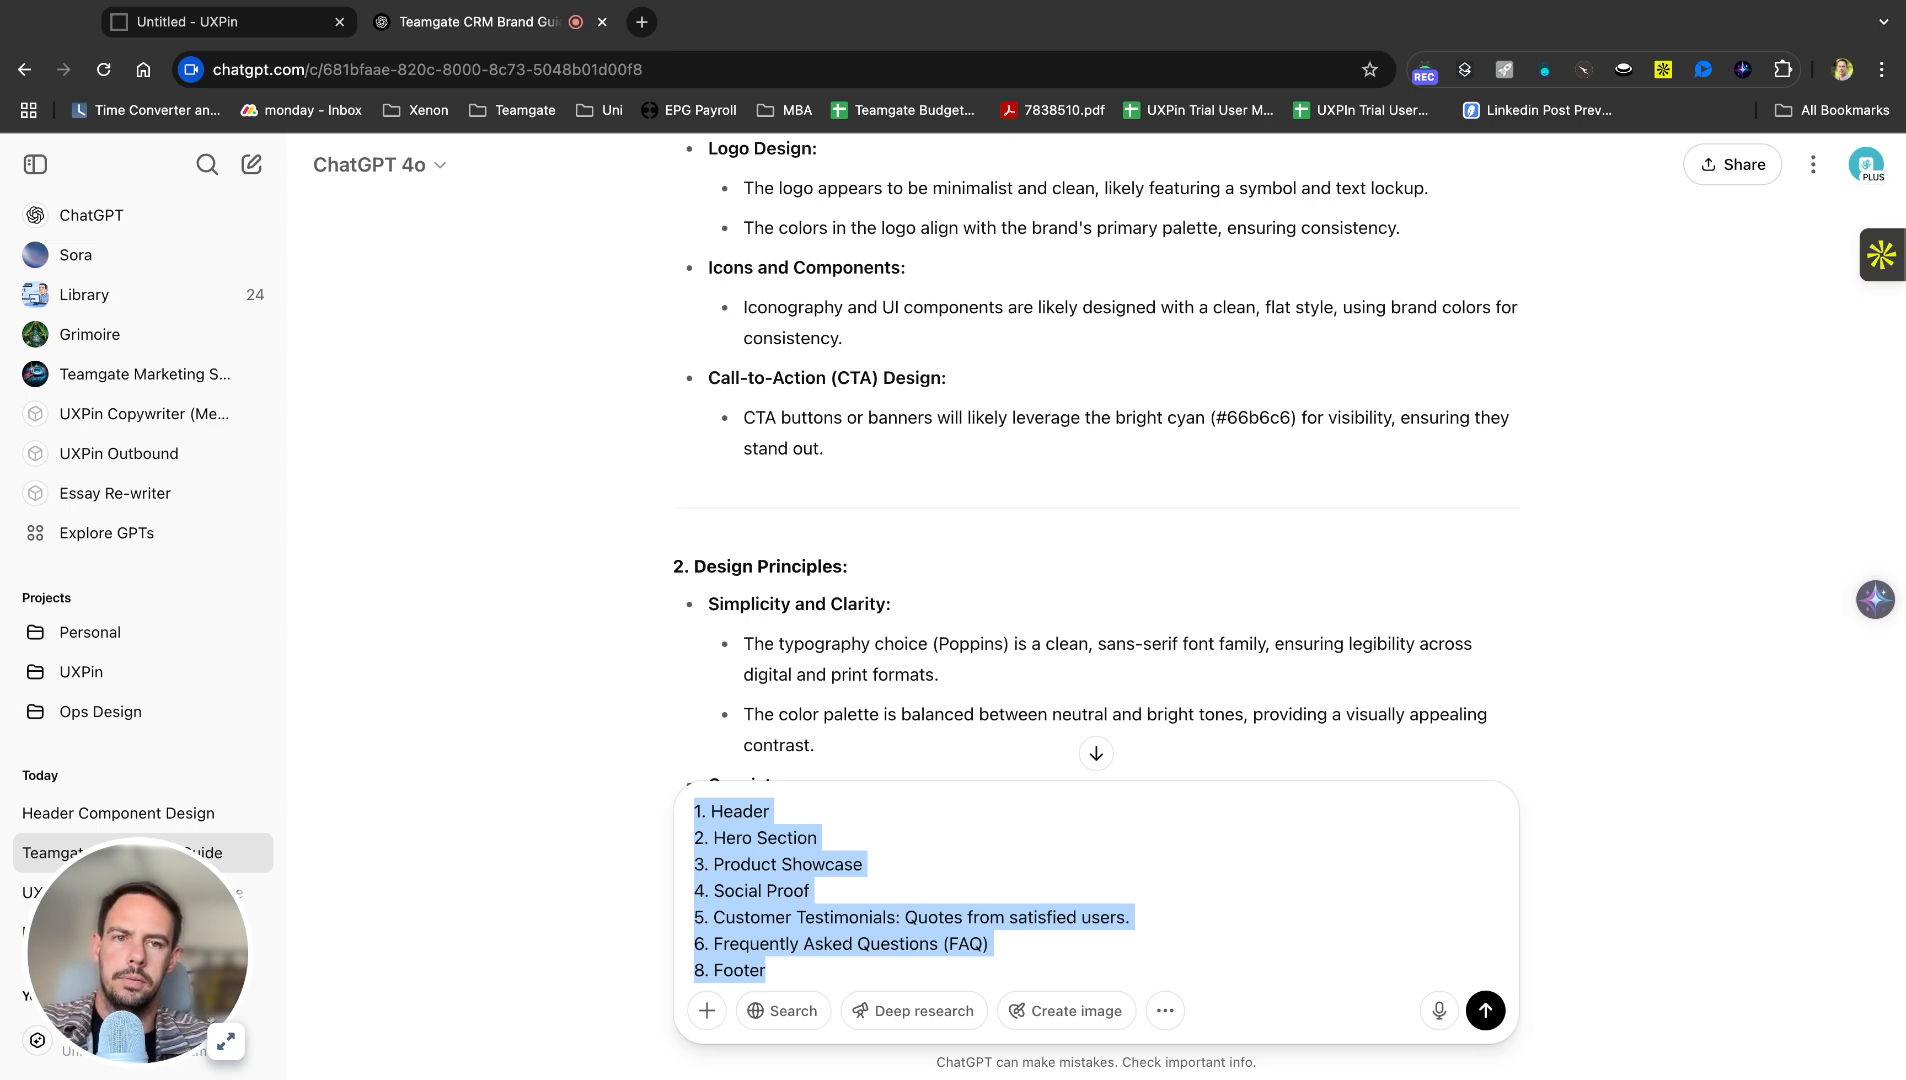
pyautogui.scroll(-6, 823, 538)
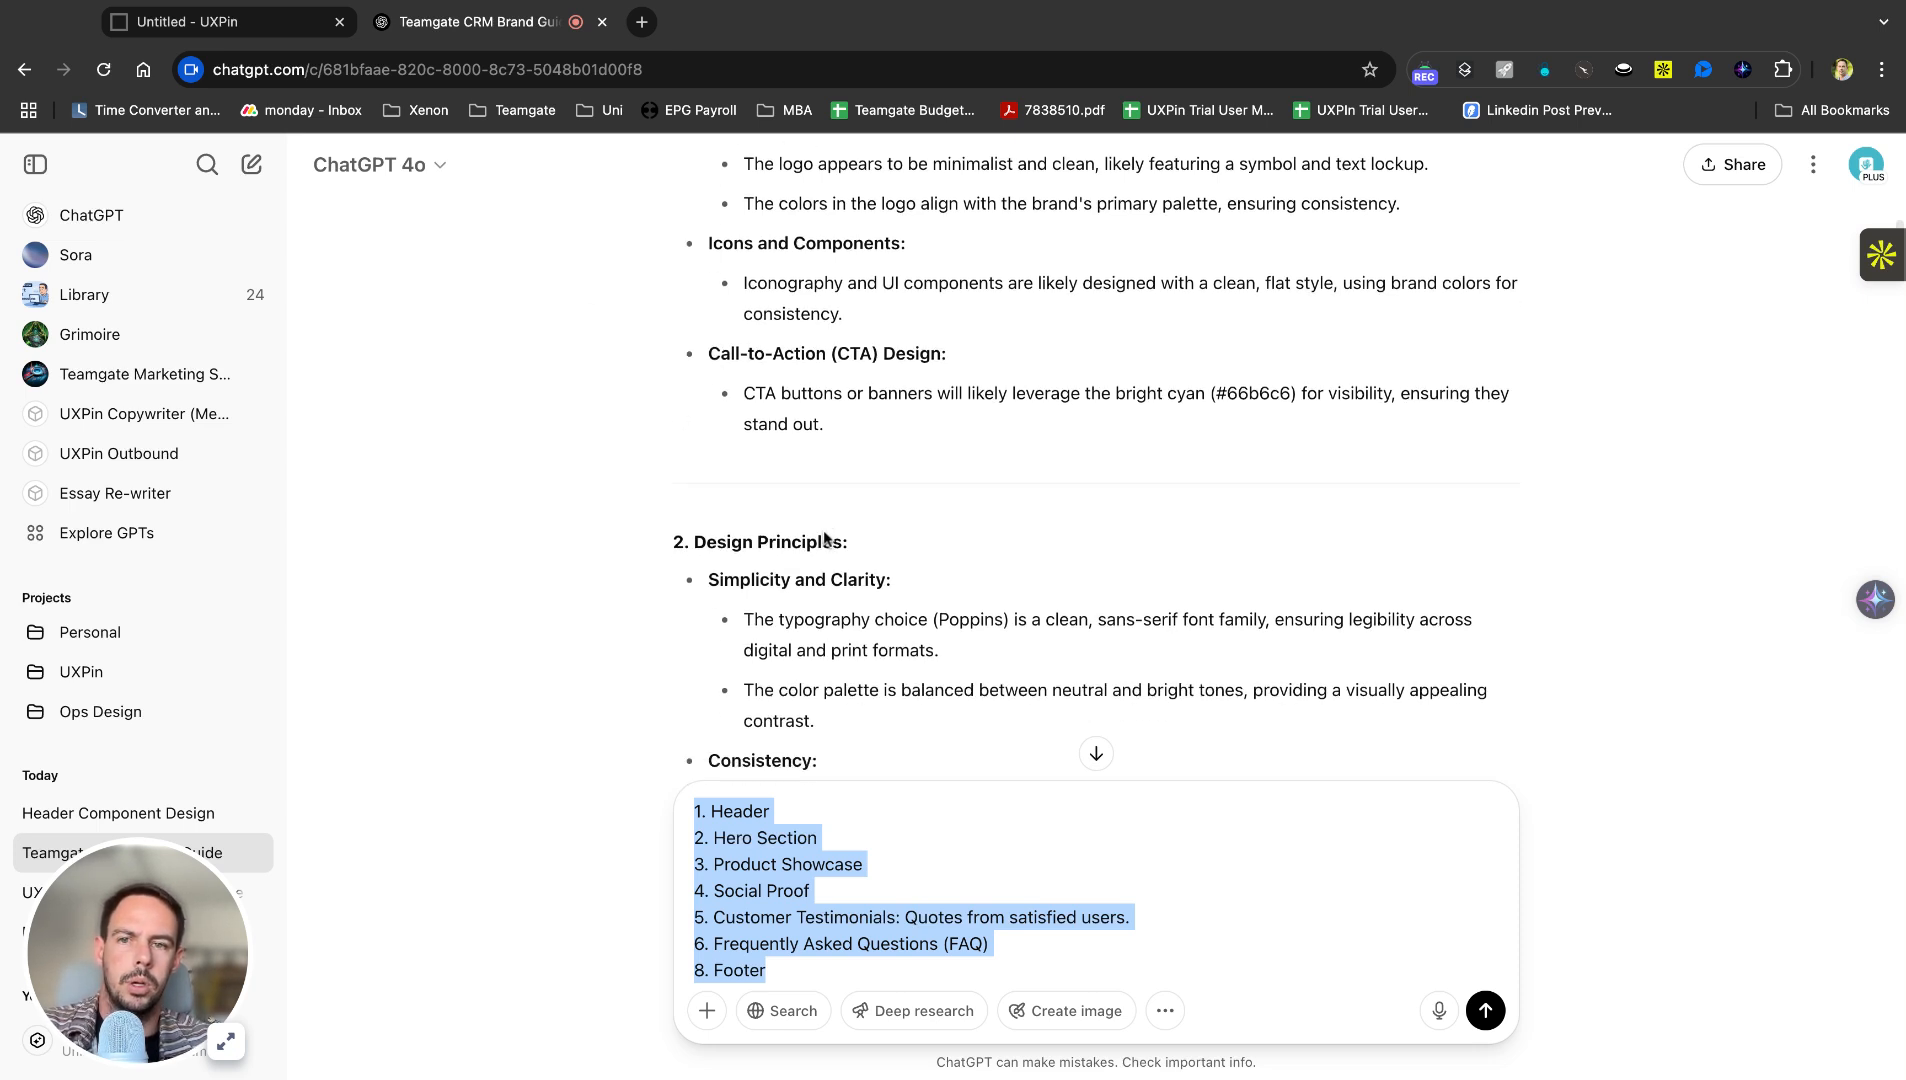
# Return to the UXPin project and zoom the blank AI Prompted canvas out to 50%.
pyautogui.click(270, 20)
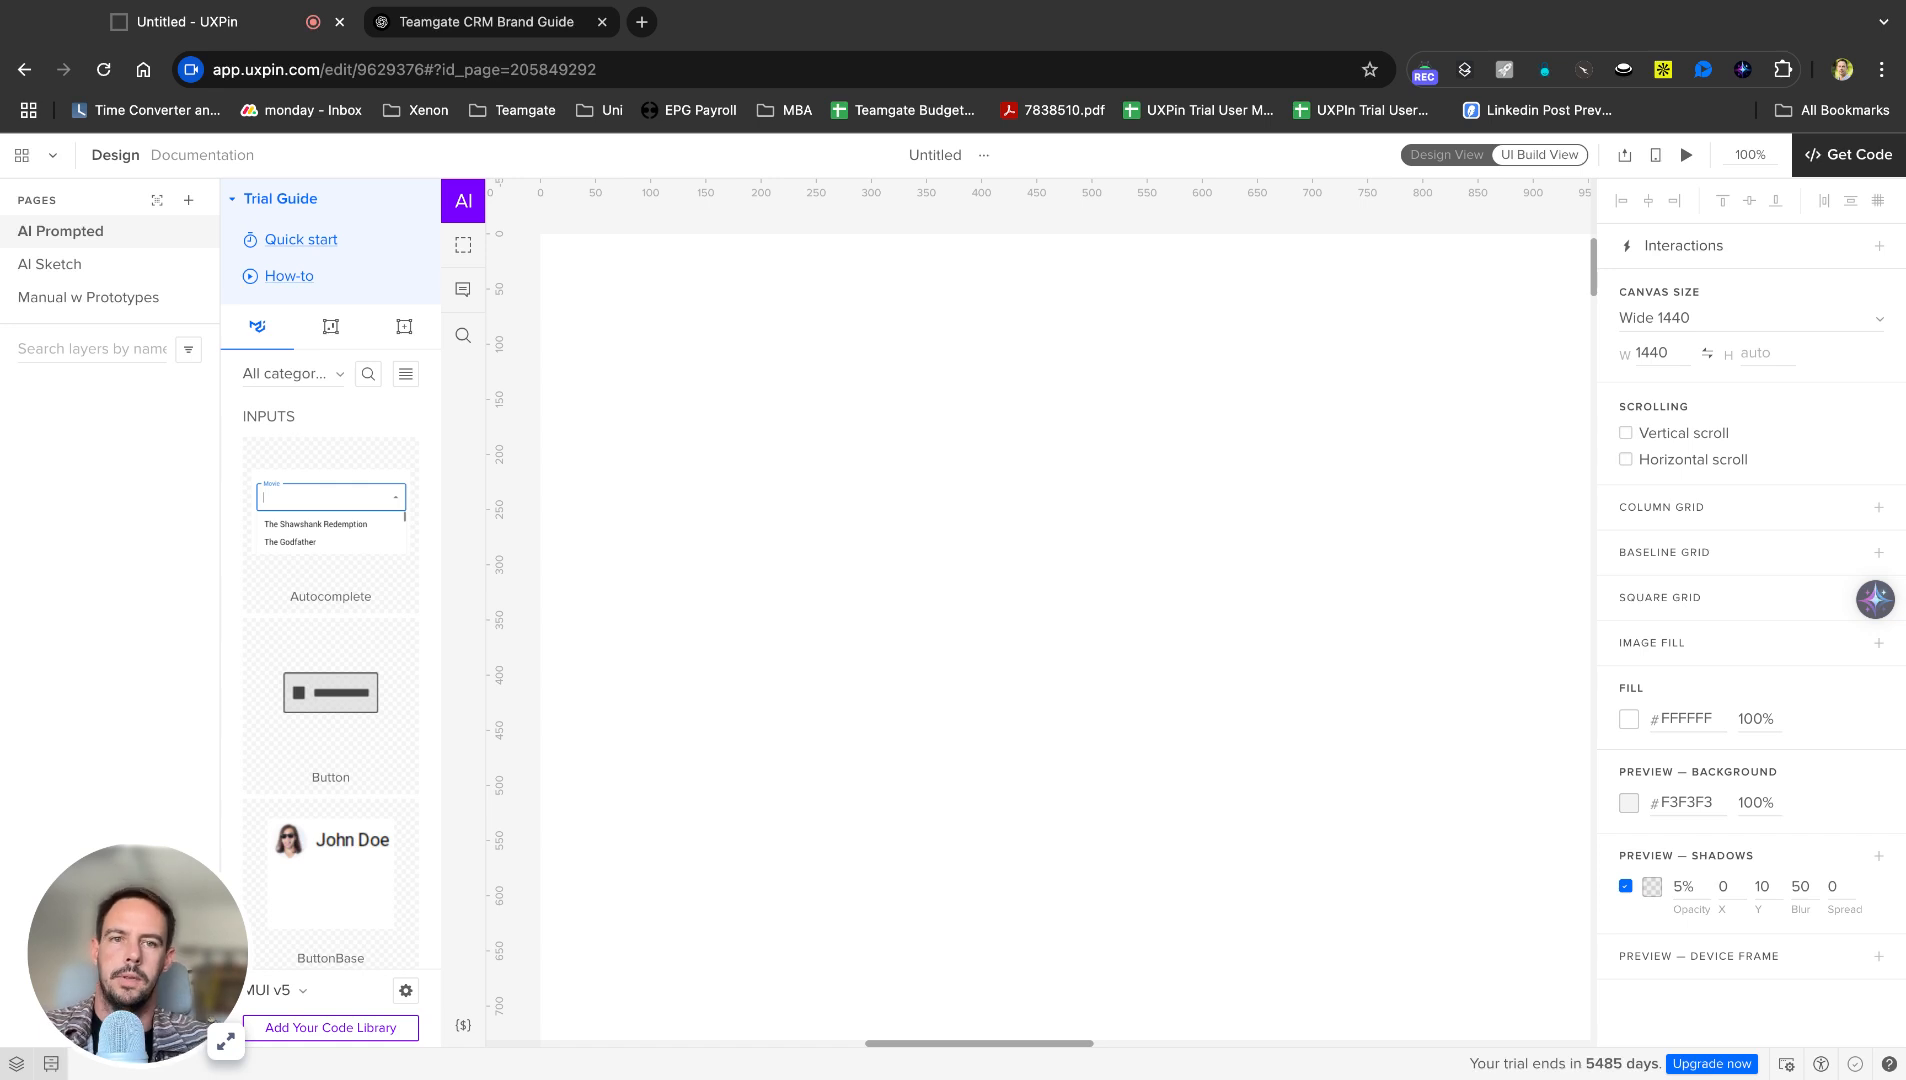
pyautogui.press('super+minus')
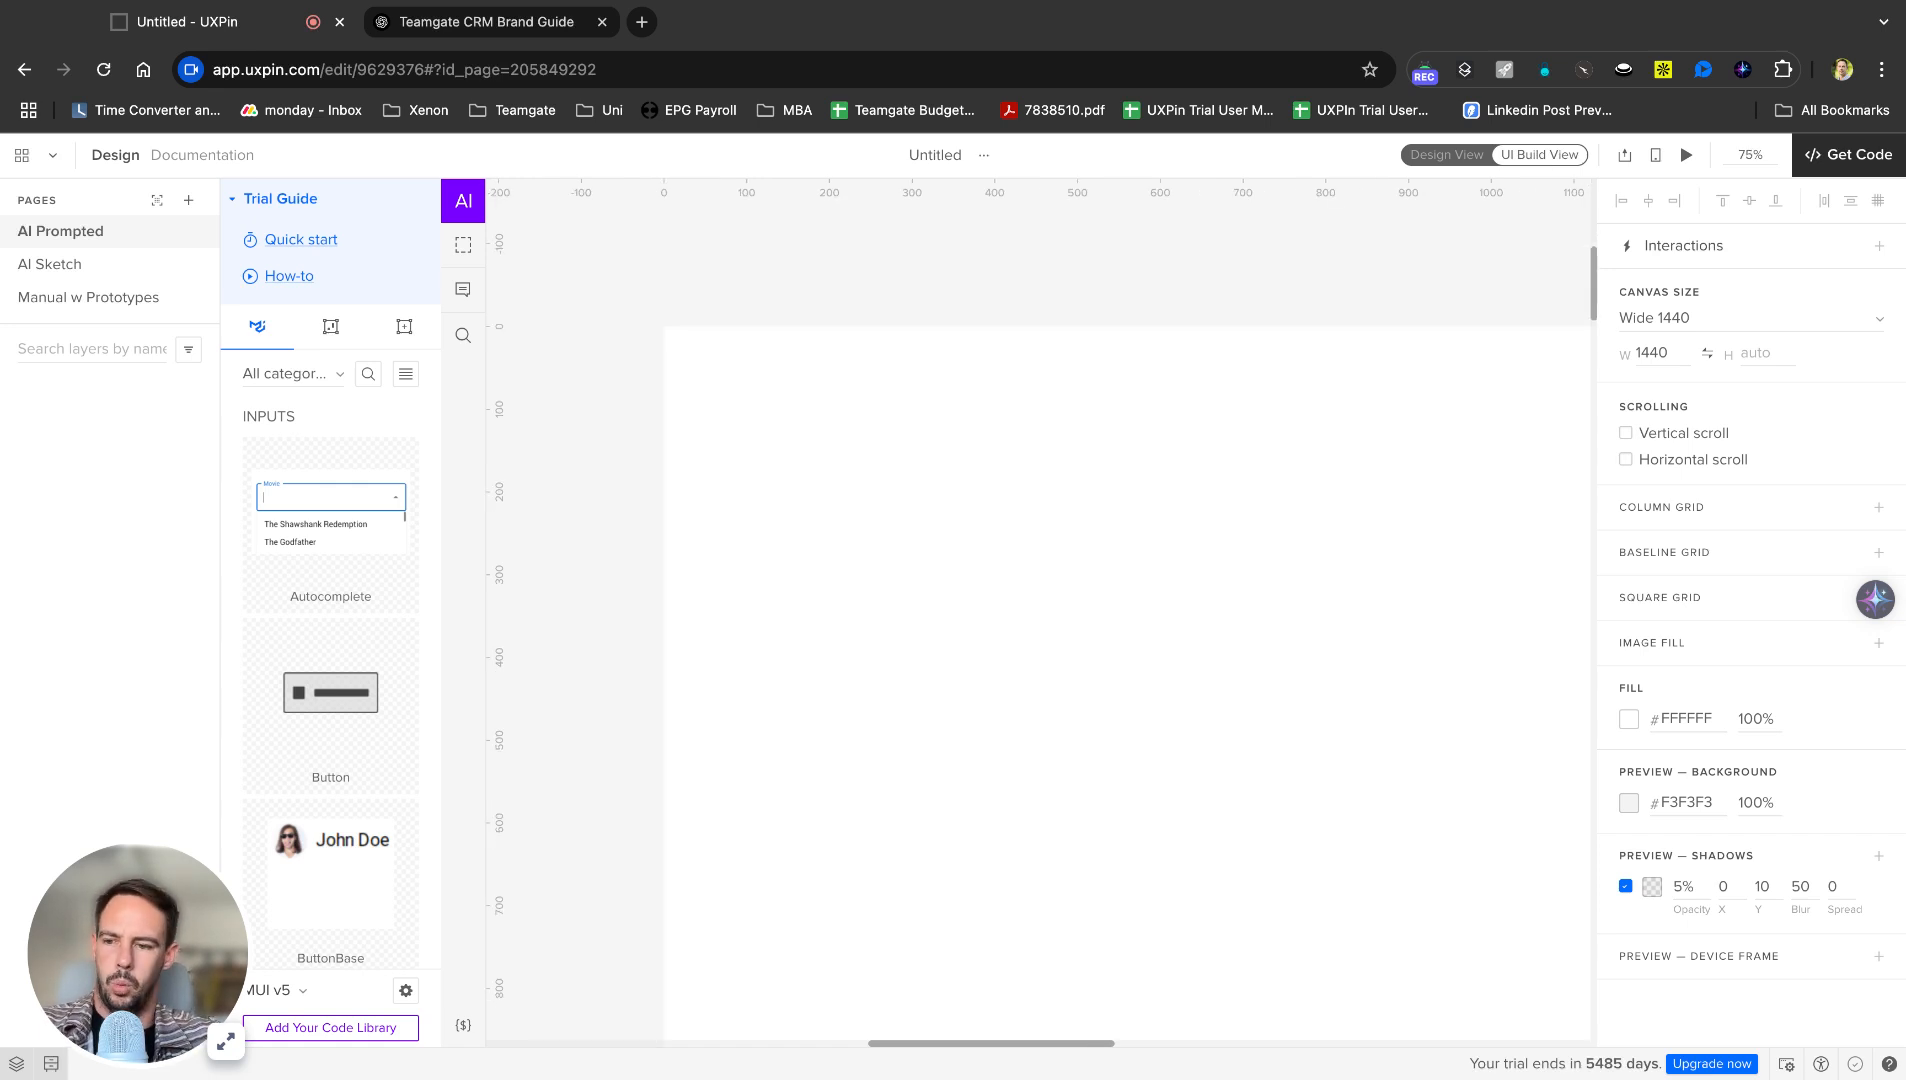
pyautogui.hscroll(2, 1080, 533)
pyautogui.scroll(-1, 1080, 533)
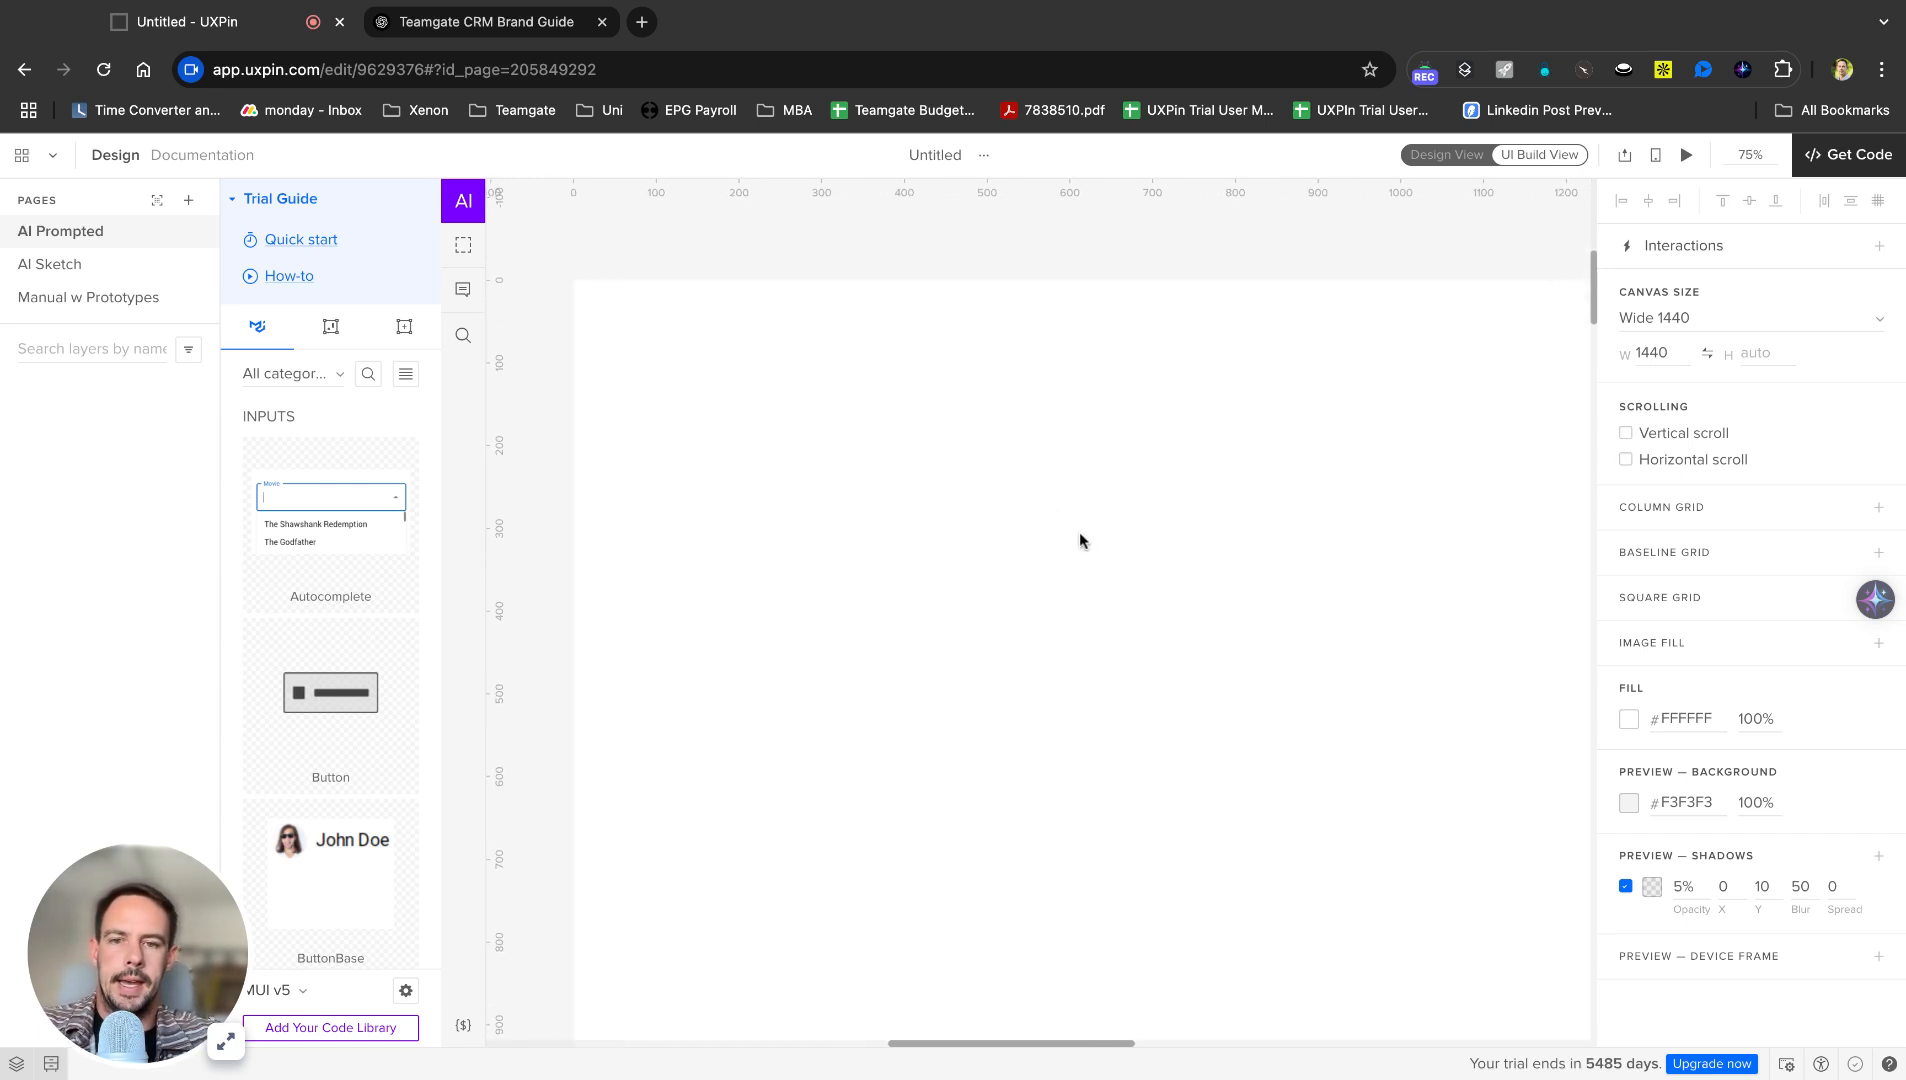
pyautogui.press('super+minus')
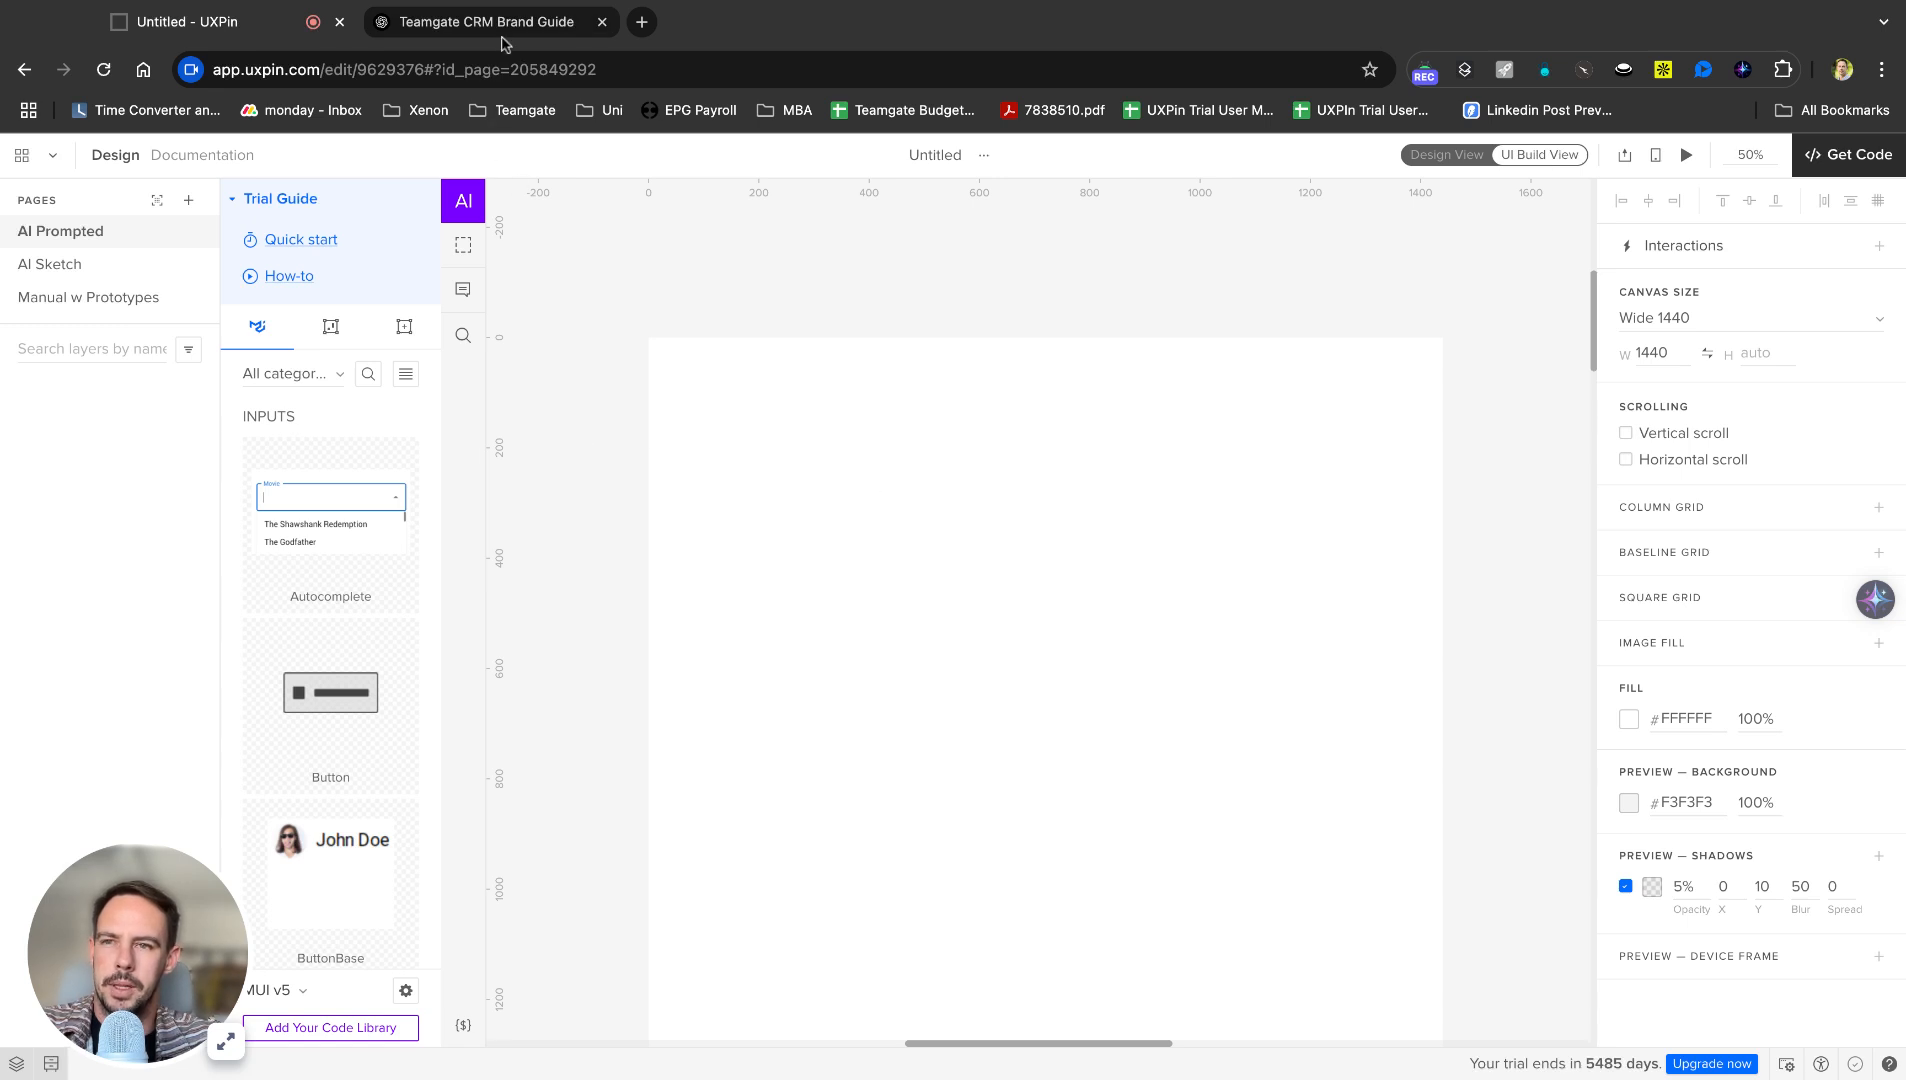
# Search Google for "app marketplace" and open the AppMarketplace.com result separately, keeping the search results open.
pyautogui.click(641, 22)
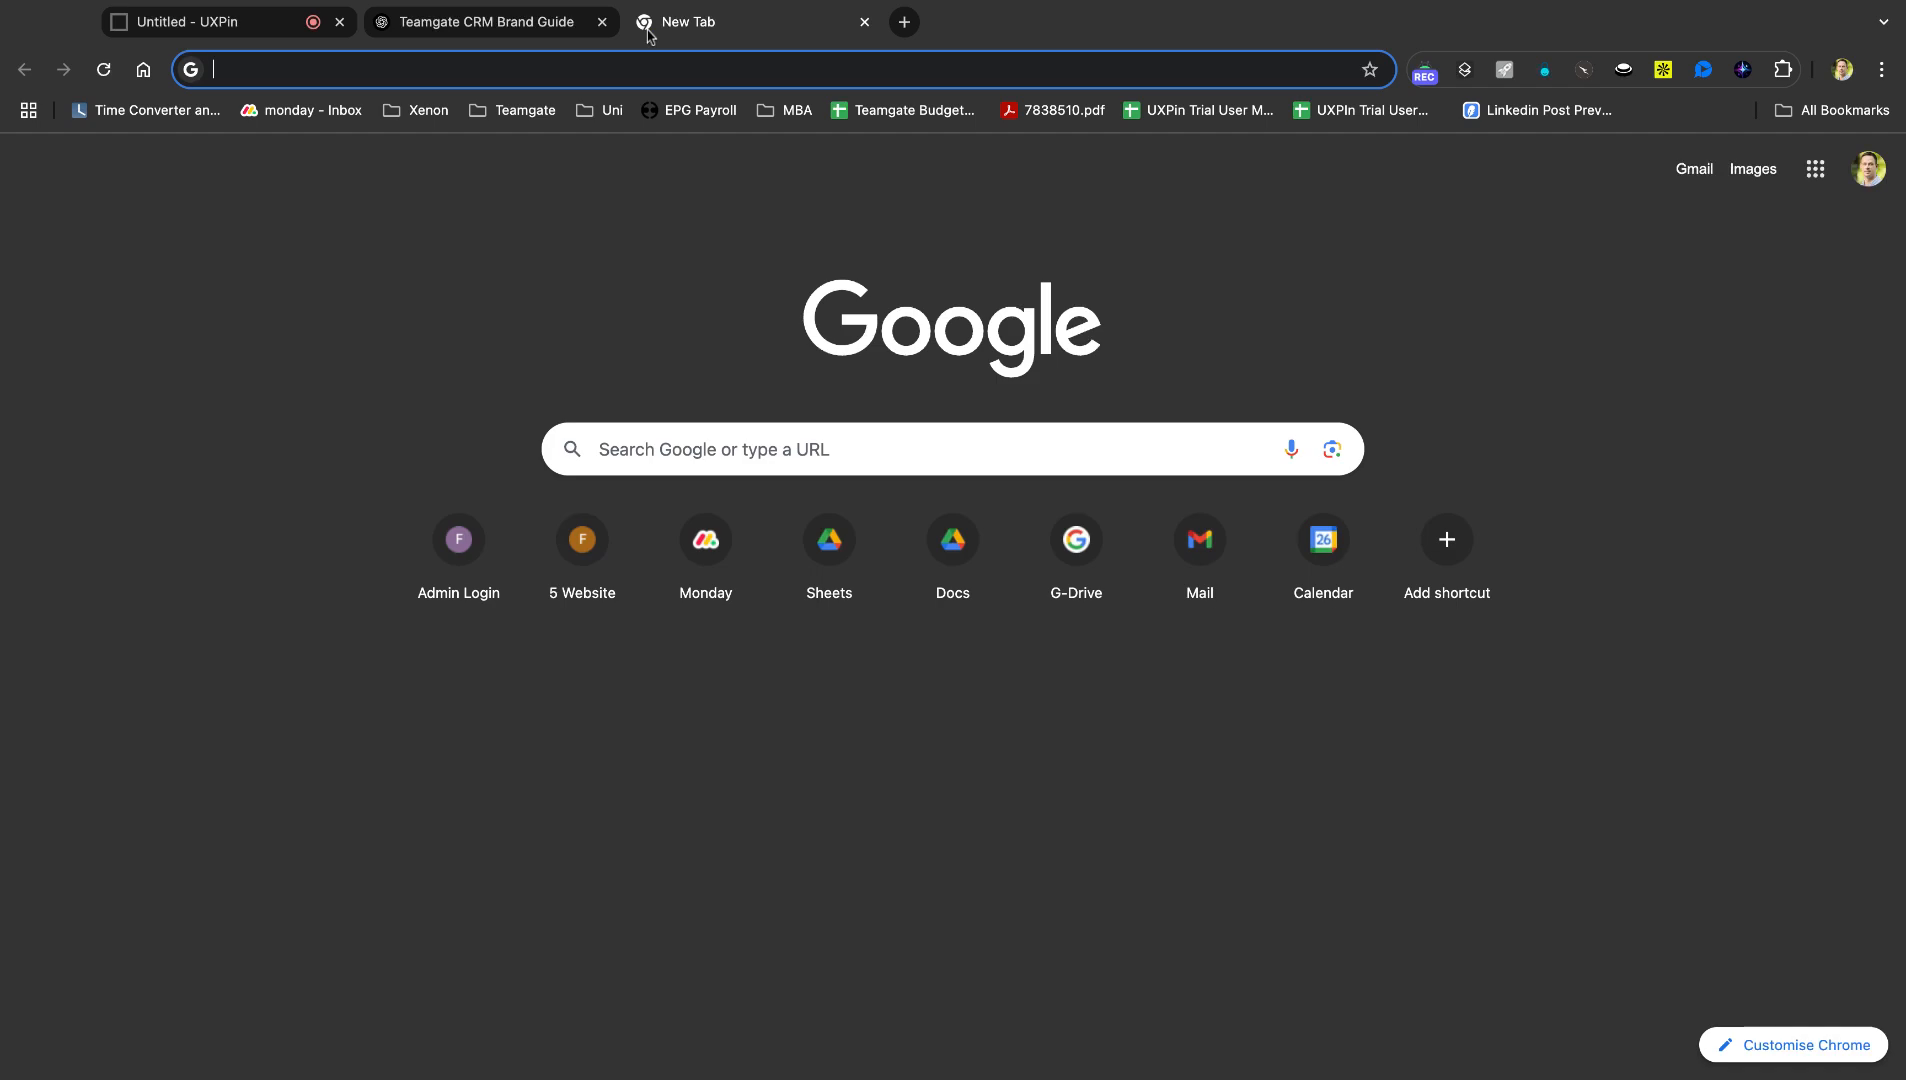
pyautogui.write('app marketplace')
pyautogui.press('Return')
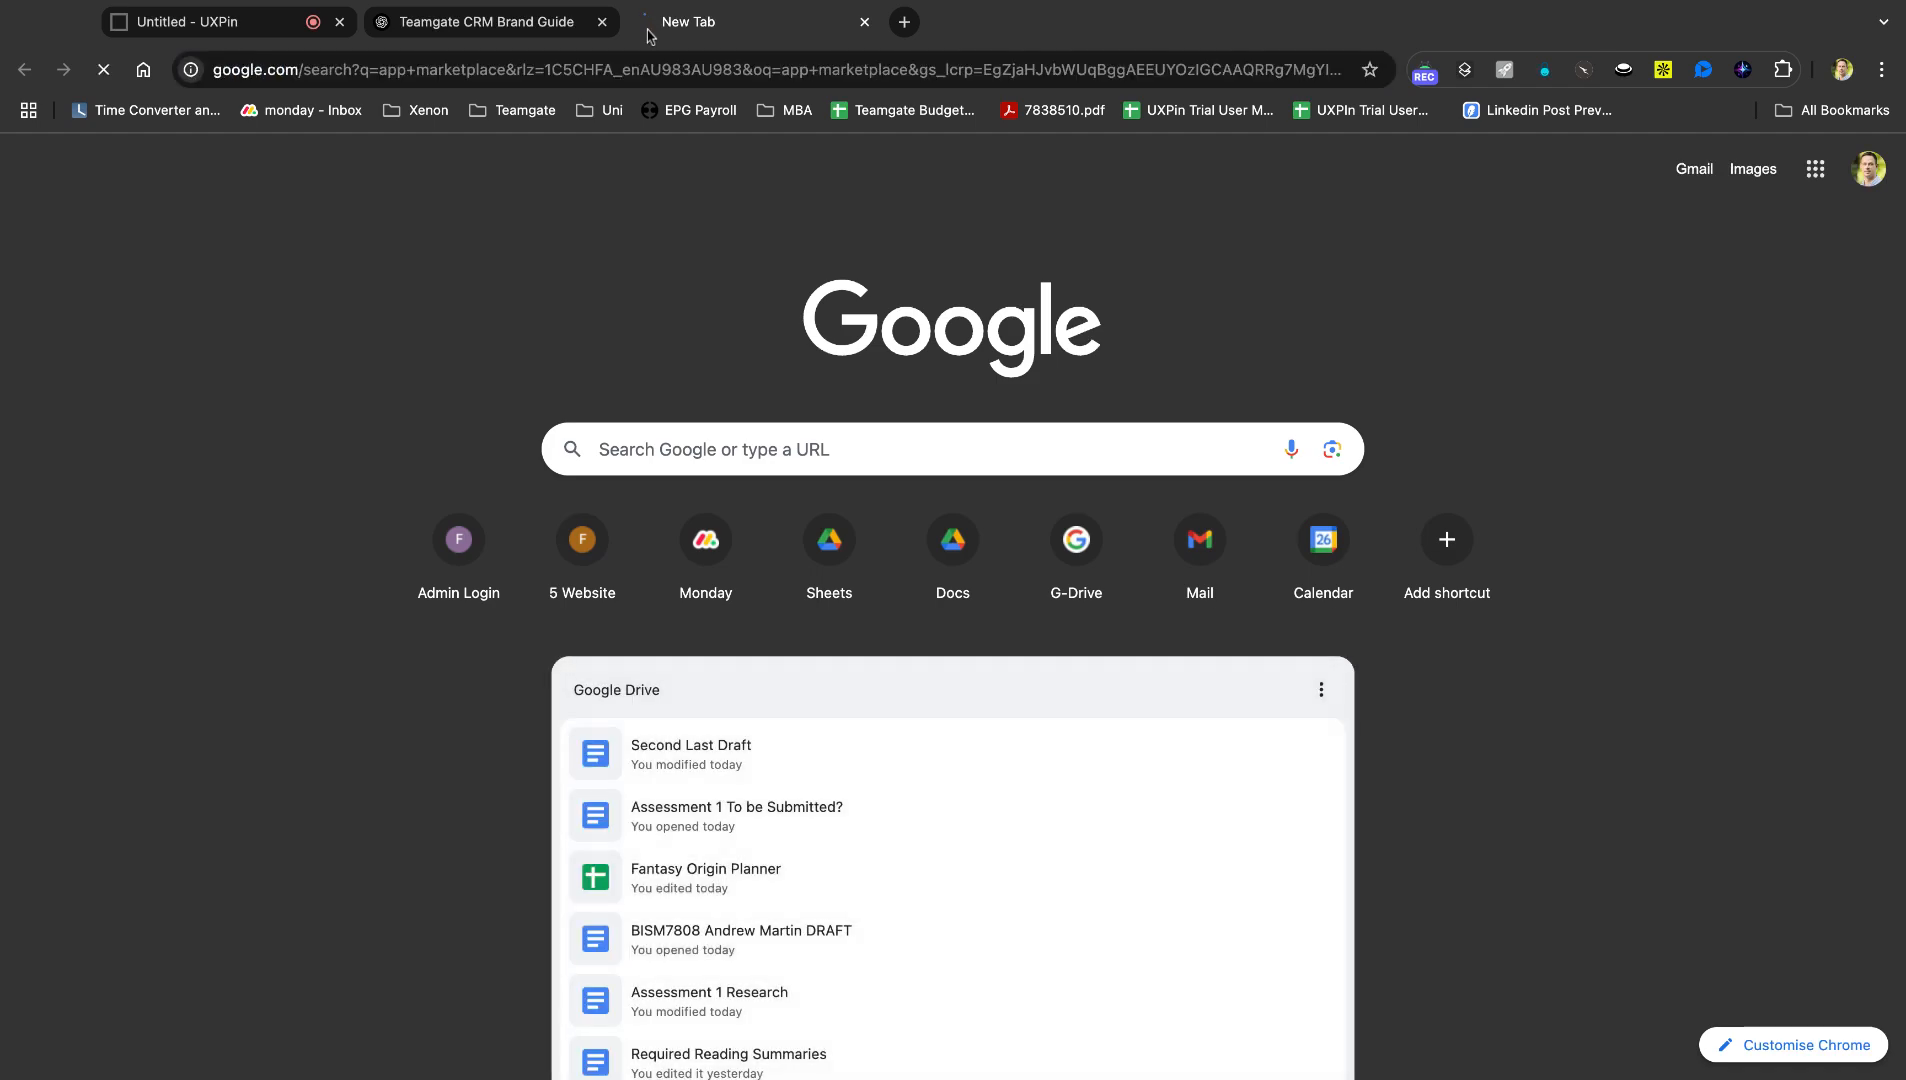
pyautogui.scroll(-3, 405, 524)
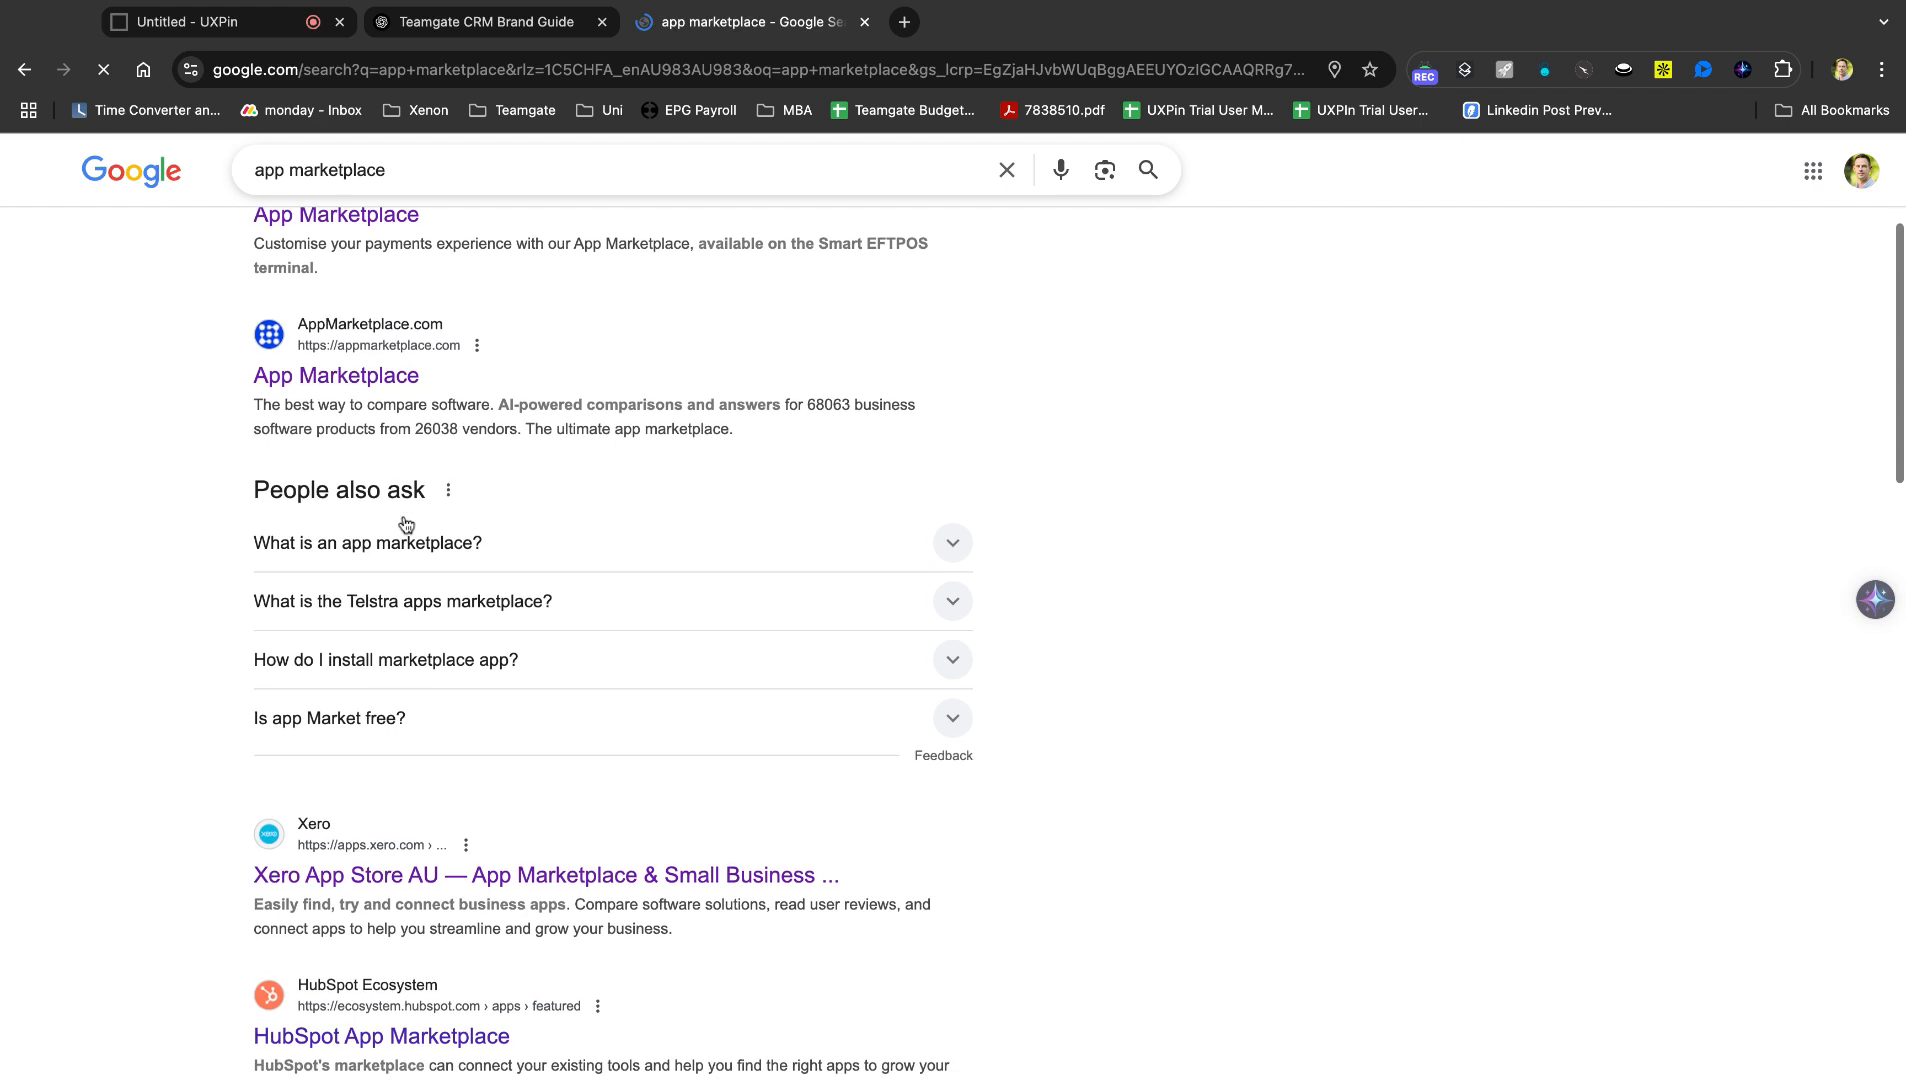
pyautogui.scroll(-1, 405, 524)
pyautogui.rightClick(393, 301)
pyautogui.click(440, 317)
pyautogui.scroll(-2, 440, 400)
pyautogui.scroll(-3, 610, 640)
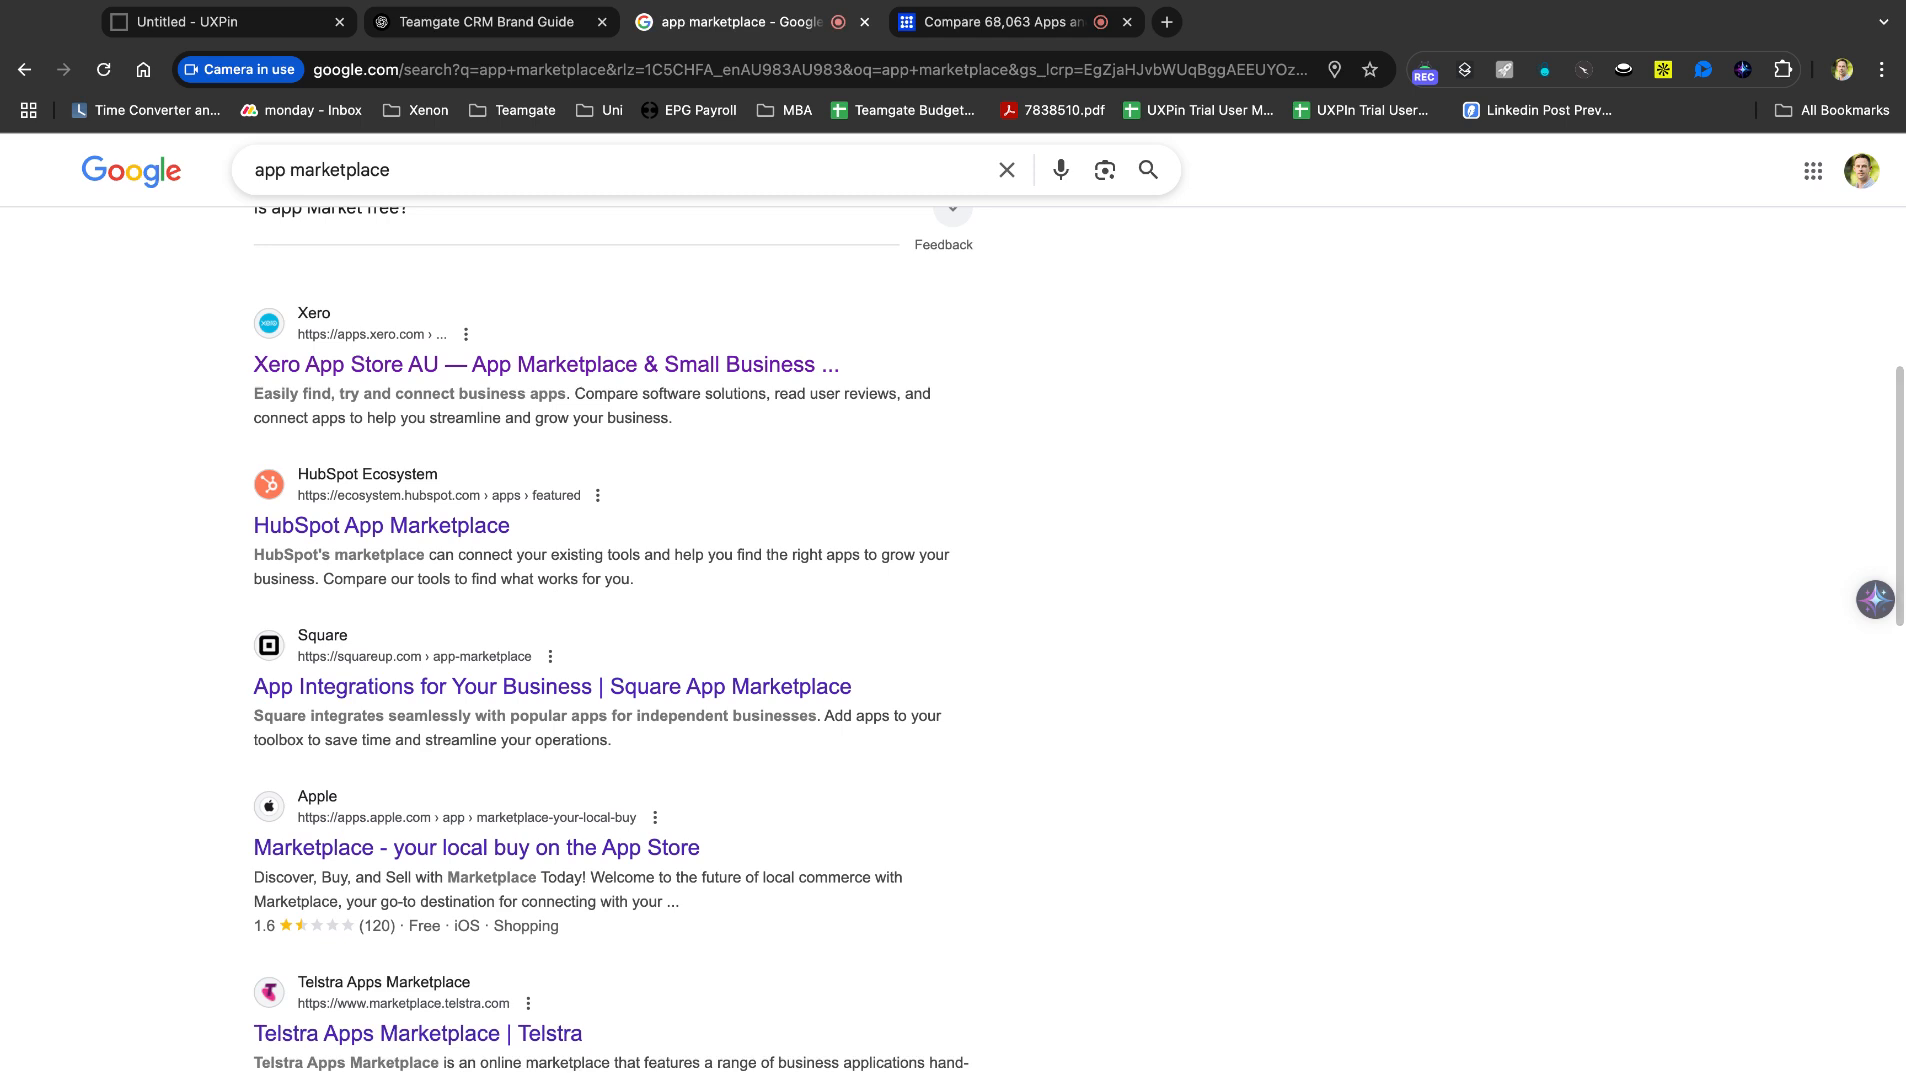
# Open the Xero App Store result and examine its landing page sections from the hero down to the footer.
pyautogui.click(545, 366)
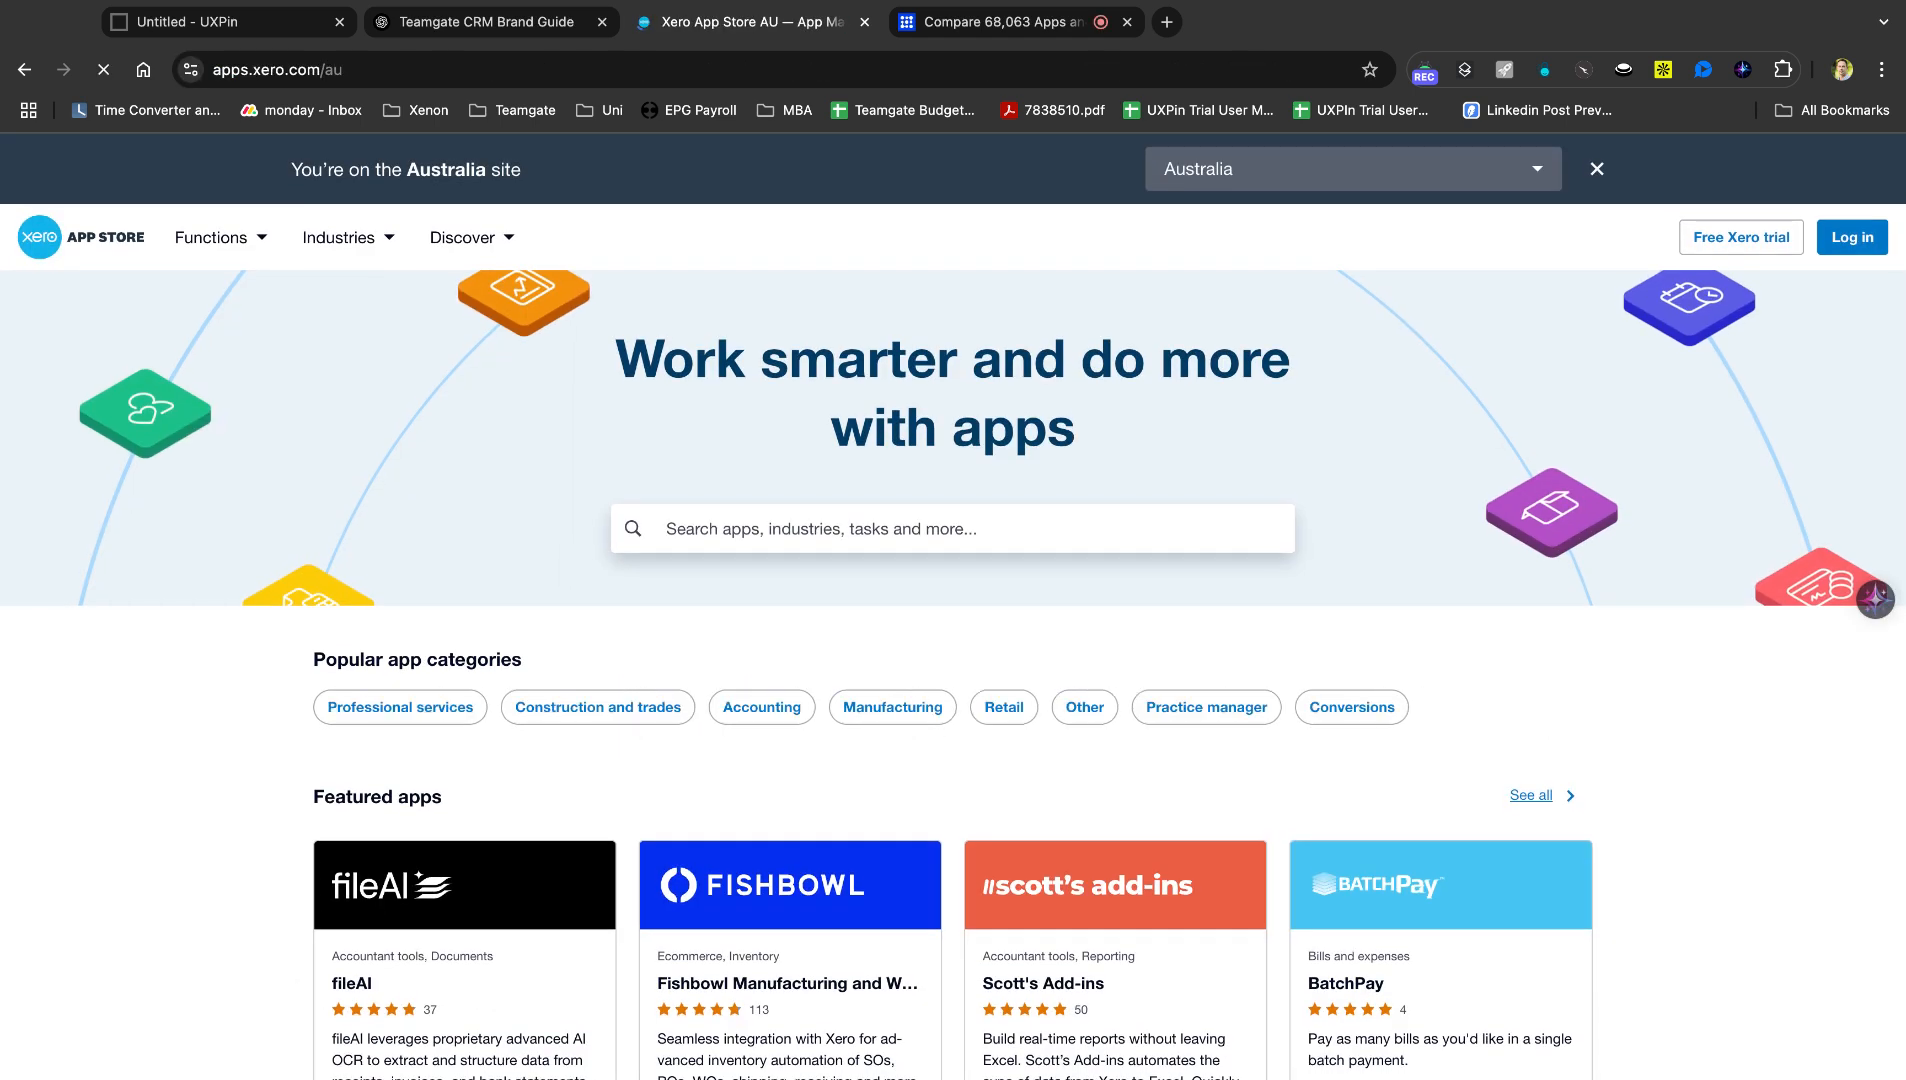
pyautogui.scroll(-4, 1343, 1027)
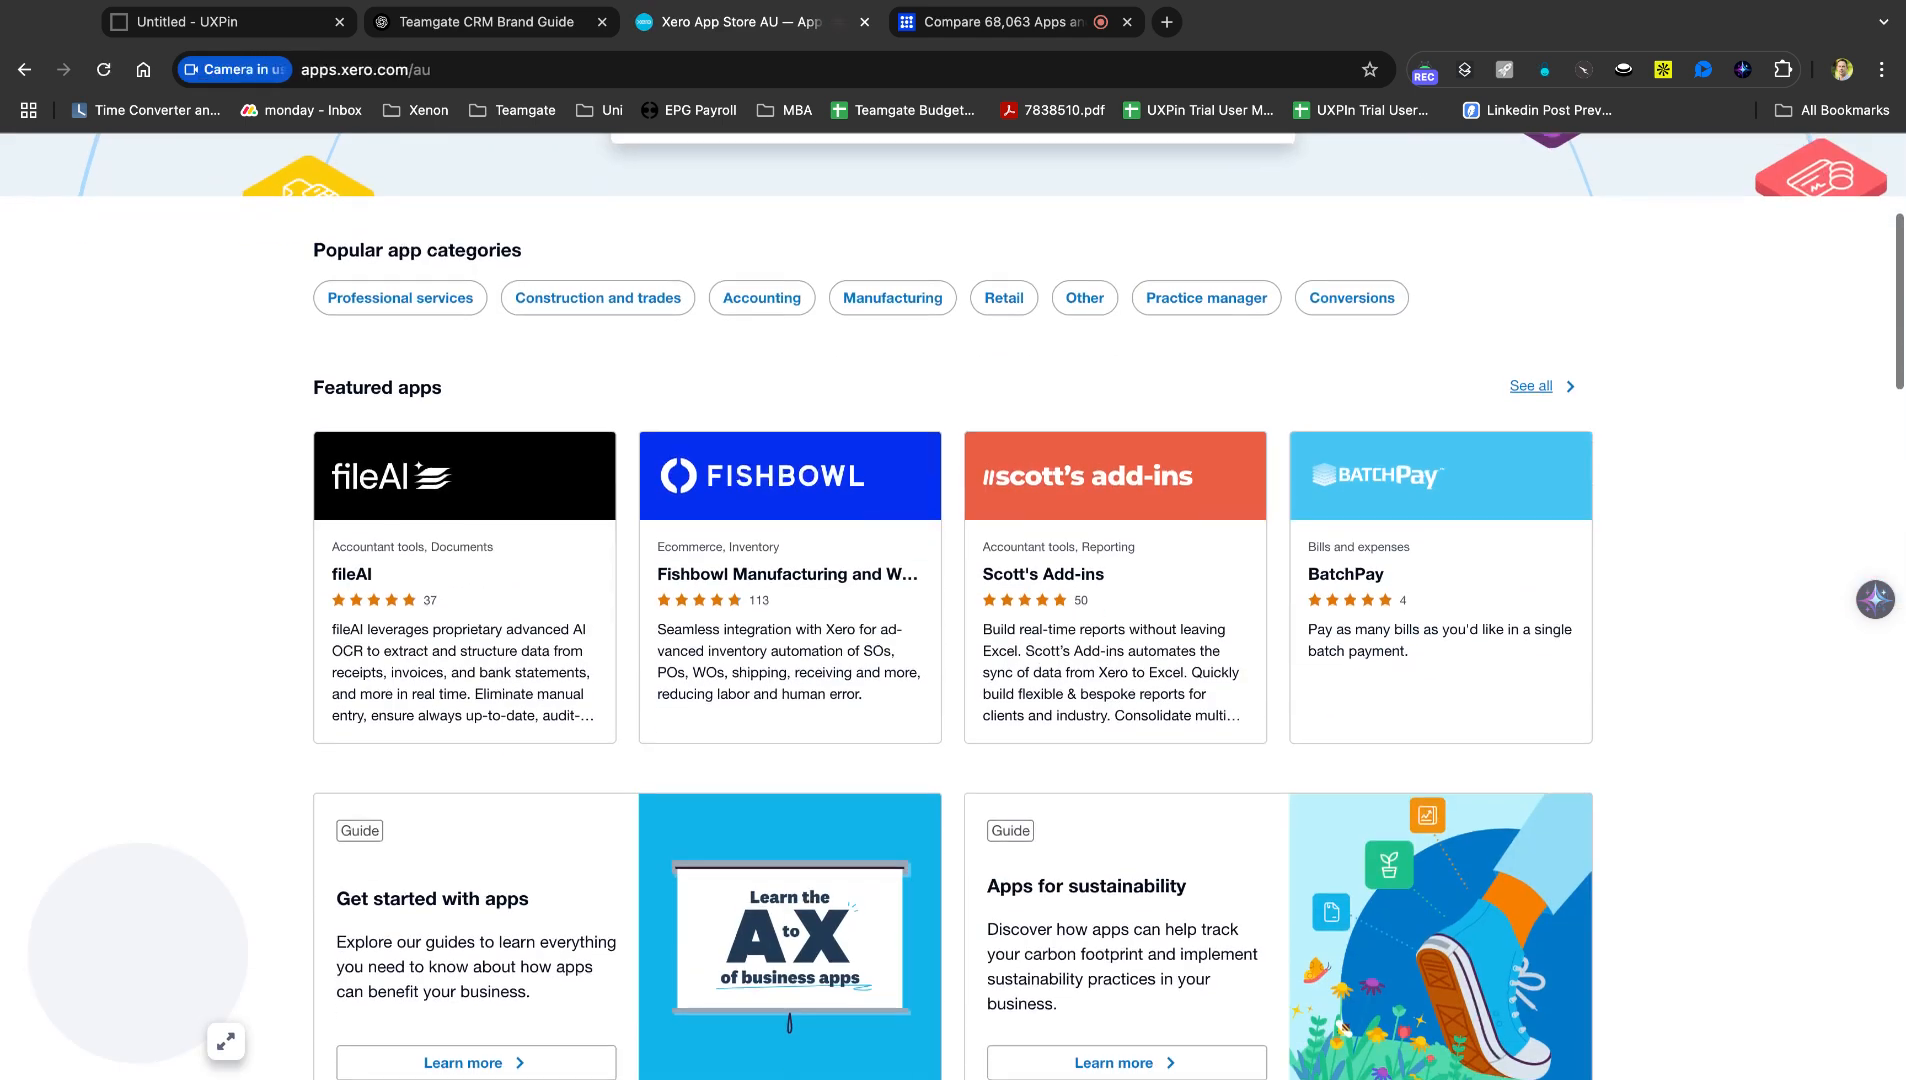
pyautogui.scroll(-6, 1343, 1027)
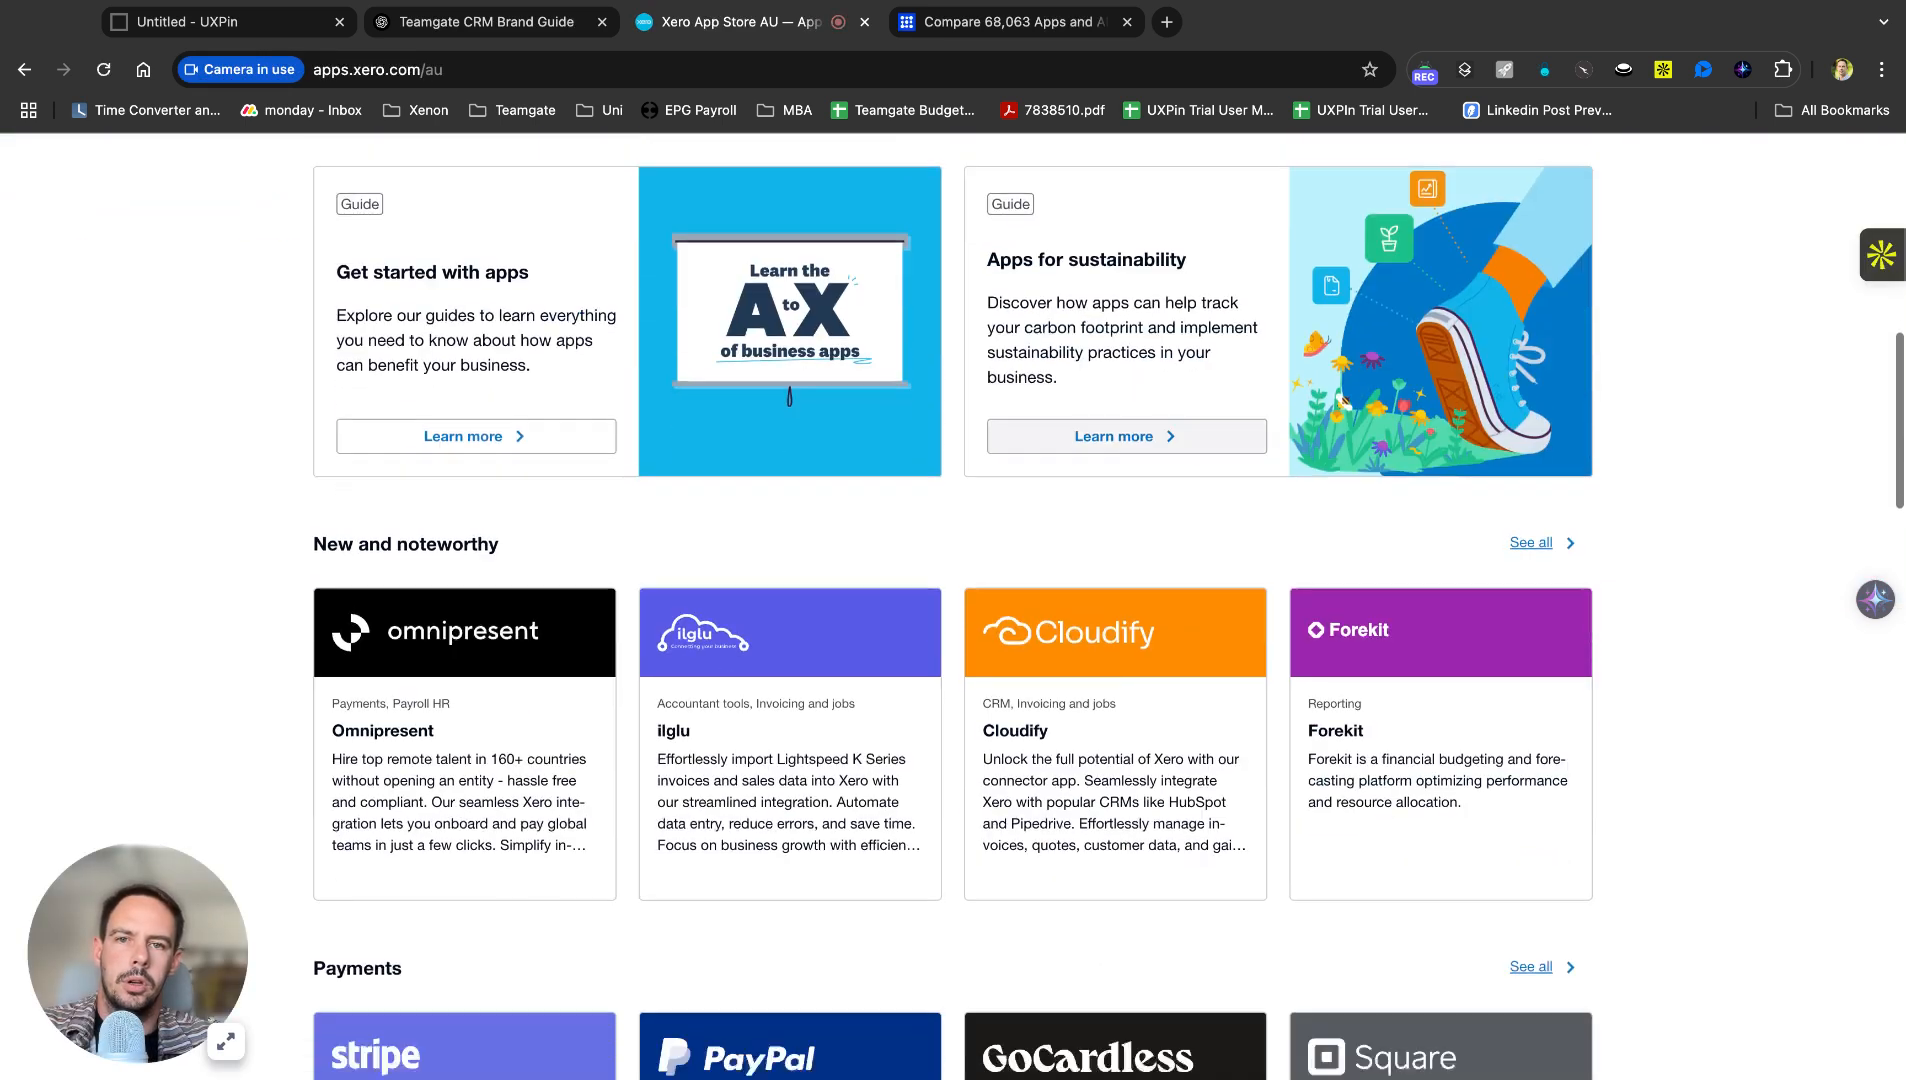
pyautogui.scroll(-20, 1343, 400)
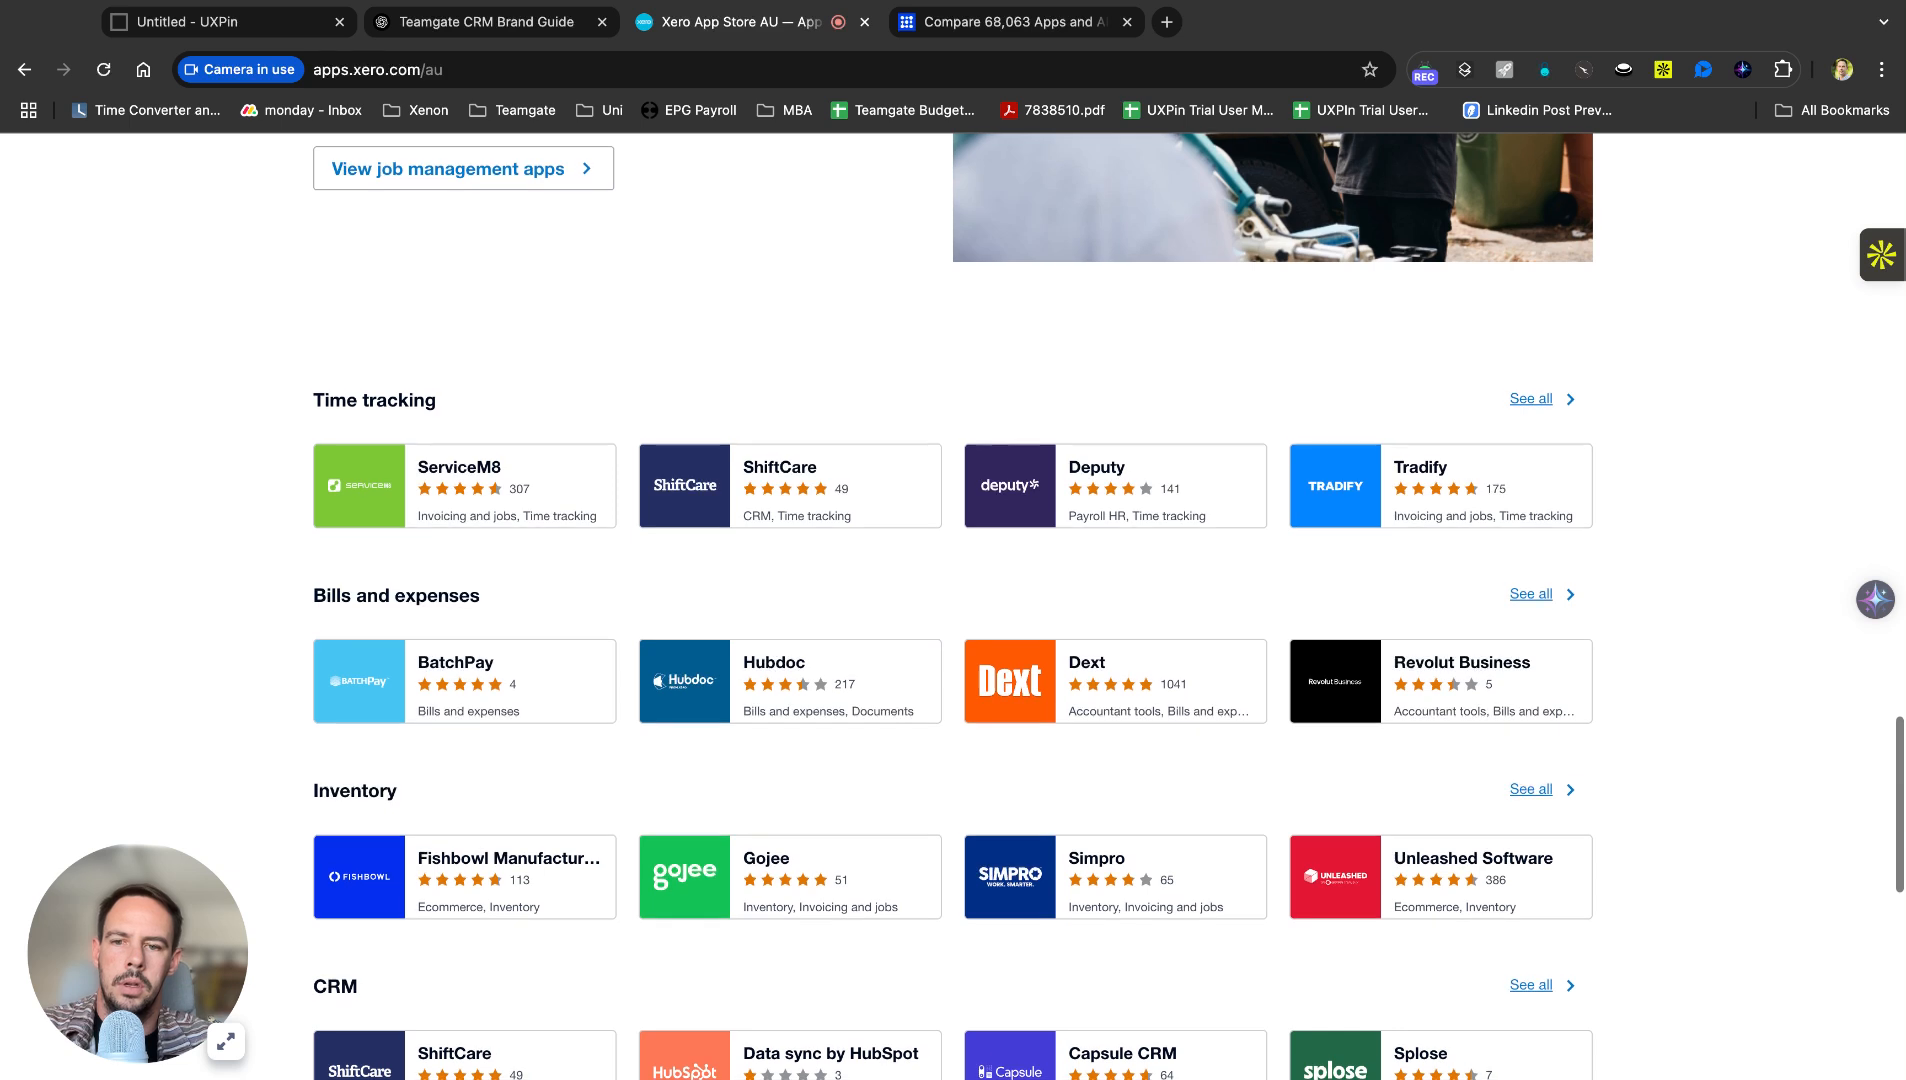
pyautogui.scroll(-10, 1543, 886)
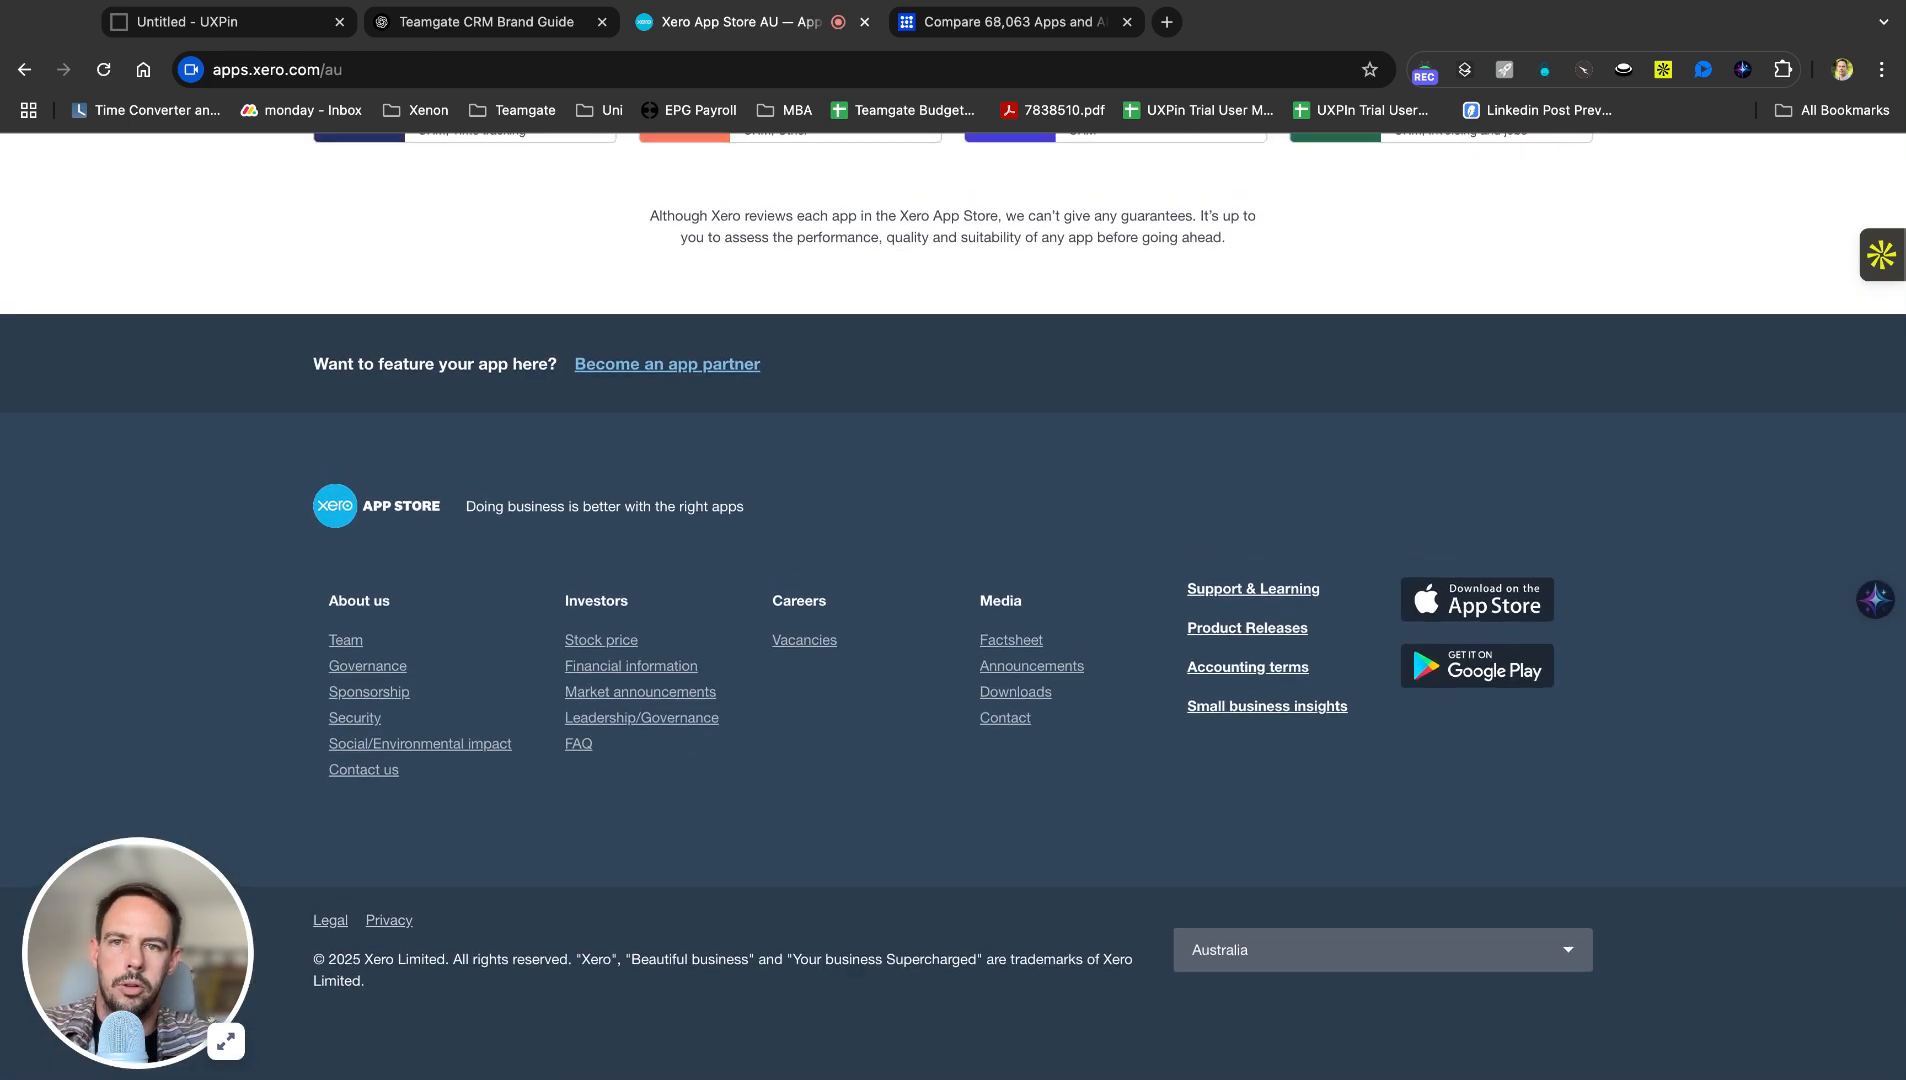
pyautogui.scroll(6, 953, 600)
# Look at the AppMarketplace.com homepage and close both marketplace reference pages.
pyautogui.click(1010, 21)
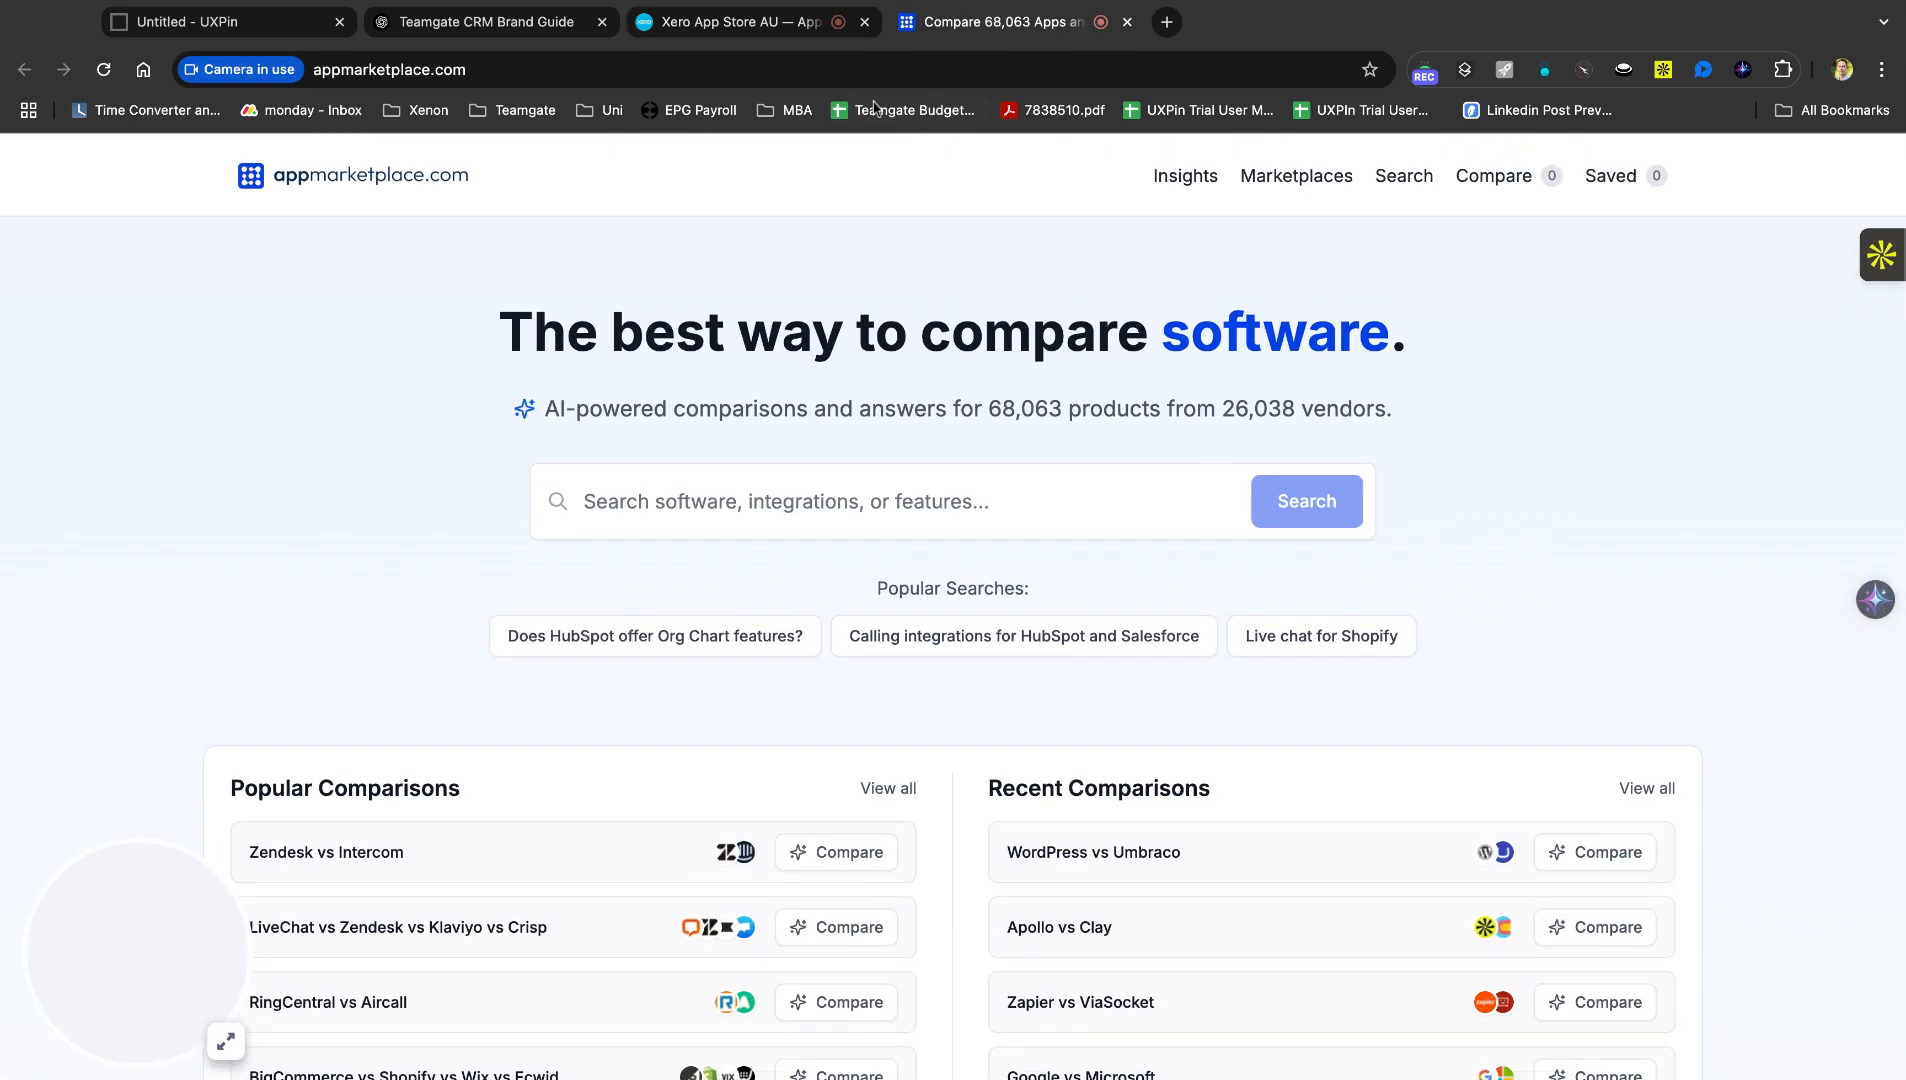
pyautogui.click(760, 21)
pyautogui.click(865, 21)
pyautogui.click(865, 21)
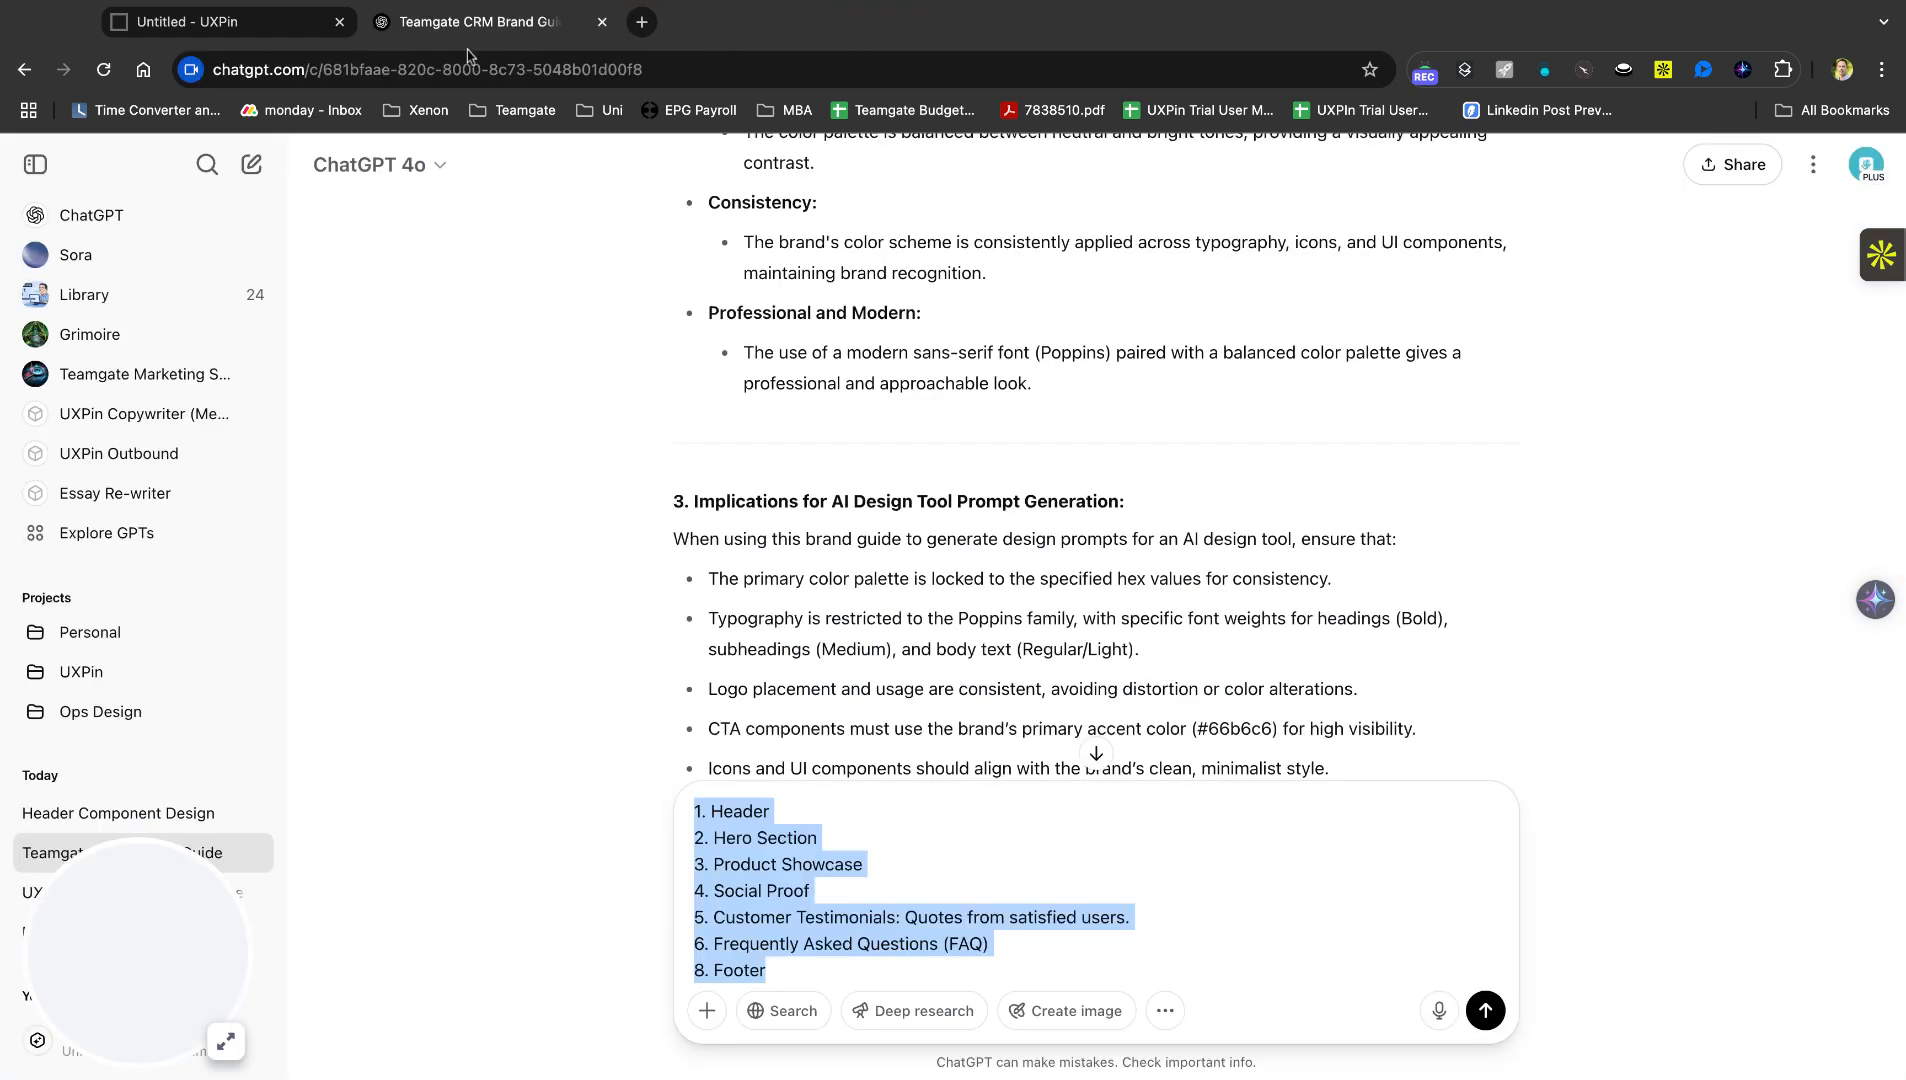
# Select and copy the whole landing page section list, from Header to Footer, in the unsent ChatGPT message.
pyautogui.click(690, 702)
pyautogui.scroll(-2, 898, 840)
pyautogui.click(796, 969)
pyautogui.hotkey('shift', 'Up')
pyautogui.hotkey('shift', 'Up')
pyautogui.hotkey('shift', 'Up')
pyautogui.hotkey('shift', 'Up')
pyautogui.hotkey('shift', 'Up')
pyautogui.hotkey('shift', 'Up')
pyautogui.hotkey('shift', 'Up')
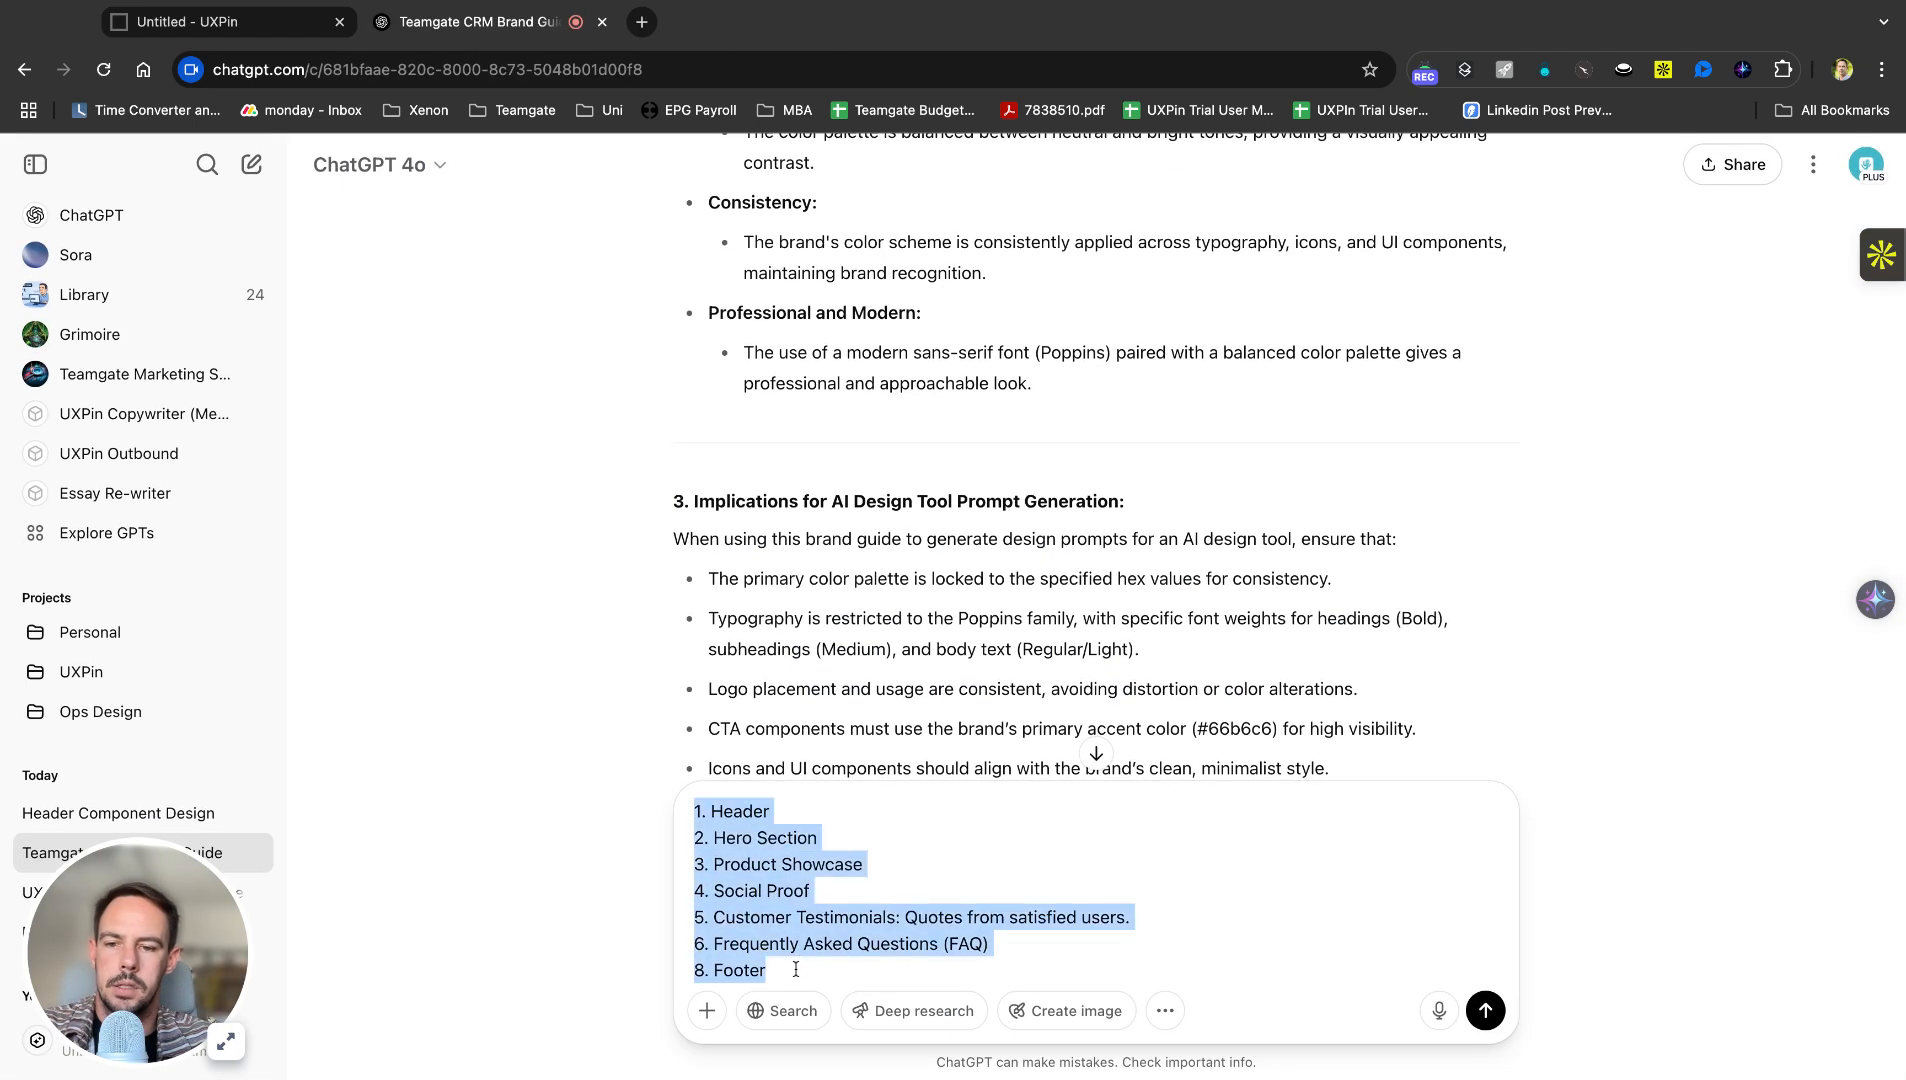
# Open the AI Component Creator in UXPin, paste the section list as the prompt and add an empty line above it.
pyautogui.click(302, 10)
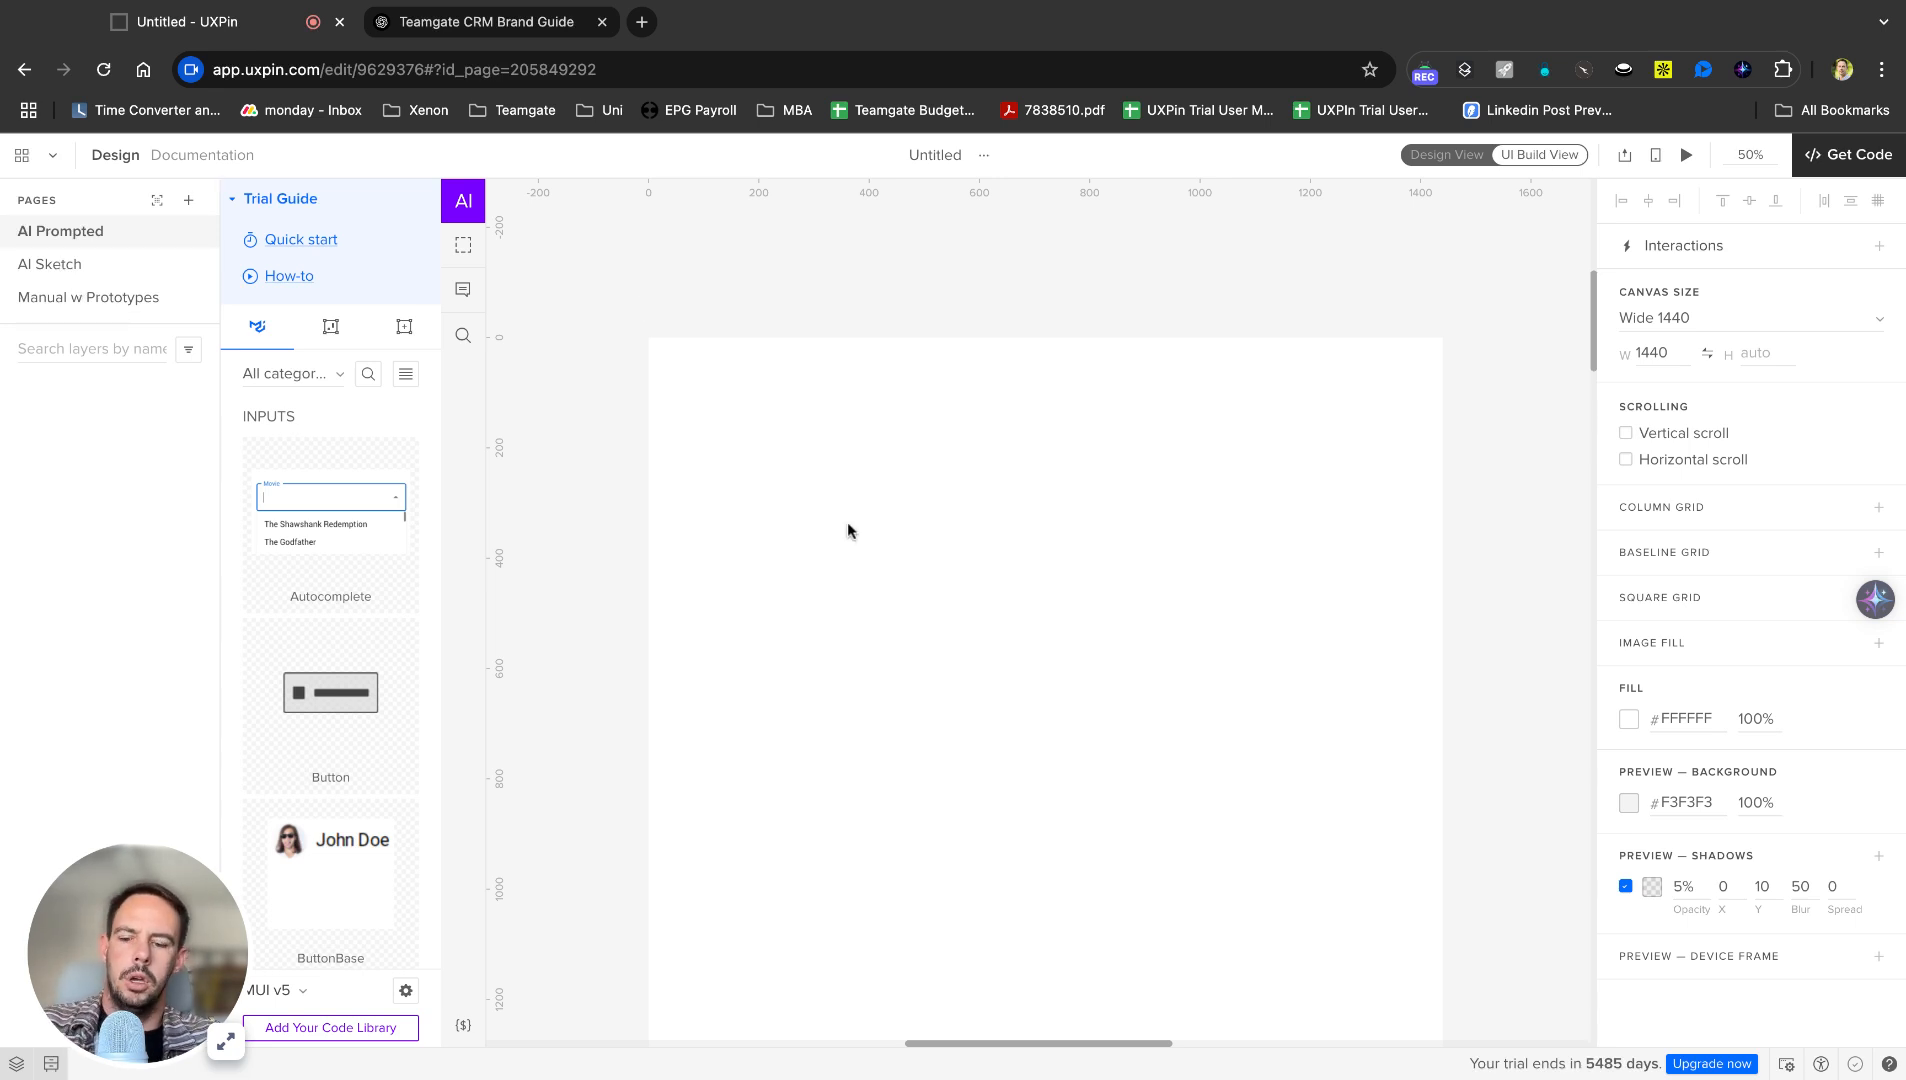
pyautogui.click(466, 200)
pyautogui.click(879, 558)
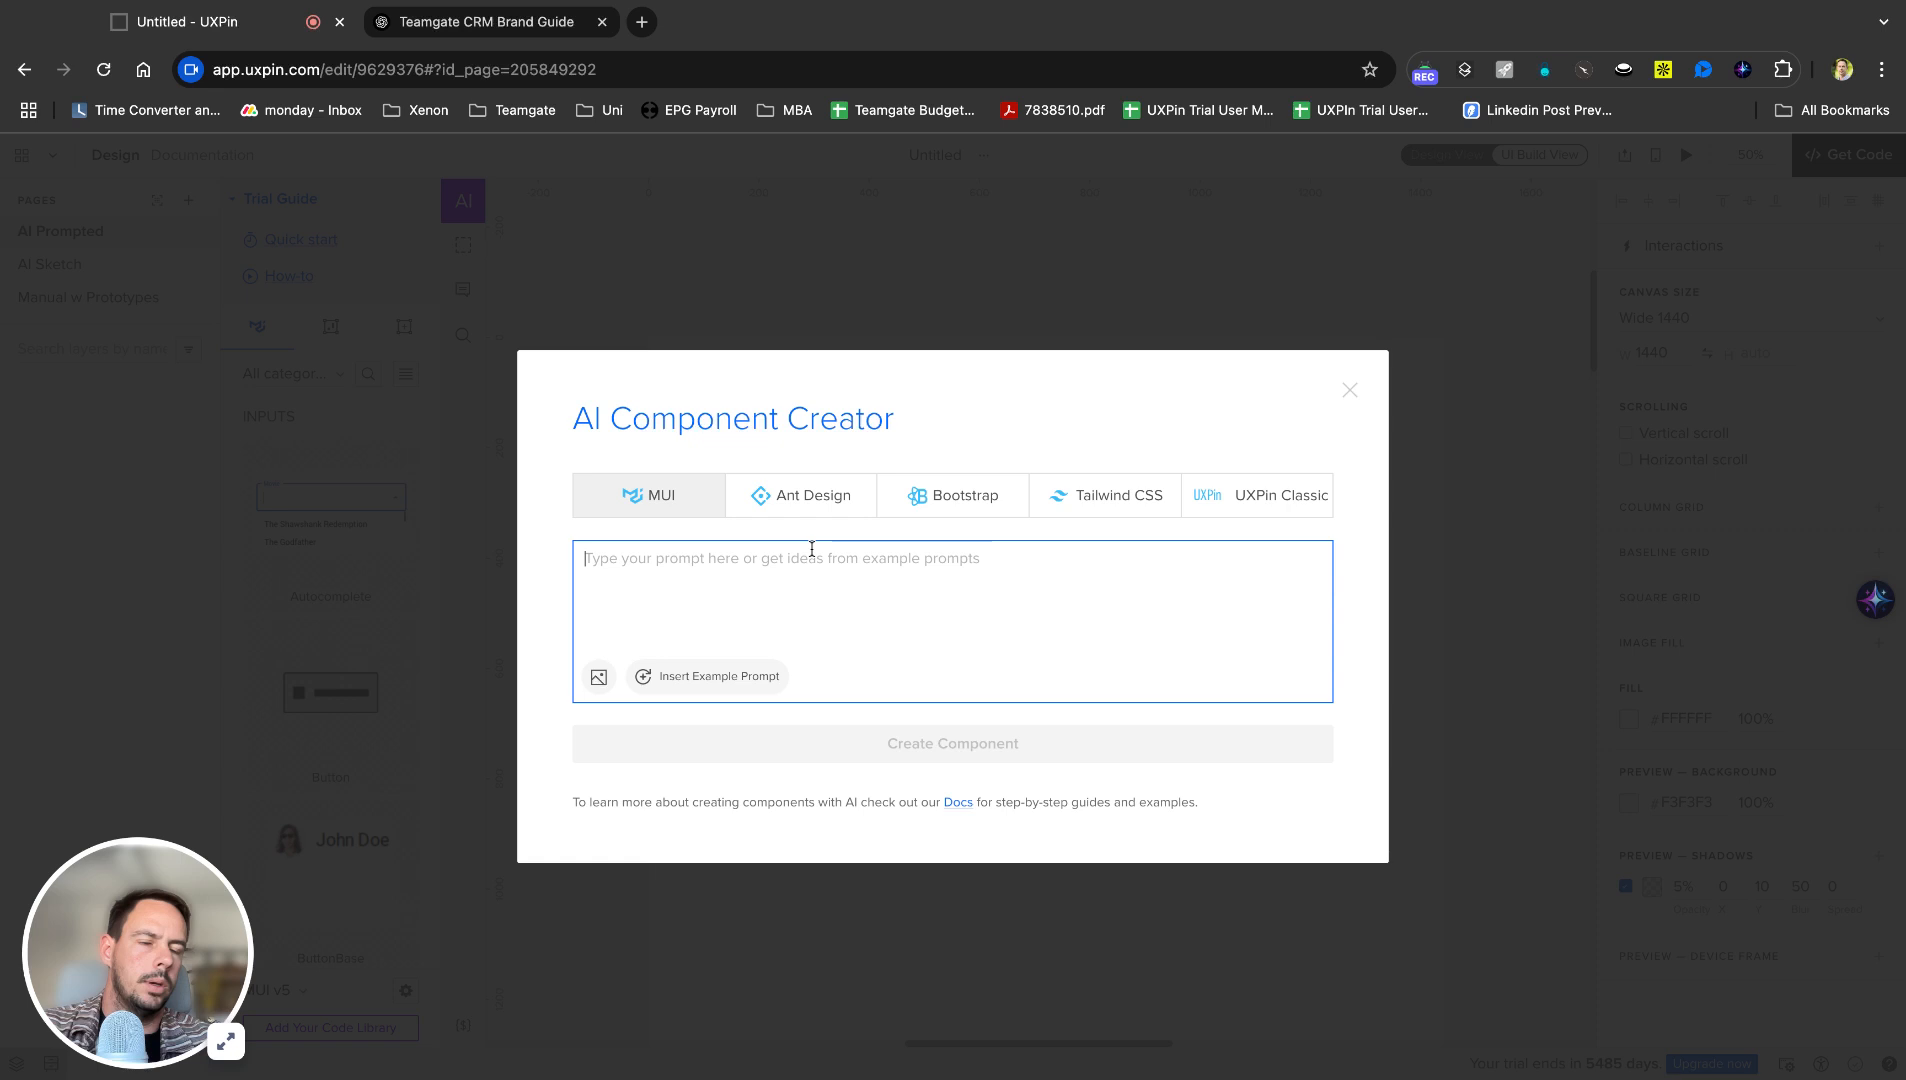
pyautogui.hotkey('ctrl', 'v')
pyautogui.scroll(3, 652, 580)
pyautogui.click(582, 557)
pyautogui.press('Return')
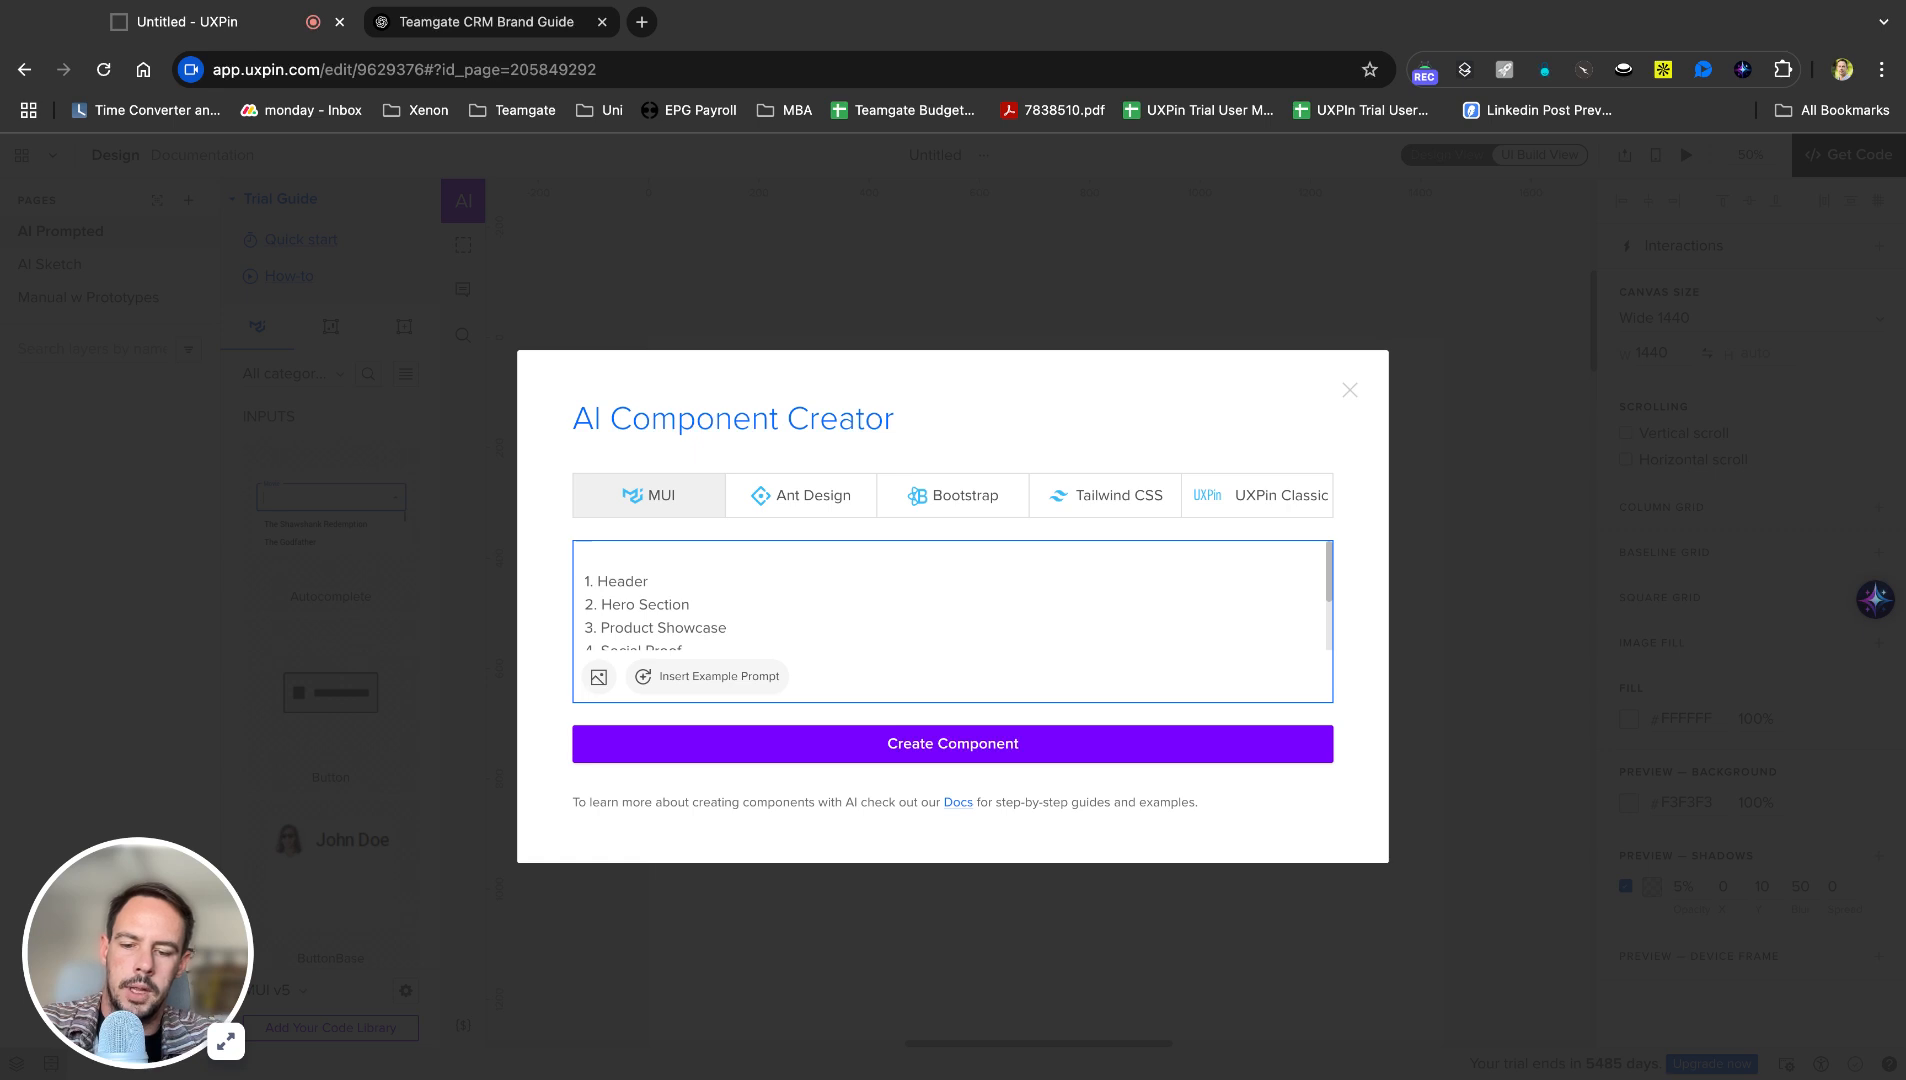
# Introduce the section list with "help me create a landing page for a designer marketplace website. It should include:" and create the component.
pyautogui.write('help')
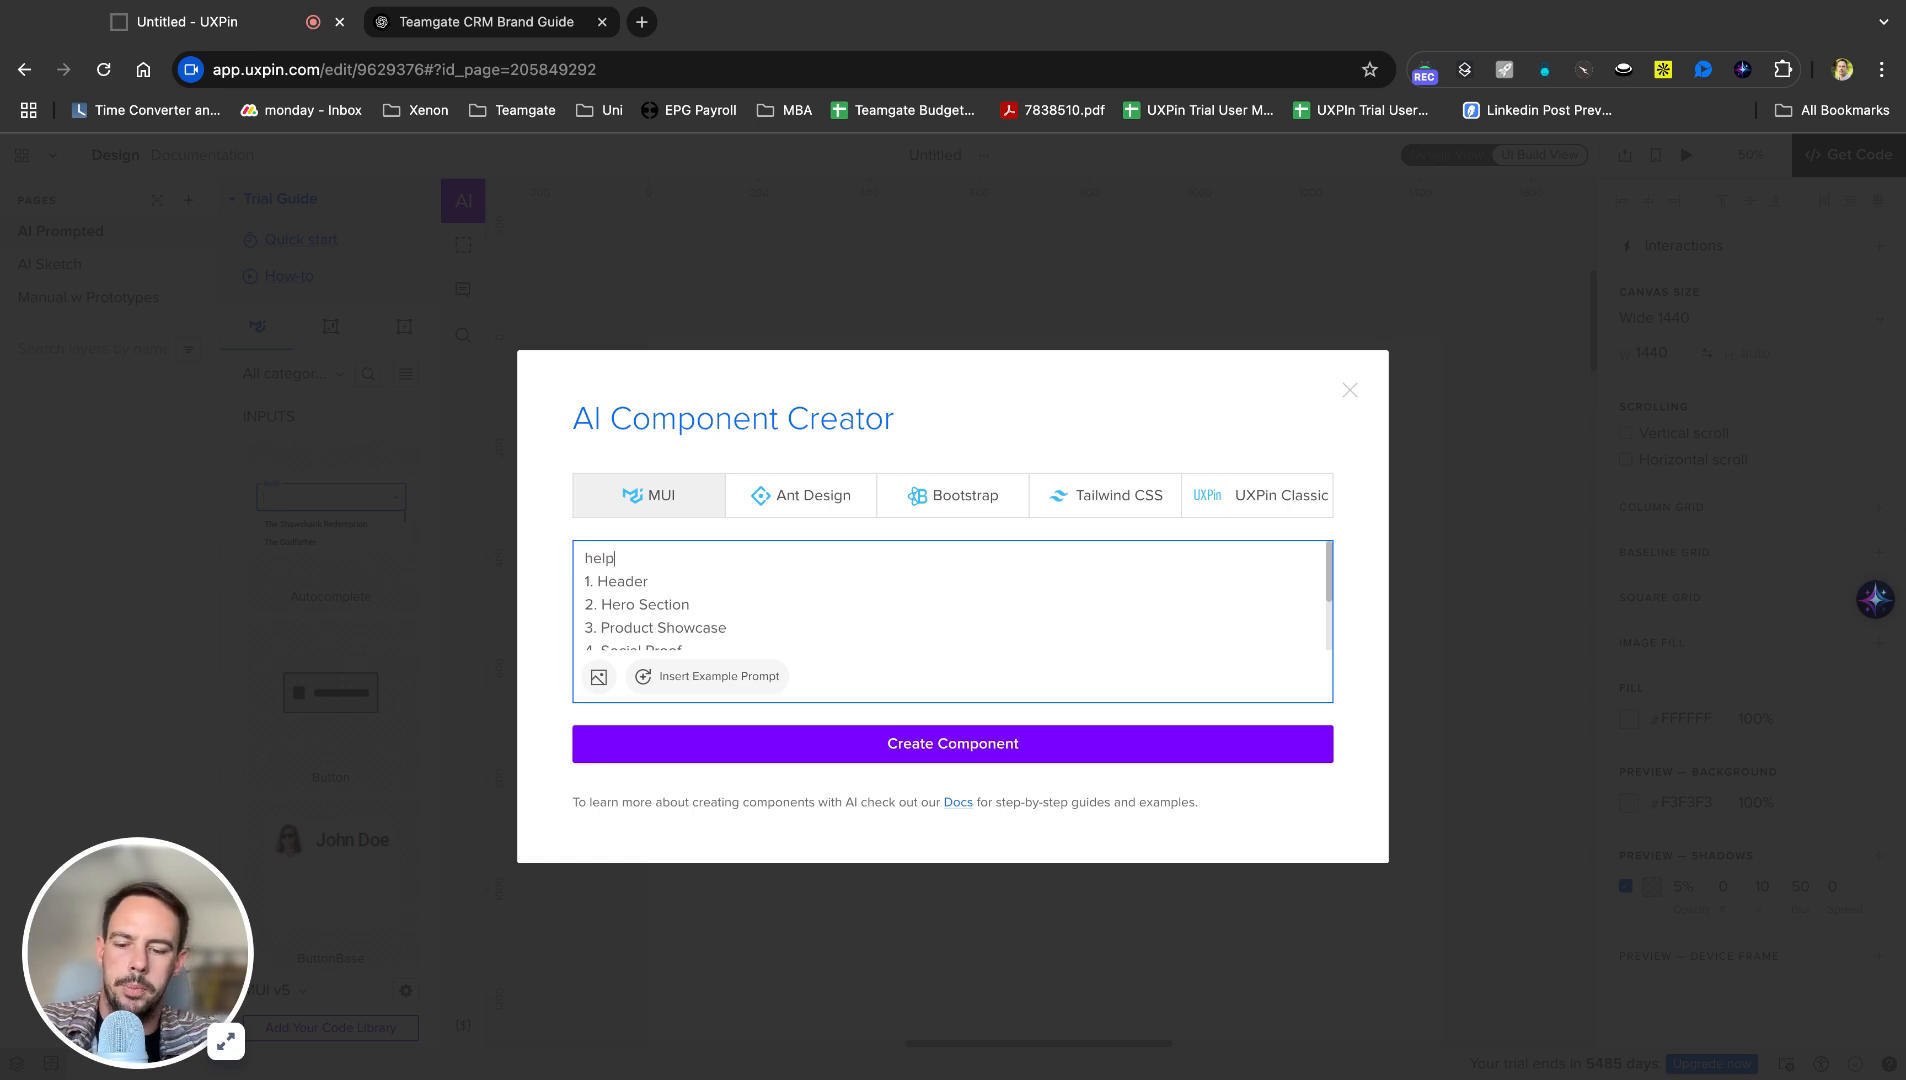
pyautogui.write(' me create a landing page for a website focused')
pyautogui.press('BackSpace')
pyautogui.press('BackSpace')
pyautogui.press('BackSpace')
pyautogui.press('BackSpace')
pyautogui.press('BackSpace')
pyautogui.press('BackSpace')
pyautogui.press('BackSpace')
pyautogui.press('BackSpace')
pyautogui.press('BackSpace')
pyautogui.press('BackSpace')
pyautogui.press('BackSpace')
pyautogui.press('BackSpace')
pyautogui.press('BackSpace')
pyautogui.press('BackSpace')
pyautogui.press('BackSpace')
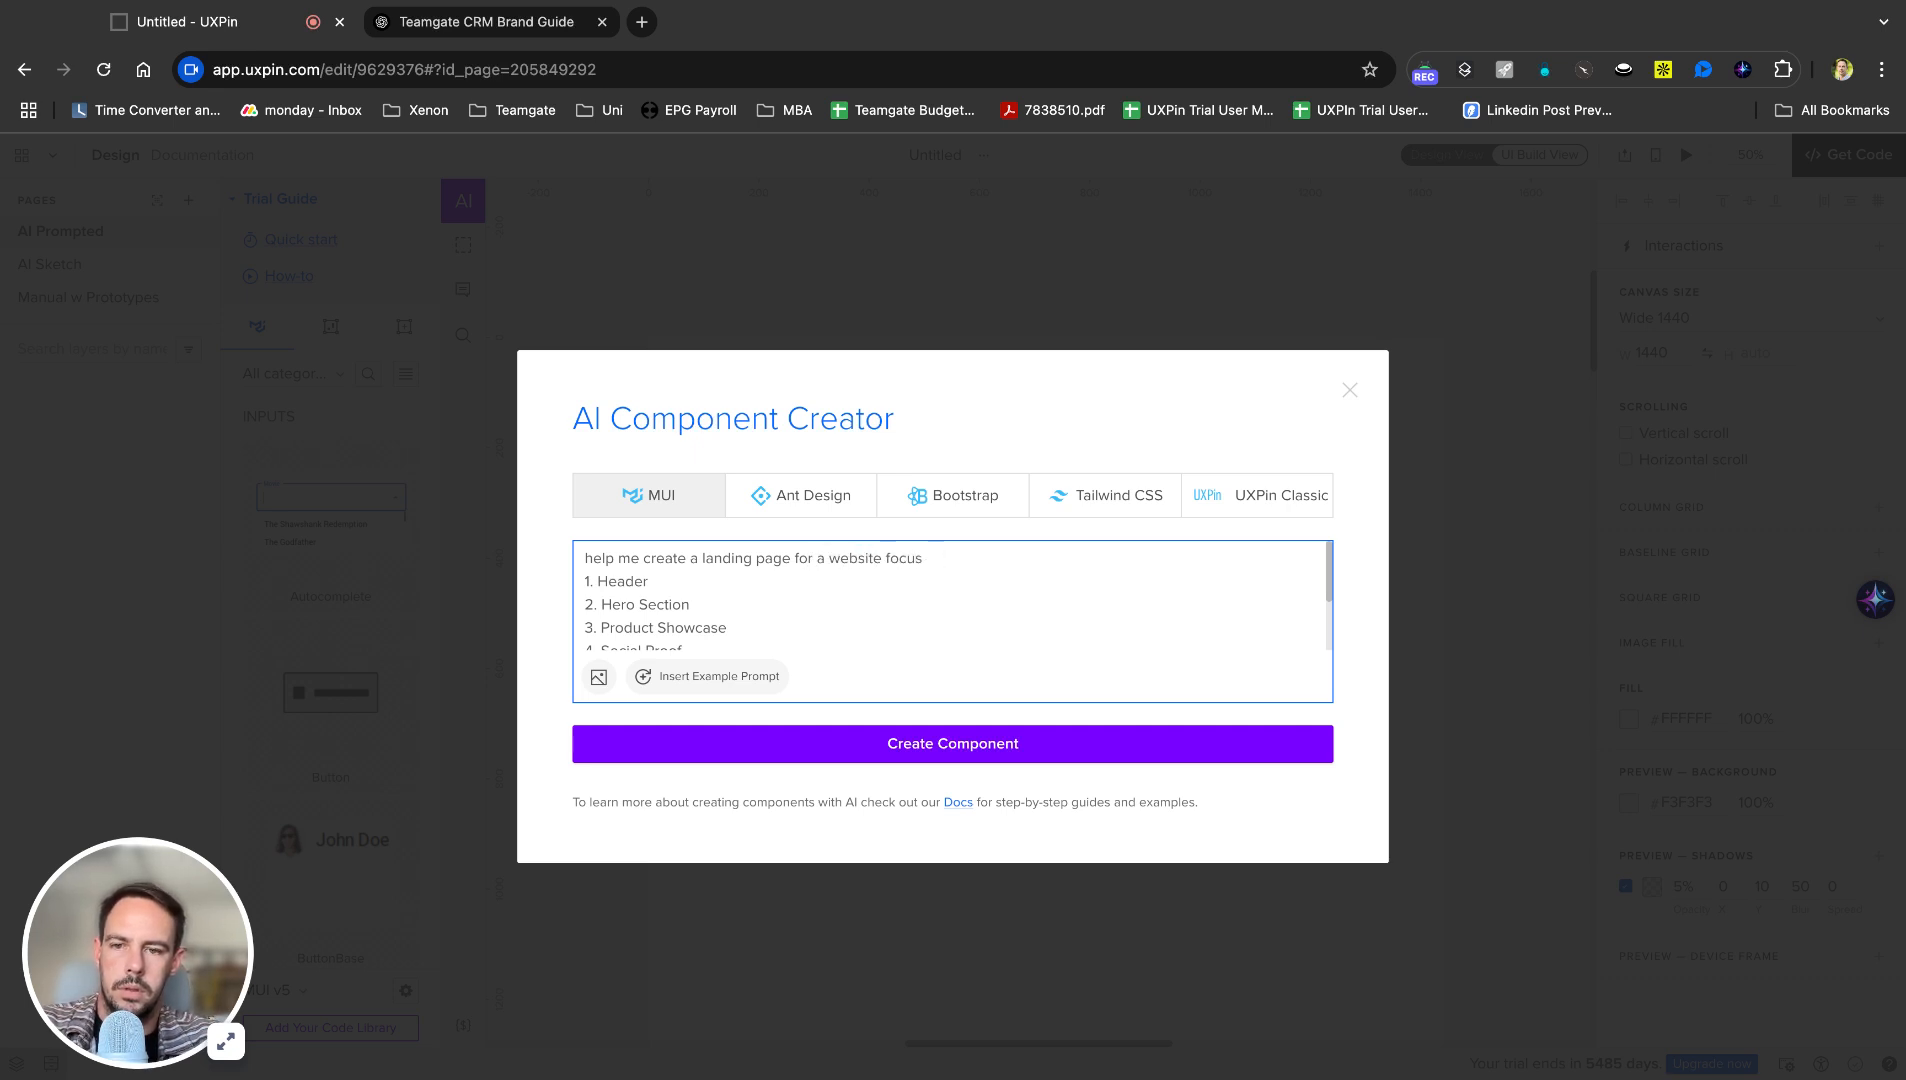
pyautogui.write('desig')
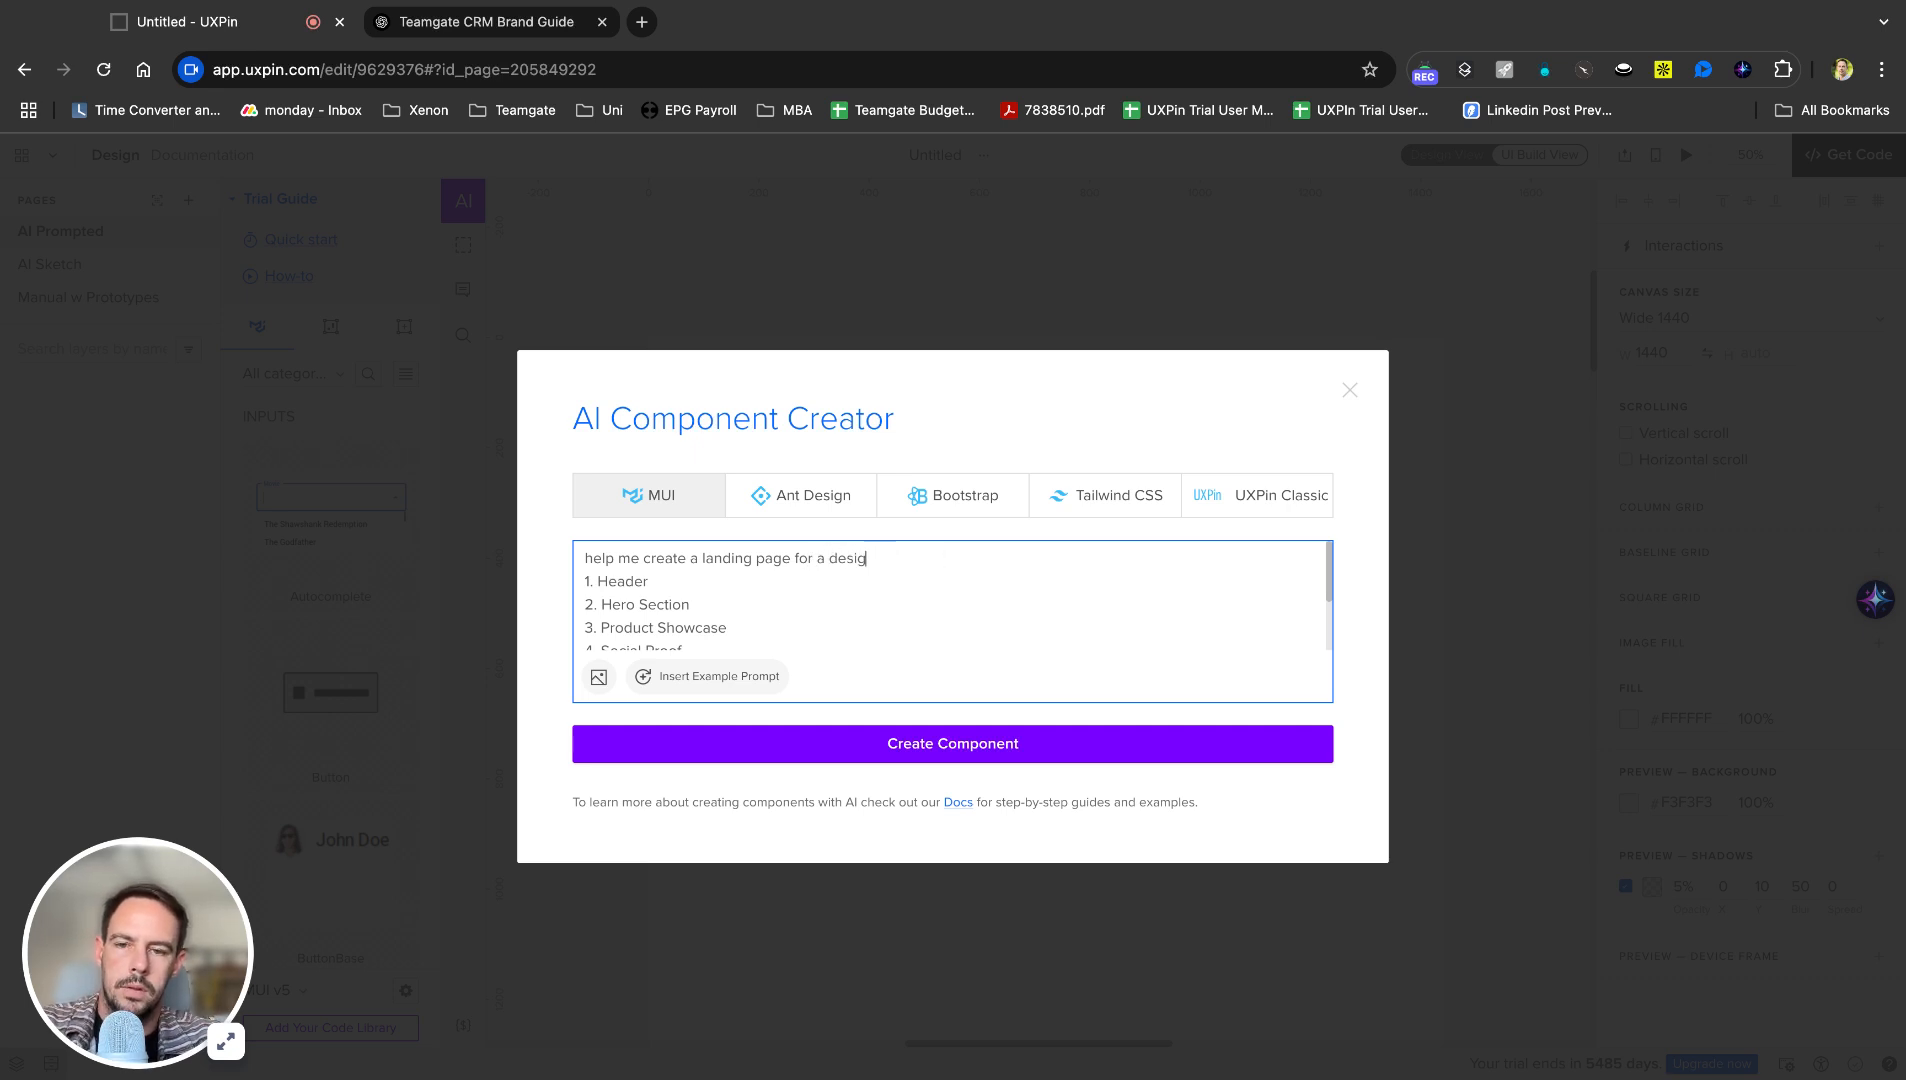
pyautogui.write('ner marketpla')
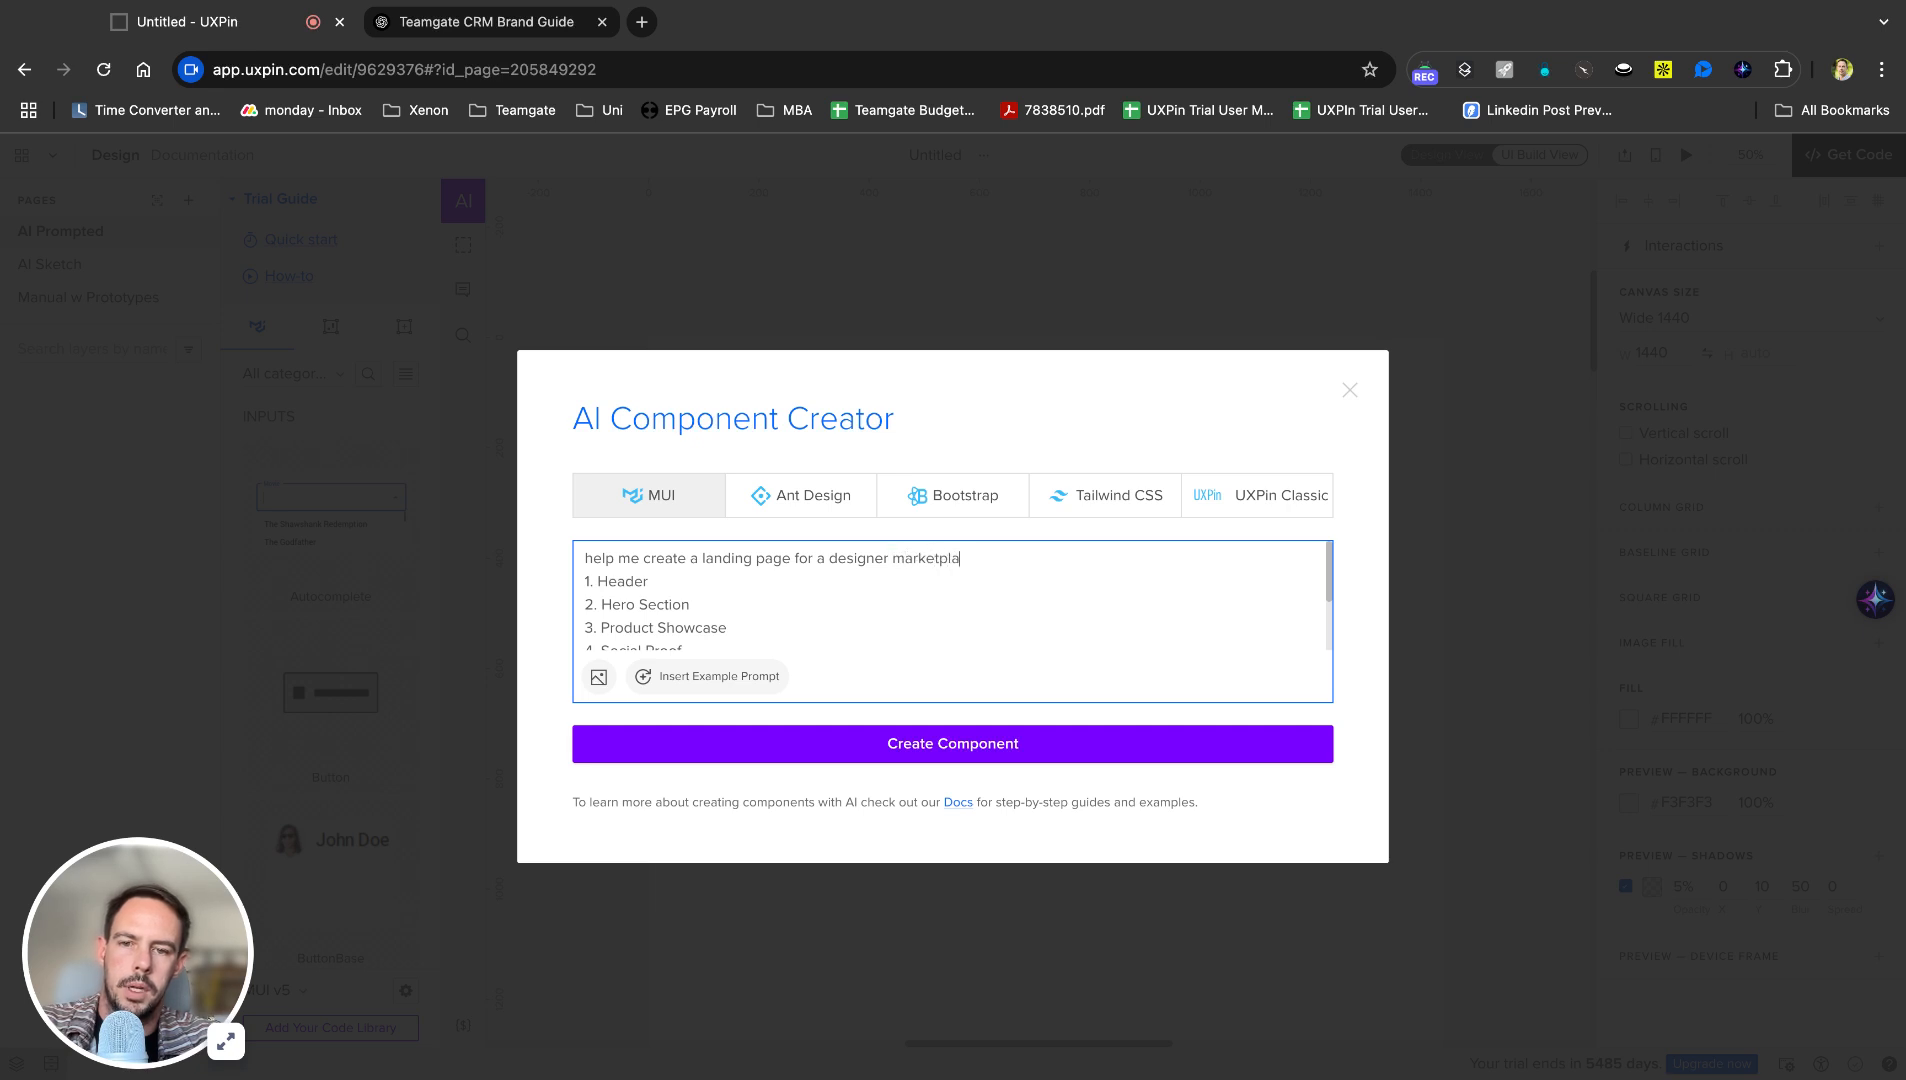
pyautogui.write('ce website. It should include:')
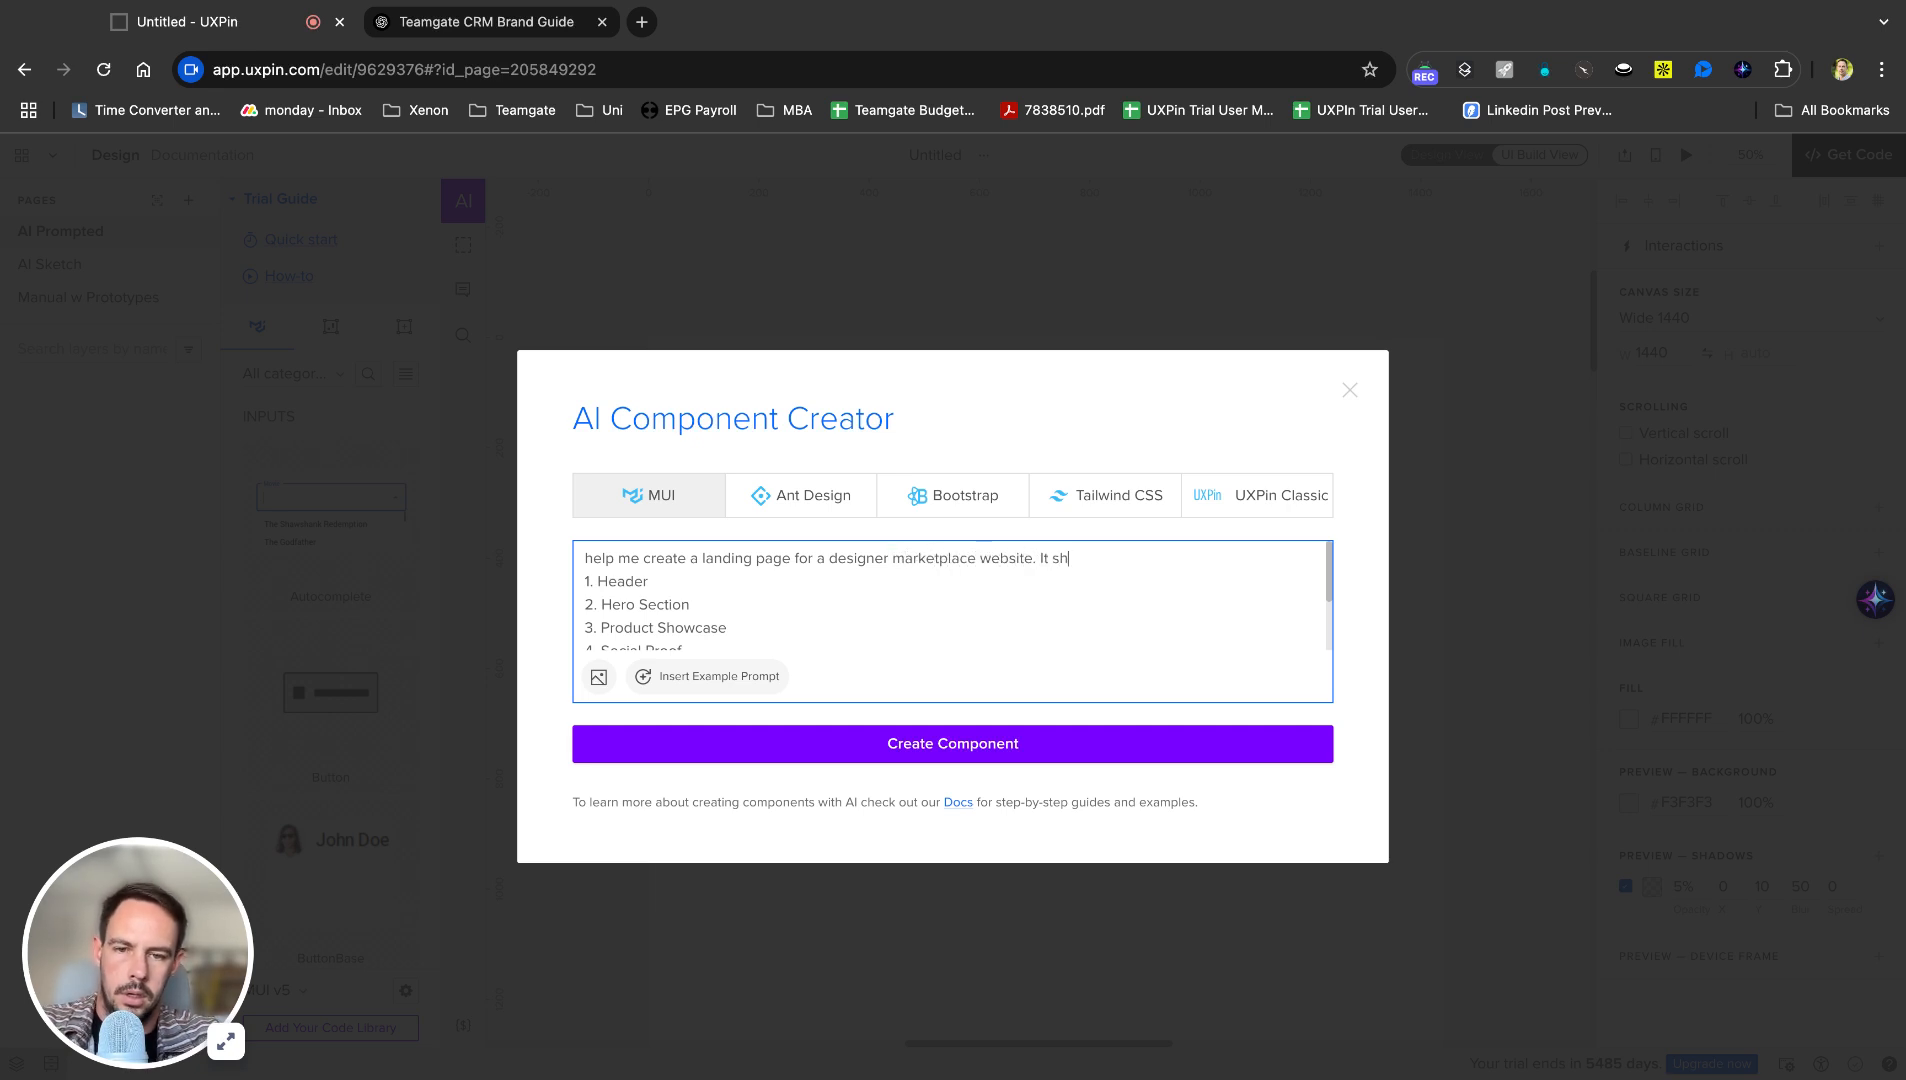
pyautogui.scroll(-2, 703, 565)
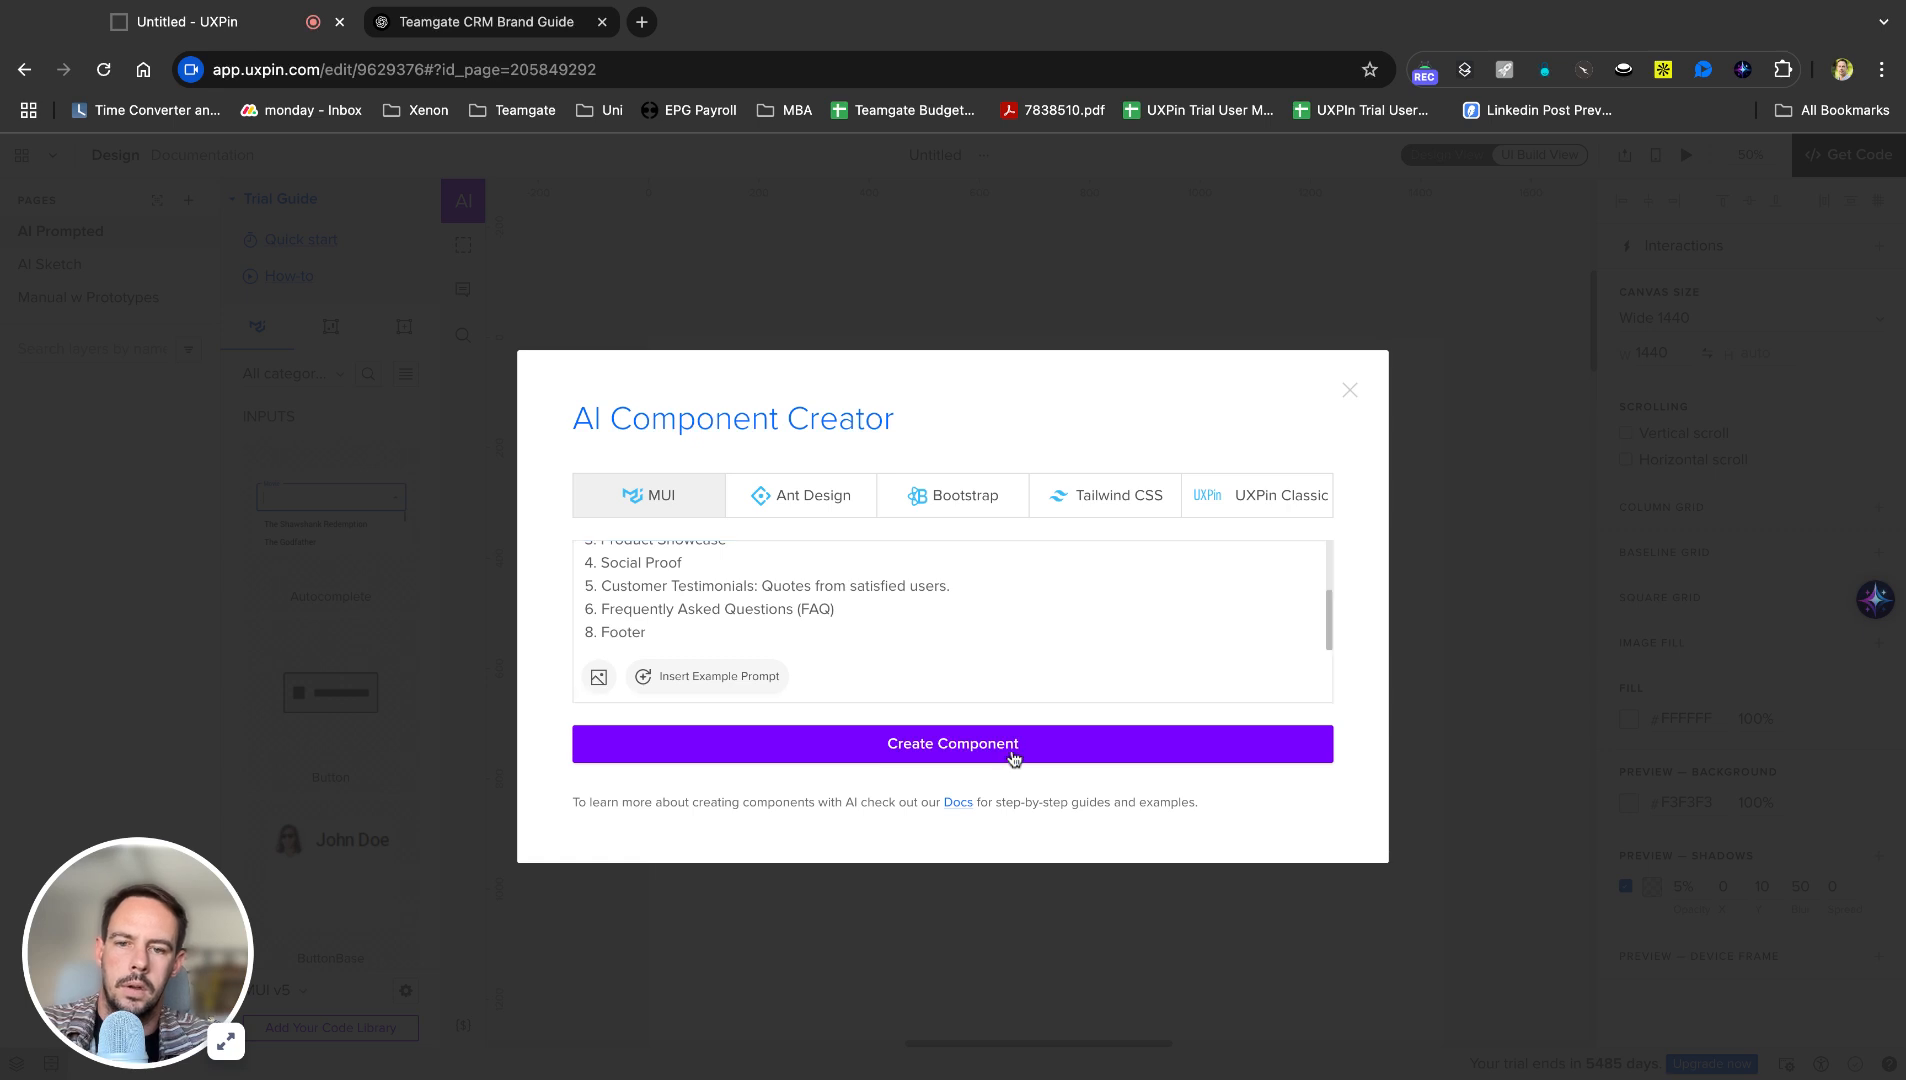
pyautogui.click(1015, 755)
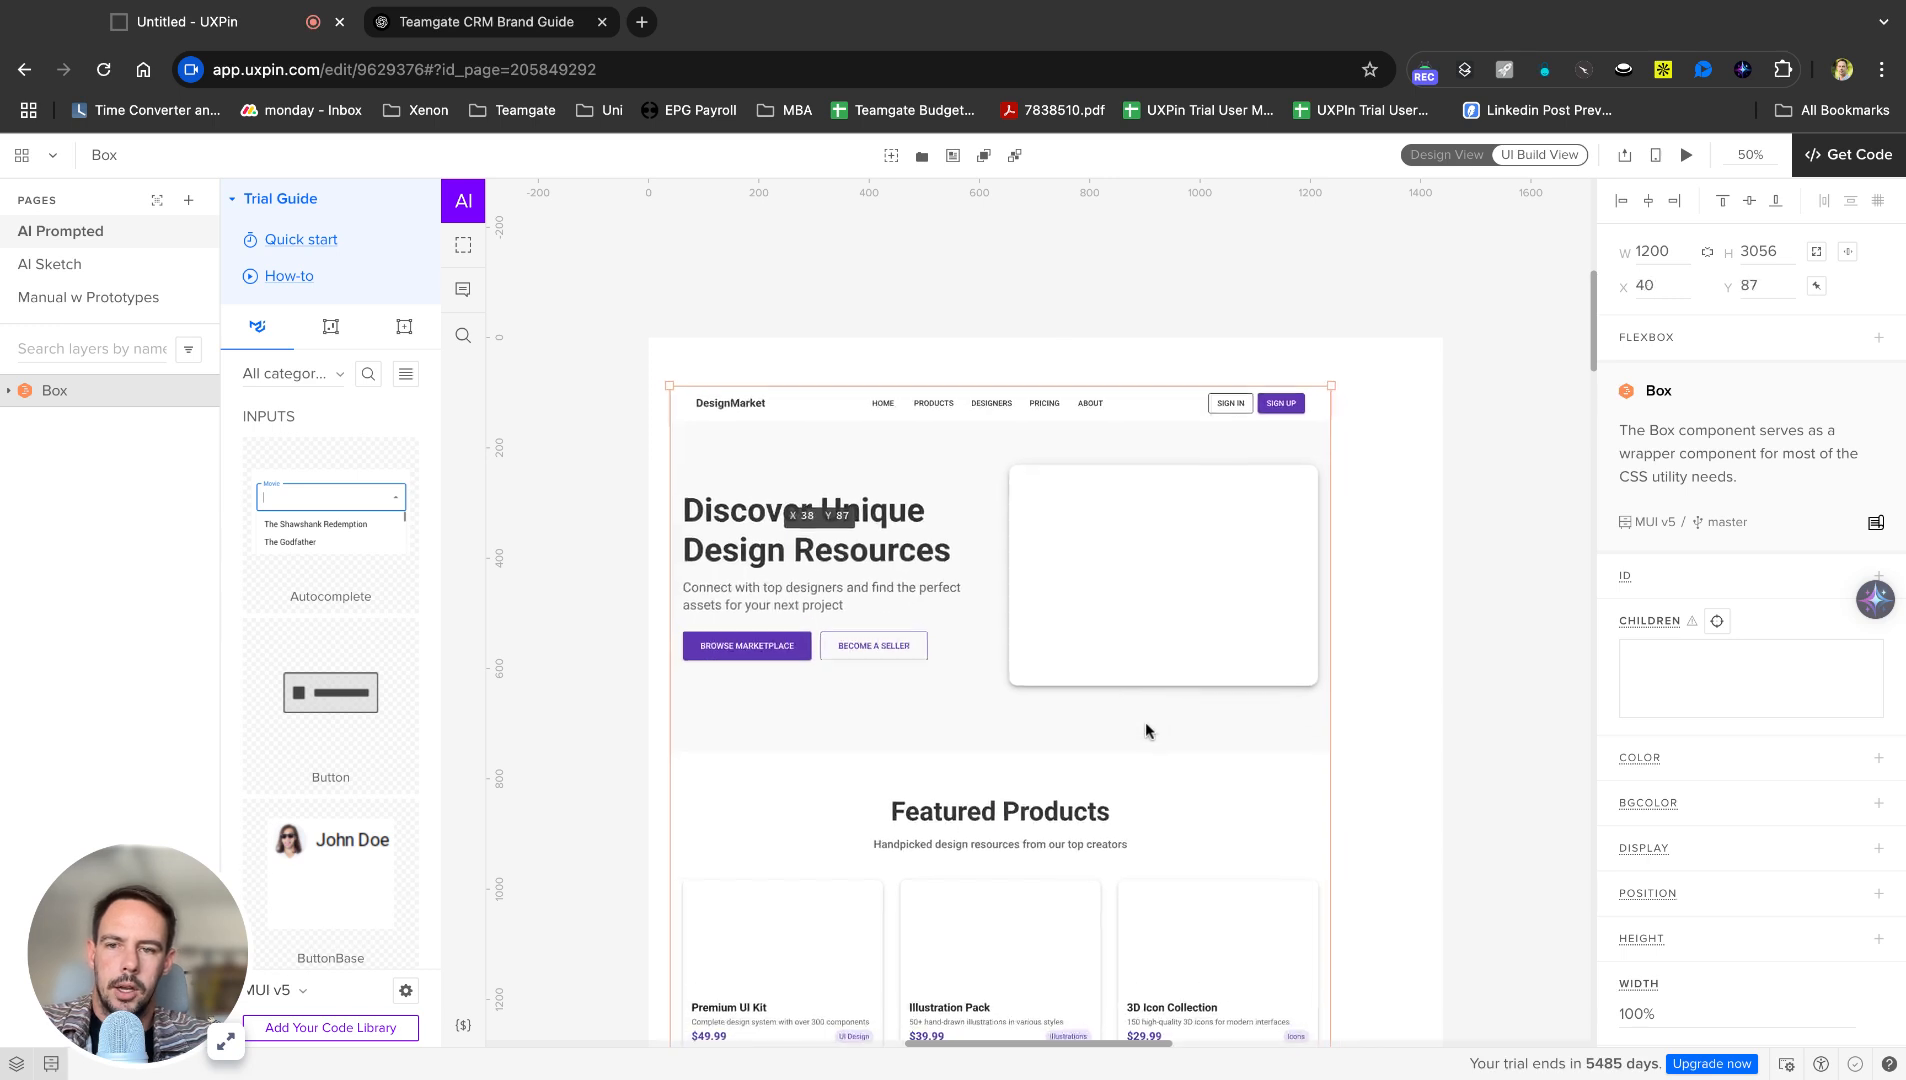
# Position the generated landing page at X 0, Y 0 and widen it to span the full canvas width.
pyautogui.click(1331, 690)
pyautogui.scroll(-4, 1333, 688)
pyautogui.scroll(-8, 1333, 688)
pyautogui.scroll(9, 1316, 581)
pyautogui.scroll(4, 1305, 510)
pyautogui.click(1177, 462)
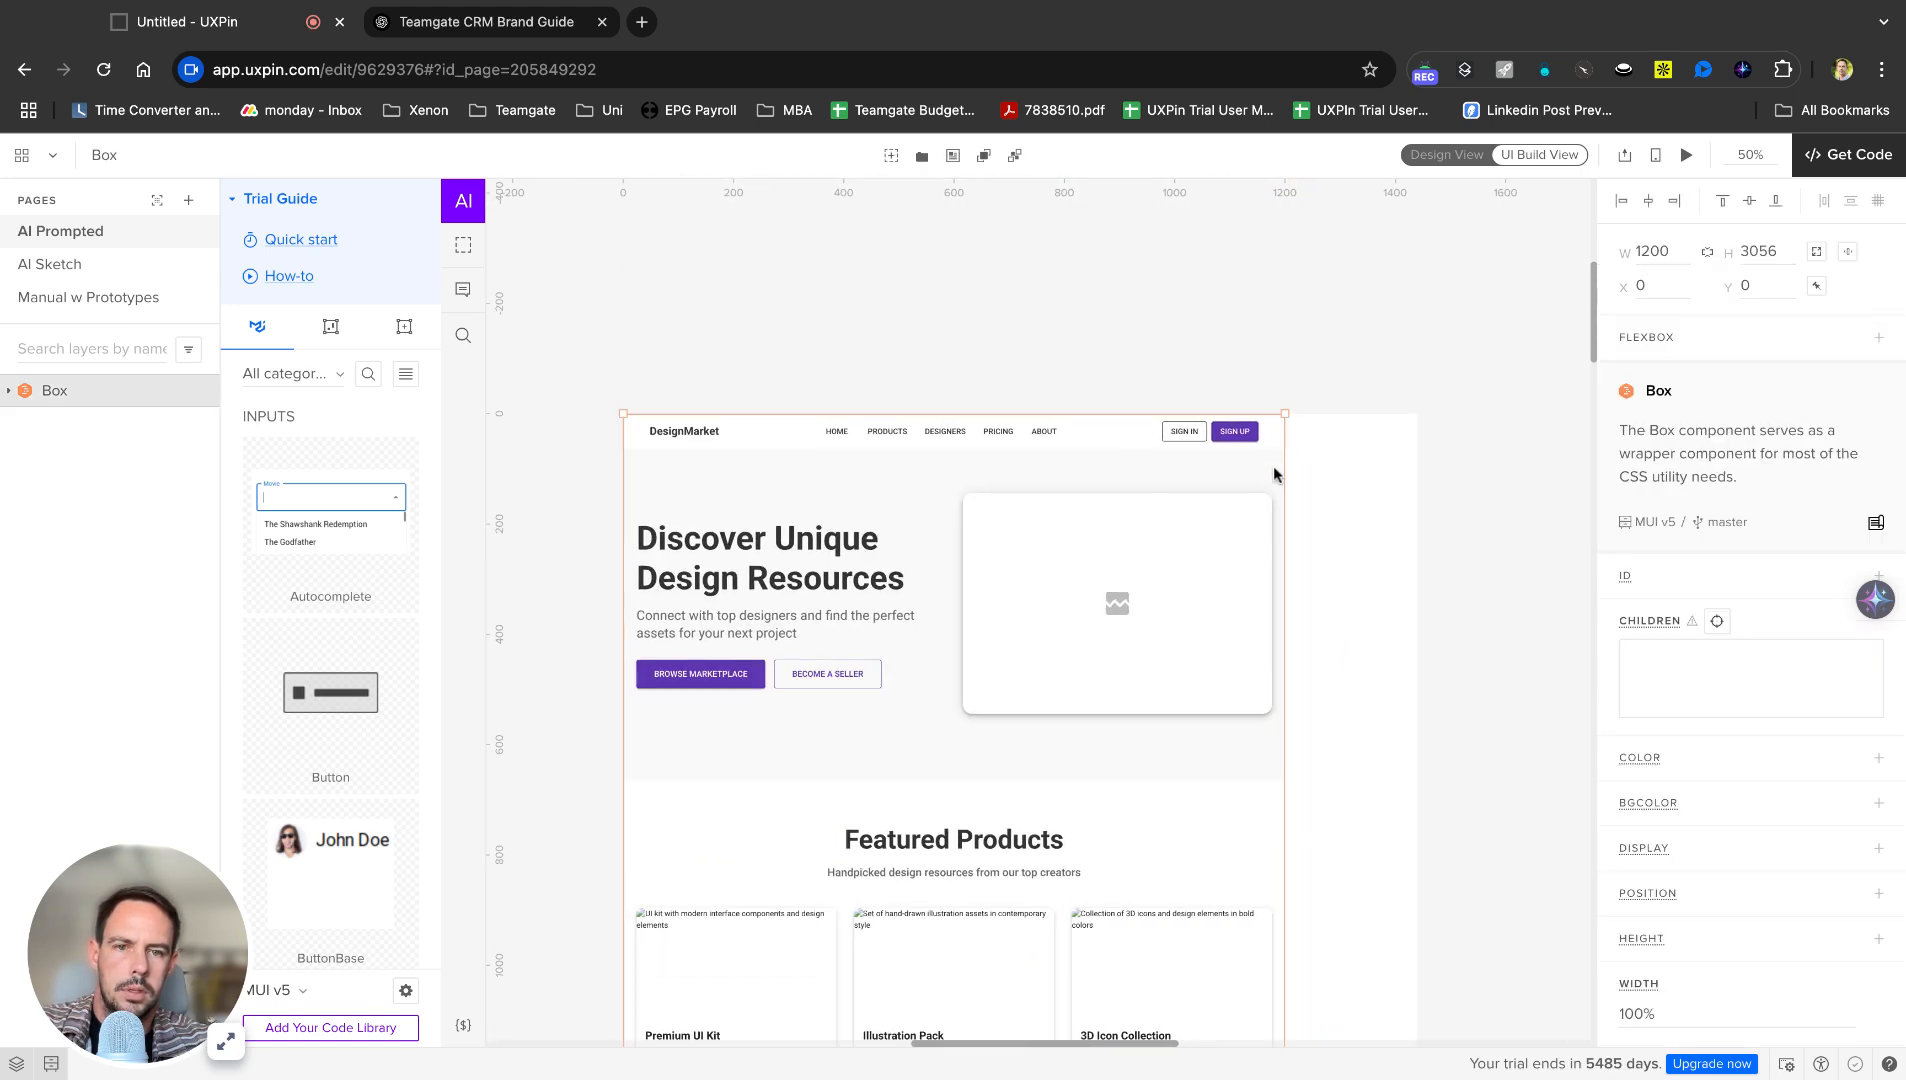
pyautogui.moveTo(1286, 416); pyautogui.dragTo(1424, 413)
pyautogui.click(1478, 519)
pyautogui.scroll(-1, 1345, 572)
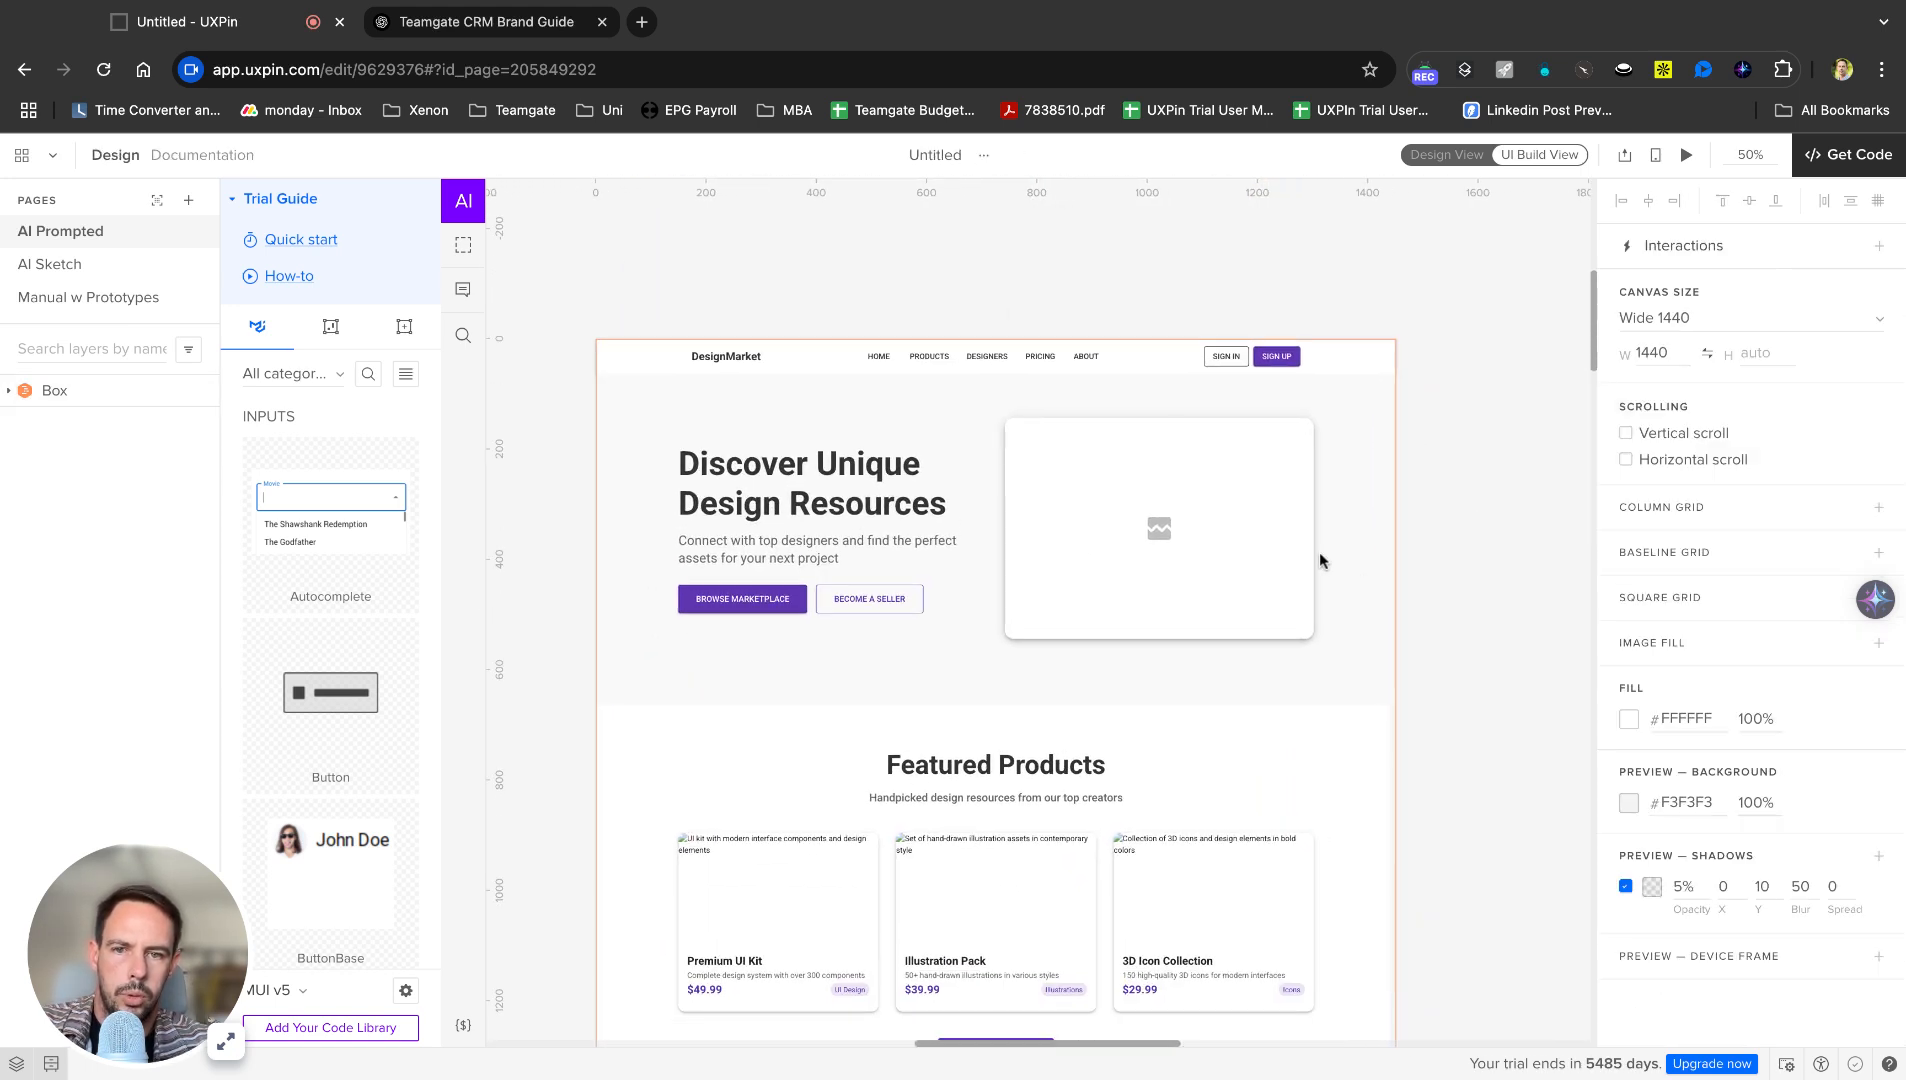
# Examine the generated landing page on the canvas, from the header and hero through featured products, testimonials and FAQ to the footer.
pyautogui.click(890, 358)
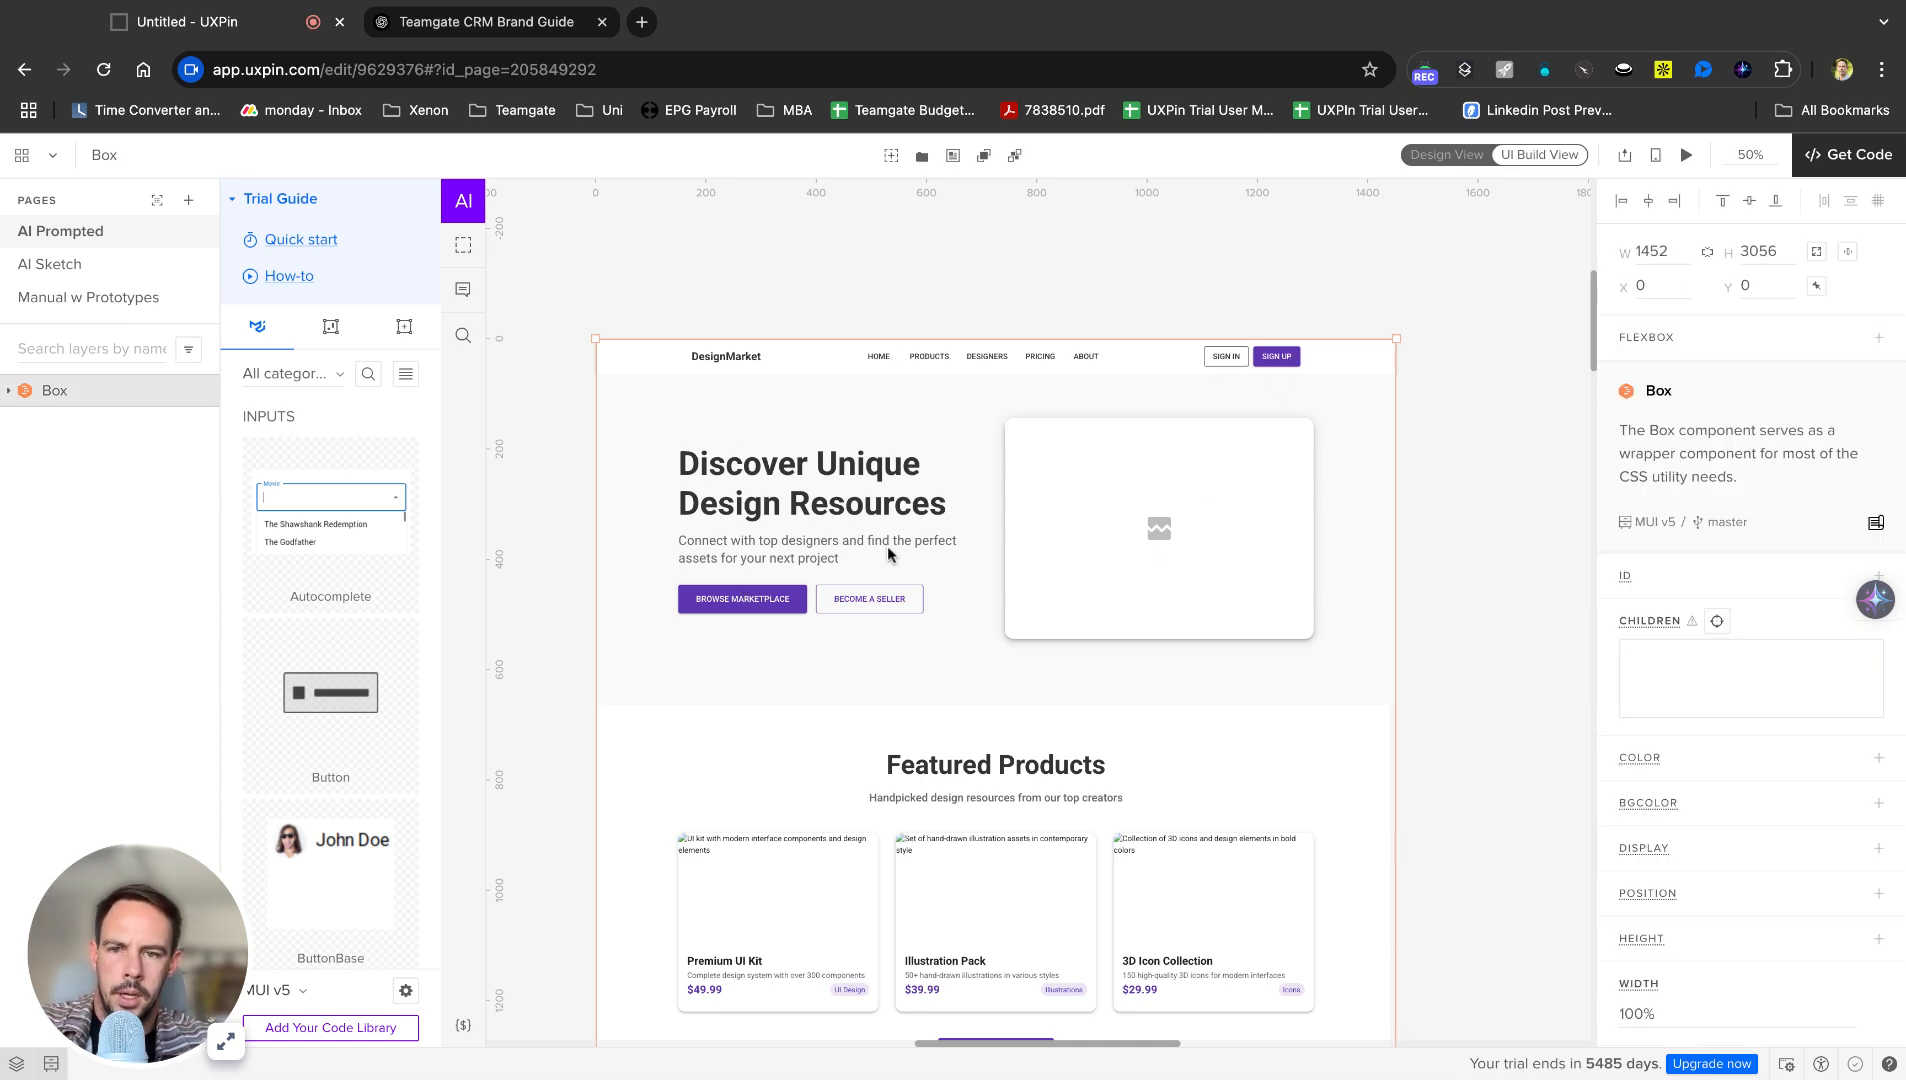
pyautogui.scroll(-3, 1193, 538)
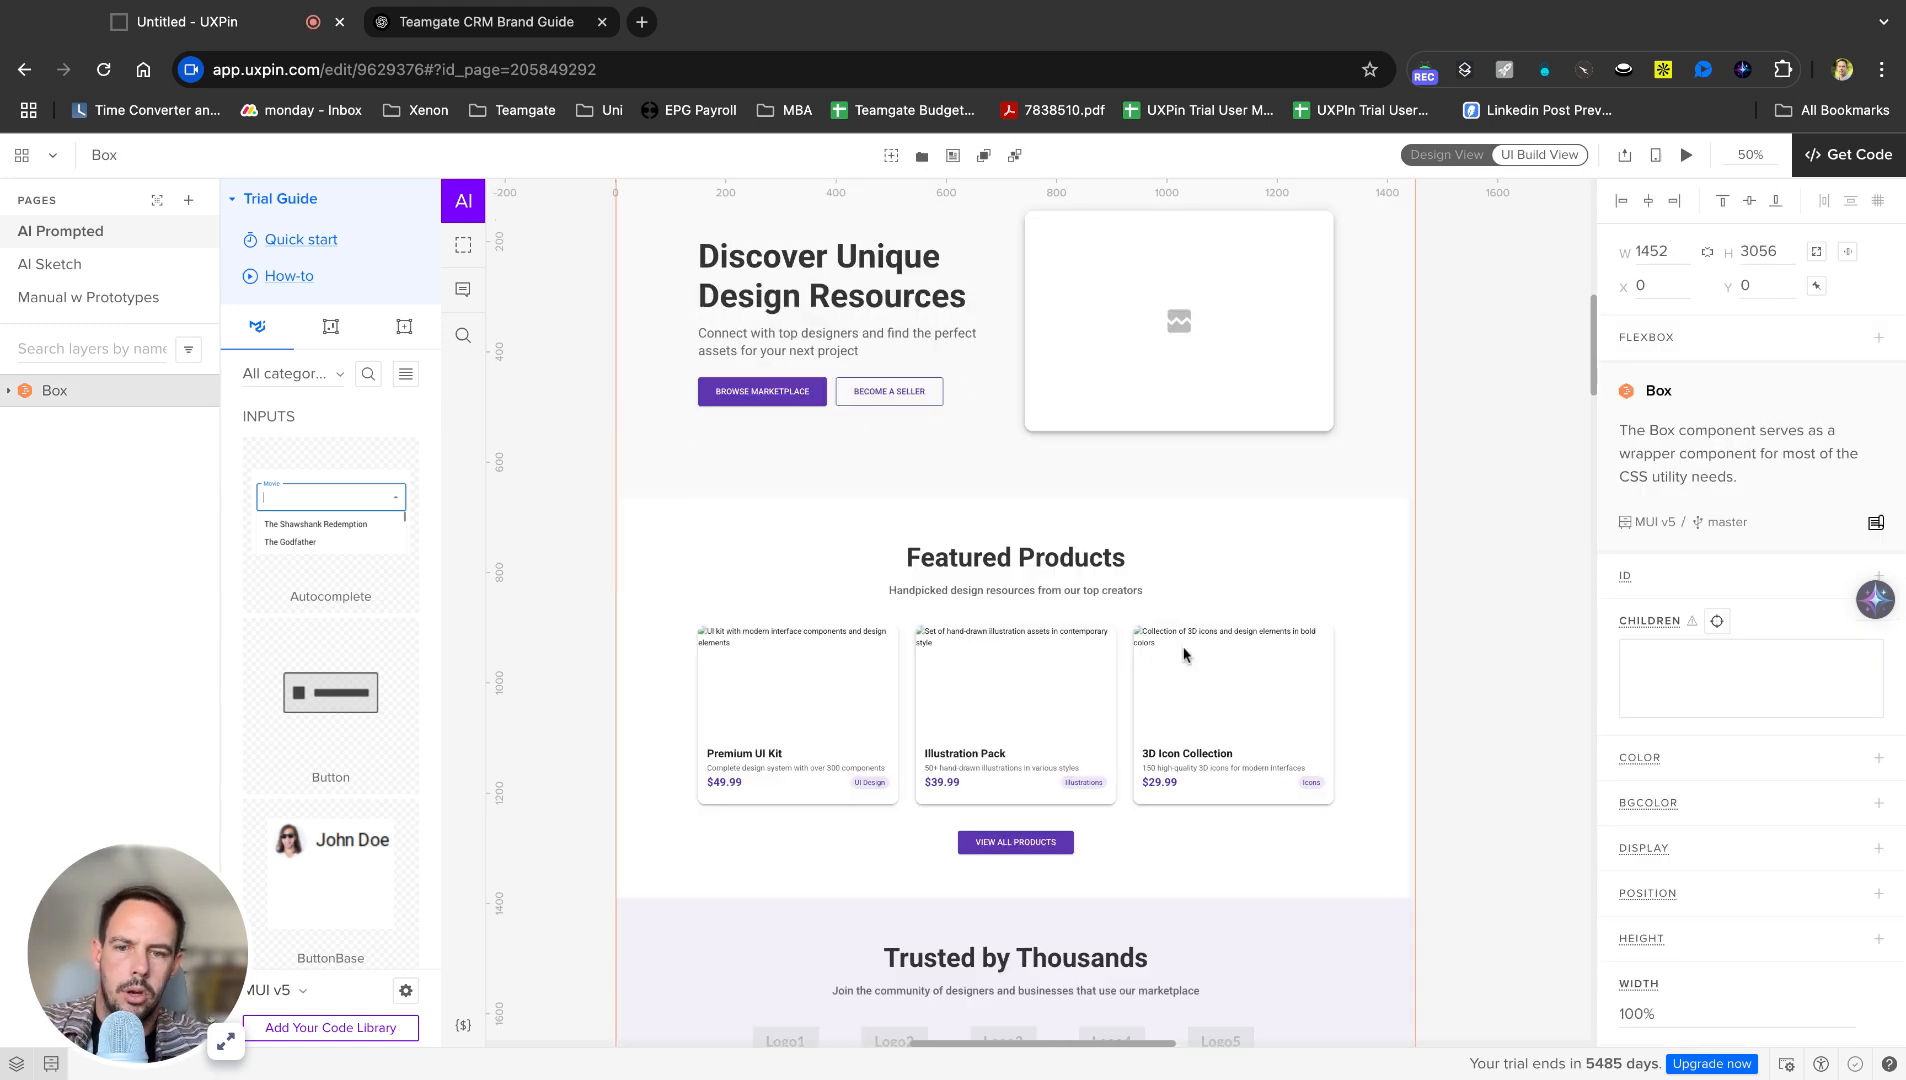
pyautogui.scroll(-1, 1075, 590)
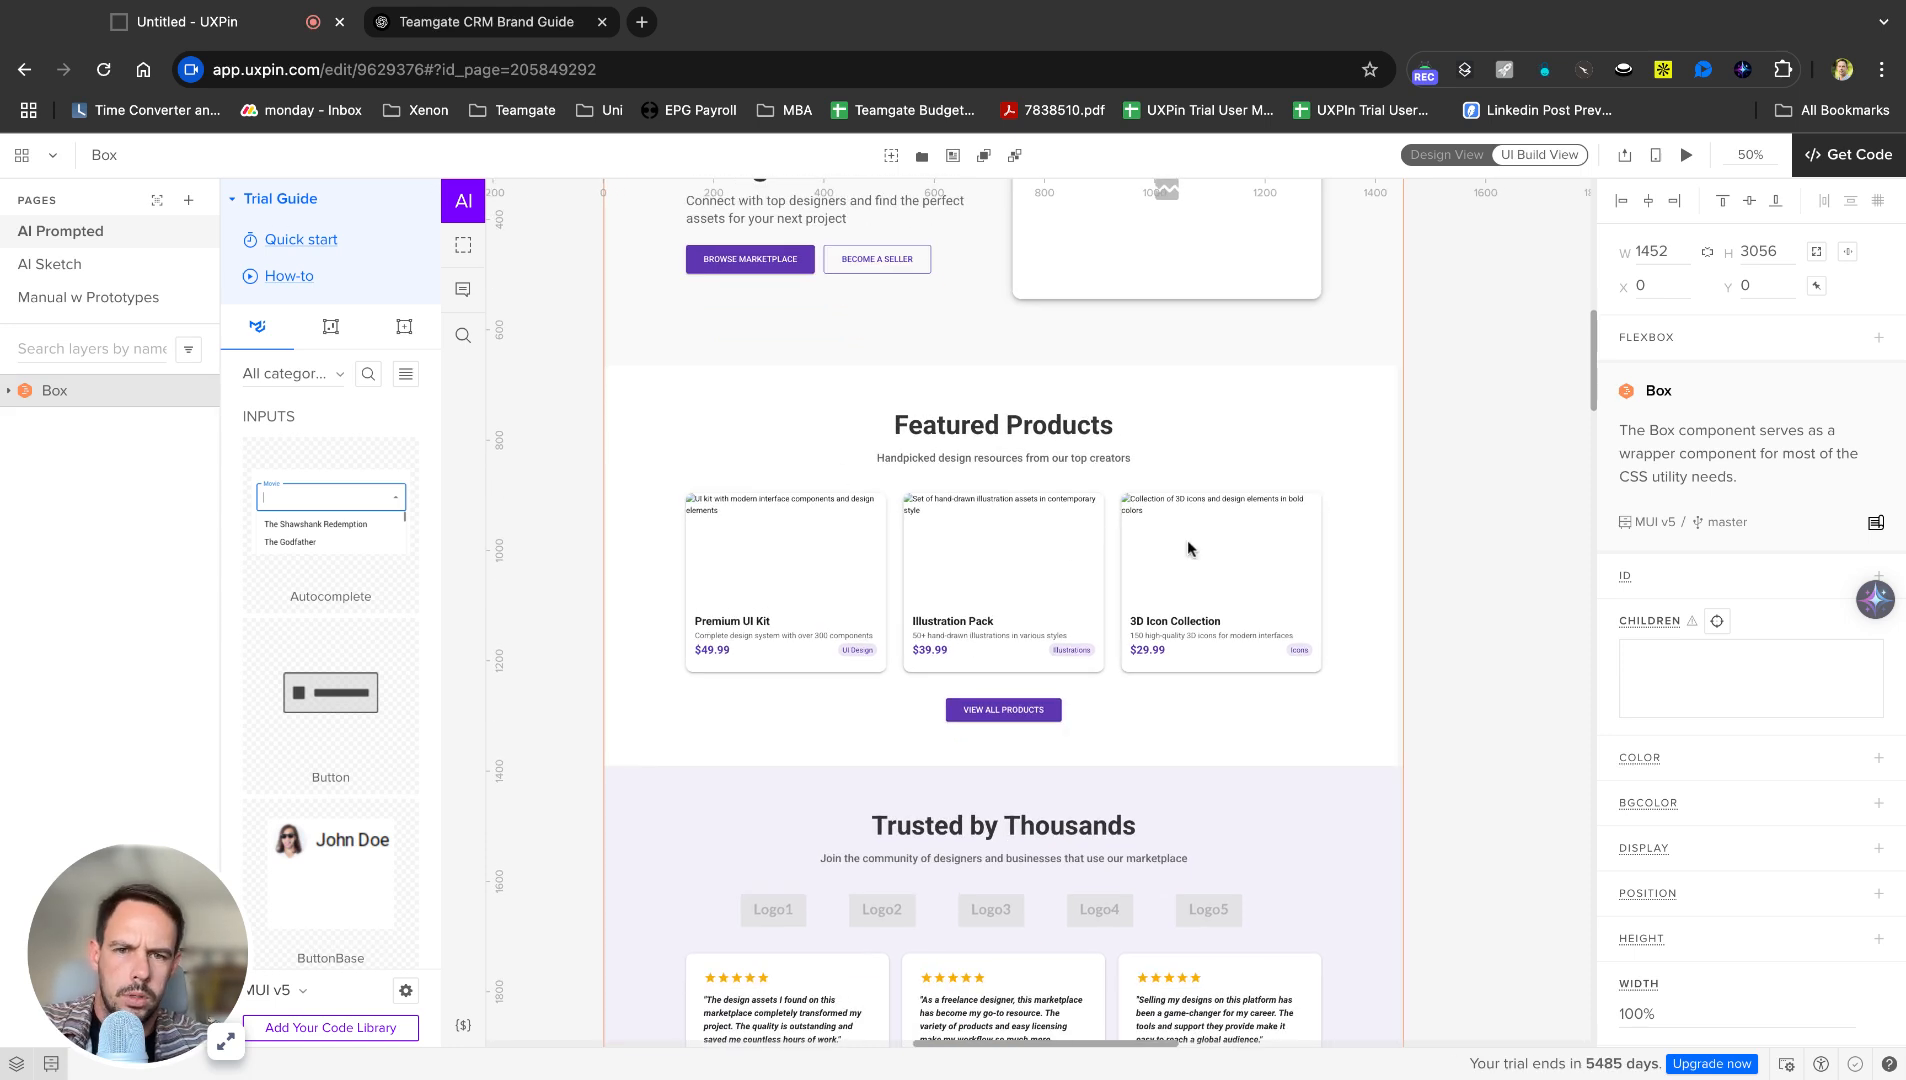
pyautogui.scroll(-4, 1098, 647)
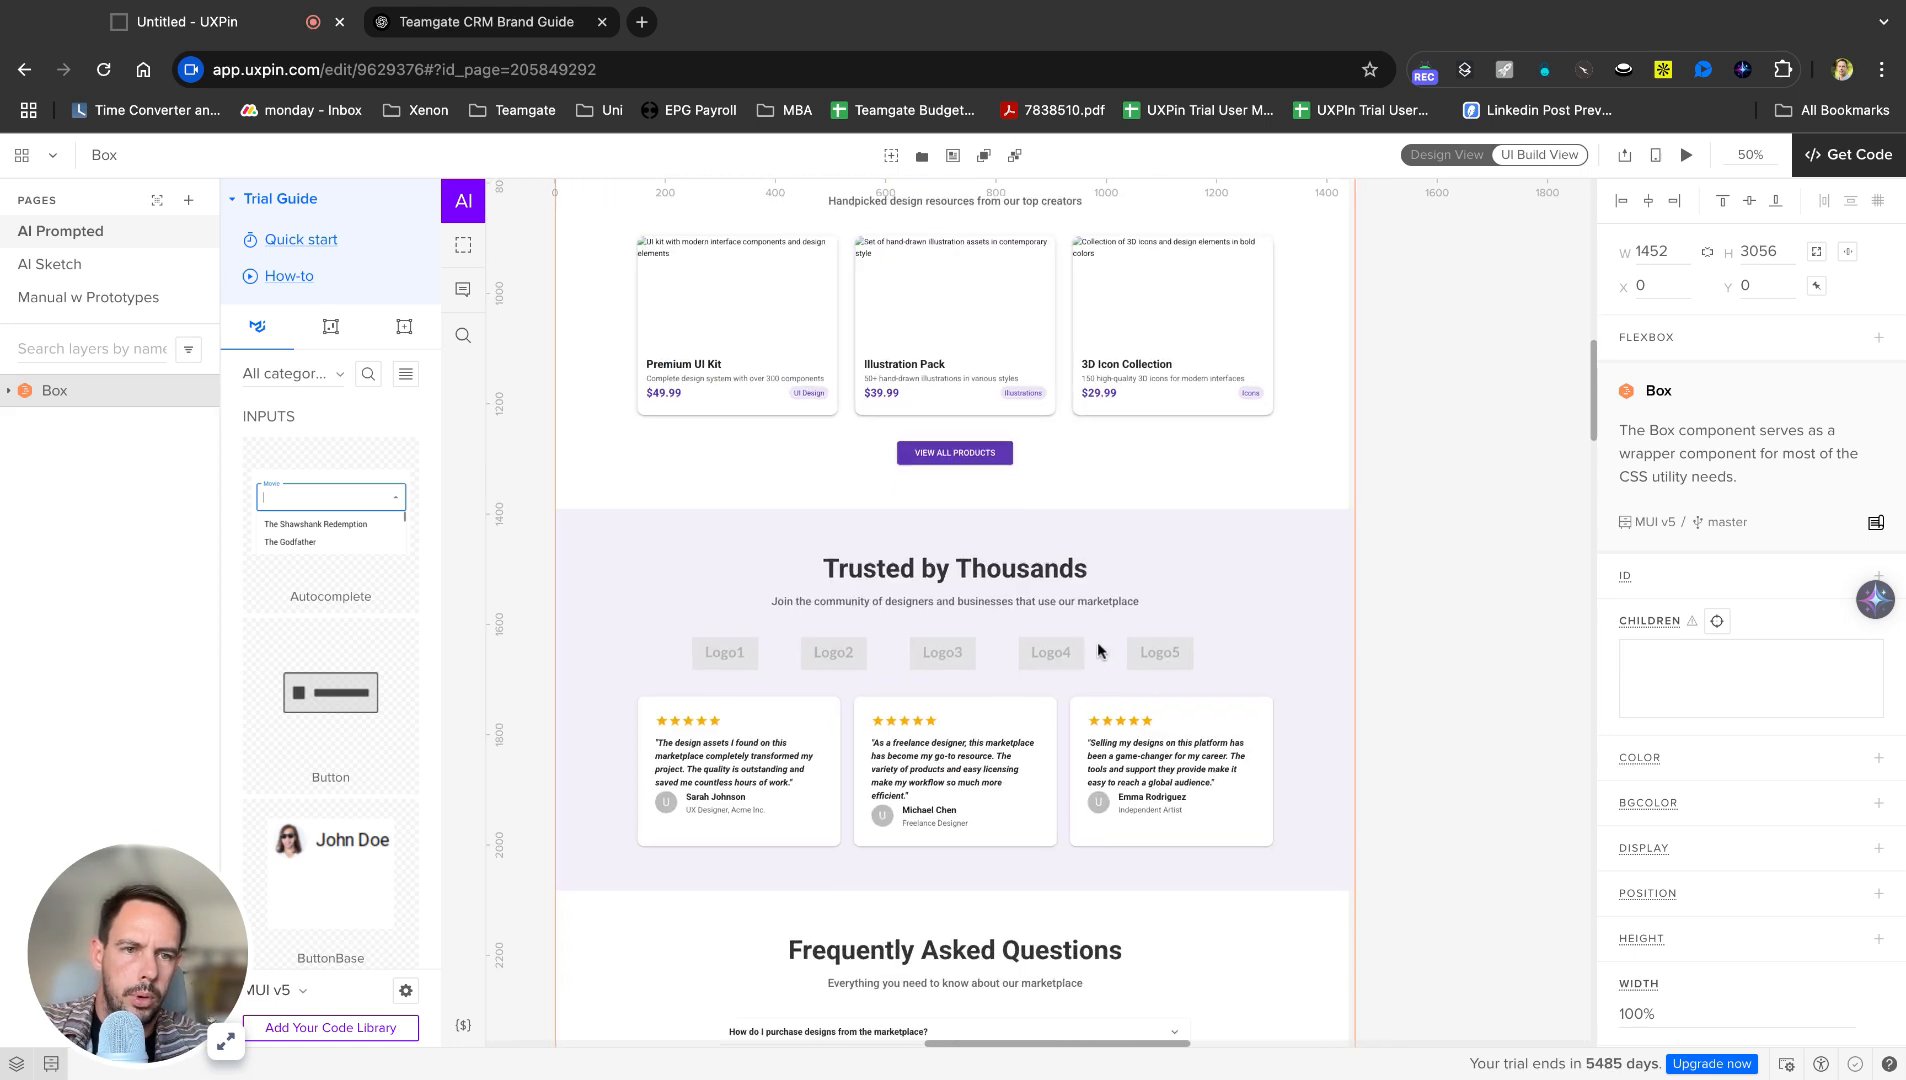
pyautogui.scroll(-3, 869, 302)
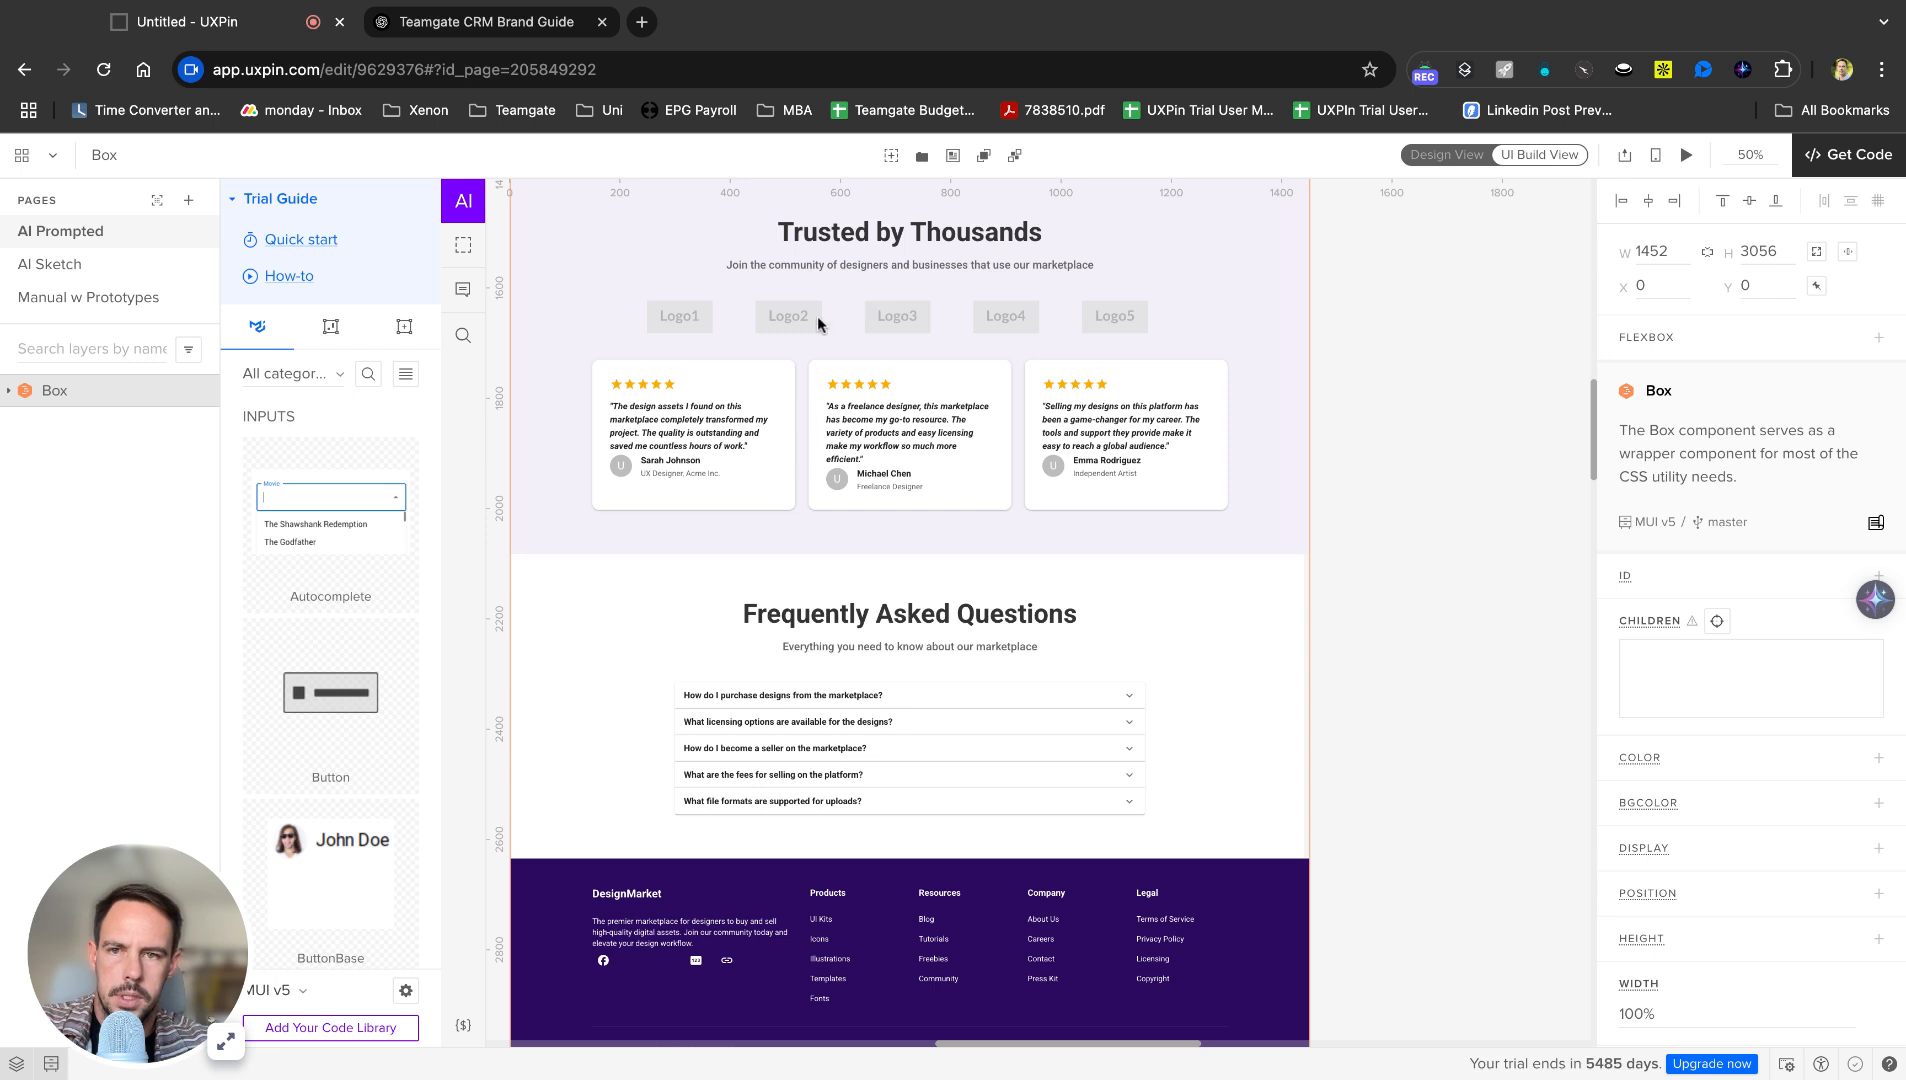
pyautogui.scroll(1, 818, 323)
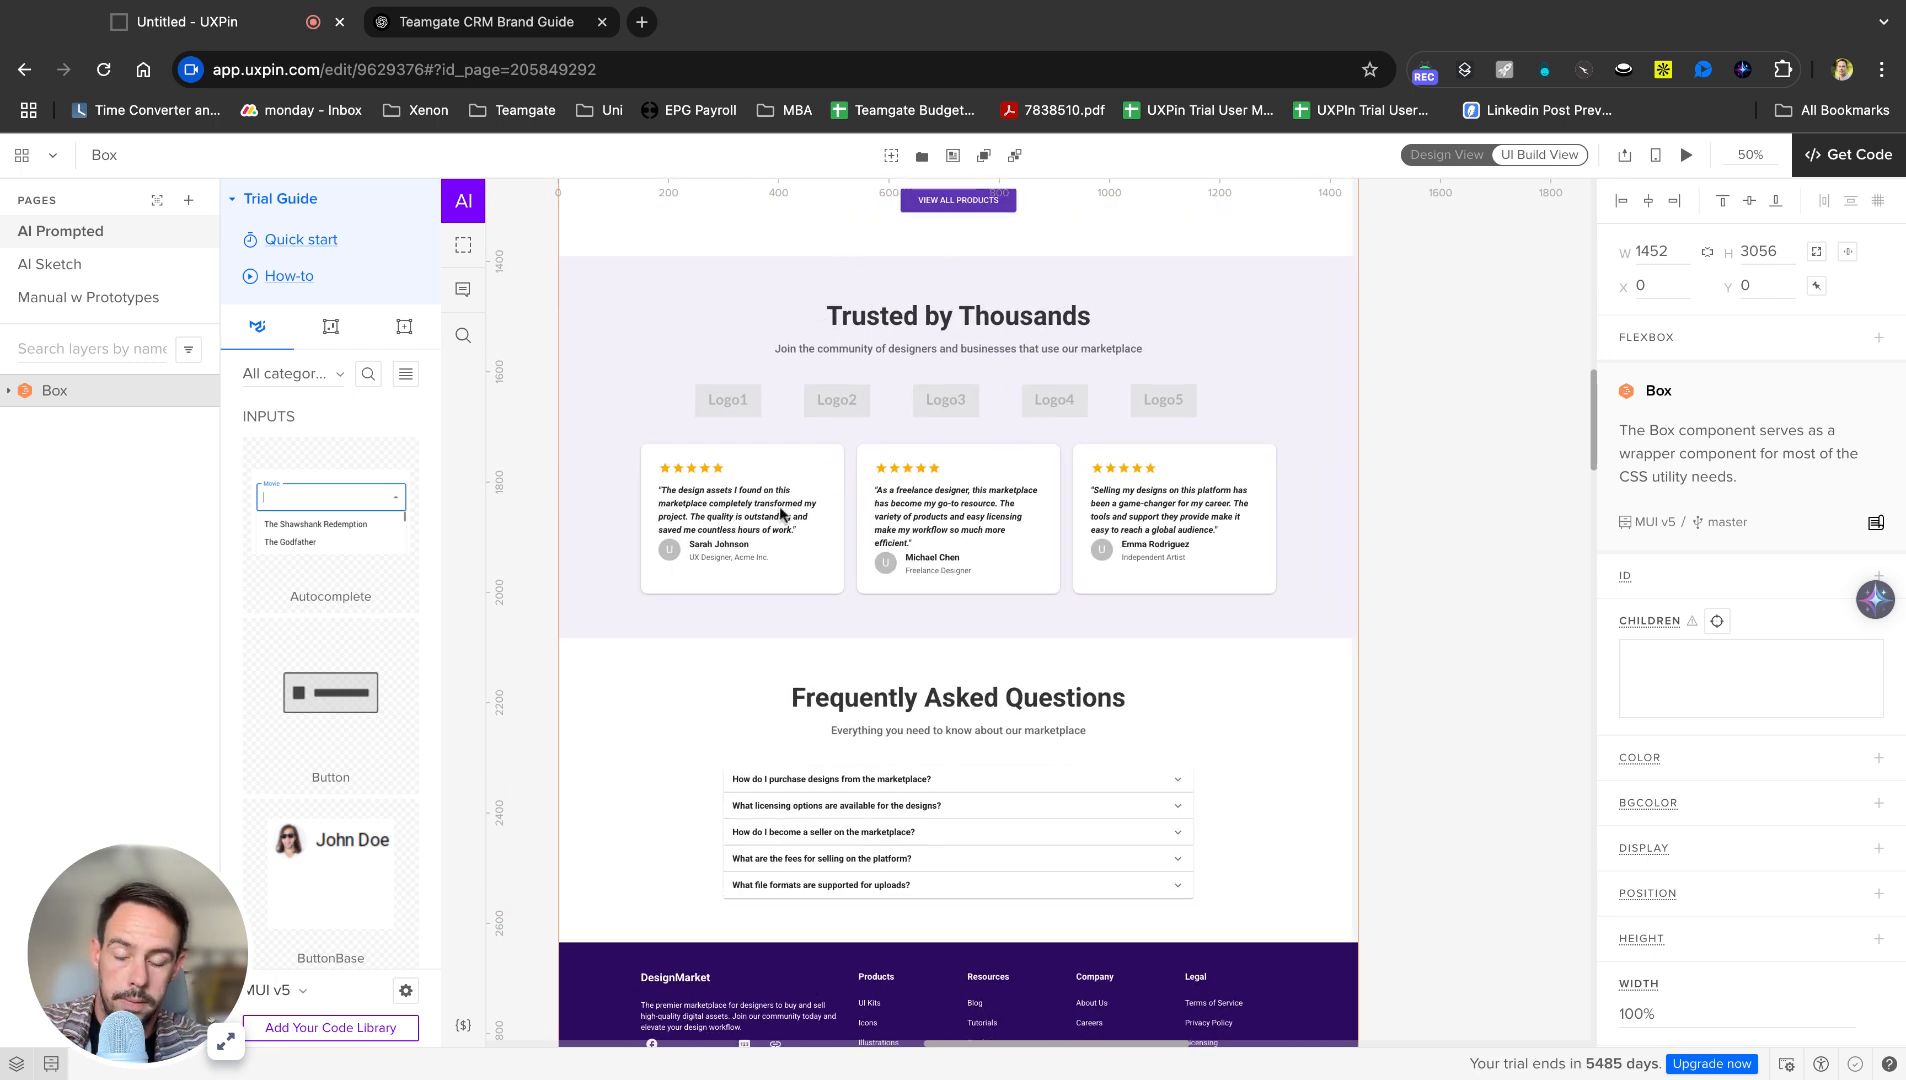
pyautogui.scroll(-2, 894, 668)
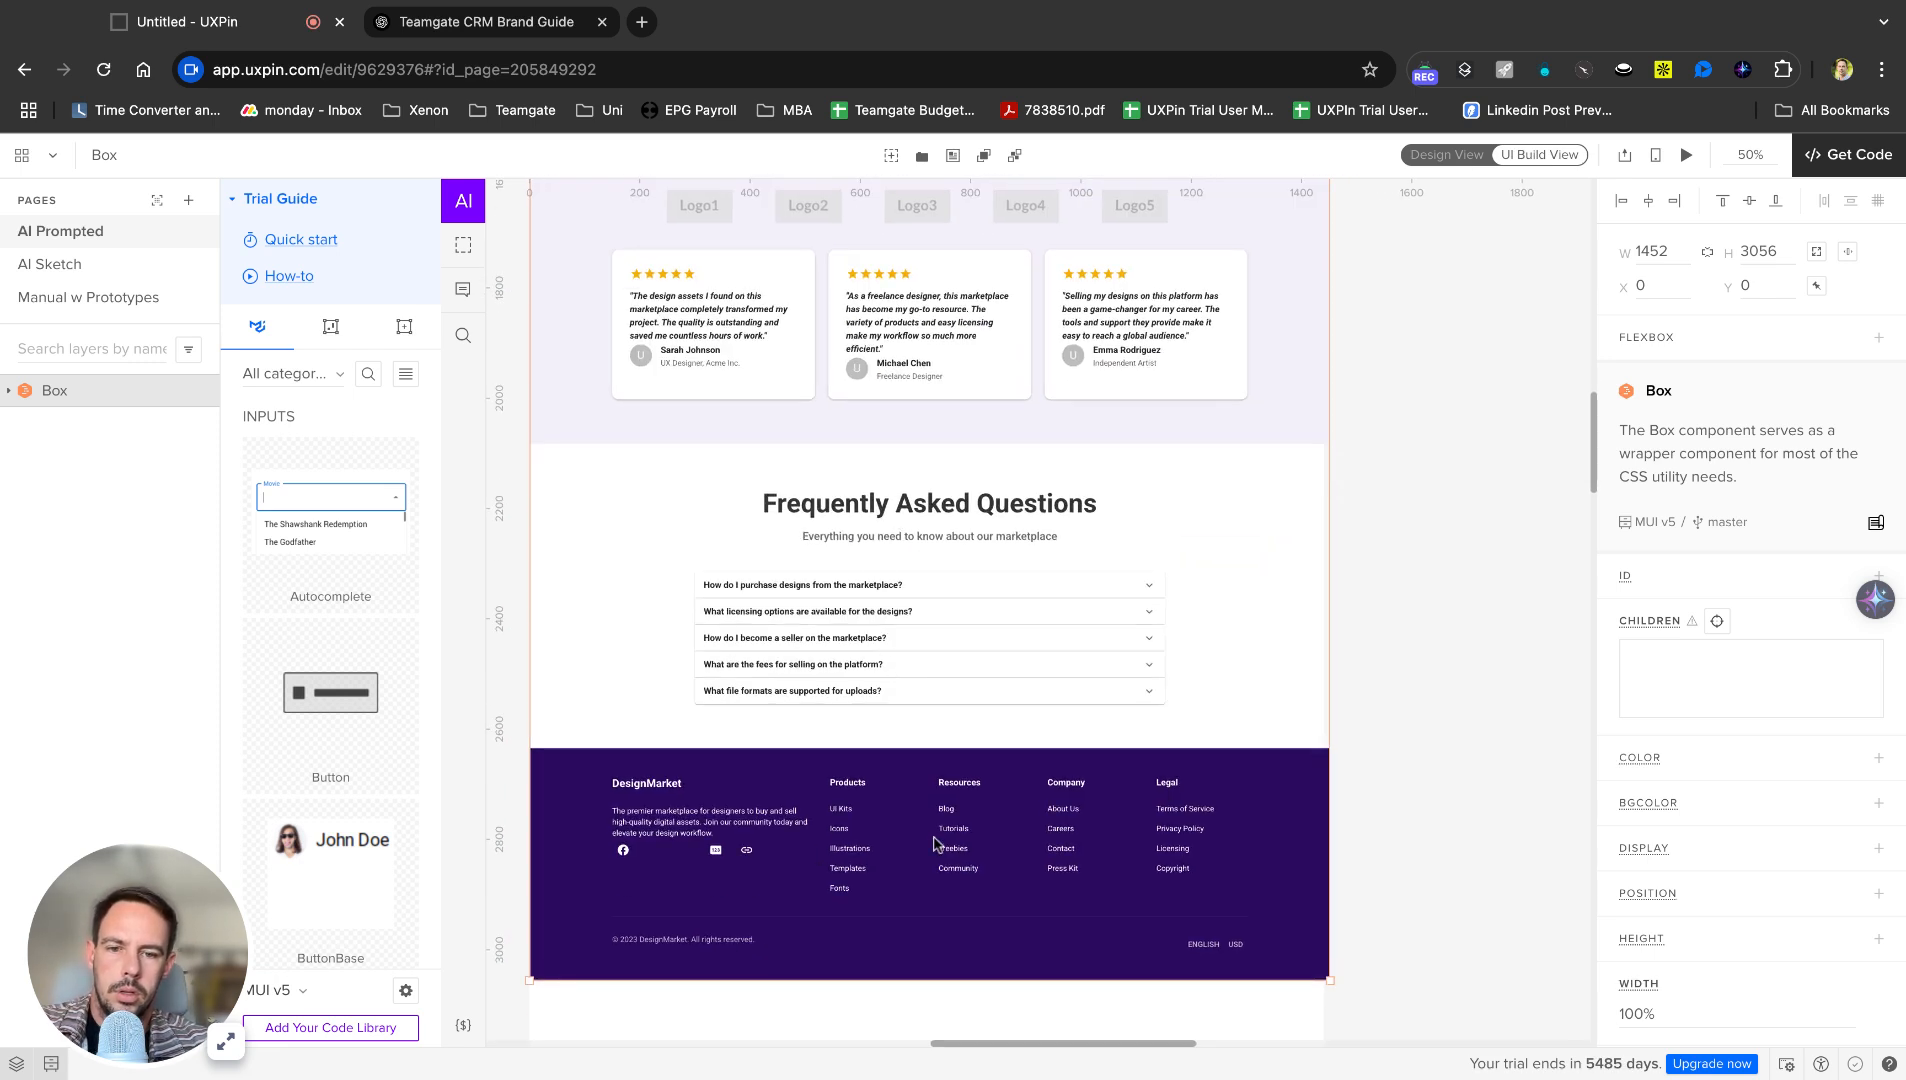
pyautogui.click(1432, 665)
# Narrow the landing page's Box to a width of 1440 so it matches the canvas edge.
pyautogui.scroll(-3, 1432, 662)
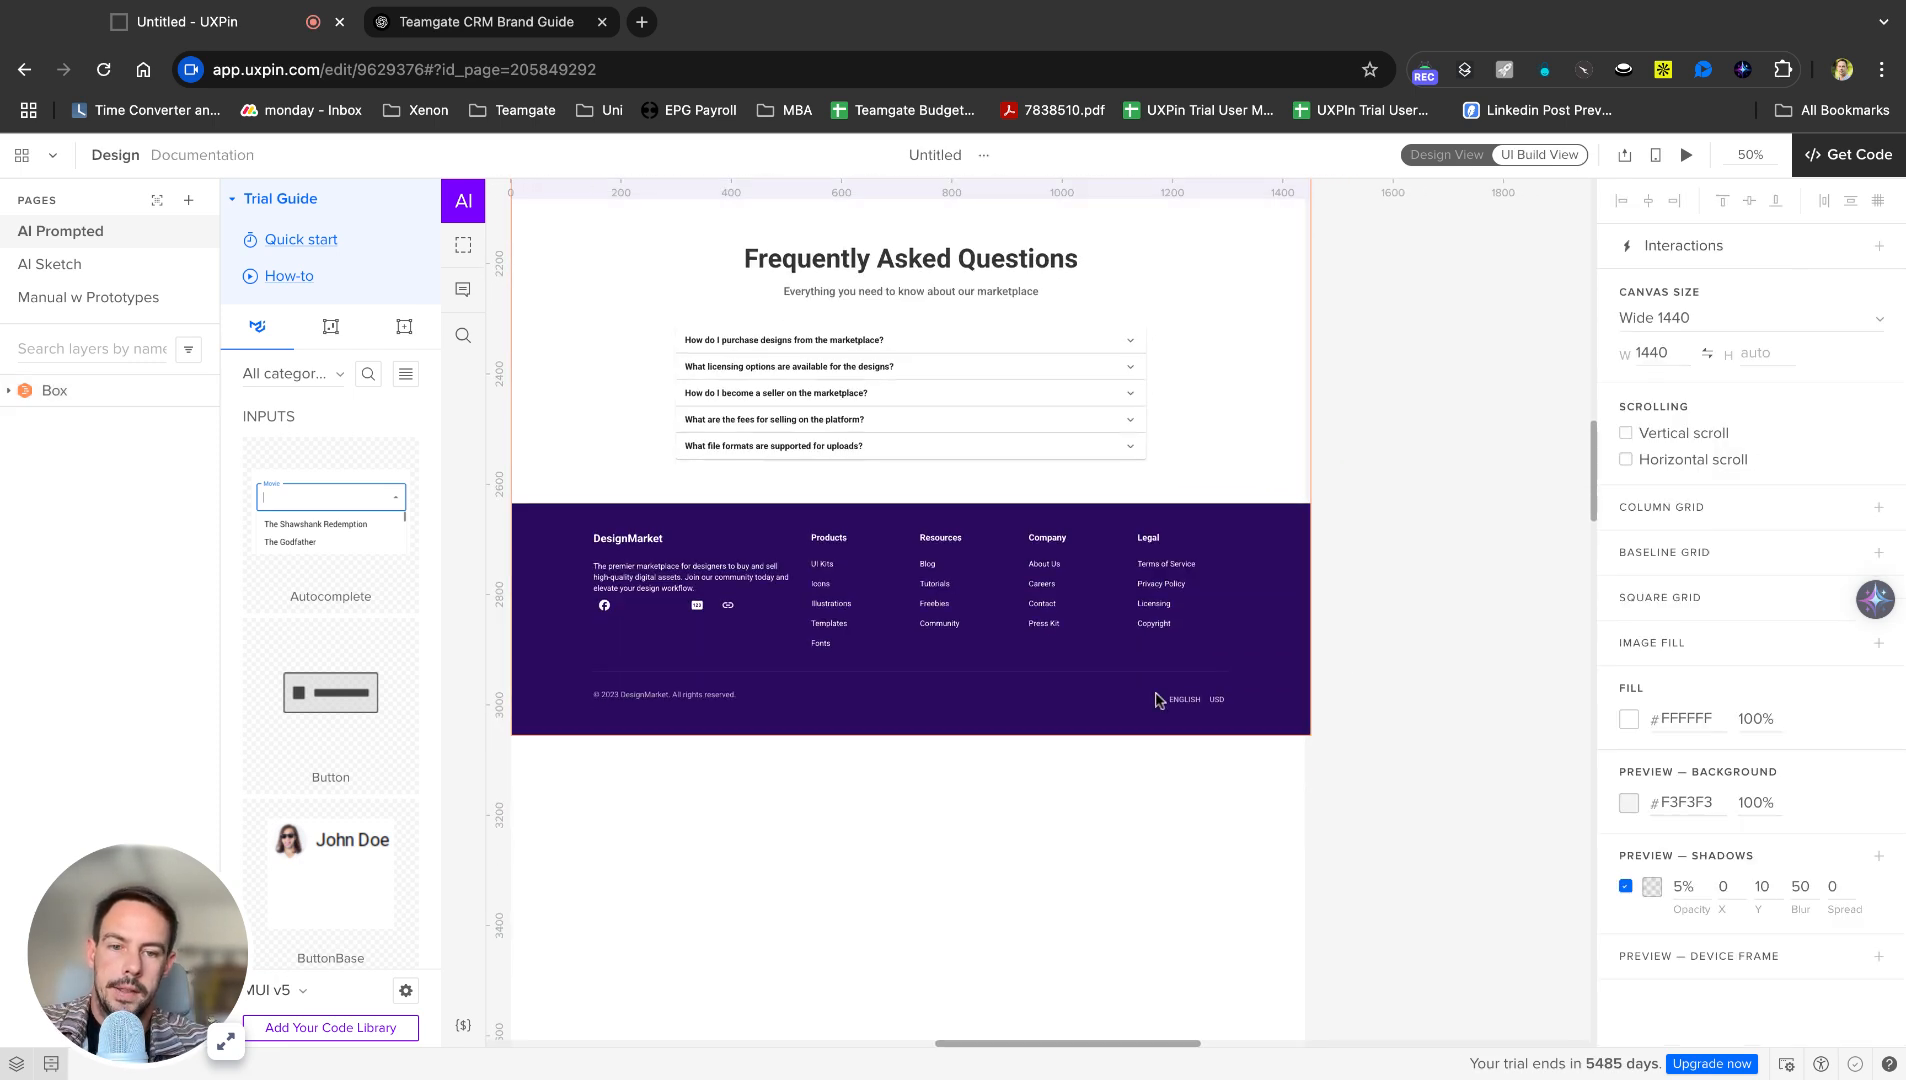
pyautogui.click(1157, 700)
pyautogui.moveTo(1313, 735); pyautogui.dragTo(1305, 736)
pyautogui.click(1332, 727)
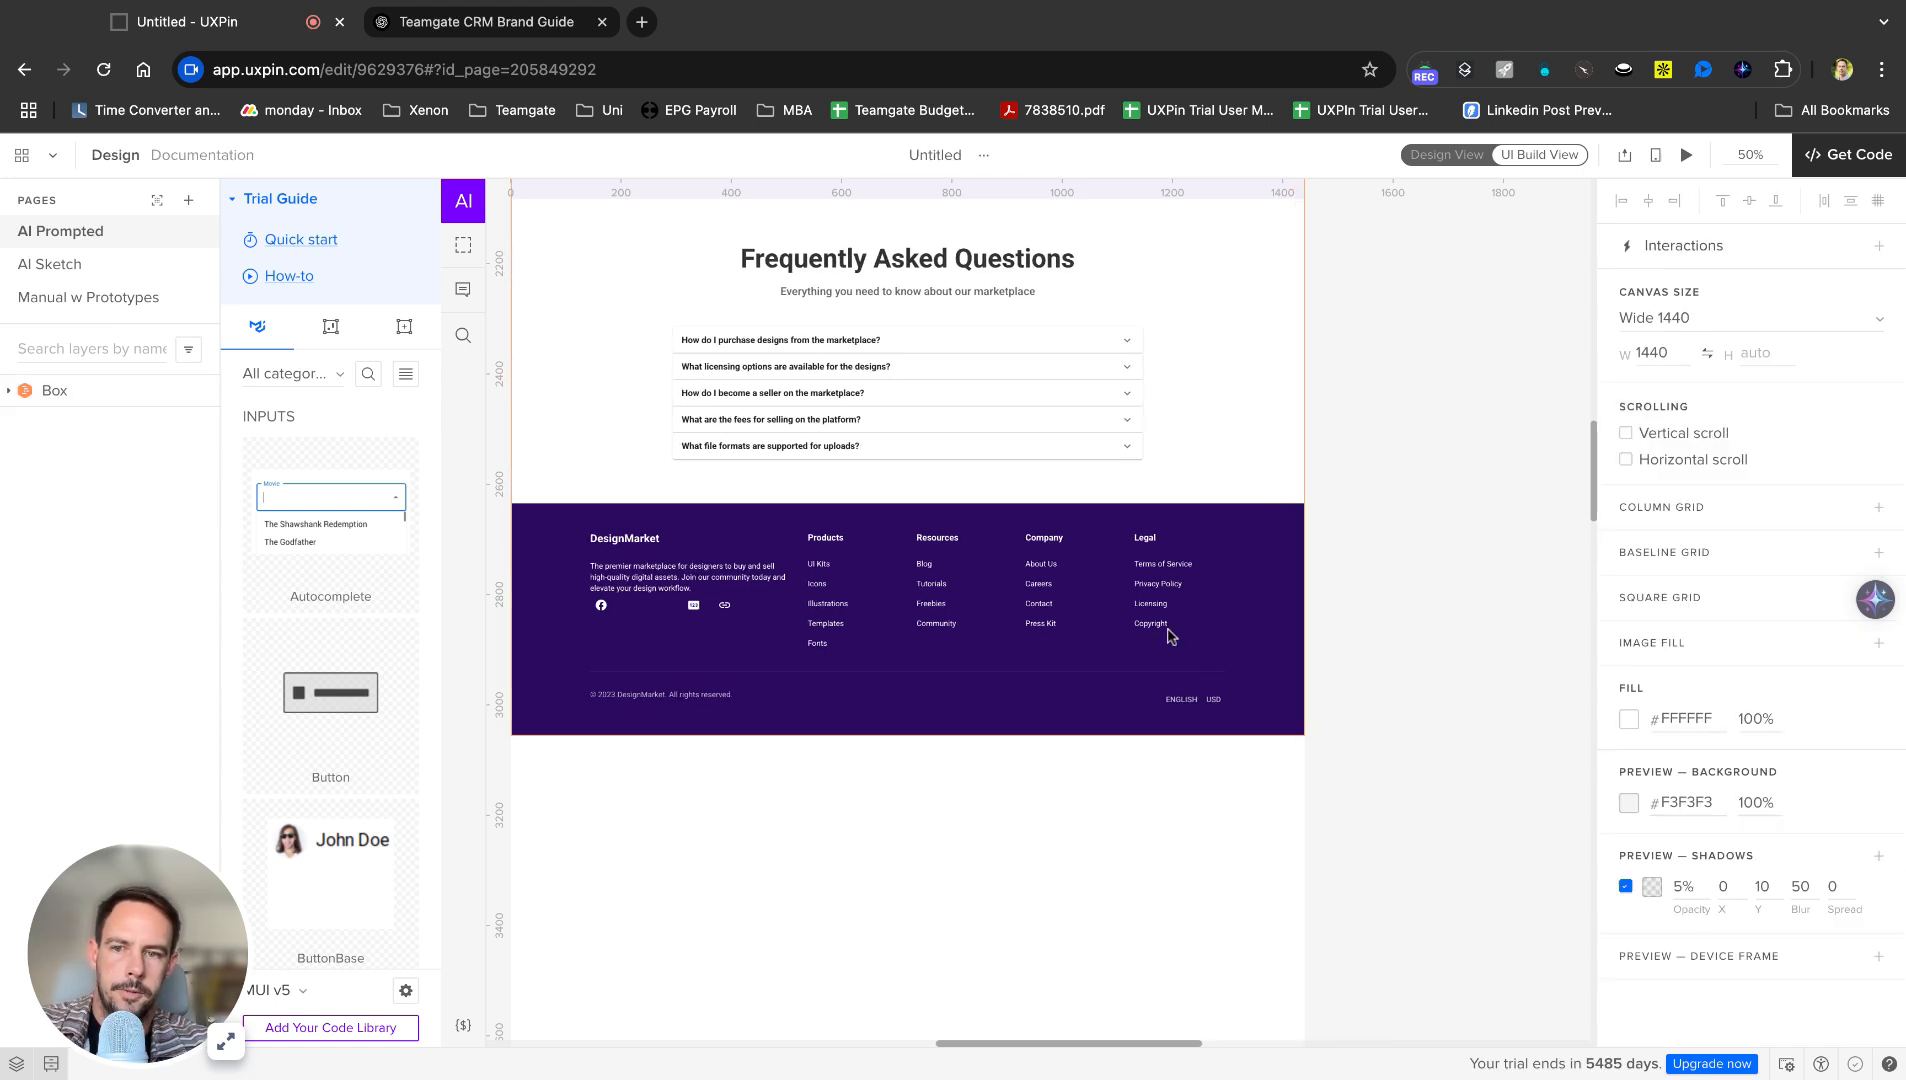
# Open the preview of the AI Prompted page.
pyautogui.scroll(5, 1170, 635)
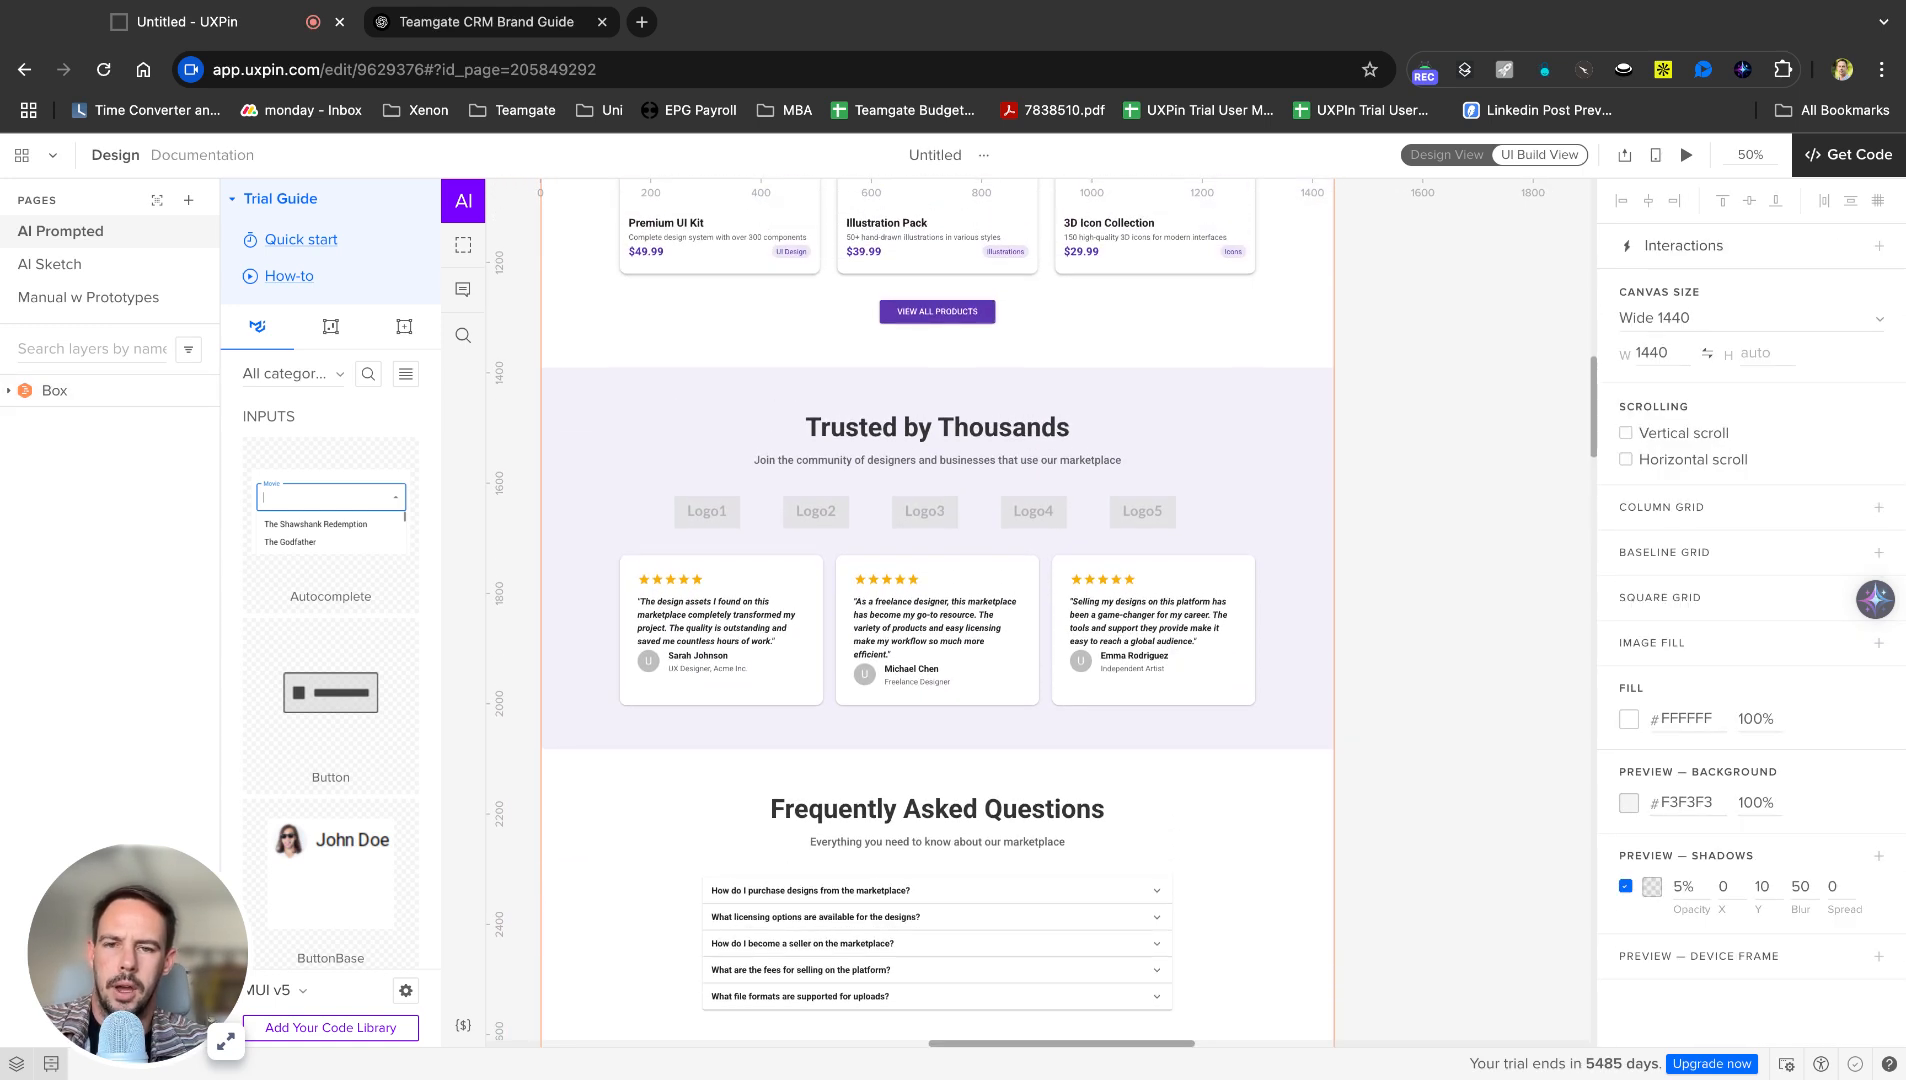
pyautogui.scroll(5, 950, 613)
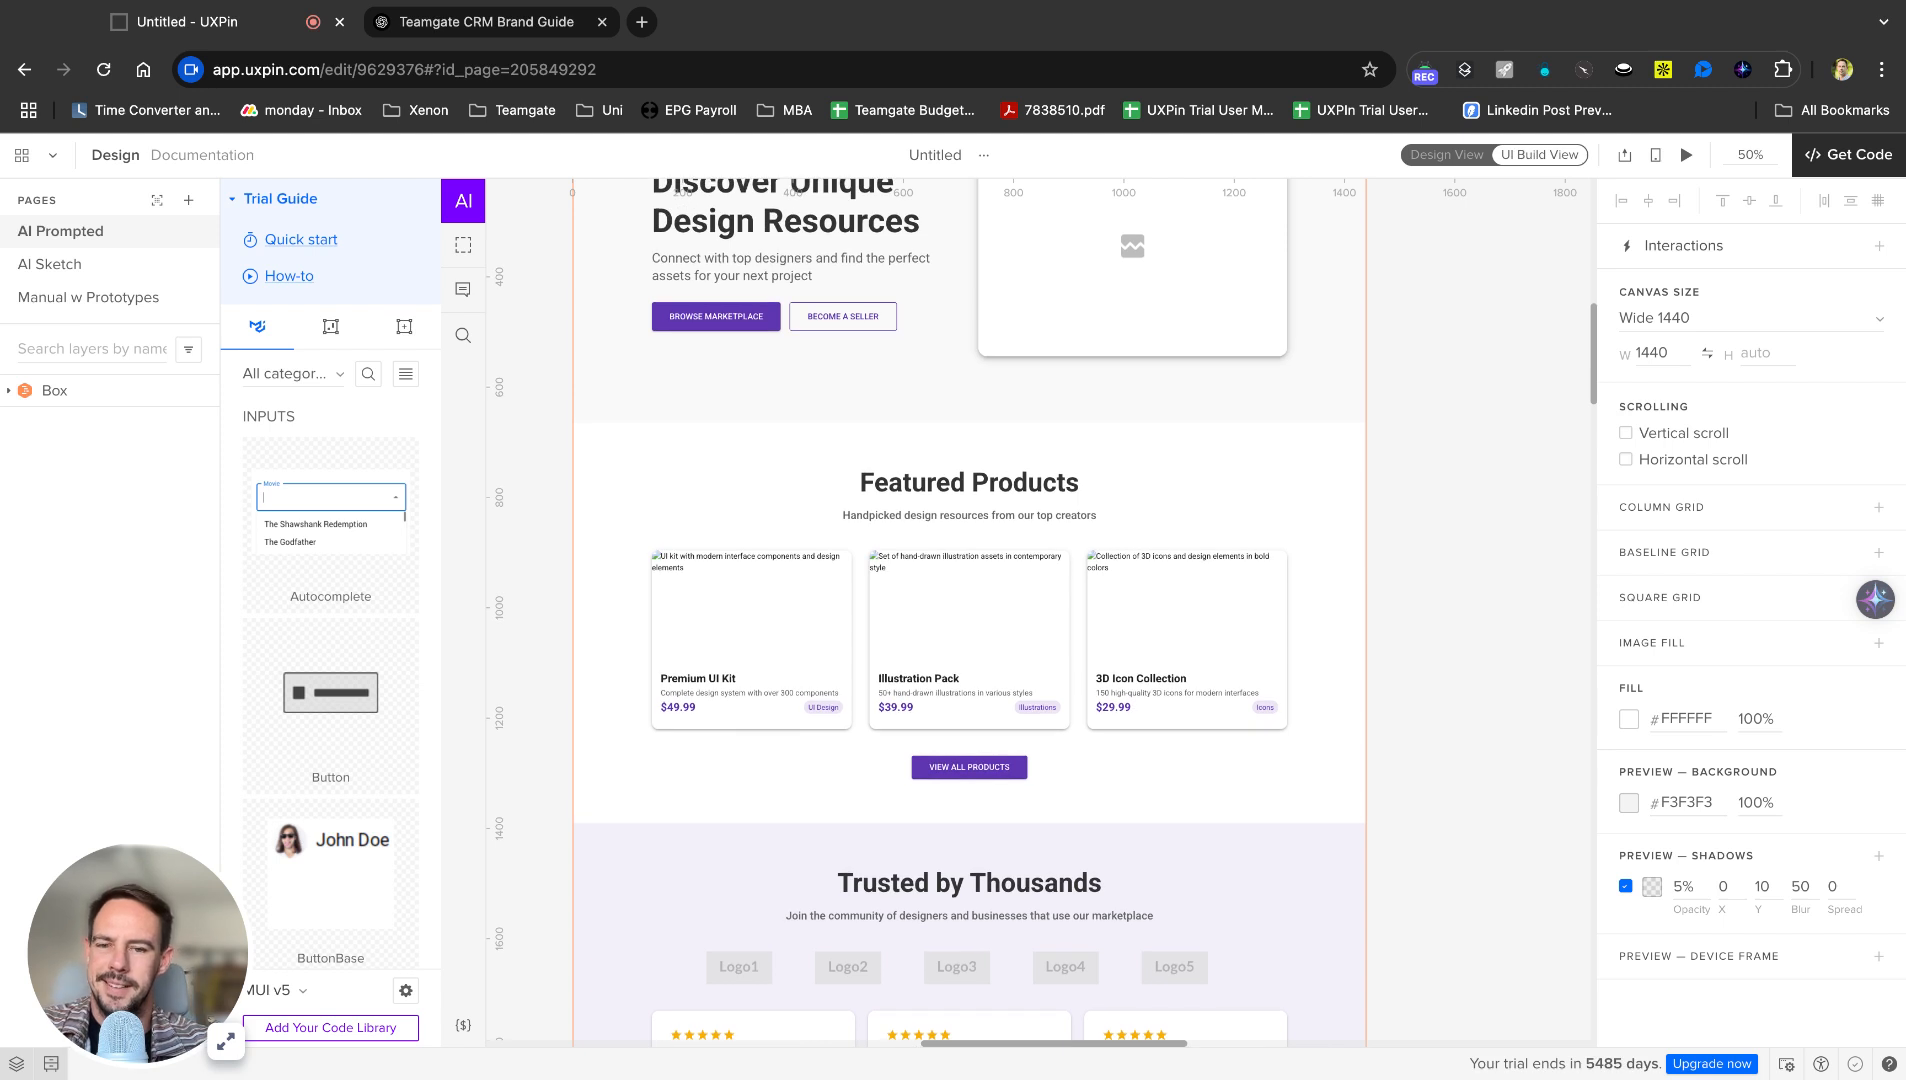
pyautogui.scroll(4, 980, 613)
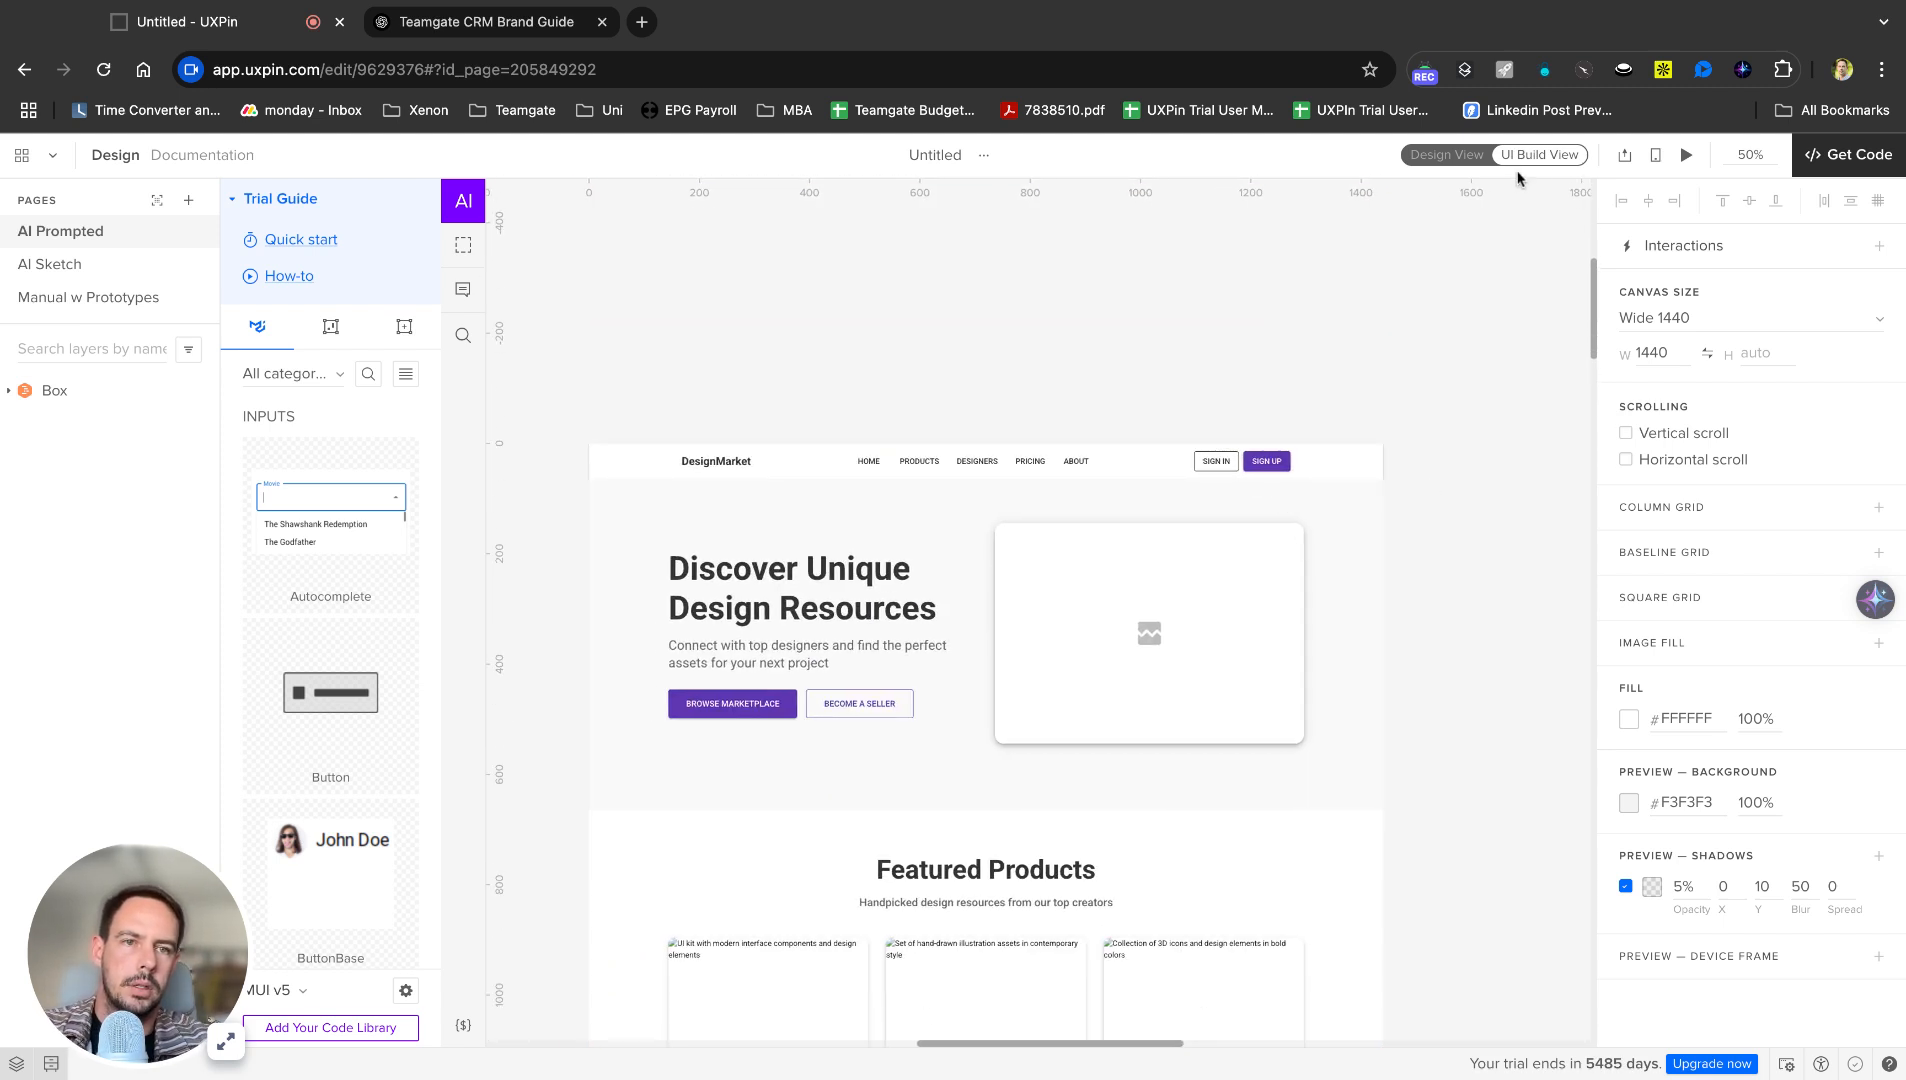
pyautogui.click(1686, 154)
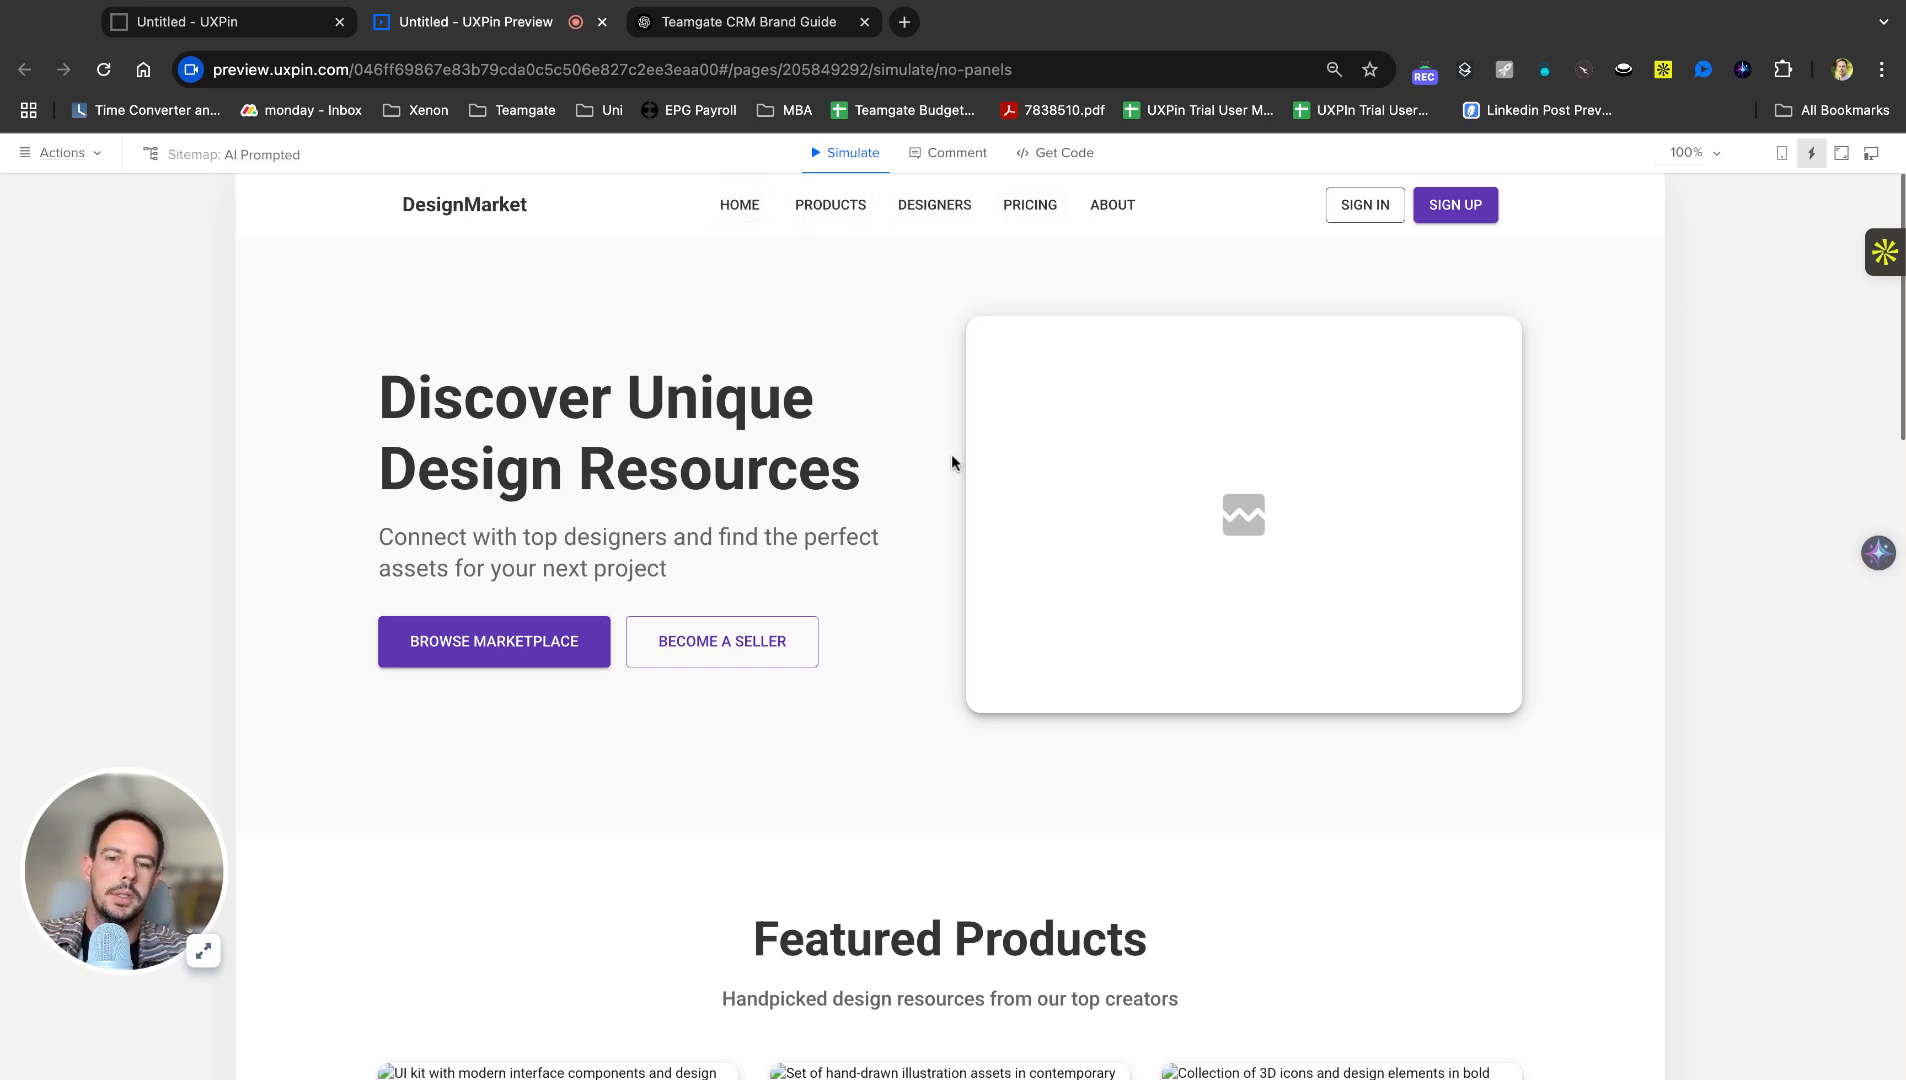
# Review the previewed landing page from the hero down to the footer, checking featured products, logos, testimonials and FAQ.
pyautogui.scroll(-7, 952, 462)
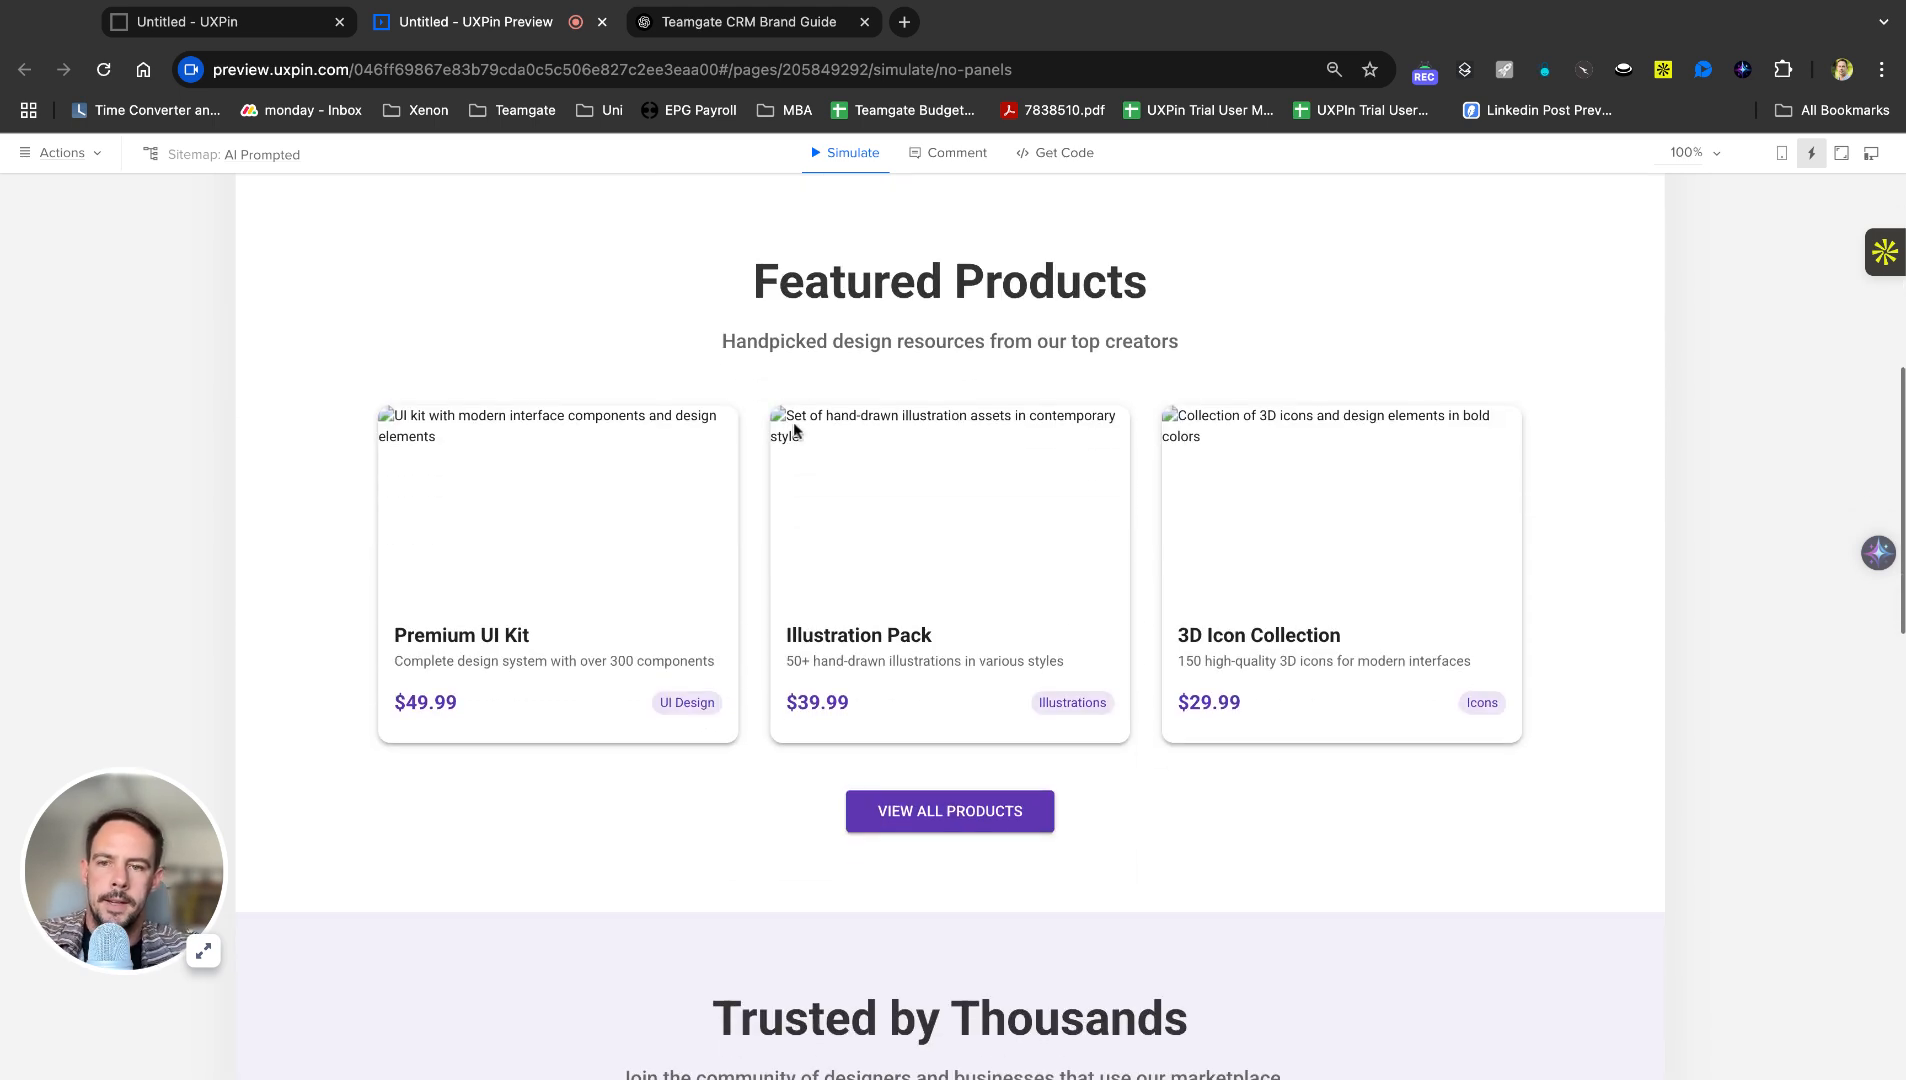
pyautogui.scroll(-1, 898, 536)
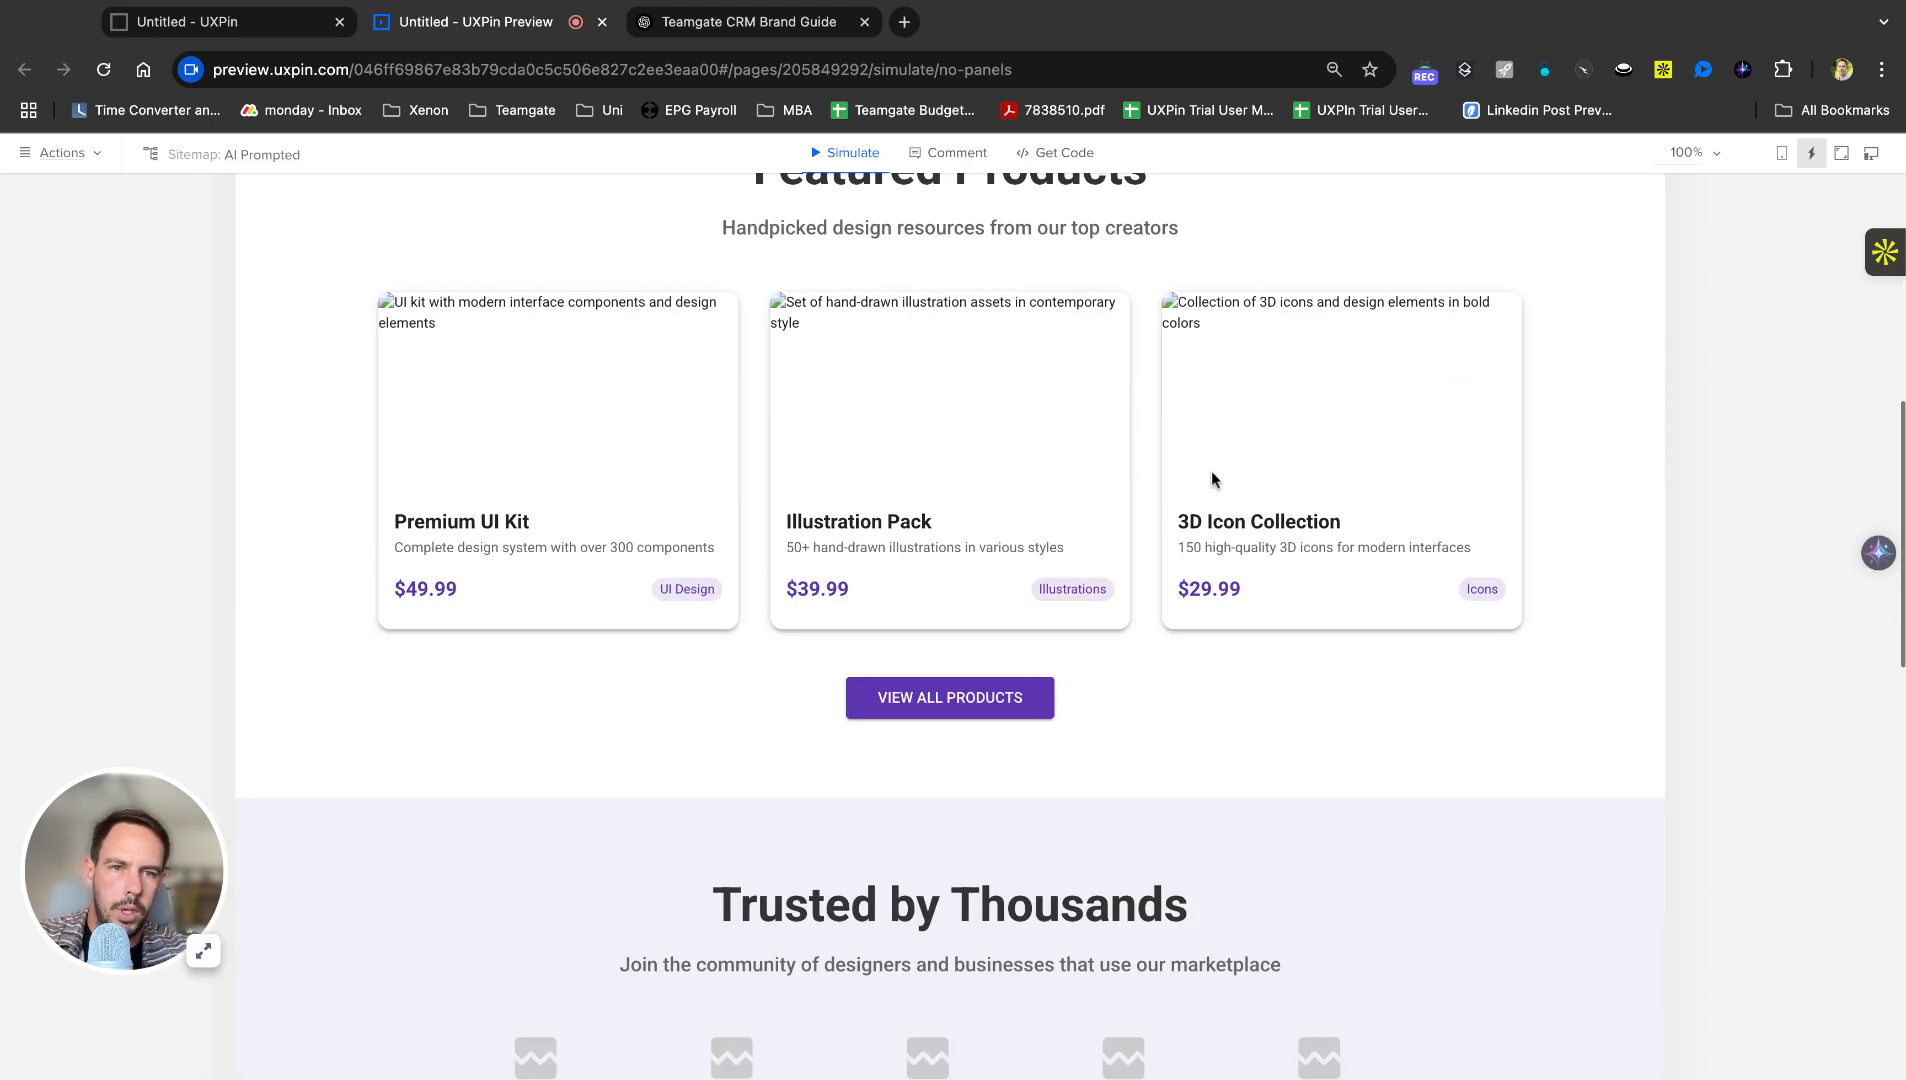
pyautogui.scroll(-3, 1326, 492)
pyautogui.scroll(-3, 1326, 492)
pyautogui.scroll(-1, 1211, 629)
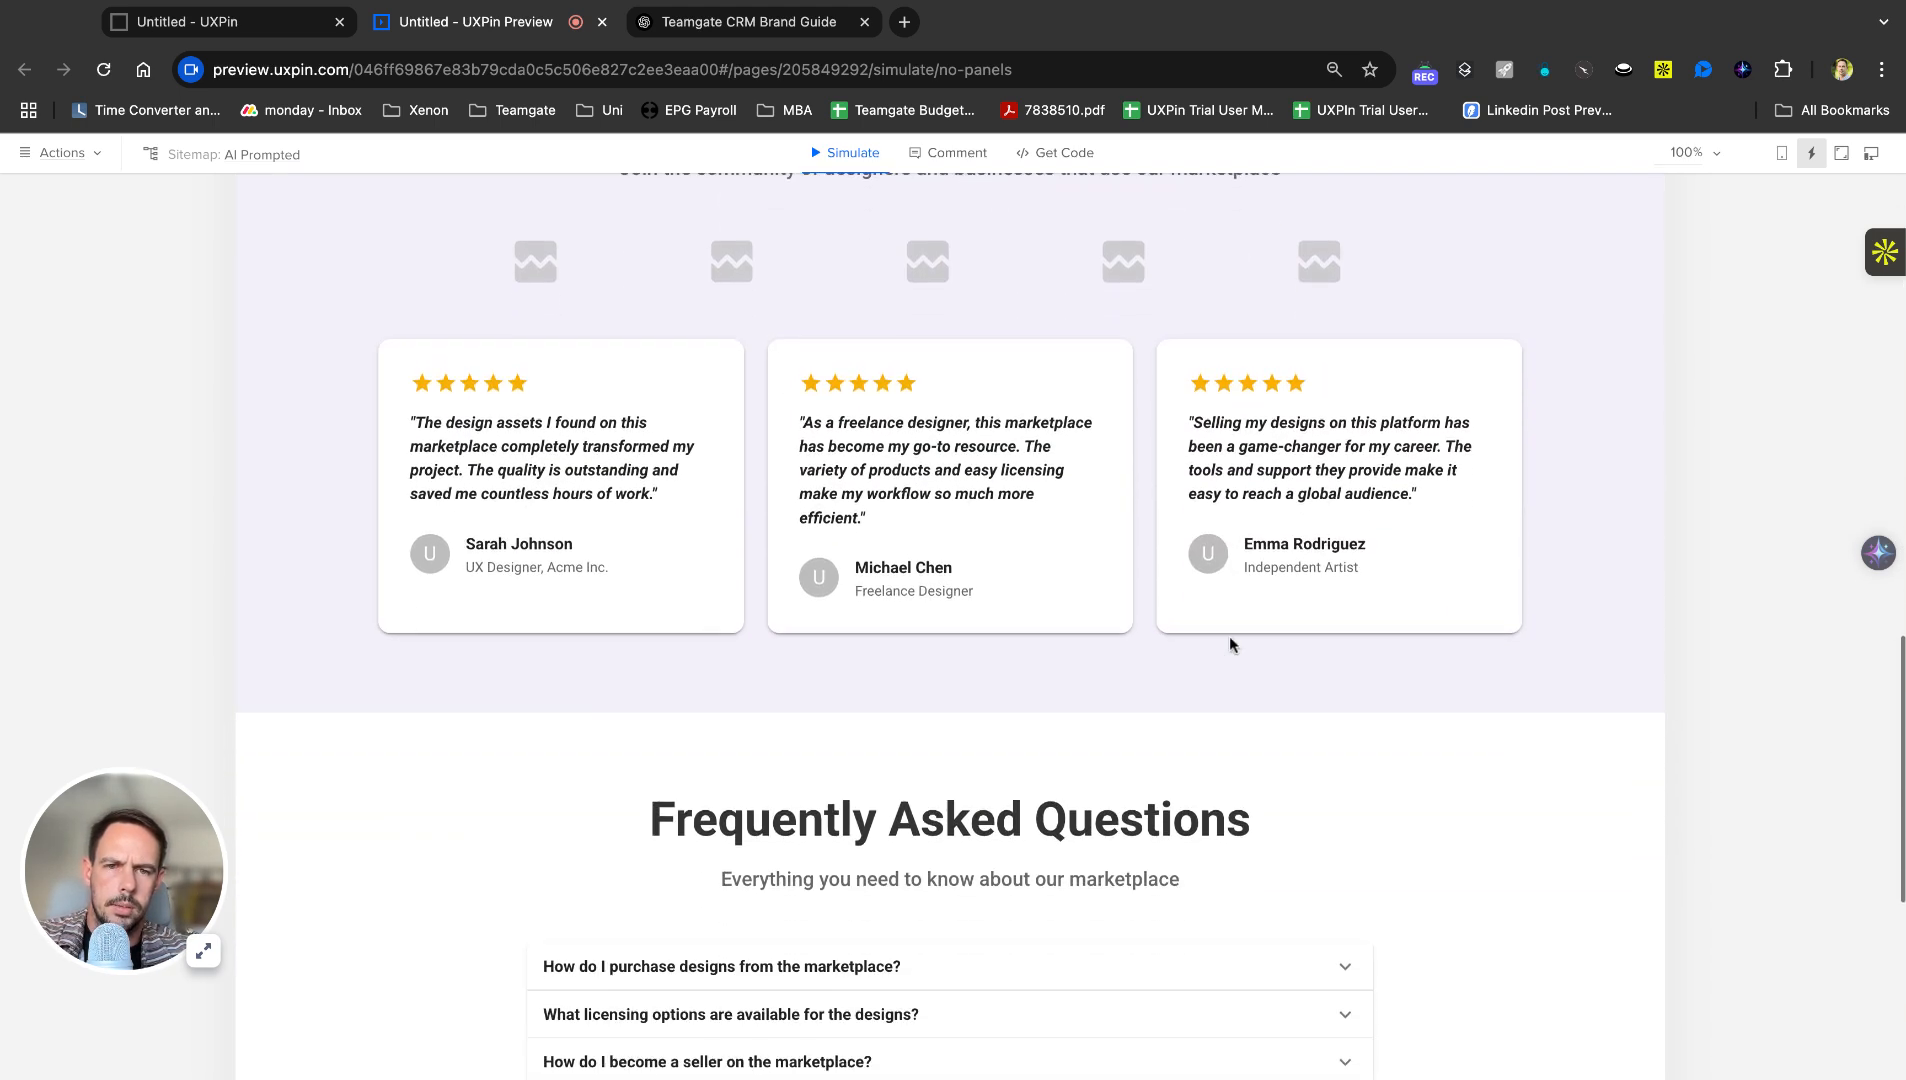
pyautogui.scroll(4, 1230, 644)
pyautogui.scroll(1, 1230, 644)
pyautogui.scroll(-9, 850, 546)
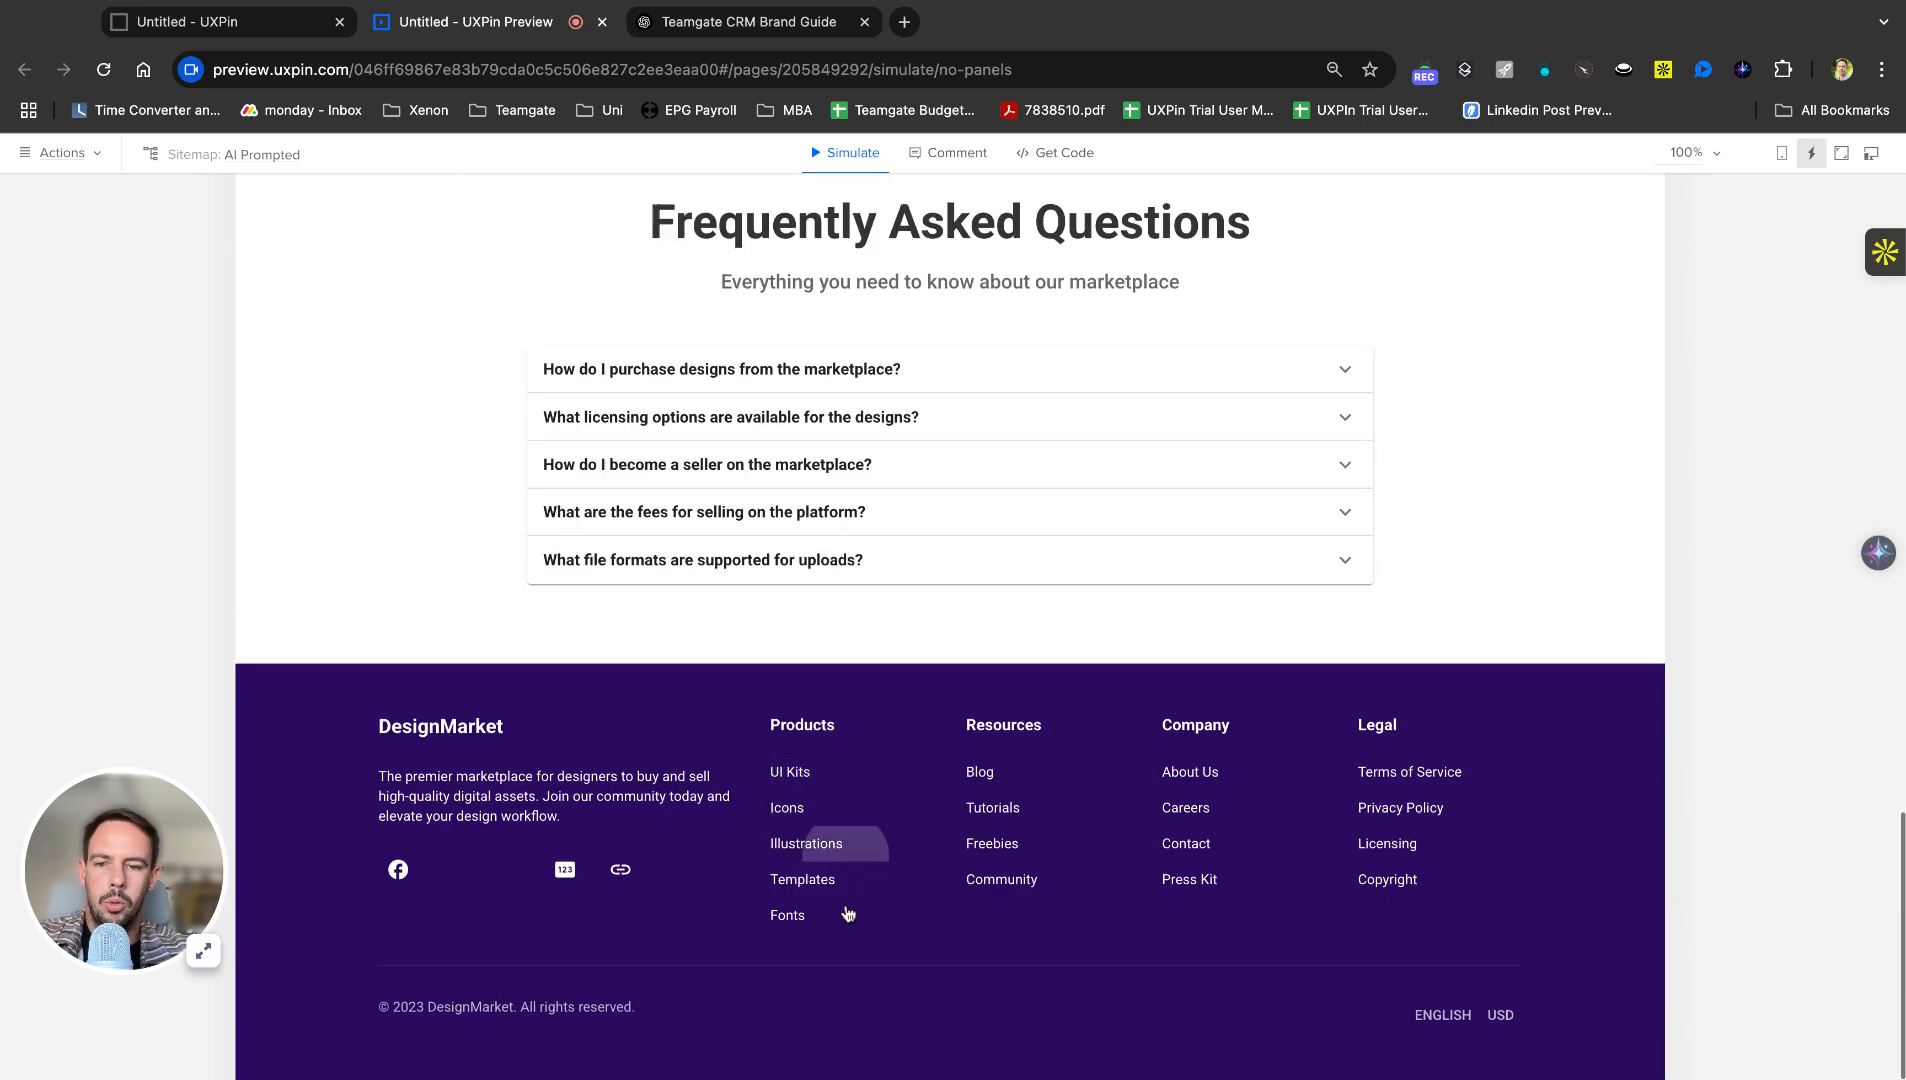
pyautogui.scroll(20, 1067, 594)
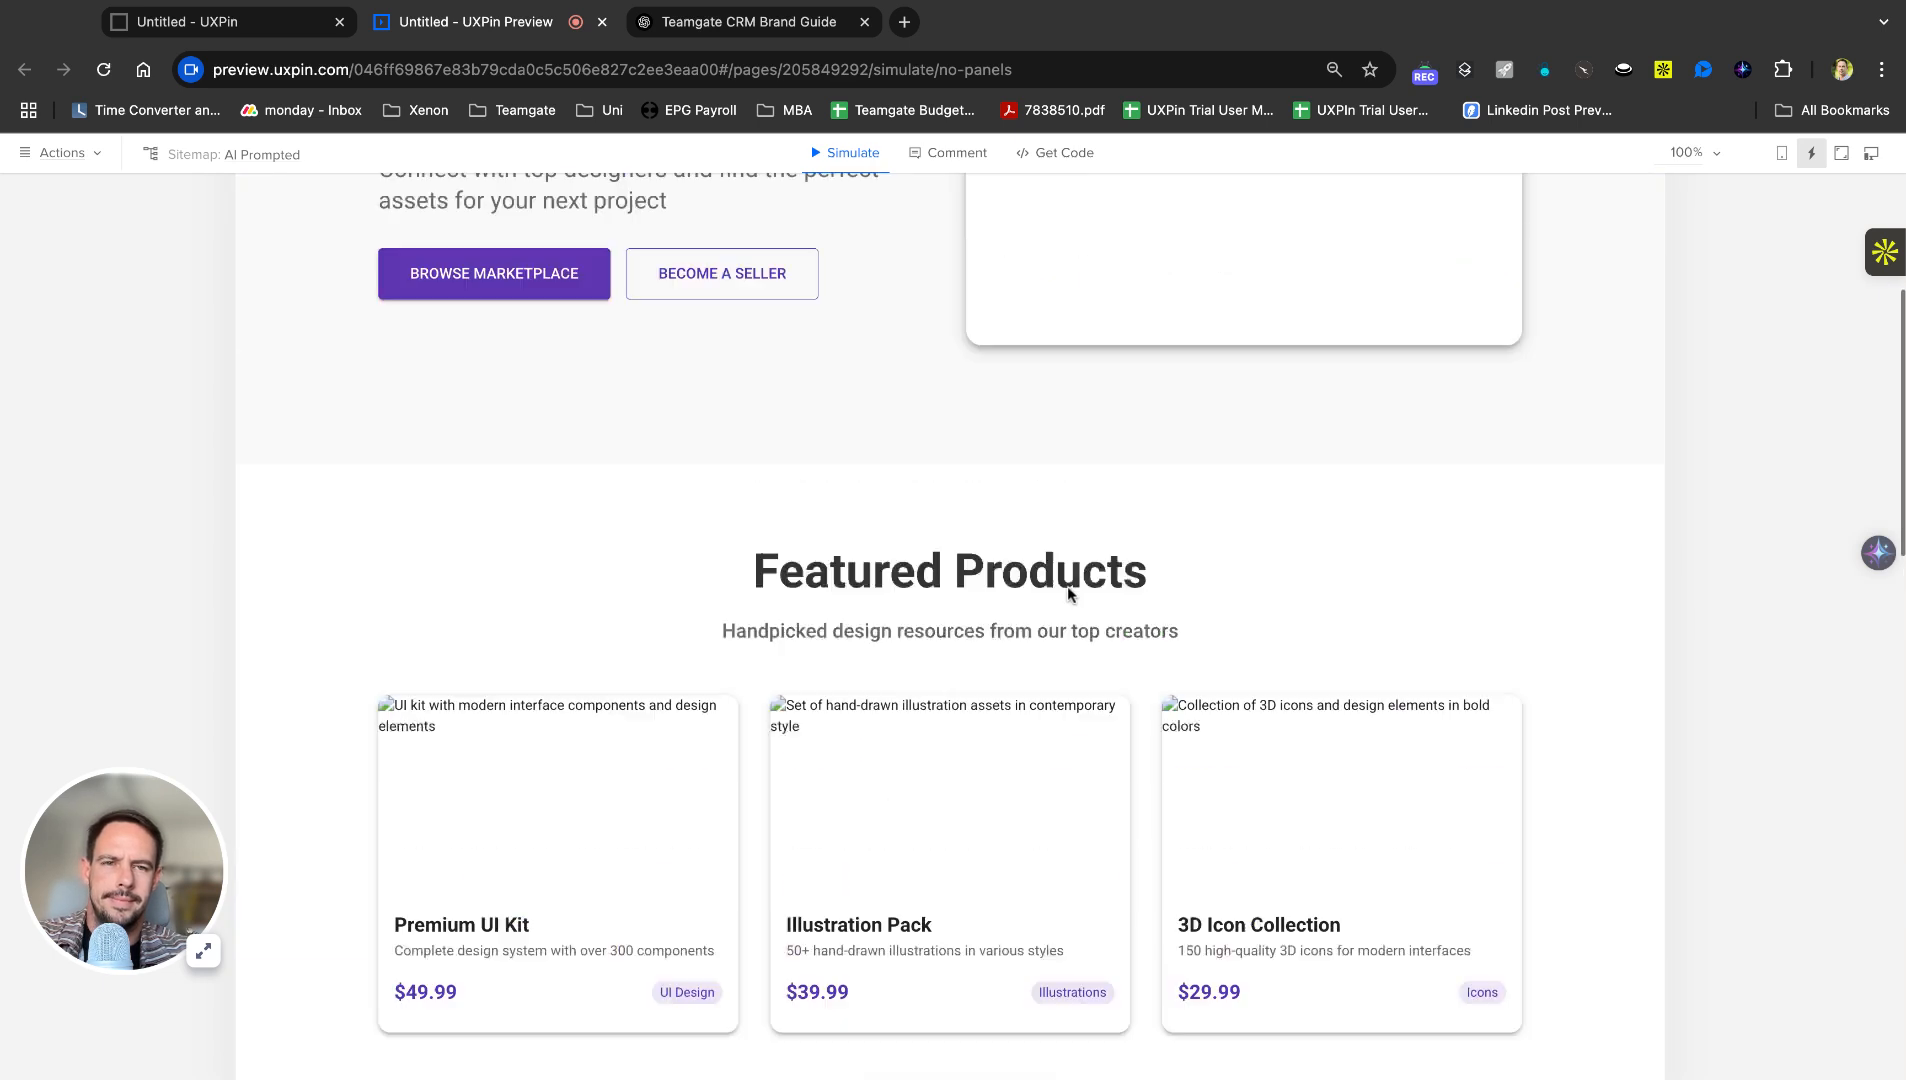
# Add the public comment "hey" to the image area of the Premium UI Kit card in the preview.
pyautogui.click(1060, 155)
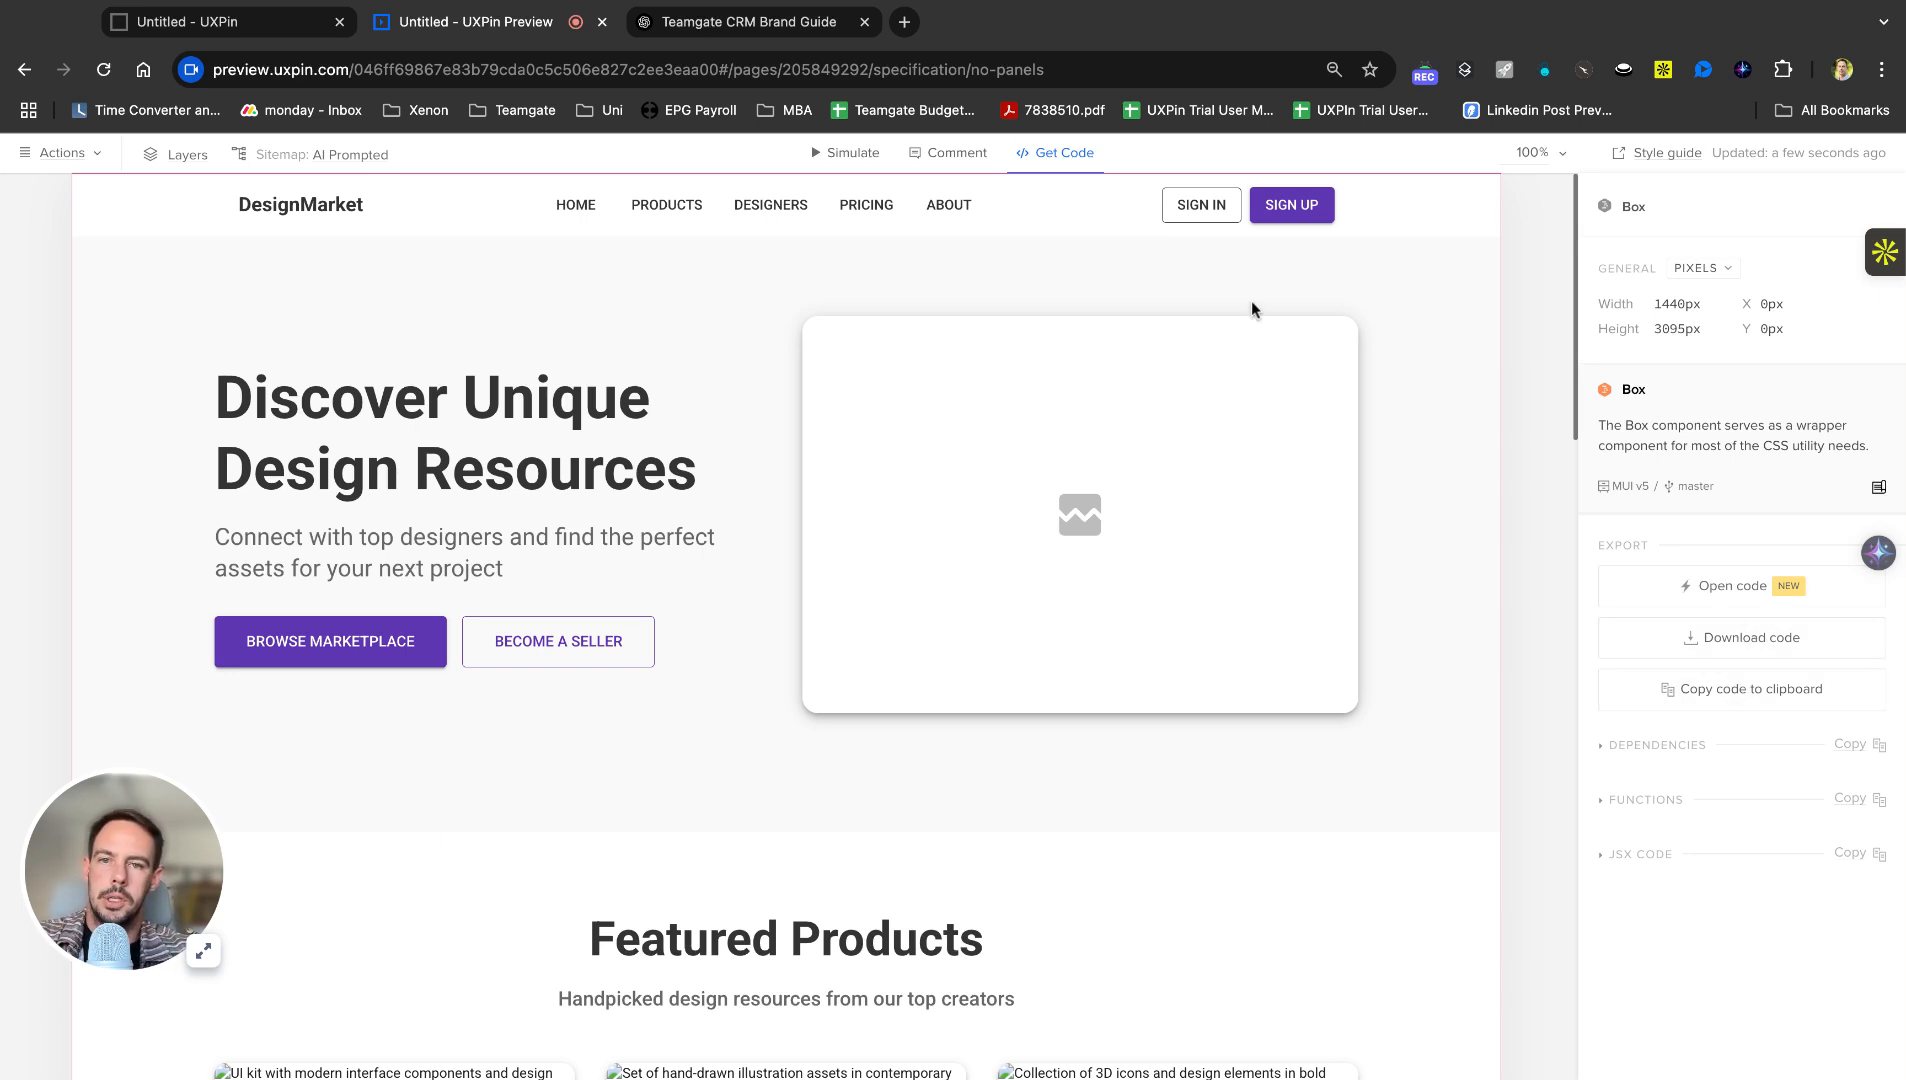
pyautogui.click(948, 153)
pyautogui.click(1086, 566)
pyautogui.click(862, 649)
pyautogui.scroll(-4, 980, 804)
pyautogui.click(587, 728)
pyautogui.click(725, 789)
pyautogui.write('hey')
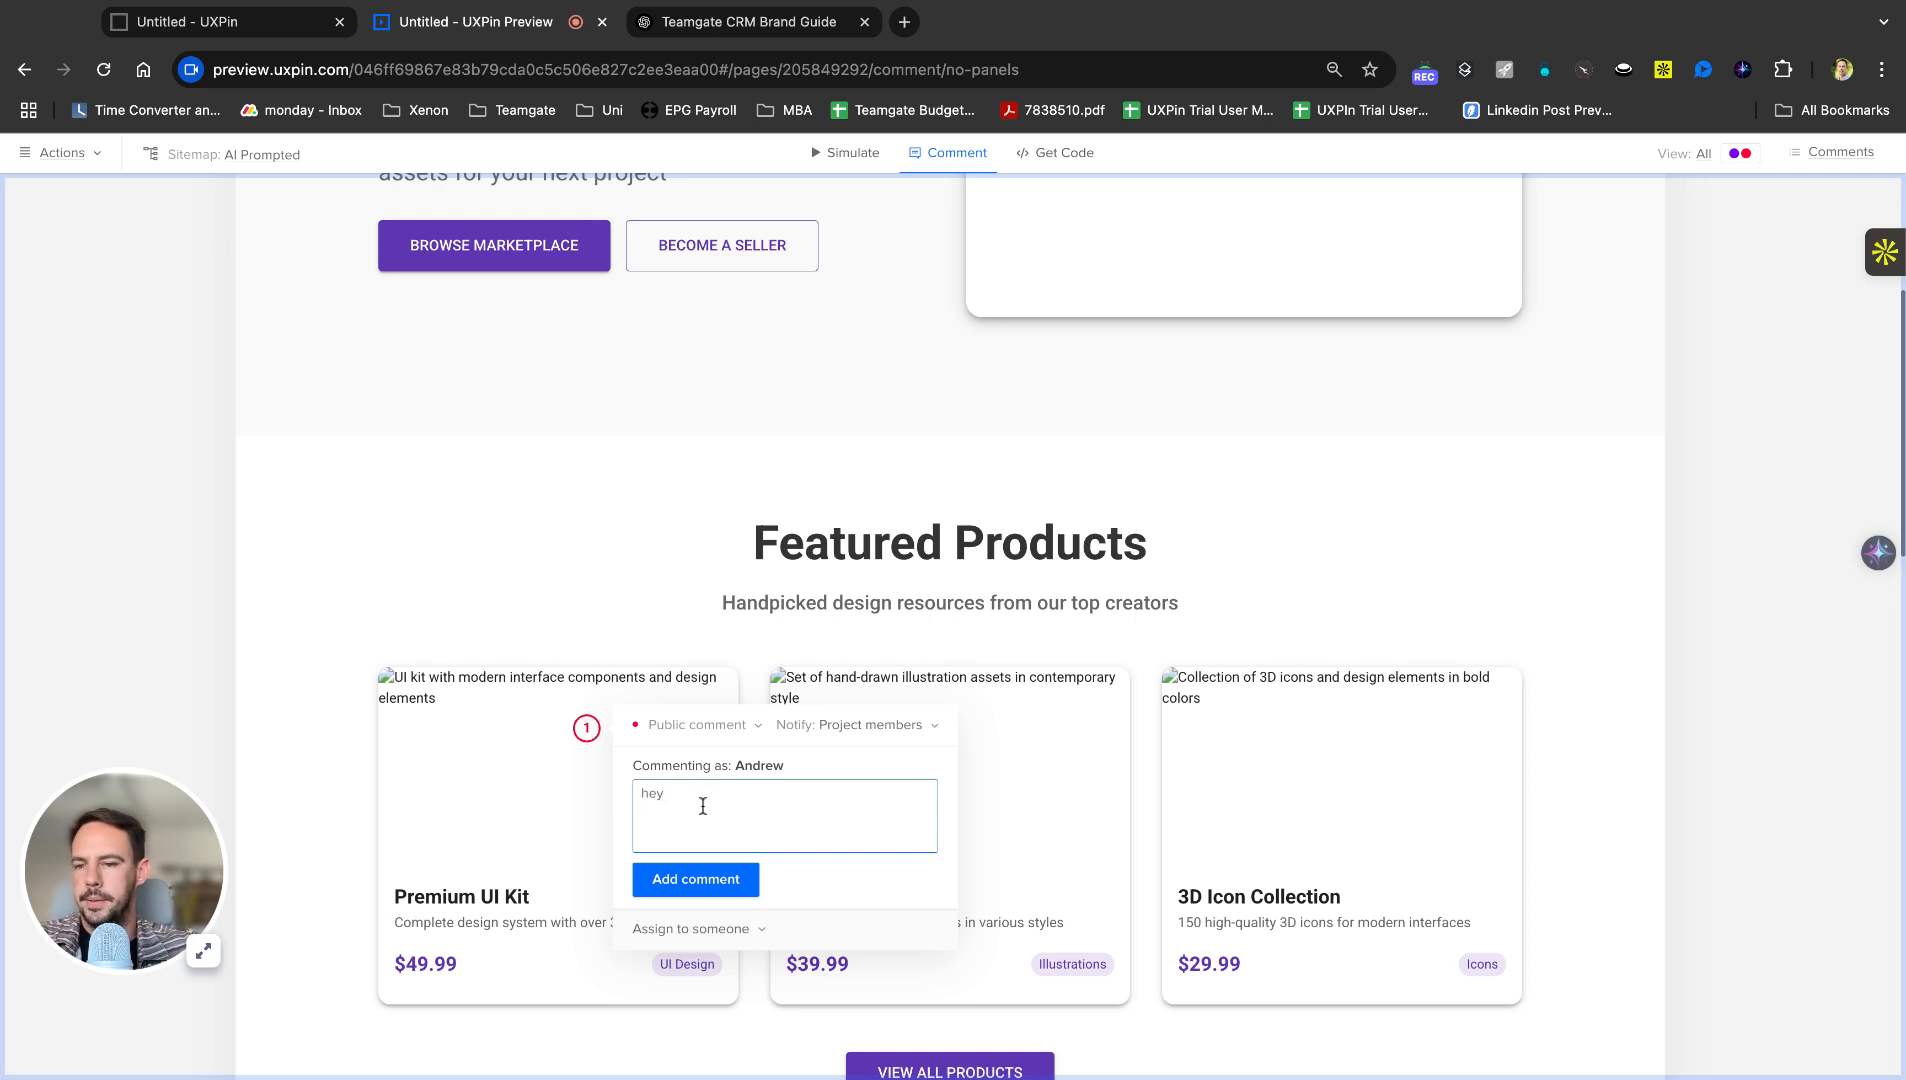
pyautogui.click(713, 877)
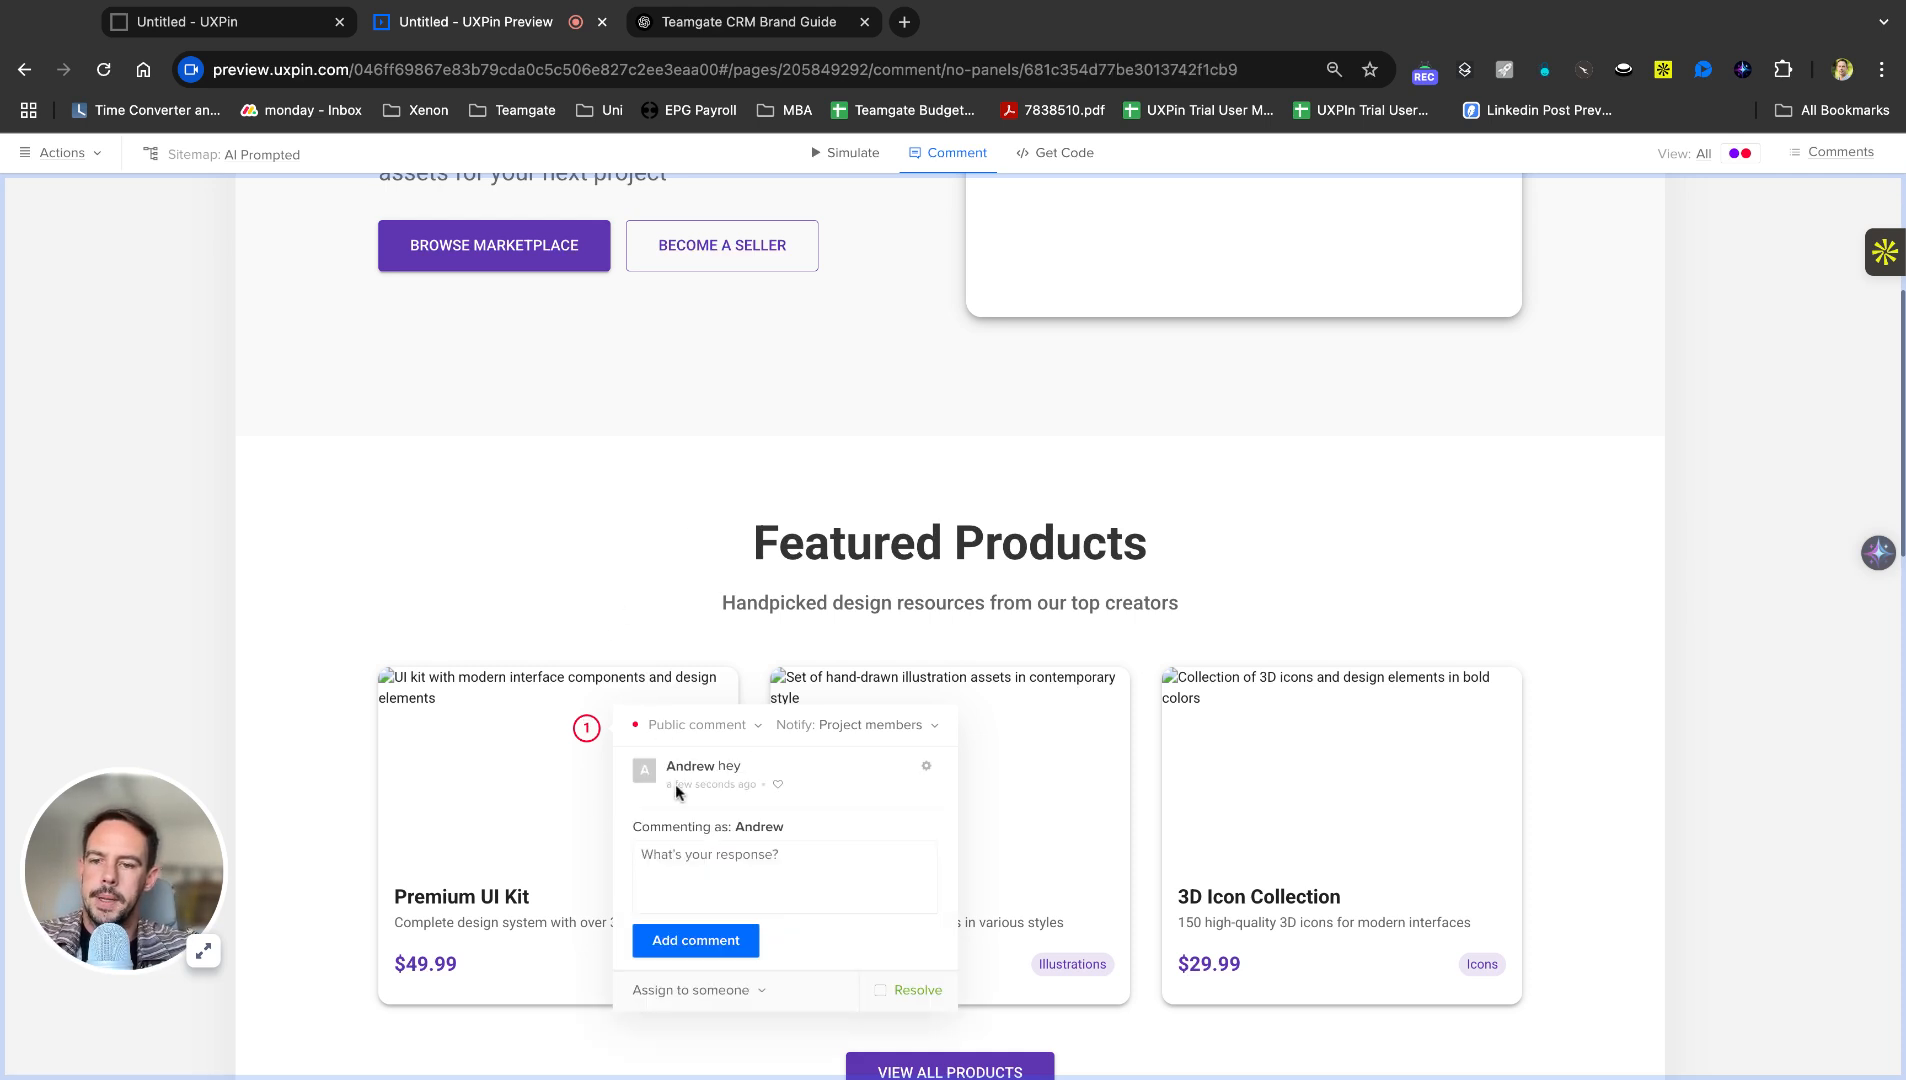
# Leave commenting and open the landing page's exported code in CodeSandbox.
pyautogui.click(578, 490)
pyautogui.scroll(4, 1248, 413)
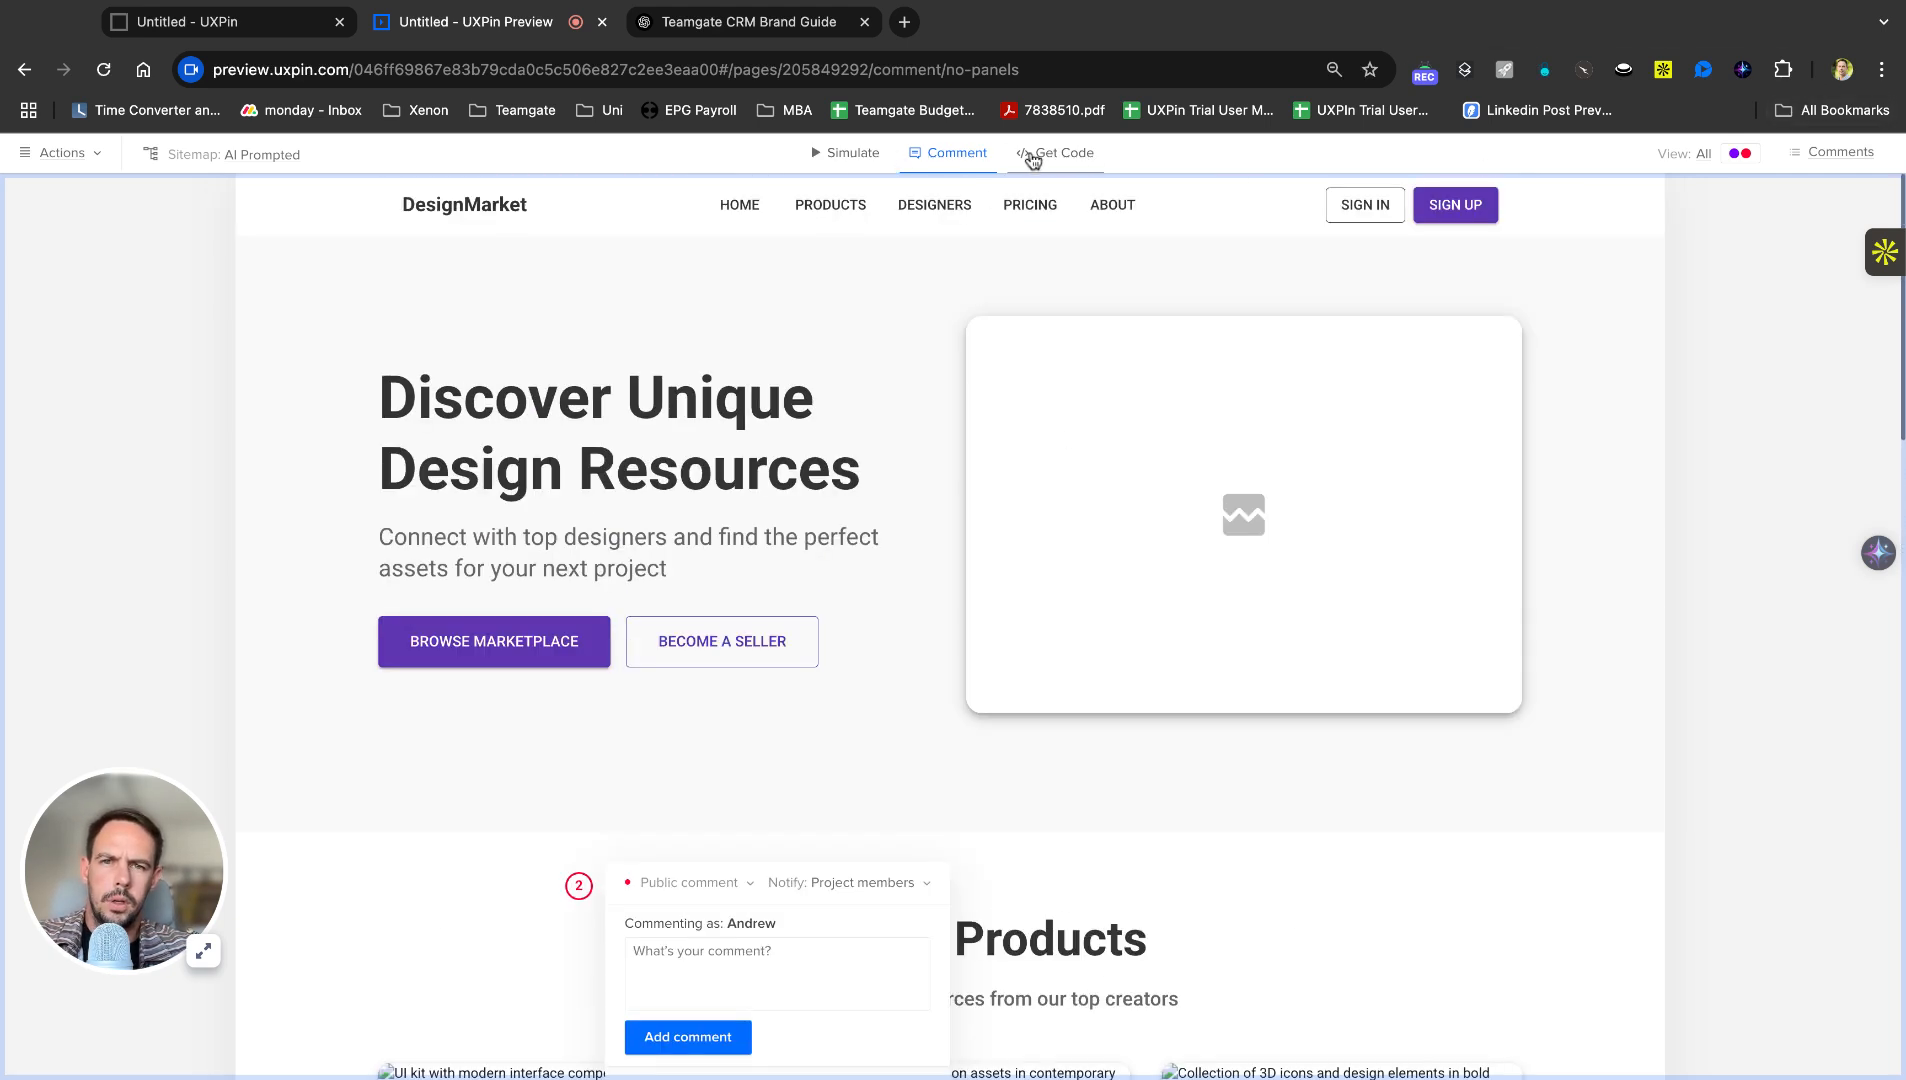
pyautogui.click(1033, 156)
pyautogui.click(1750, 597)
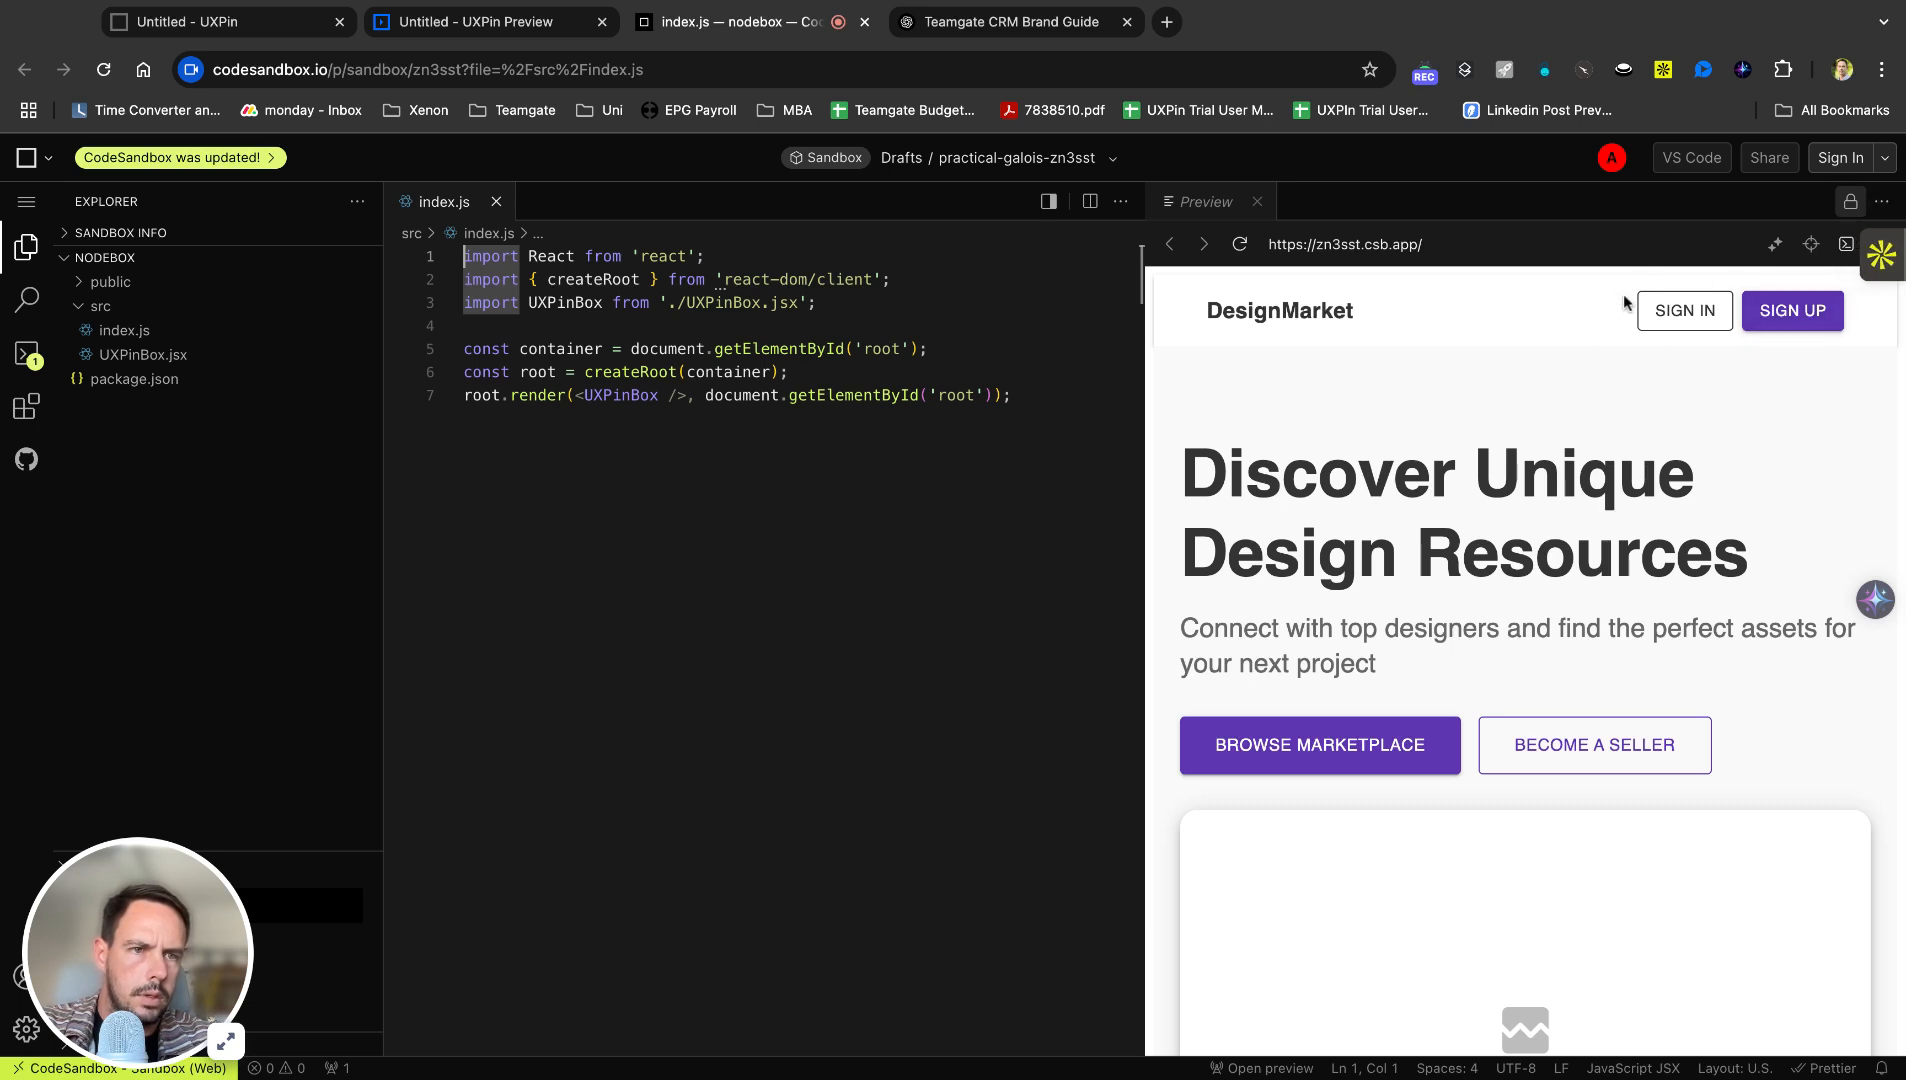
# Move the Apollo widget clear of the sandbox preview controls and open the preview in its own browser tab.
pyautogui.scroll(-2, 1625, 302)
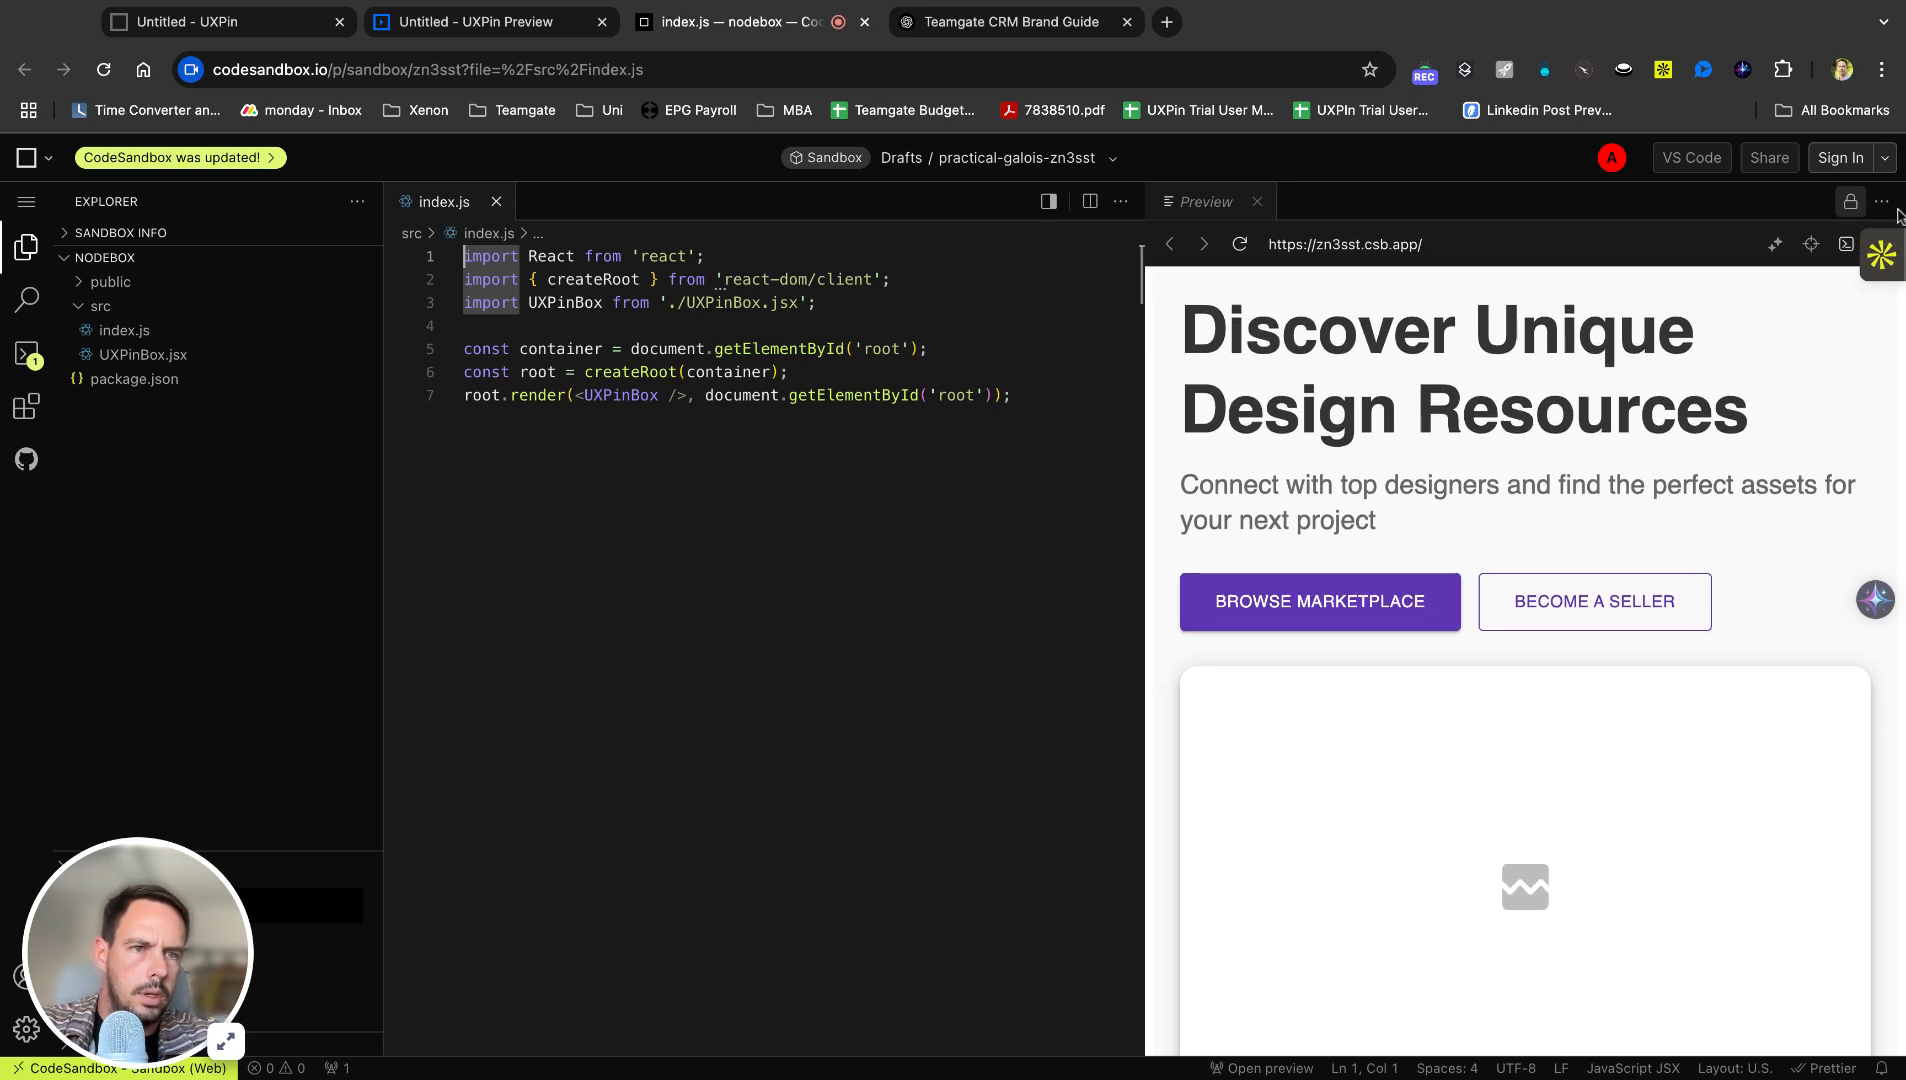
pyautogui.click(1883, 265)
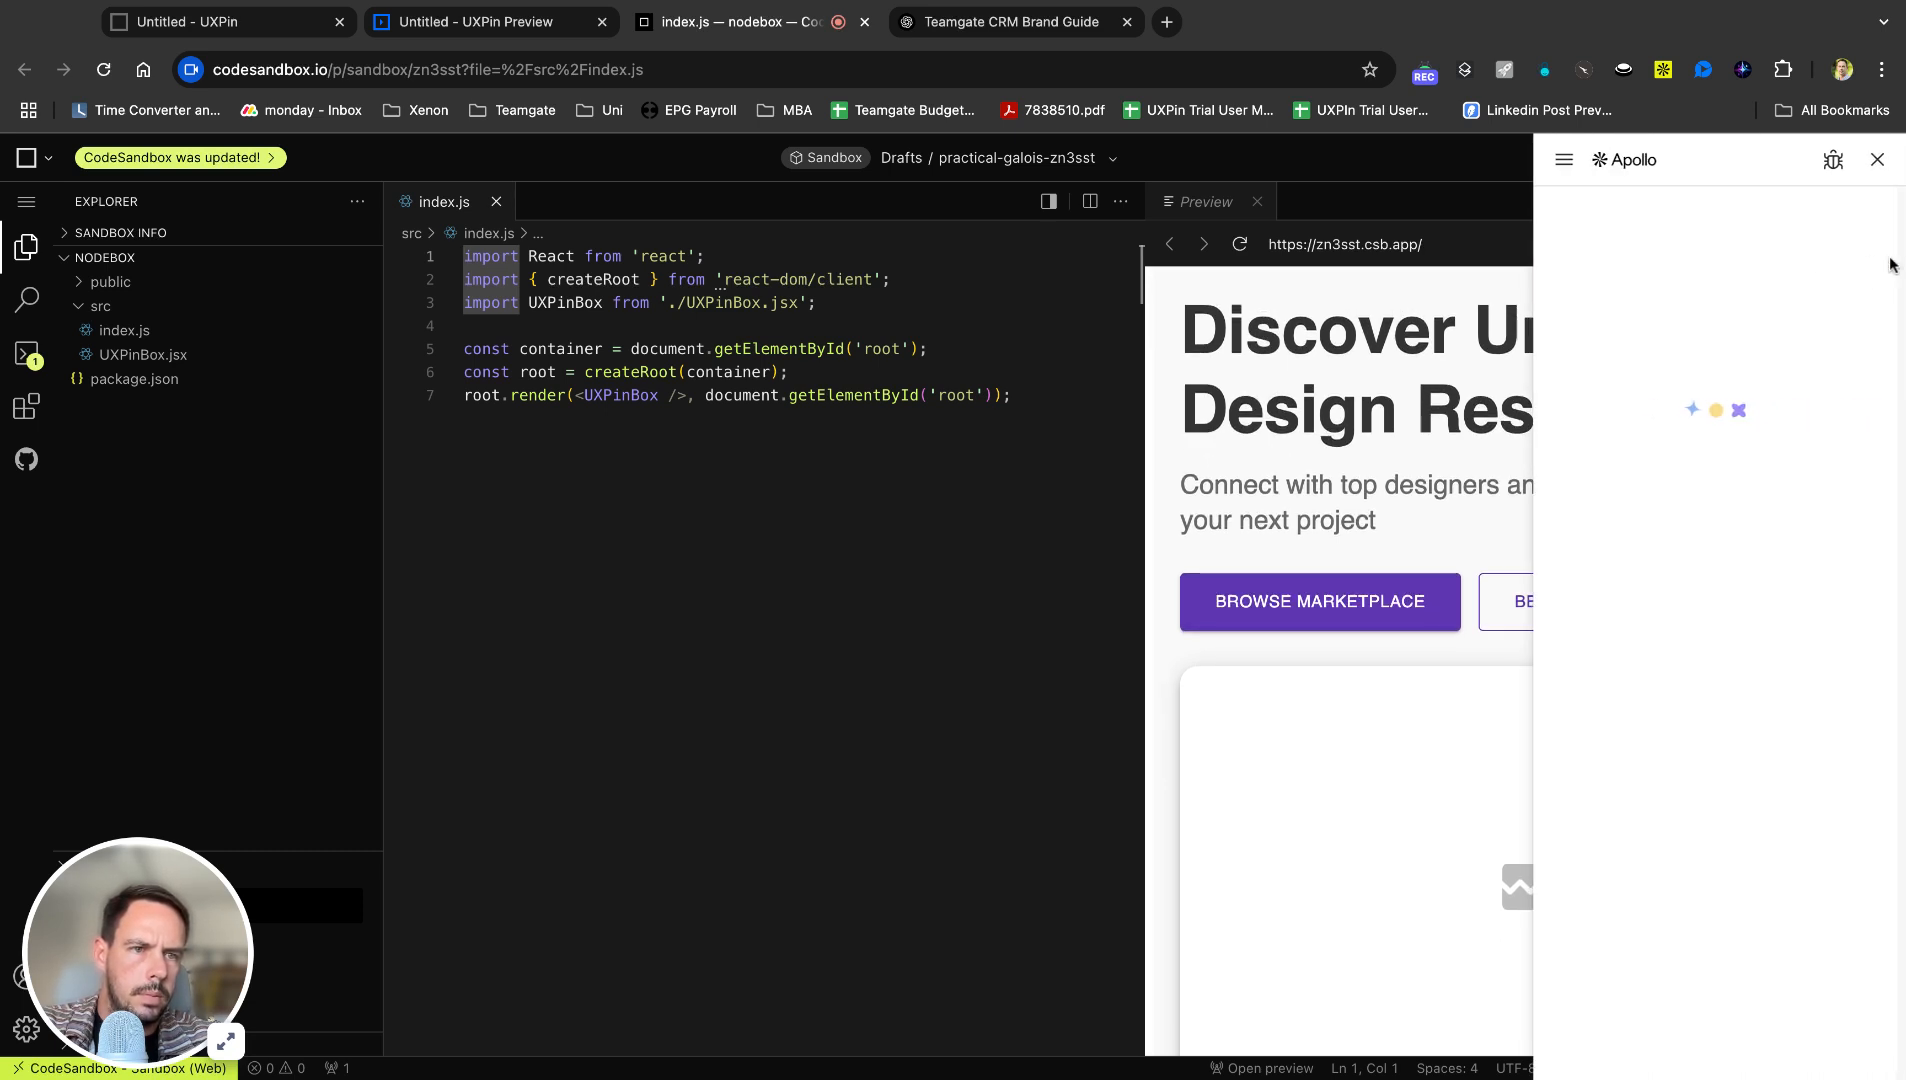
pyautogui.click(1877, 157)
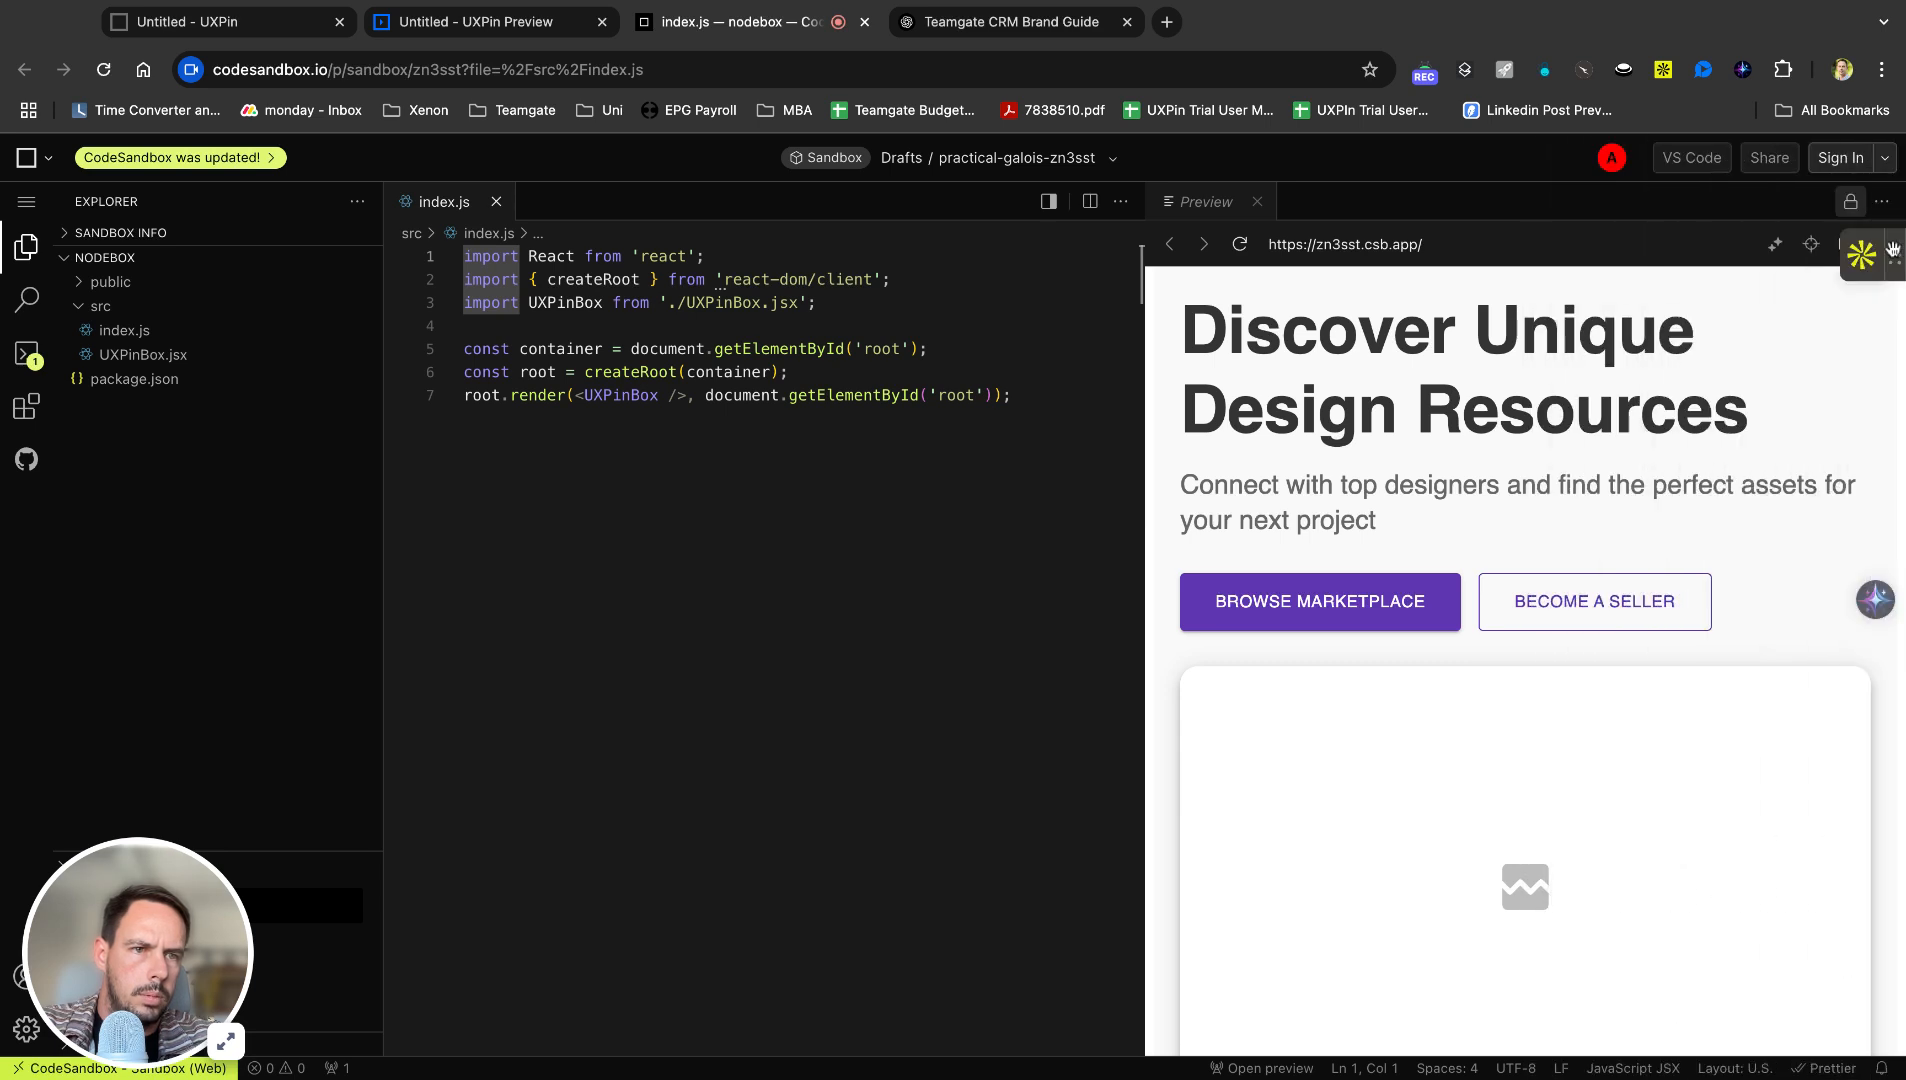
pyautogui.moveTo(1893, 249); pyautogui.dragTo(1894, 366)
pyautogui.click(1881, 245)
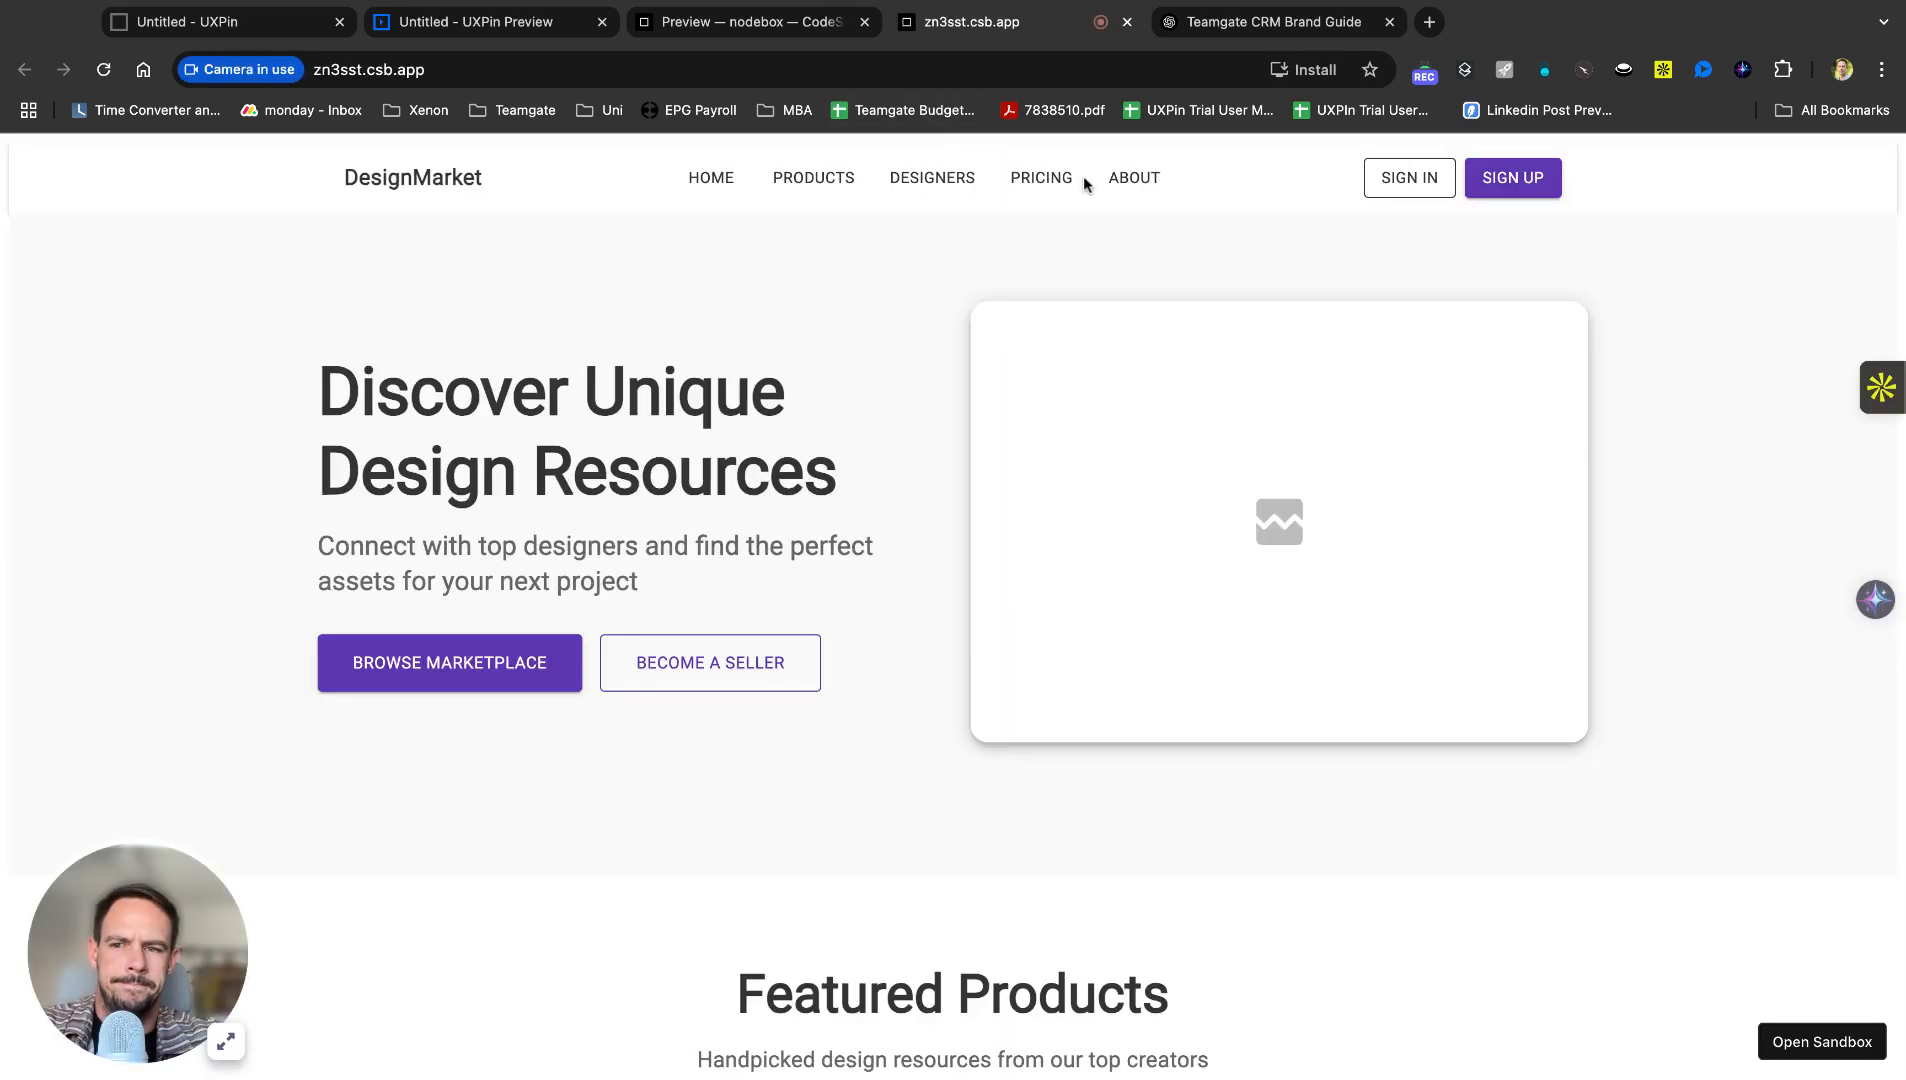
# Look through the live coded landing page from the hero to the expanded FAQ answers and back.
pyautogui.scroll(-3, 864, 357)
pyautogui.scroll(3, 858, 352)
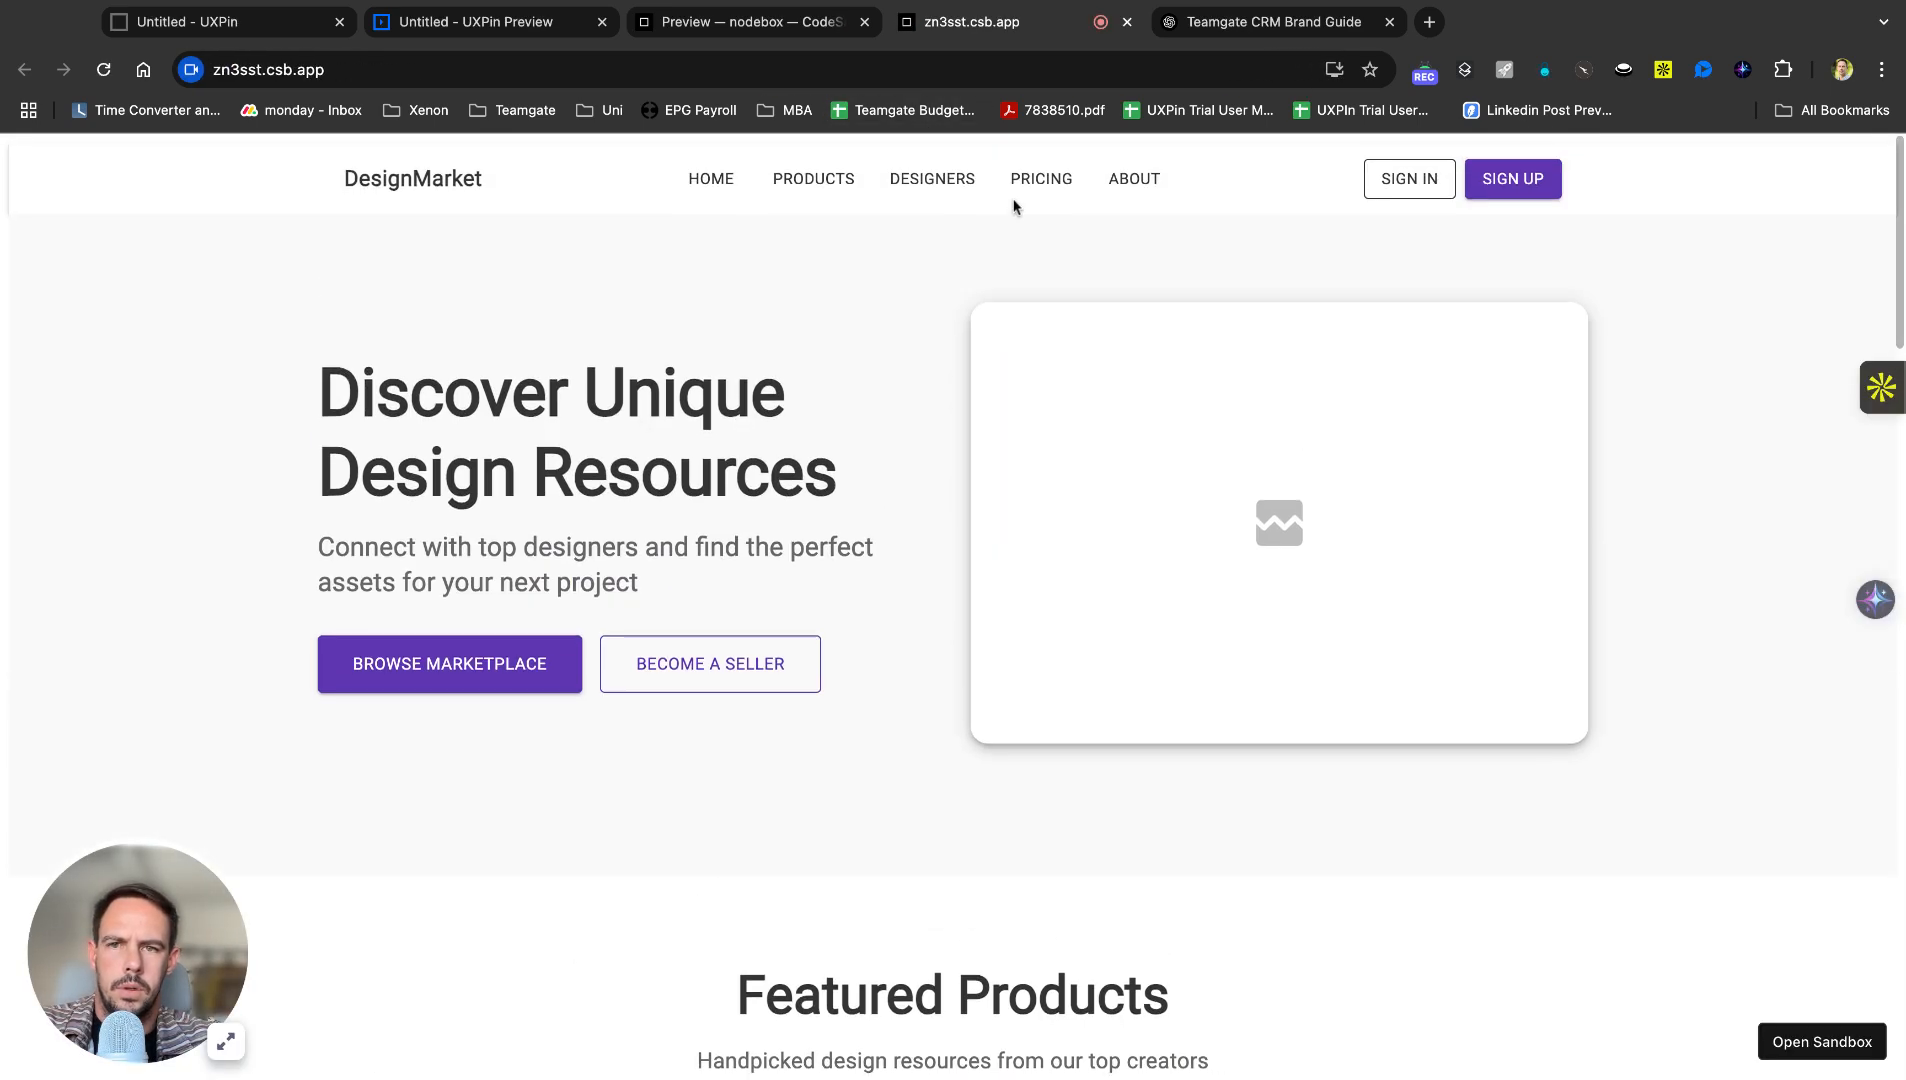
pyautogui.scroll(-4, 937, 541)
pyautogui.scroll(4, 937, 545)
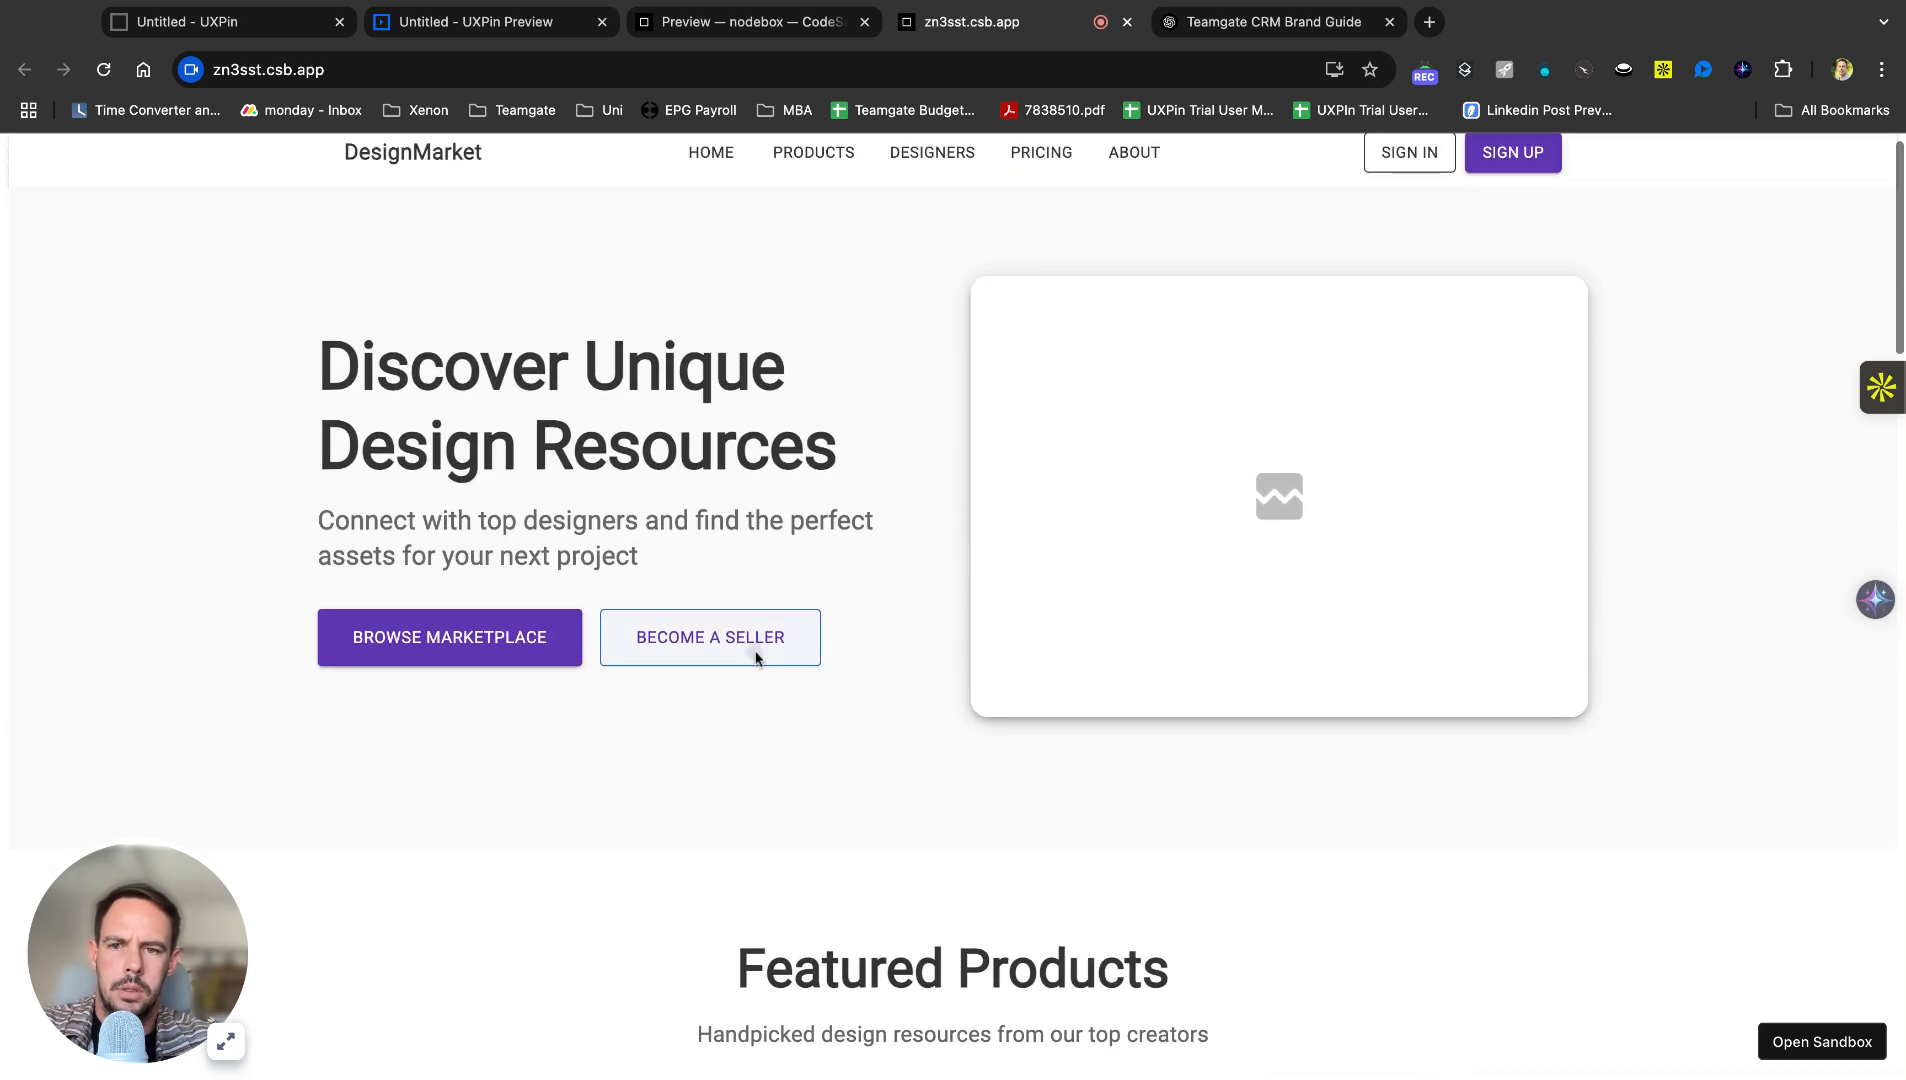
pyautogui.scroll(-10, 675, 628)
pyautogui.scroll(-10, 675, 628)
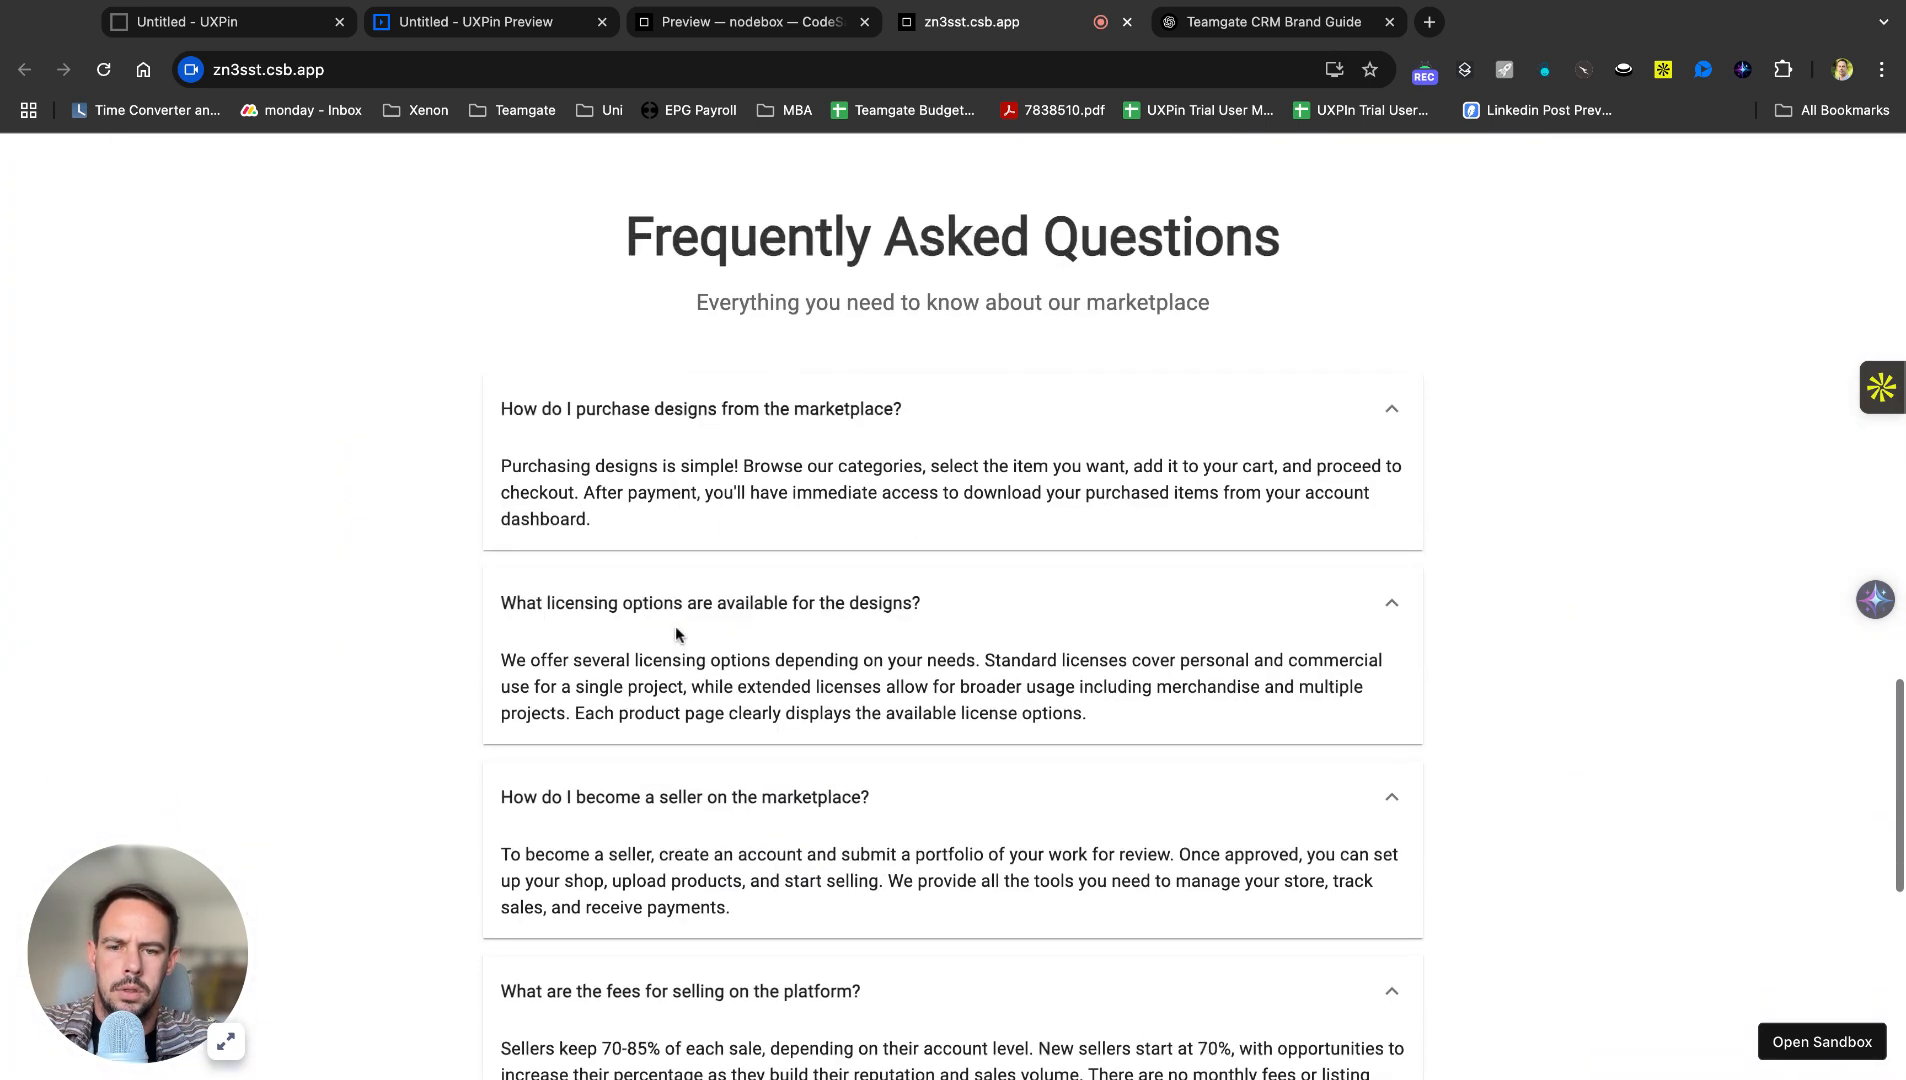
pyautogui.scroll(20, 675, 628)
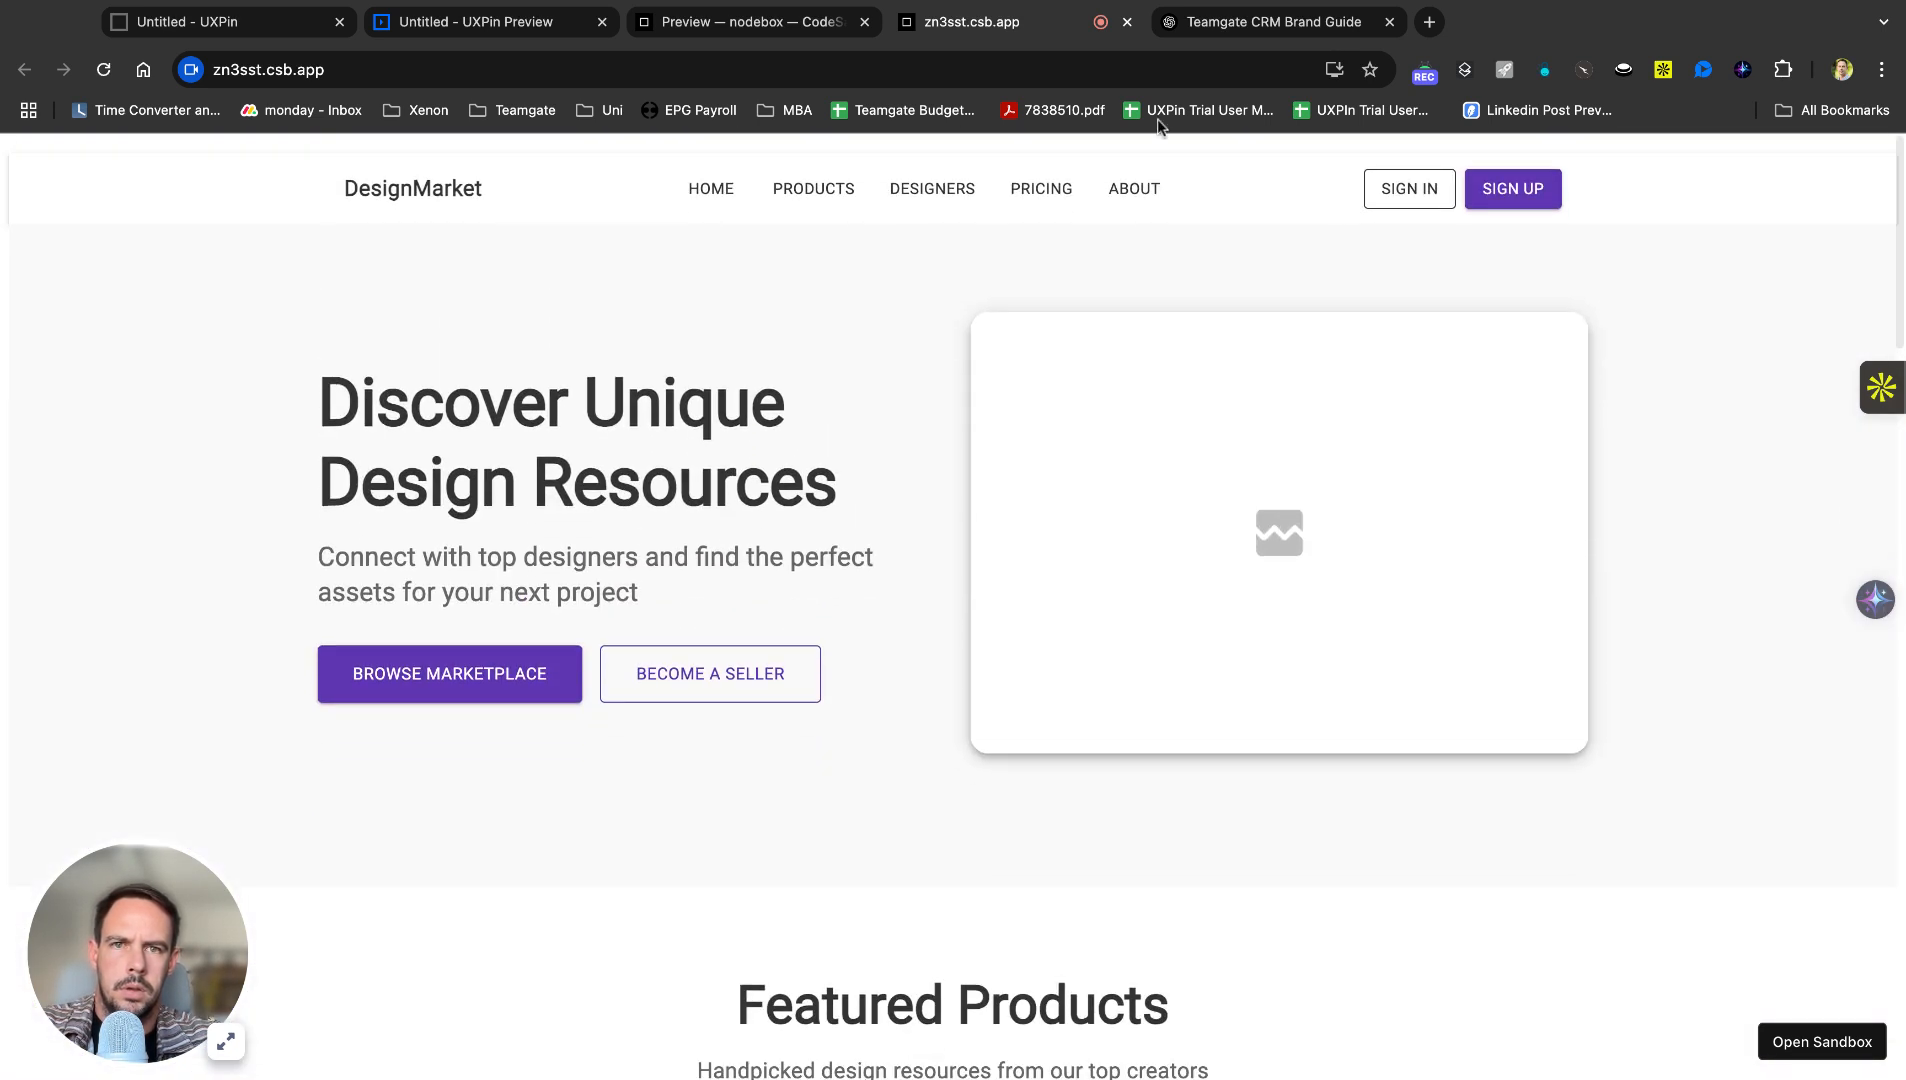
# Switch back to the UXPin preview and reopen the prototype in the editor.
pyautogui.click(745, 21)
pyautogui.click(453, 28)
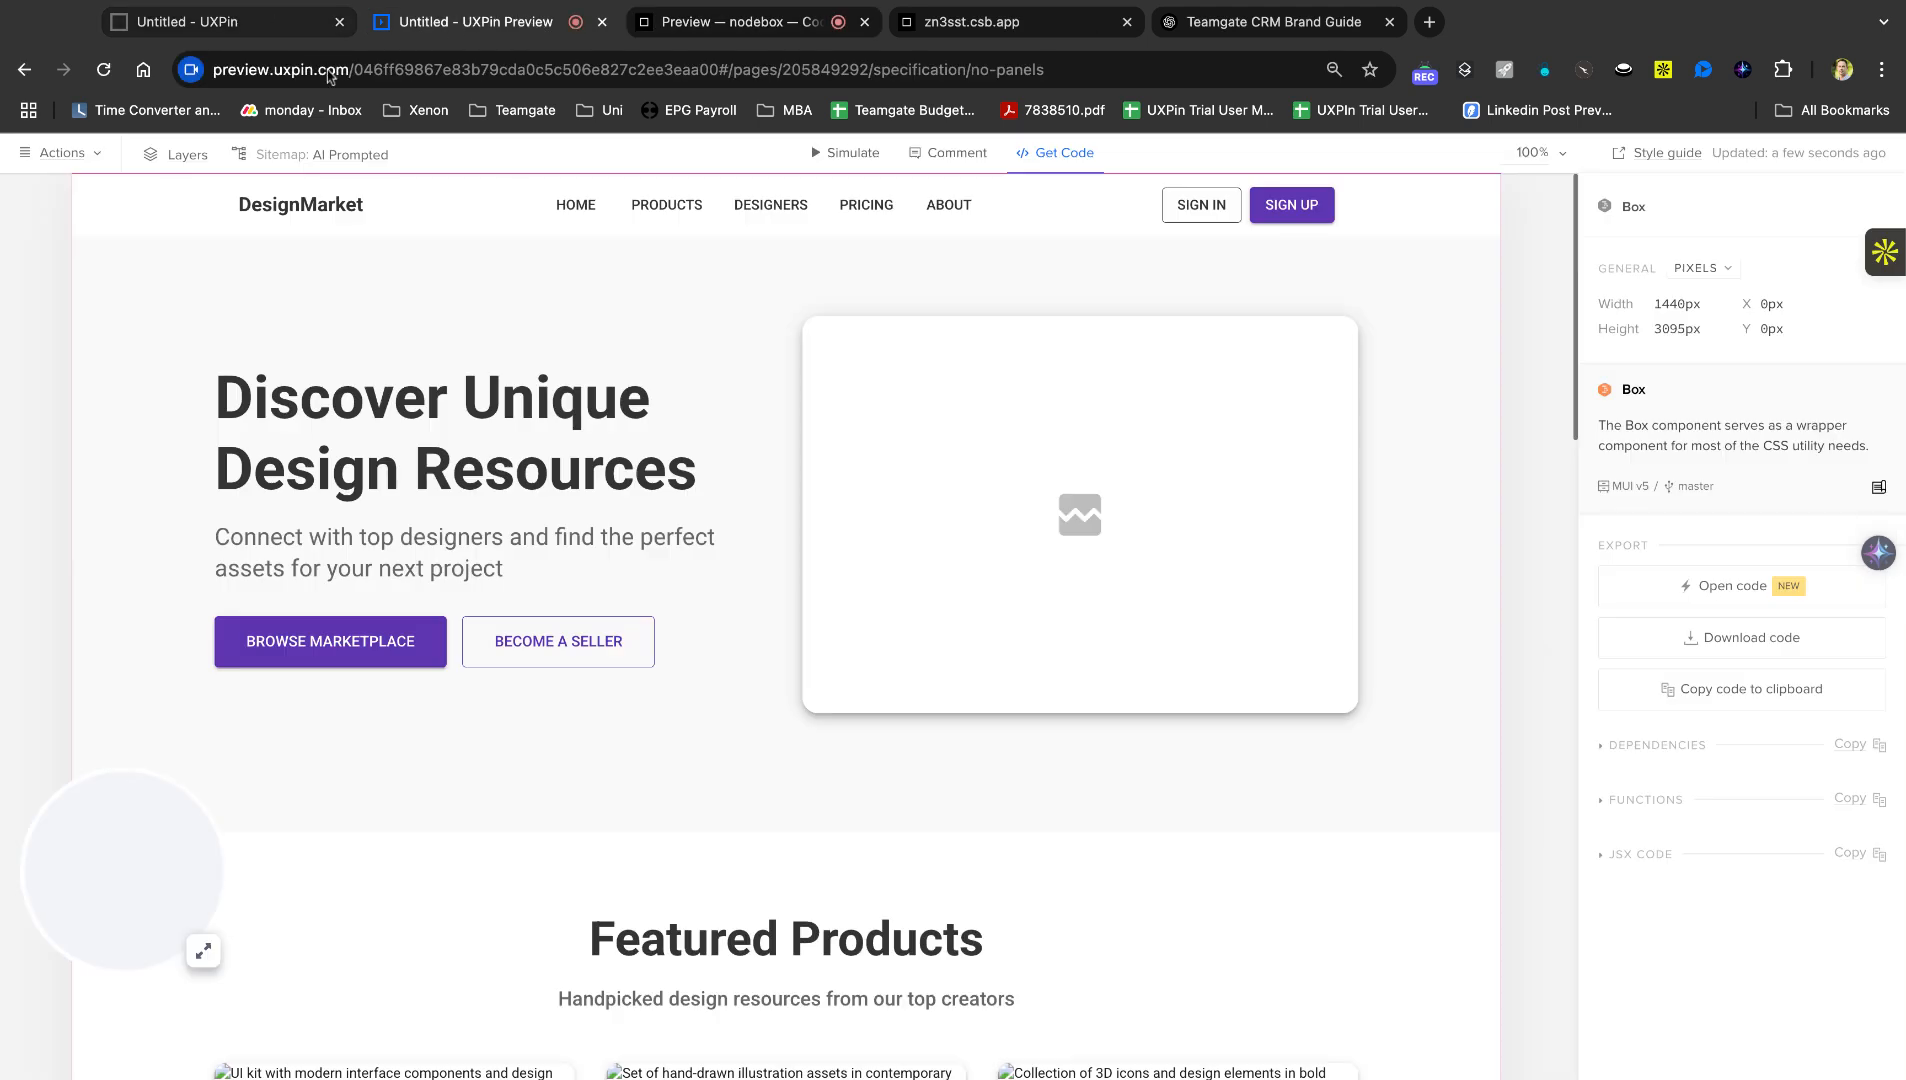
pyautogui.click(62, 153)
pyautogui.click(65, 193)
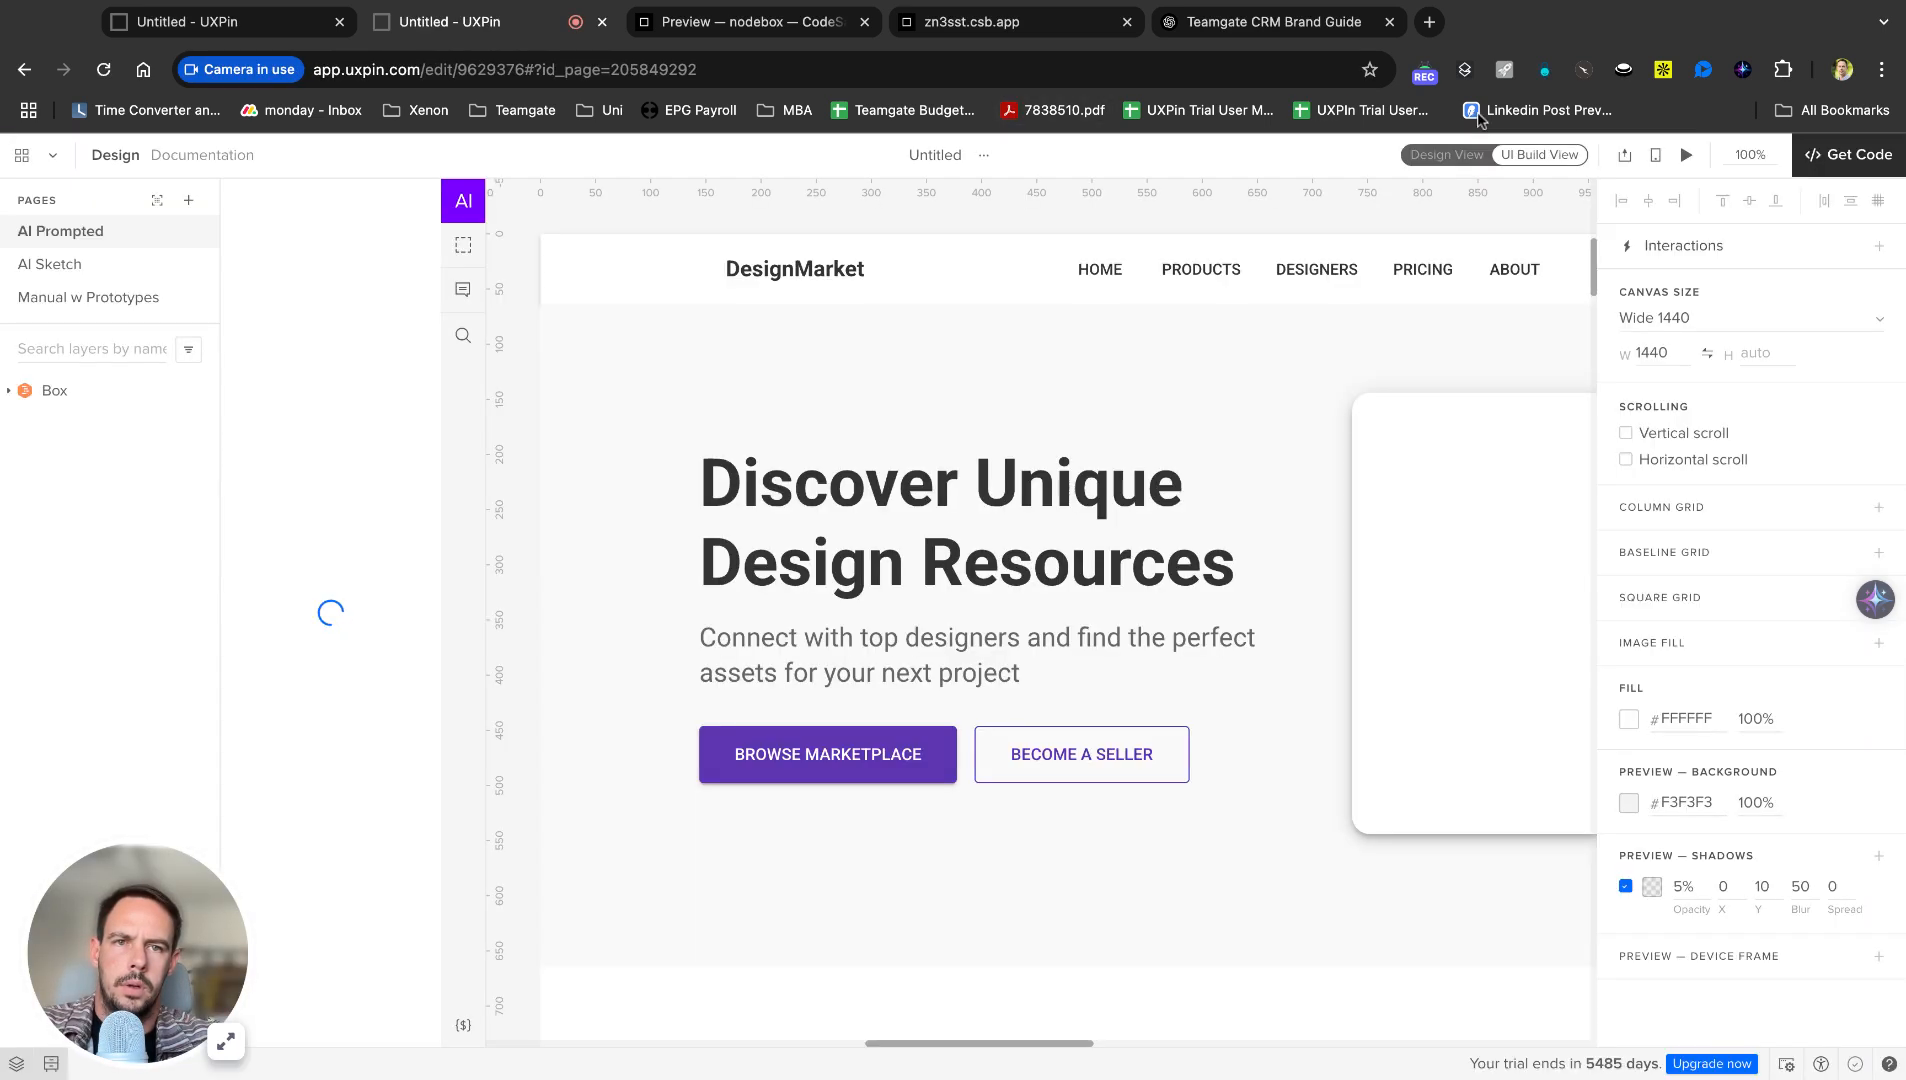
# Expand the landing page's layer tree and examine its section boxes and the Home, Products and Pricing navigation buttons.
pyautogui.click(940, 421)
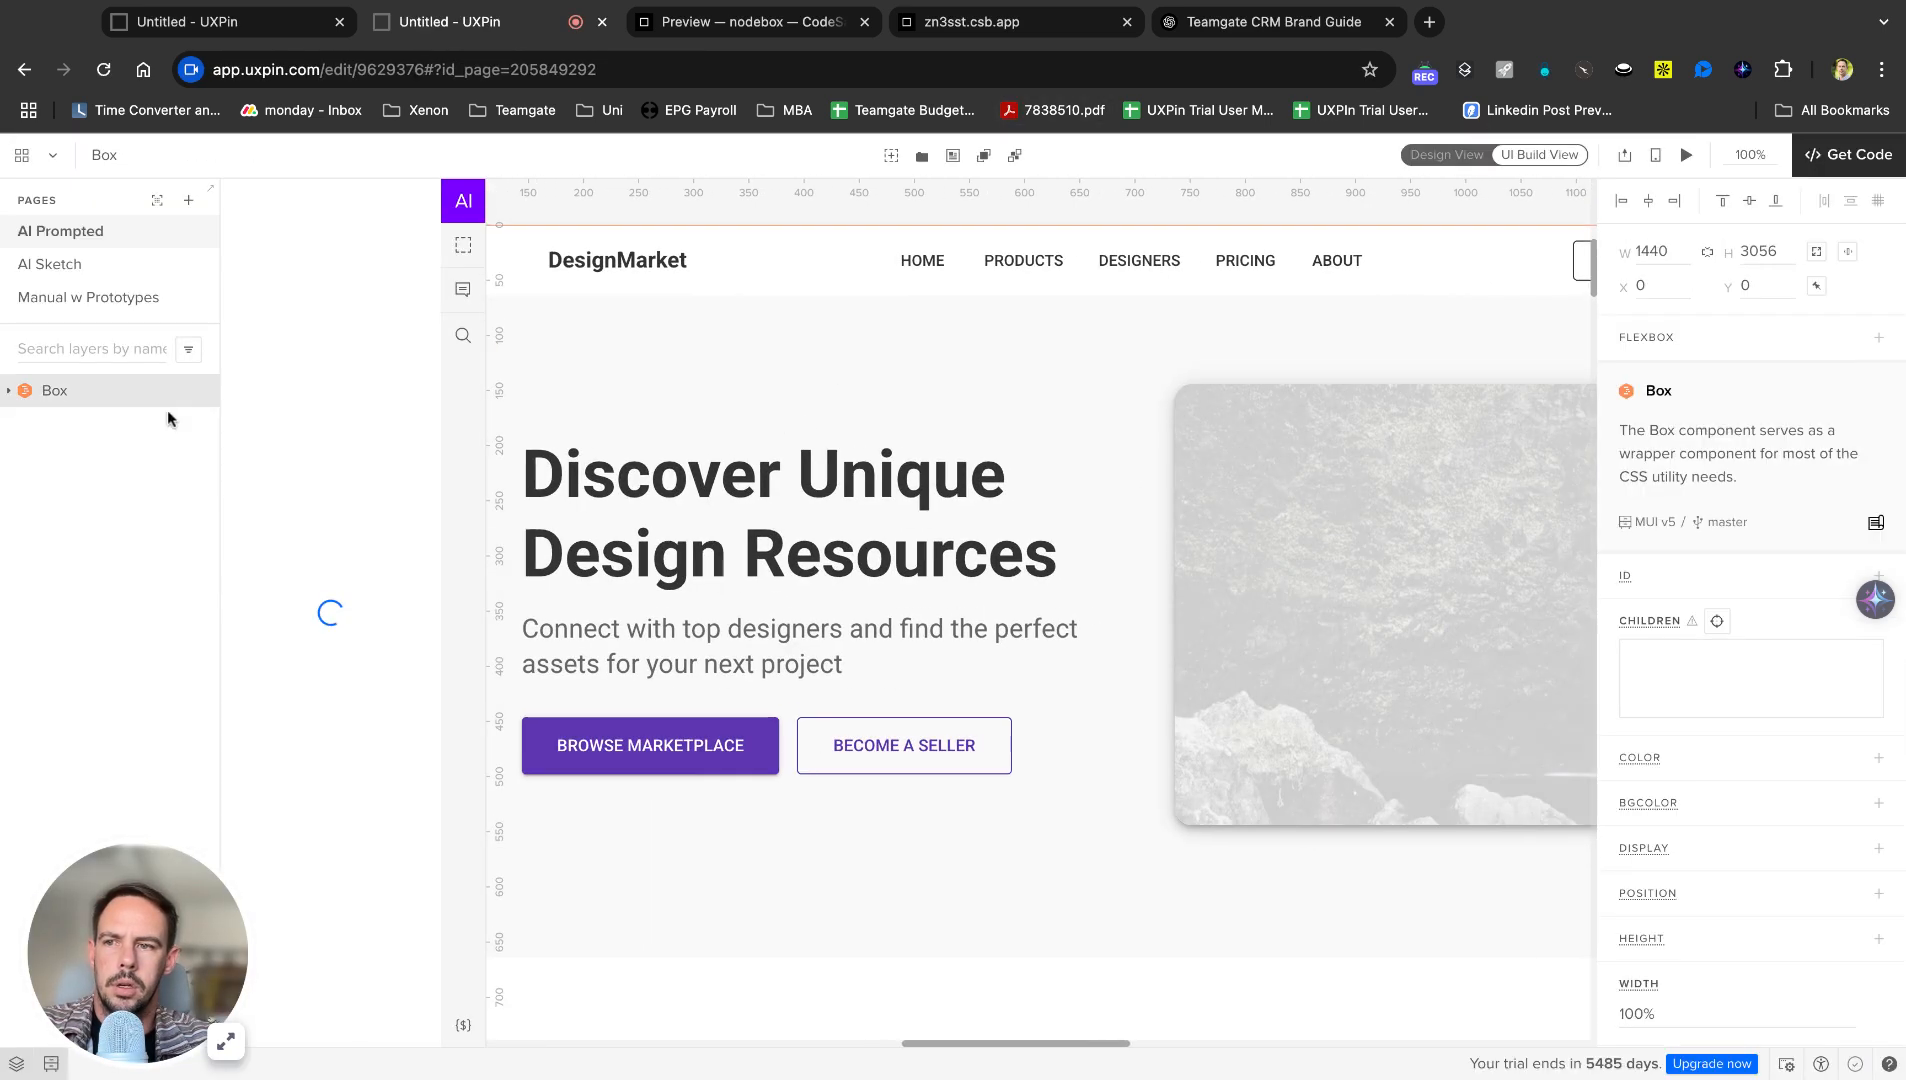
pyautogui.click(9, 391)
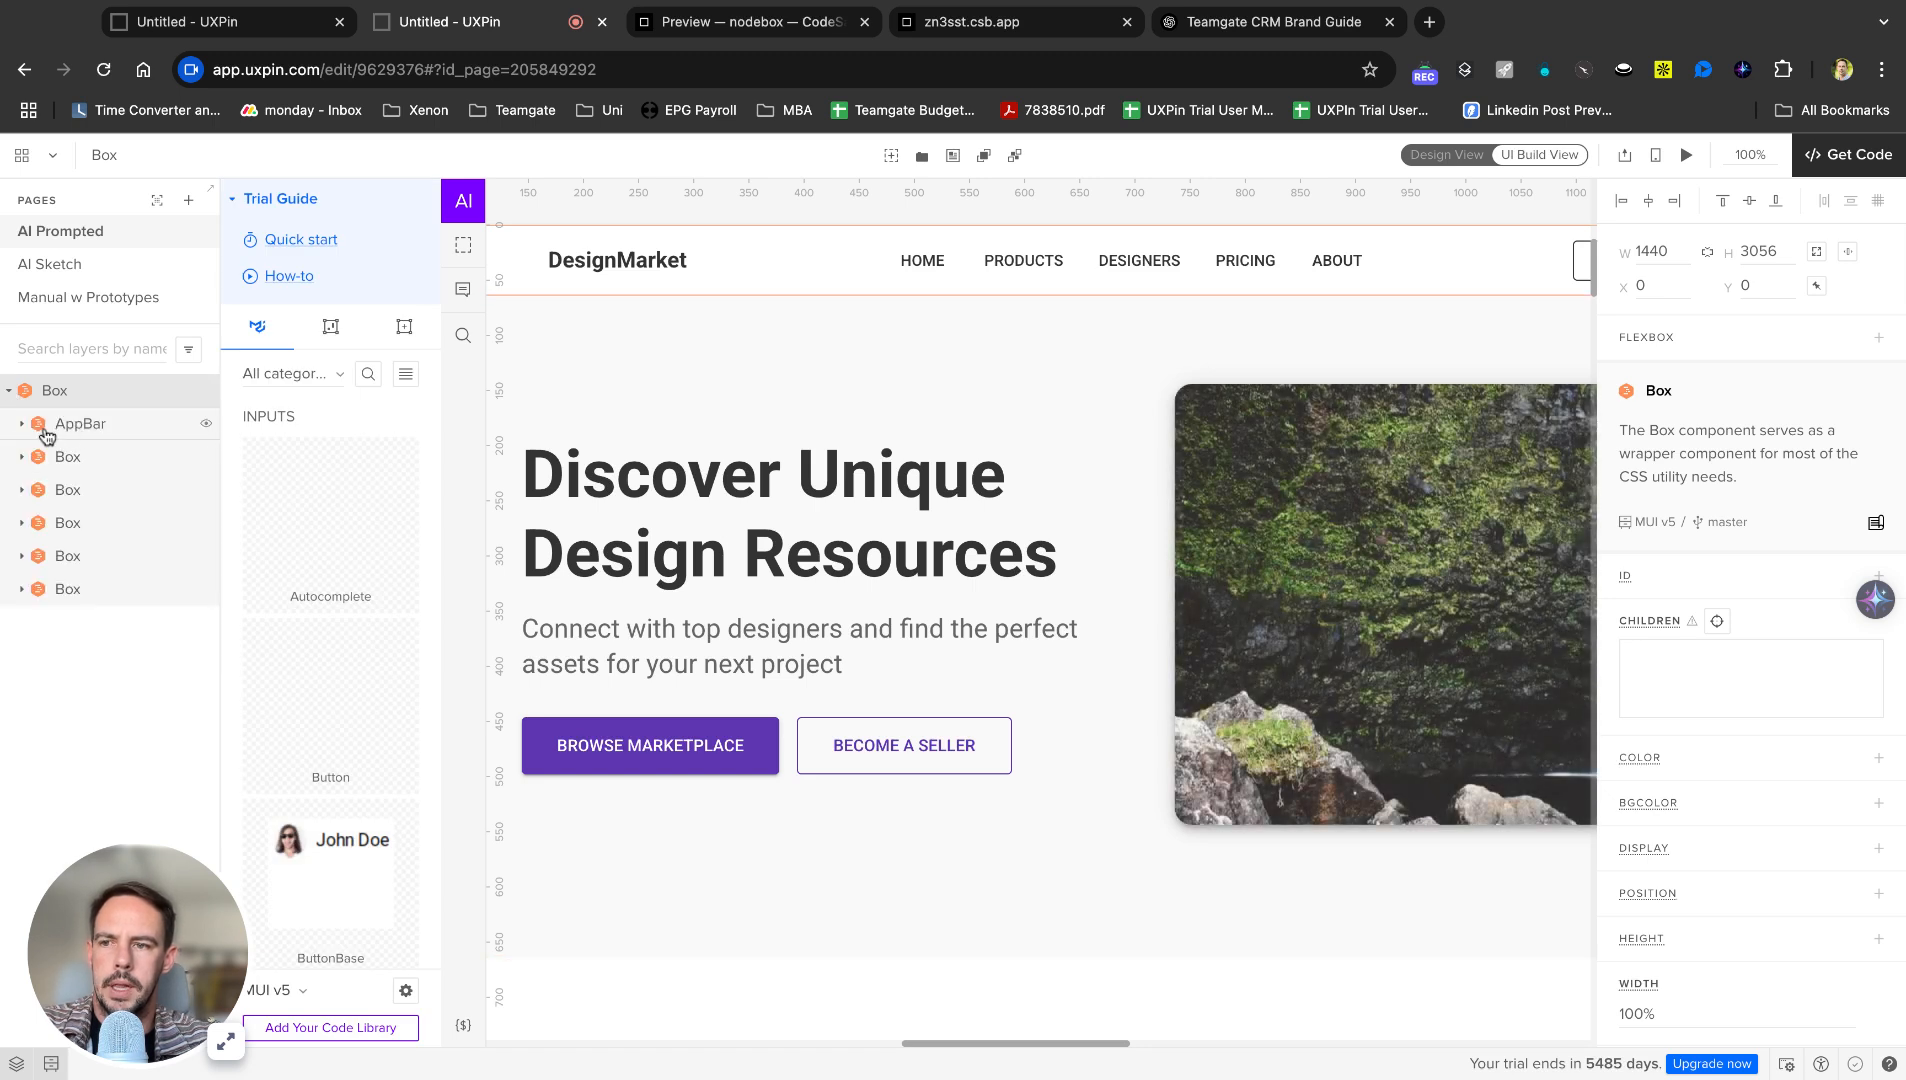
pyautogui.click(66, 430)
pyautogui.click(68, 458)
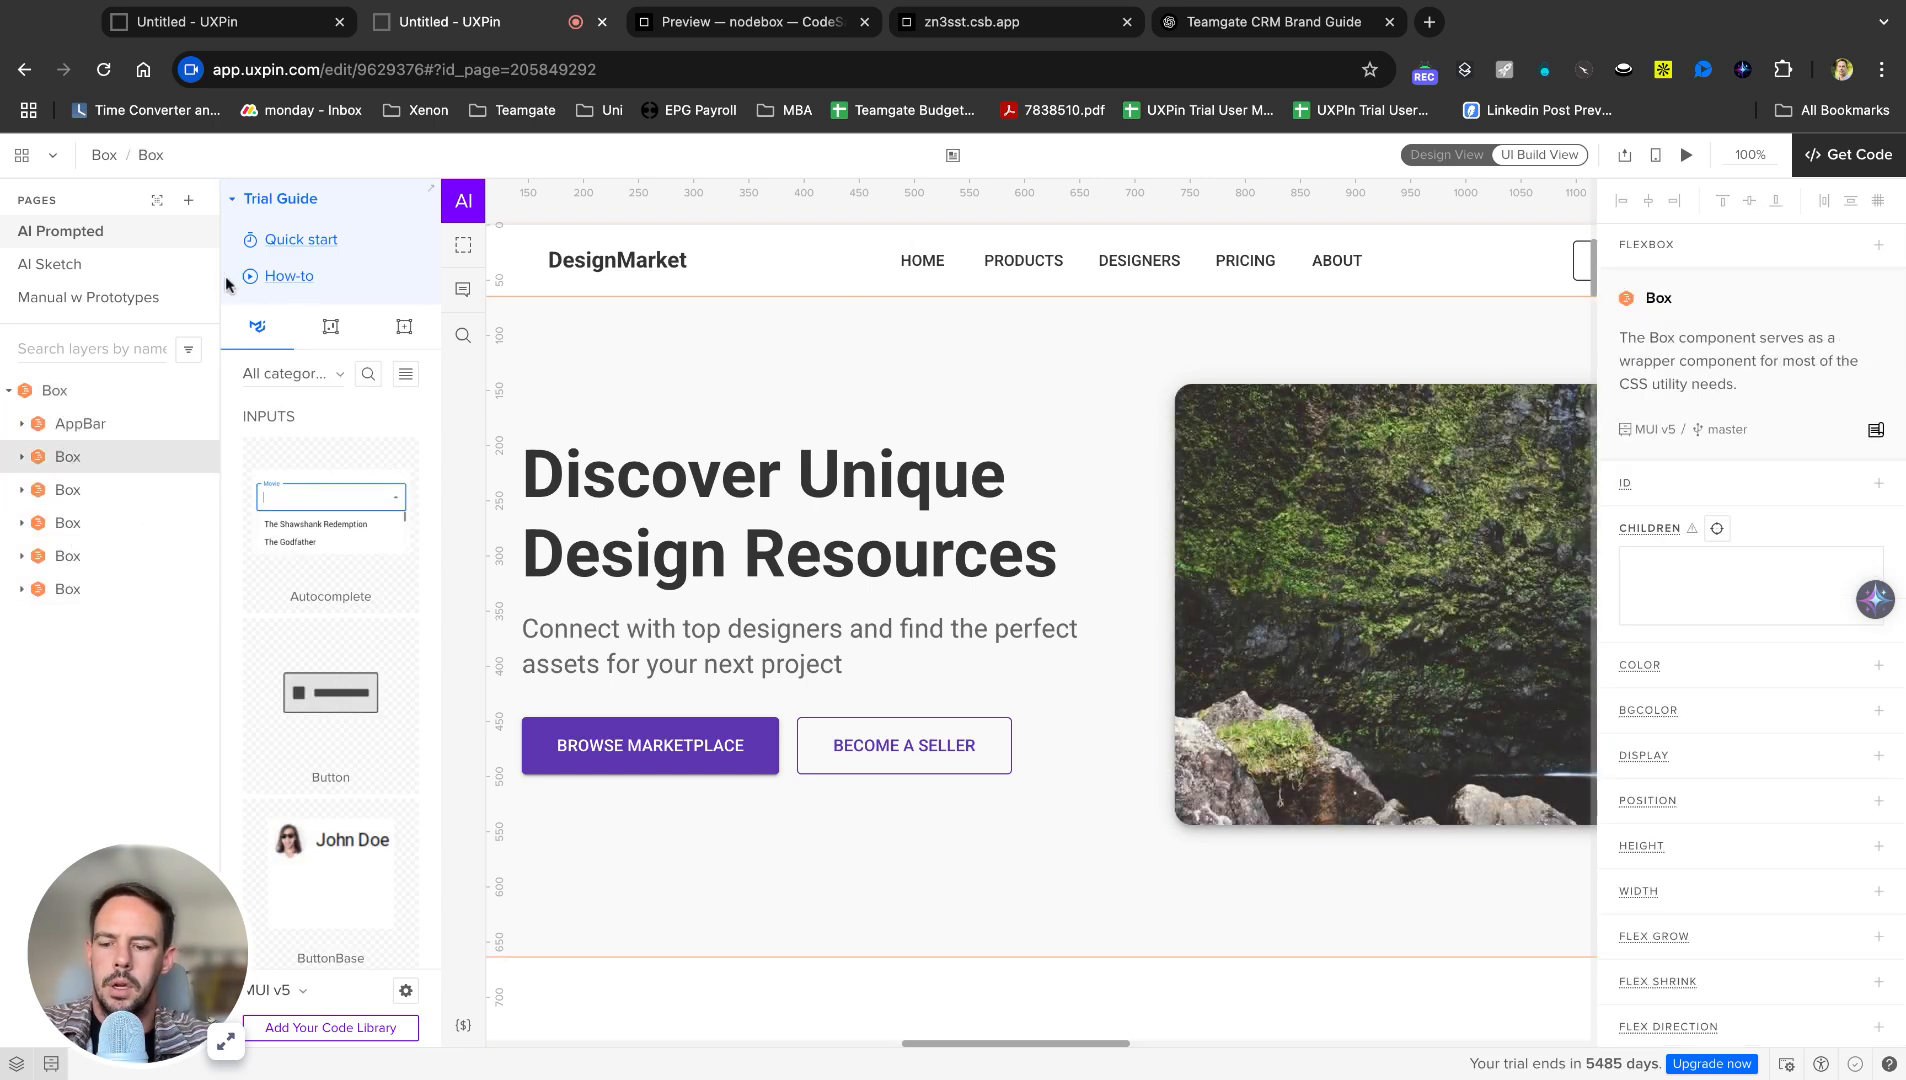
pyautogui.click(70, 640)
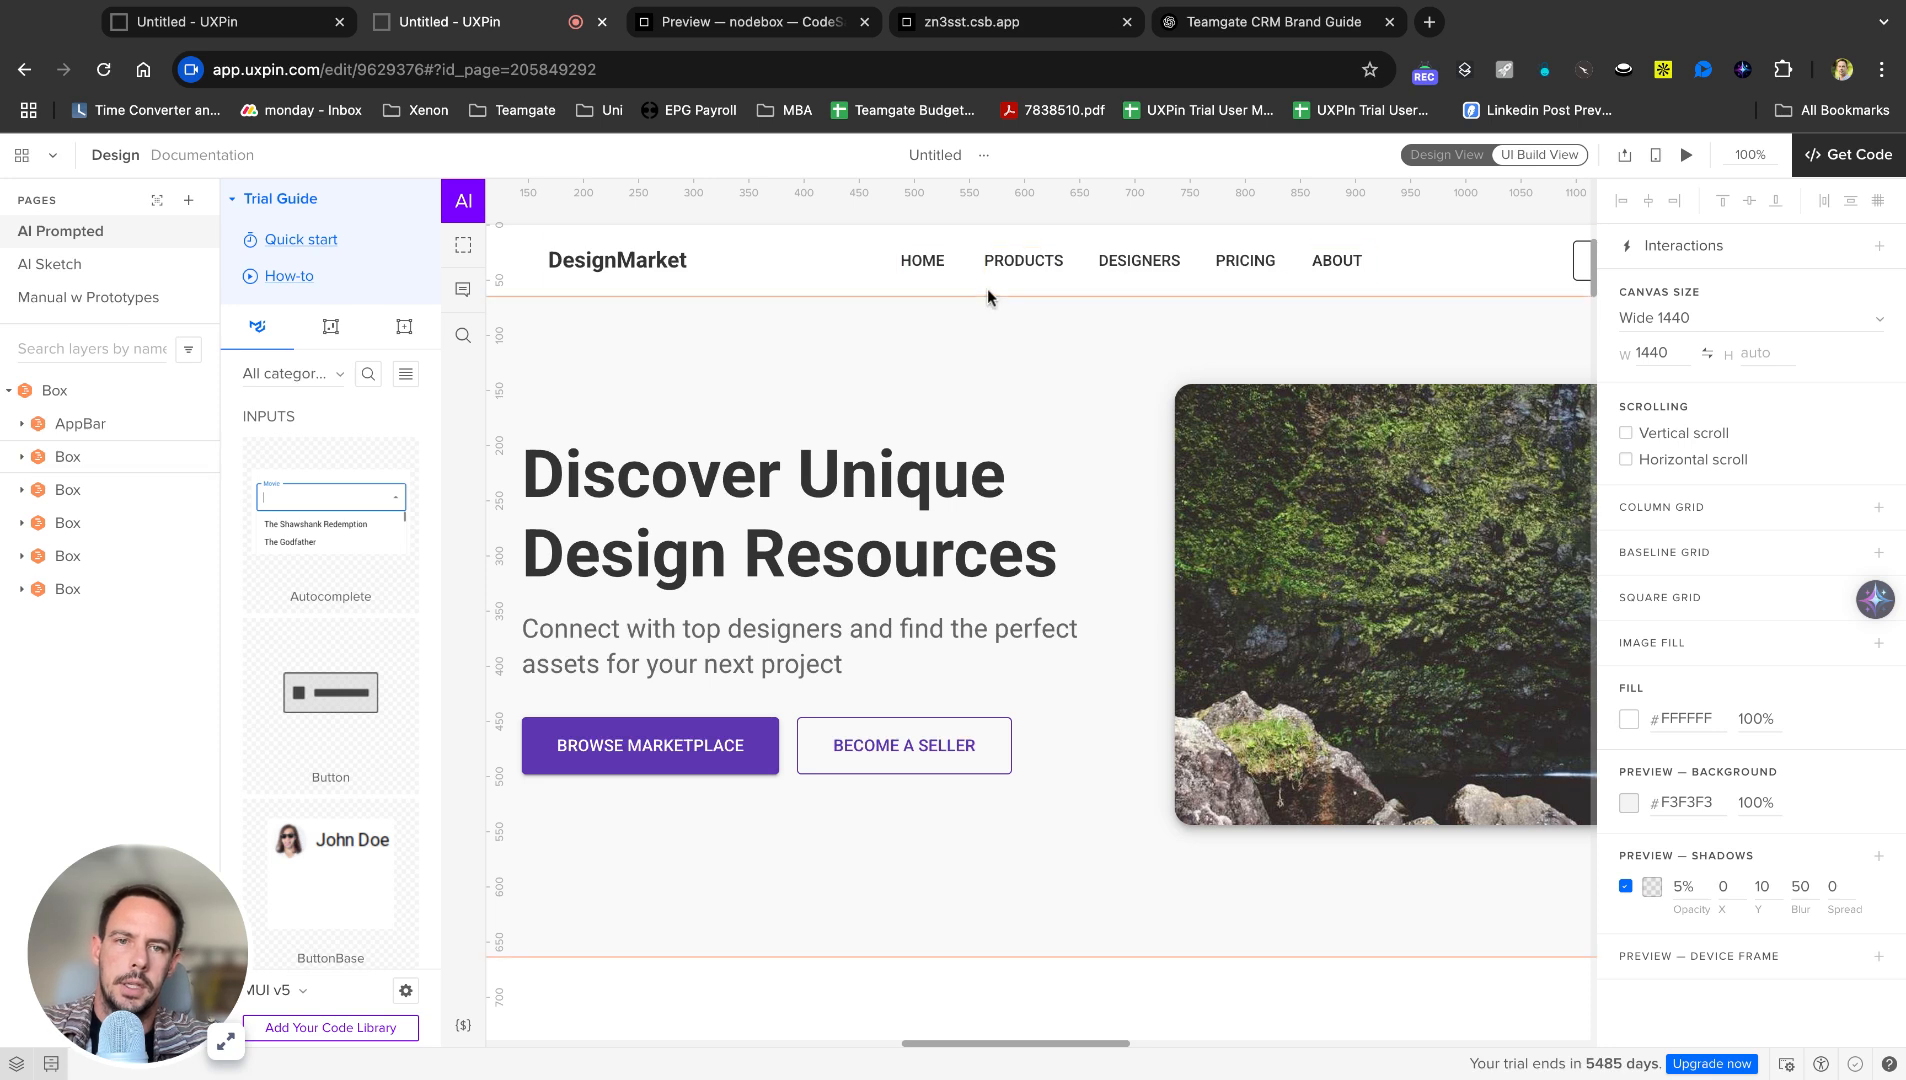
pyautogui.click(921, 264)
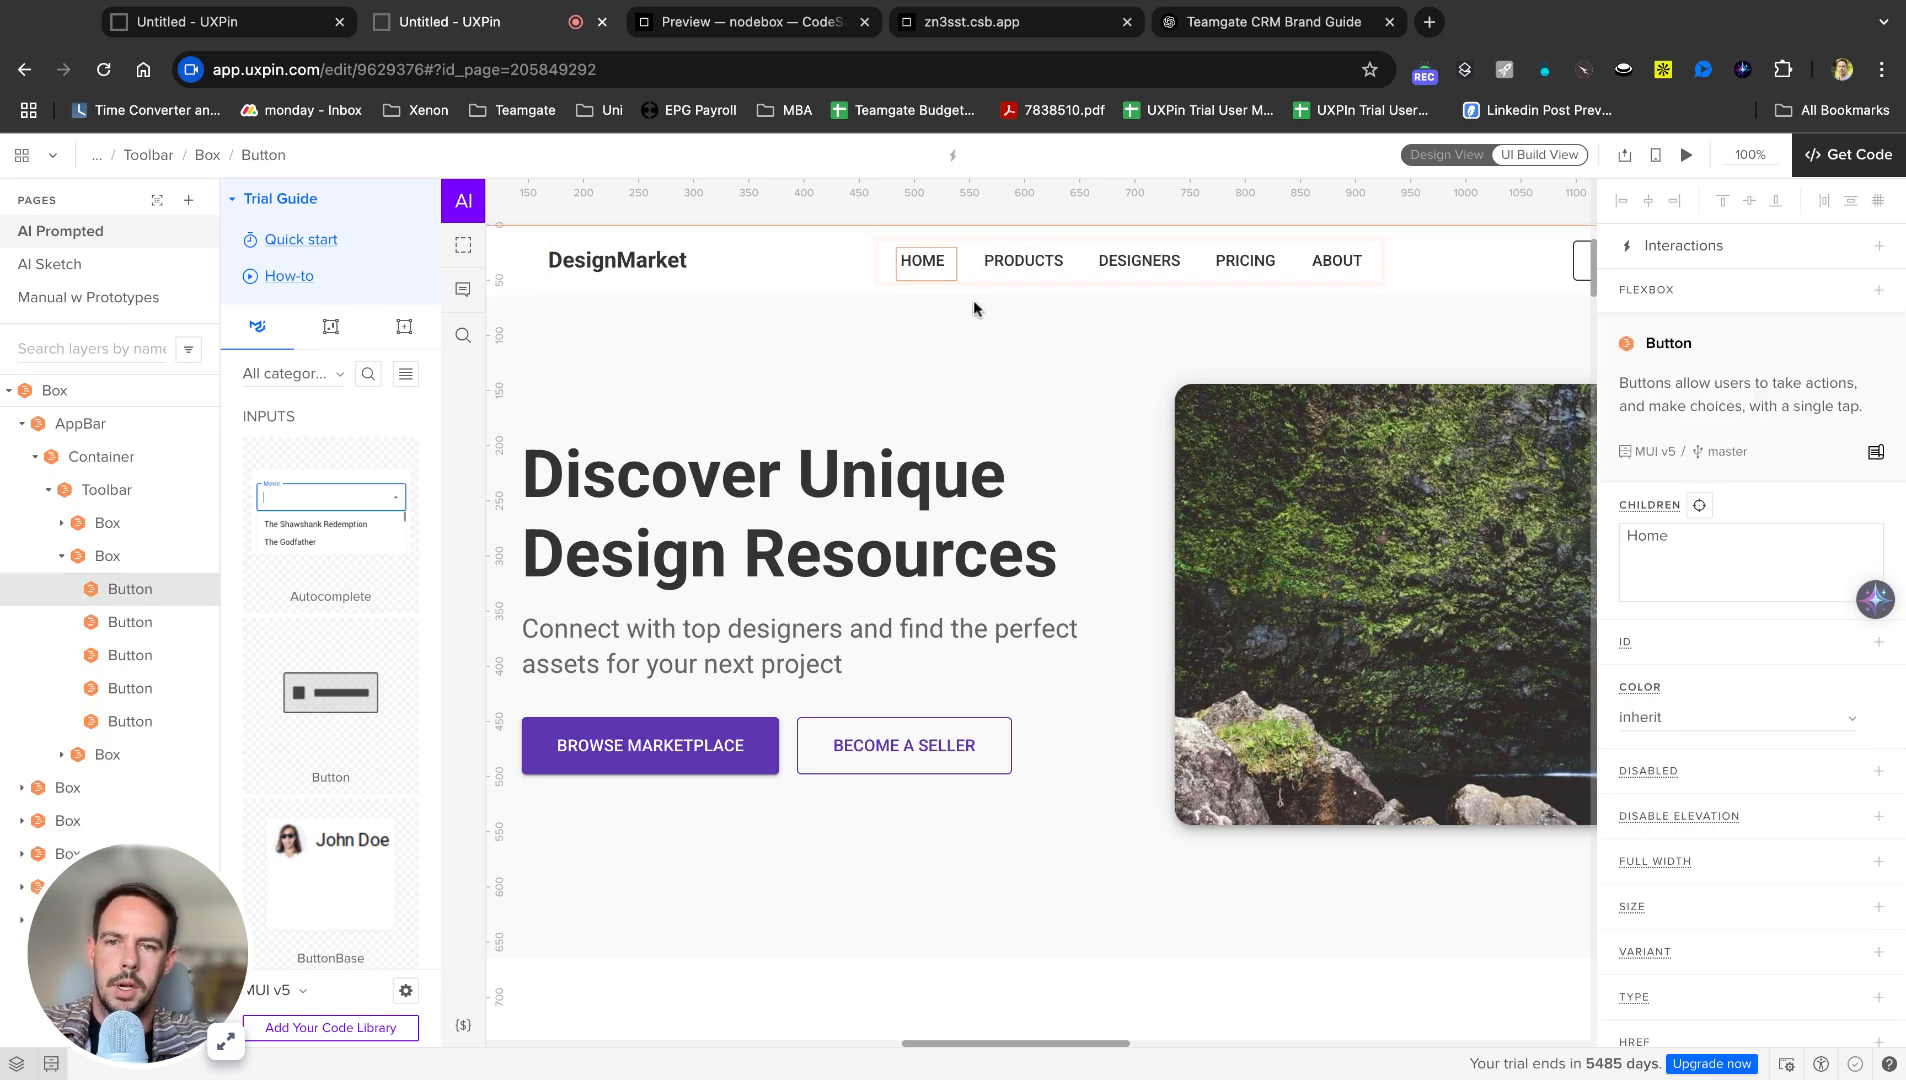
pyautogui.click(1053, 266)
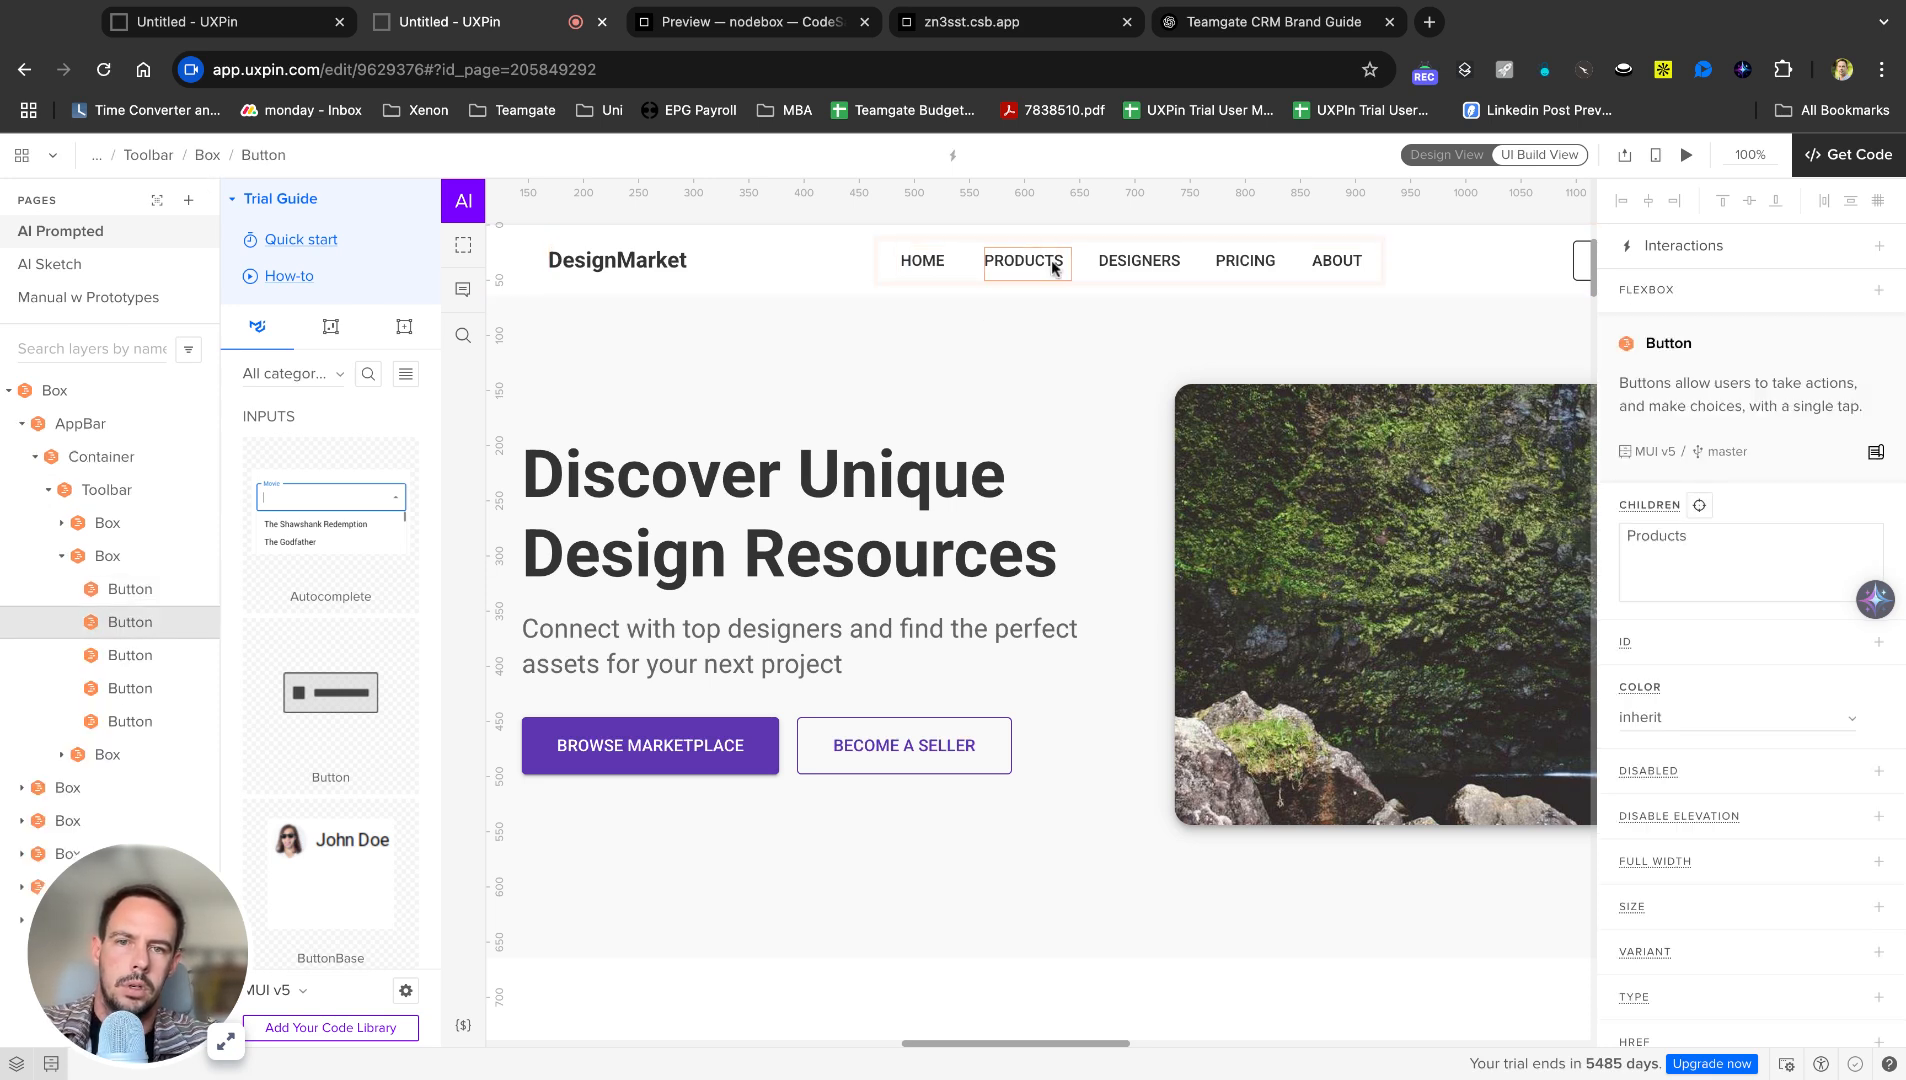
pyautogui.click(1250, 268)
# Change the text of the About button in the header navigation to Blog.
pyautogui.click(1348, 276)
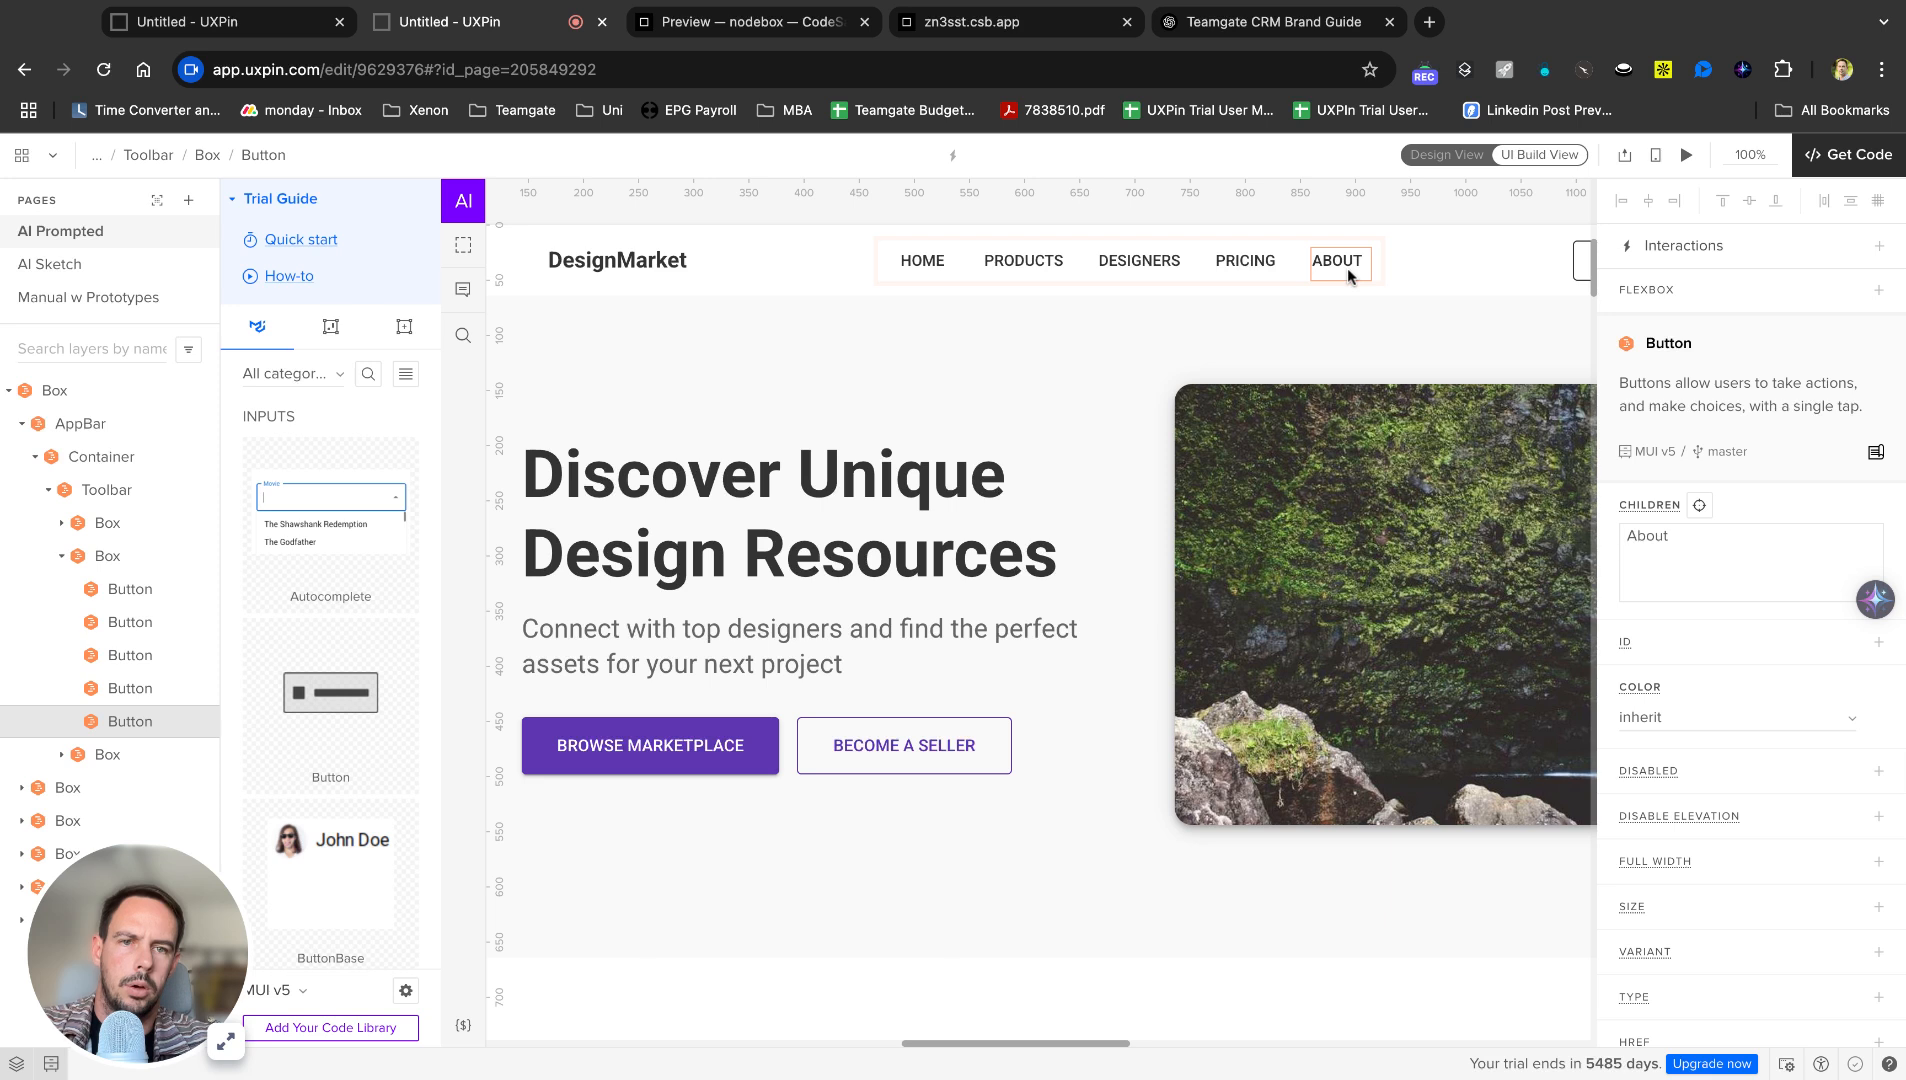
pyautogui.click(1685, 555)
pyautogui.hotkey('ctrl', 'a')
pyautogui.write('B')
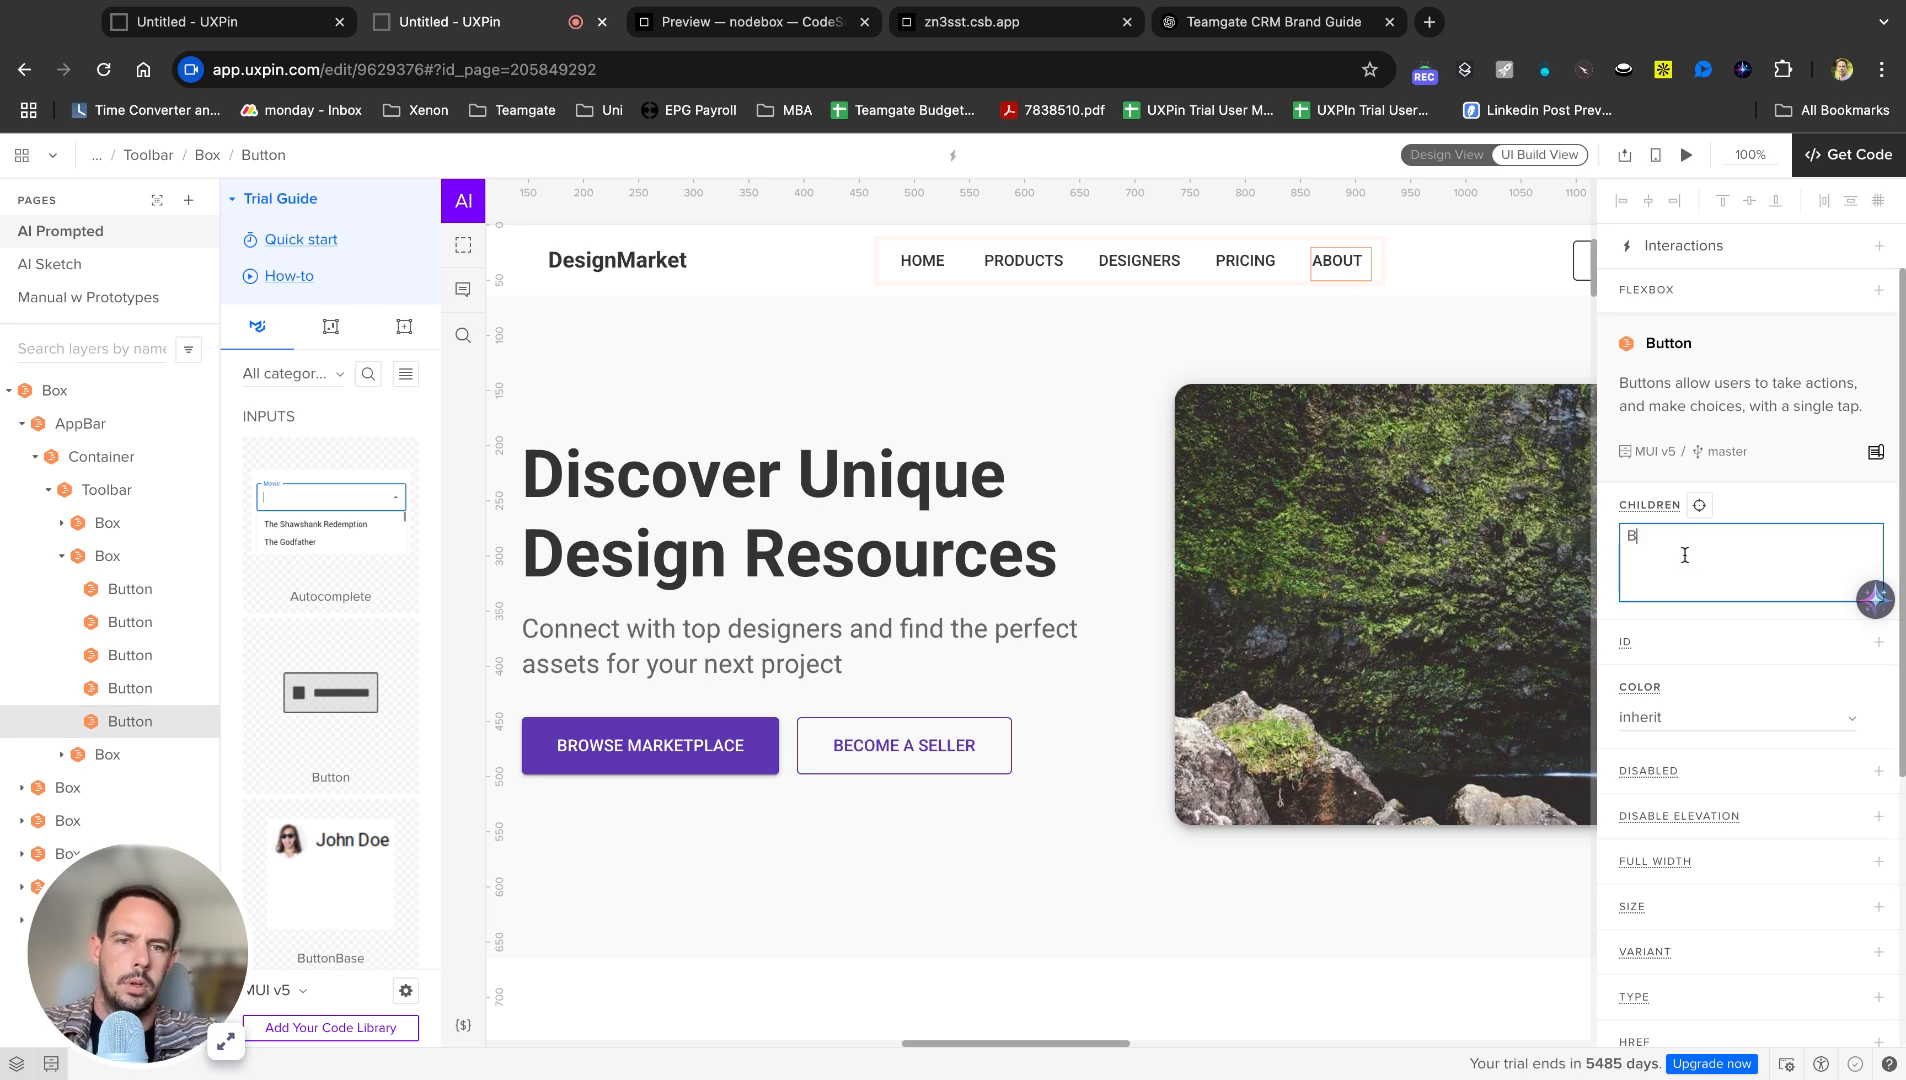
pyautogui.click(1298, 316)
pyautogui.hscroll(2, 1155, 430)
pyautogui.scroll(-10, 1155, 435)
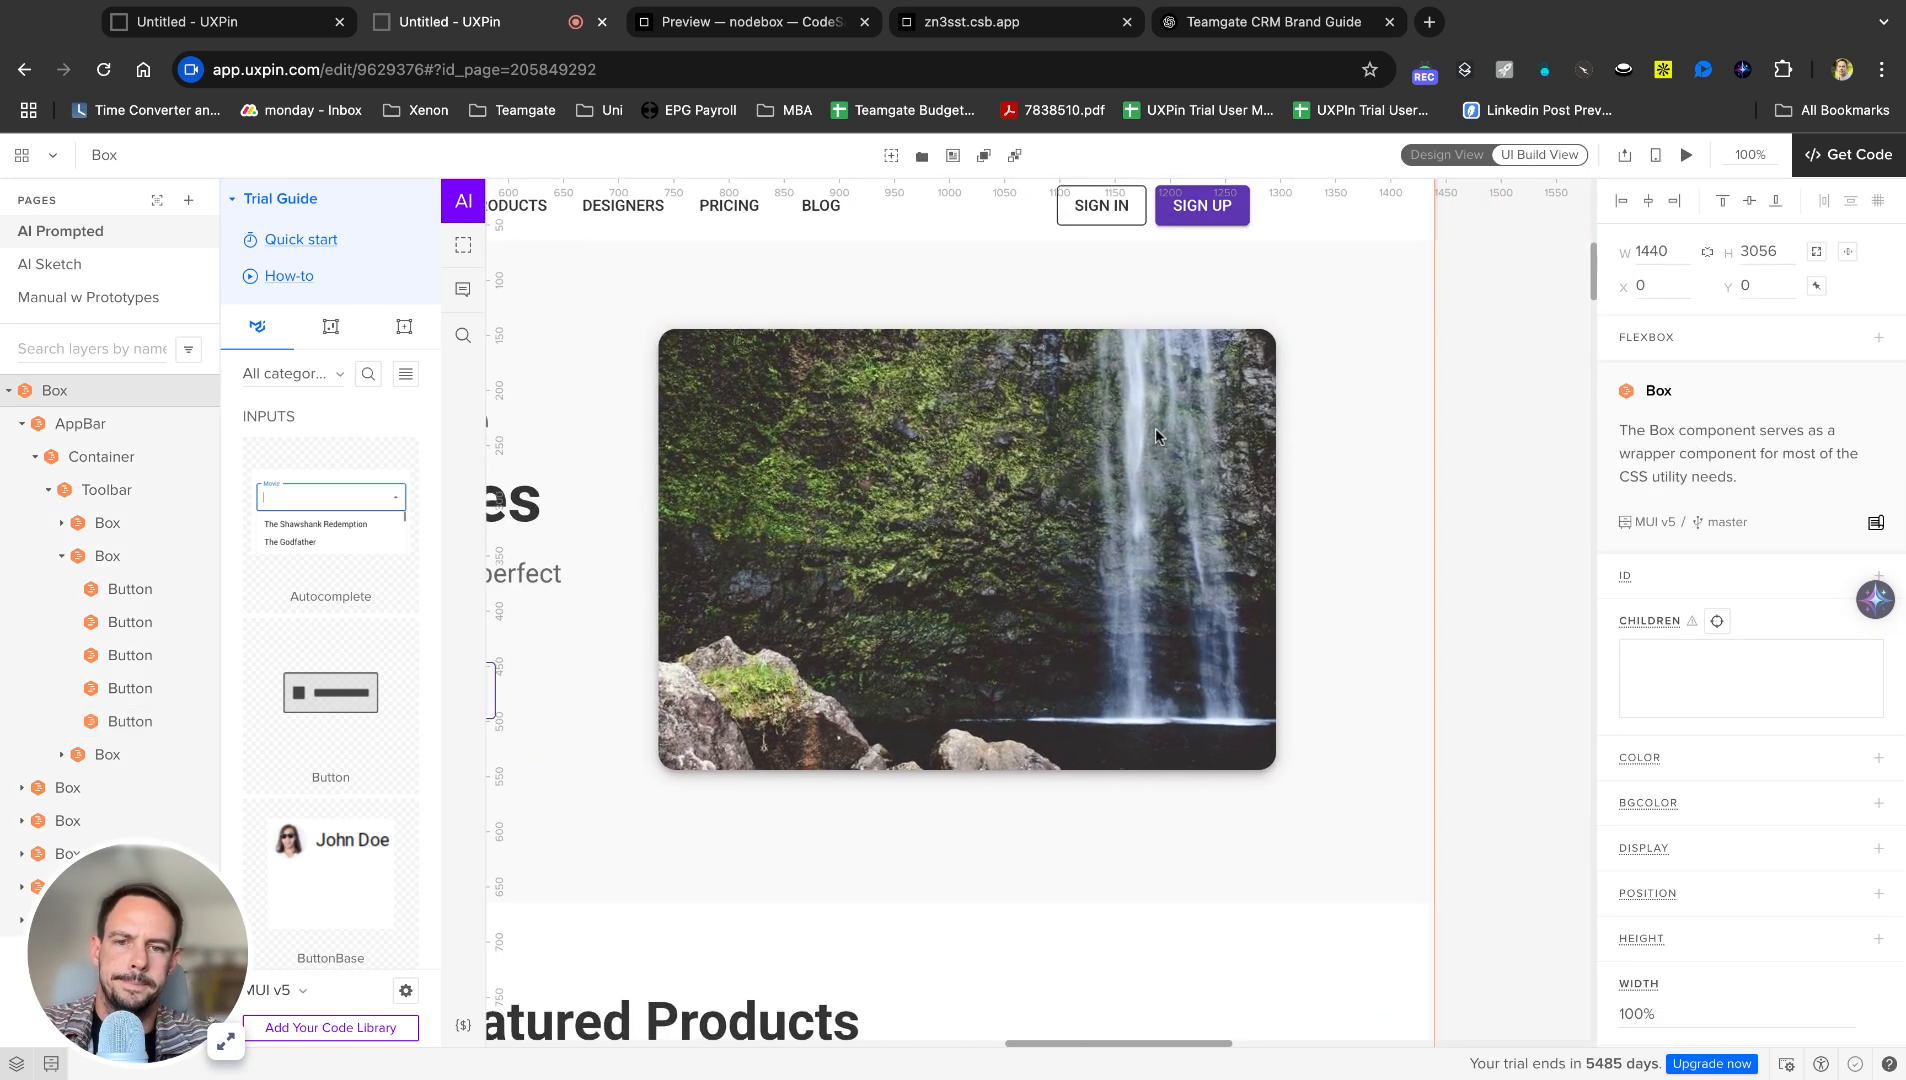
pyautogui.hscroll(-3, 1155, 435)
pyautogui.scroll(3, 1040, 610)
pyautogui.hscroll(-1, 1040, 610)
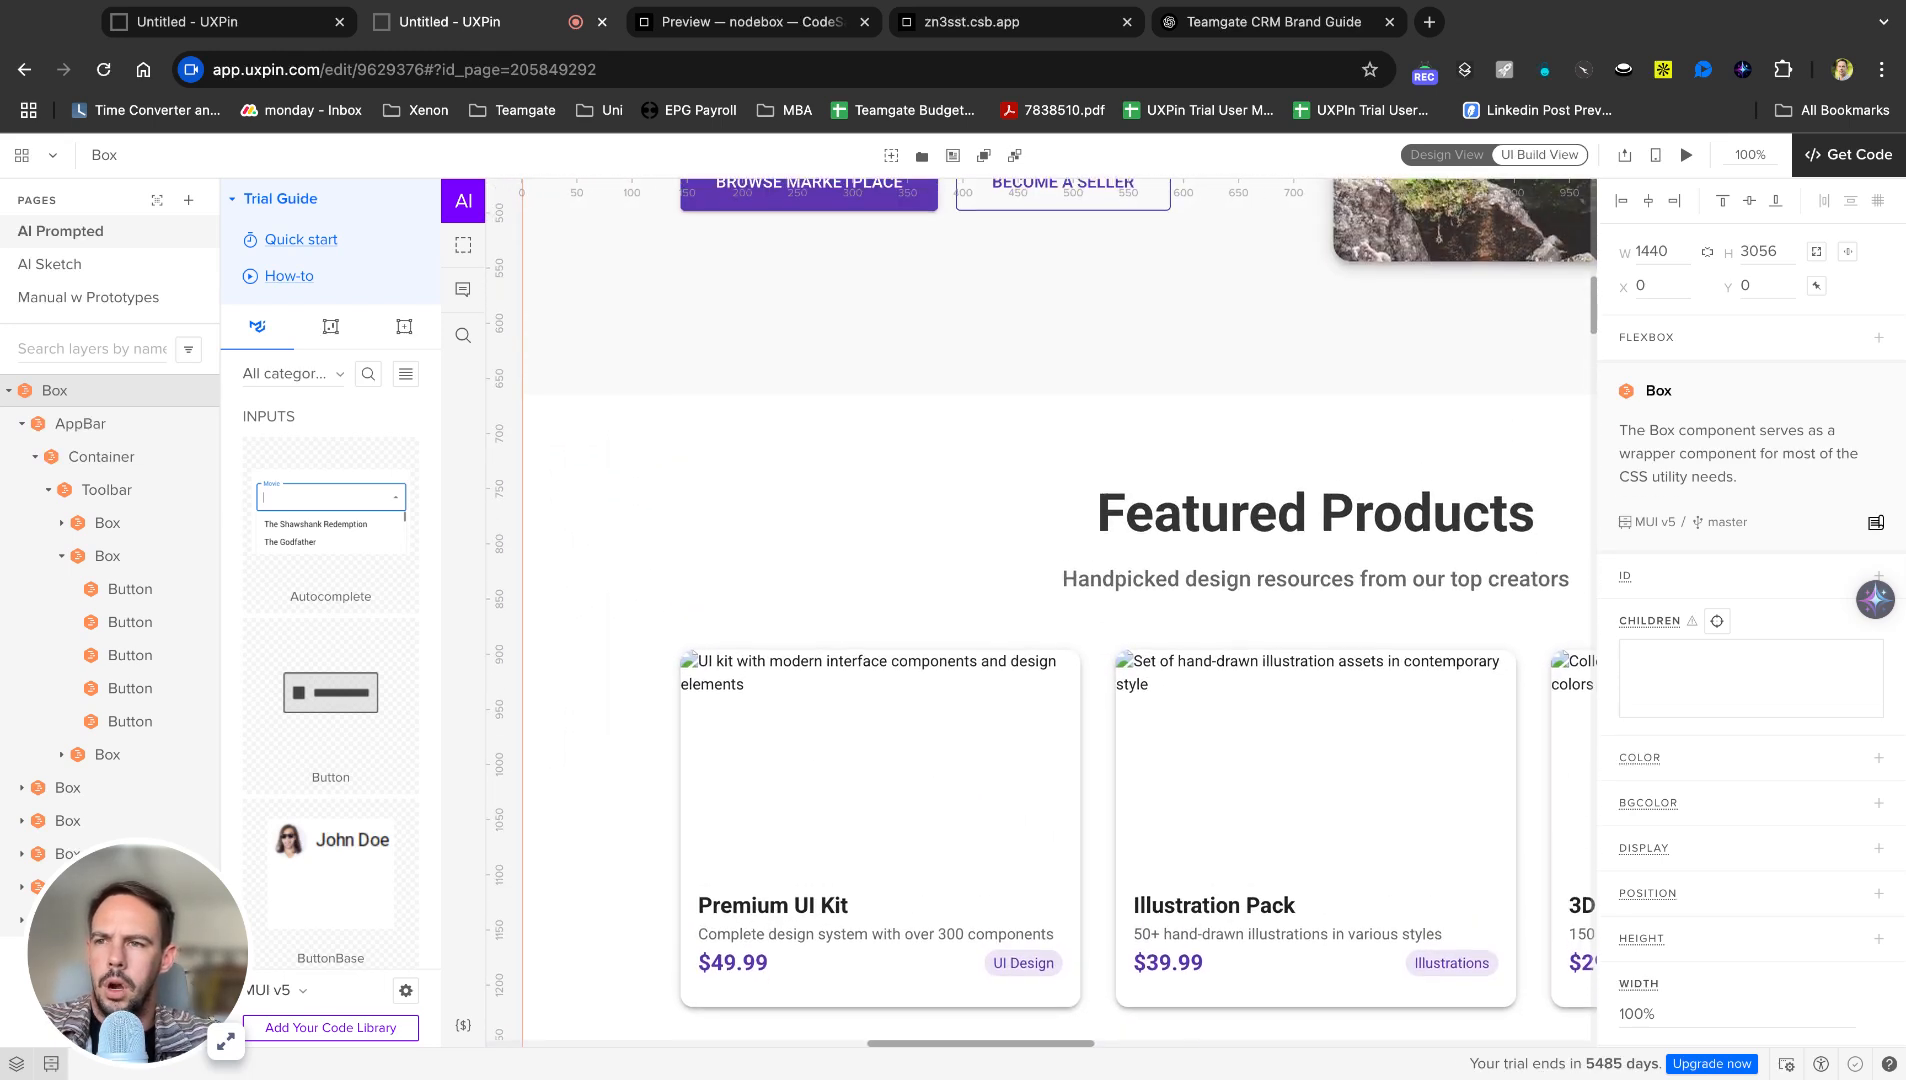
# Open the AI Sketch page, then switch to the ChatGPT marketplace layout guide and clear the message draft.
pyautogui.click(48, 266)
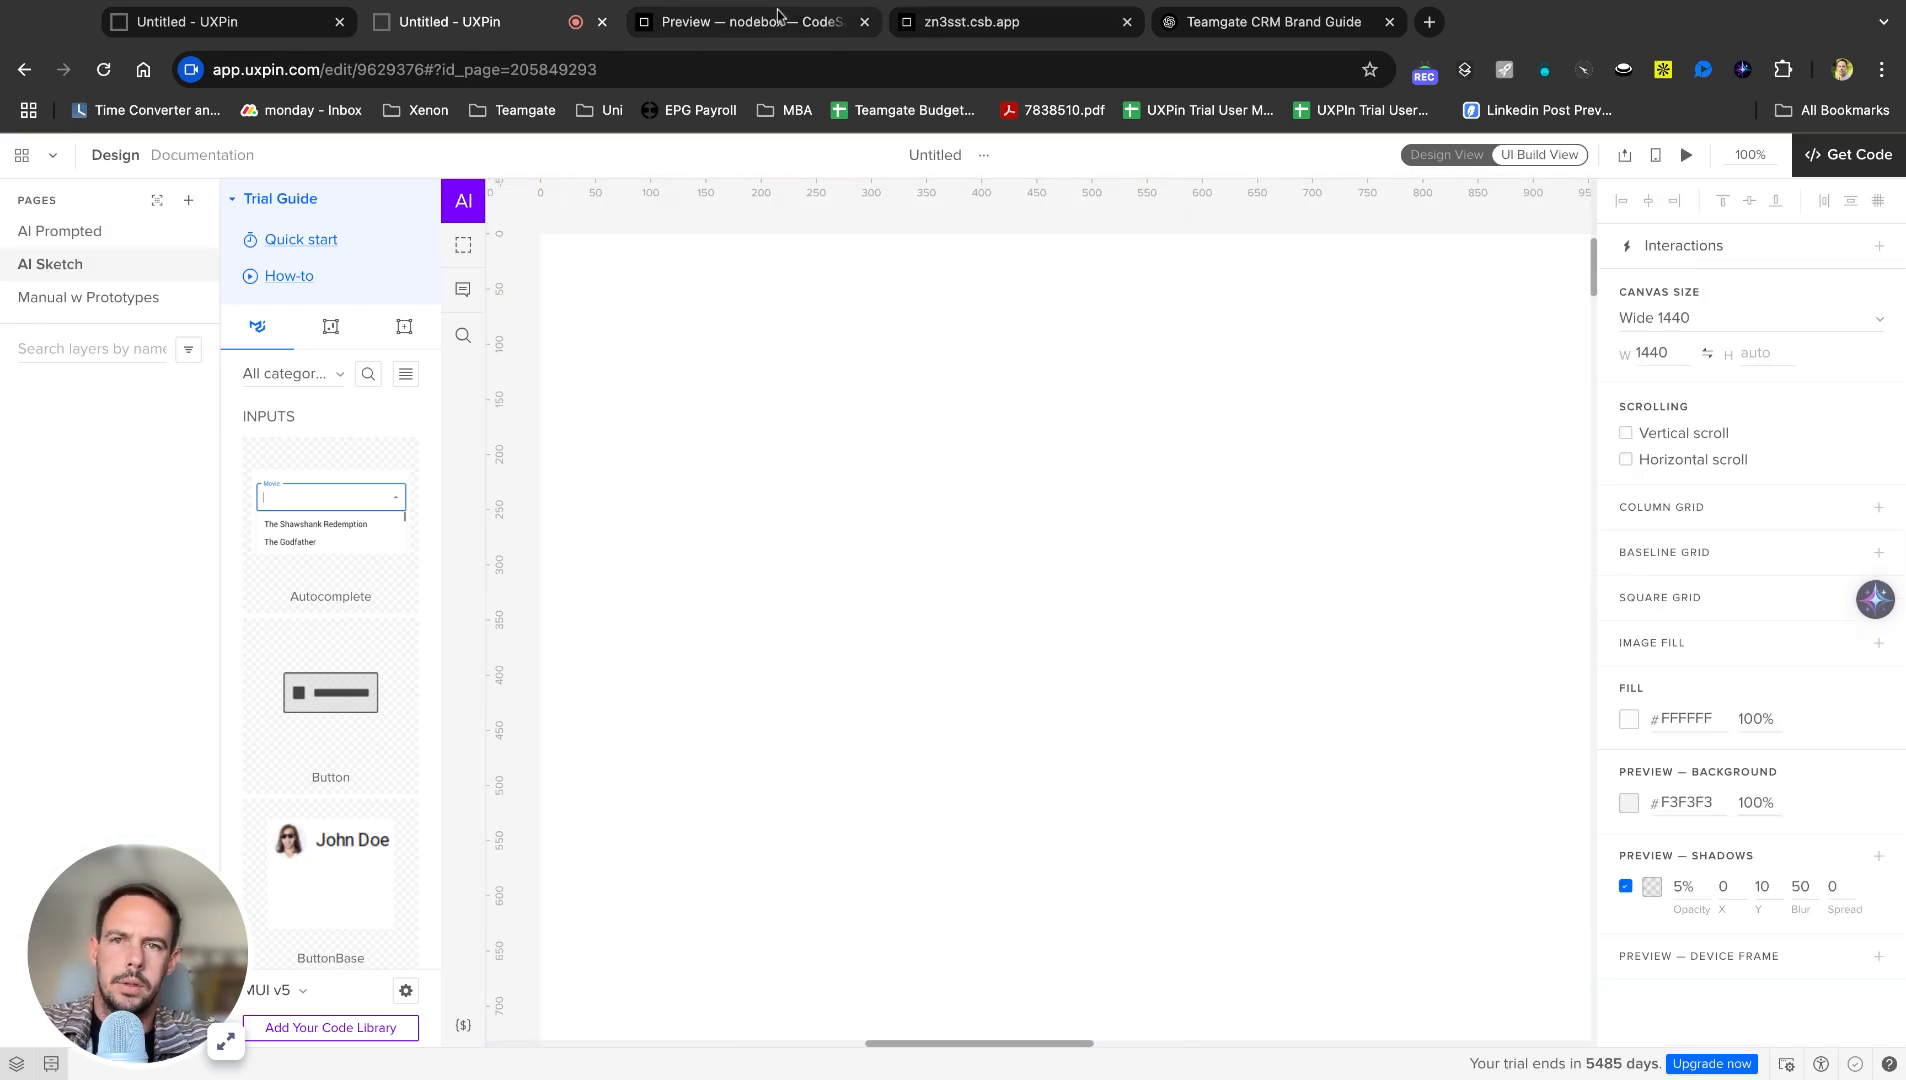
pyautogui.click(1268, 21)
pyautogui.click(849, 965)
pyautogui.press('super+a')
pyautogui.press('BackSpace')
pyautogui.scroll(-20, 640, 500)
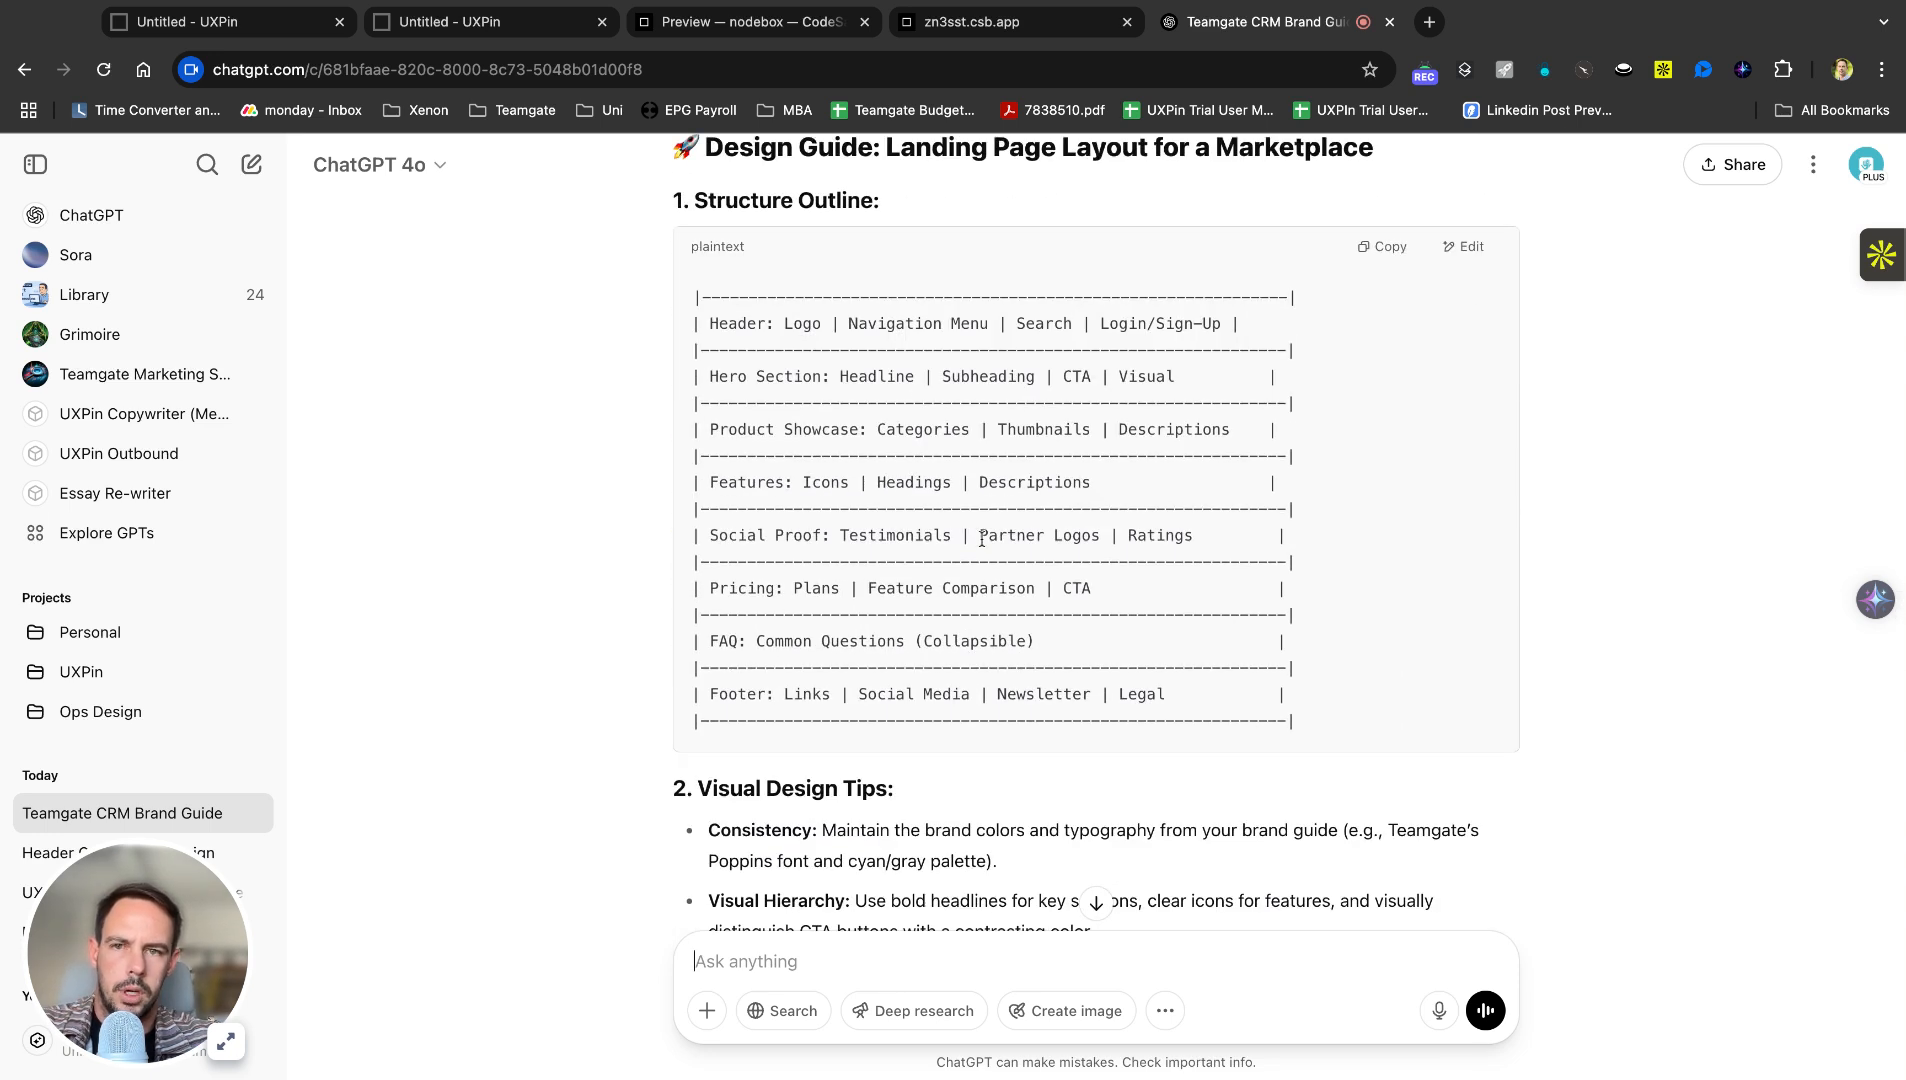
# Ask ChatGPT "can you provide a rough sketch of what the landing page website would look like".
pyautogui.scroll(-1, 963, 475)
pyautogui.write('can you provide a sk')
pyautogui.write('et')
pyautogui.press('BackSpace')
pyautogui.press('BackSpace')
pyautogui.press('BackSpace')
pyautogui.press('BackSpace')
pyautogui.write('rough skte')
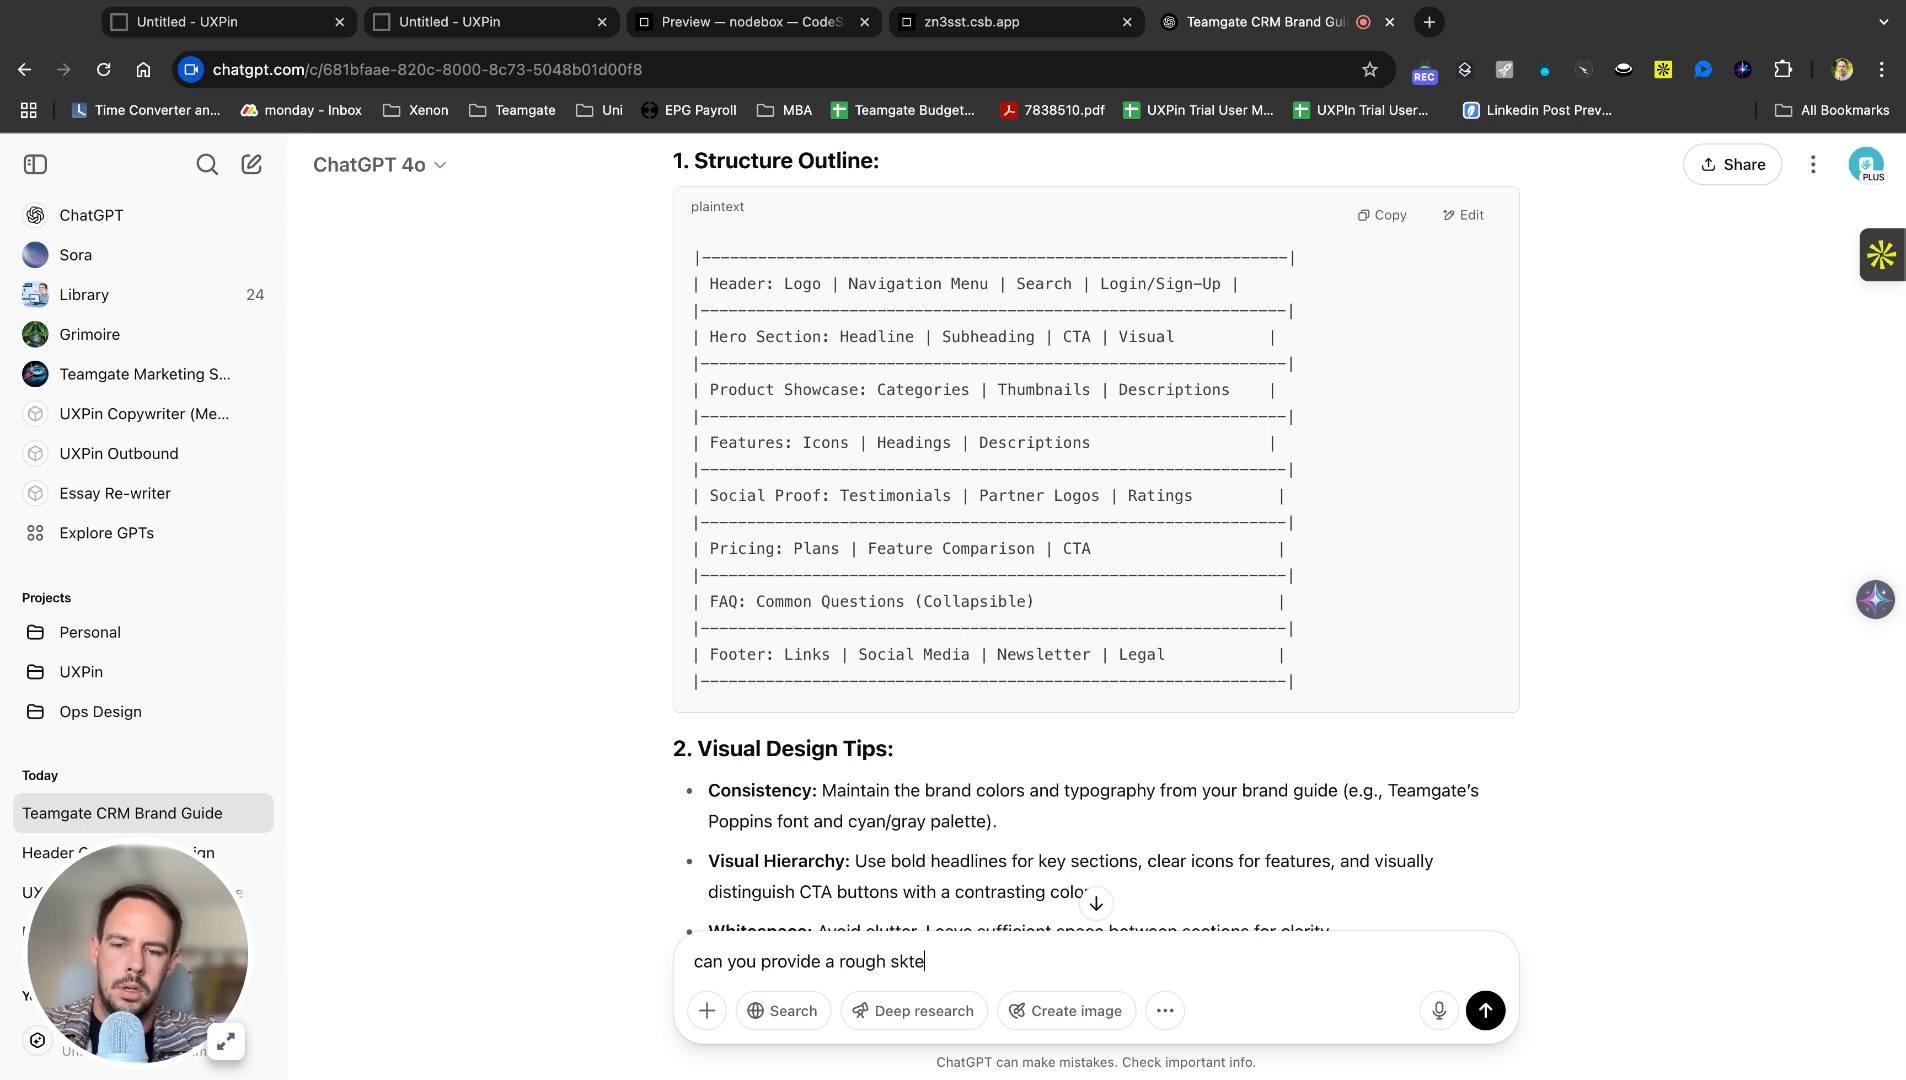
pyautogui.press('BackSpace')
pyautogui.press('BackSpace')
pyautogui.write('etch of what the we')
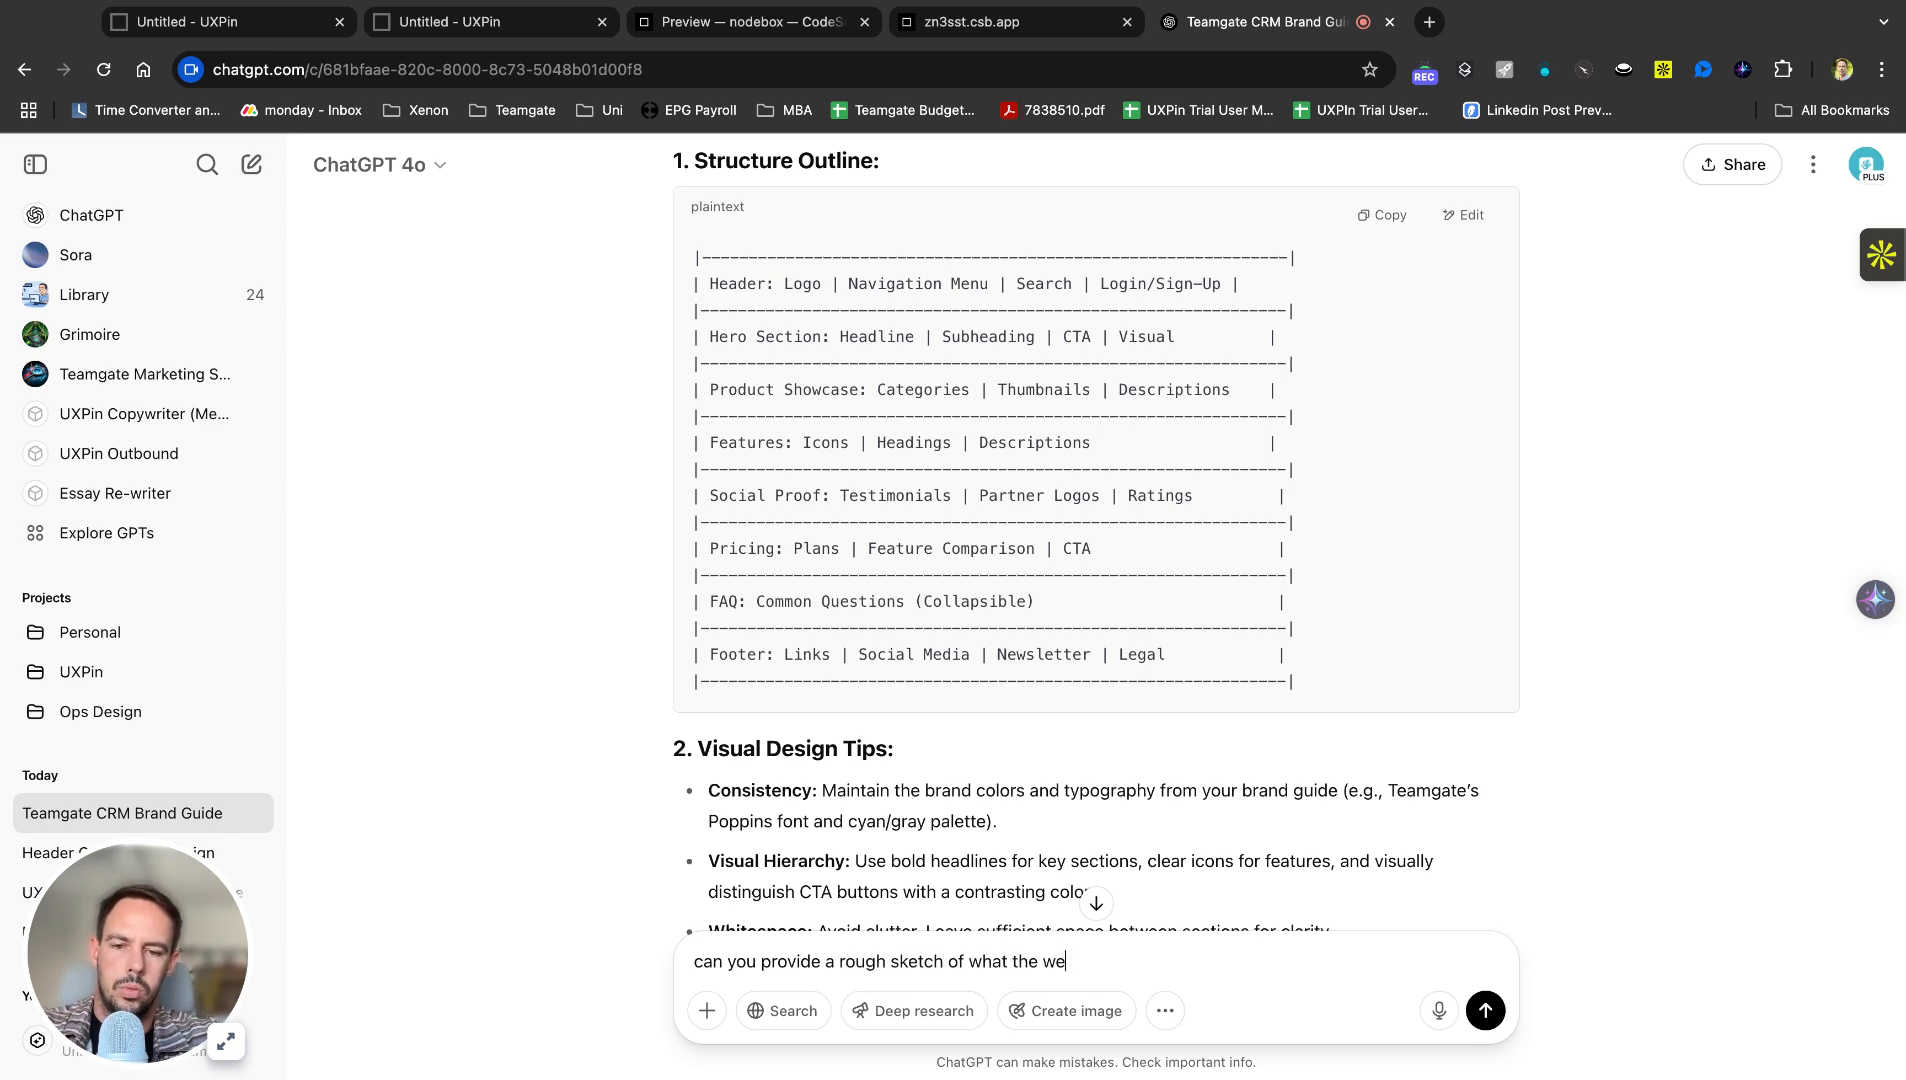
pyautogui.press('BackSpace')
pyautogui.press('BackSpace')
pyautogui.write('landing page websi')
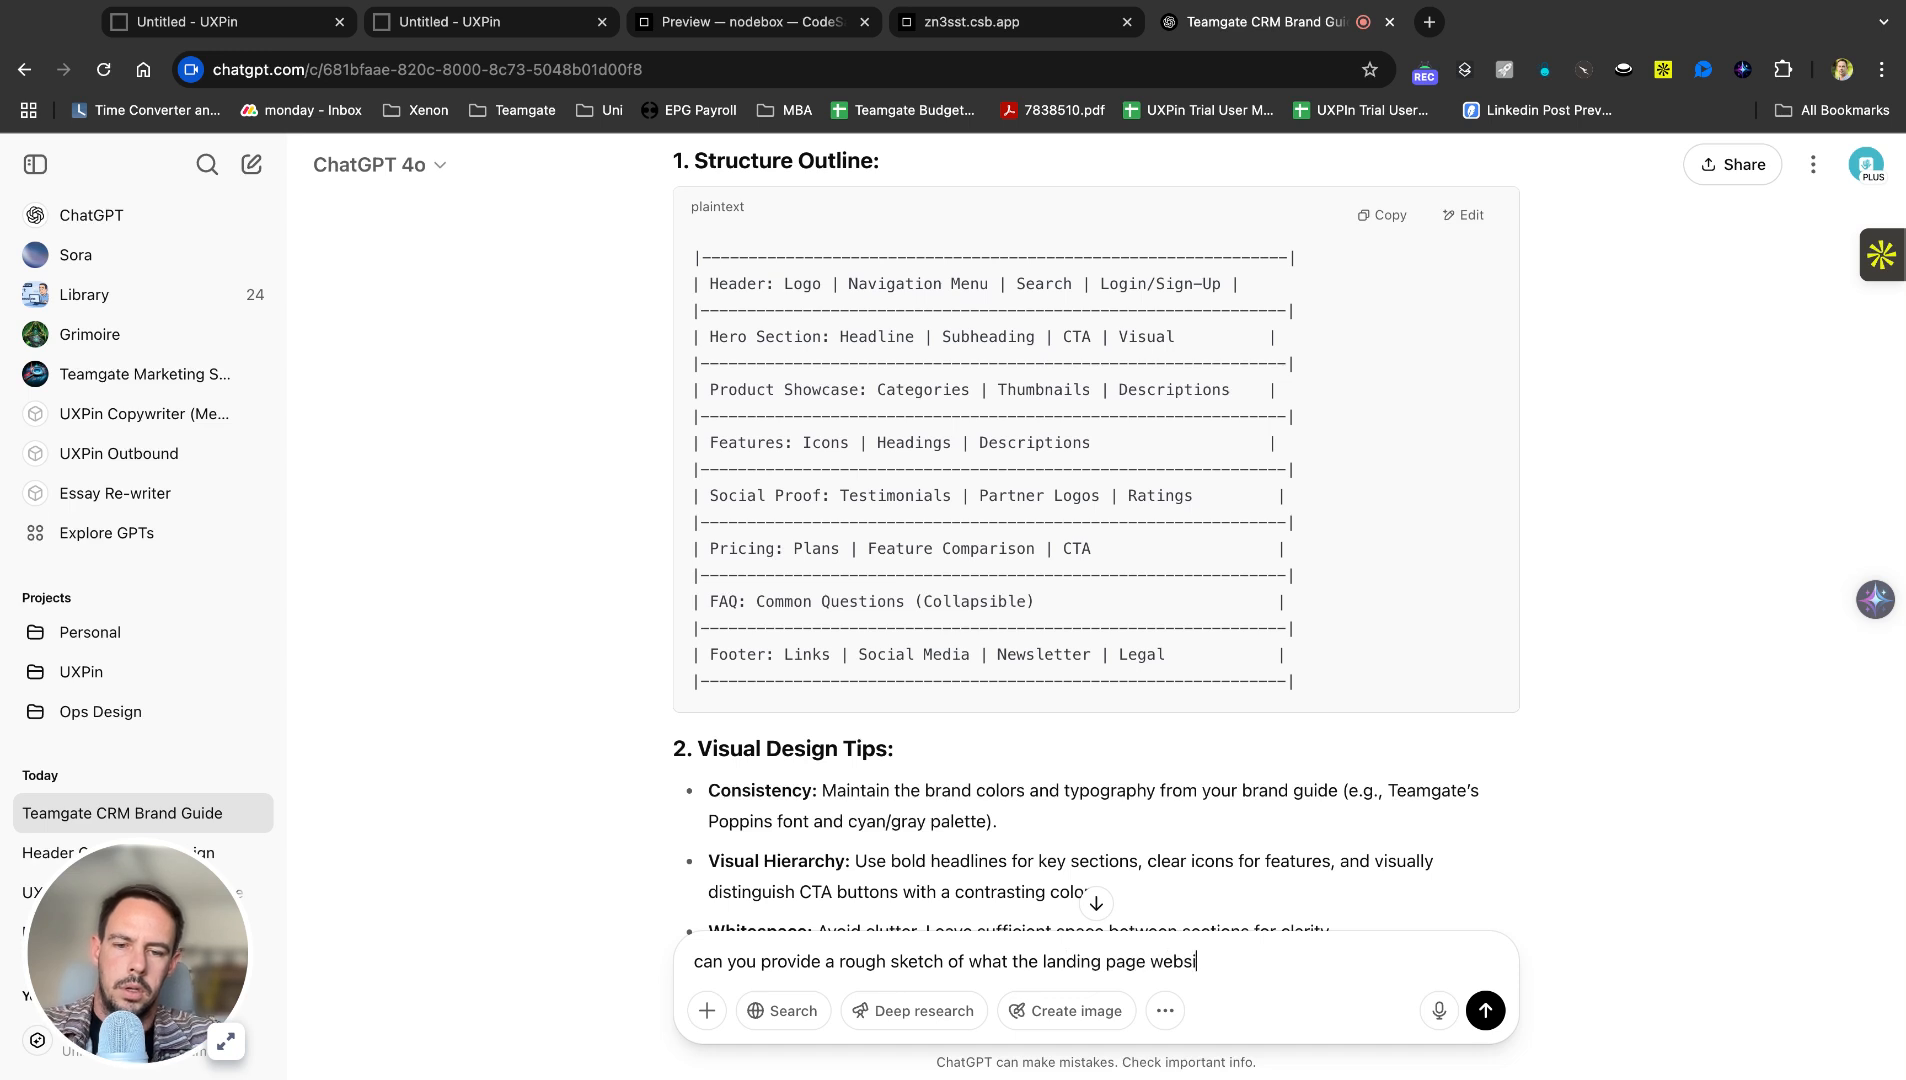
pyautogui.write('te would look like')
pyautogui.press('Return')
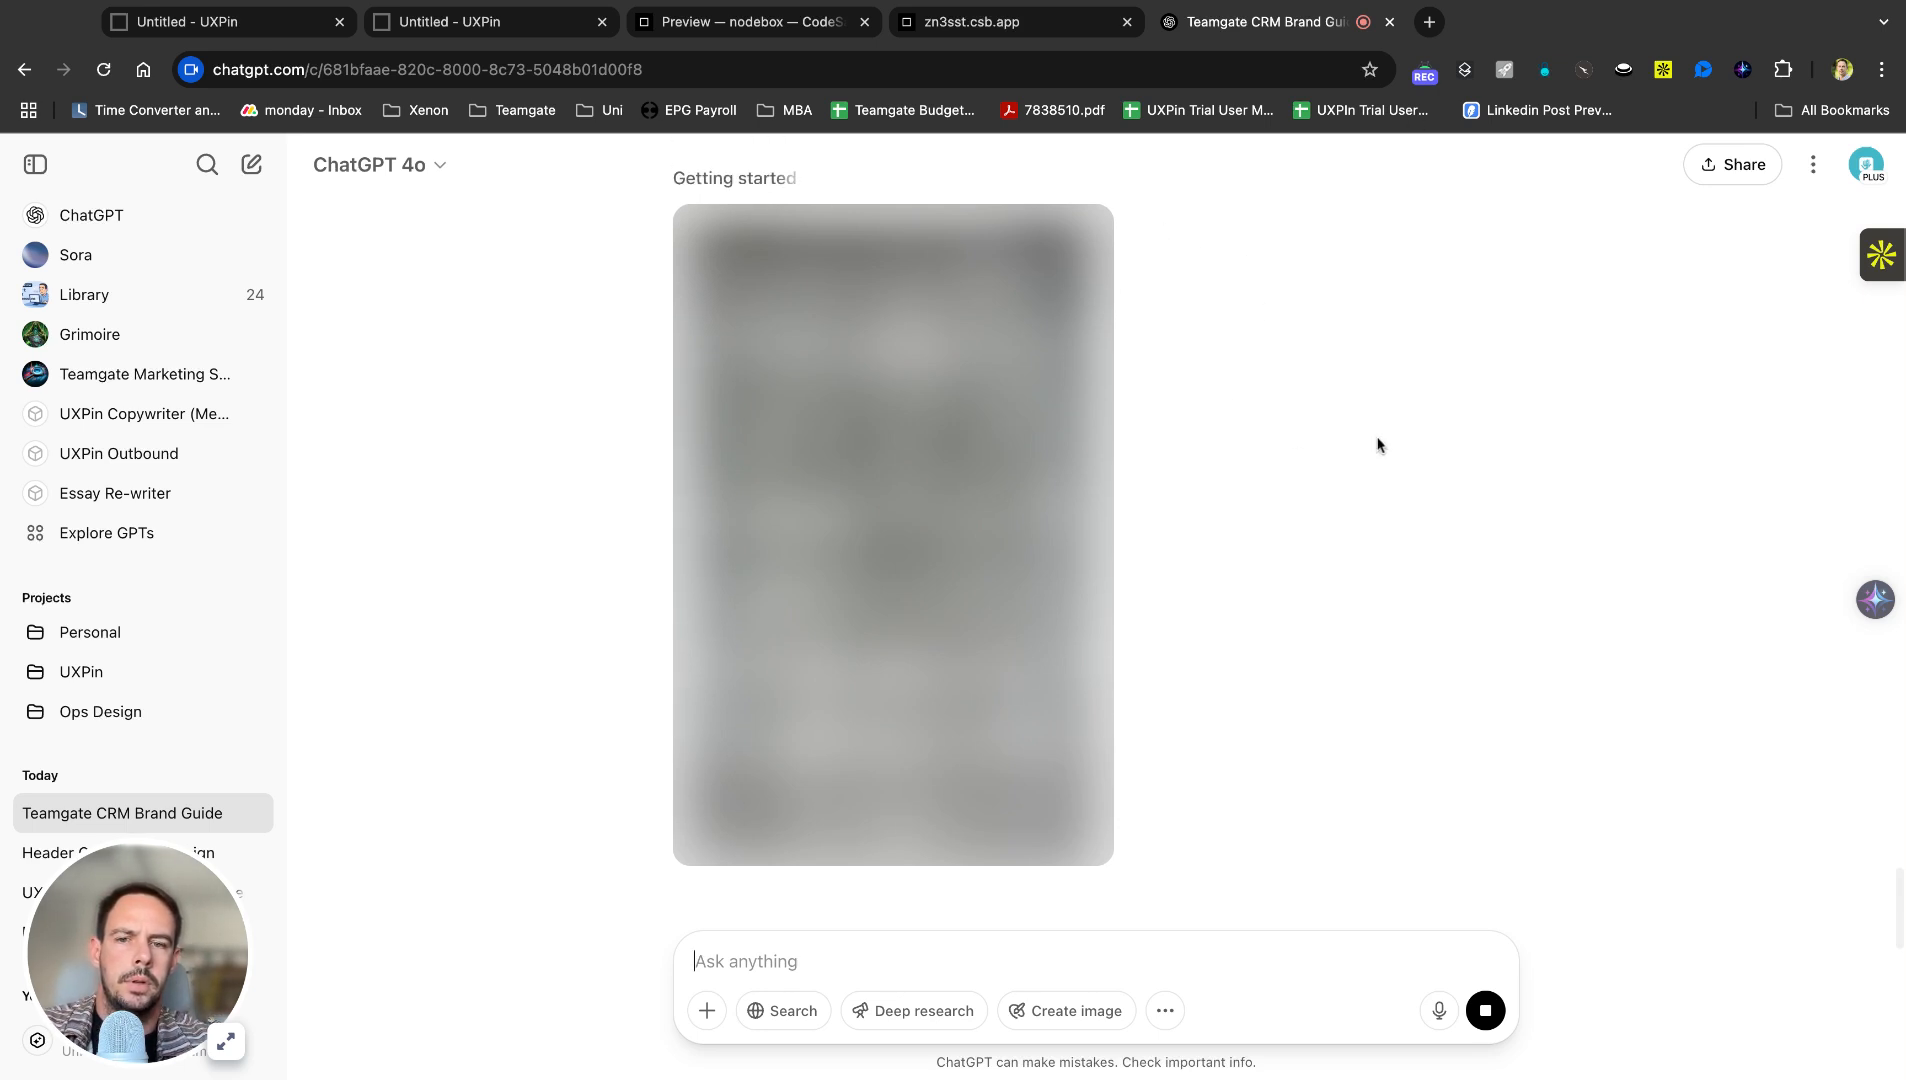
# Copy the Color Palette section with its primary and secondary colors from the Teamgate CRM brand guide analysis in the conversation.
pyautogui.scroll(1, 1096, 540)
pyautogui.scroll(-1, 1096, 540)
pyautogui.scroll(10, 1096, 540)
pyautogui.scroll(-10, 1356, 414)
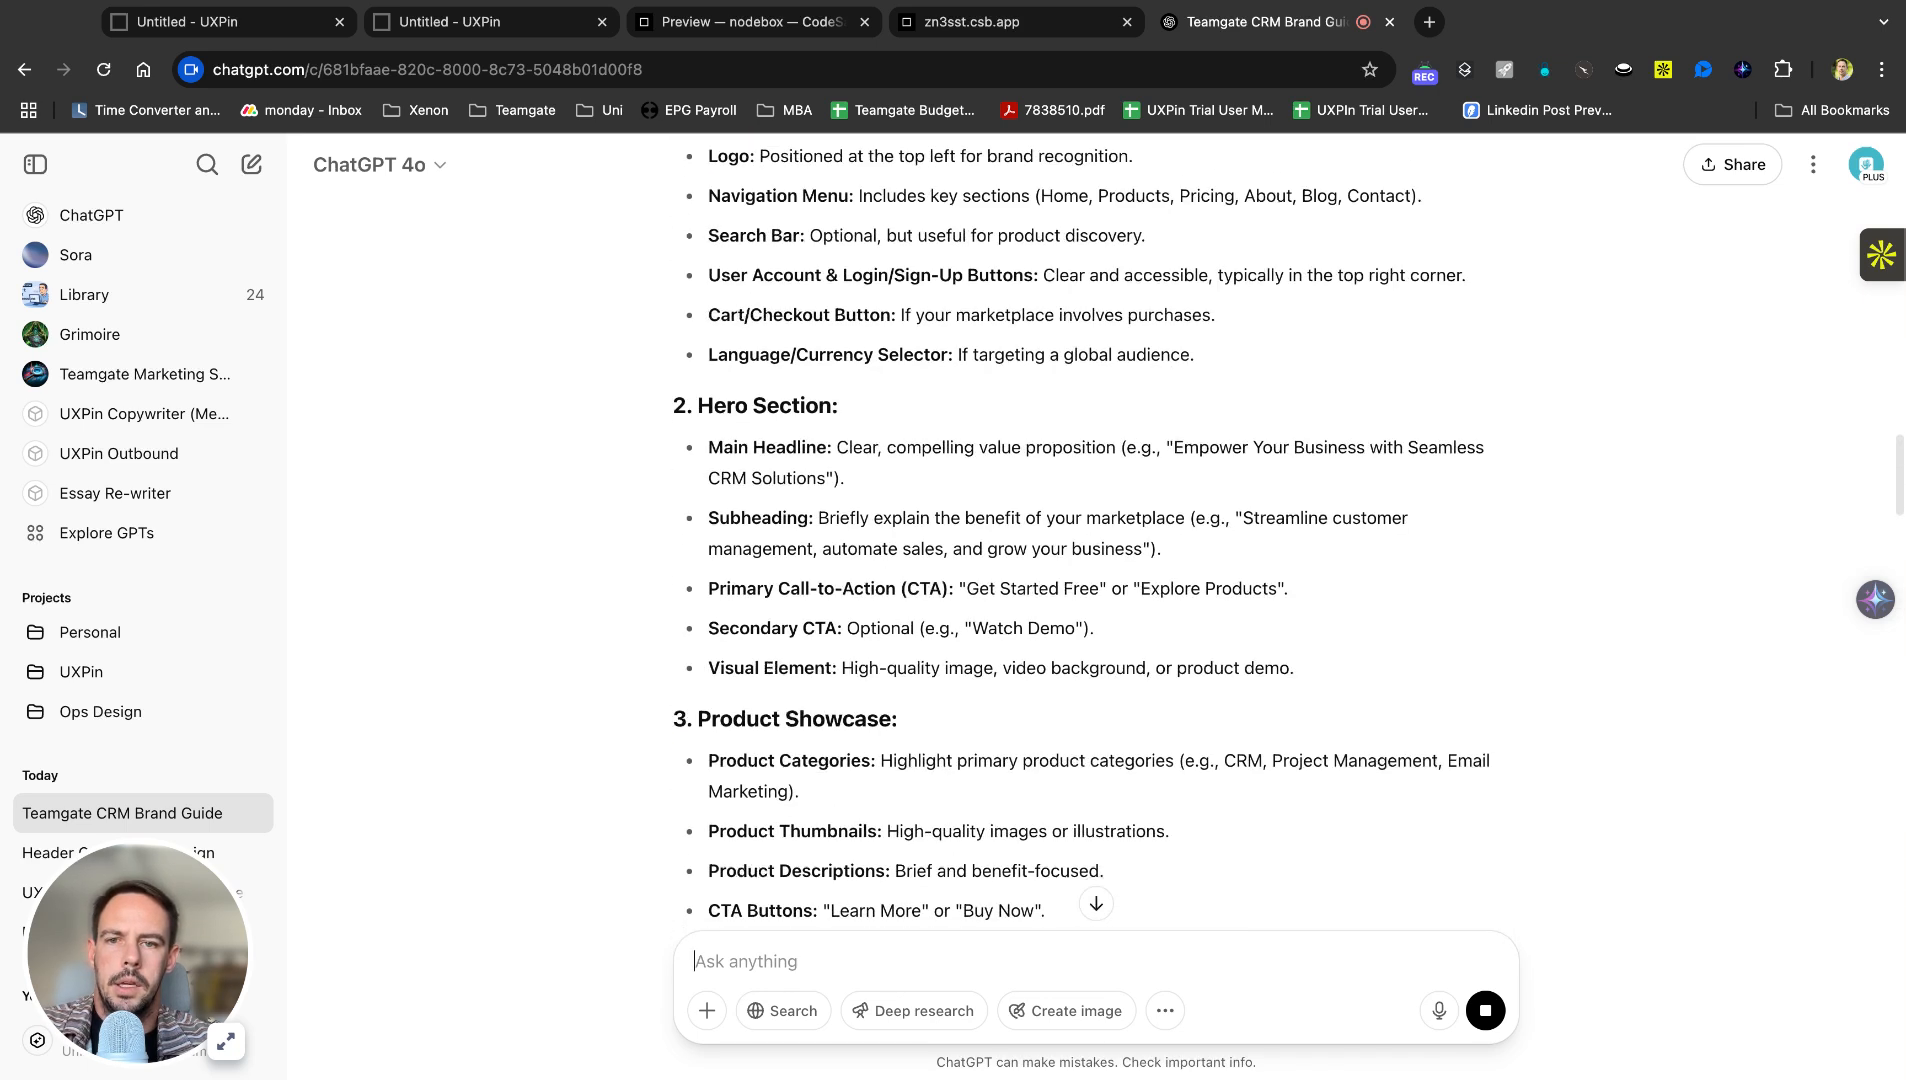
pyautogui.scroll(15, 1350, 400)
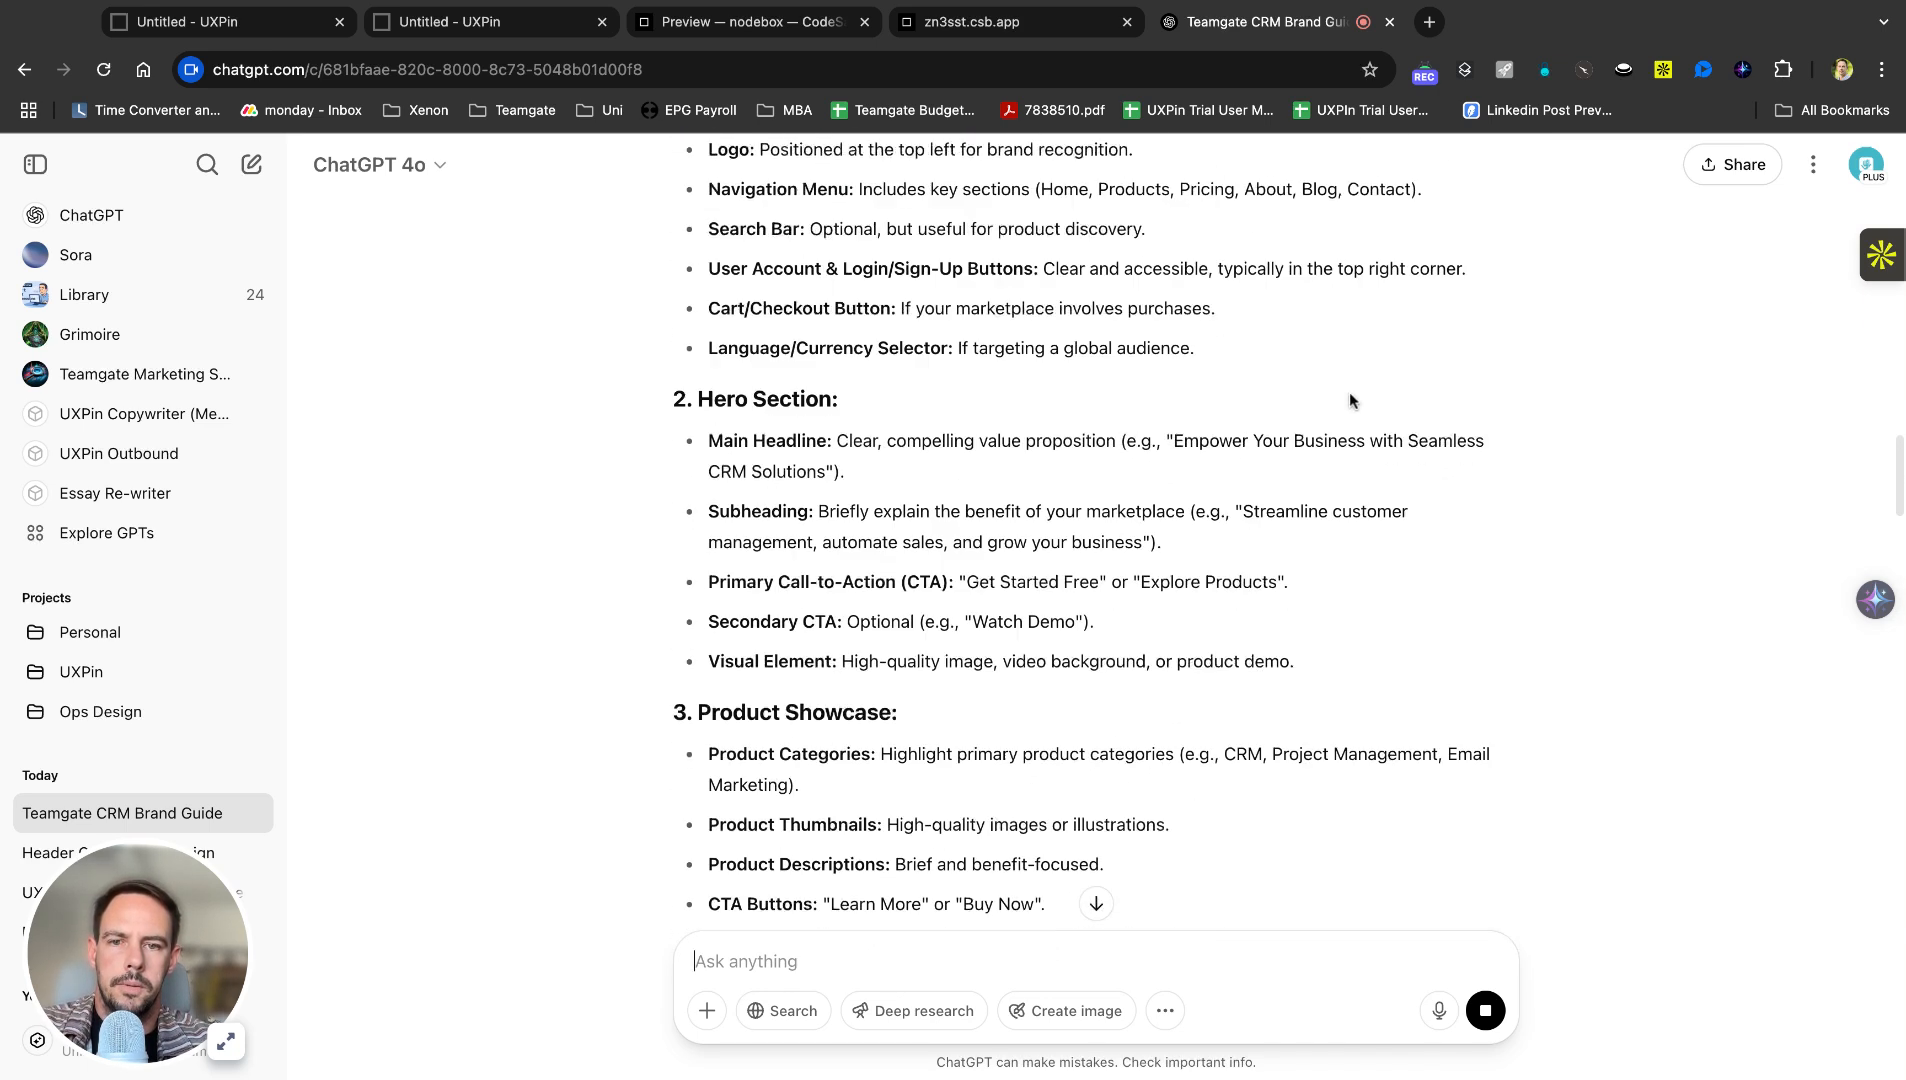
pyautogui.scroll(15, 1349, 400)
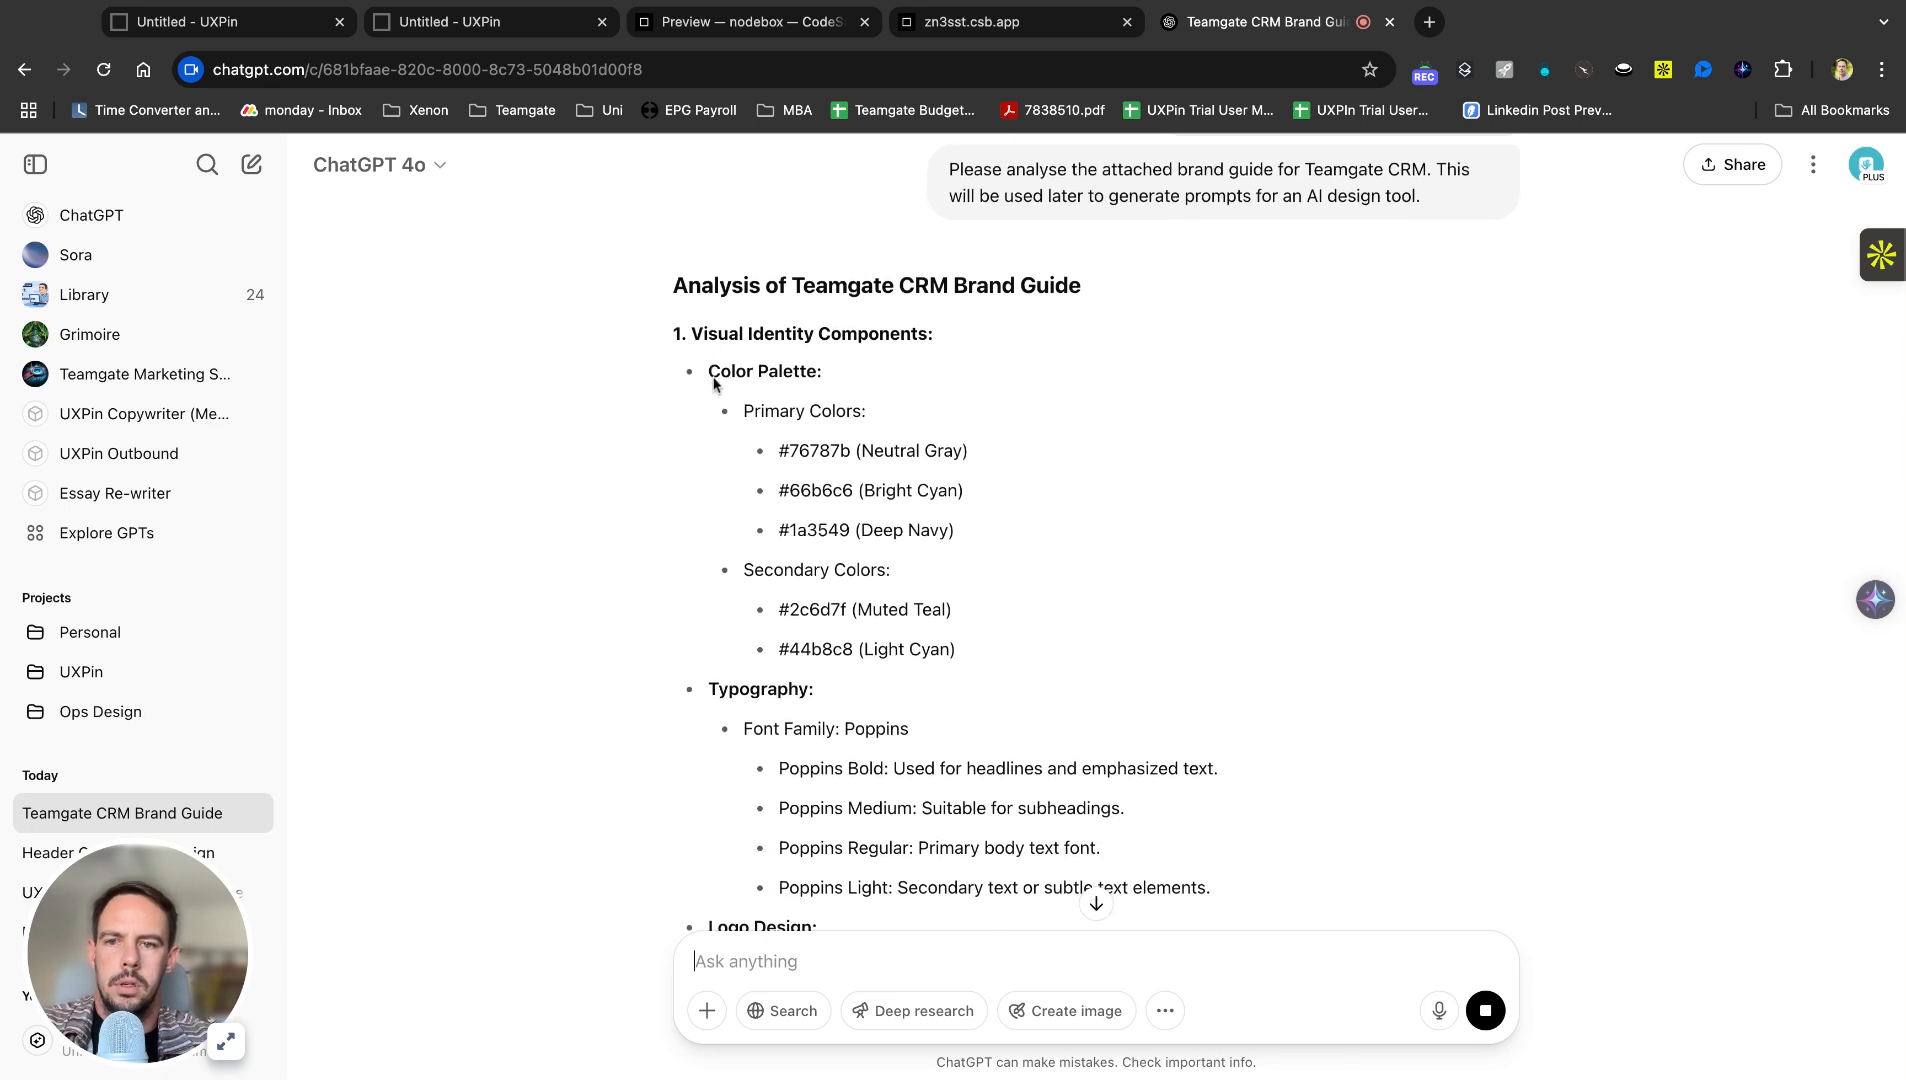
pyautogui.moveTo(713, 381); pyautogui.dragTo(800, 383)
pyautogui.click(728, 383)
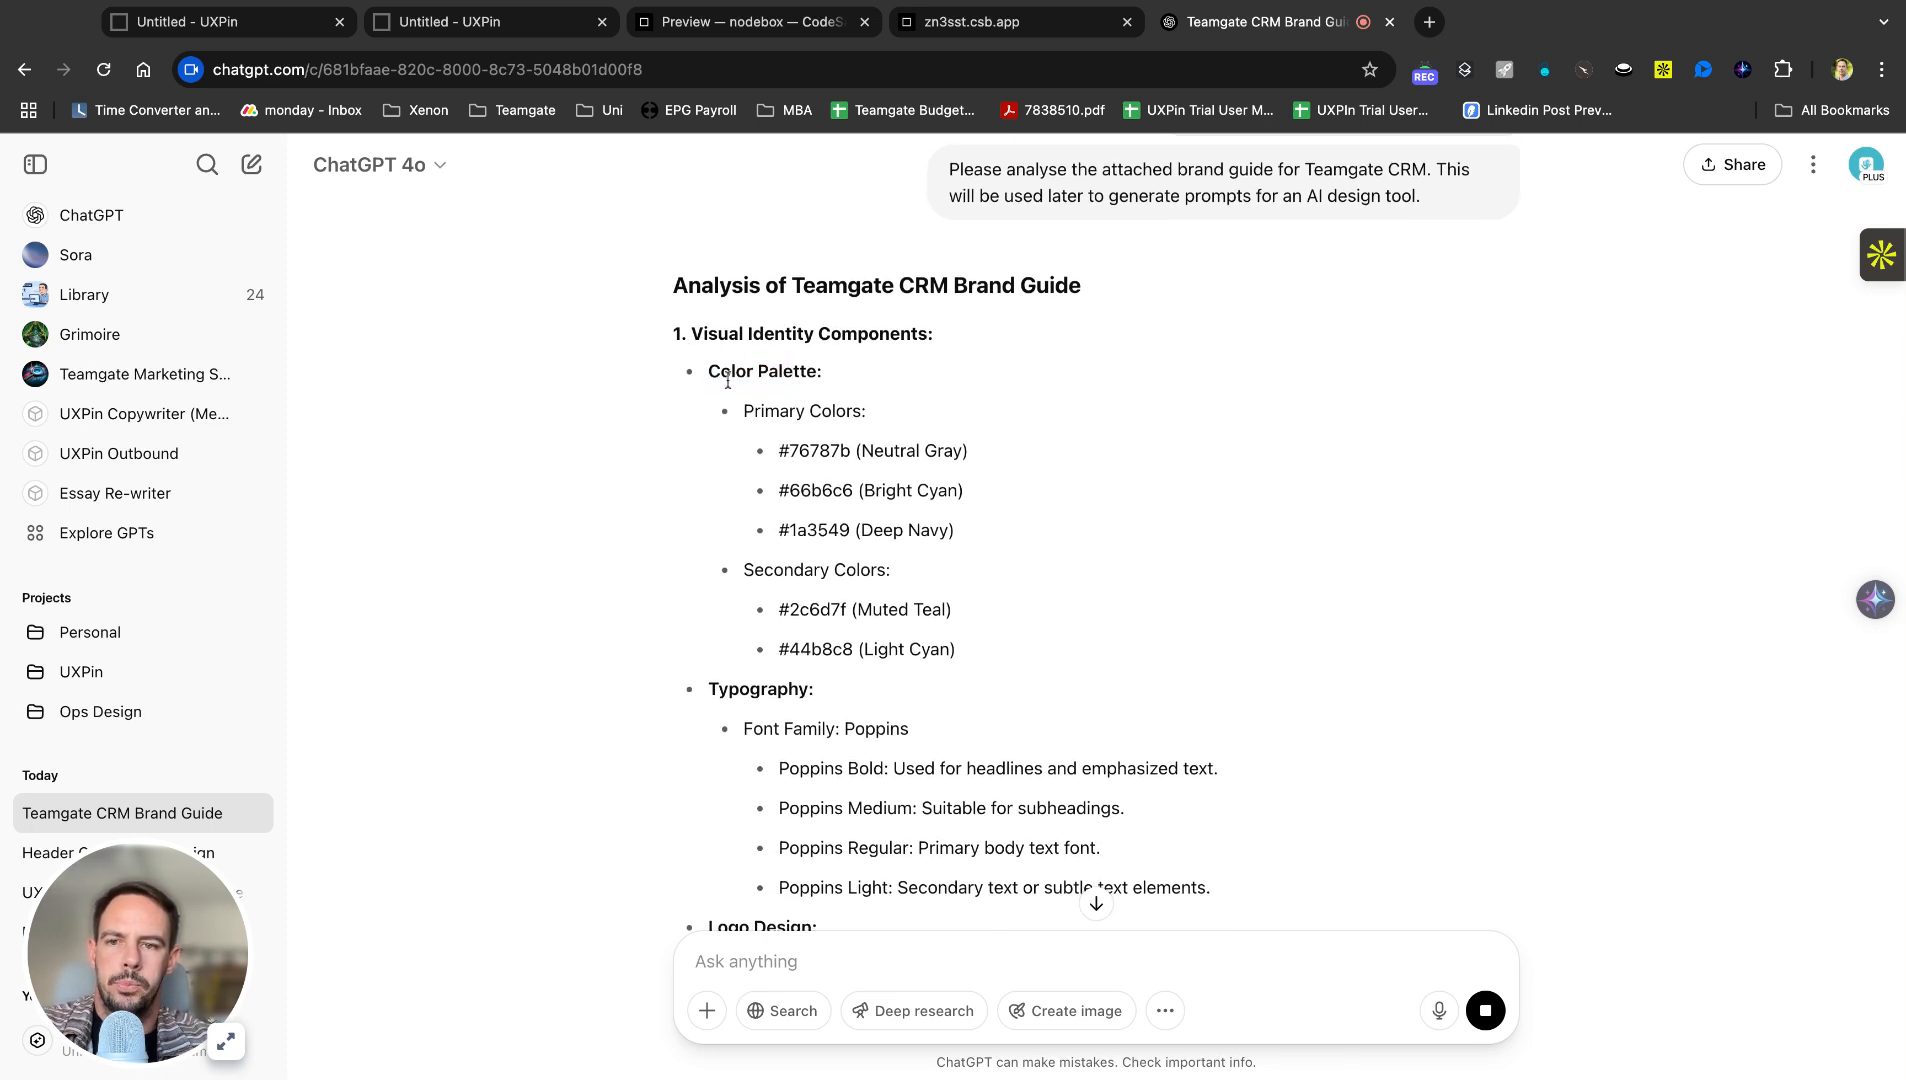
pyautogui.click(707, 376)
pyautogui.hotkey('shift', 'Down')
pyautogui.hotkey('shift', 'Down')
pyautogui.hotkey('shift', 'Down')
pyautogui.hotkey('shift', 'Down')
pyautogui.hotkey('shift', 'Down')
pyautogui.hotkey('shift', 'Down')
pyautogui.hotkey('shift', 'Down')
pyautogui.hotkey('shift', 'Down')
pyautogui.hotkey('shift', 'Down')
pyautogui.hotkey('shift', 'Down')
pyautogui.hotkey('shift', 'Down')
pyautogui.hotkey('shift', 'Down')
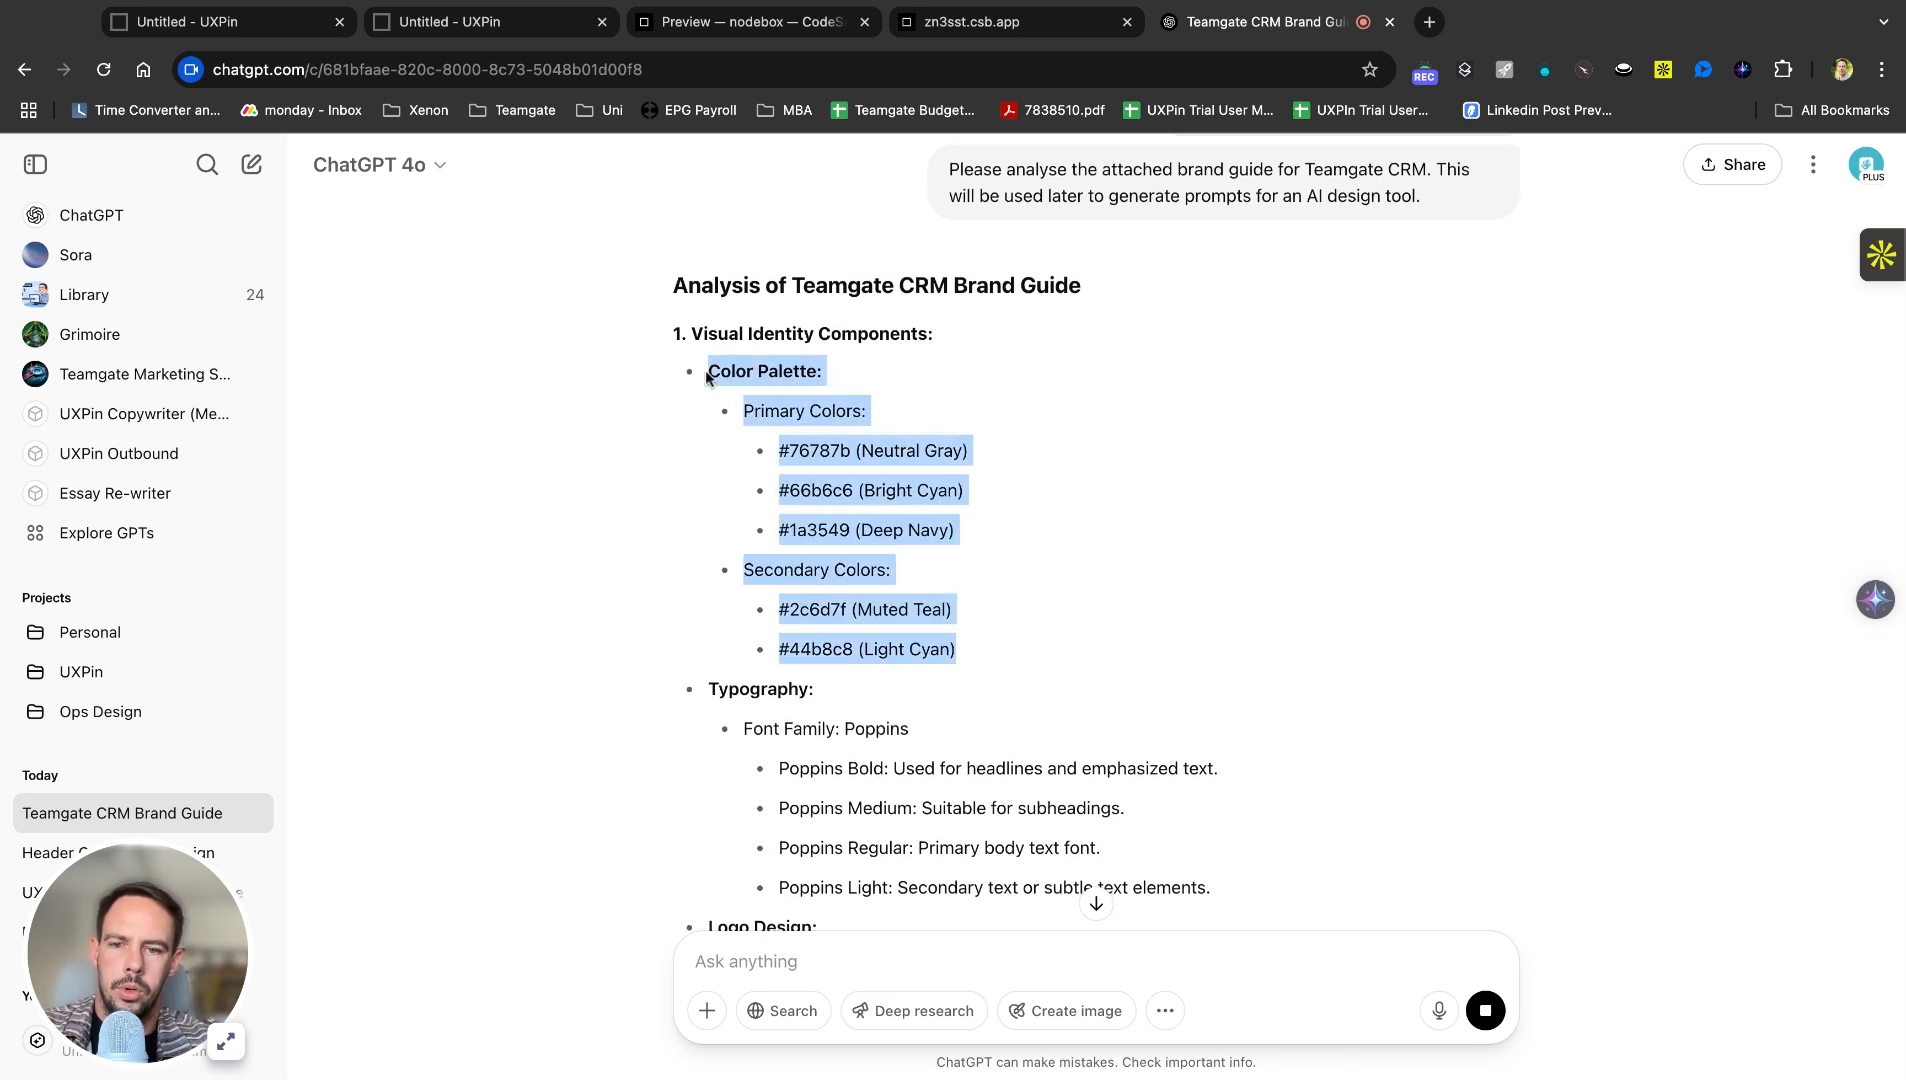
pyautogui.hotkey('shift', 'Down')
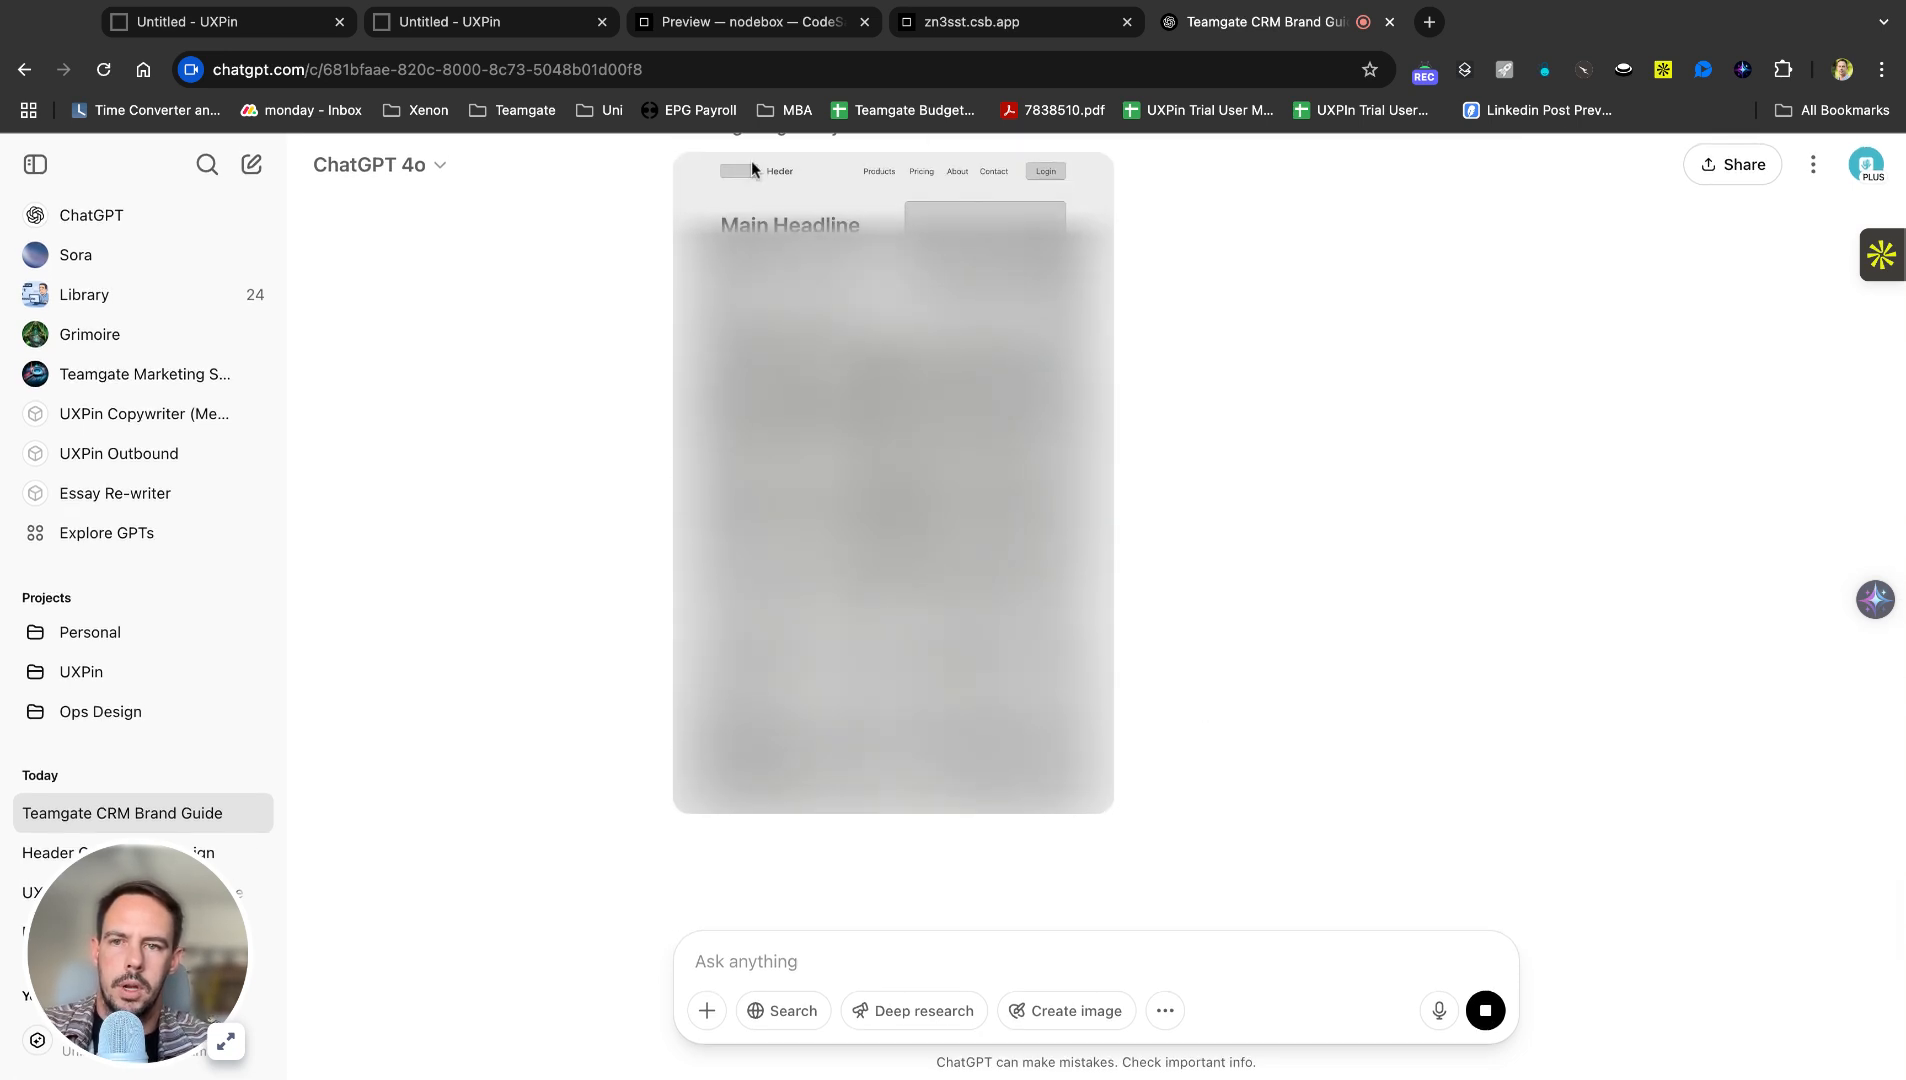
# Switch back to the UXPin editor and open the Manual w Prototypes page.
pyautogui.click(264, 24)
pyautogui.click(487, 24)
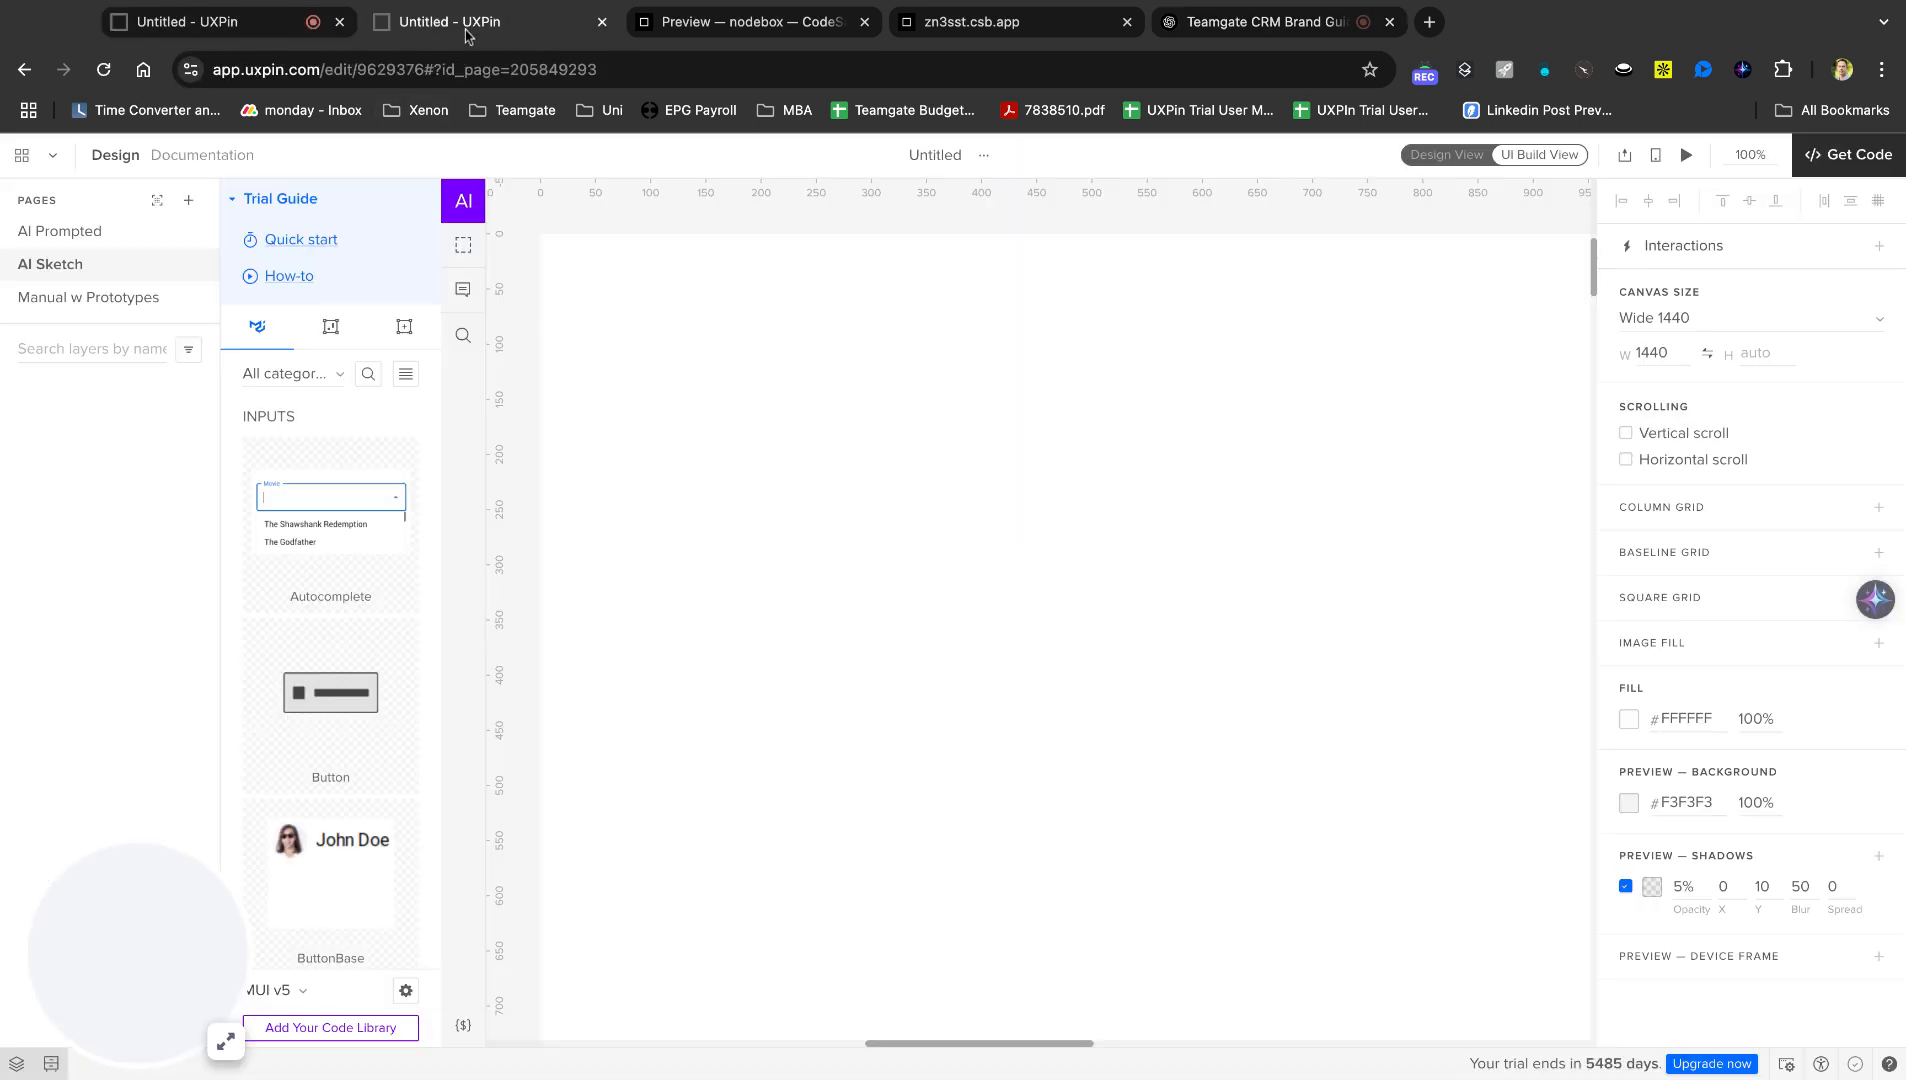
pyautogui.click(80, 297)
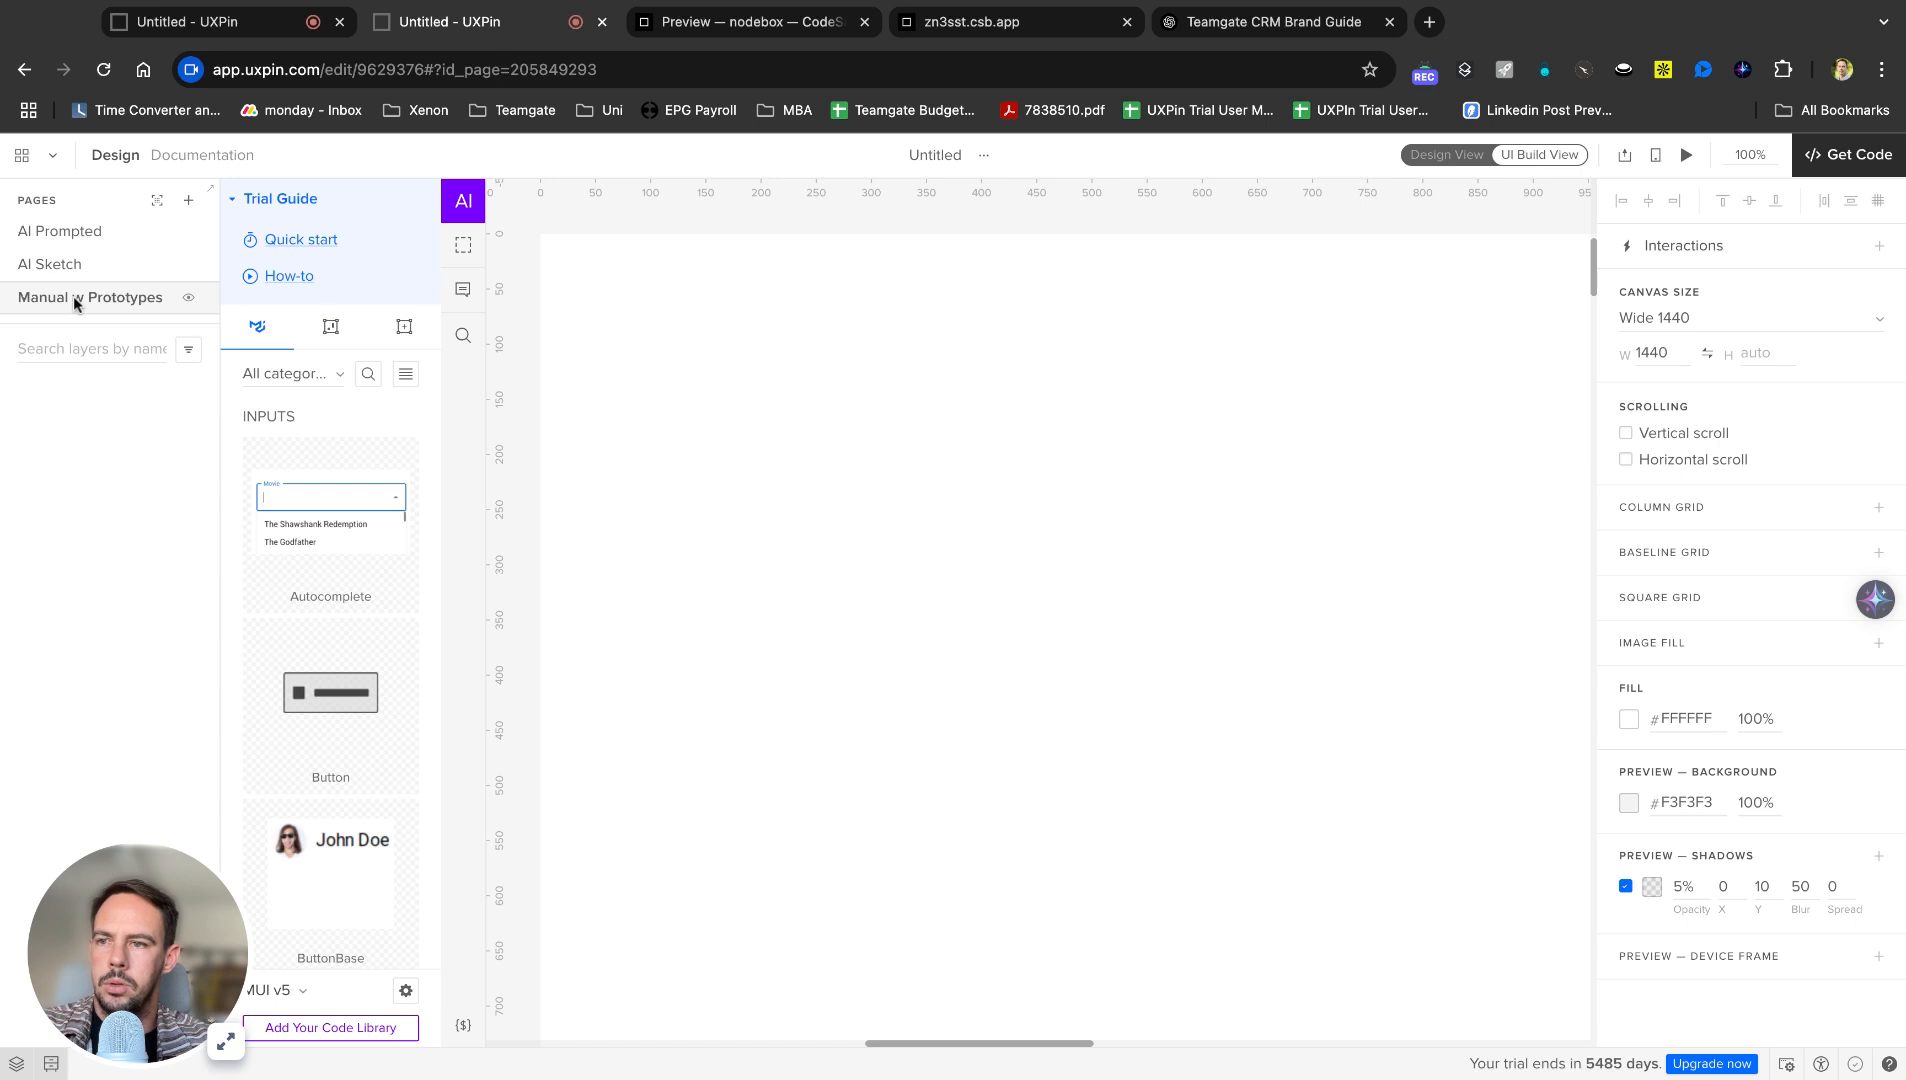
# Generate an MUI component with AI from "create me a theme customizer with the following;" followed by the copied brand color palette.
pyautogui.click(463, 200)
pyautogui.click(762, 609)
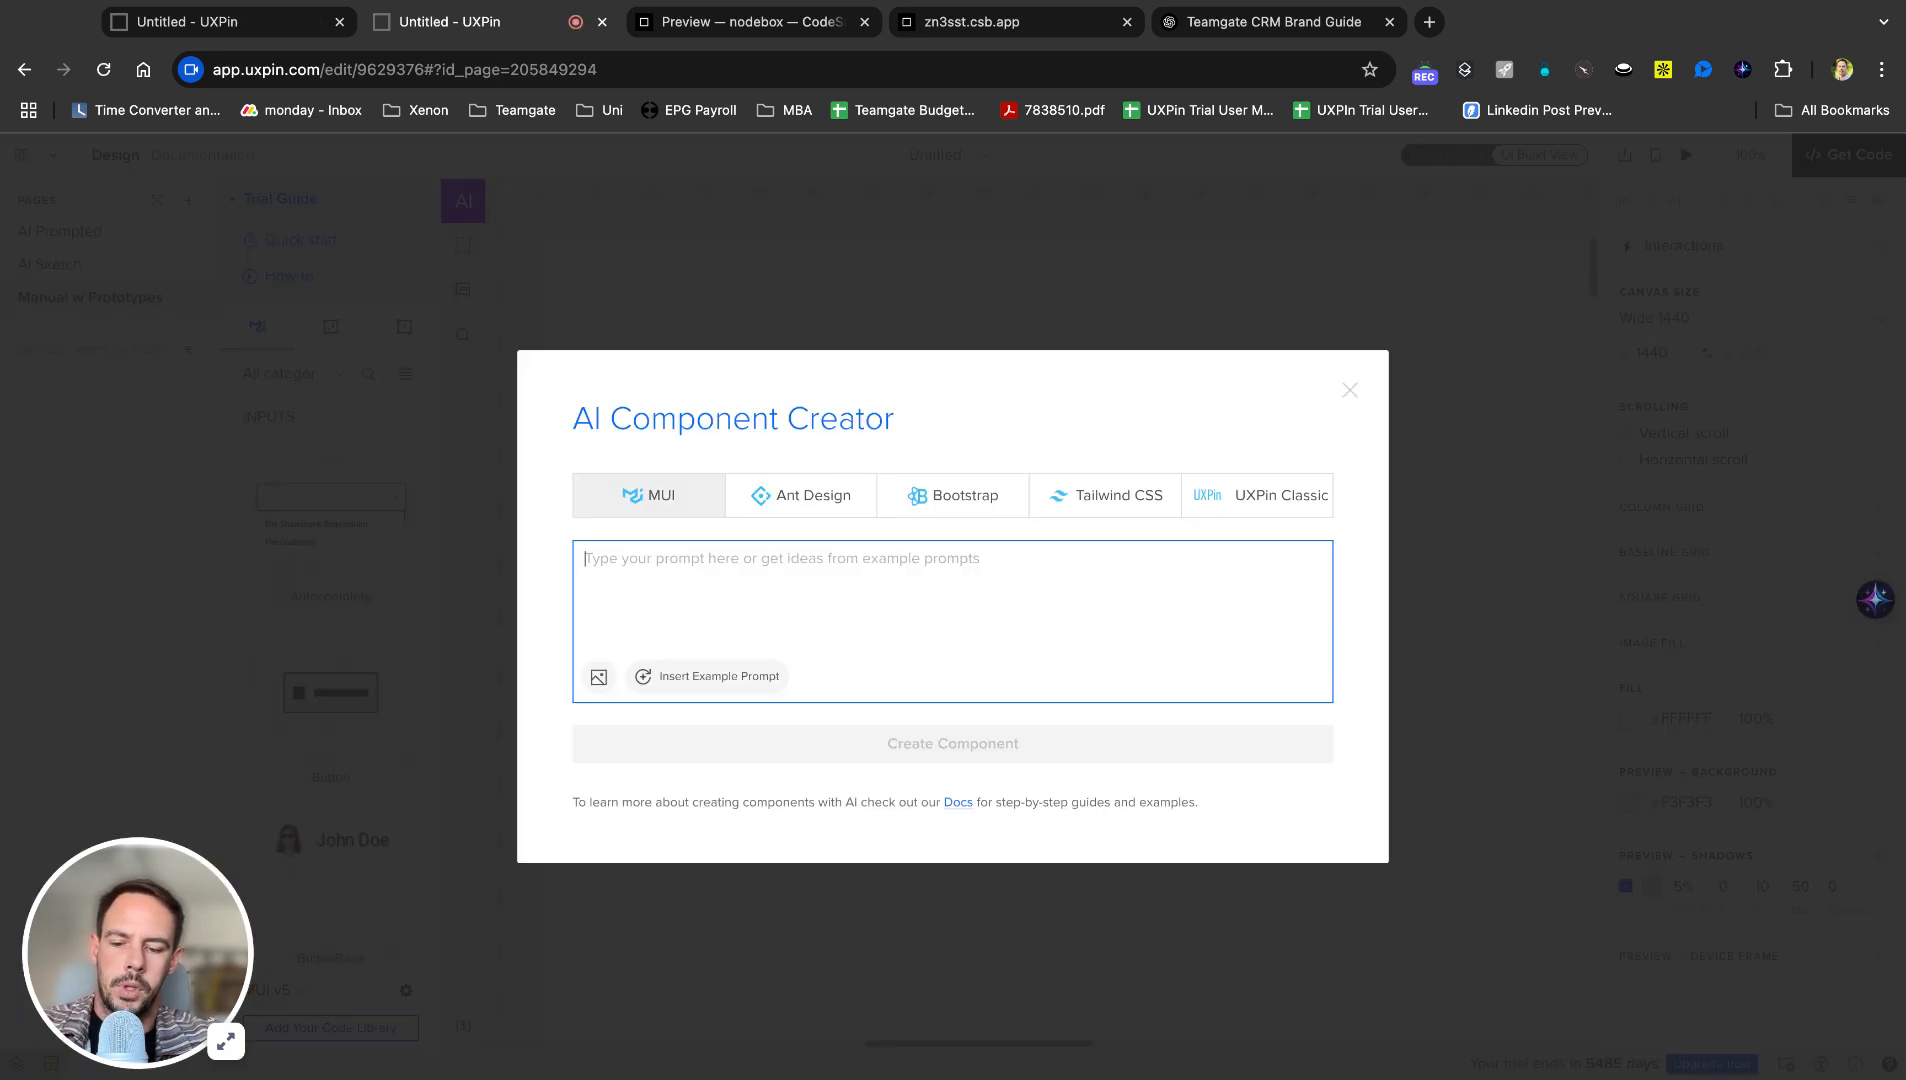
pyautogui.write('create me a theme customizer with the following:')
pyautogui.press('super+v')
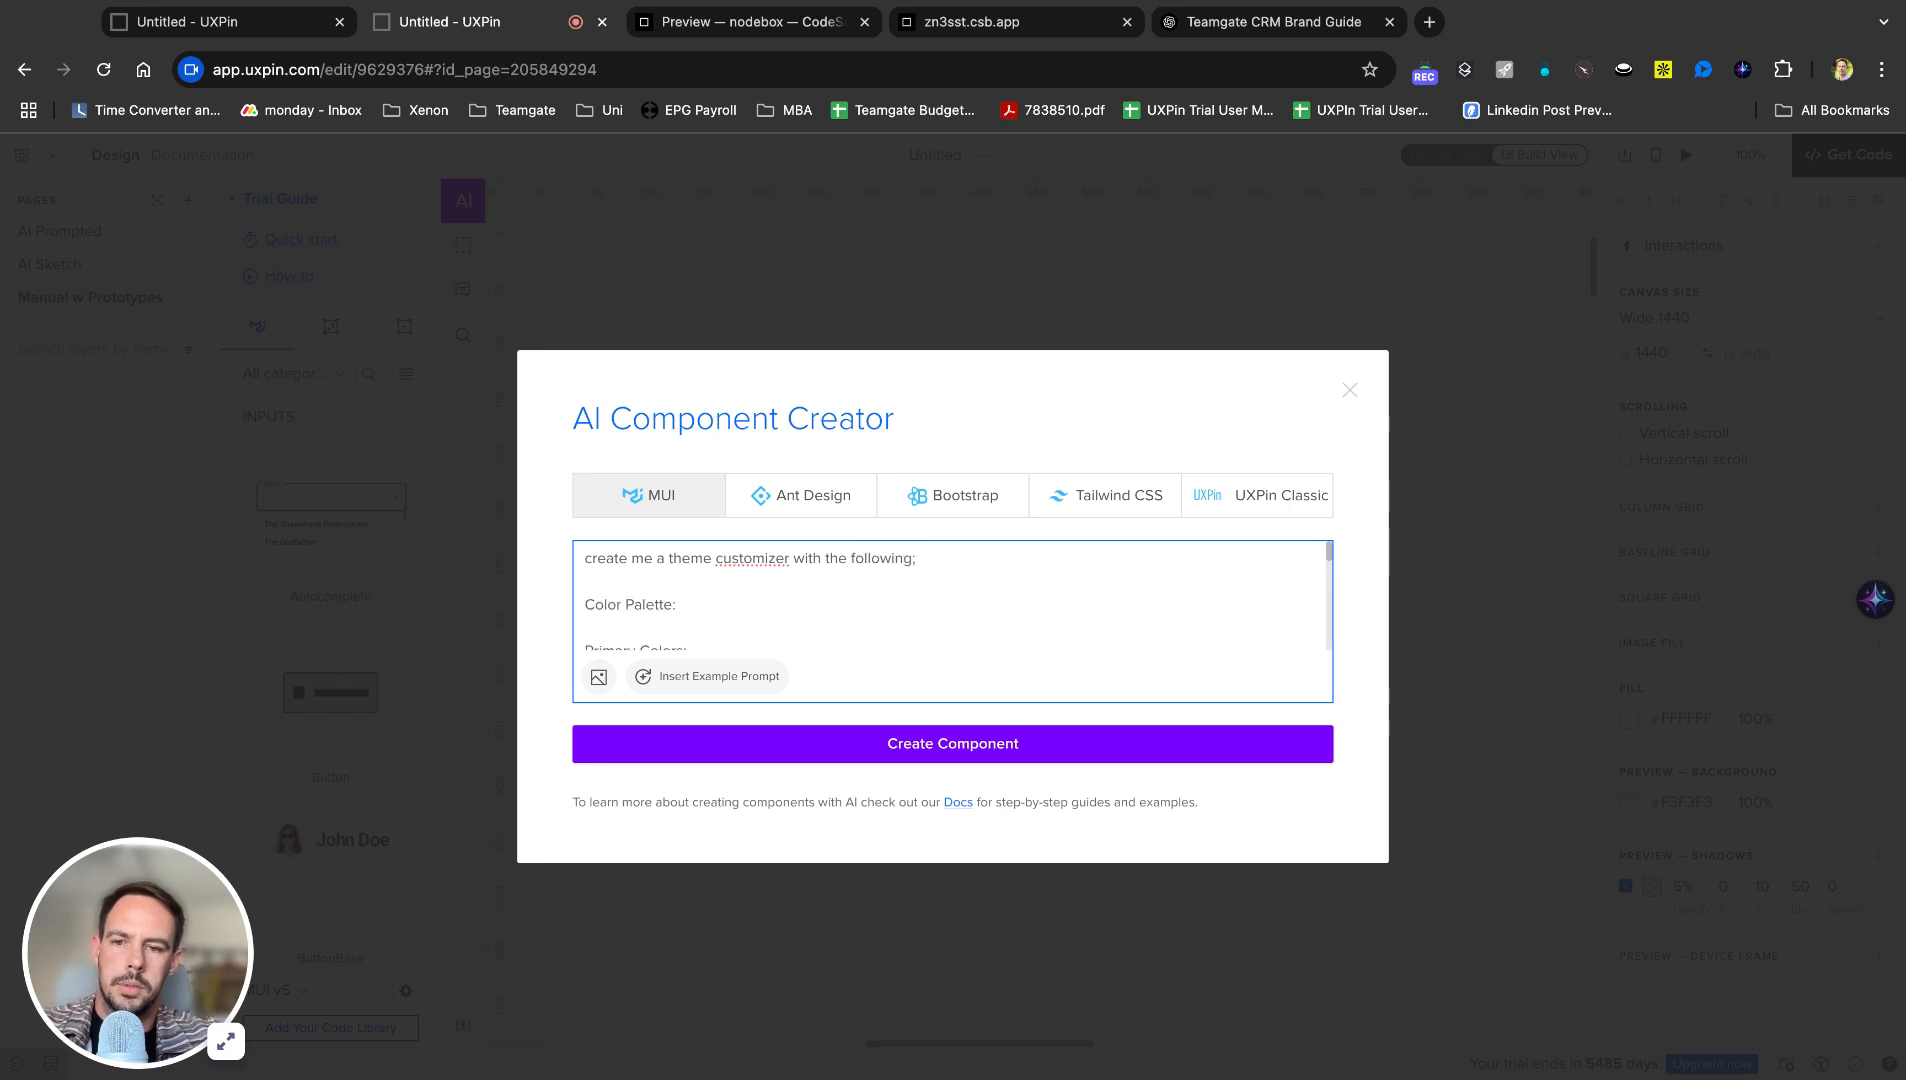
pyautogui.click(955, 756)
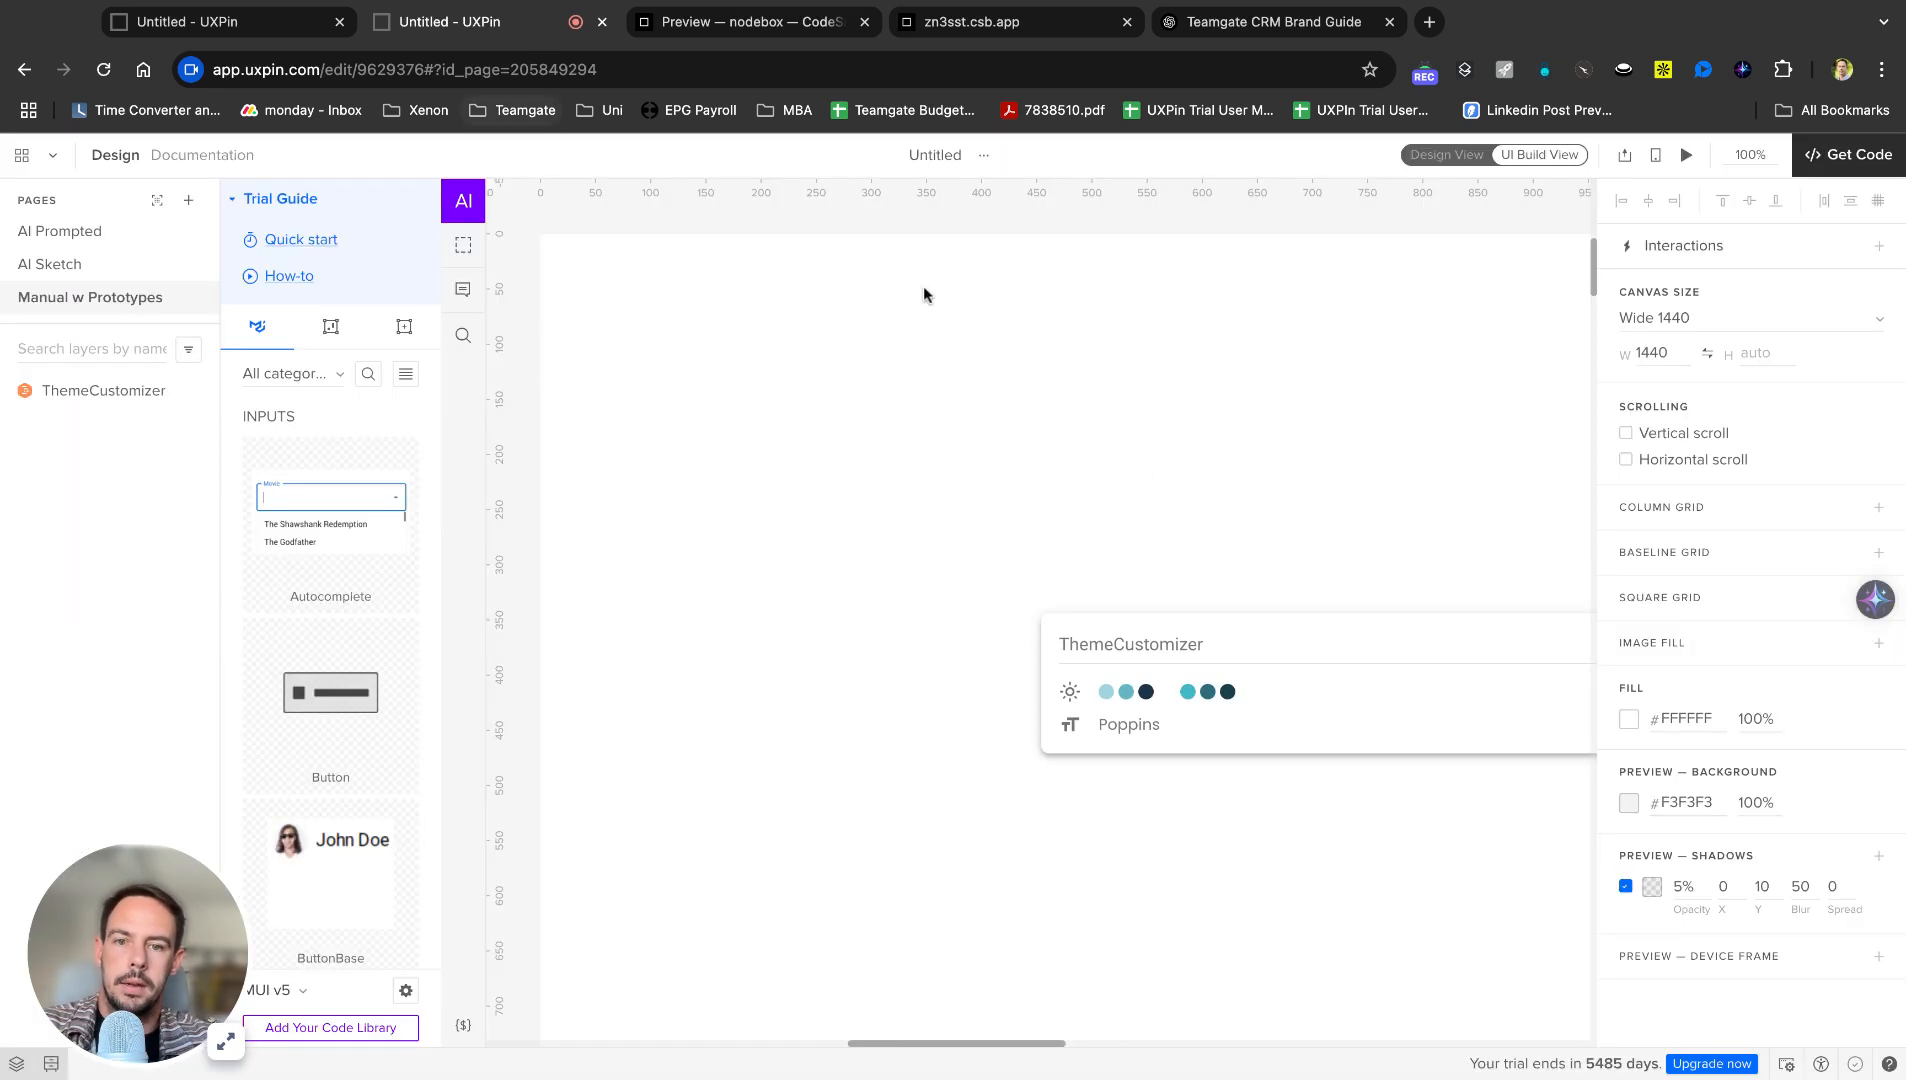
# Place the ThemeCustomizer above the canvas at X 0, Y -188, and open the AI Sketch page.
pyautogui.click(1396, 688)
pyautogui.moveTo(1400, 690); pyautogui.dragTo(1090, 338)
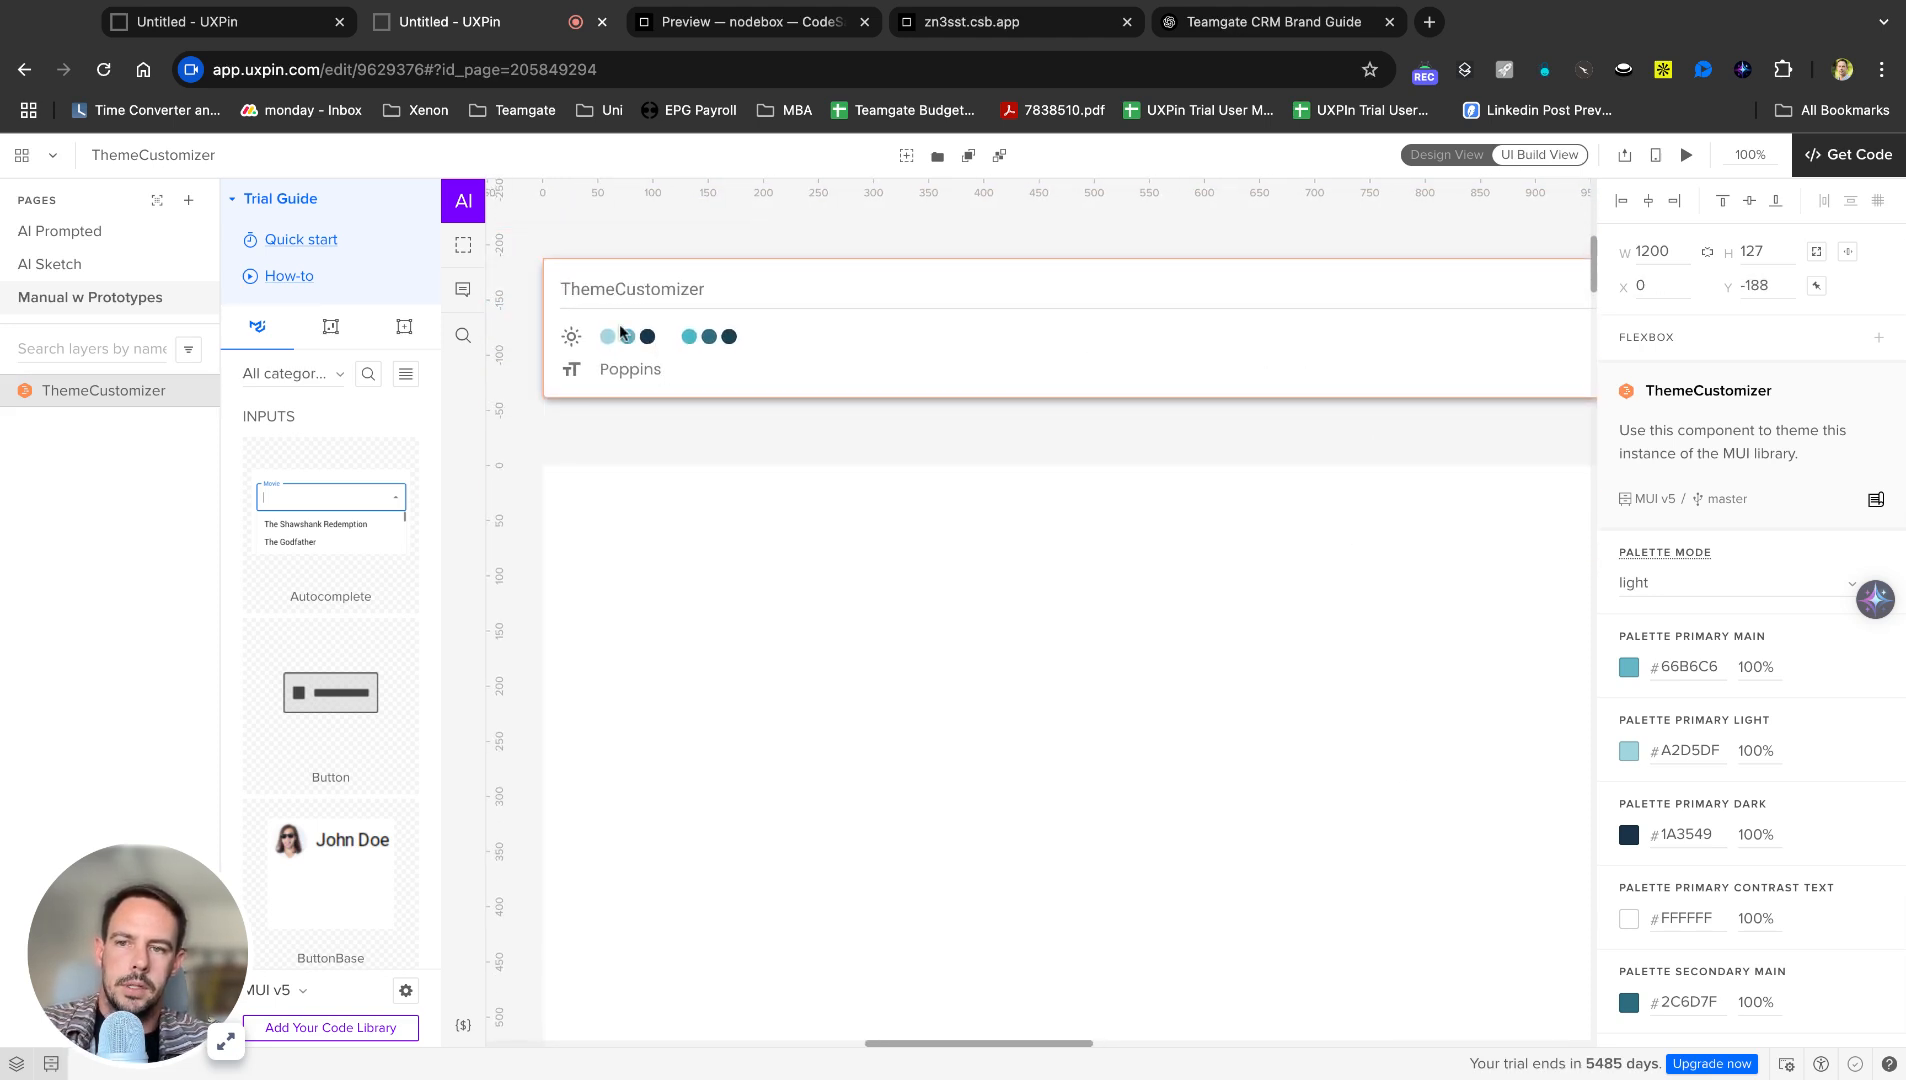
pyautogui.click(47, 266)
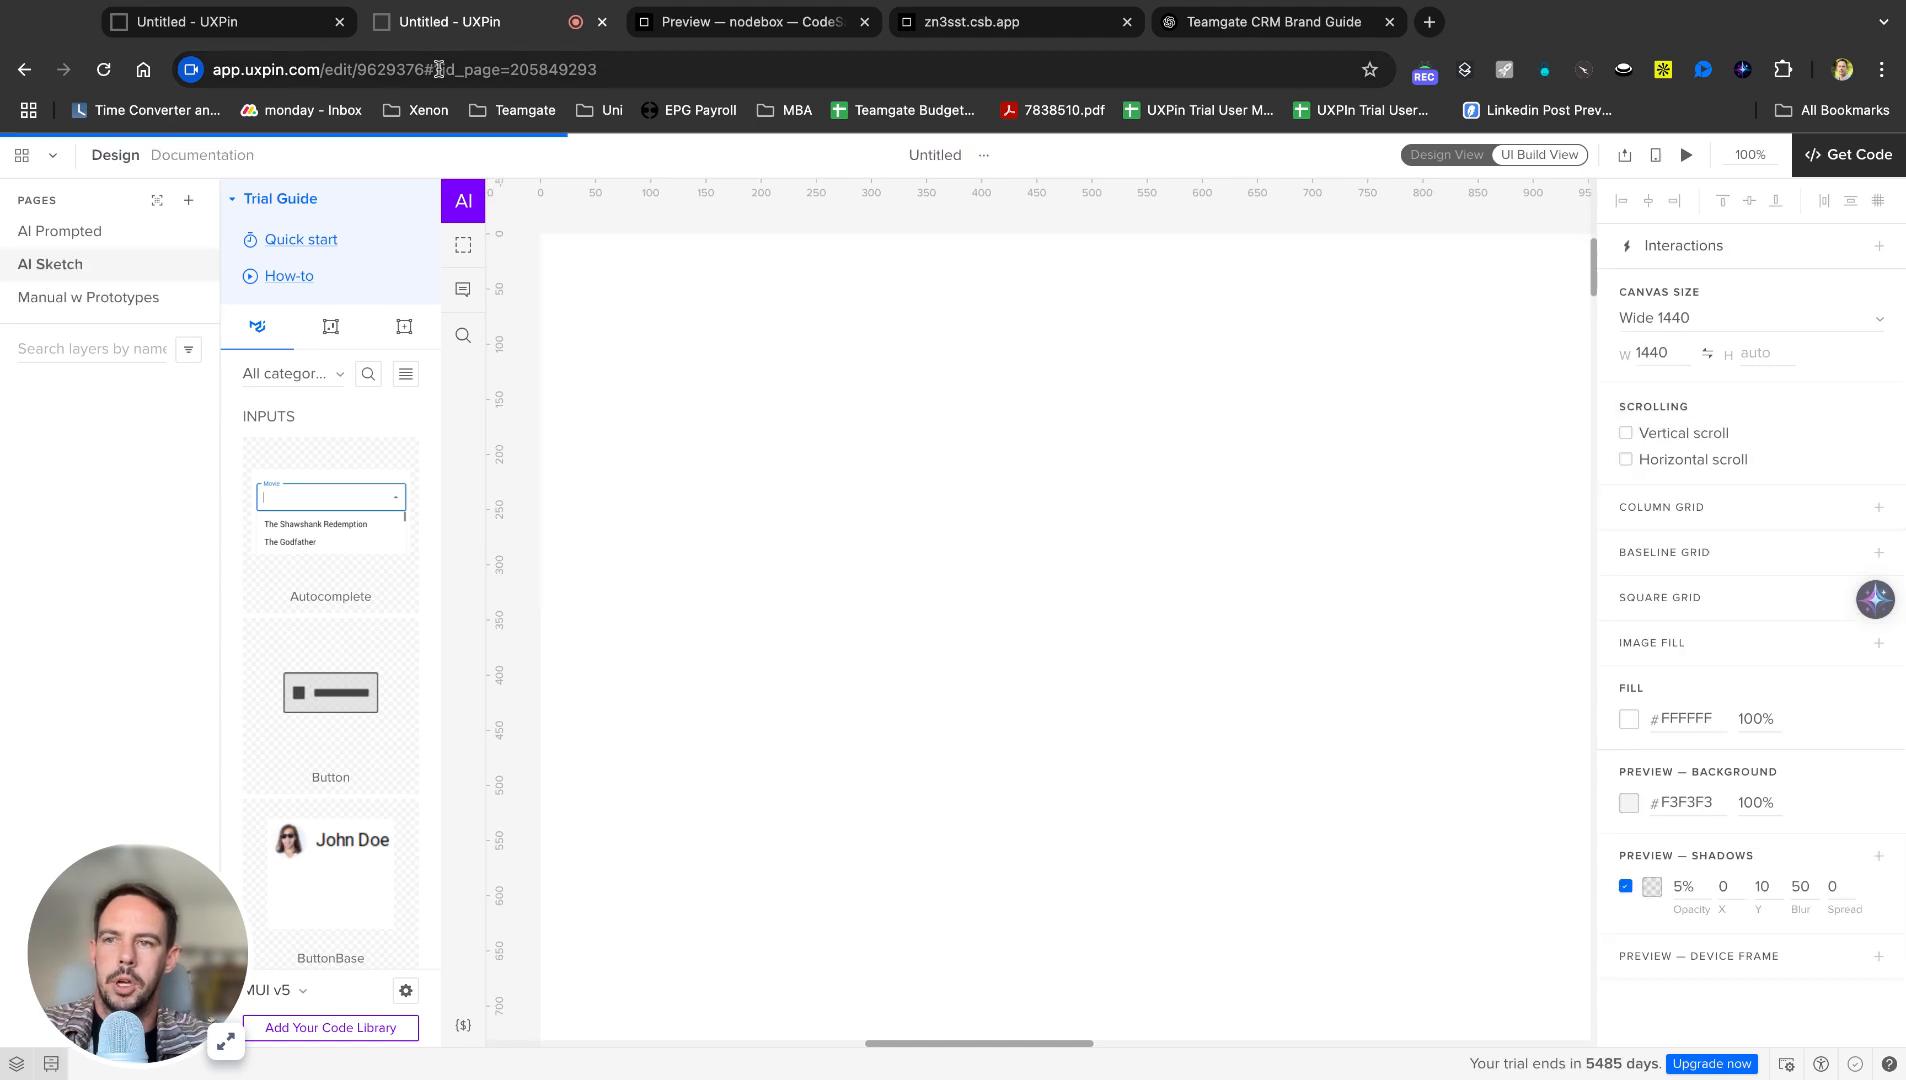
# Close the live coded landing page's browser tab and download the landing page wireframe image from ChatGPT.
pyautogui.click(1268, 22)
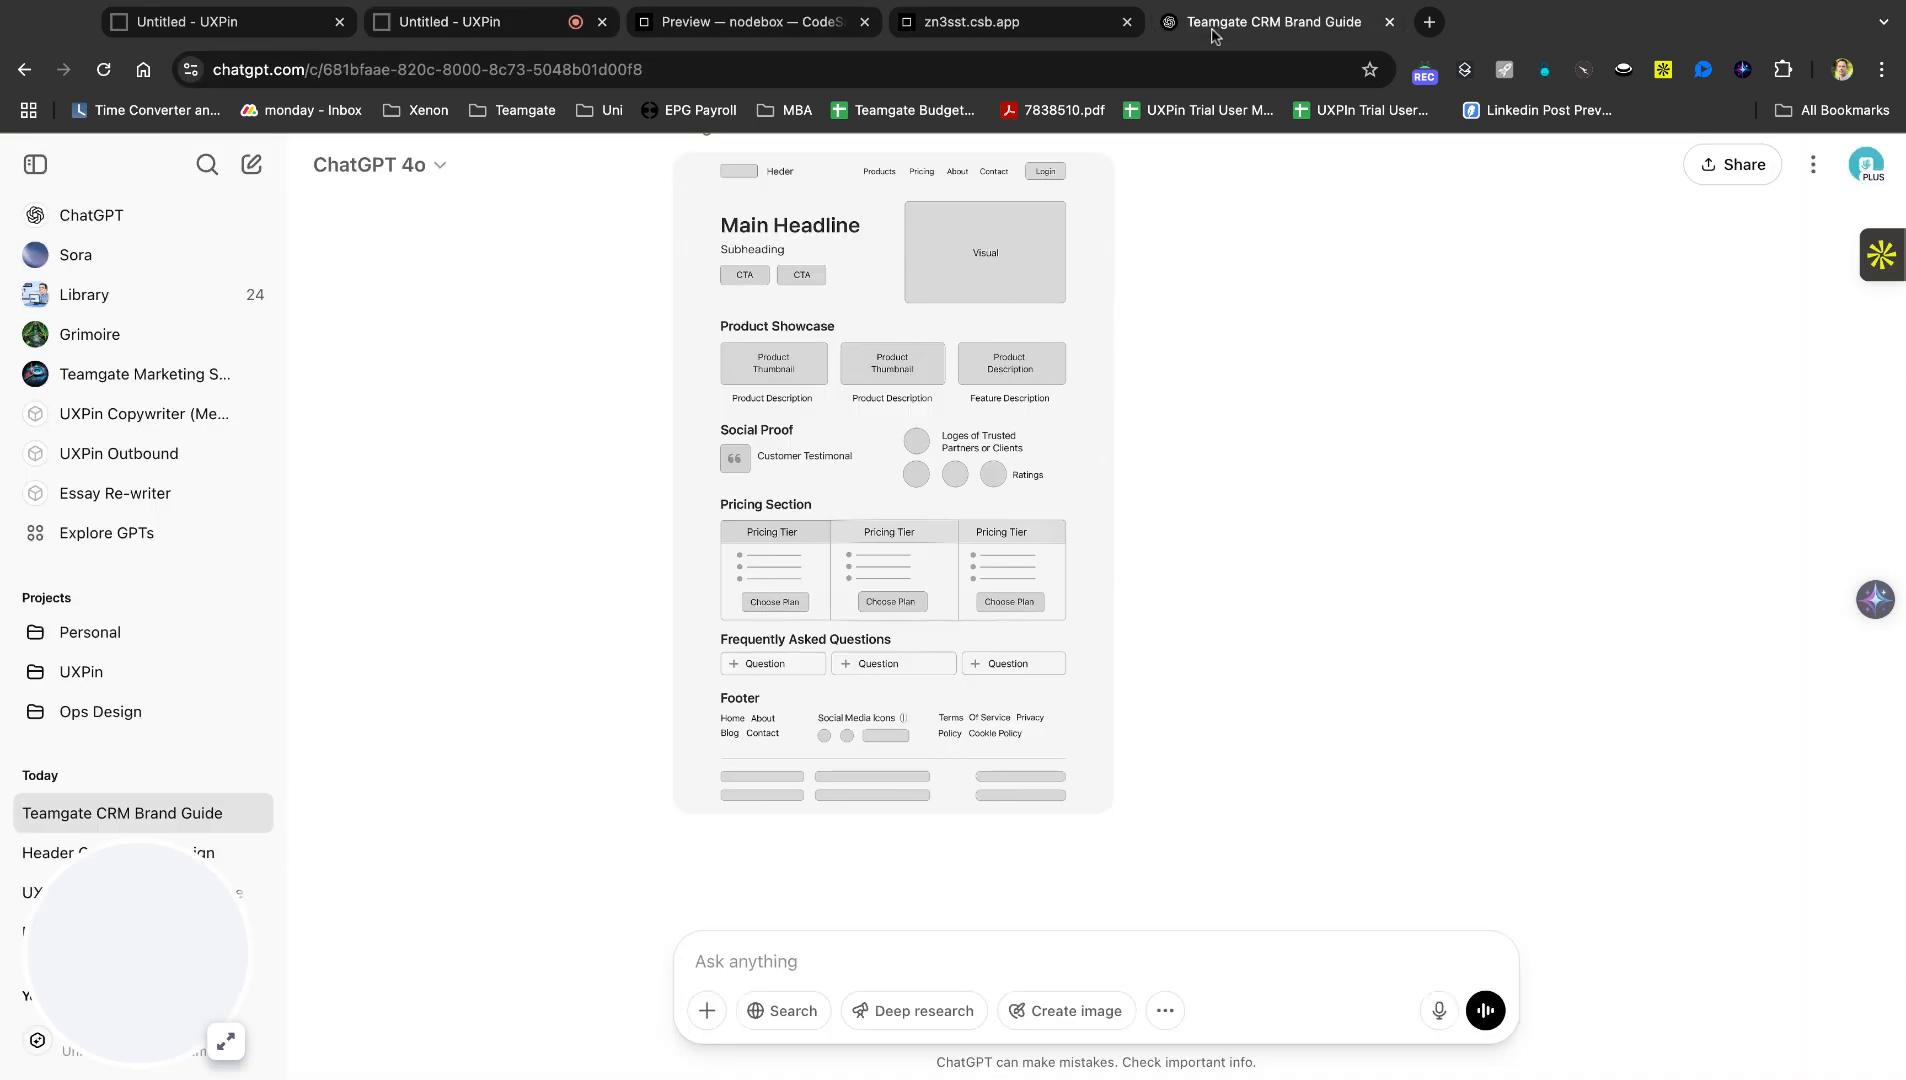
pyautogui.click(1040, 22)
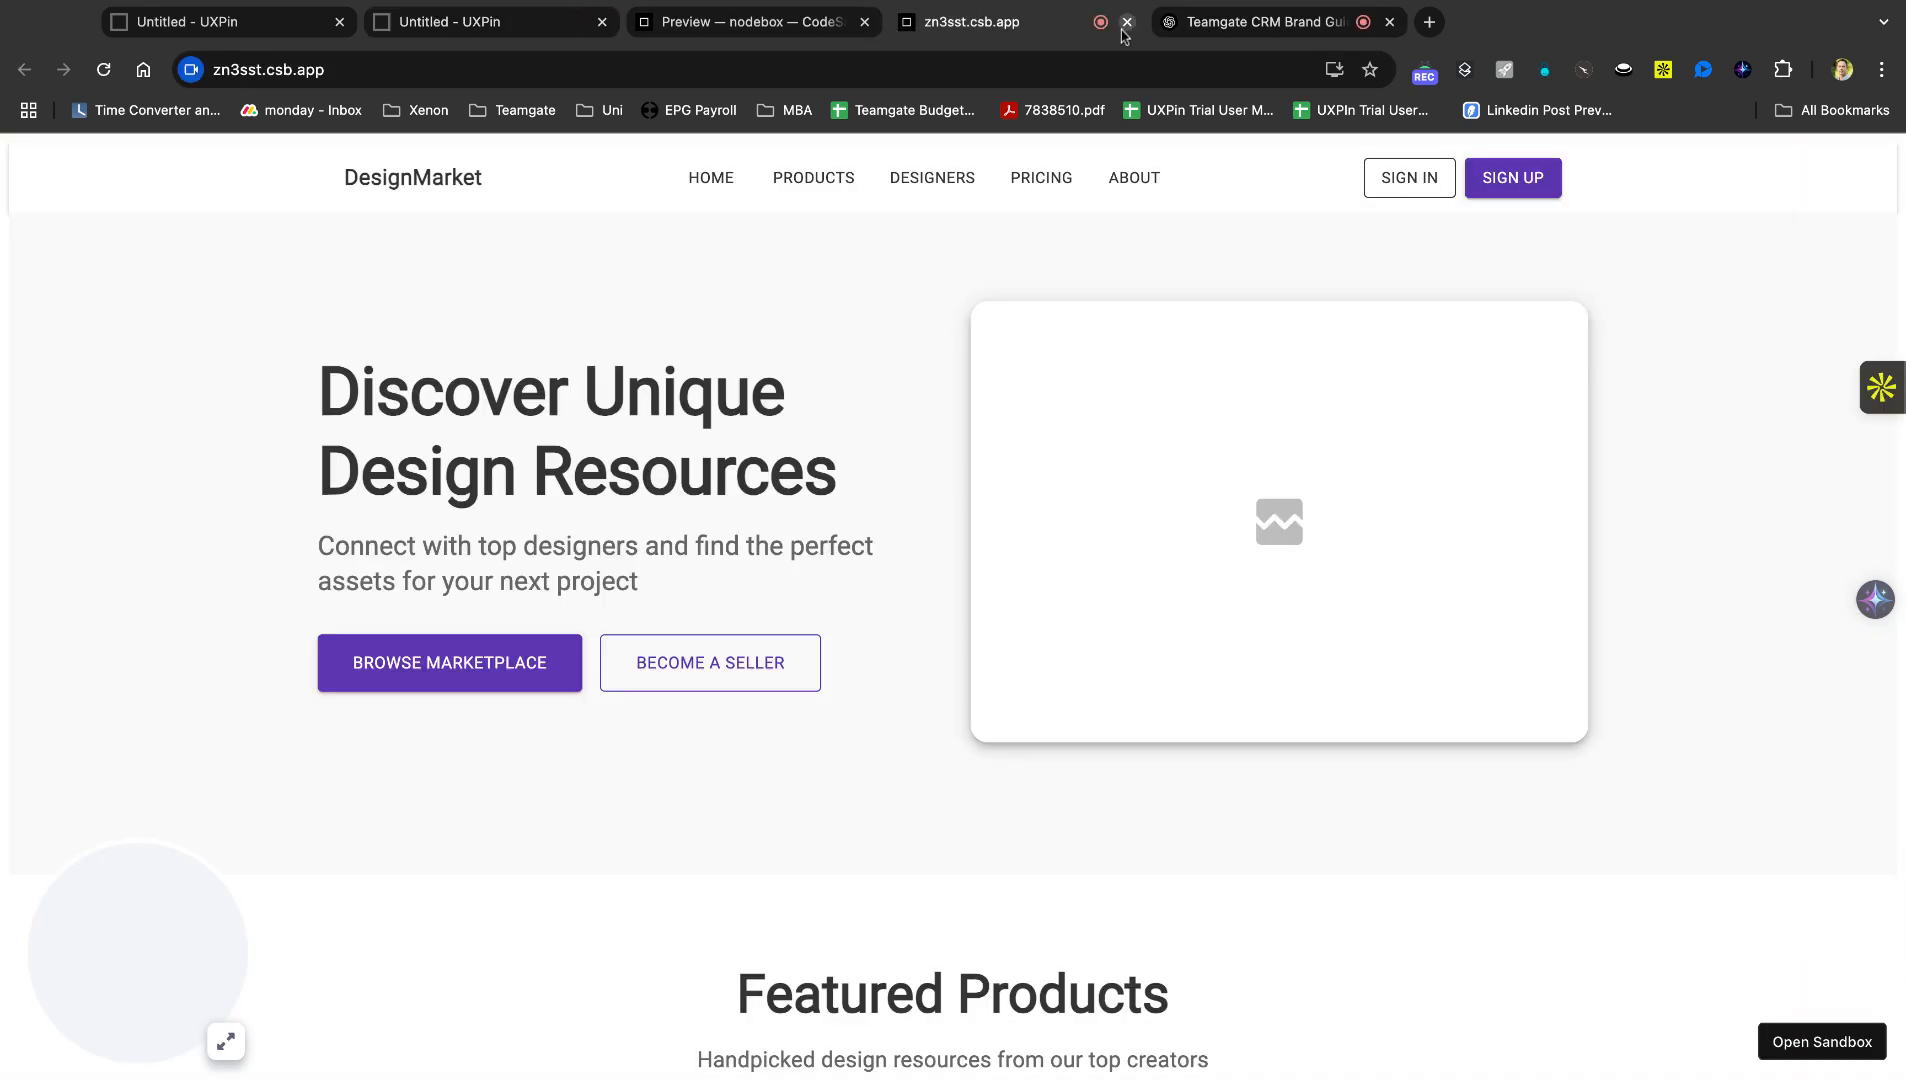
pyautogui.click(1127, 22)
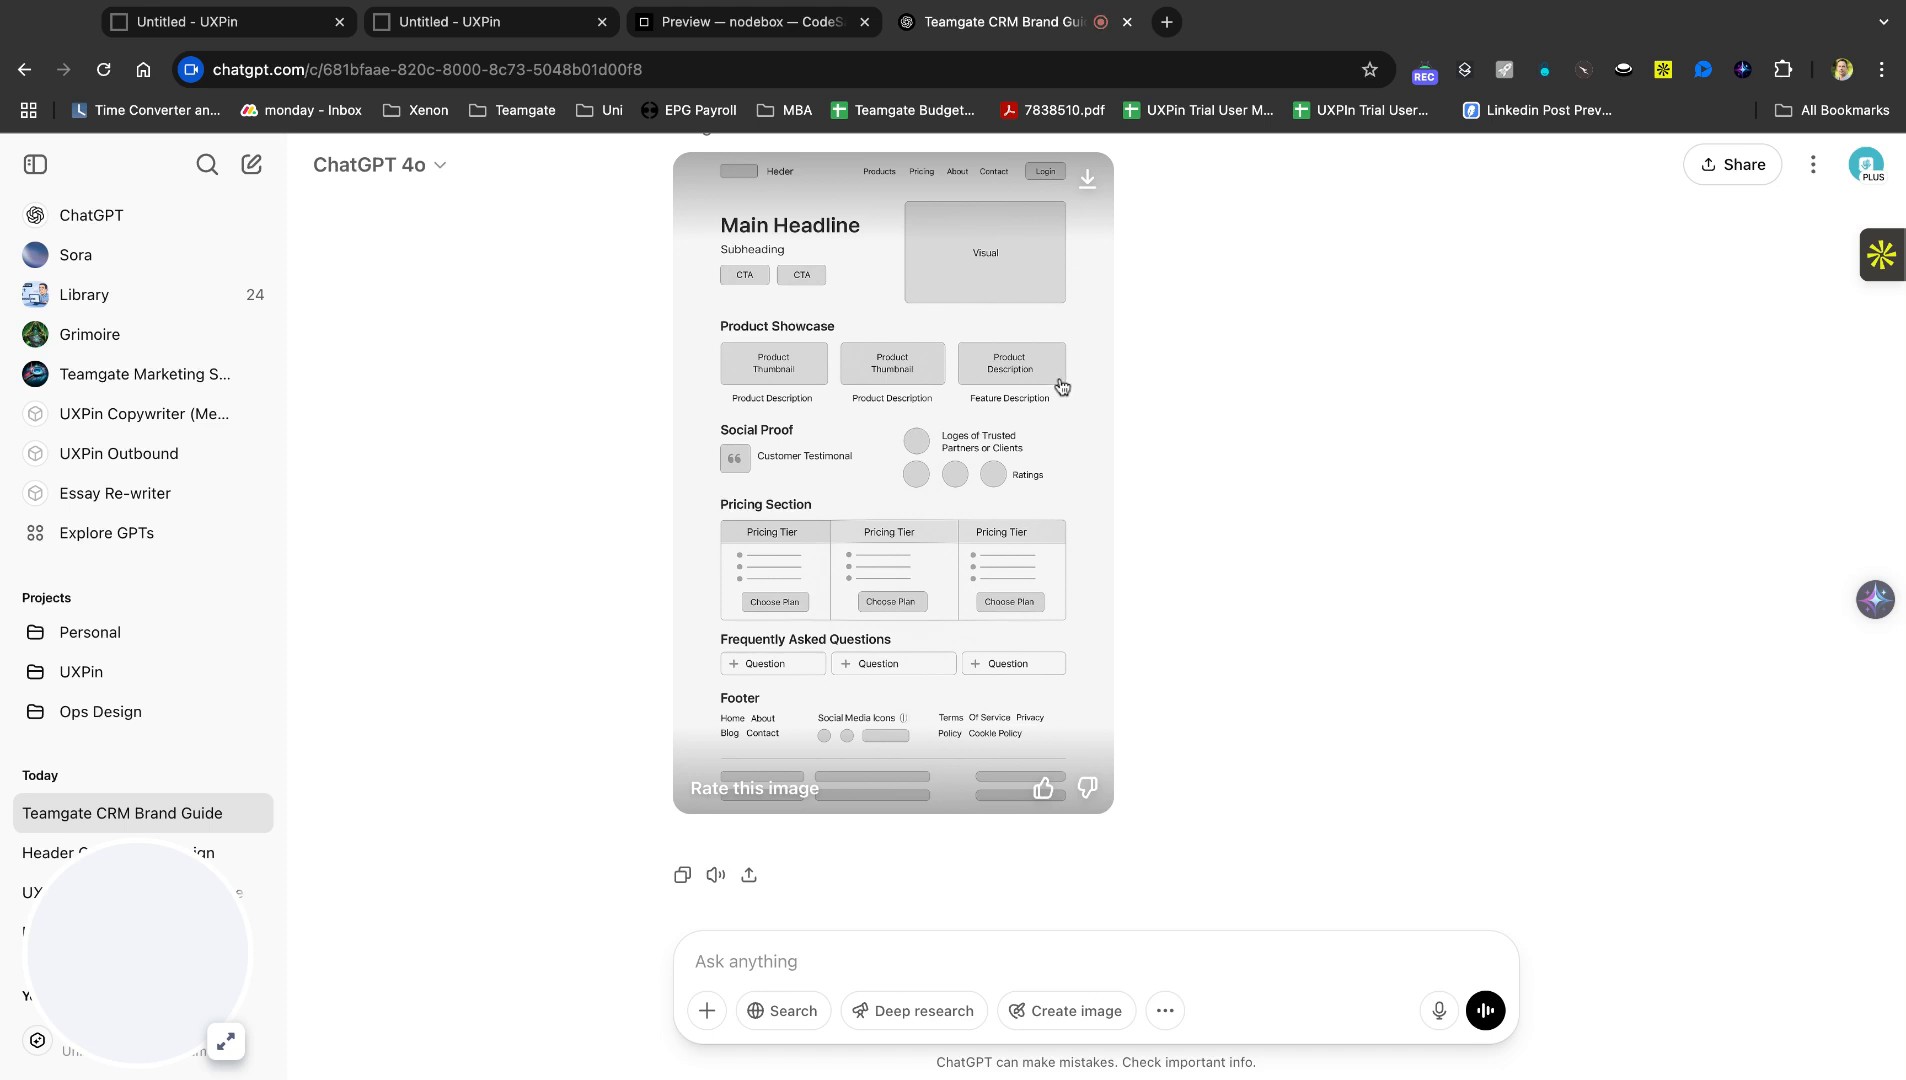
pyautogui.click(1093, 195)
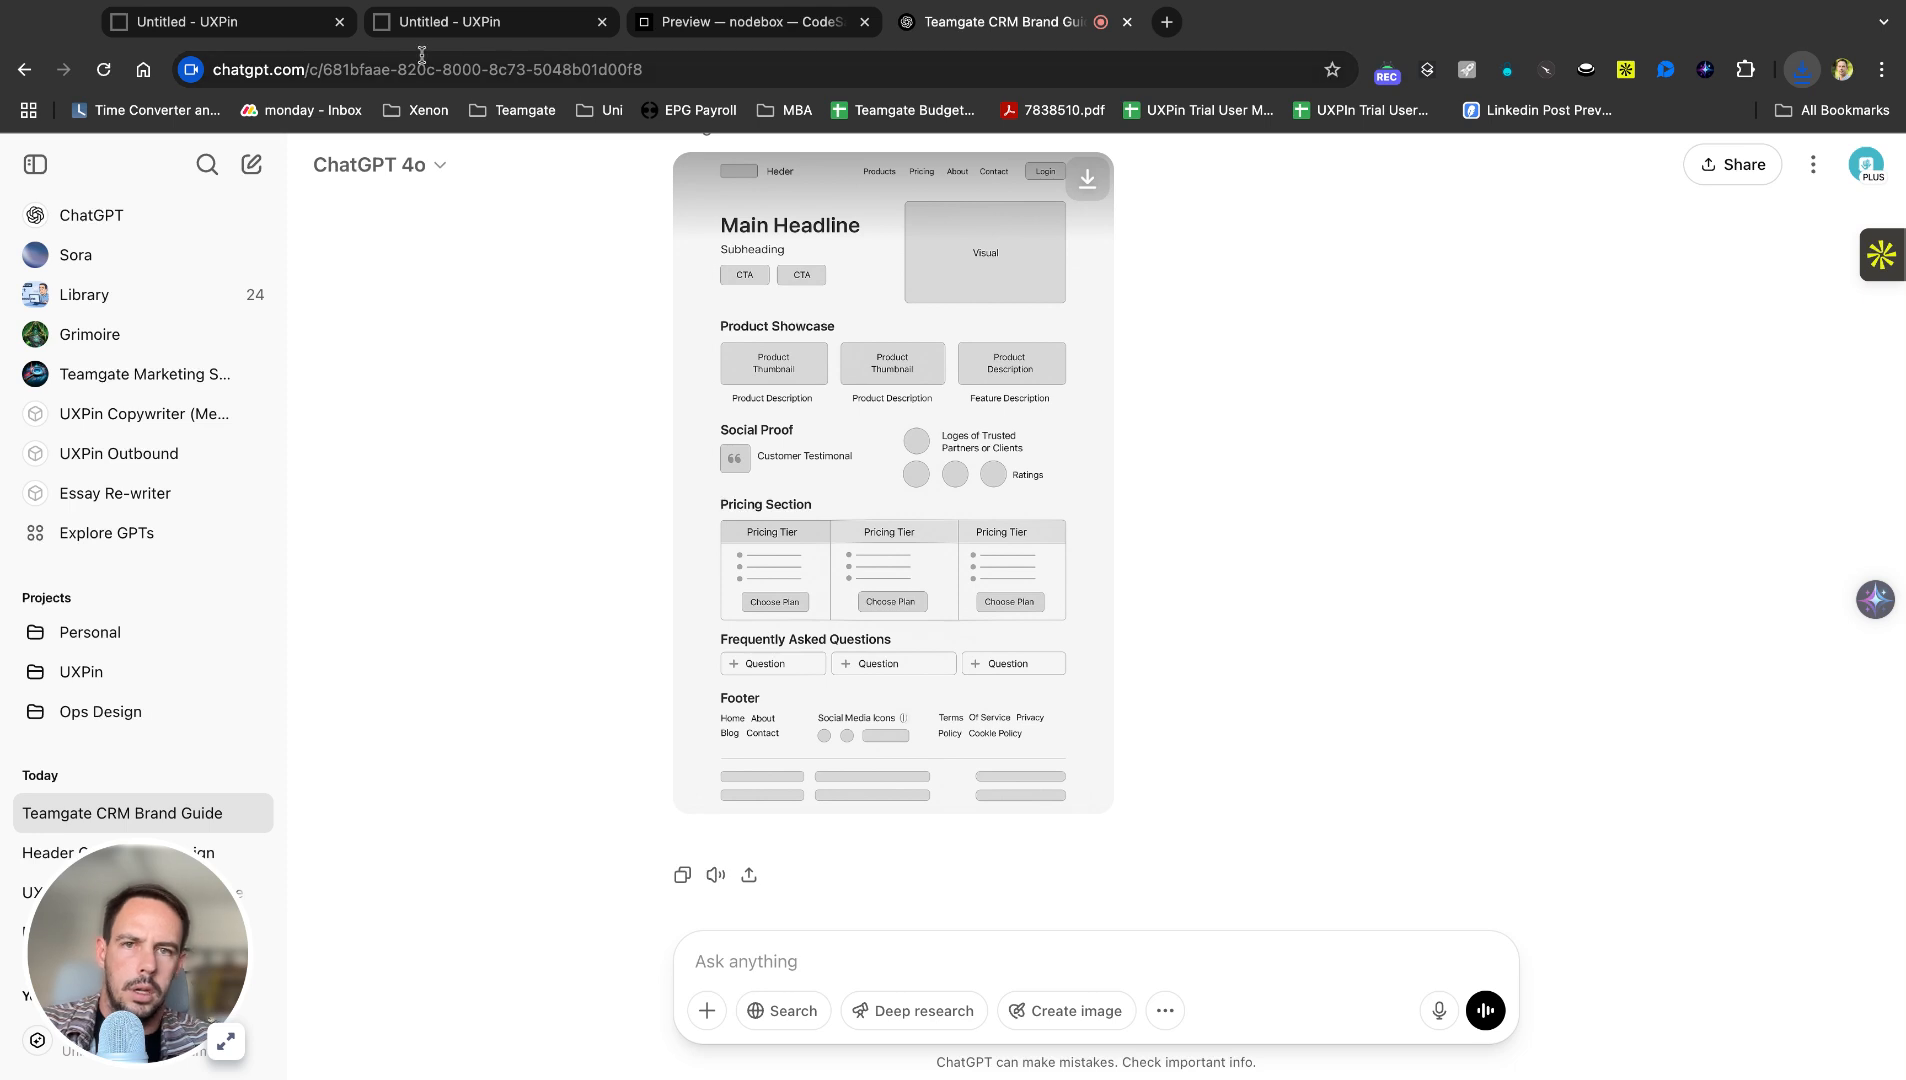
# Switch to the UXPin editor and enter the AI prompt "help me design a landing page for a designer marketplace website. see attached sketch.".
pyautogui.click(222, 34)
pyautogui.click(505, 20)
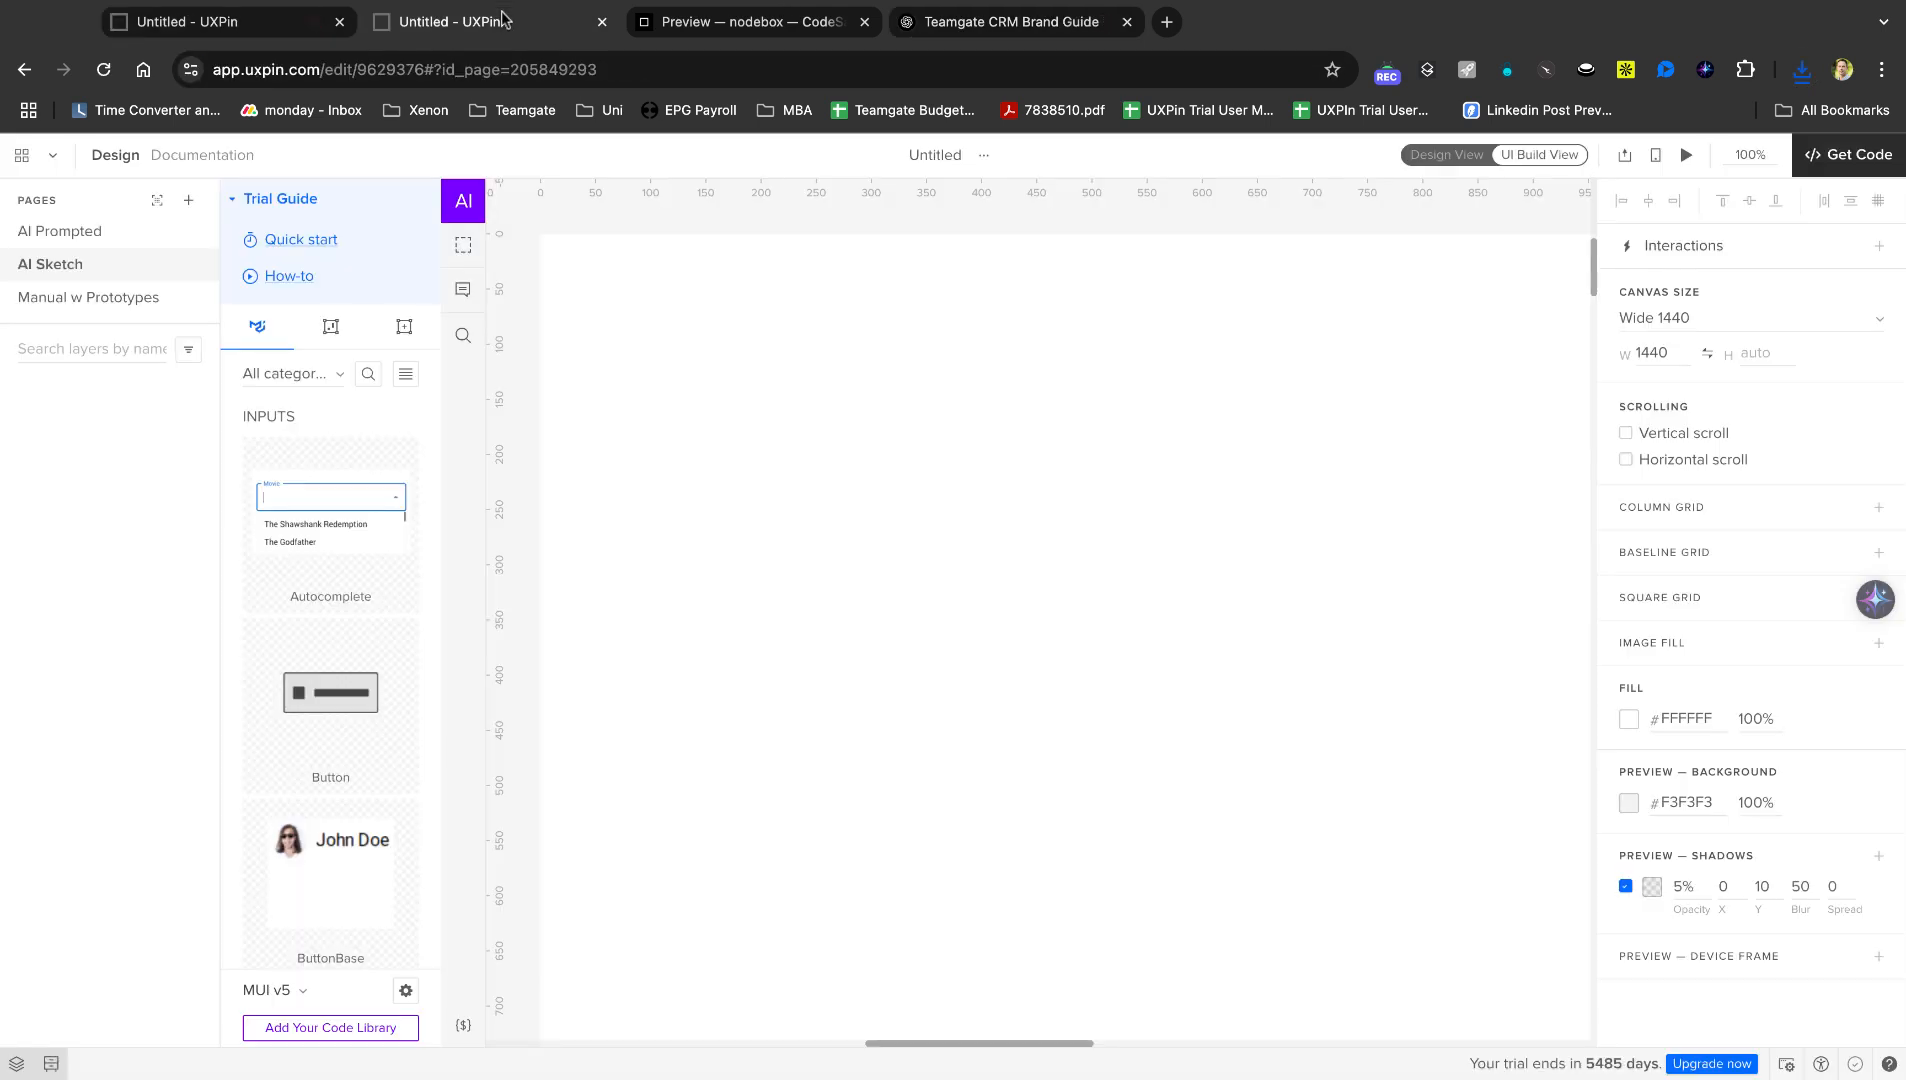
pyautogui.click(463, 200)
pyautogui.click(785, 622)
pyautogui.write('Help me d')
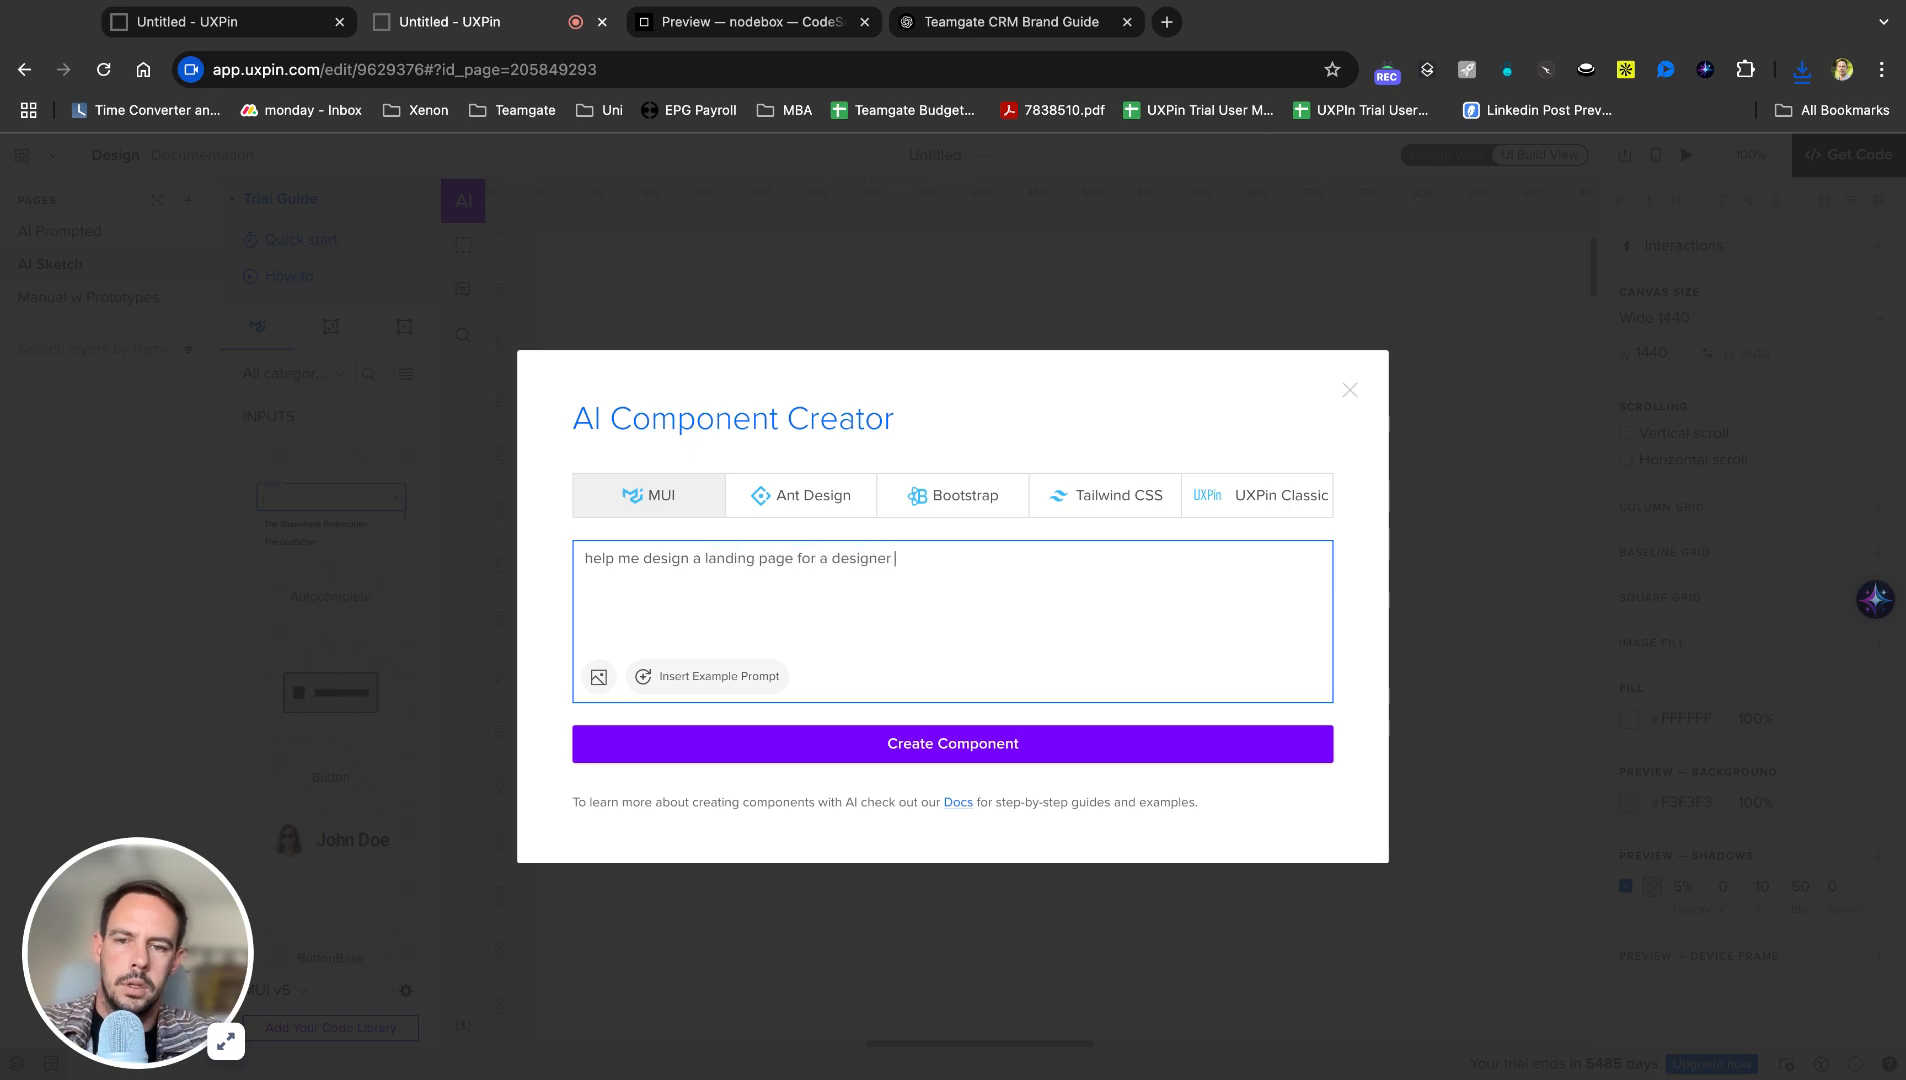
pyautogui.write('marketplace website. see attached sketch.')
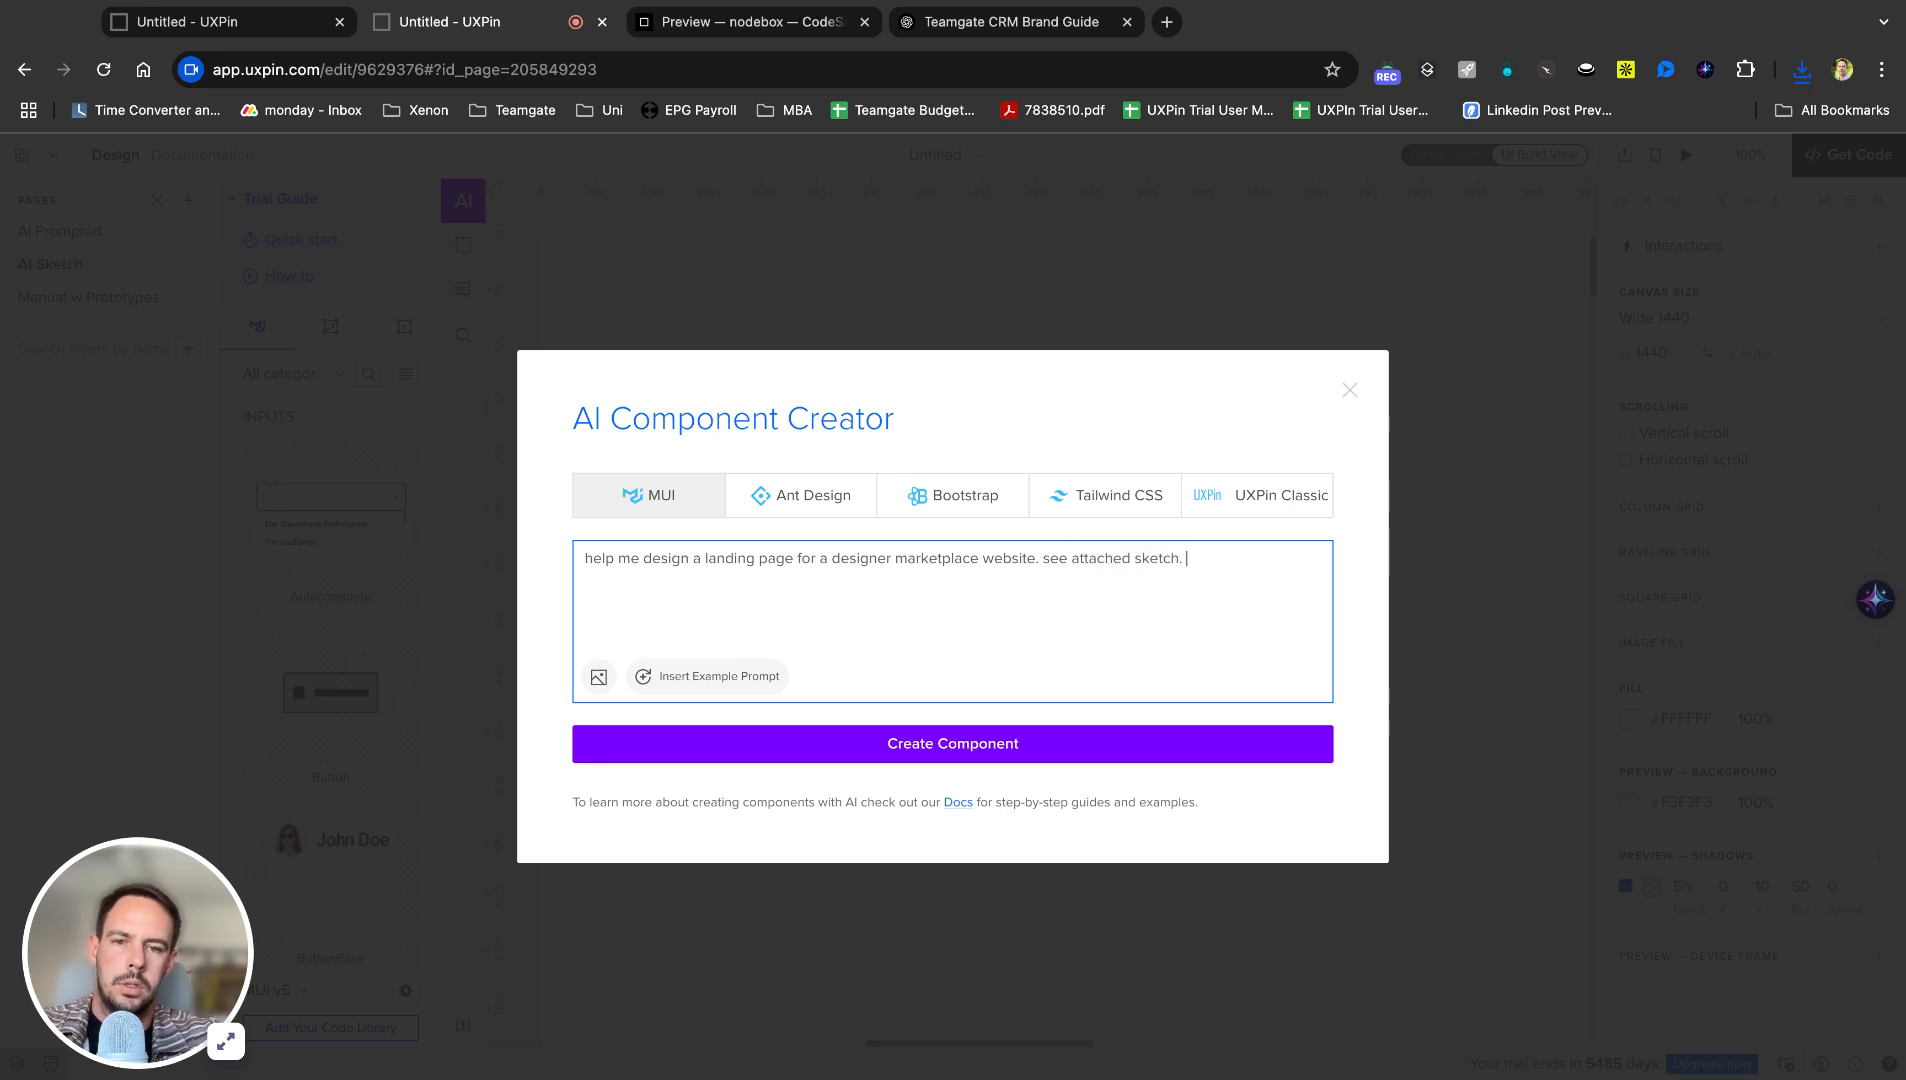
# Attach the downloaded wireframe image to the prompt and add "use the below colours;" followed by the copied color palette.
pyautogui.click(598, 676)
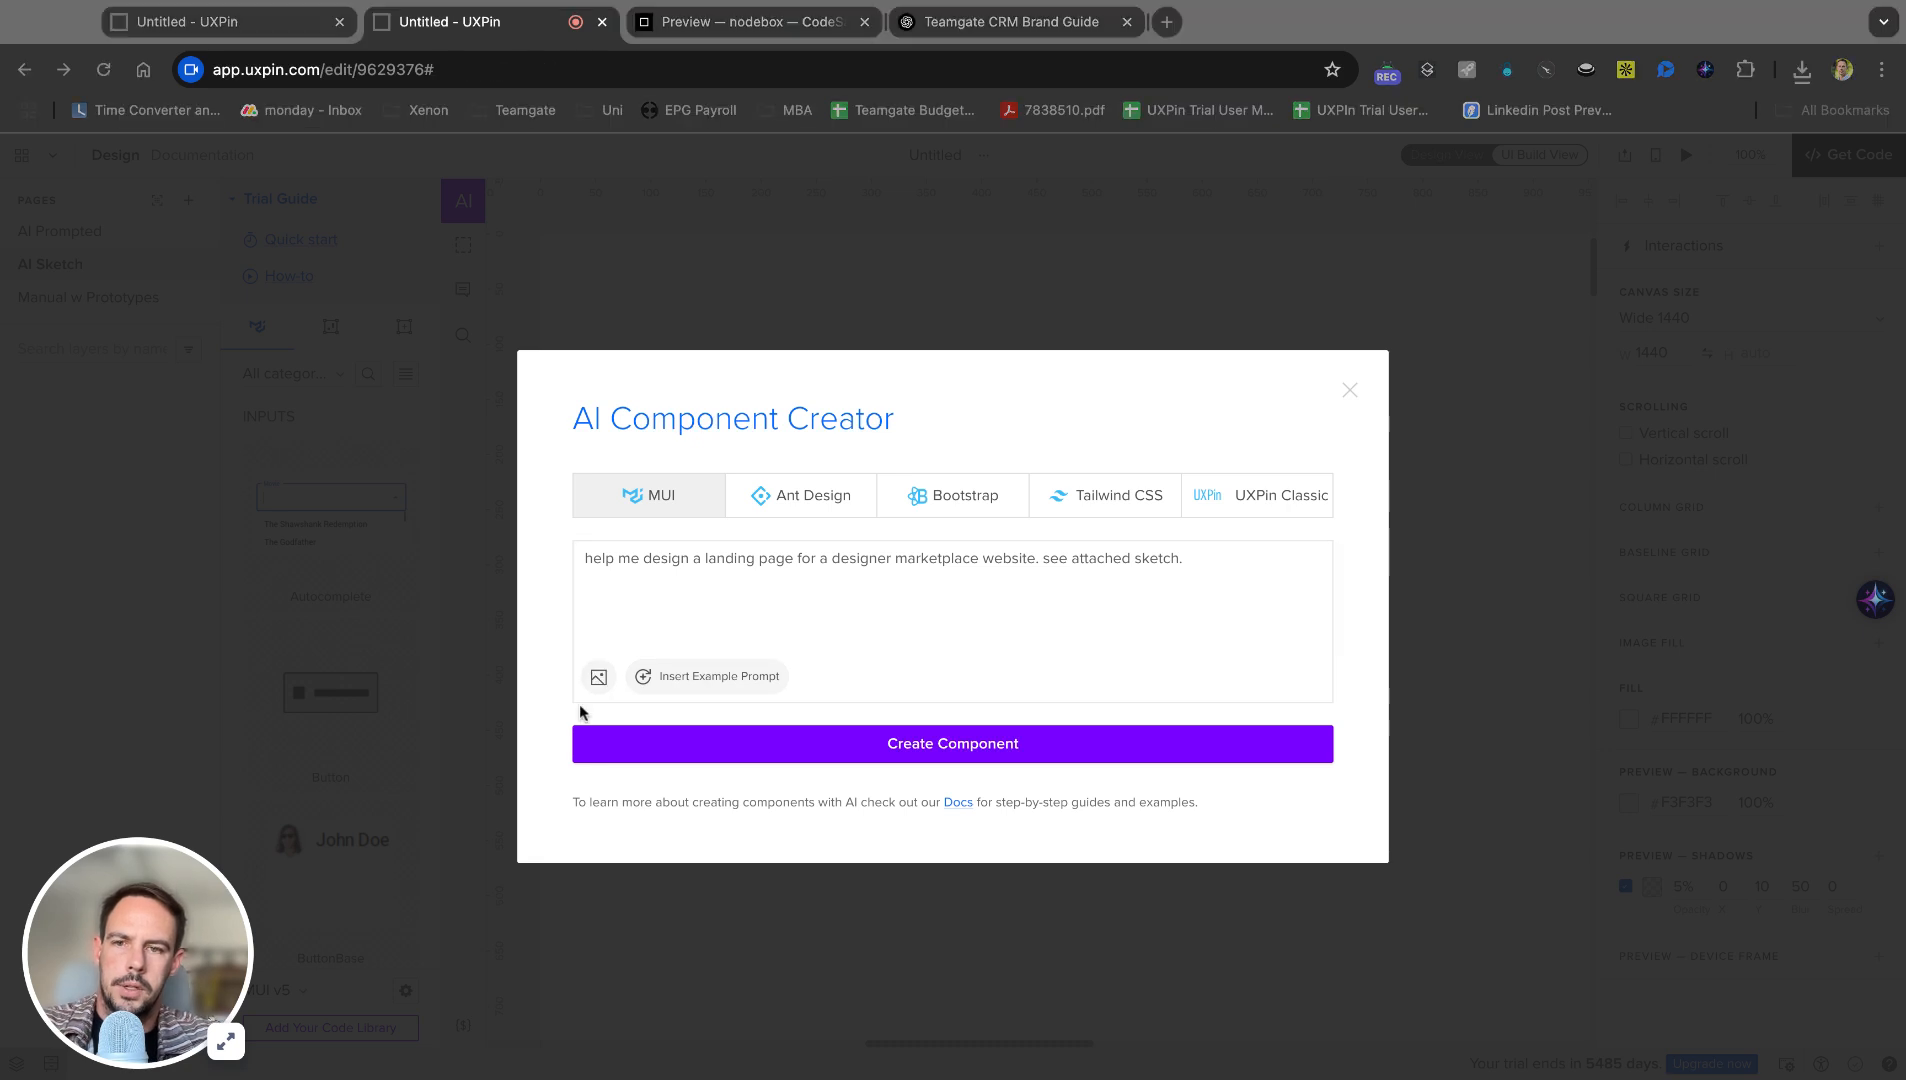
pyautogui.doubleClick(630, 388)
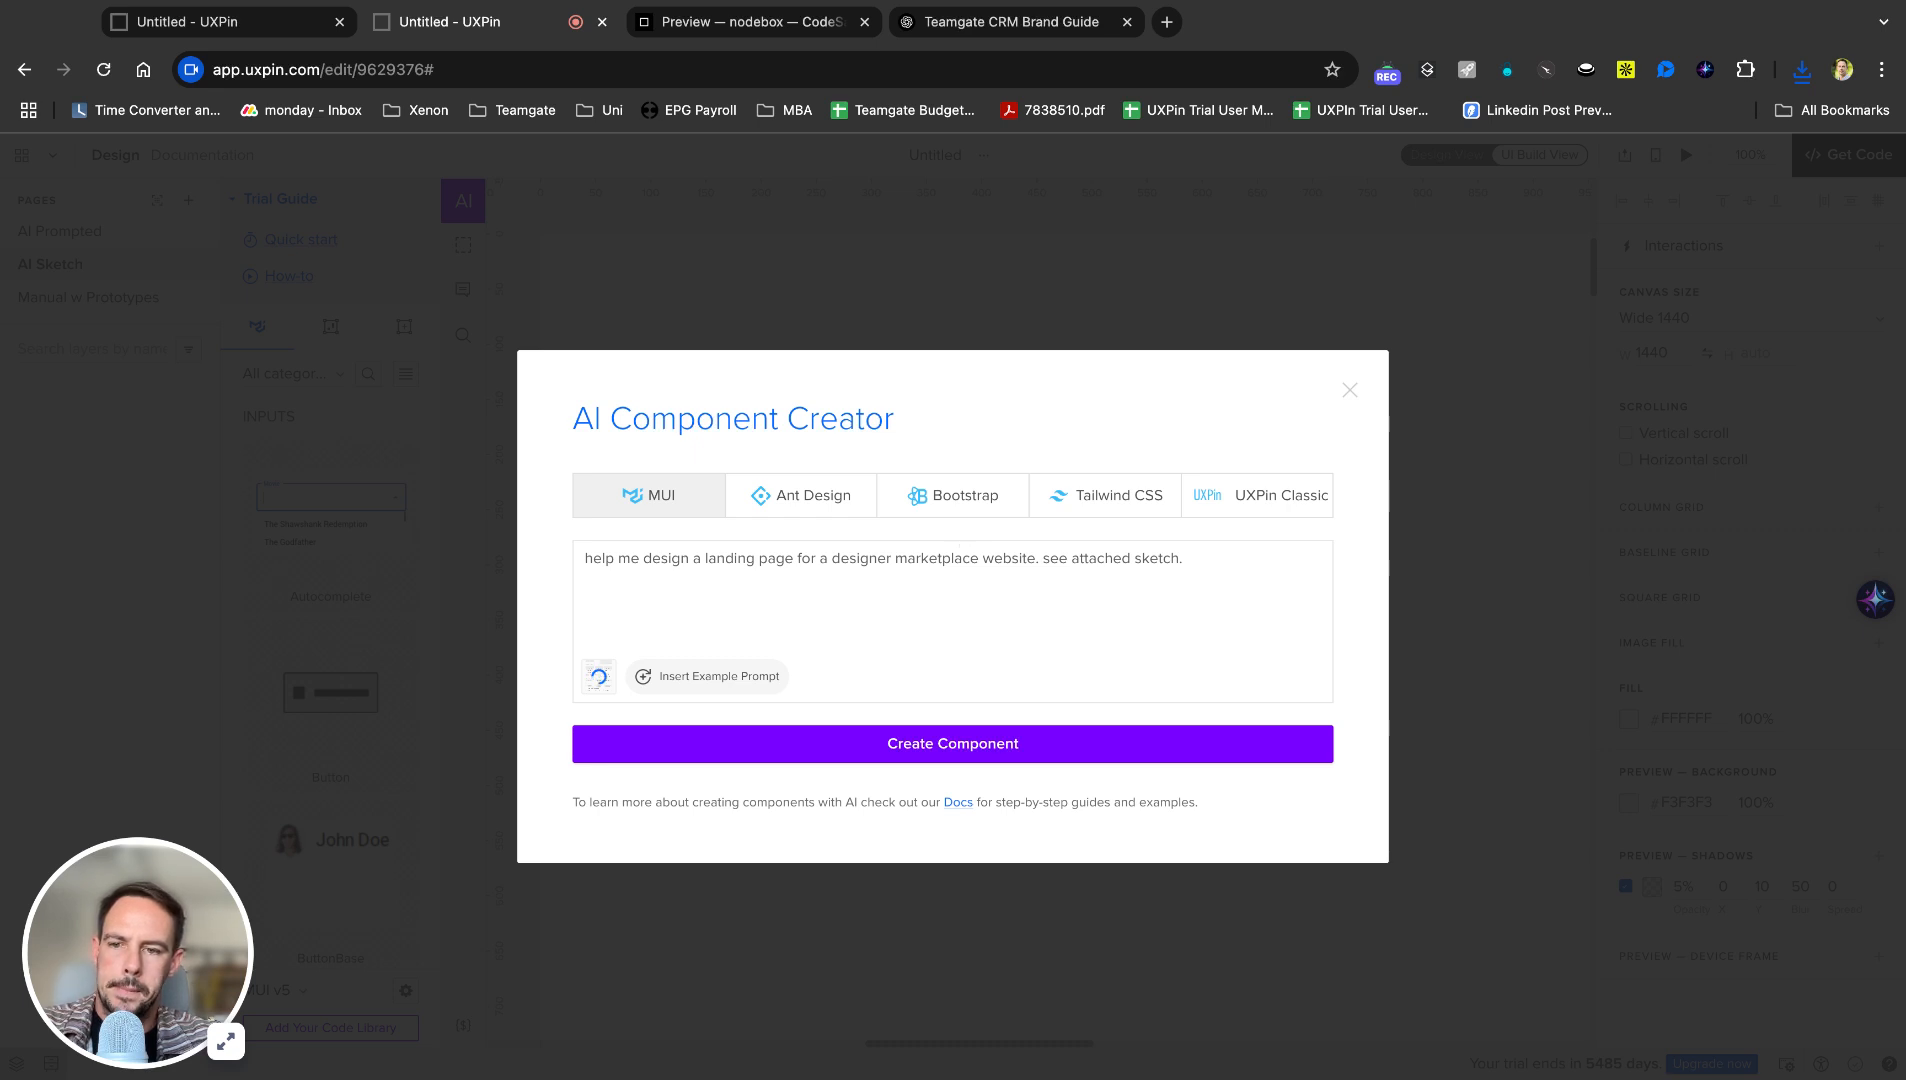
pyautogui.click(900, 586)
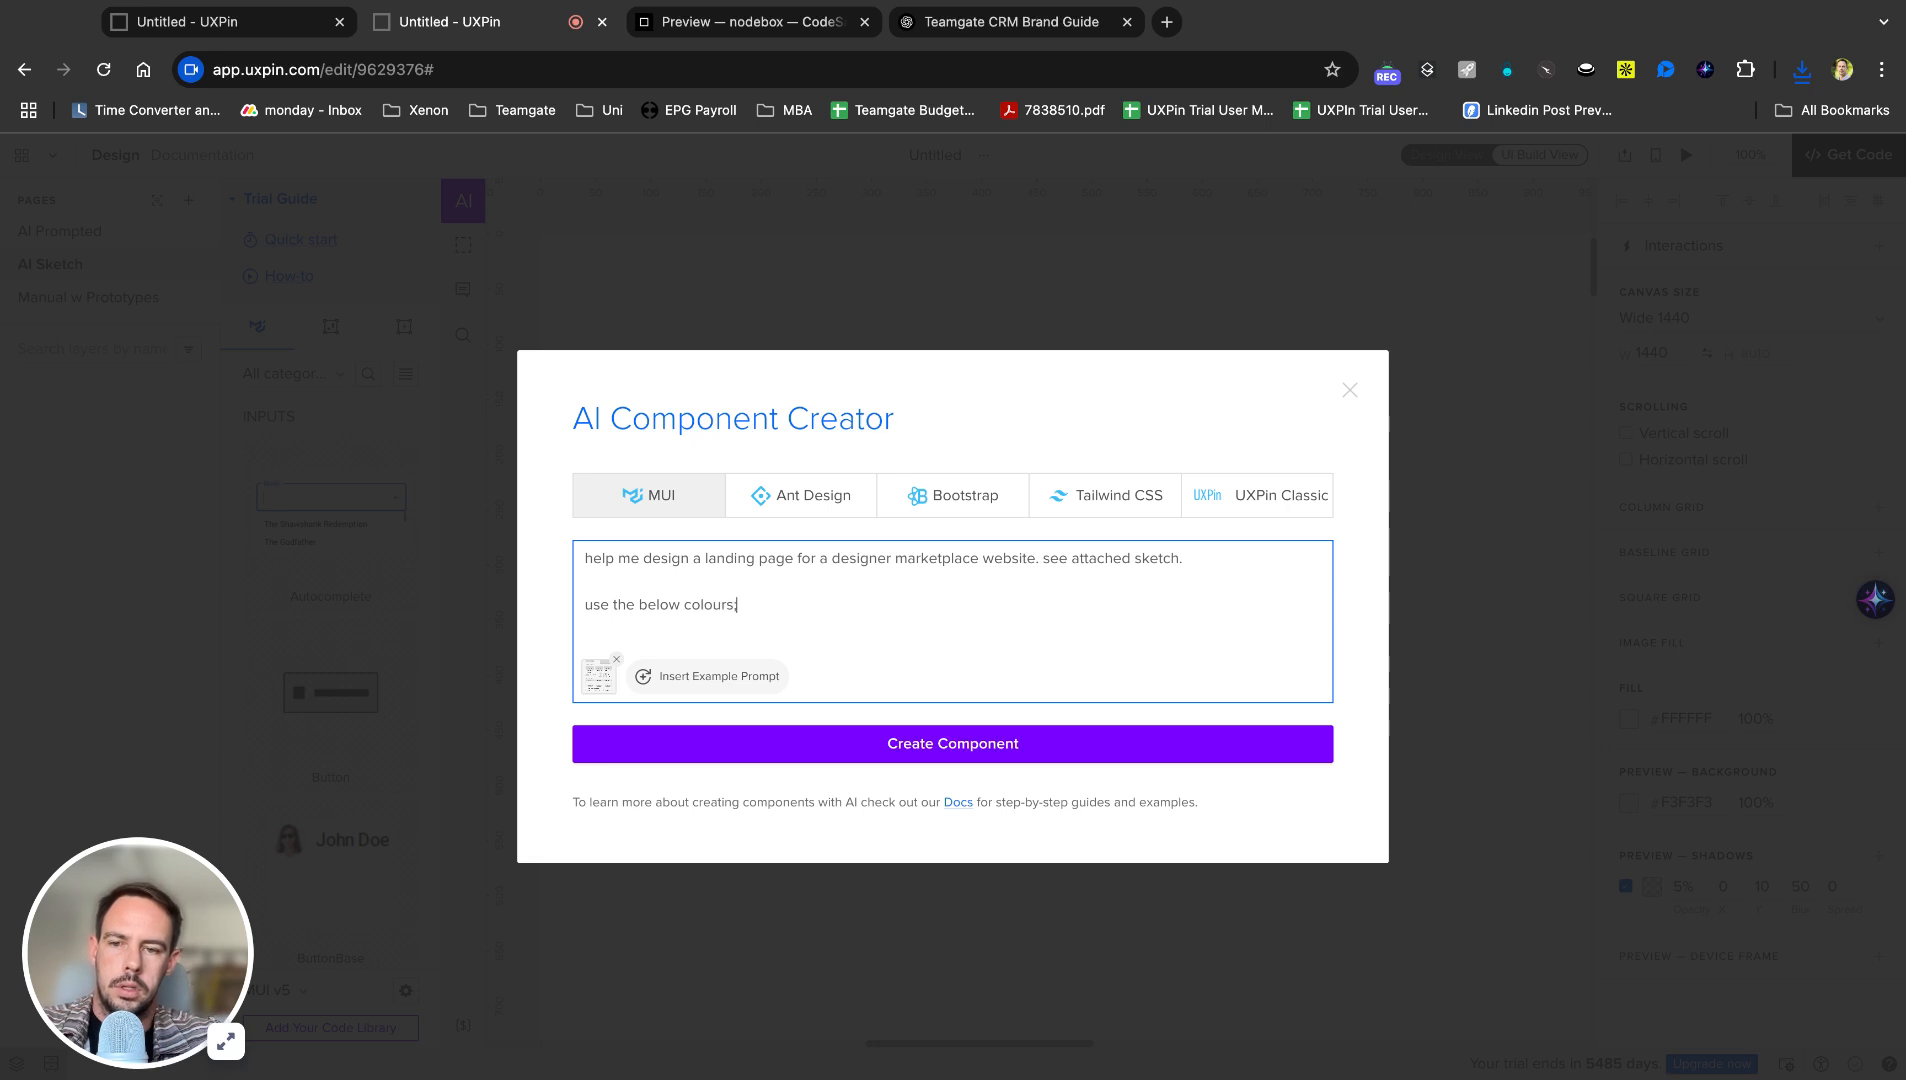
pyautogui.hotkey('ctrl', 'v')
# Trim the pasted text so the prompt ends at "#2c6d7f (Muted Teal)" and generate the MUI component.
pyautogui.click(954, 594)
pyautogui.hotkey('alt', 'shift', 'Left')
pyautogui.hotkey('alt', 'shift', 'Left')
pyautogui.hotkey('alt', 'shift', 'Left')
pyautogui.hotkey('alt', 'shift', 'Left')
pyautogui.hotkey('alt', 'shift', 'Left')
pyautogui.hotkey('shift', 'Down')
pyautogui.hotkey('shift', 'Down')
pyautogui.hotkey('shift', 'Up')
pyautogui.press('super+shift+Up')
pyautogui.hotkey('shift', 'Down')
pyautogui.hotkey('shift', 'Down')
pyautogui.hotkey('shift', 'Down')
pyautogui.hotkey('shift', 'Down')
pyautogui.hotkey('shift', 'Down')
pyautogui.hotkey('shift', 'Down')
pyautogui.hotkey('shift', 'Down')
pyautogui.hotkey('shift', 'Down')
pyautogui.hotkey('shift', 'Down')
pyautogui.hotkey('shift', 'Down')
pyautogui.hotkey('shift', 'Down')
pyautogui.hotkey('shift', 'Down')
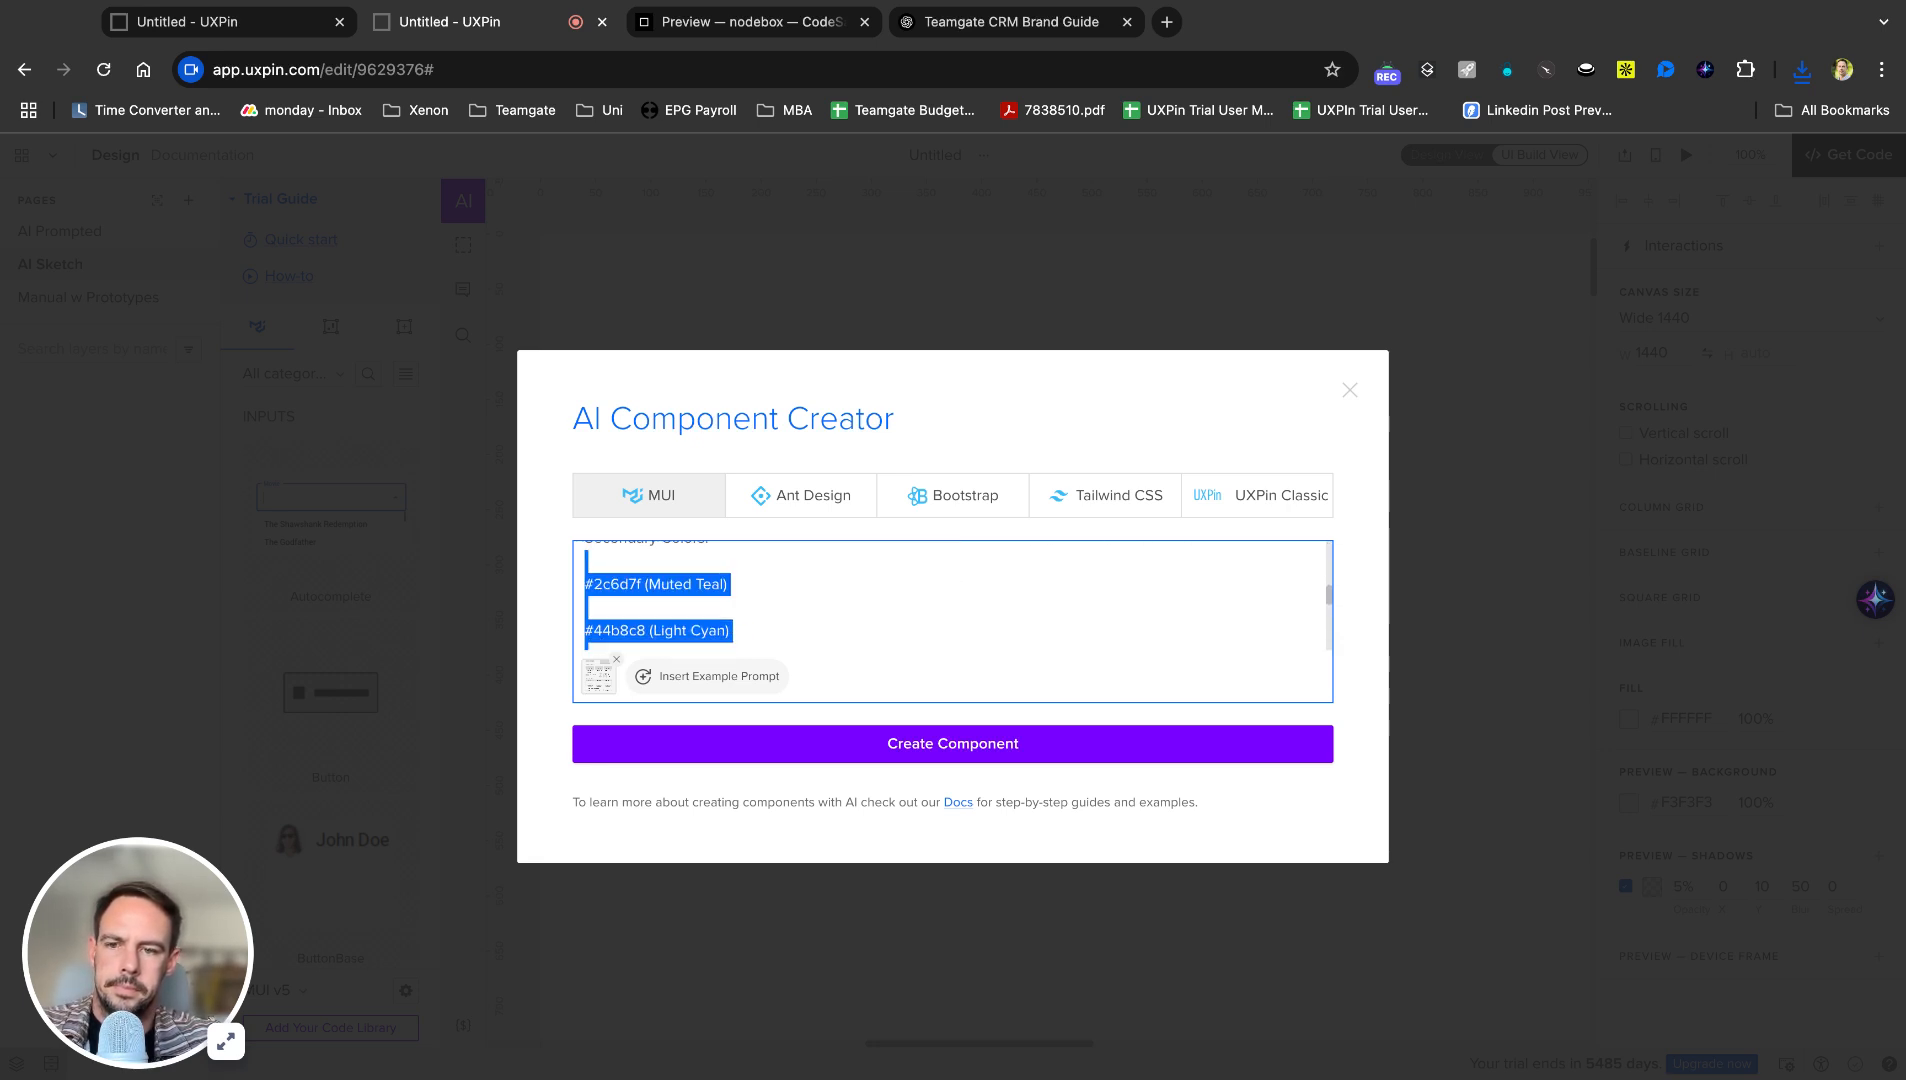
pyautogui.hotkey('shift', 'Down')
pyautogui.hotkey('shift', 'Down')
pyautogui.press('BackSpace')
pyautogui.scroll(2, 712, 600)
pyautogui.scroll(-5, 711, 598)
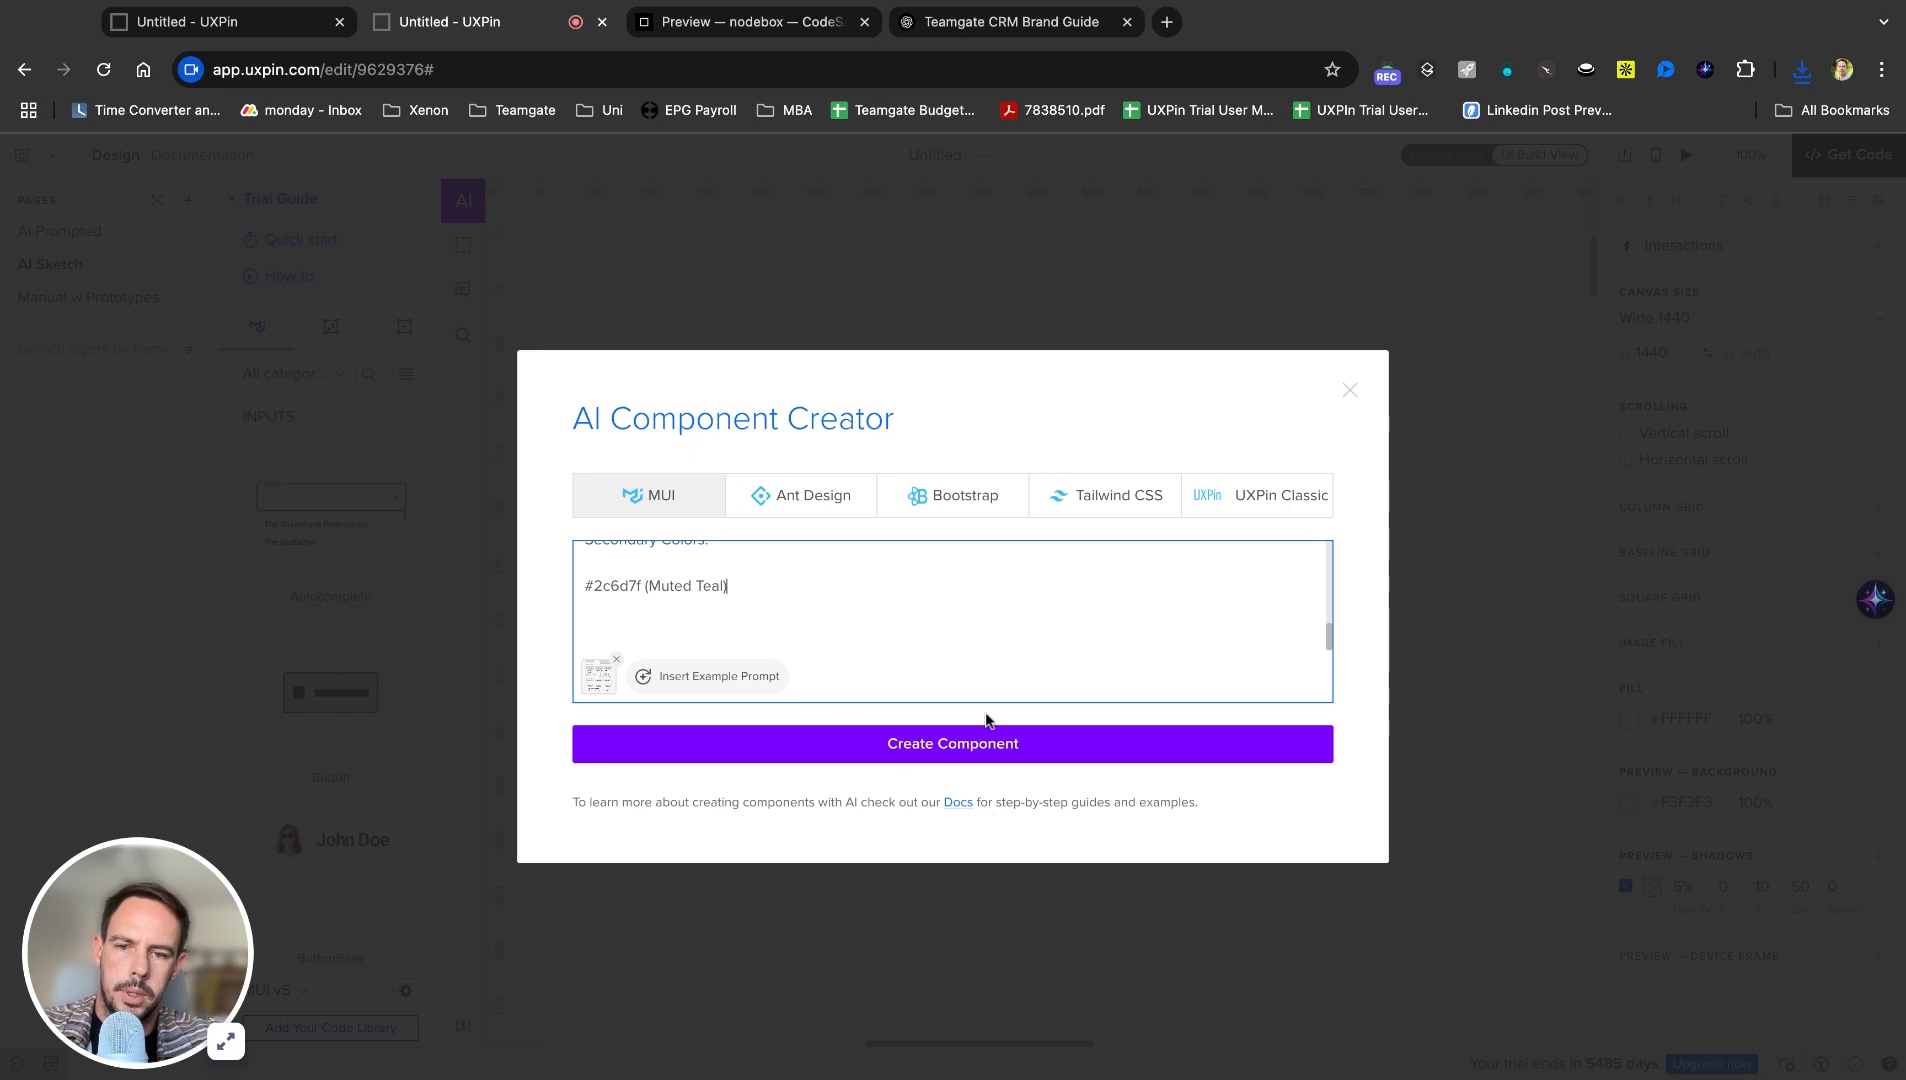
pyautogui.click(978, 764)
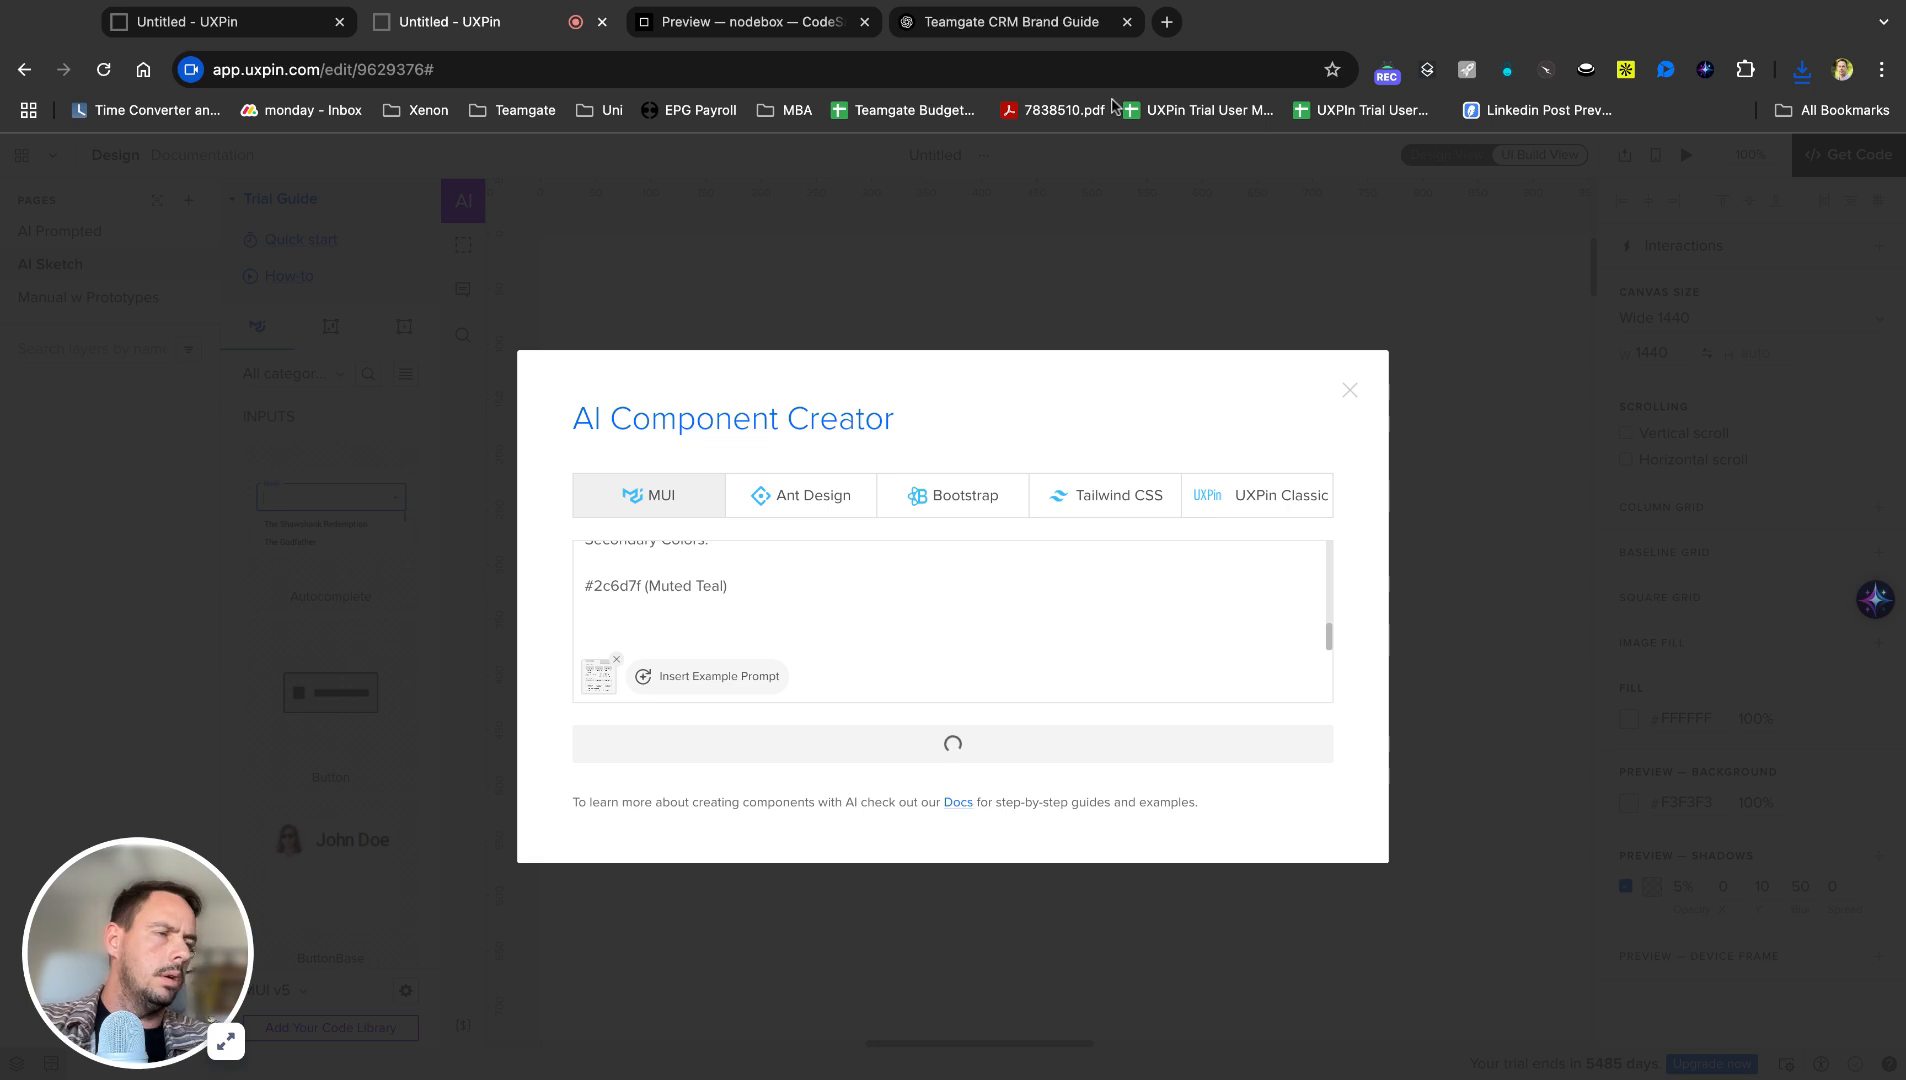
# Close the CodeSandbox preview's browser tab and return to the UXPin editor.
pyautogui.click(743, 22)
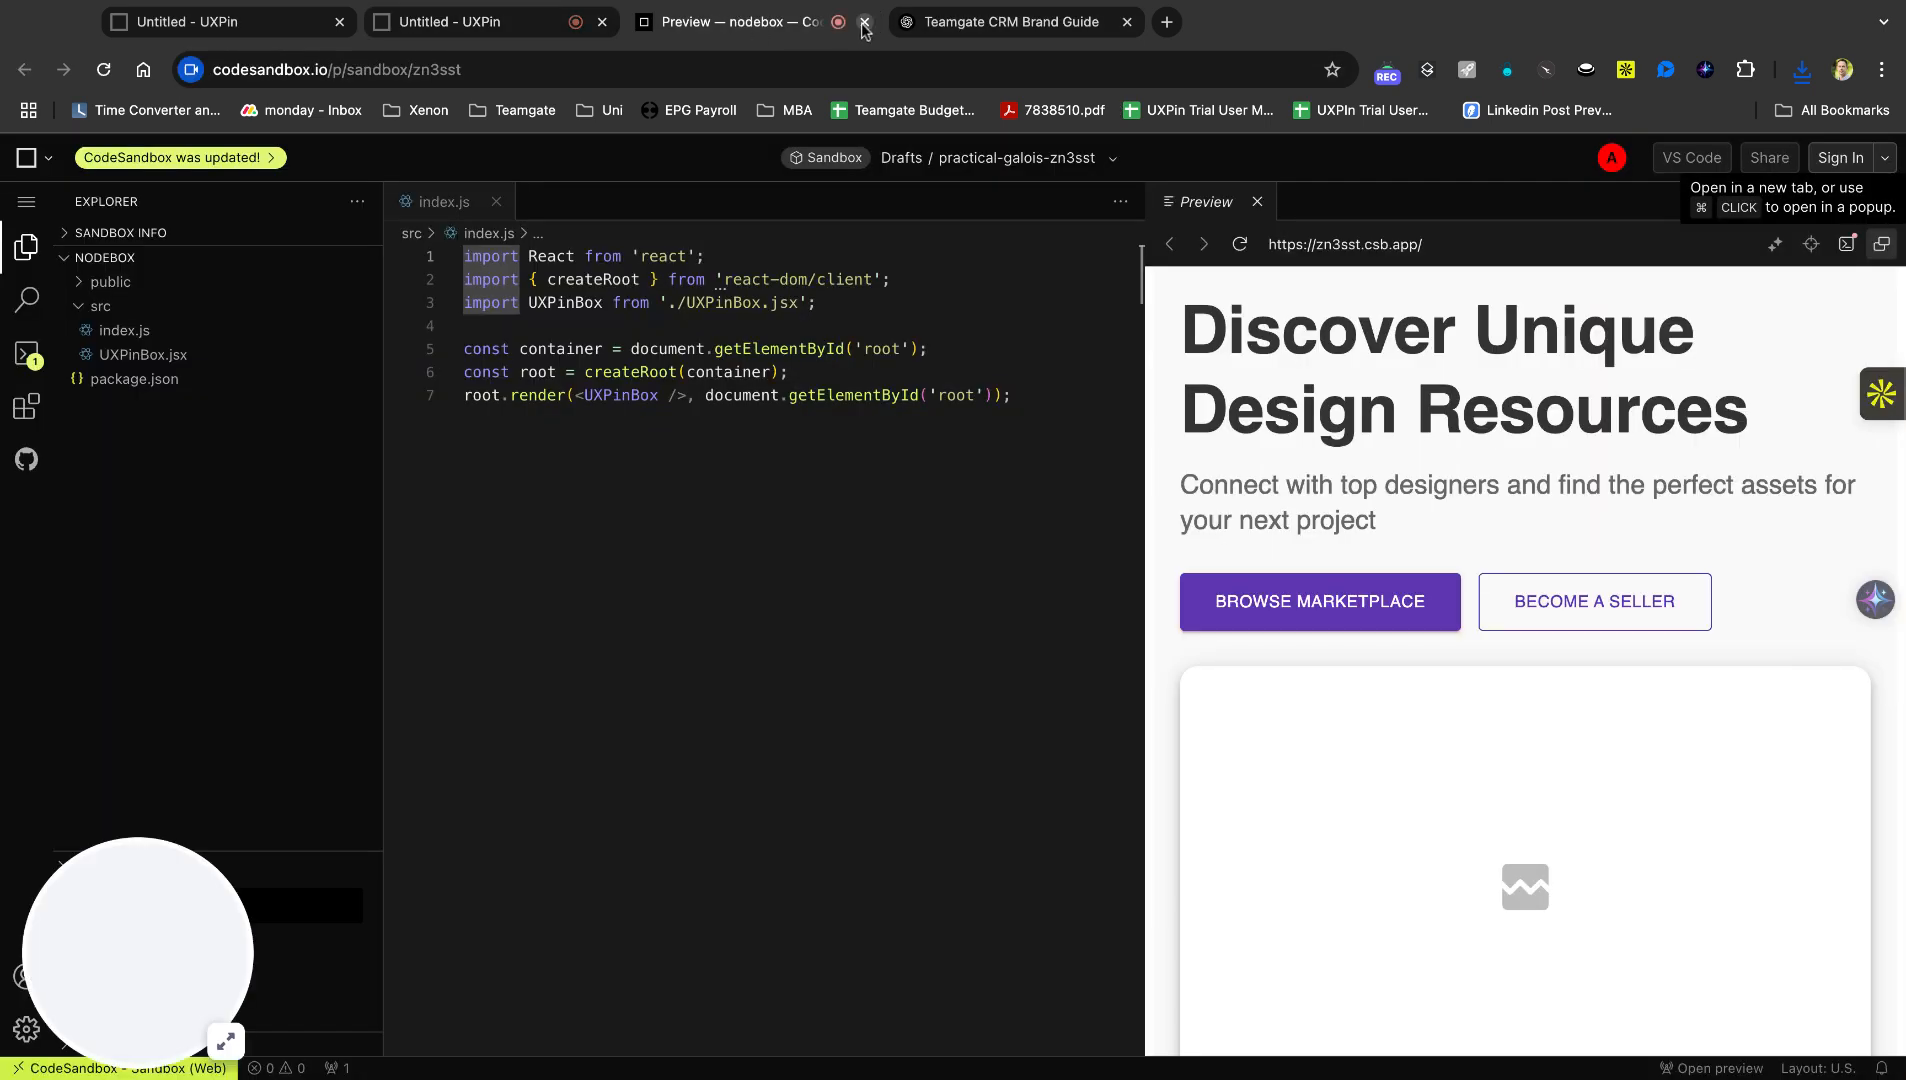
pyautogui.click(865, 22)
pyautogui.click(470, 22)
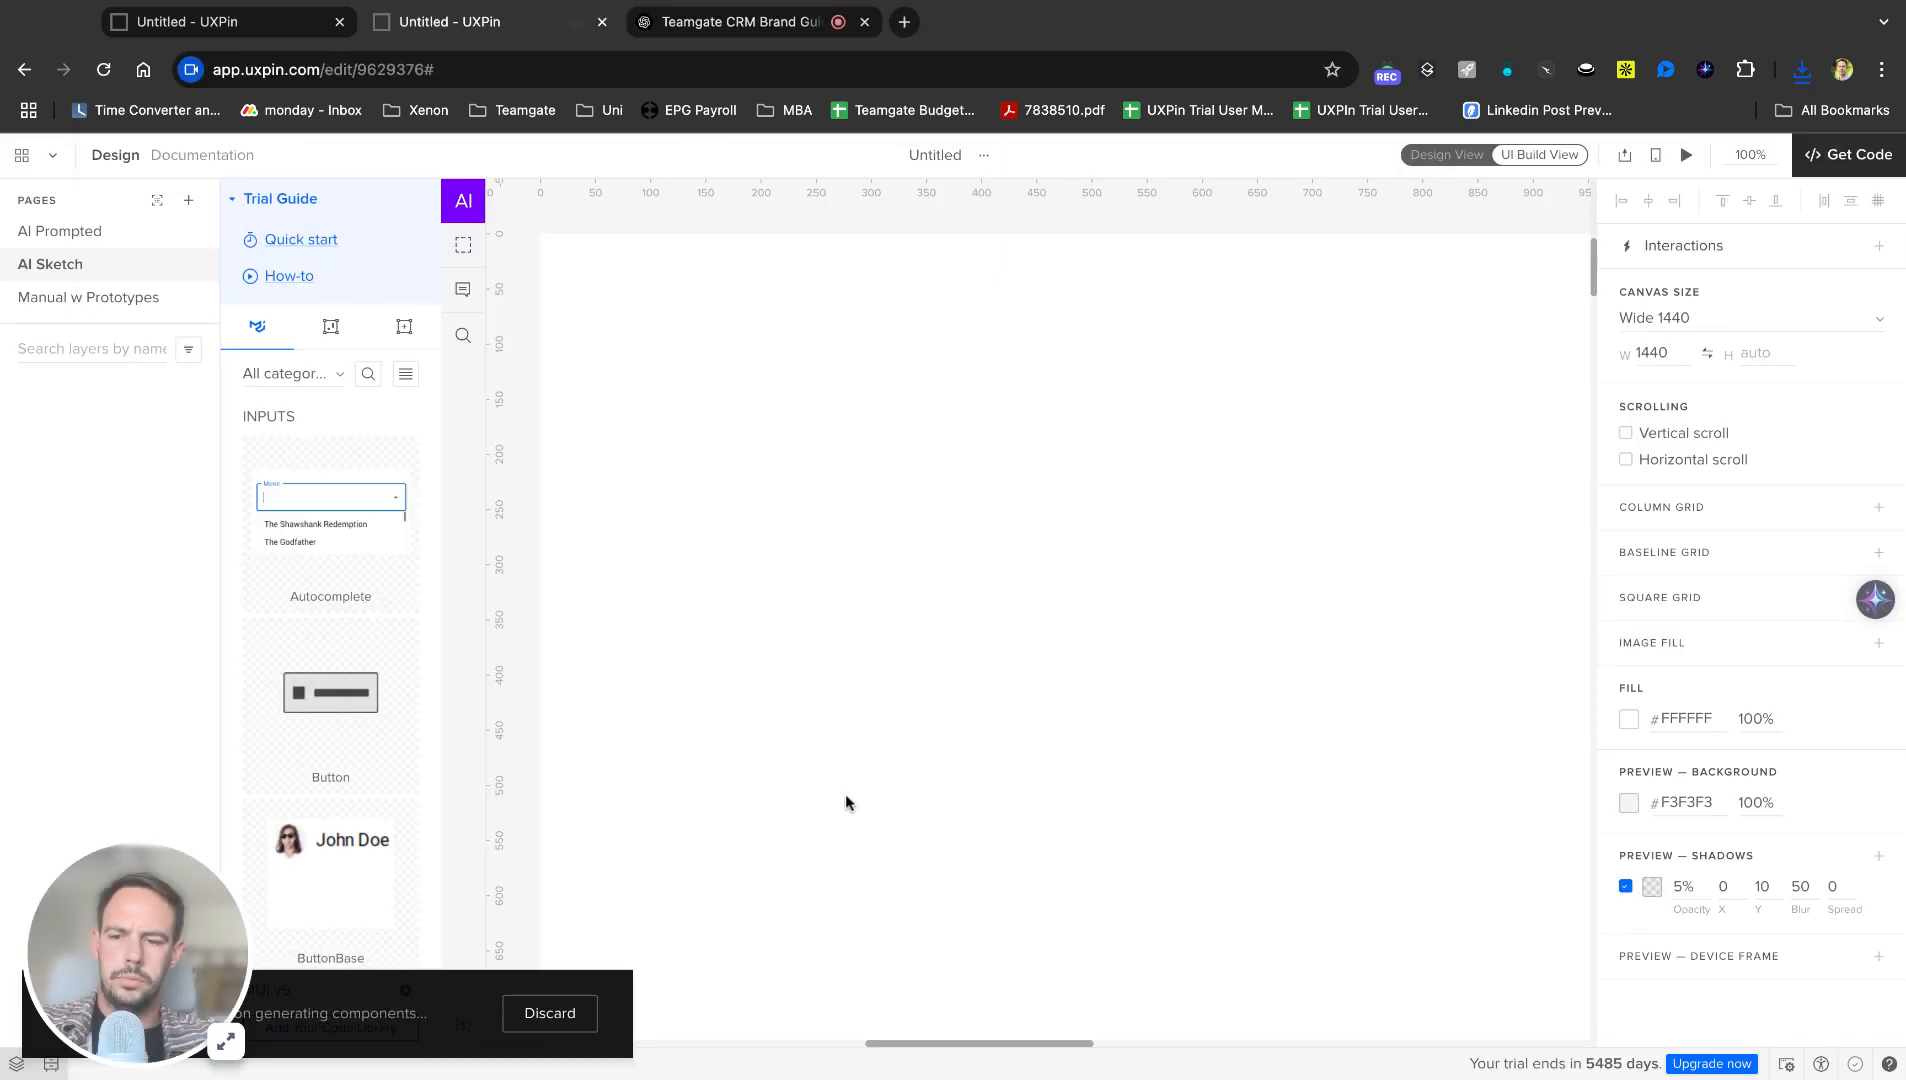
# Check the wireframe in ChatGPT and review the submitted prompt in the AI Component Creator during generation.
pyautogui.click(477, 220)
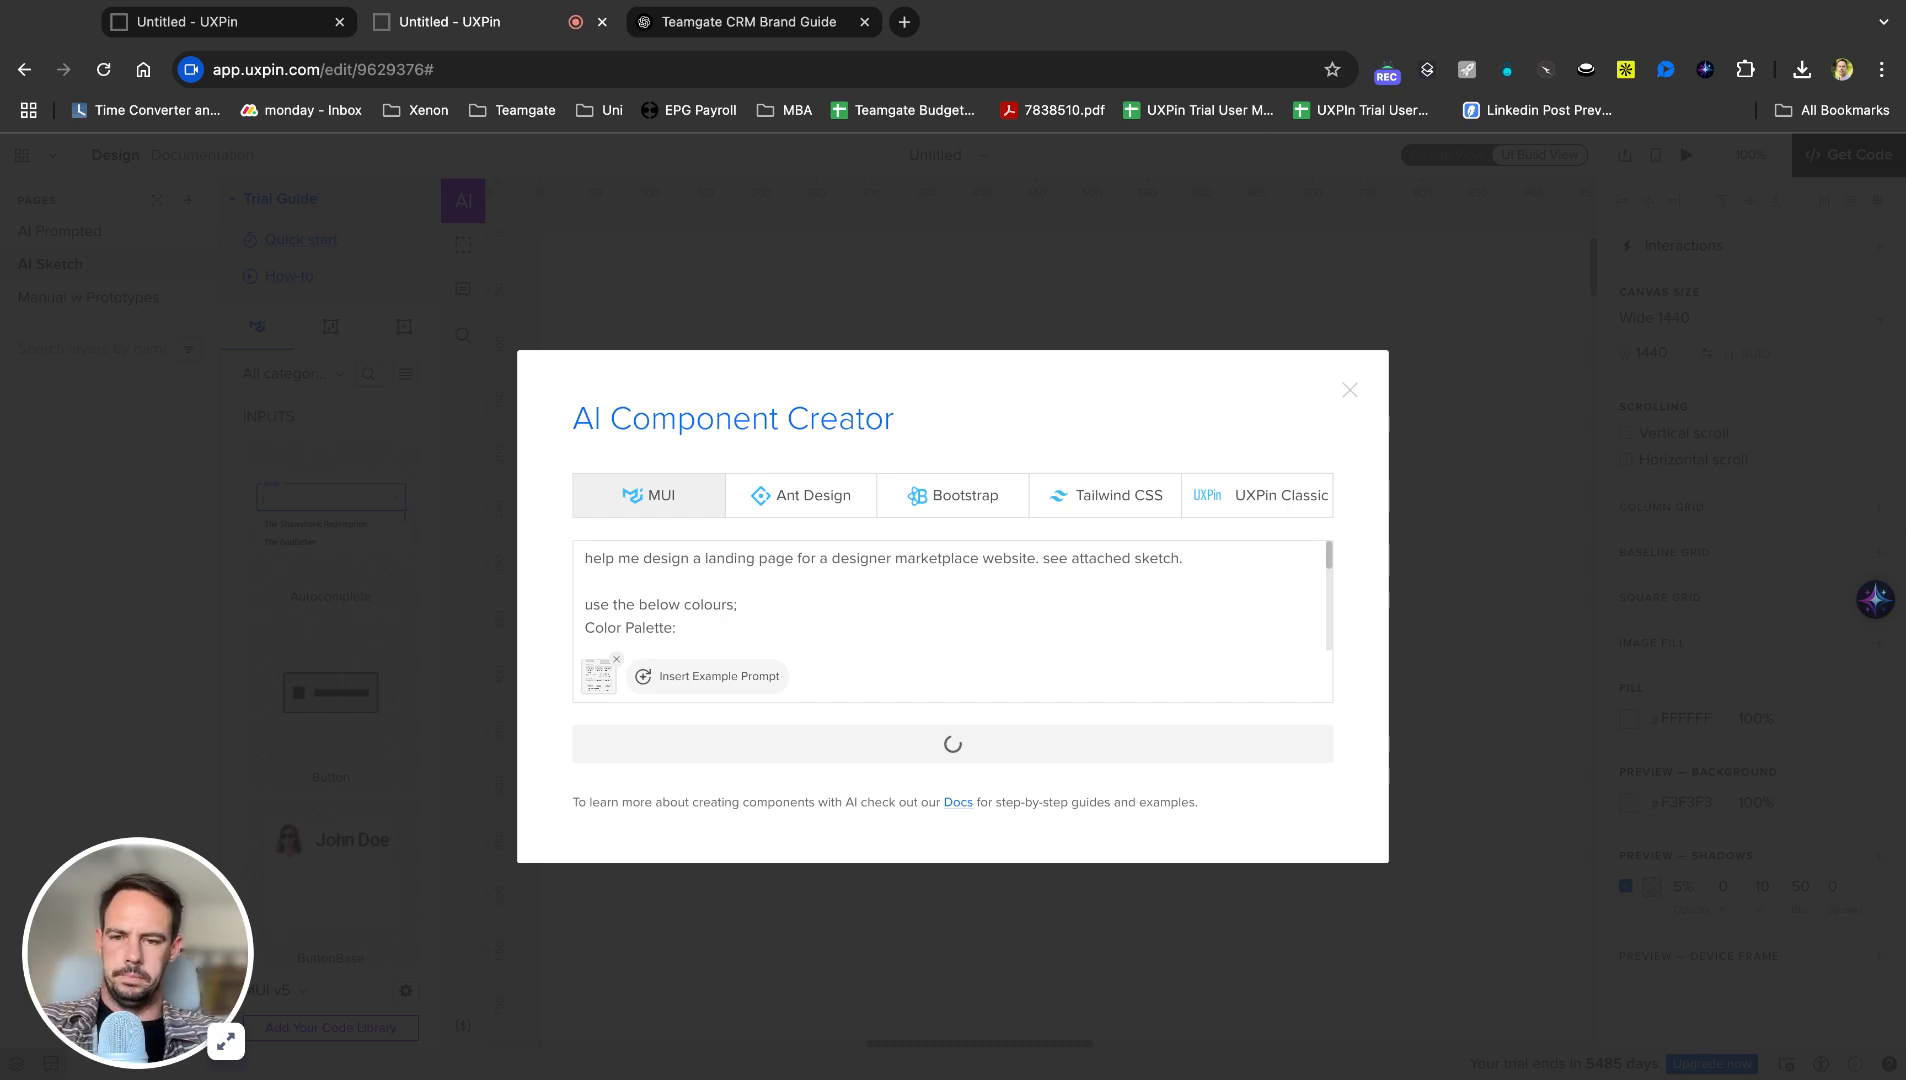
pyautogui.click(784, 28)
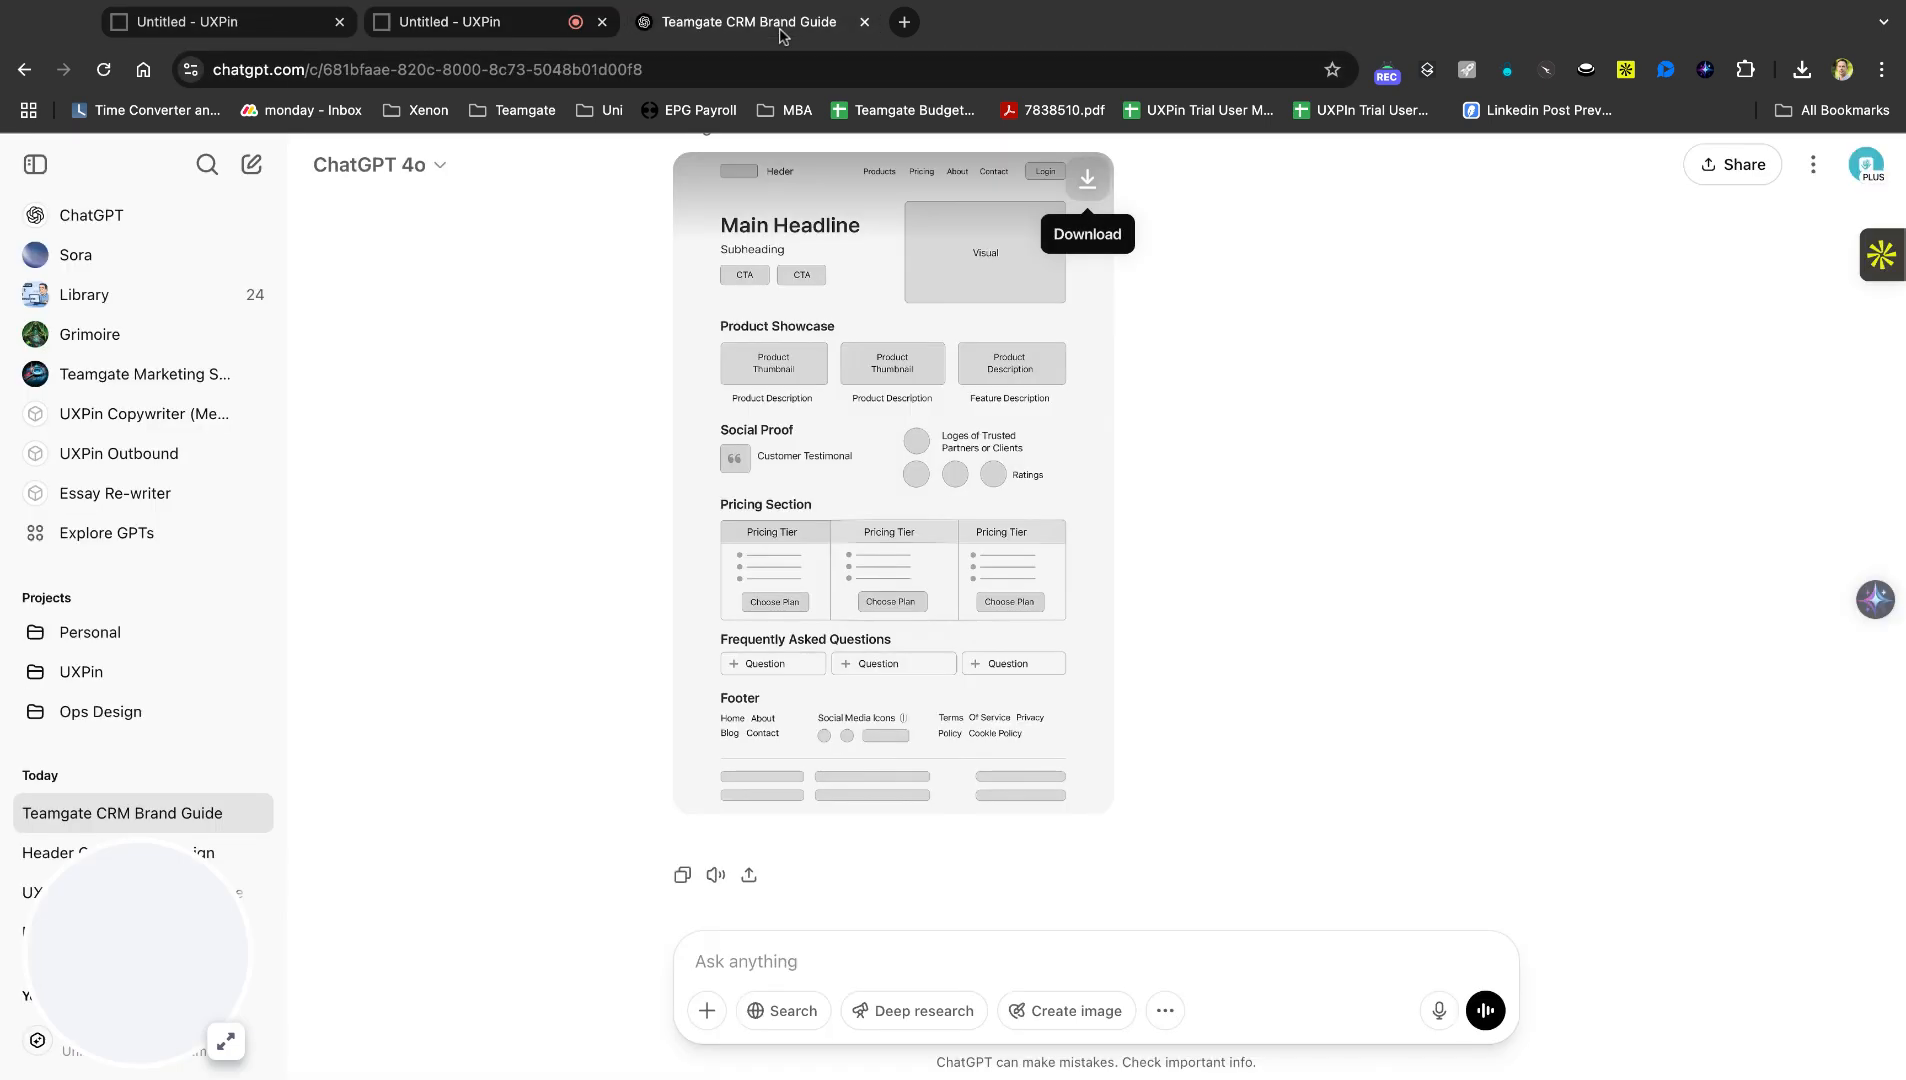
pyautogui.click(541, 28)
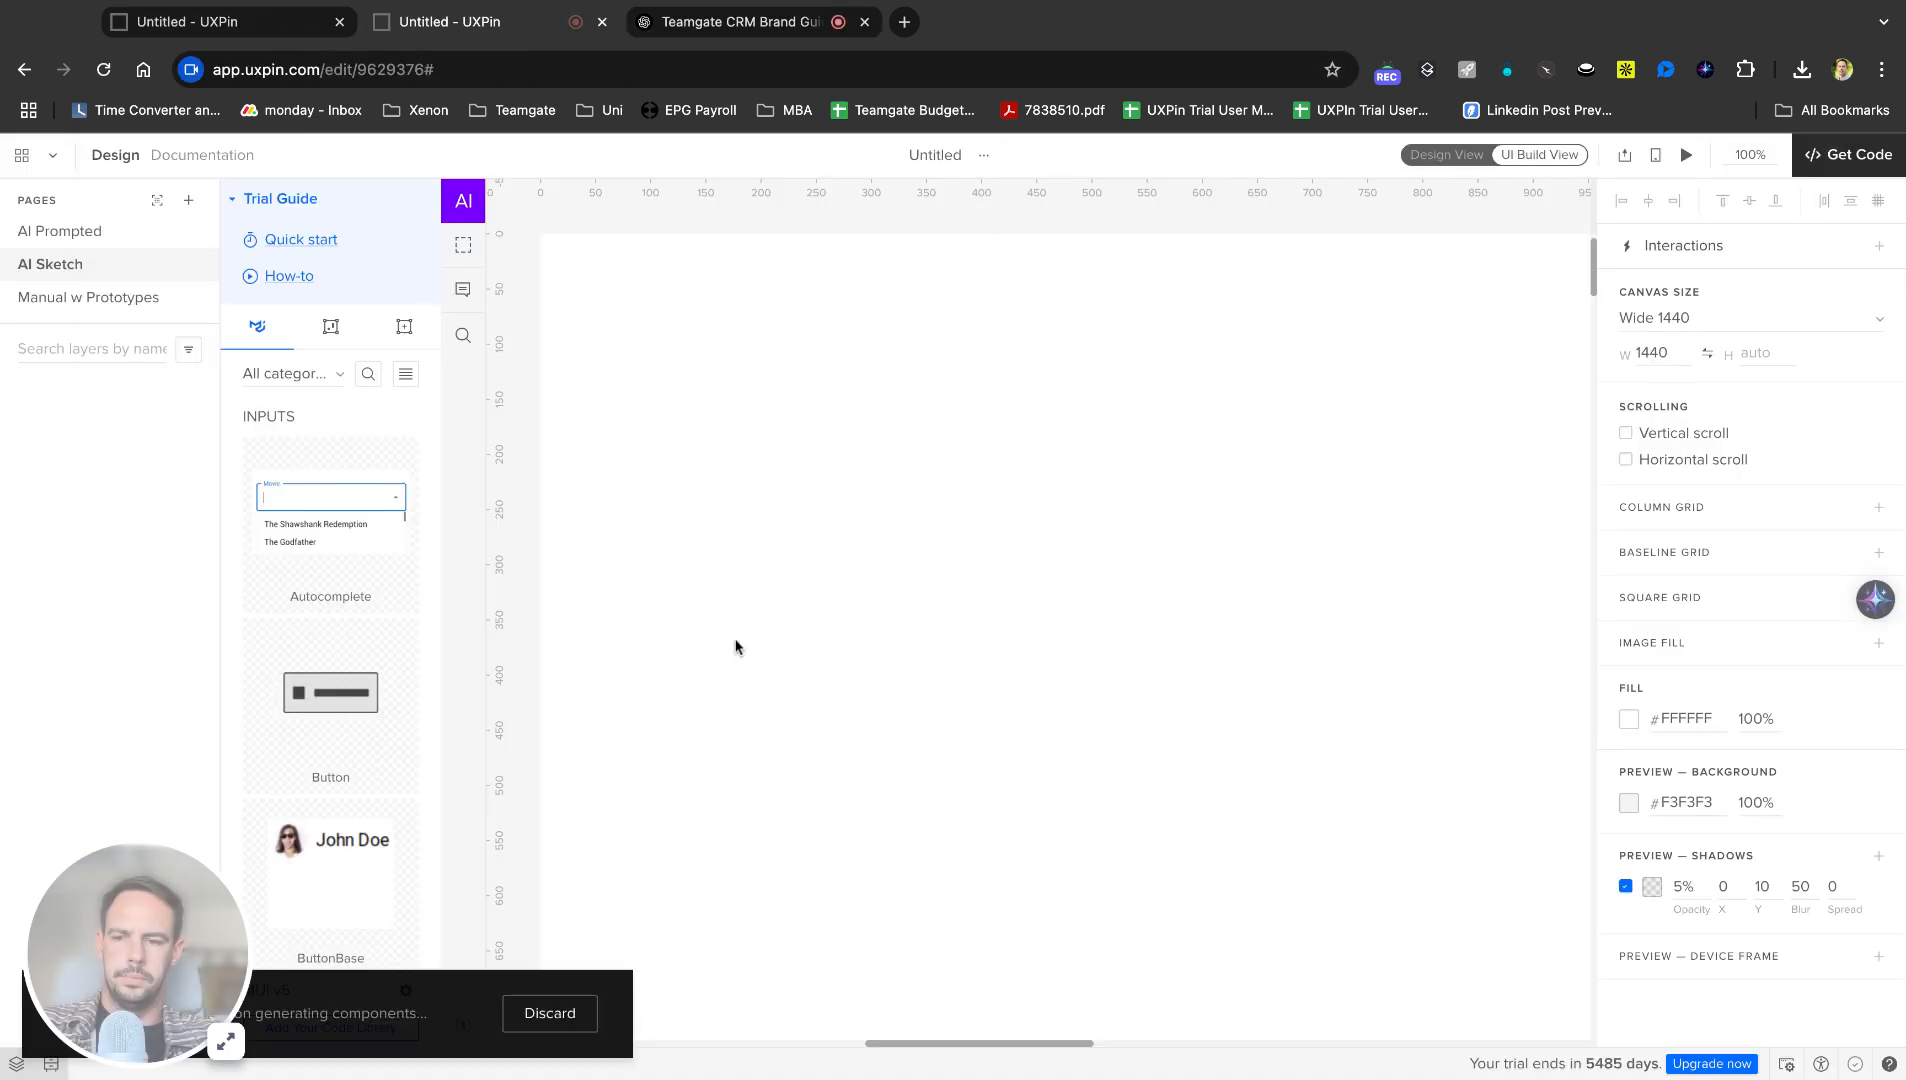
pyautogui.click(463, 200)
pyautogui.click(951, 631)
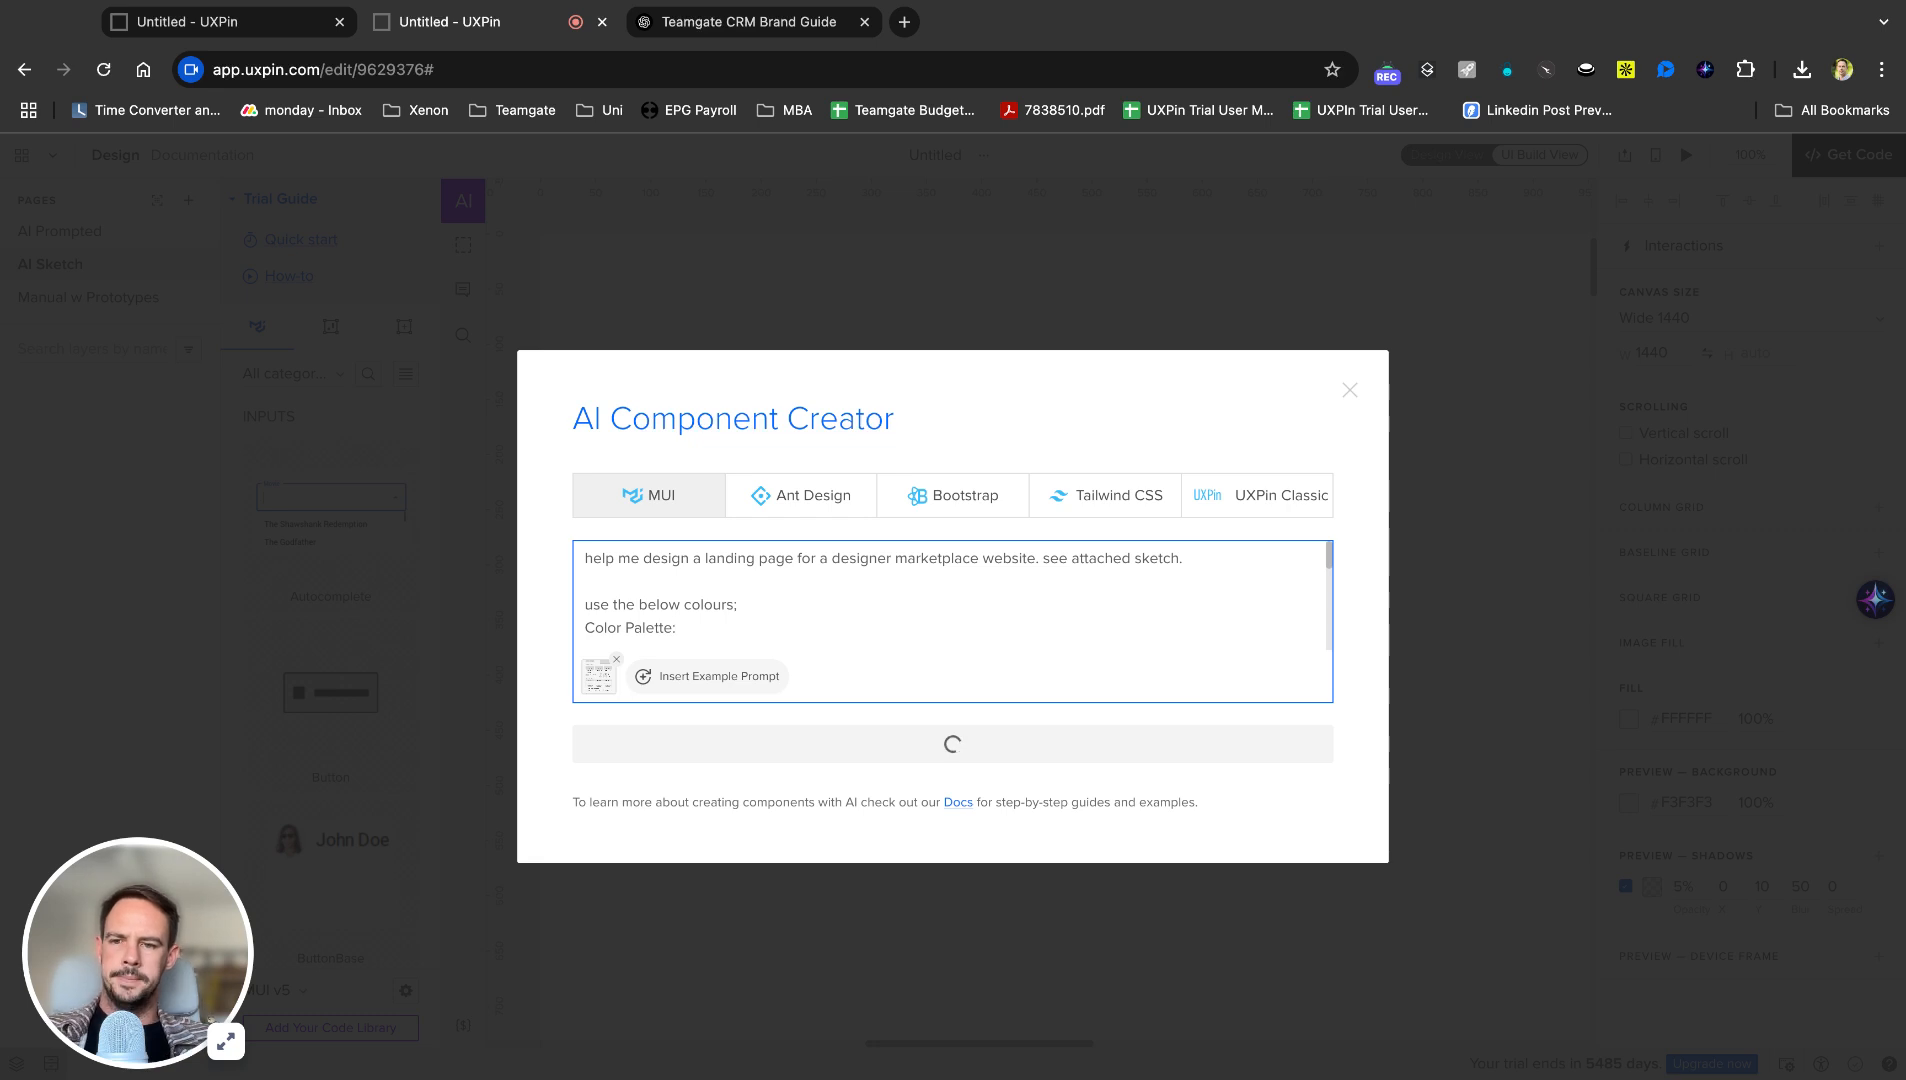
pyautogui.press('super+a')
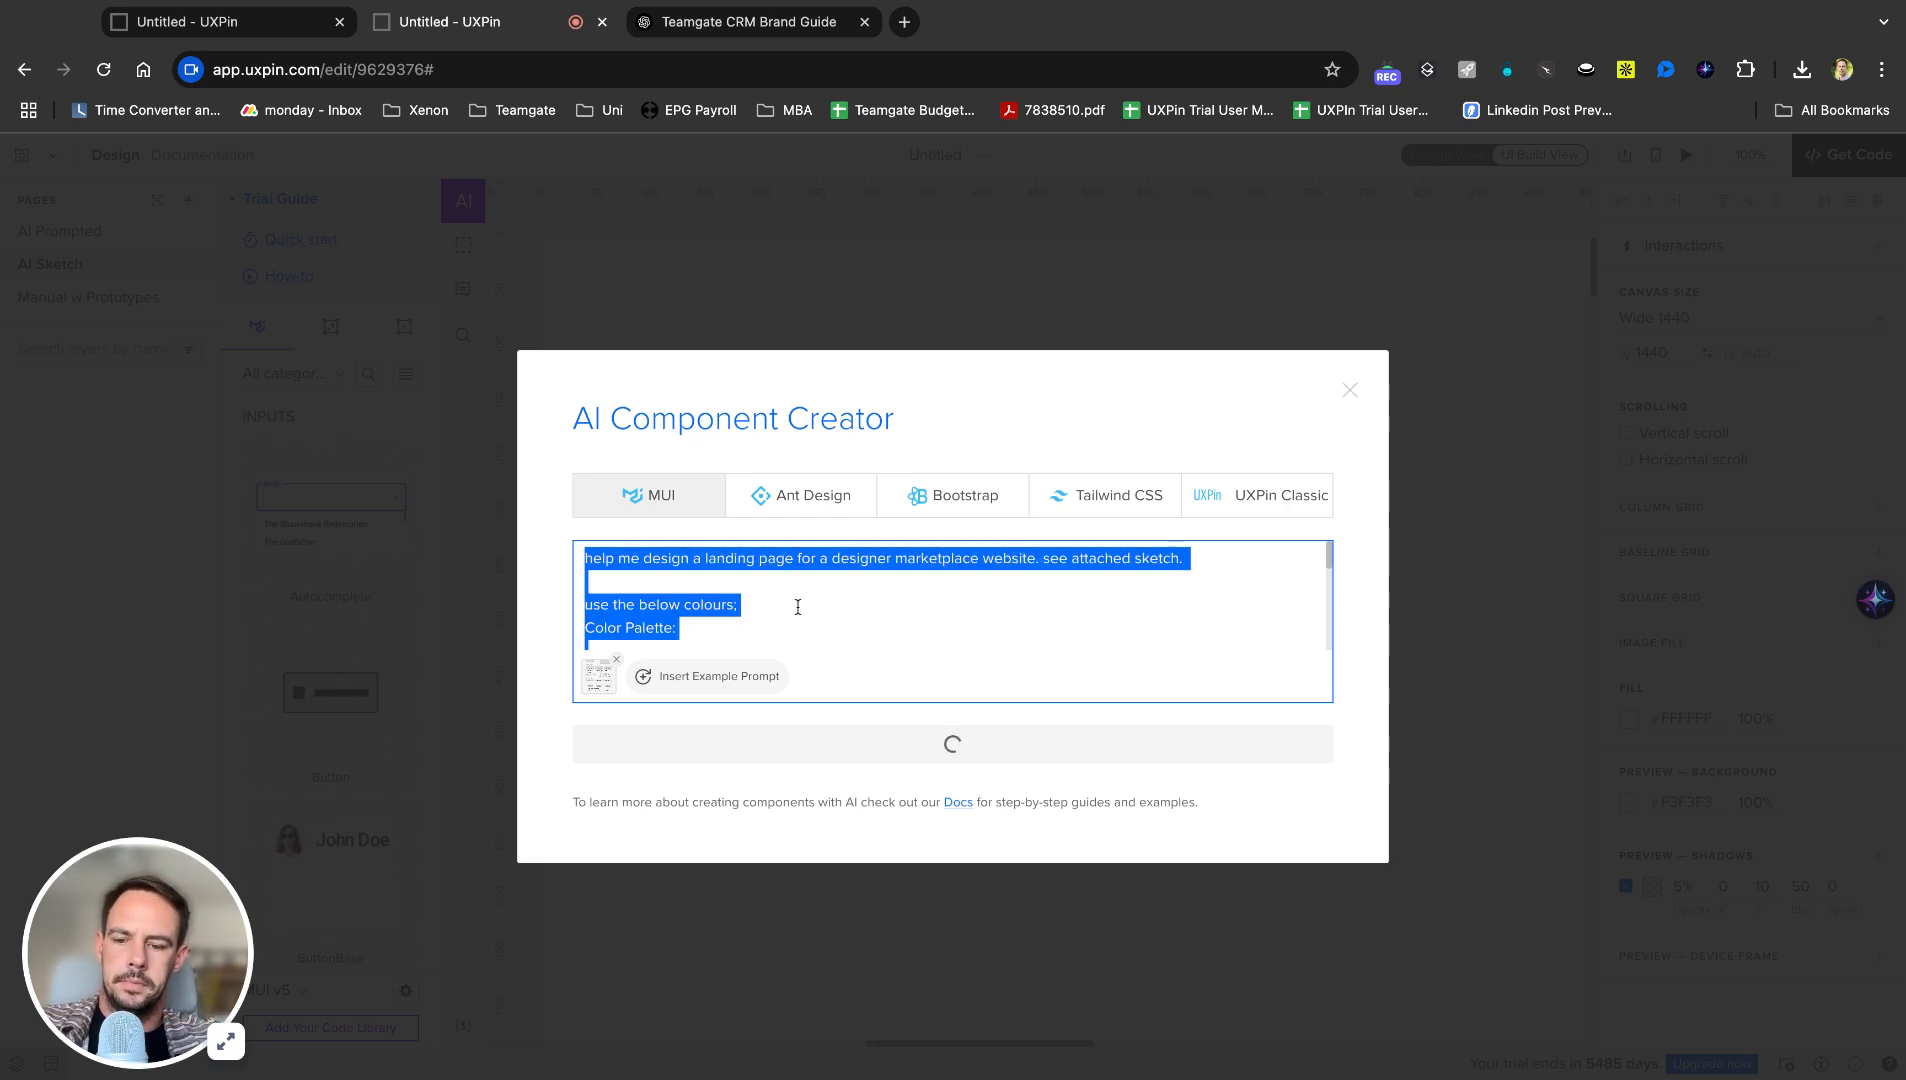
pyautogui.click(798, 607)
pyautogui.scroll(-5, 798, 607)
pyautogui.scroll(5, 798, 607)
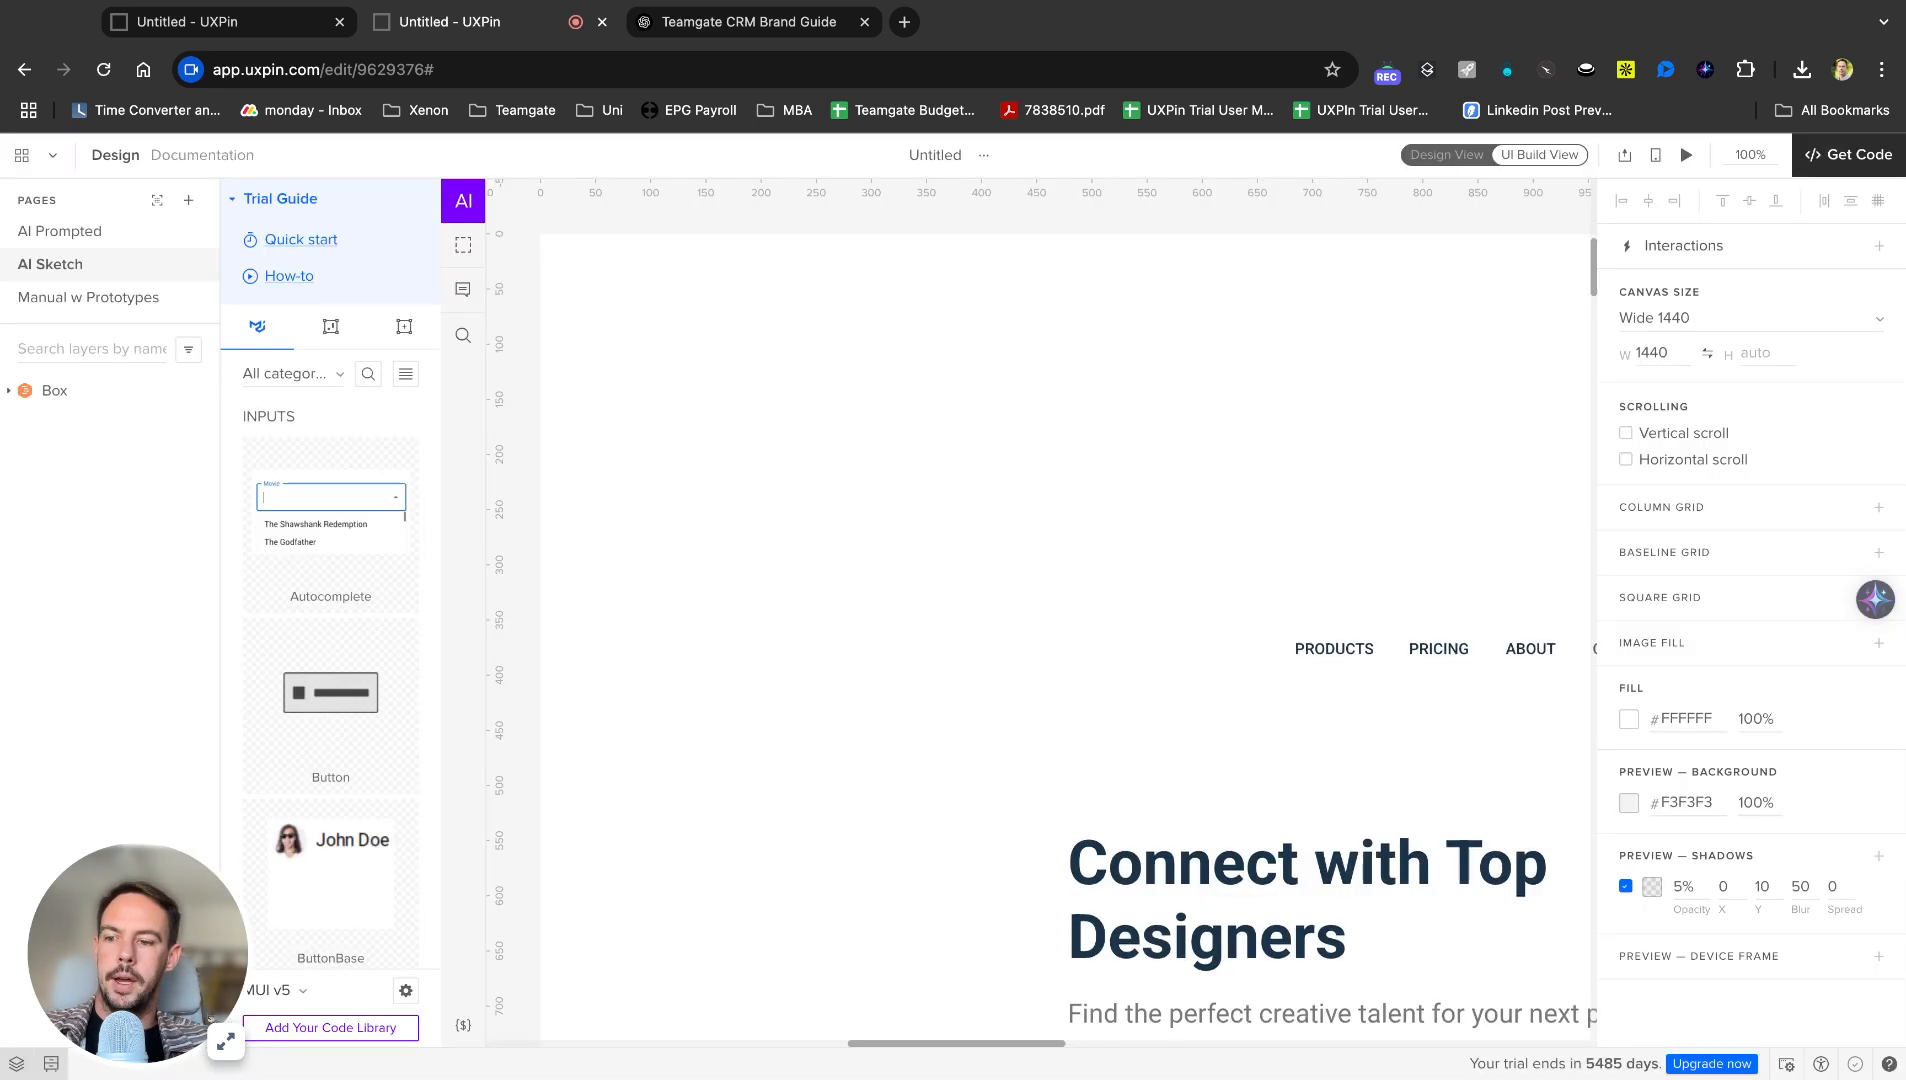
# Place the generated landing page Box at X 0, Y 0 and widen it to the 1440 canvas width.
pyautogui.moveTo(1339, 868); pyautogui.dragTo(958, 500)
pyautogui.scroll(-2, 1155, 645)
pyautogui.hscroll(2, 1155, 645)
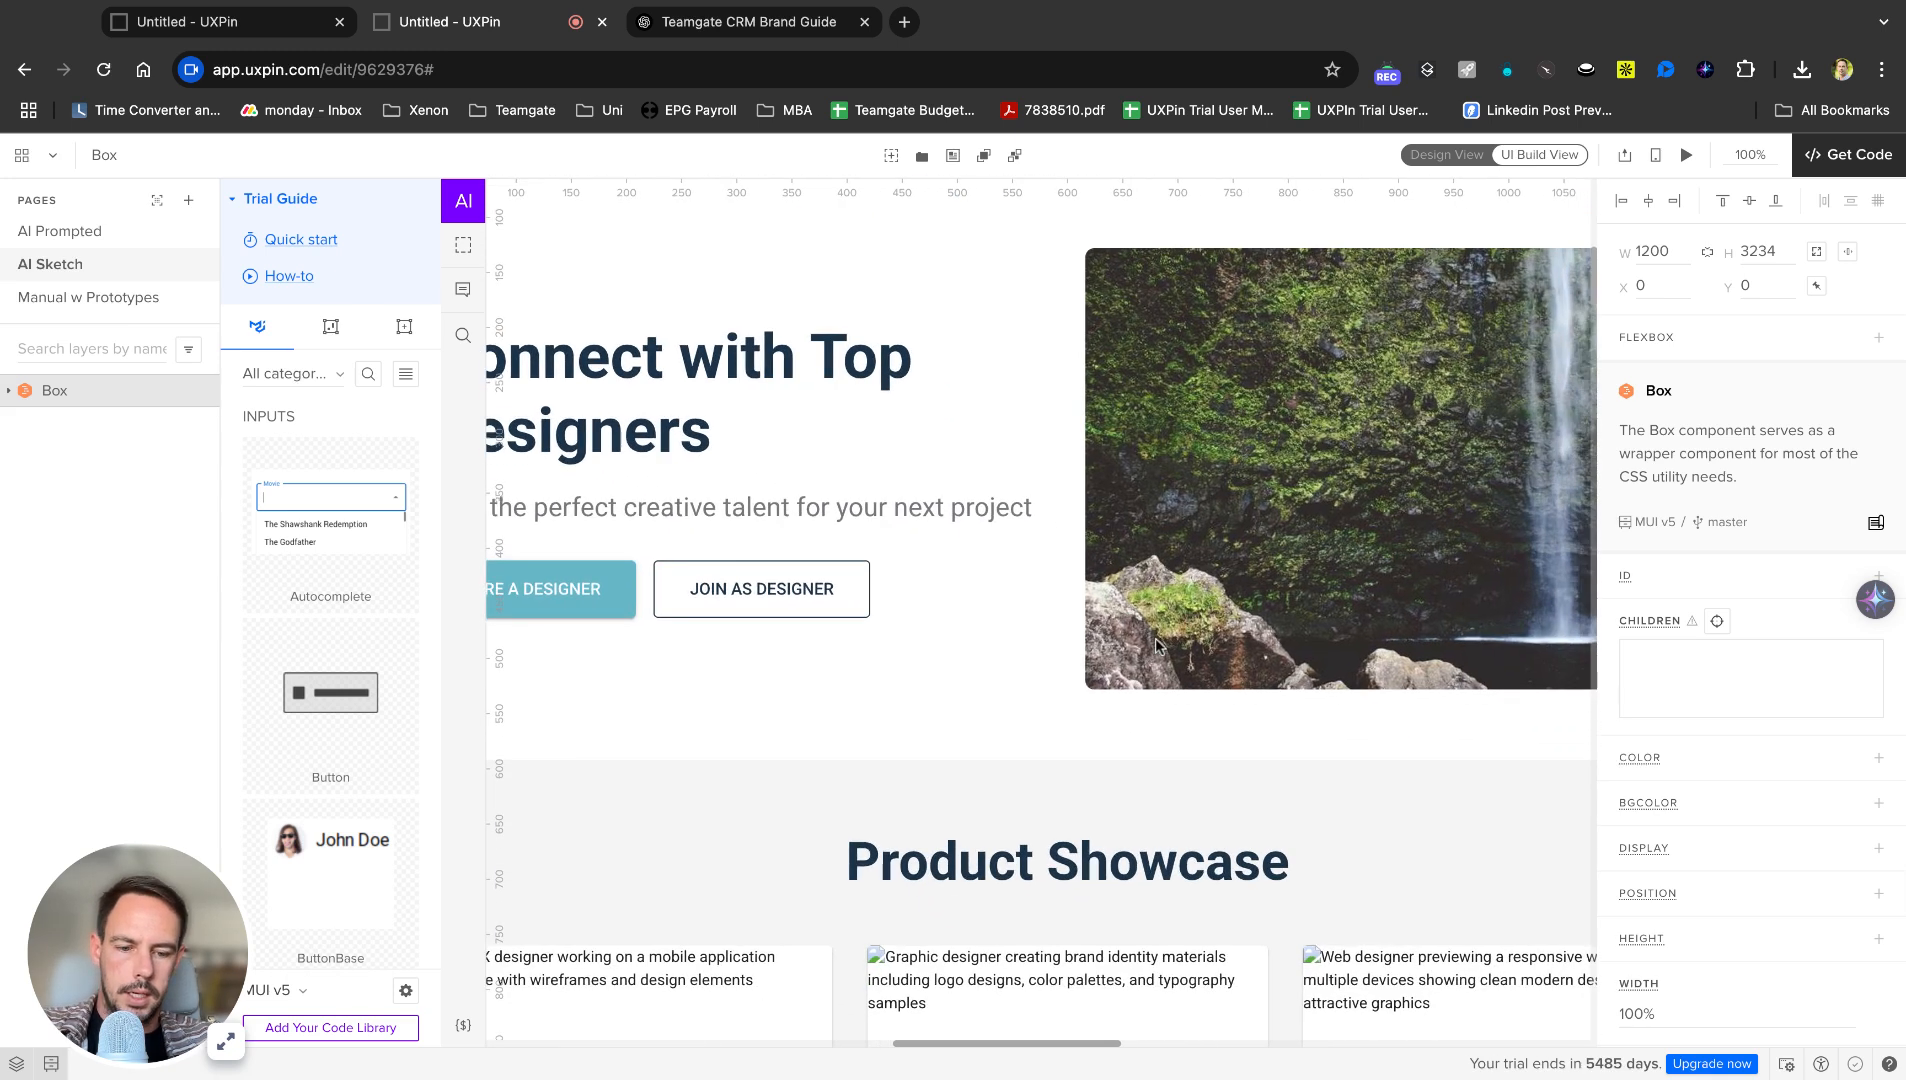
pyautogui.keyDown('ctrl'); pyautogui.scroll(-5, 1155, 645); pyautogui.keyUp('ctrl')
pyautogui.press('super+equal')
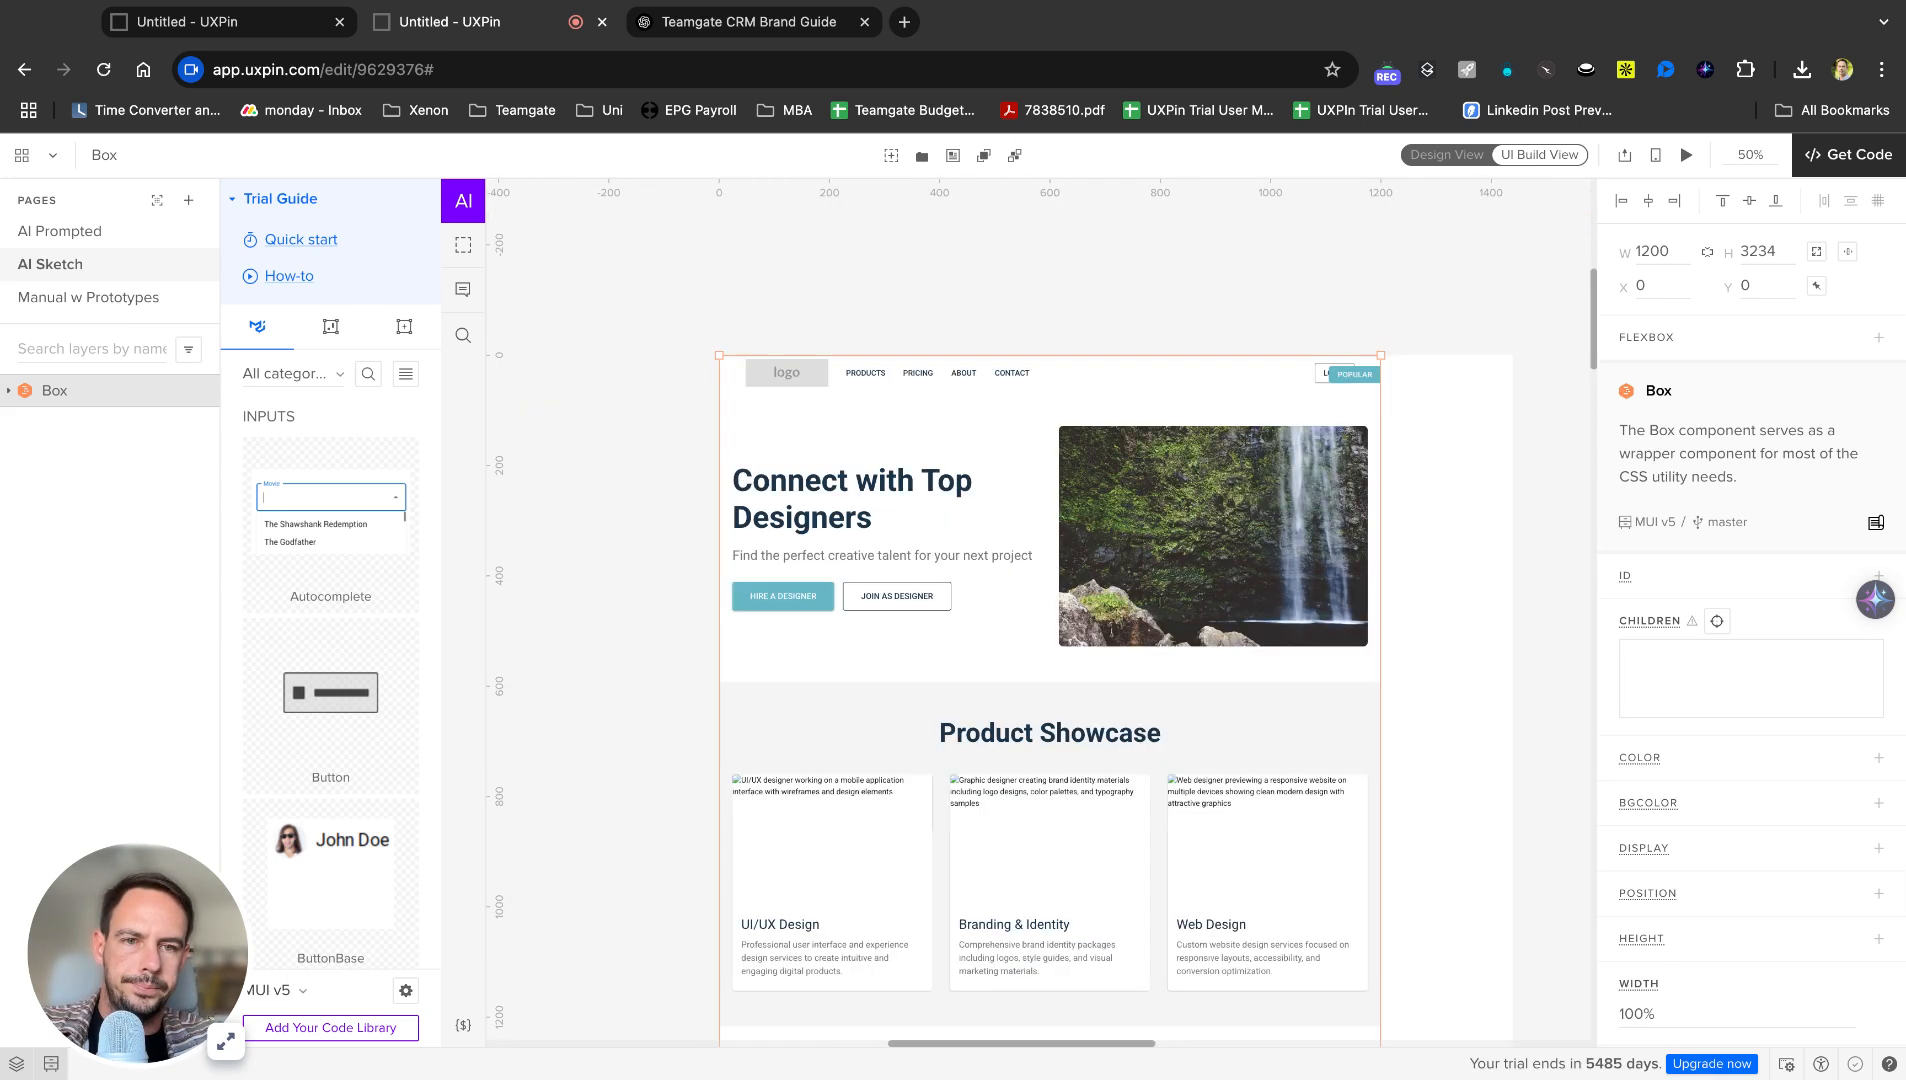
pyautogui.moveTo(1381, 357); pyautogui.dragTo(1514, 369)
pyautogui.click(1518, 323)
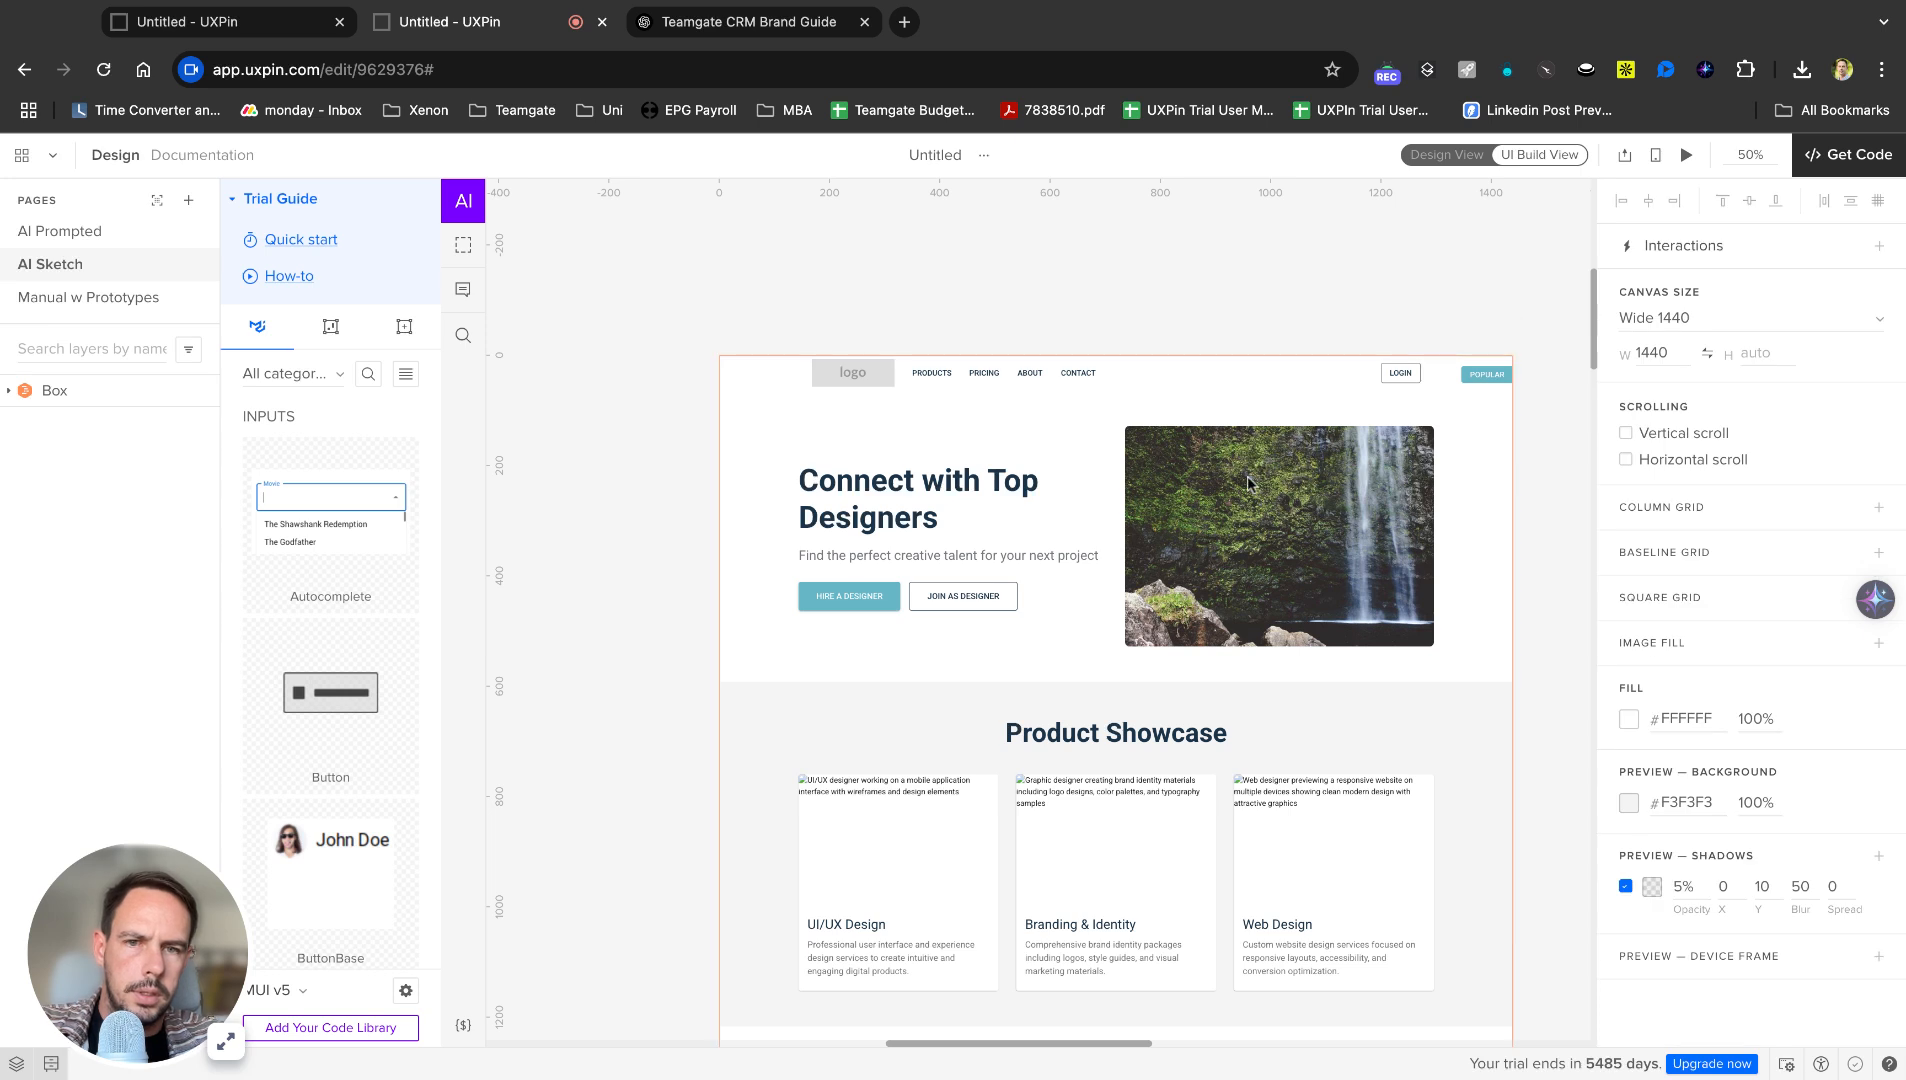
# Examine the generated landing page from the hero through Product Showcase, Social Proof, Pricing Plans and FAQ to the footer.
pyautogui.scroll(-5, 1208, 585)
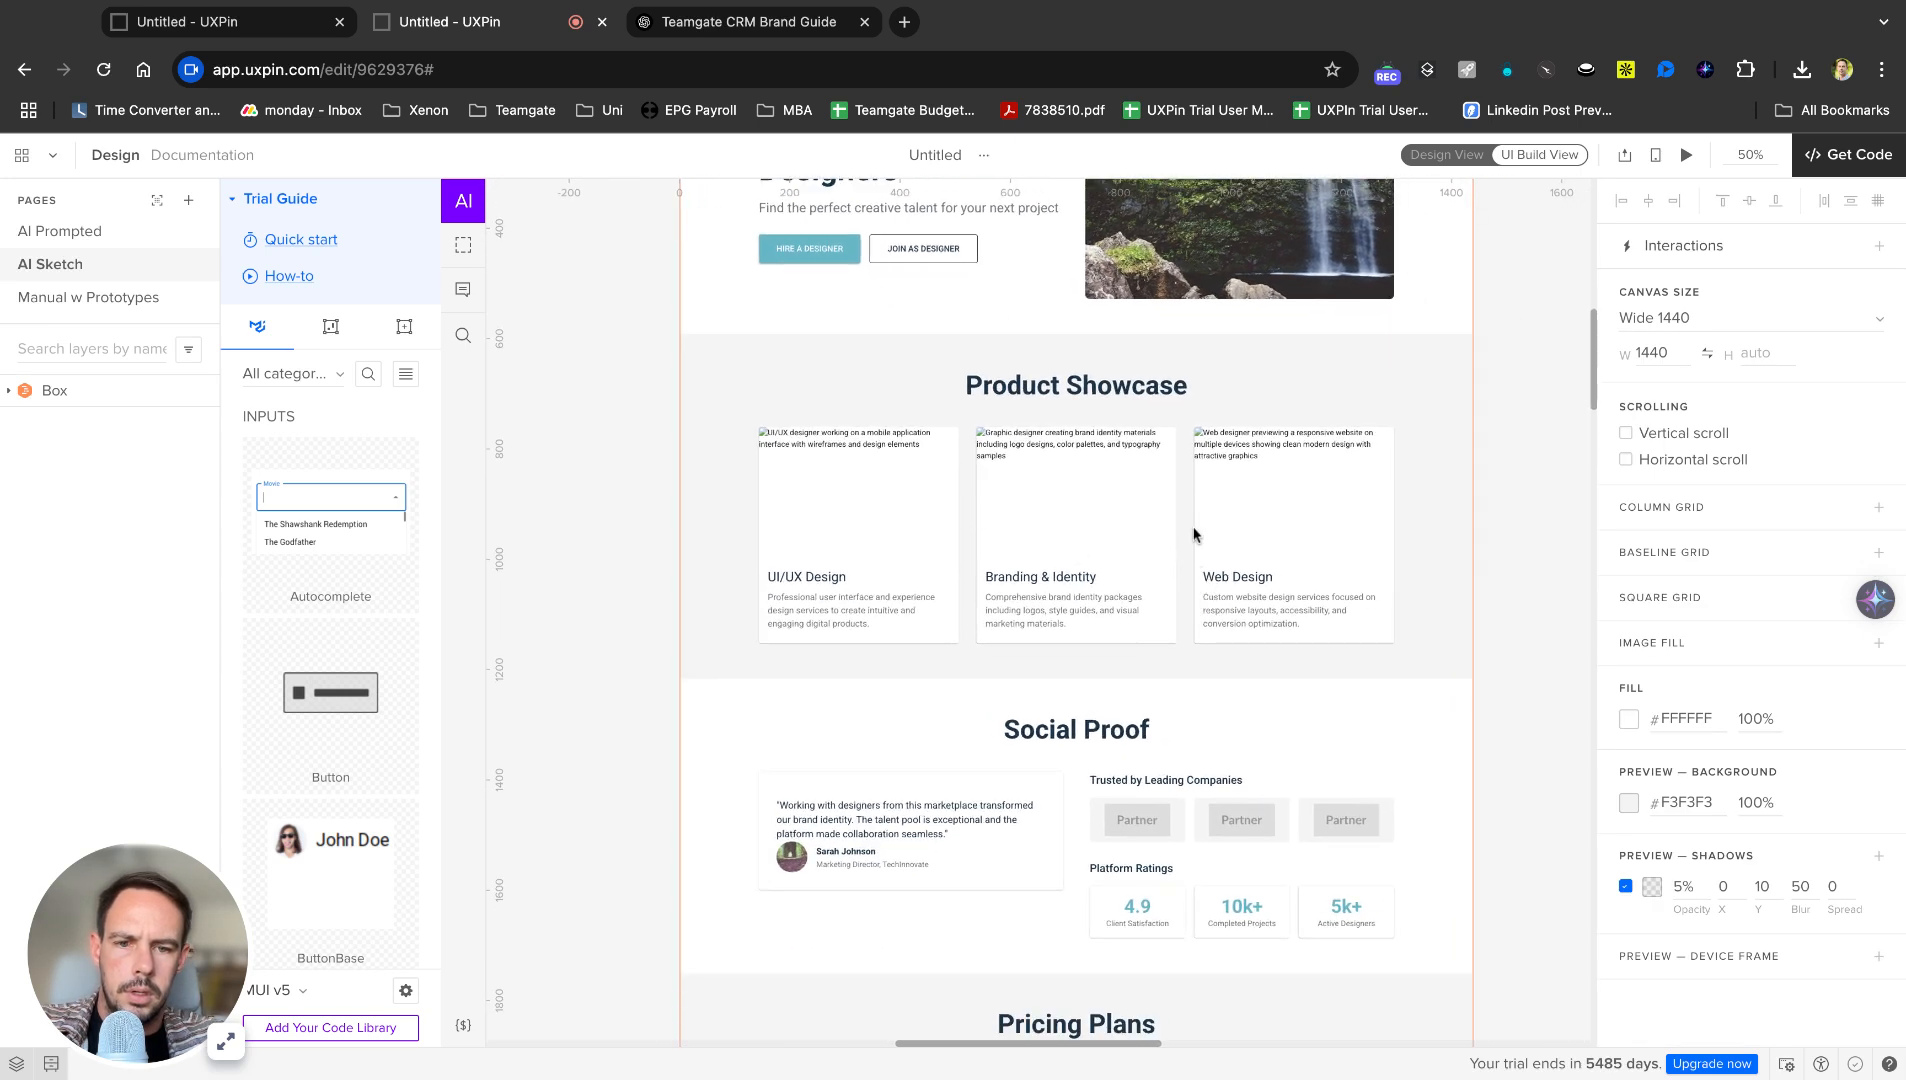
pyautogui.scroll(-5, 1195, 536)
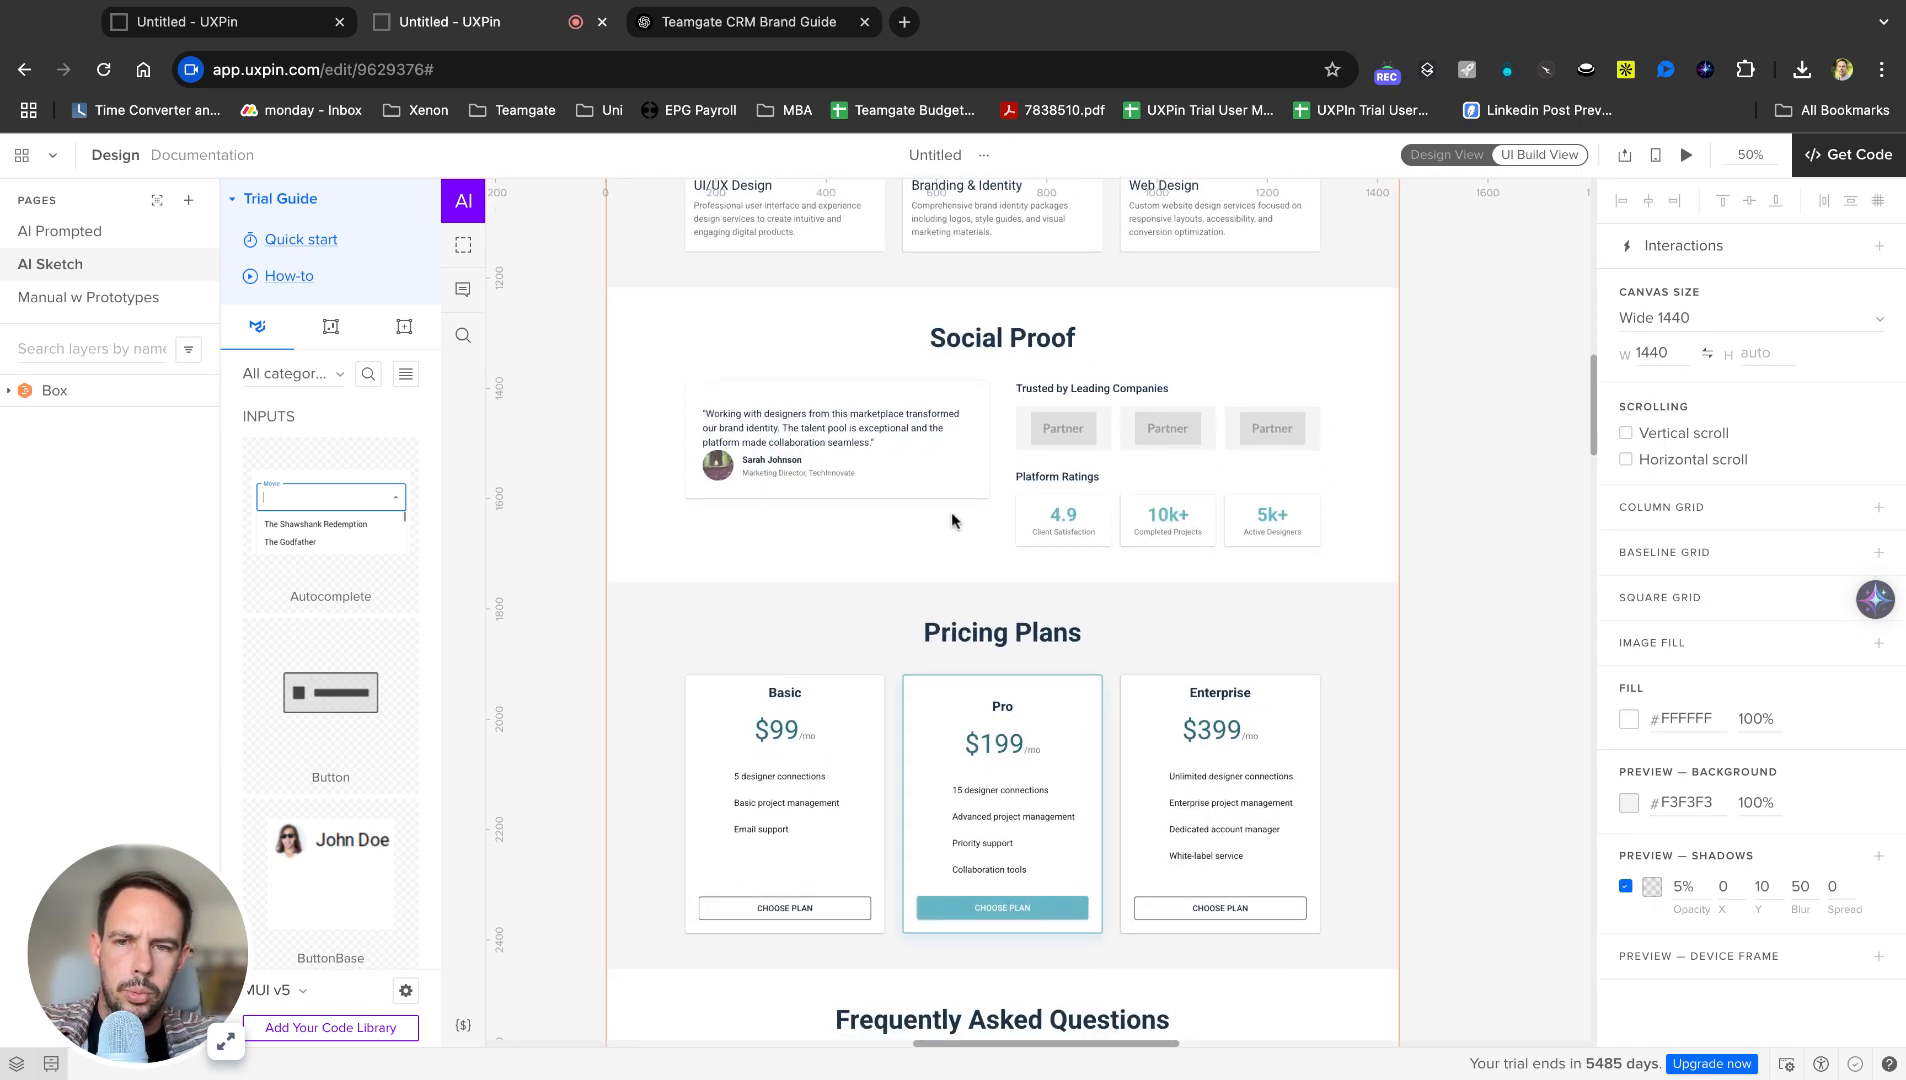
pyautogui.scroll(-5, 1170, 535)
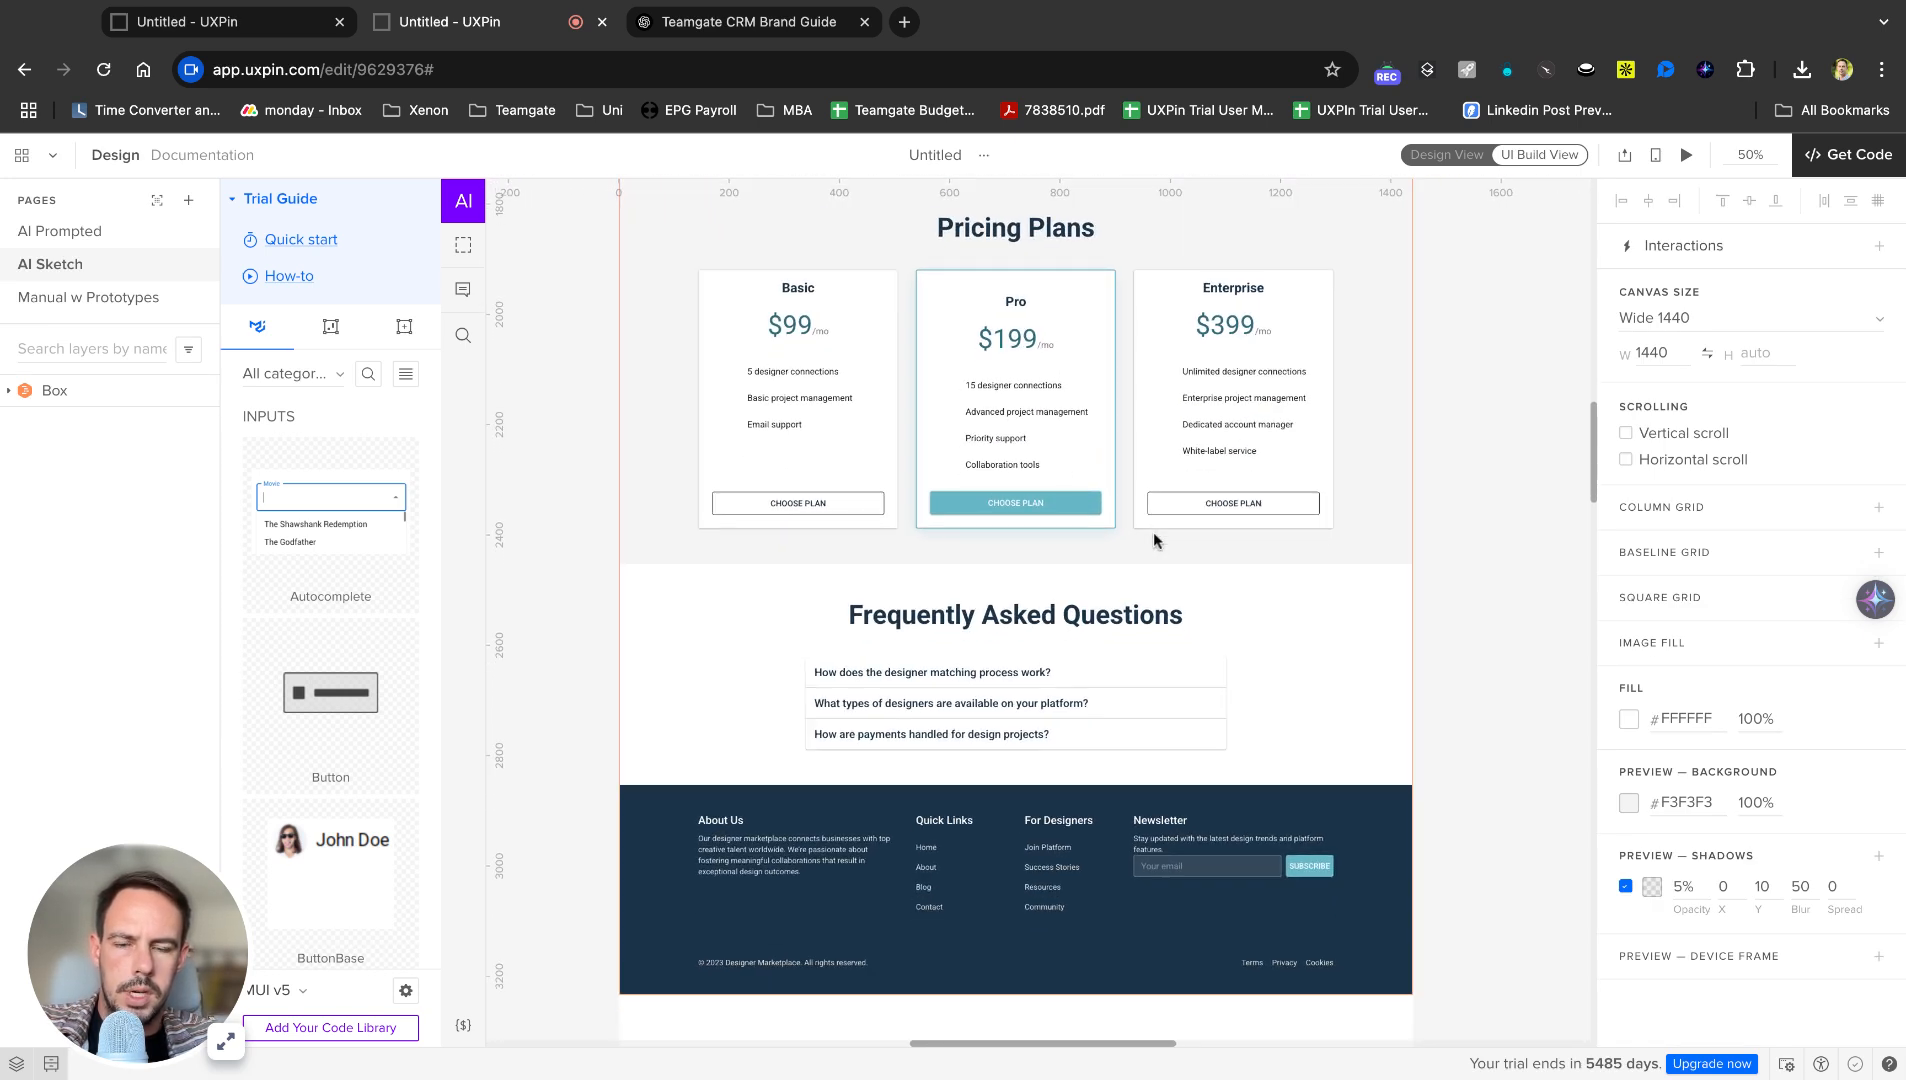
pyautogui.scroll(-1, 1390, 560)
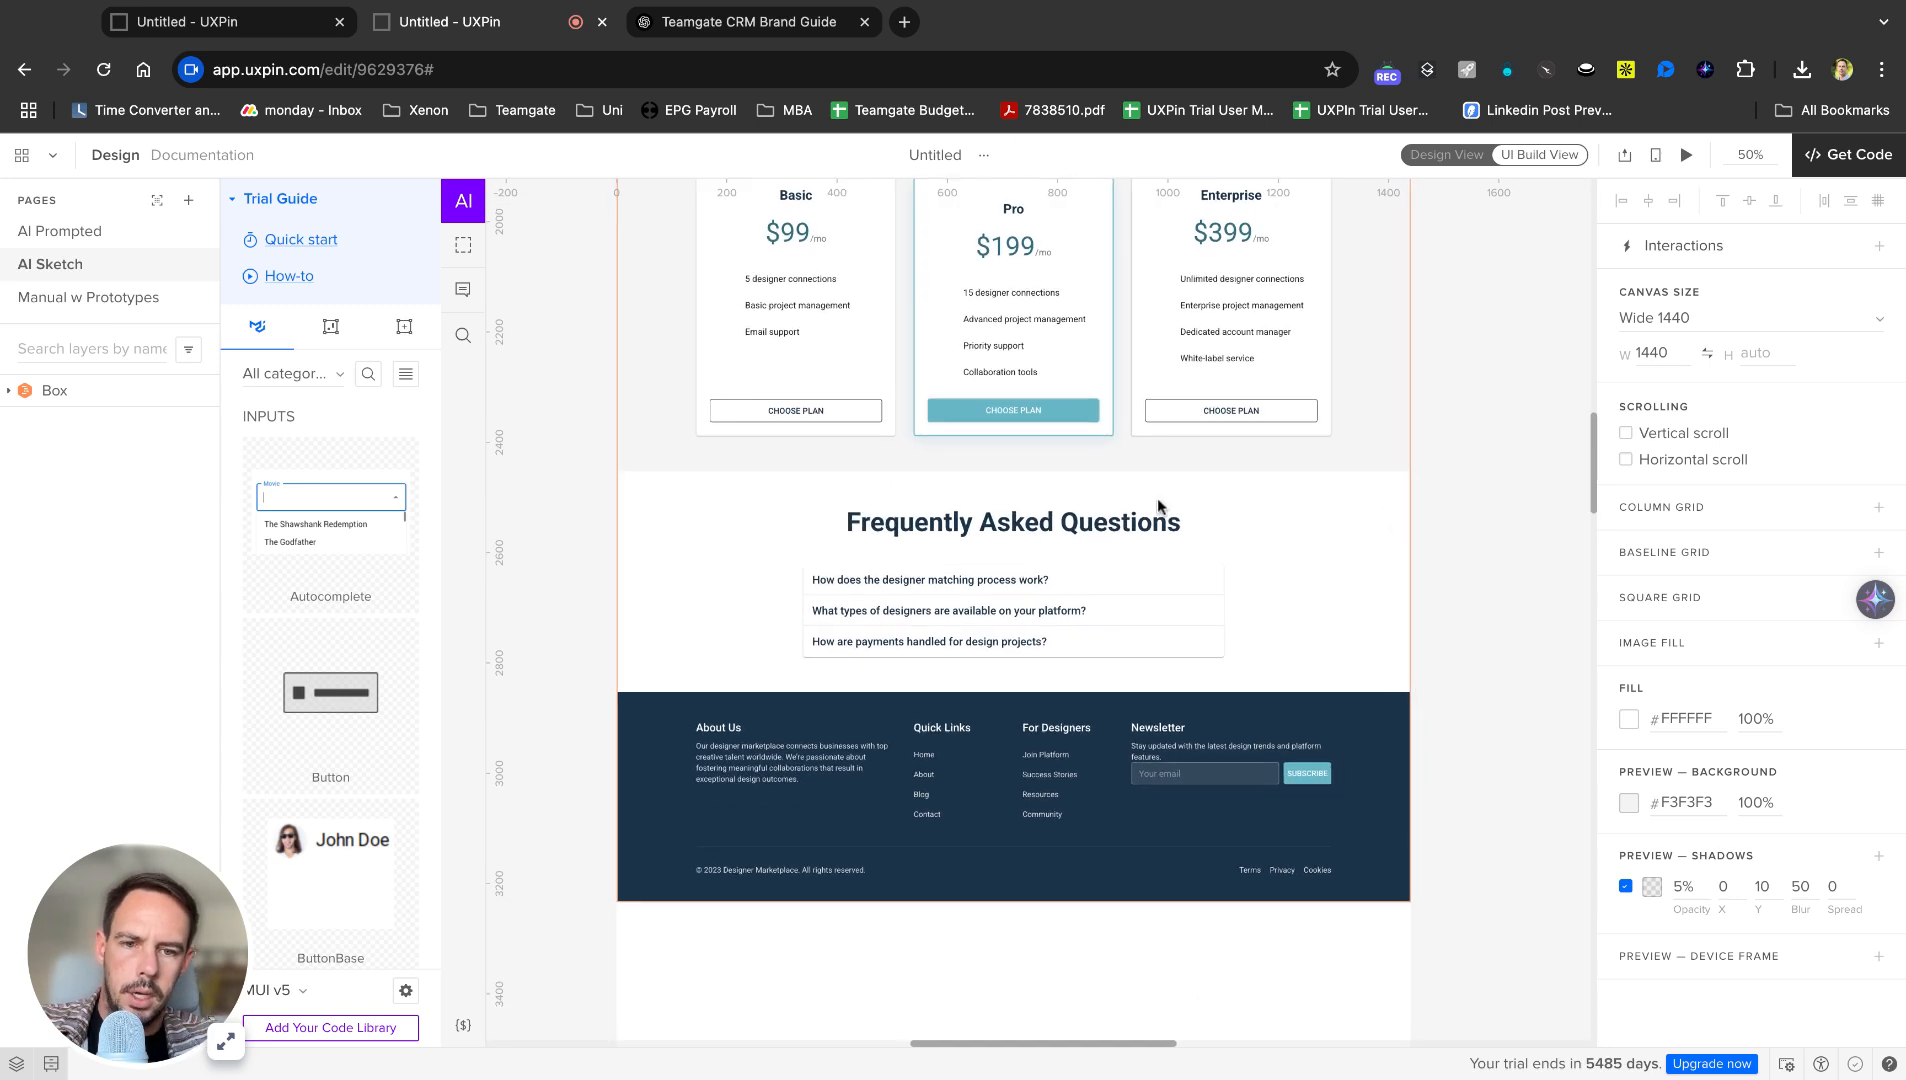
pyautogui.scroll(-3, 1157, 500)
pyautogui.click(955, 550)
pyautogui.click(898, 731)
pyautogui.click(987, 590)
pyautogui.click(1051, 727)
pyautogui.click(1063, 587)
pyautogui.scroll(6, 1062, 587)
pyautogui.scroll(9, 1016, 330)
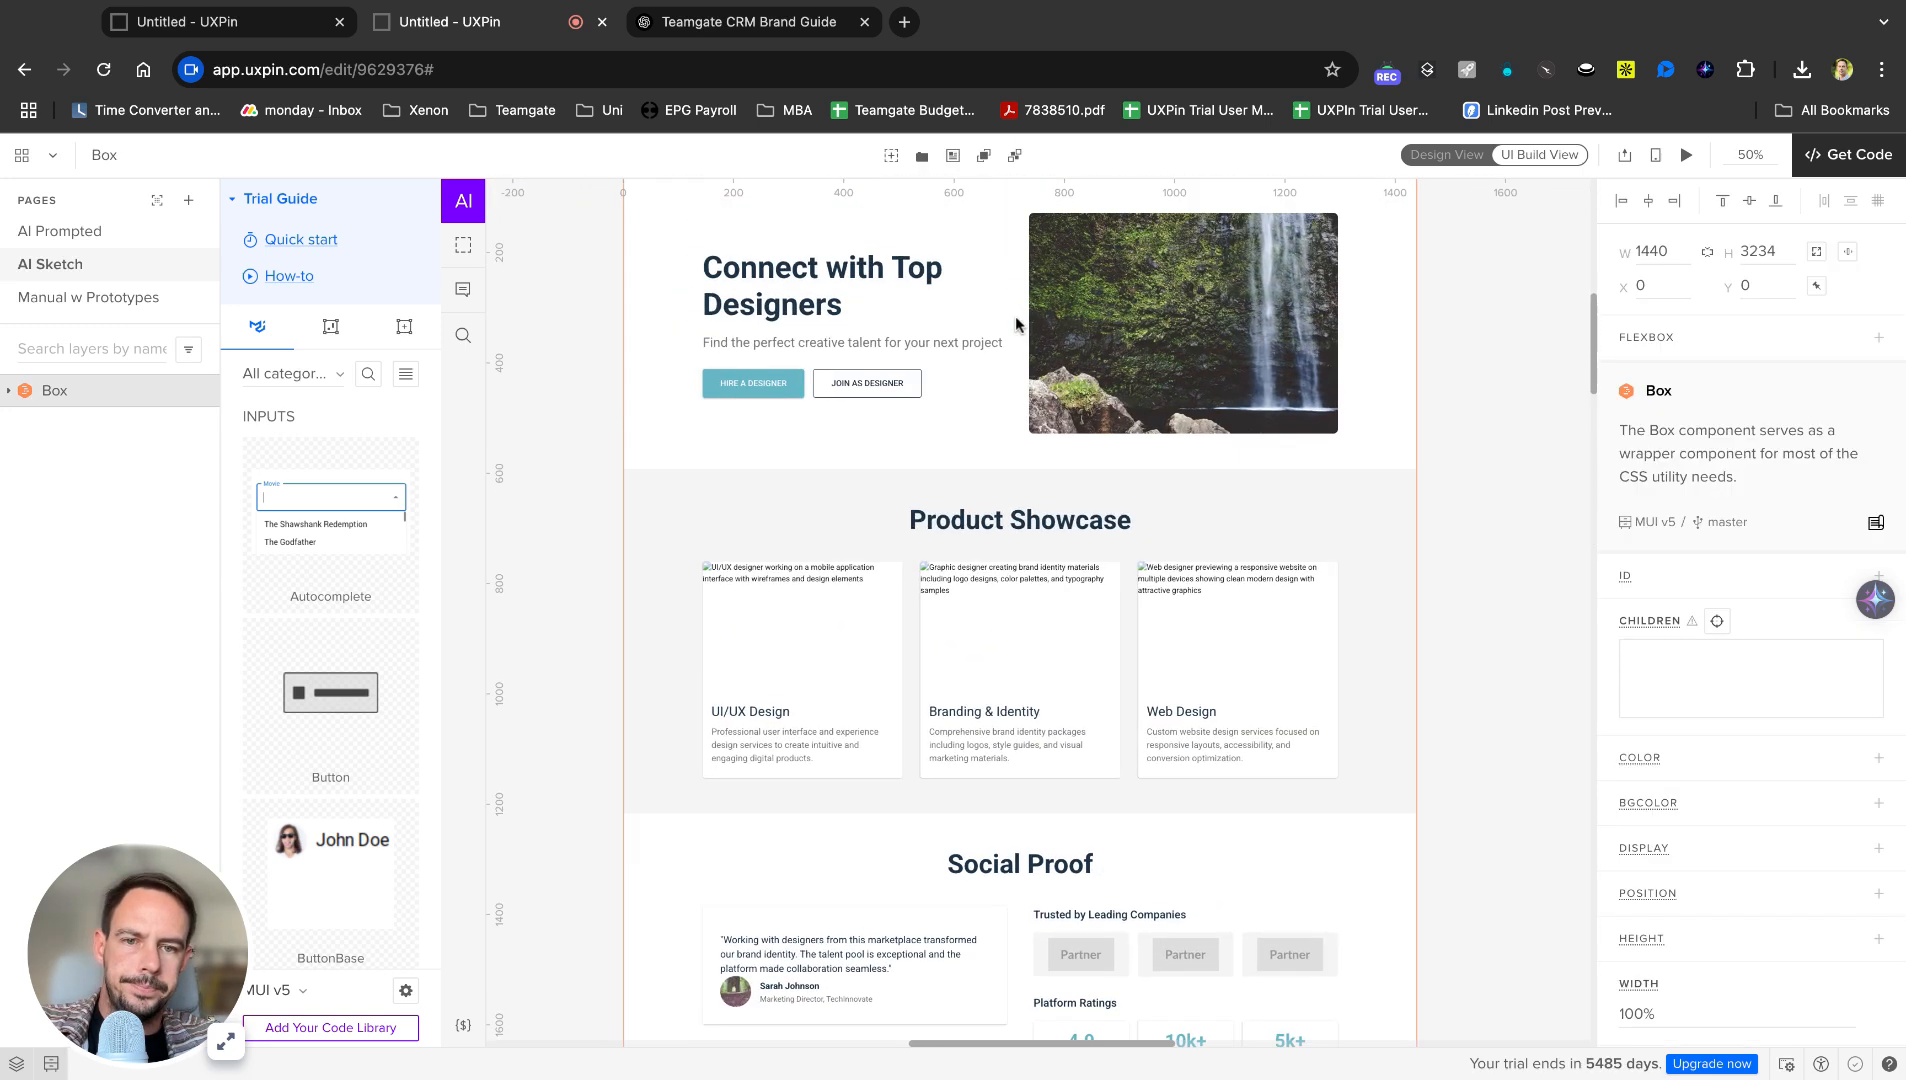
pyautogui.scroll(3, 1016, 316)
# Delete the stray POPULAR label beside the Login button together with its leftover background box.
pyautogui.click(1442, 446)
pyautogui.click(1383, 380)
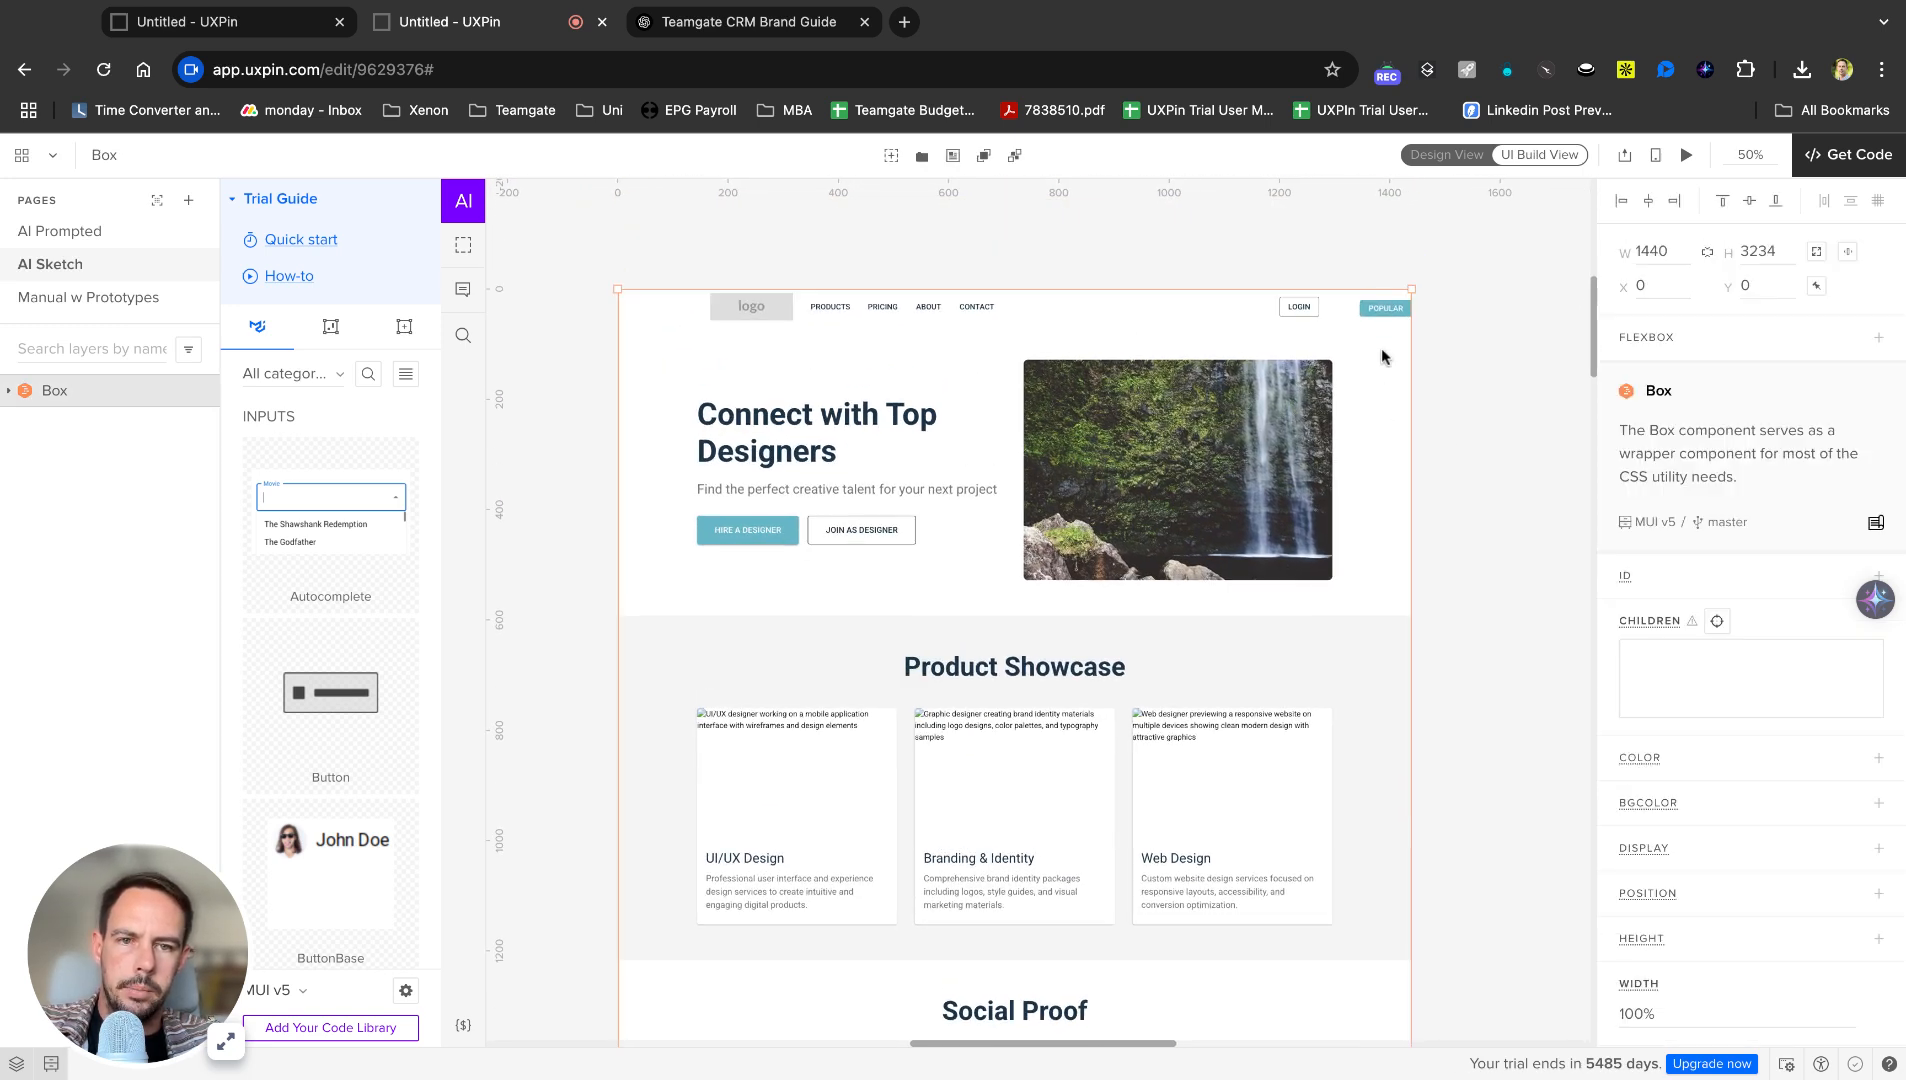
pyautogui.click(1384, 311)
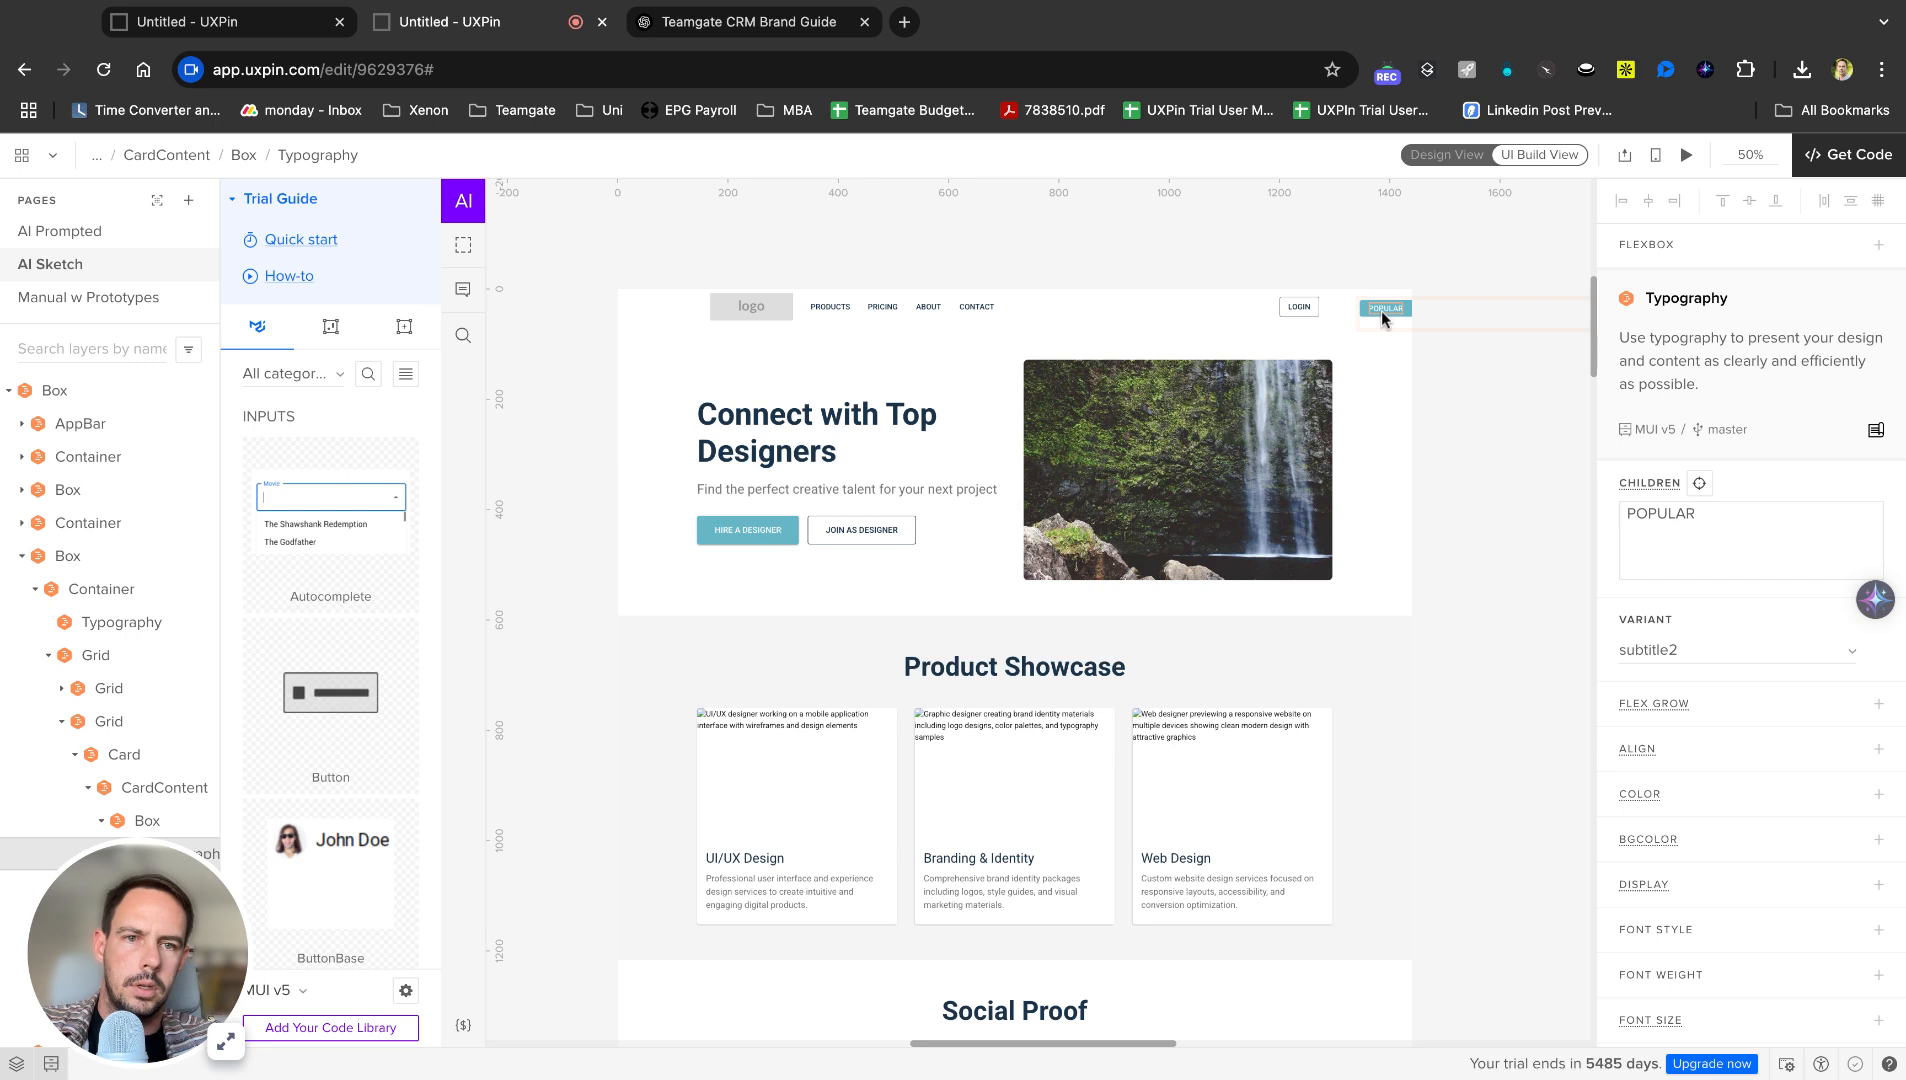
pyautogui.press('Delete')
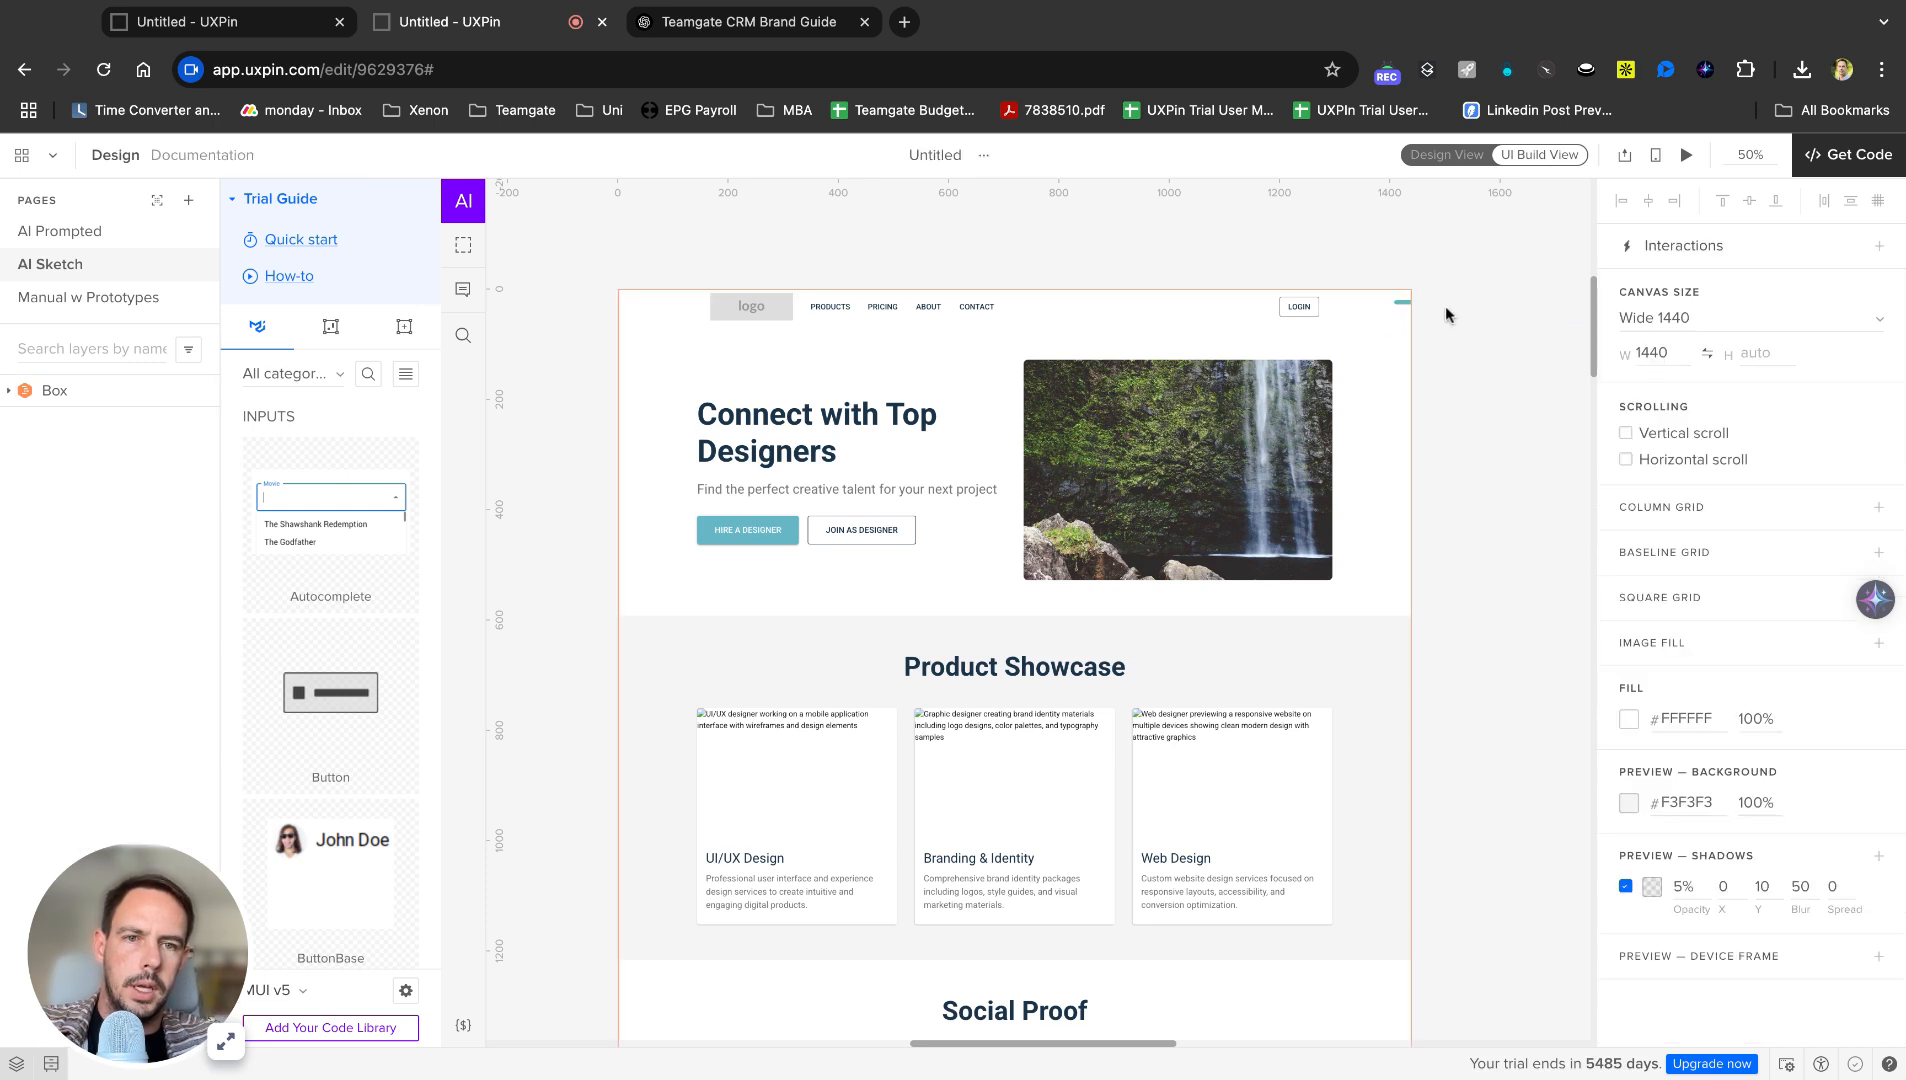
pyautogui.hotkey('ctrl', 'z')
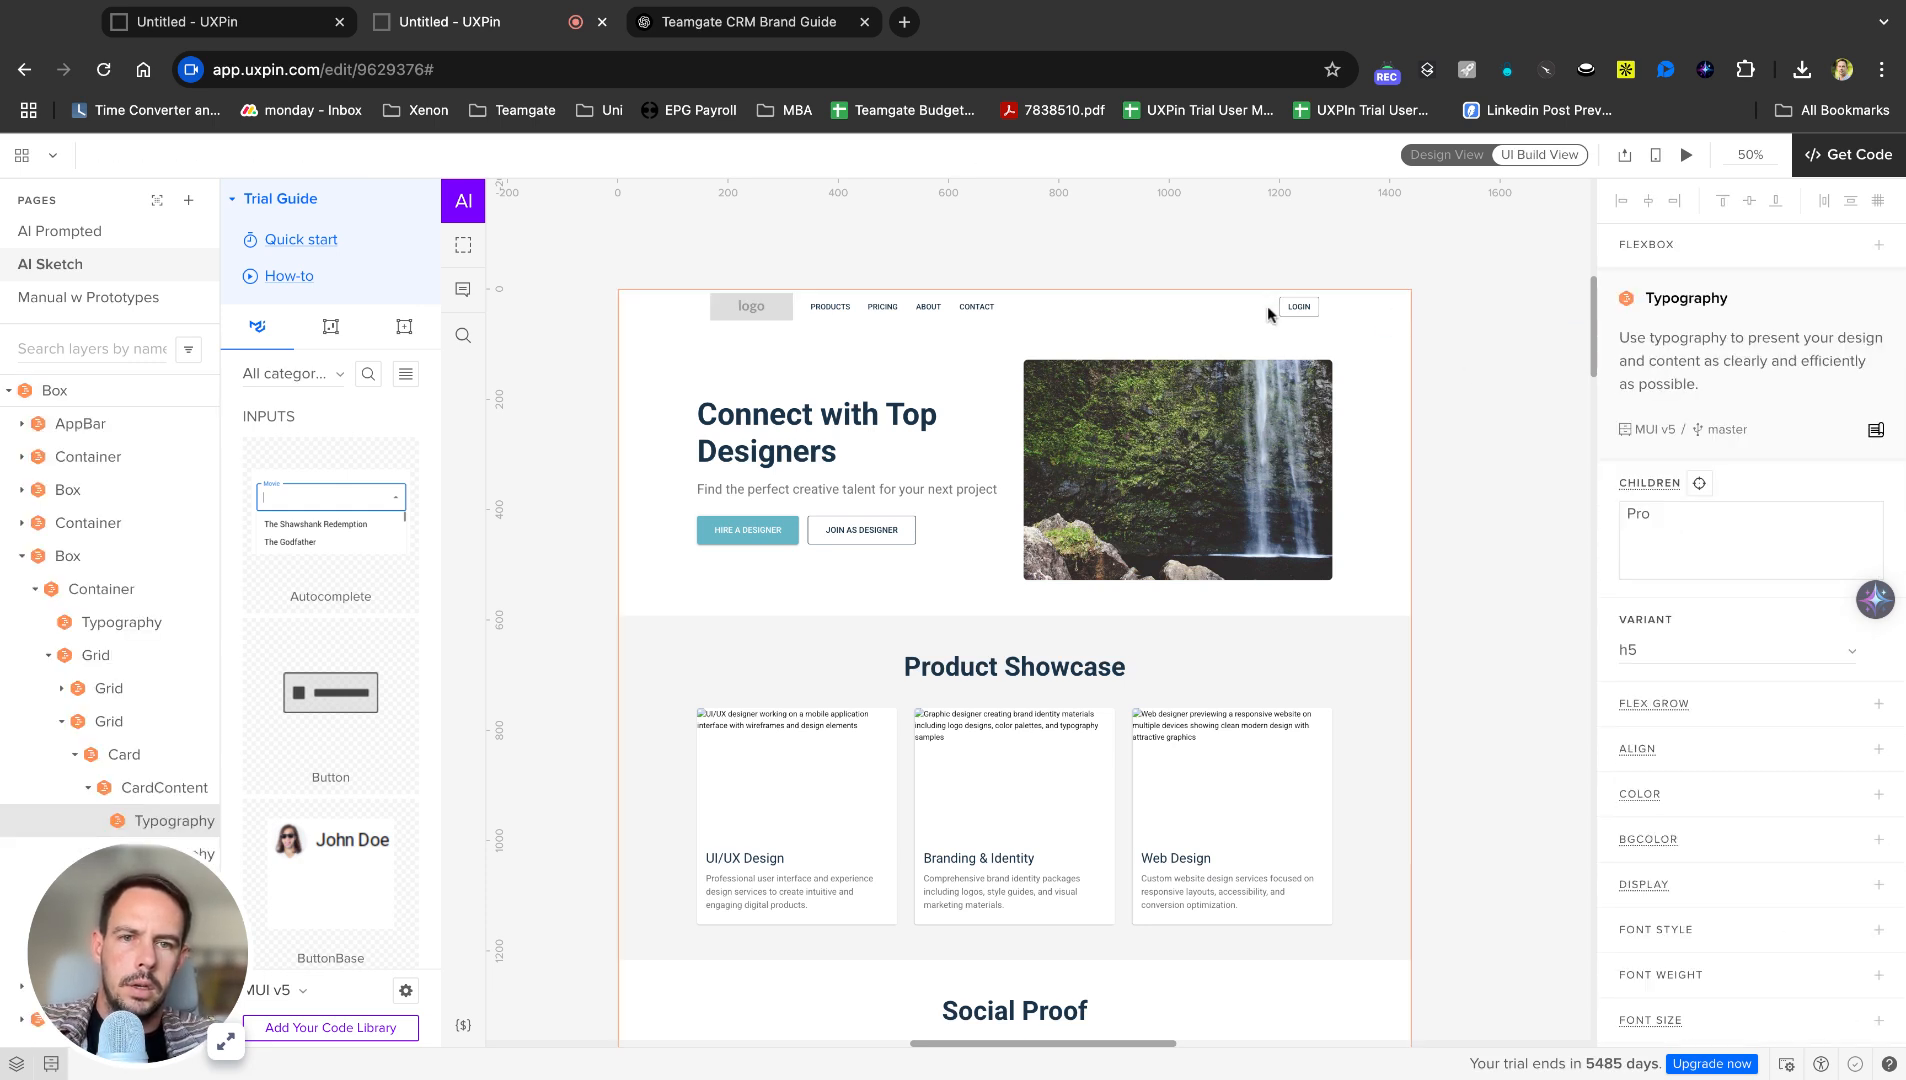
pyautogui.click(1308, 325)
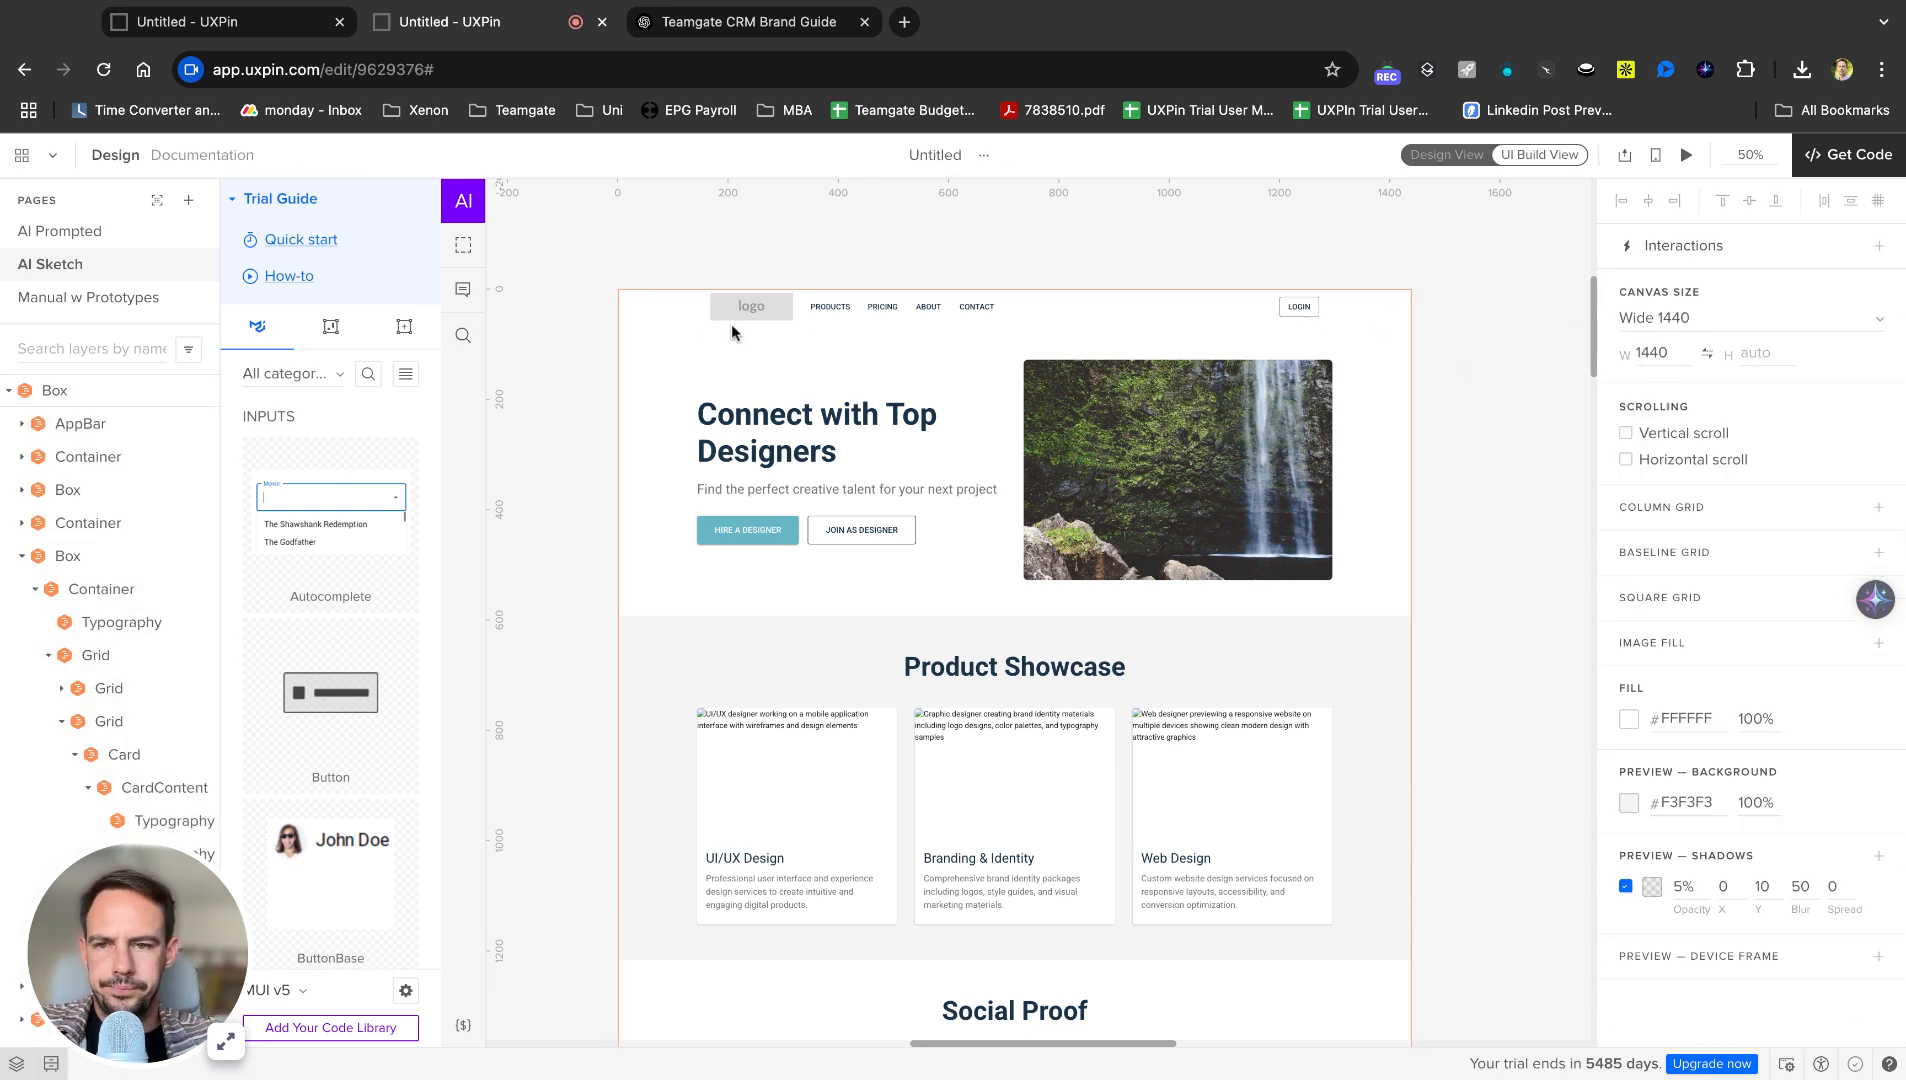
pyautogui.click(1490, 568)
# Inspect the Product Showcase card images and the sections around them on the landing page.
pyautogui.click(1155, 490)
pyautogui.click(1195, 659)
pyautogui.scroll(-3, 1190, 600)
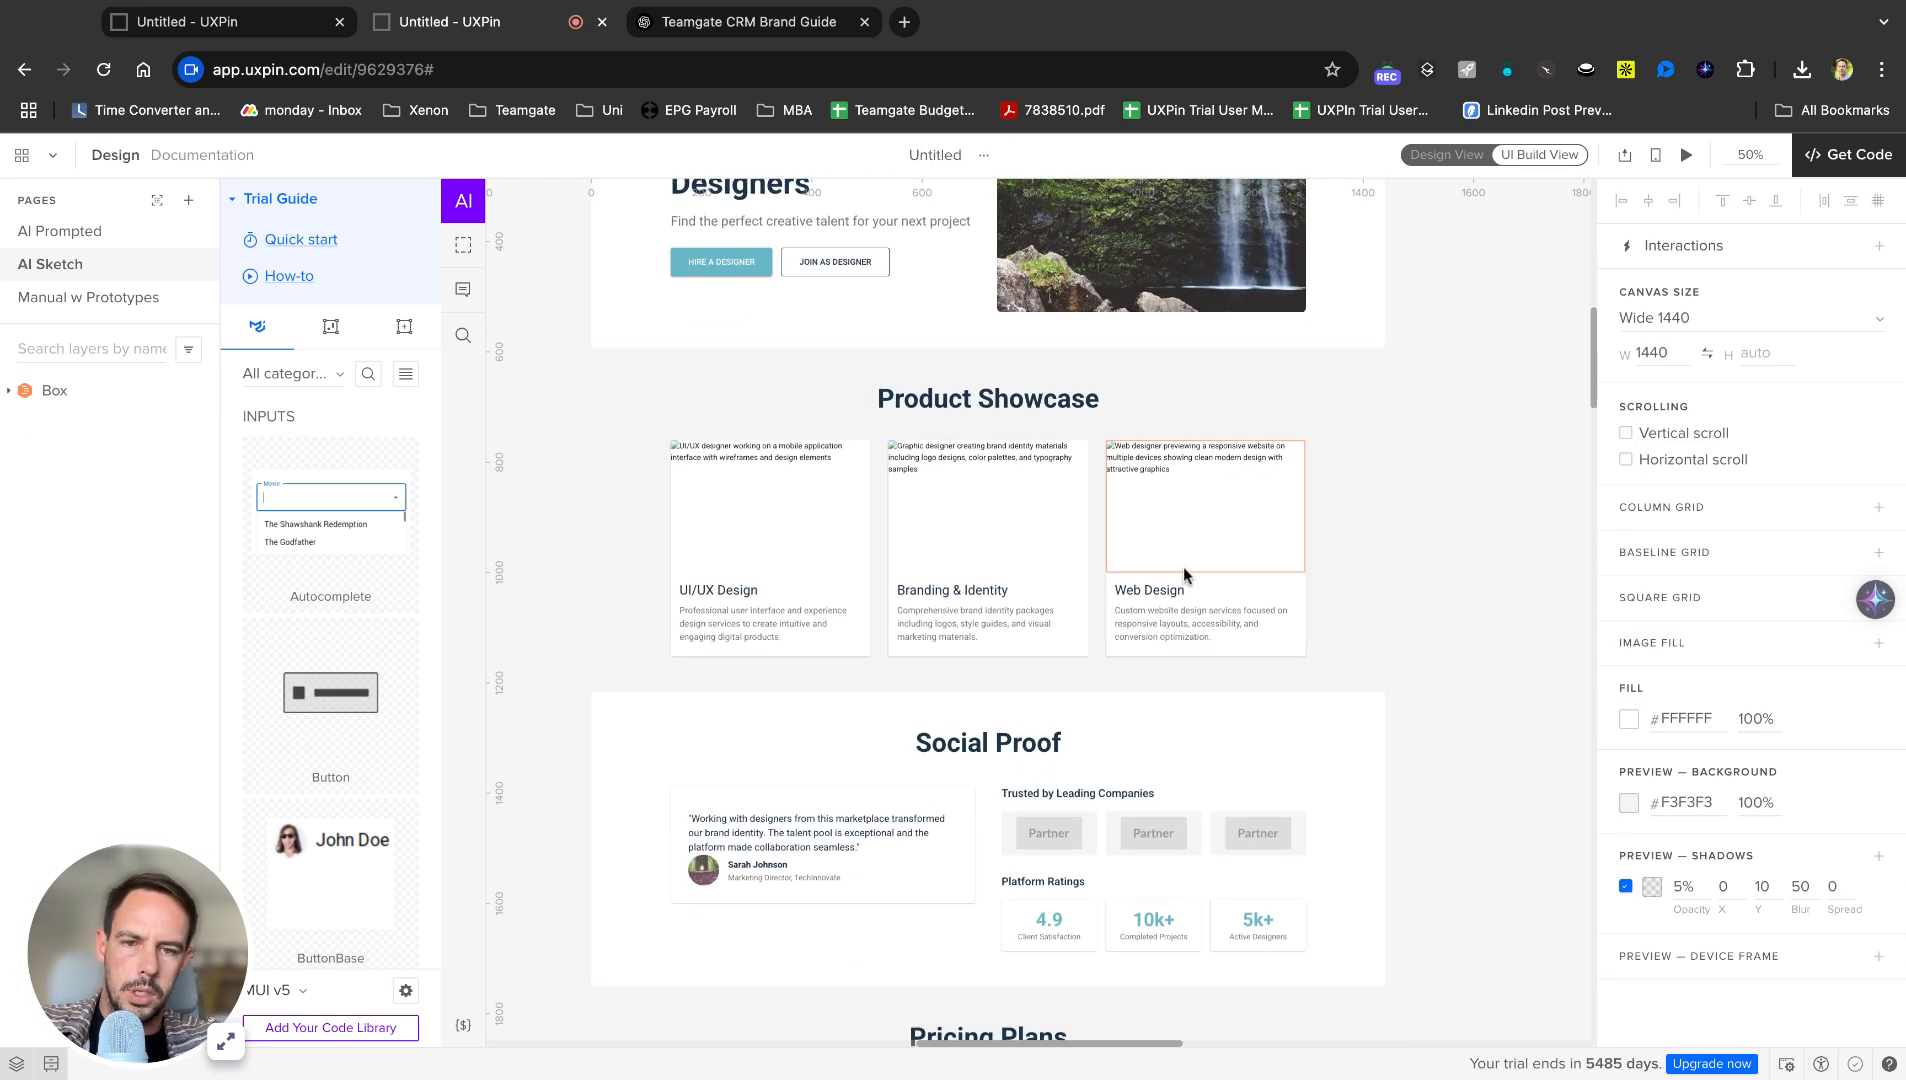
pyautogui.click(1183, 455)
pyautogui.click(1470, 508)
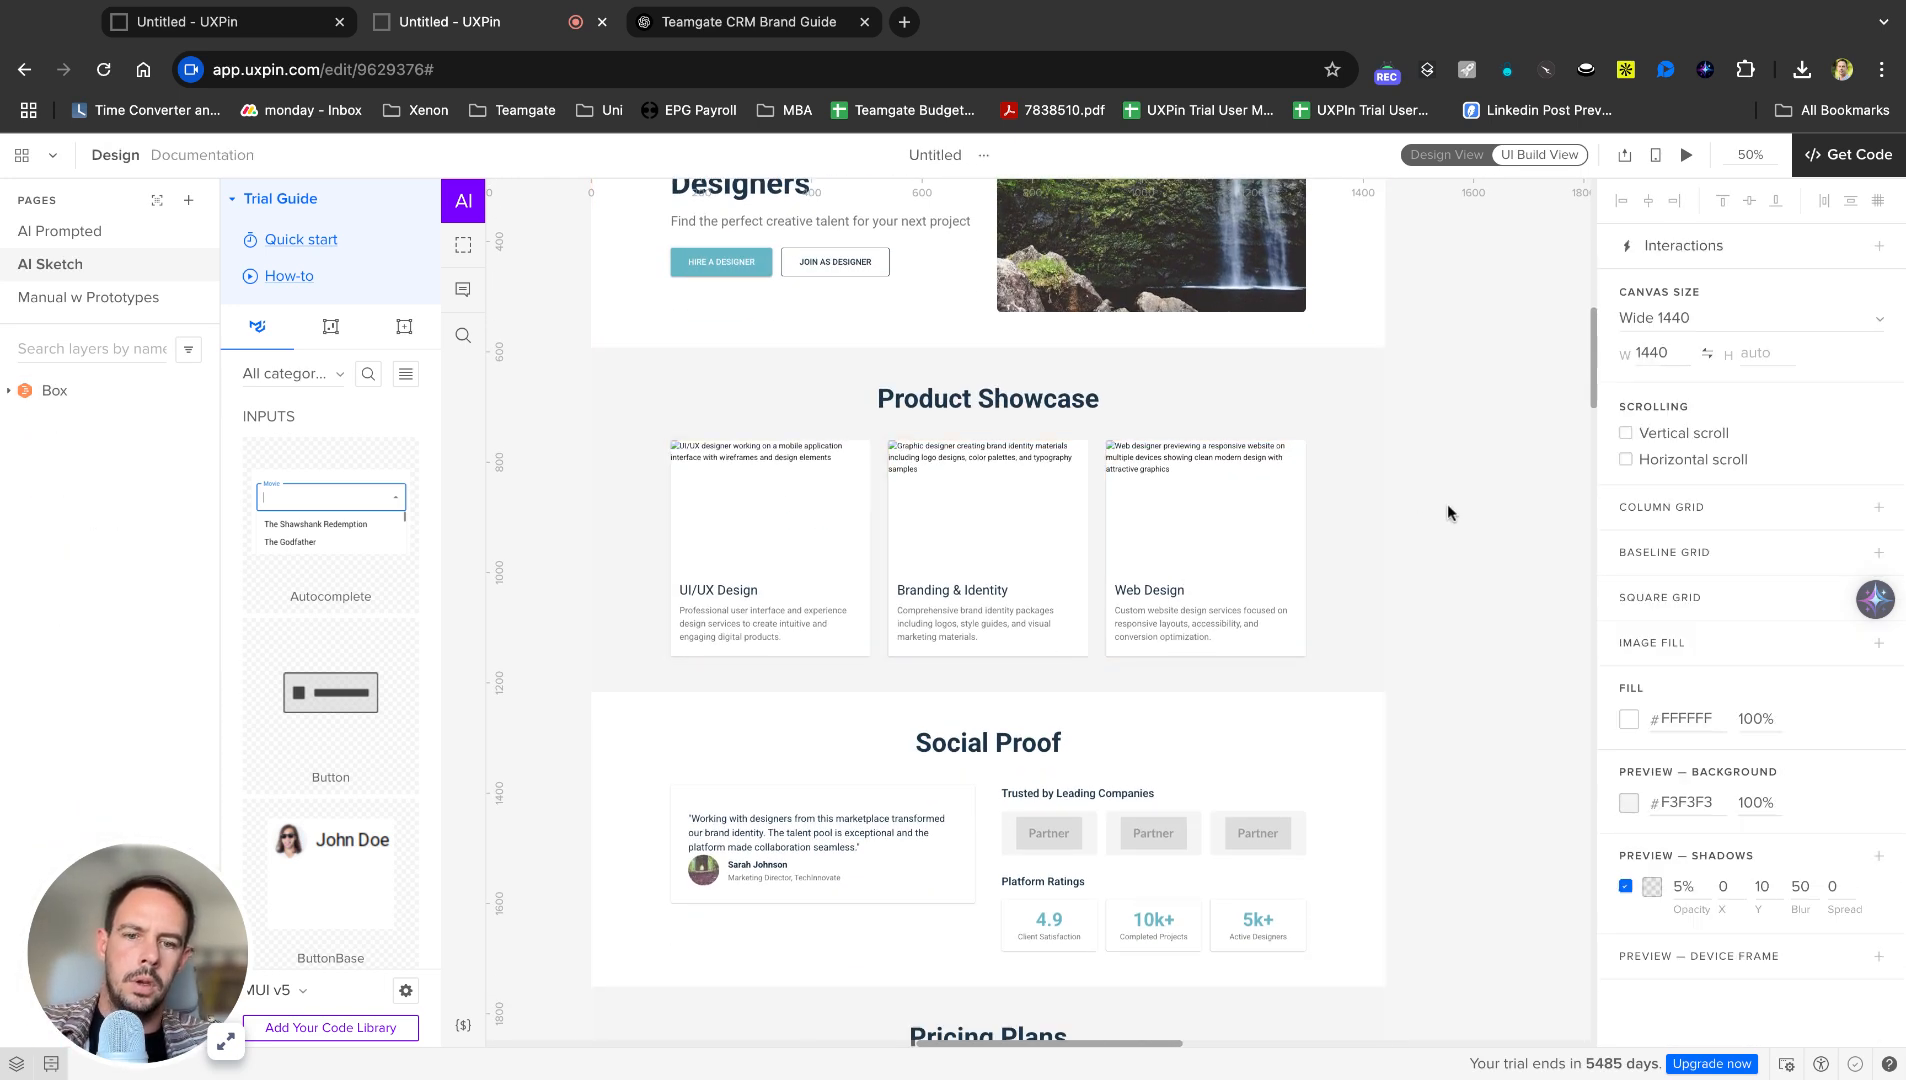
pyautogui.scroll(-5, 1196, 624)
pyautogui.scroll(15, 1196, 560)
# Open the Manual w Prototypes page and select the ThemeCustomizer above the canvas to show its palette settings.
pyautogui.click(105, 308)
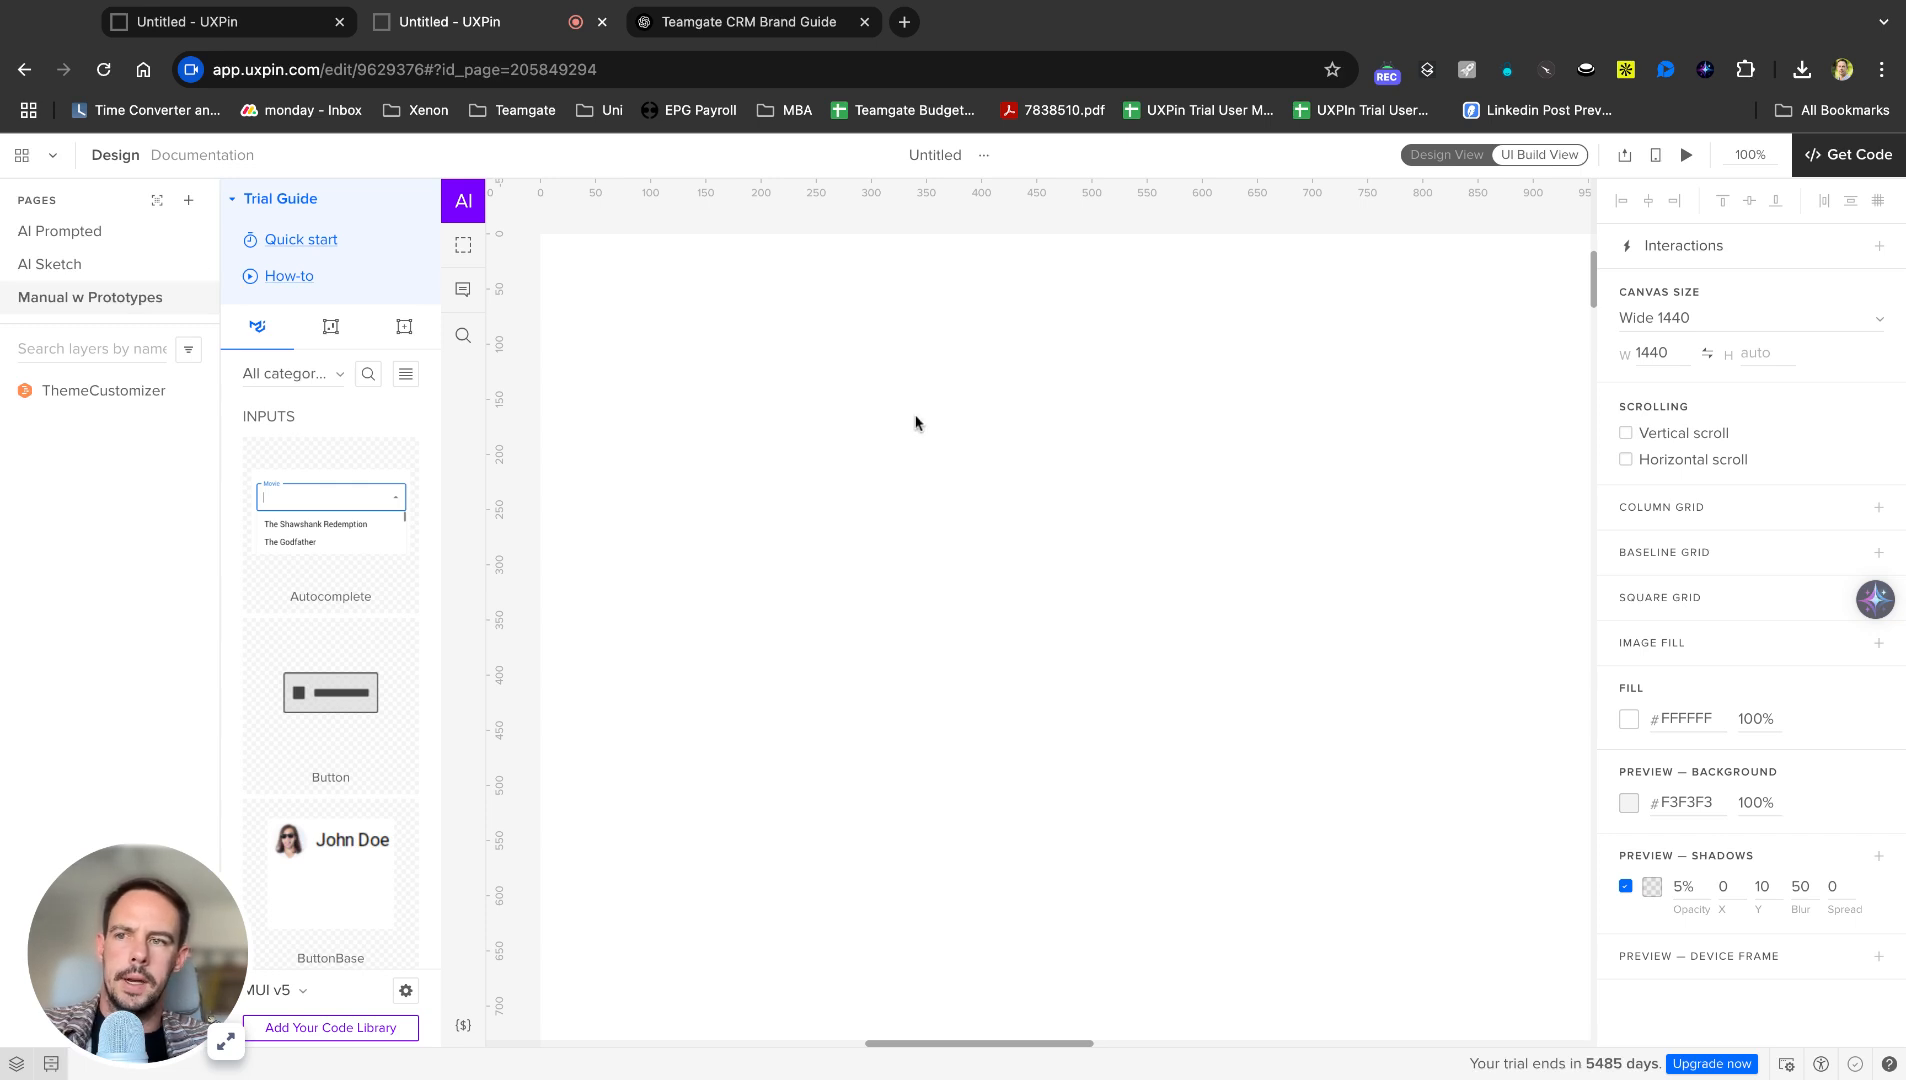
pyautogui.press('super+minus')
pyautogui.hscroll(1, 1060, 481)
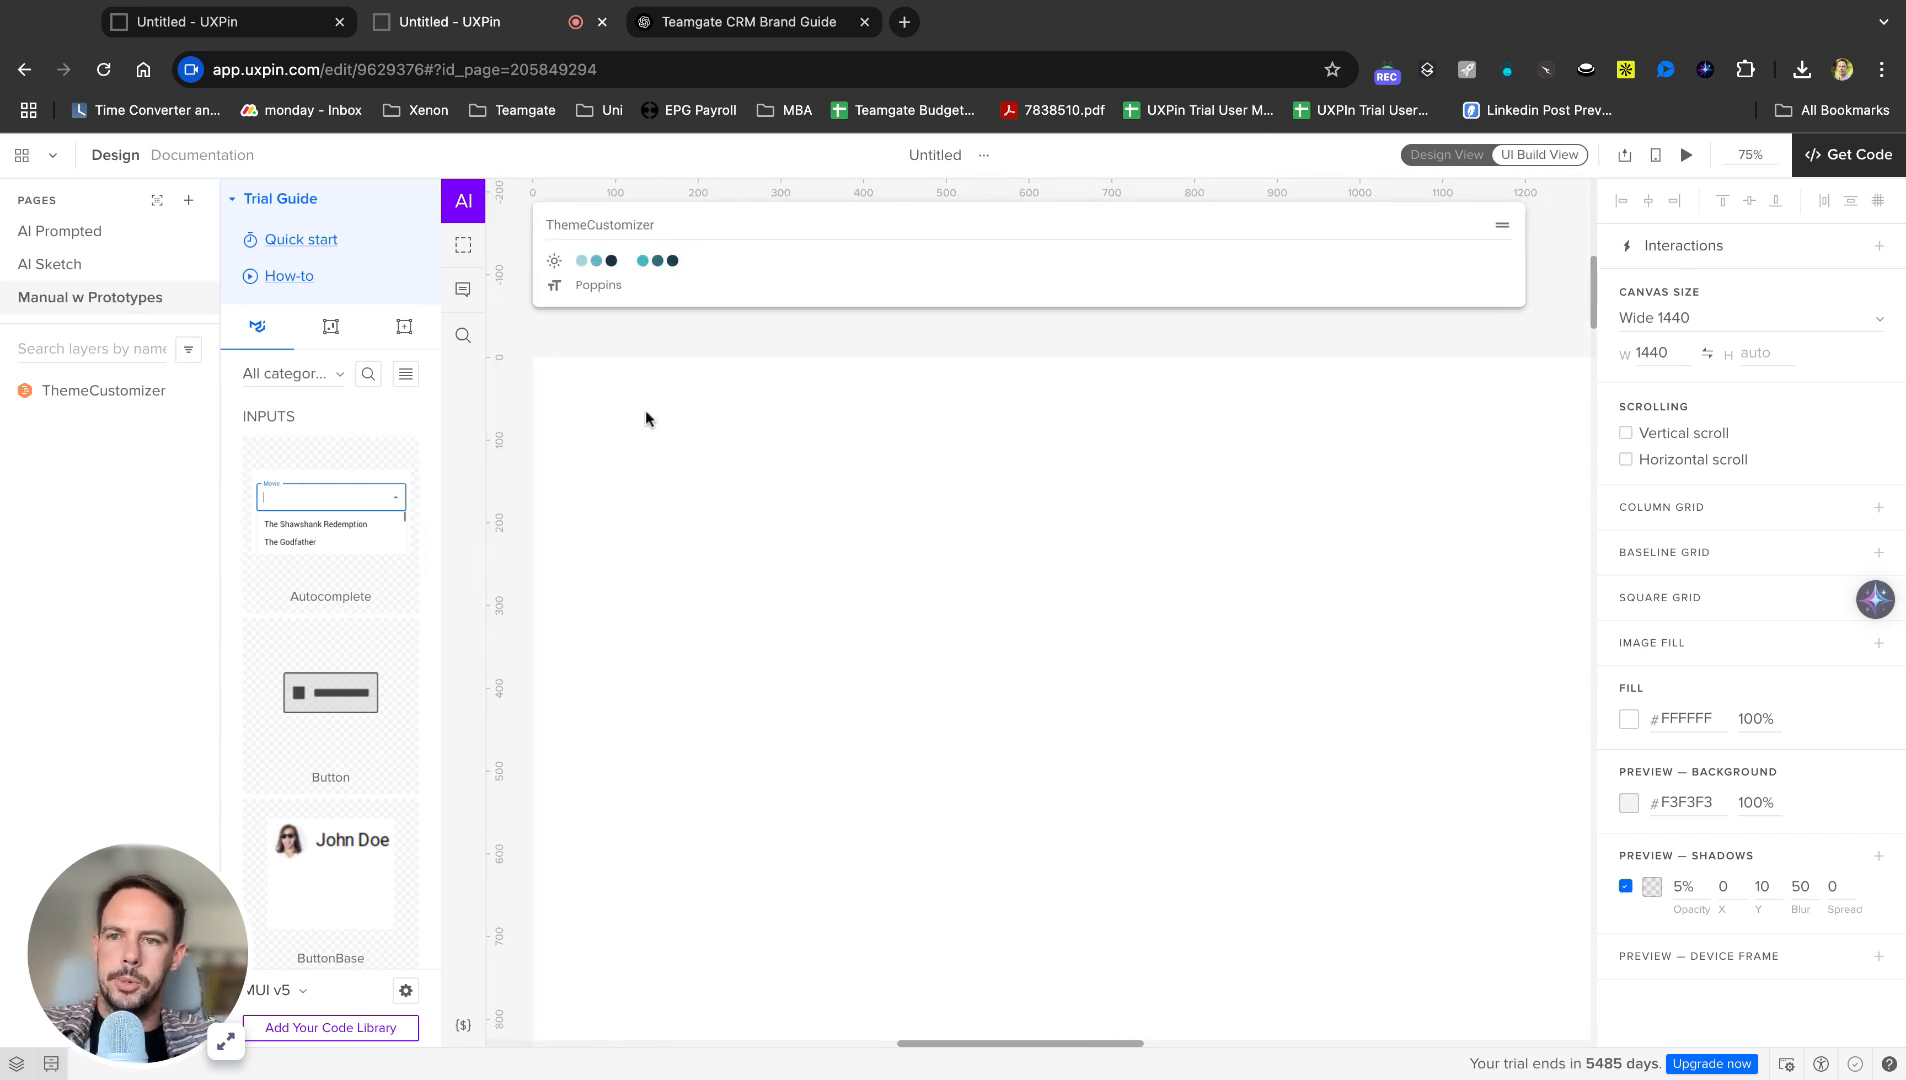
pyautogui.click(674, 259)
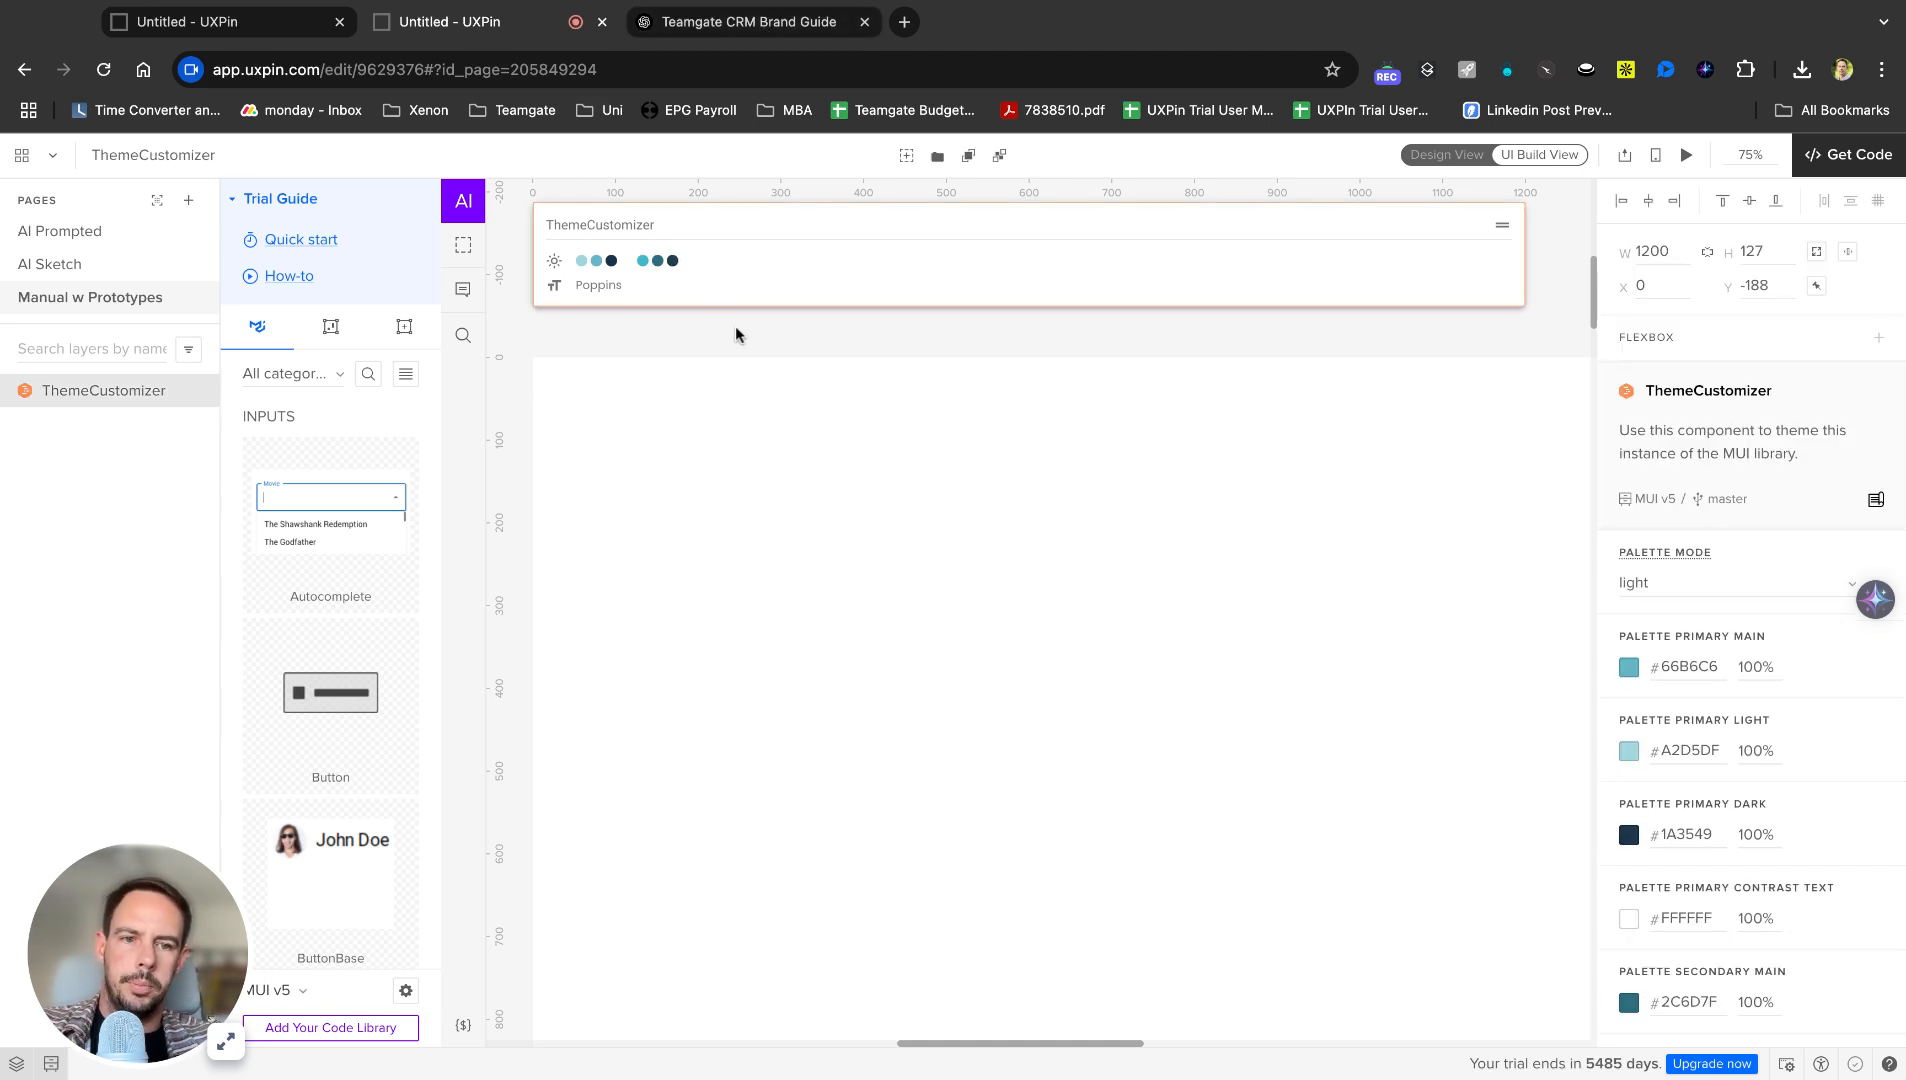
# Switch to the ChatGPT conversation and examine the key components of a marketplace website, starting with the header and hero section.
pyautogui.click(739, 20)
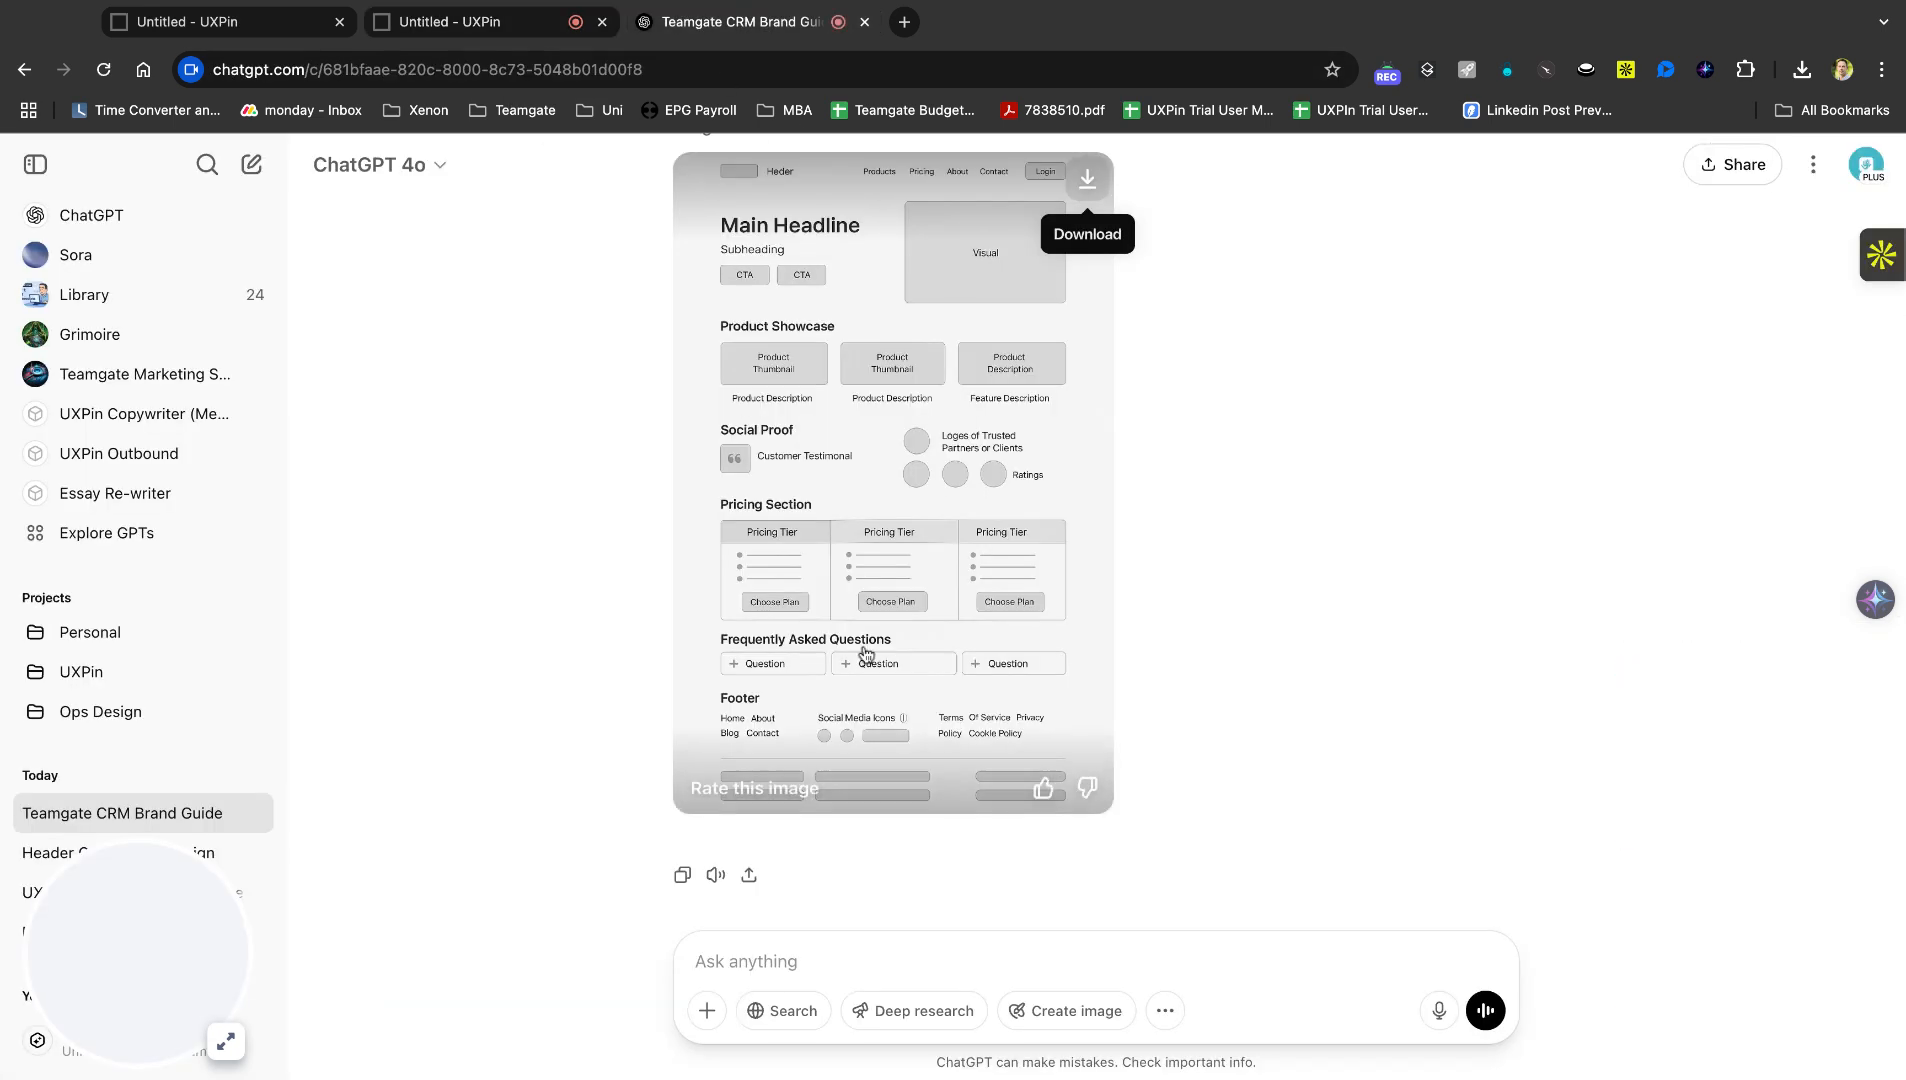
pyautogui.scroll(15, 1251, 542)
pyautogui.scroll(20, 1251, 549)
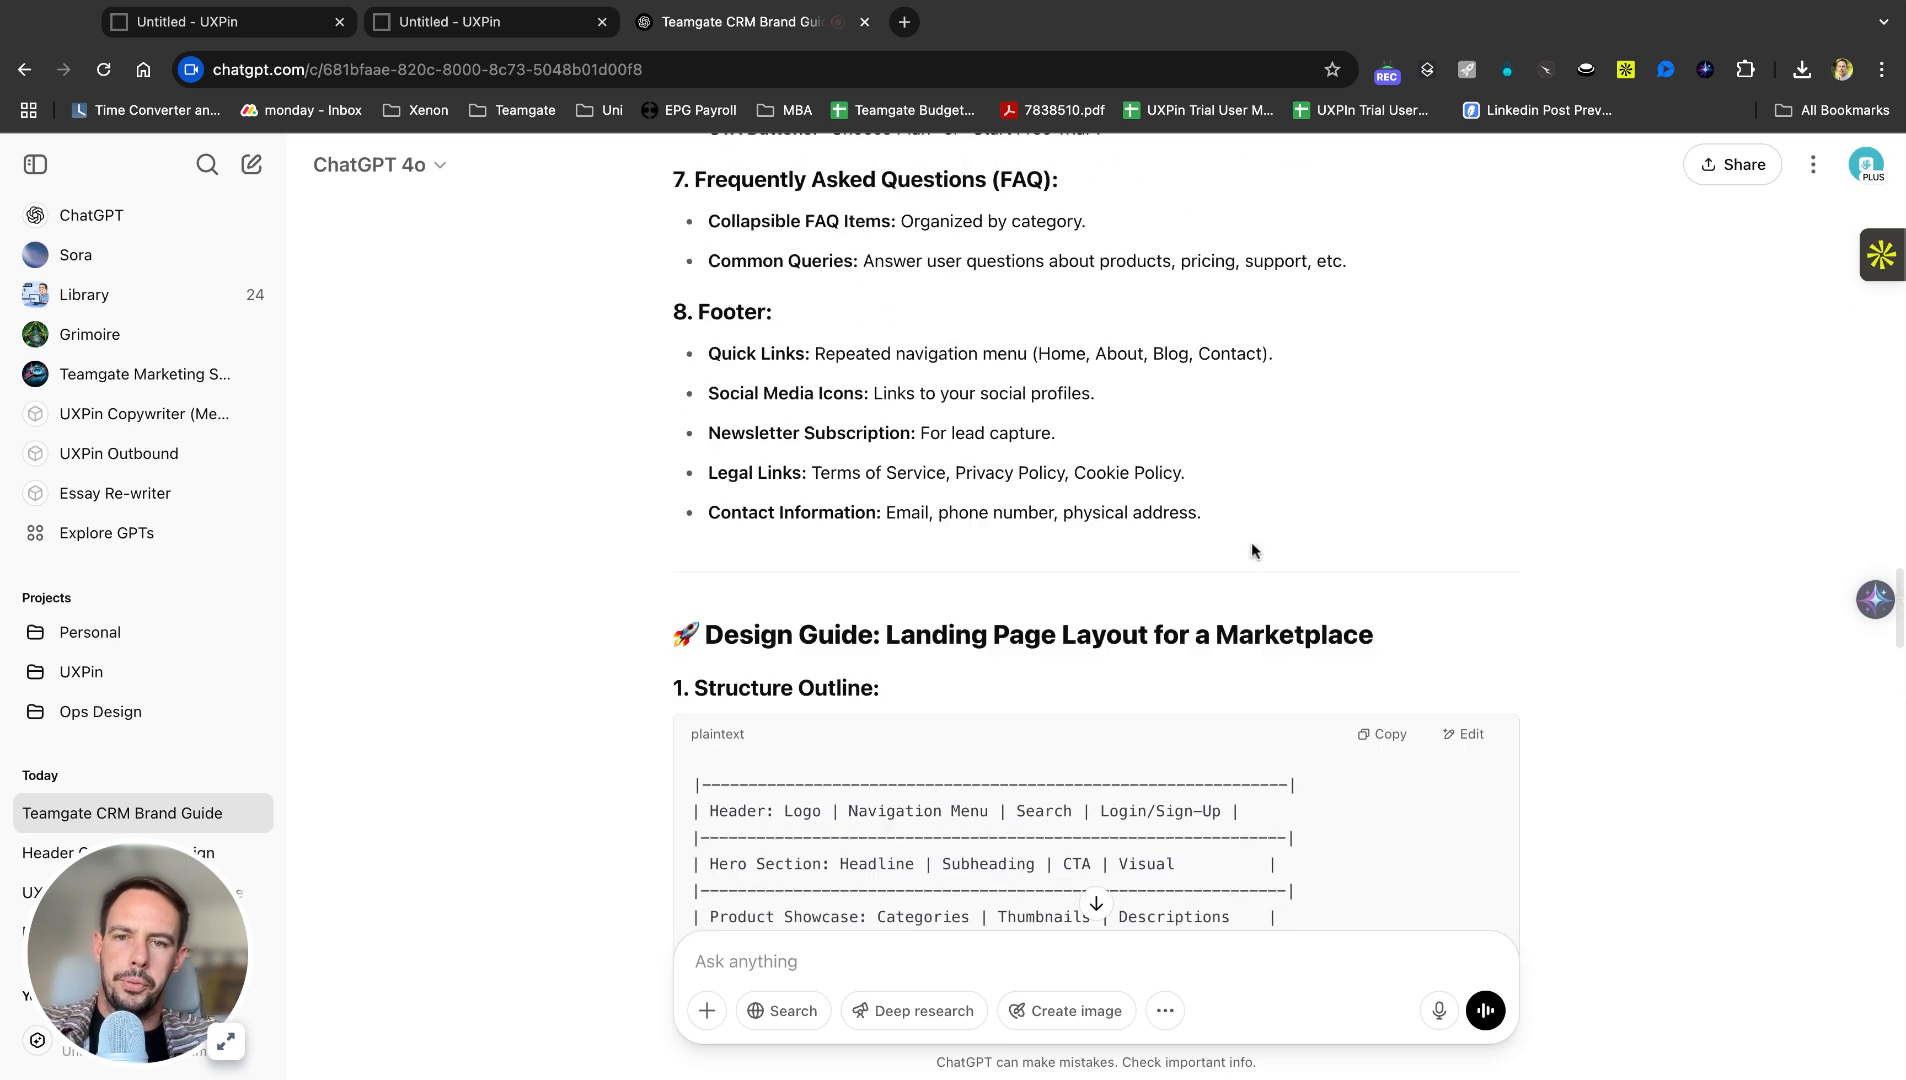
pyautogui.scroll(2, 1251, 549)
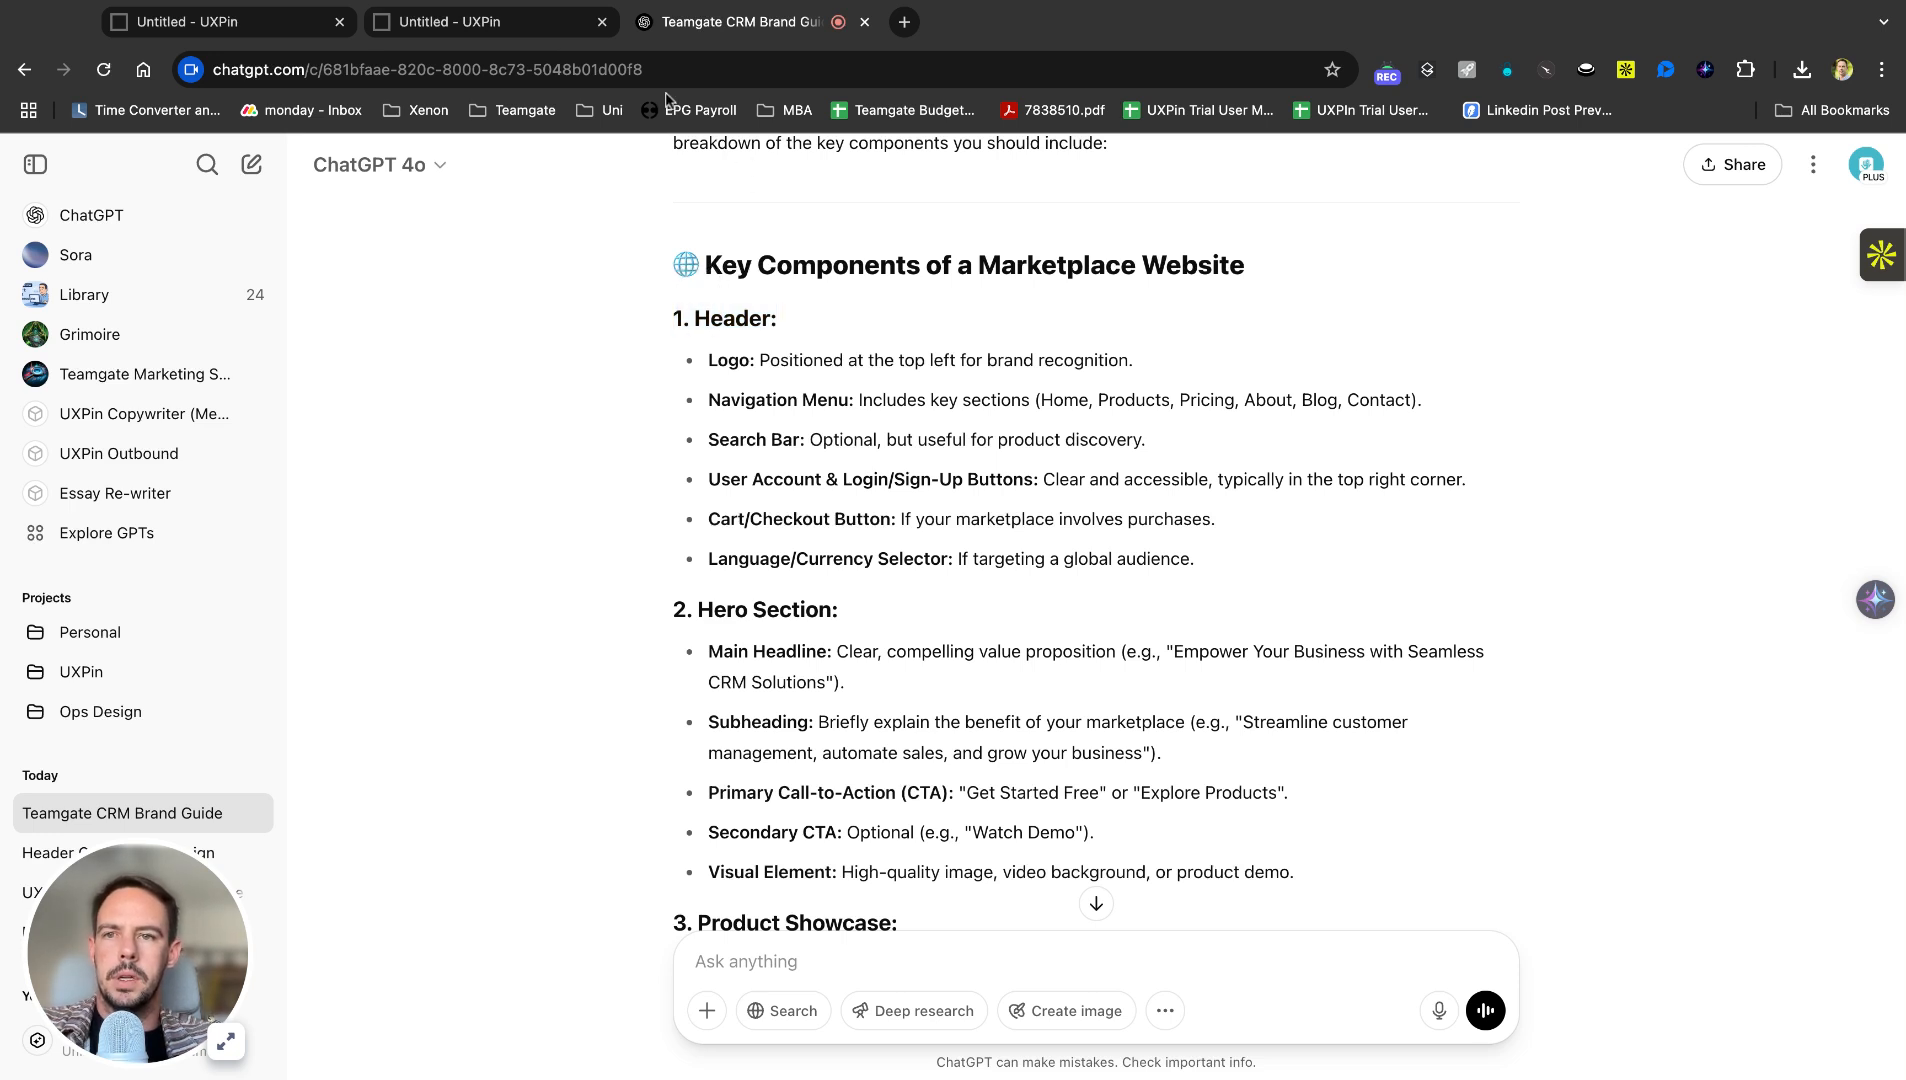
# Return to the UXPin design, search the MUI component library for "header" and review the available component categories.
pyautogui.click(490, 21)
pyautogui.click(368, 374)
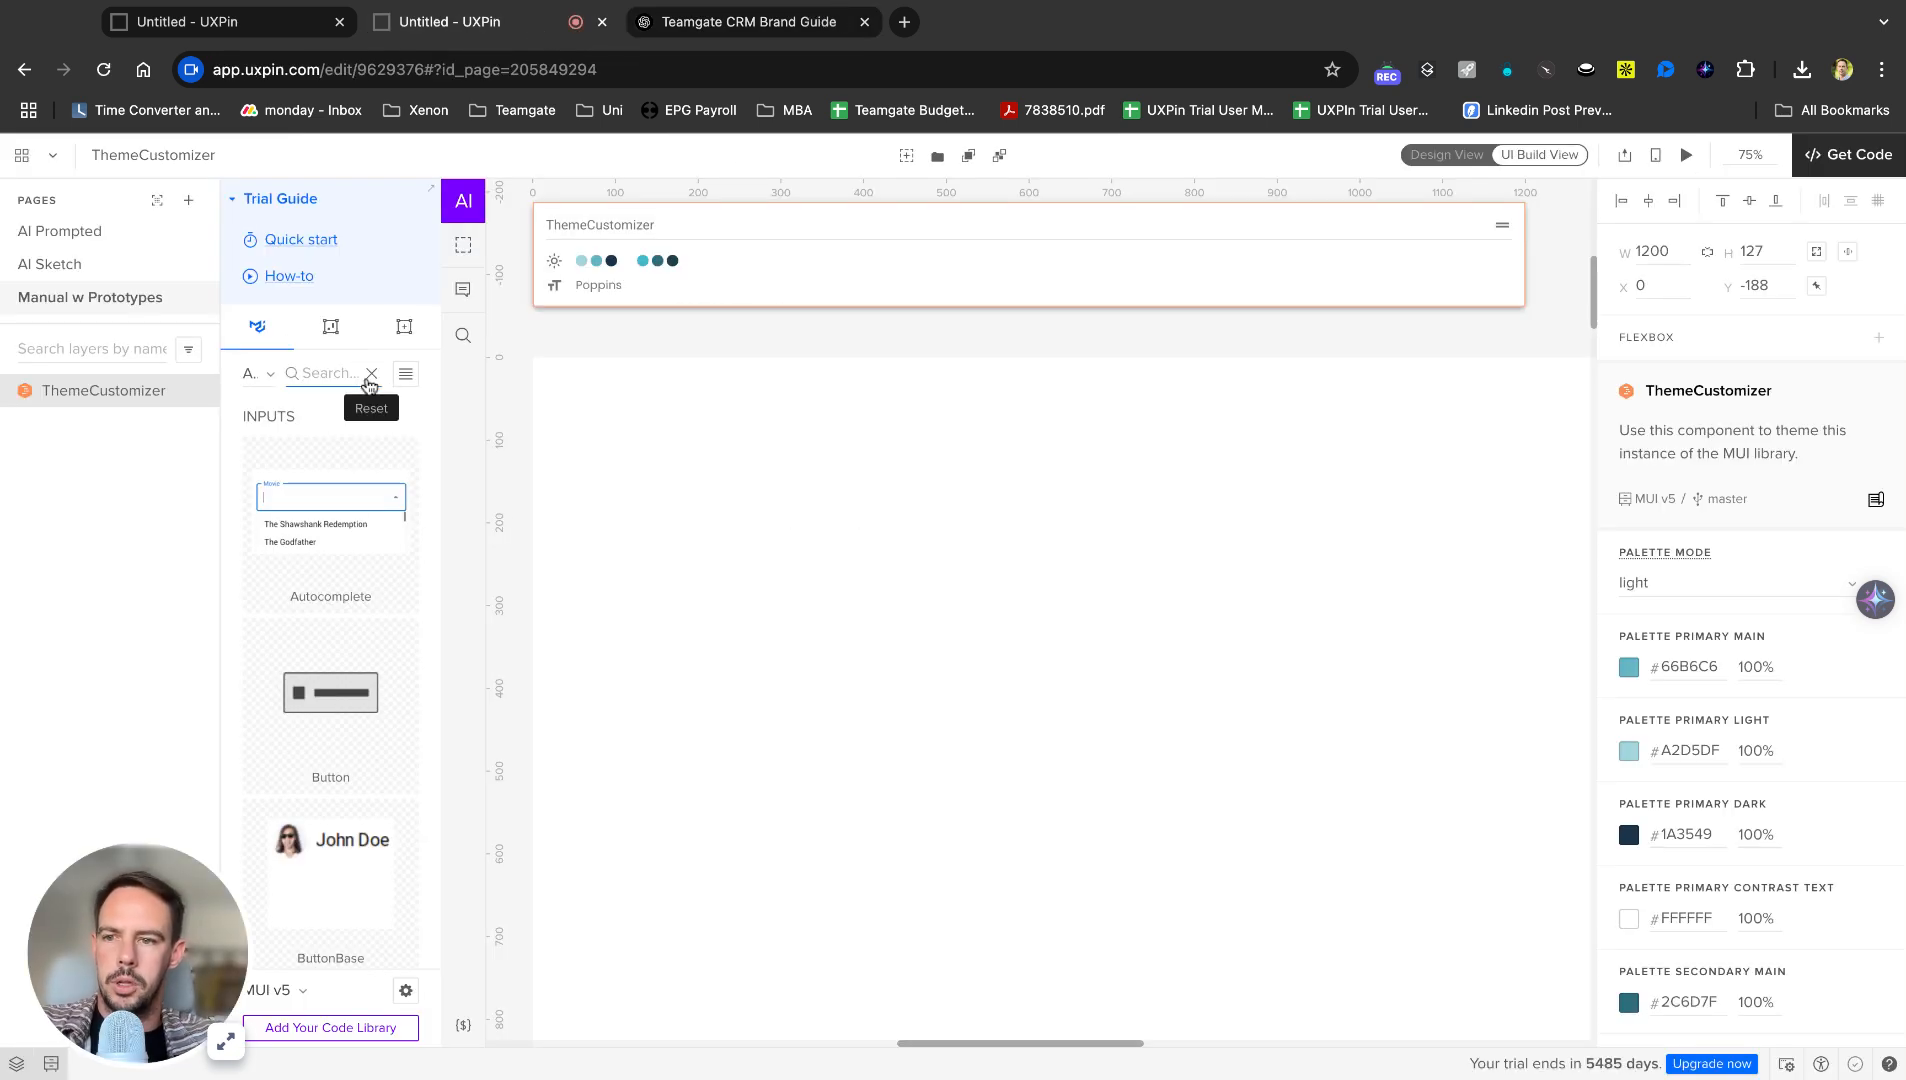
pyautogui.write('header')
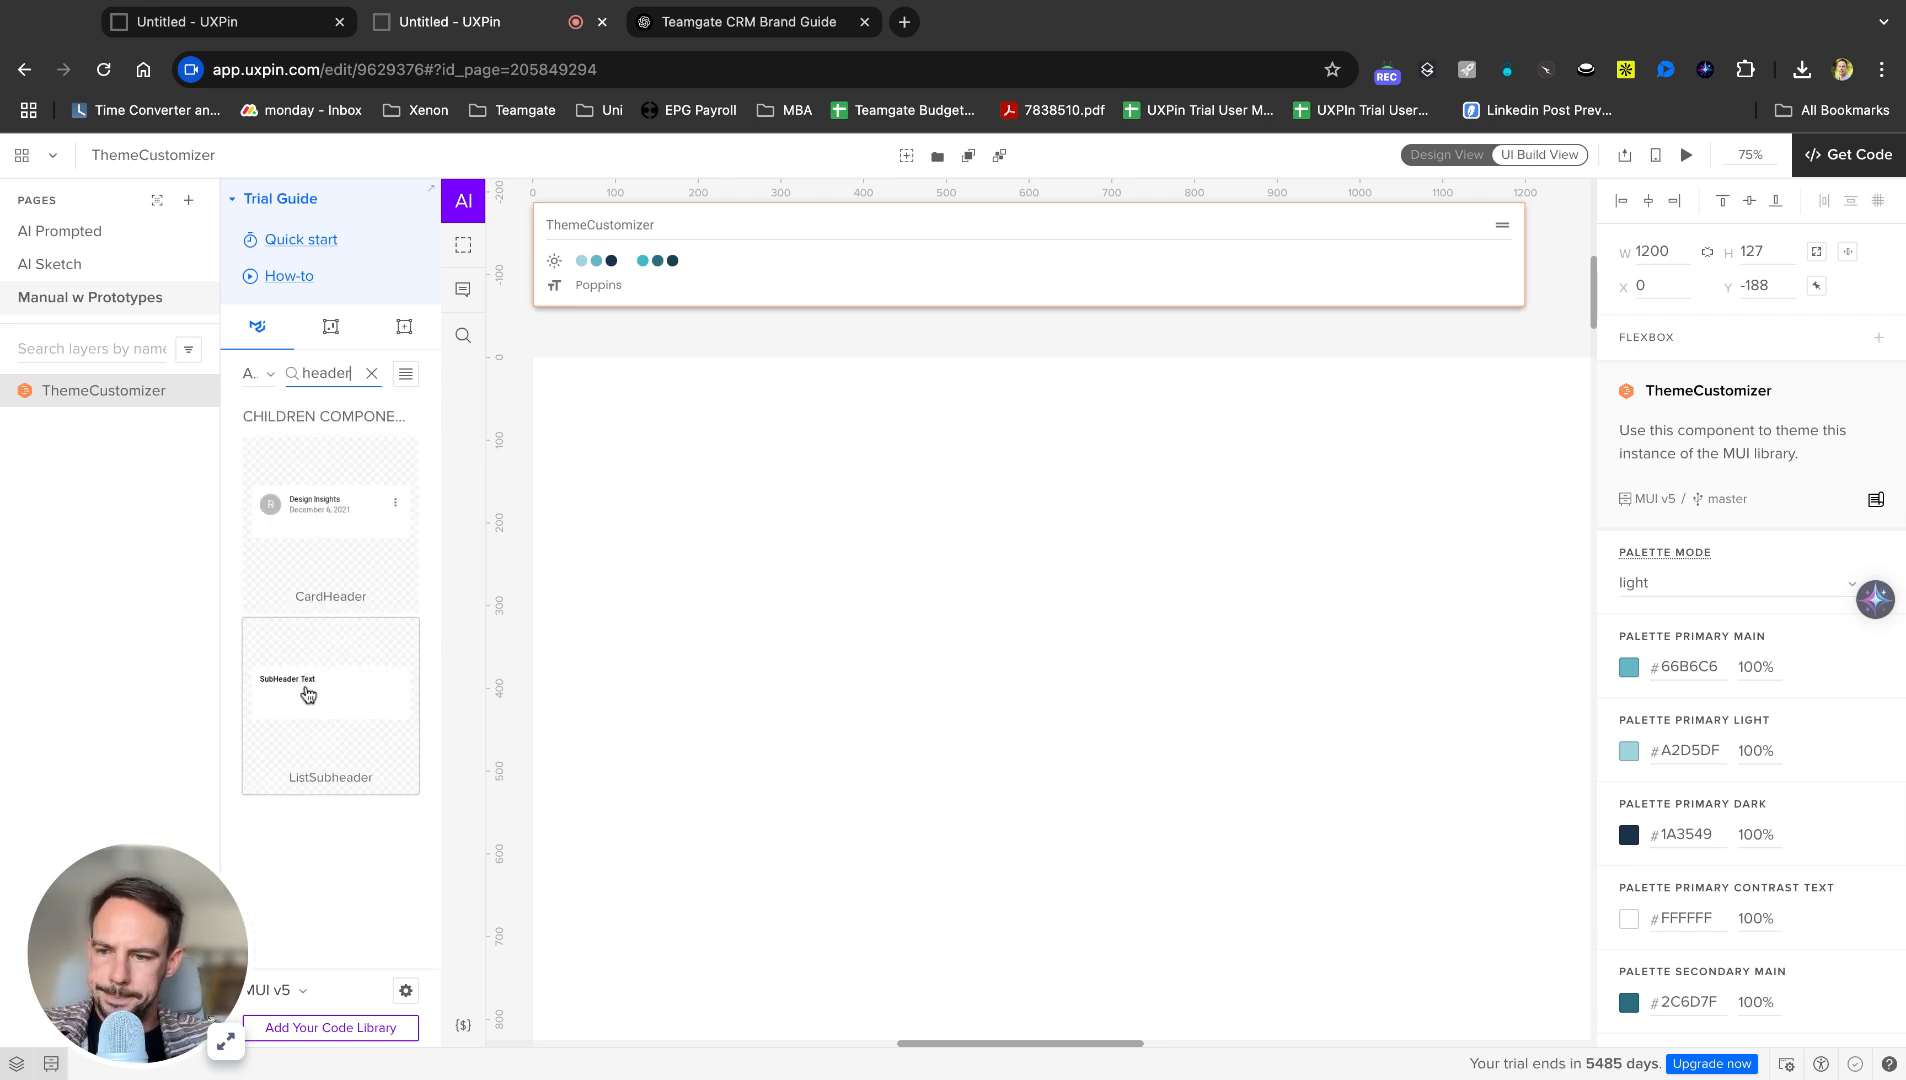
pyautogui.click(372, 377)
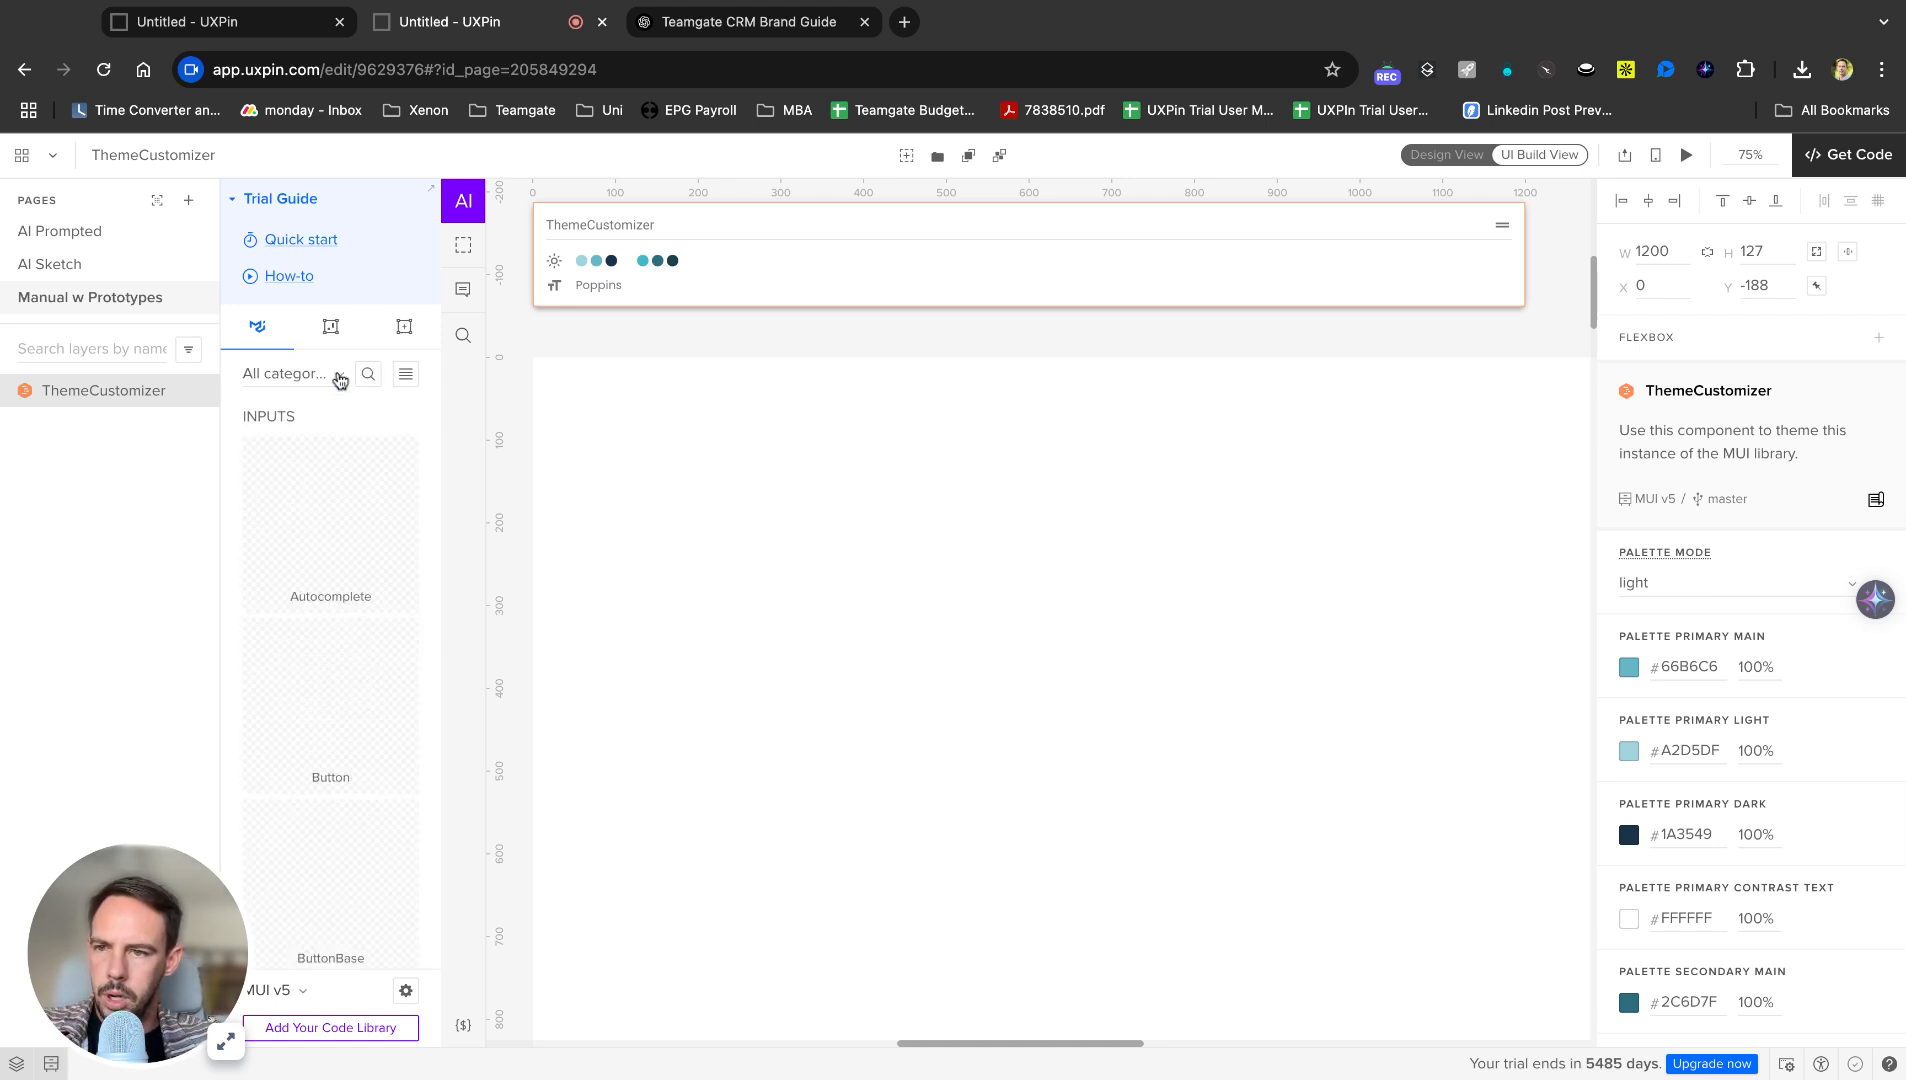
pyautogui.click(340, 380)
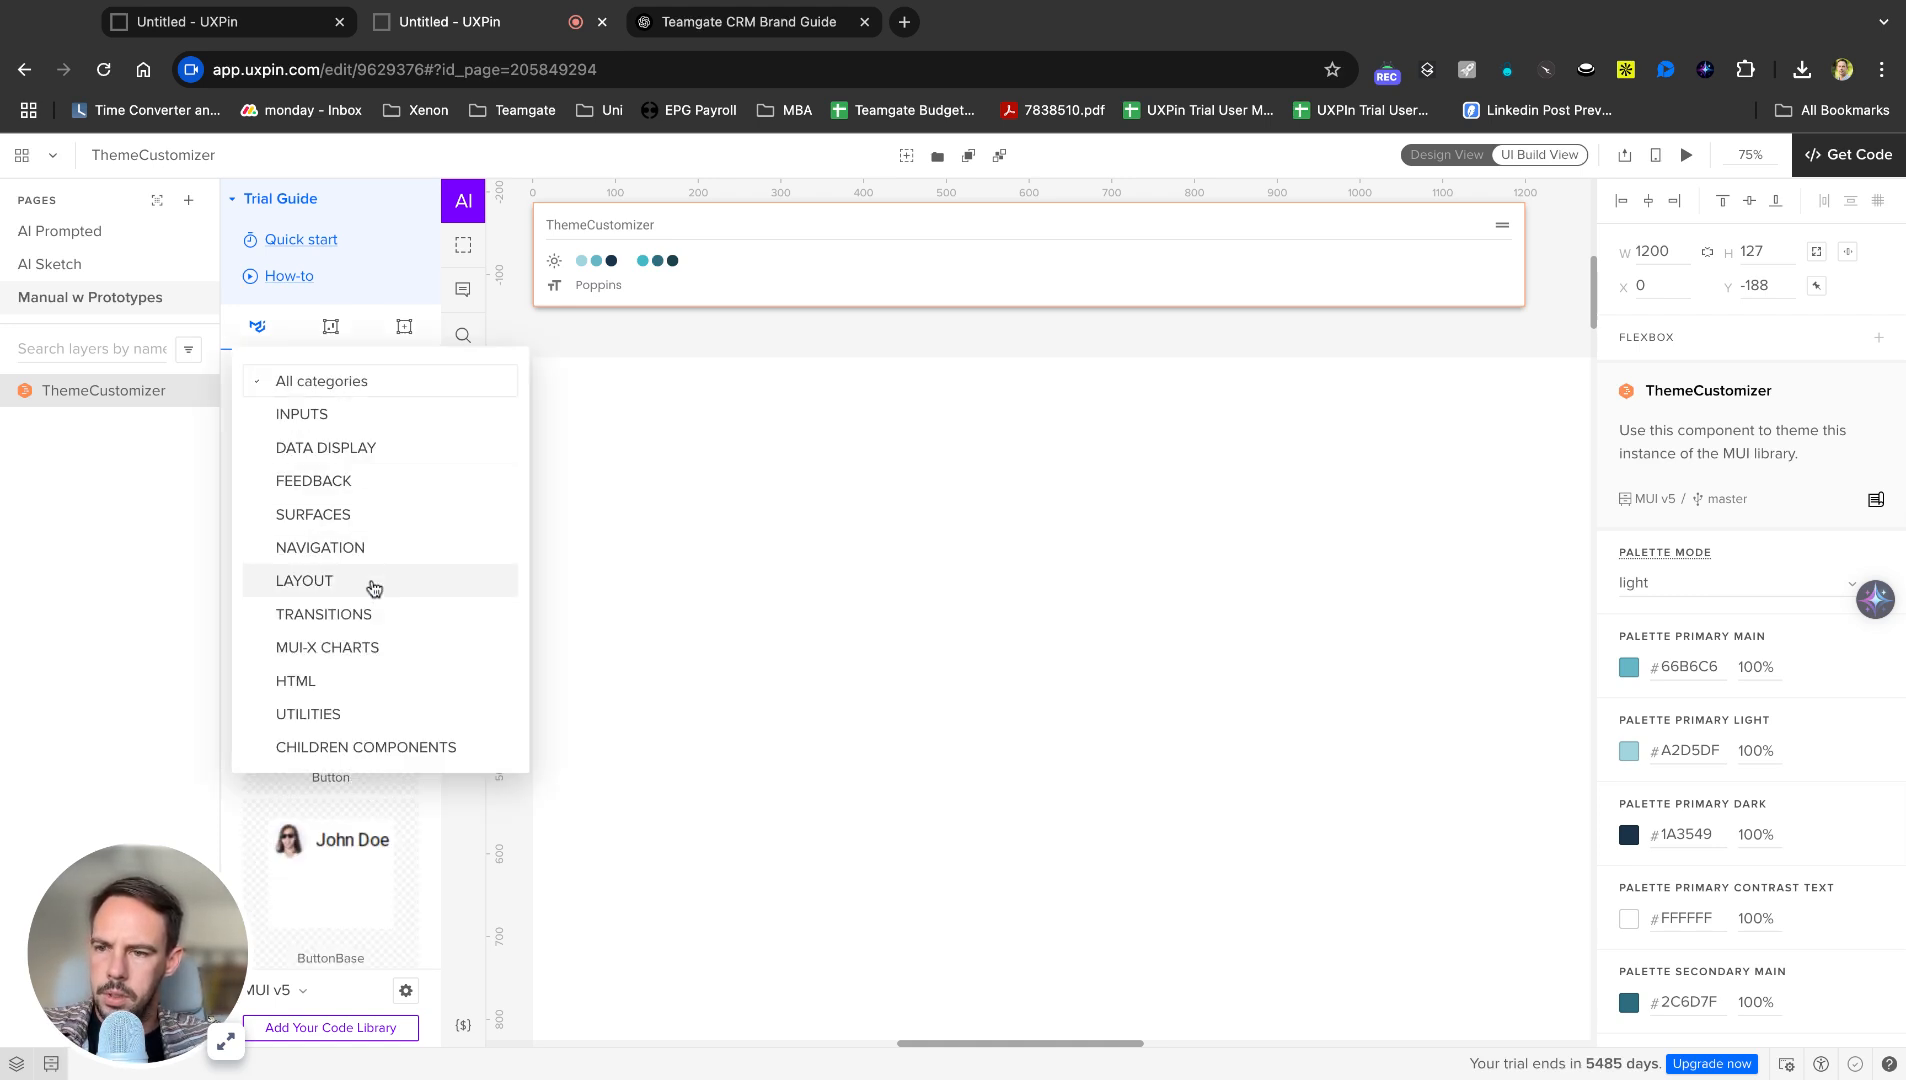
pyautogui.click(652, 466)
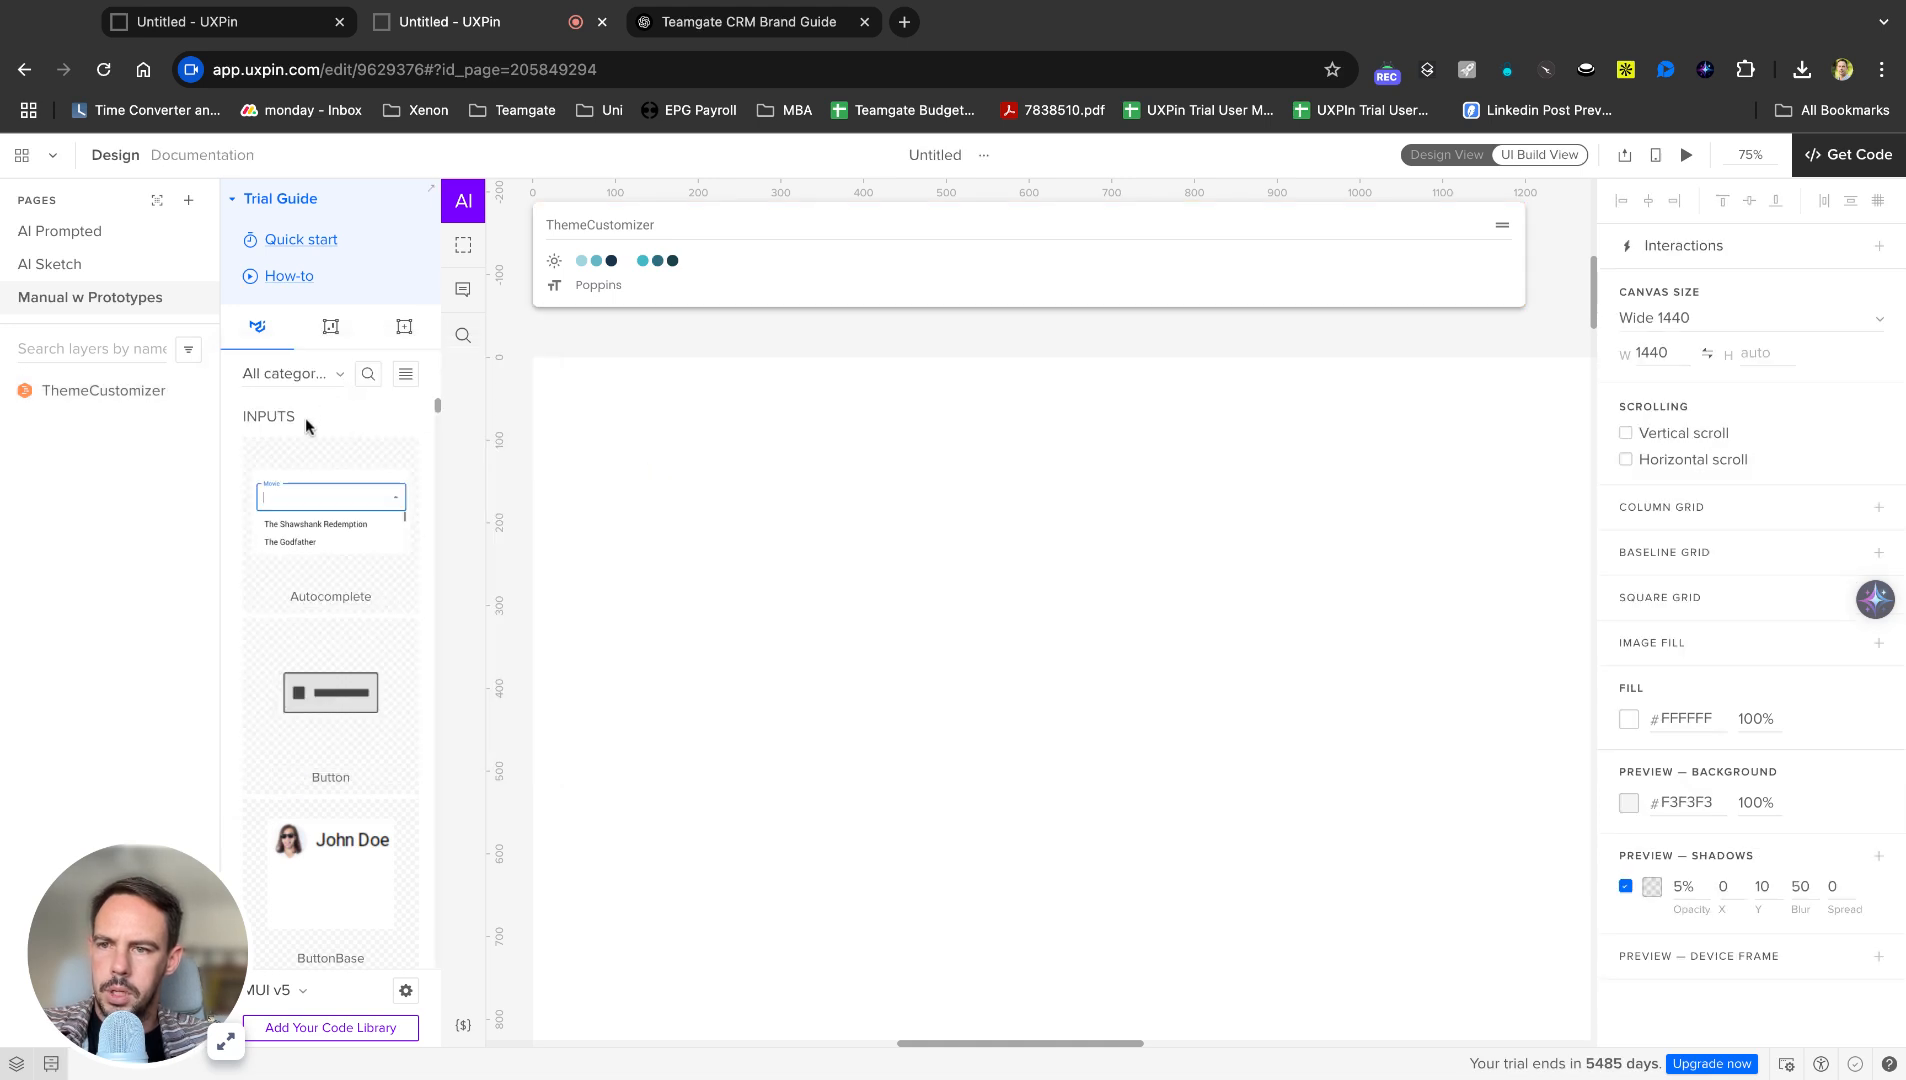
# Search the component library for "app" and for "menu", look through the matches and clear the search.
pyautogui.click(368, 374)
pyautogui.write('app')
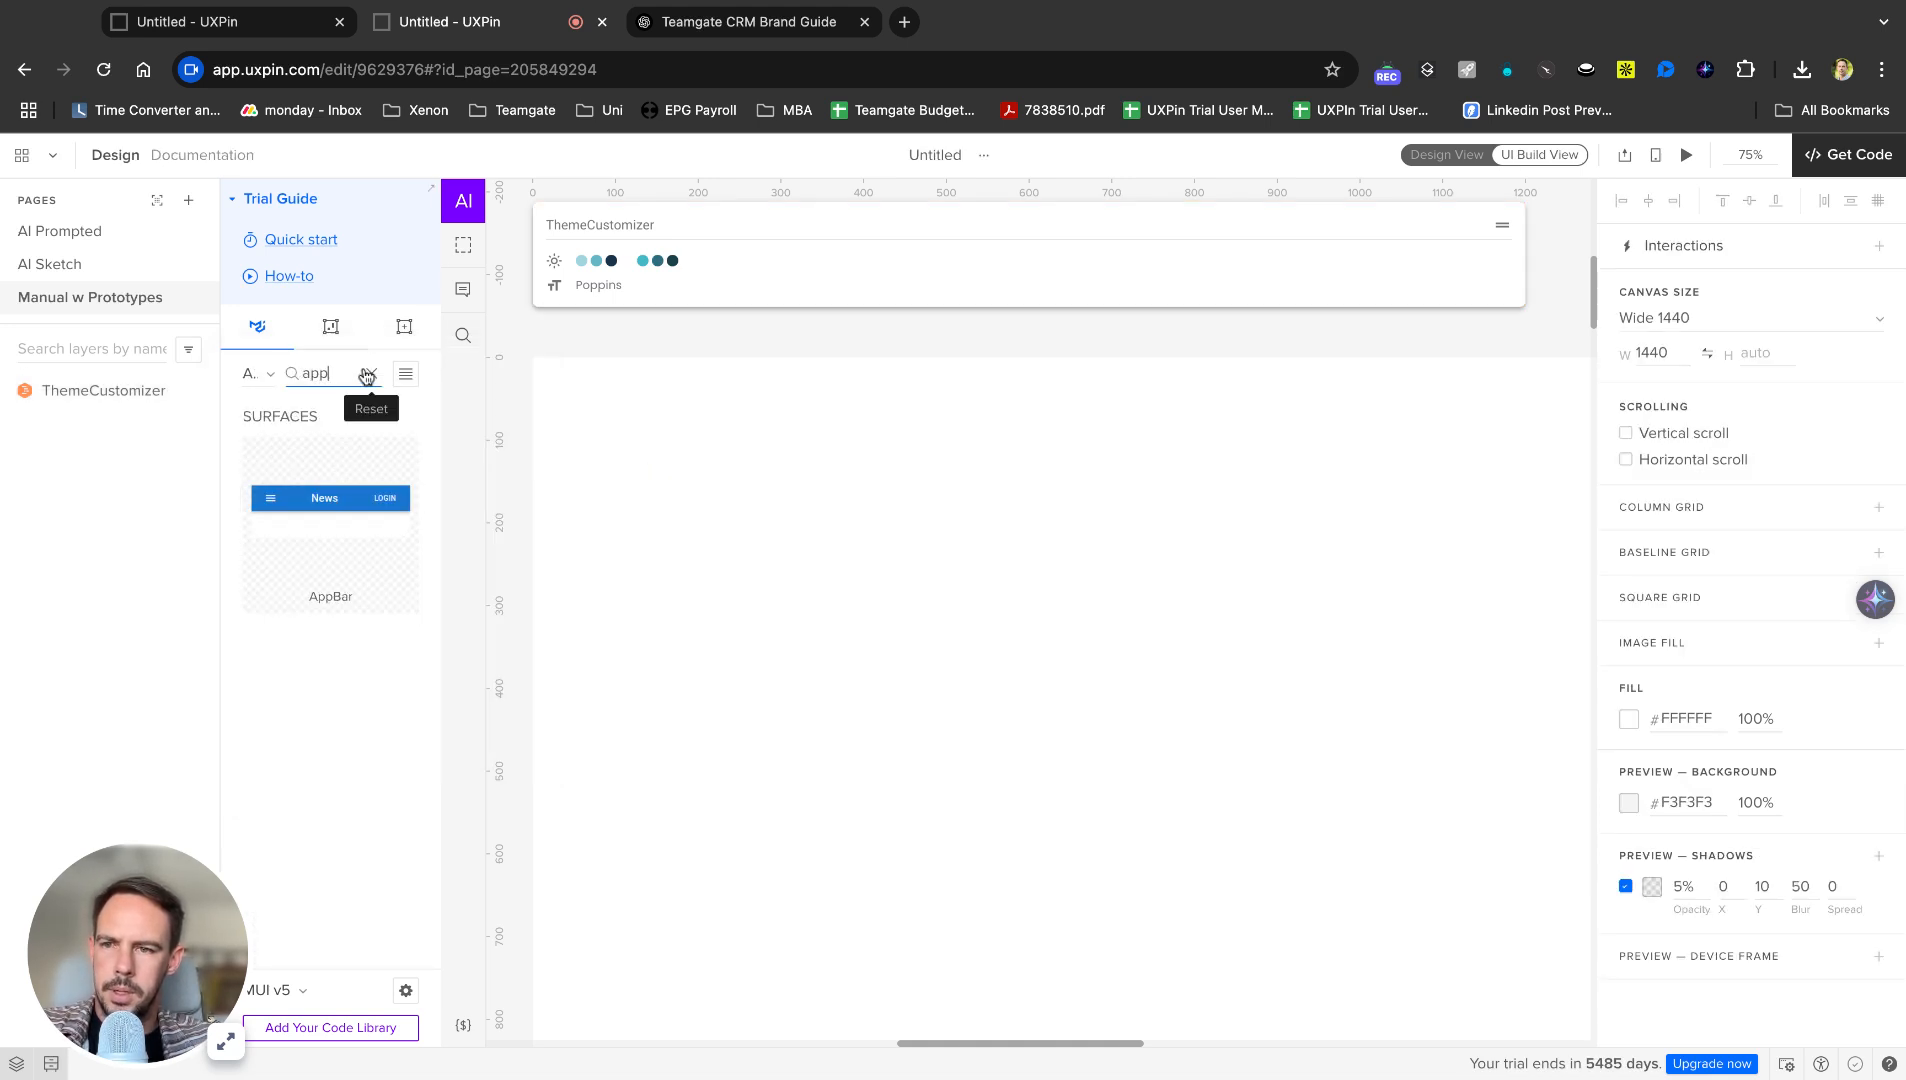
pyautogui.press('BackSpace')
pyautogui.press('BackSpace')
pyautogui.press('BackSpace')
pyautogui.write('menu')
pyautogui.scroll(-2, 349, 586)
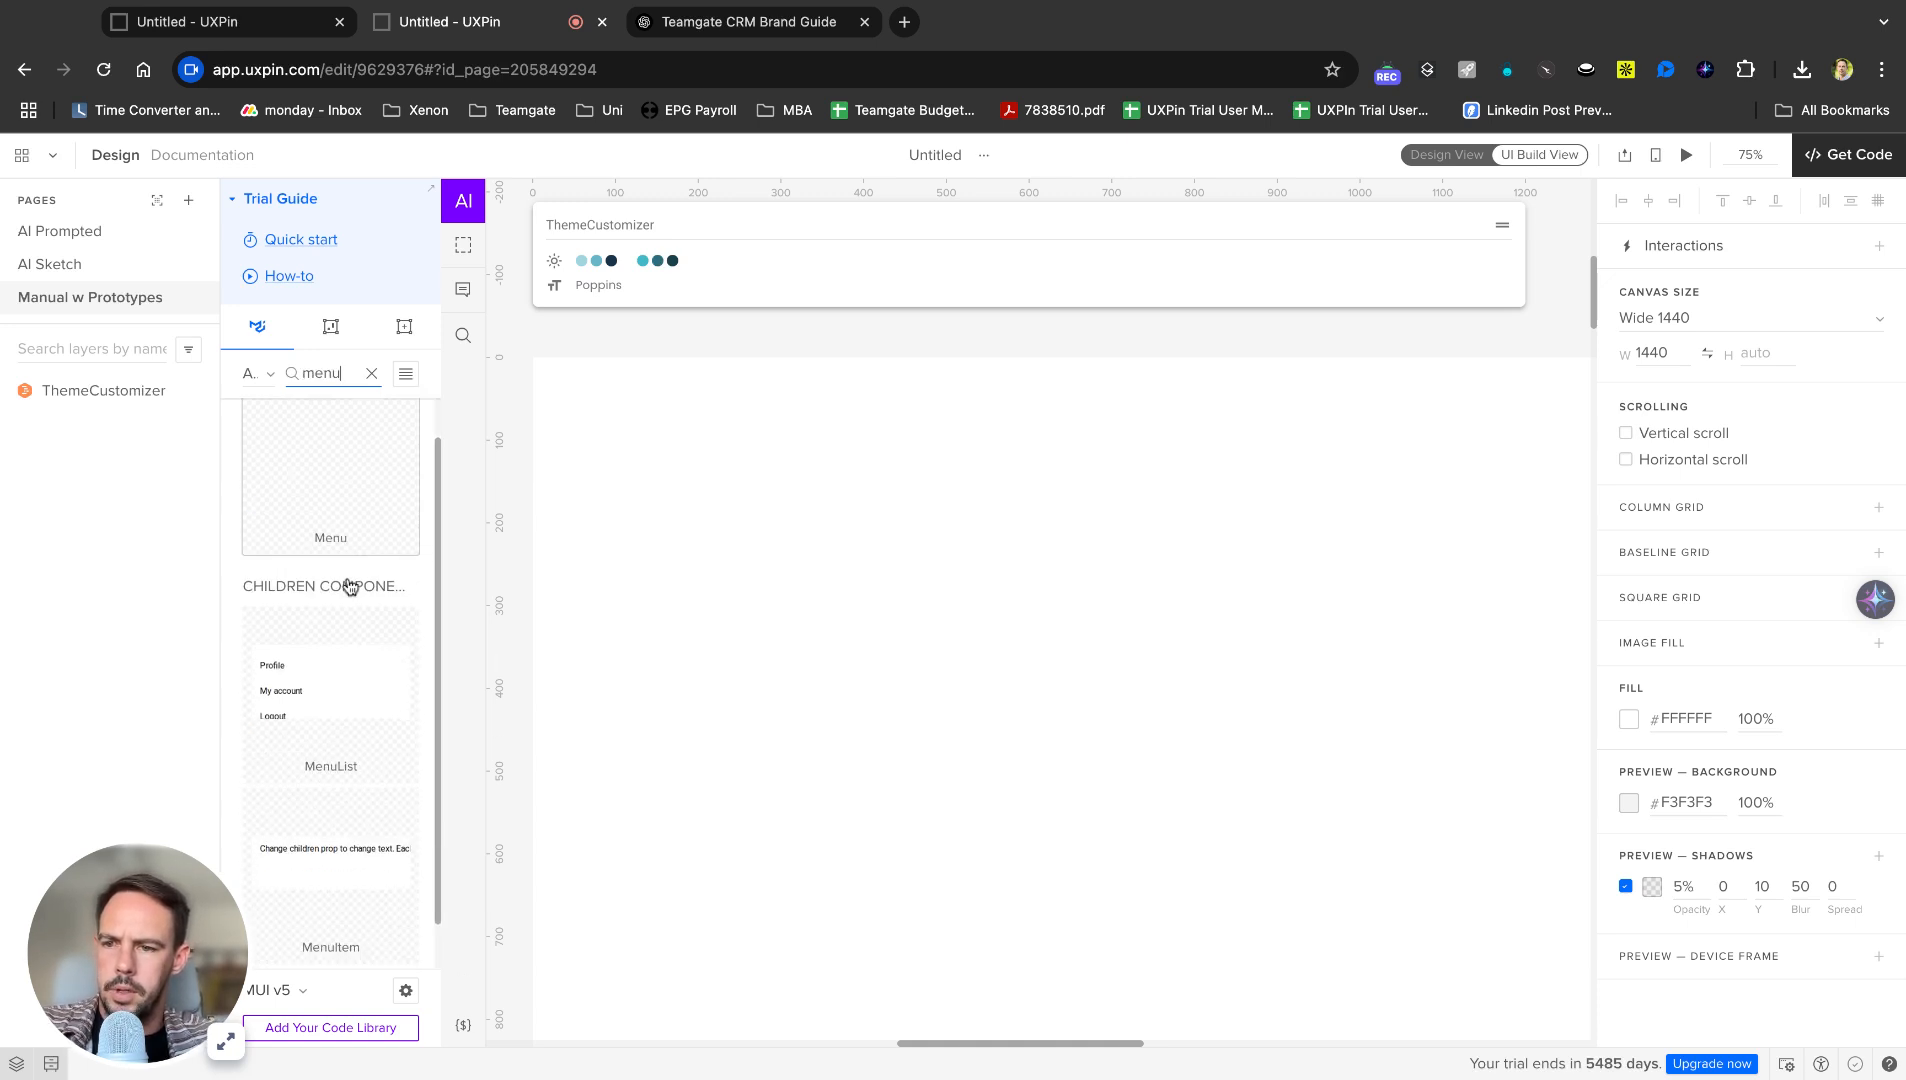
pyautogui.scroll(2, 349, 586)
pyautogui.click(371, 373)
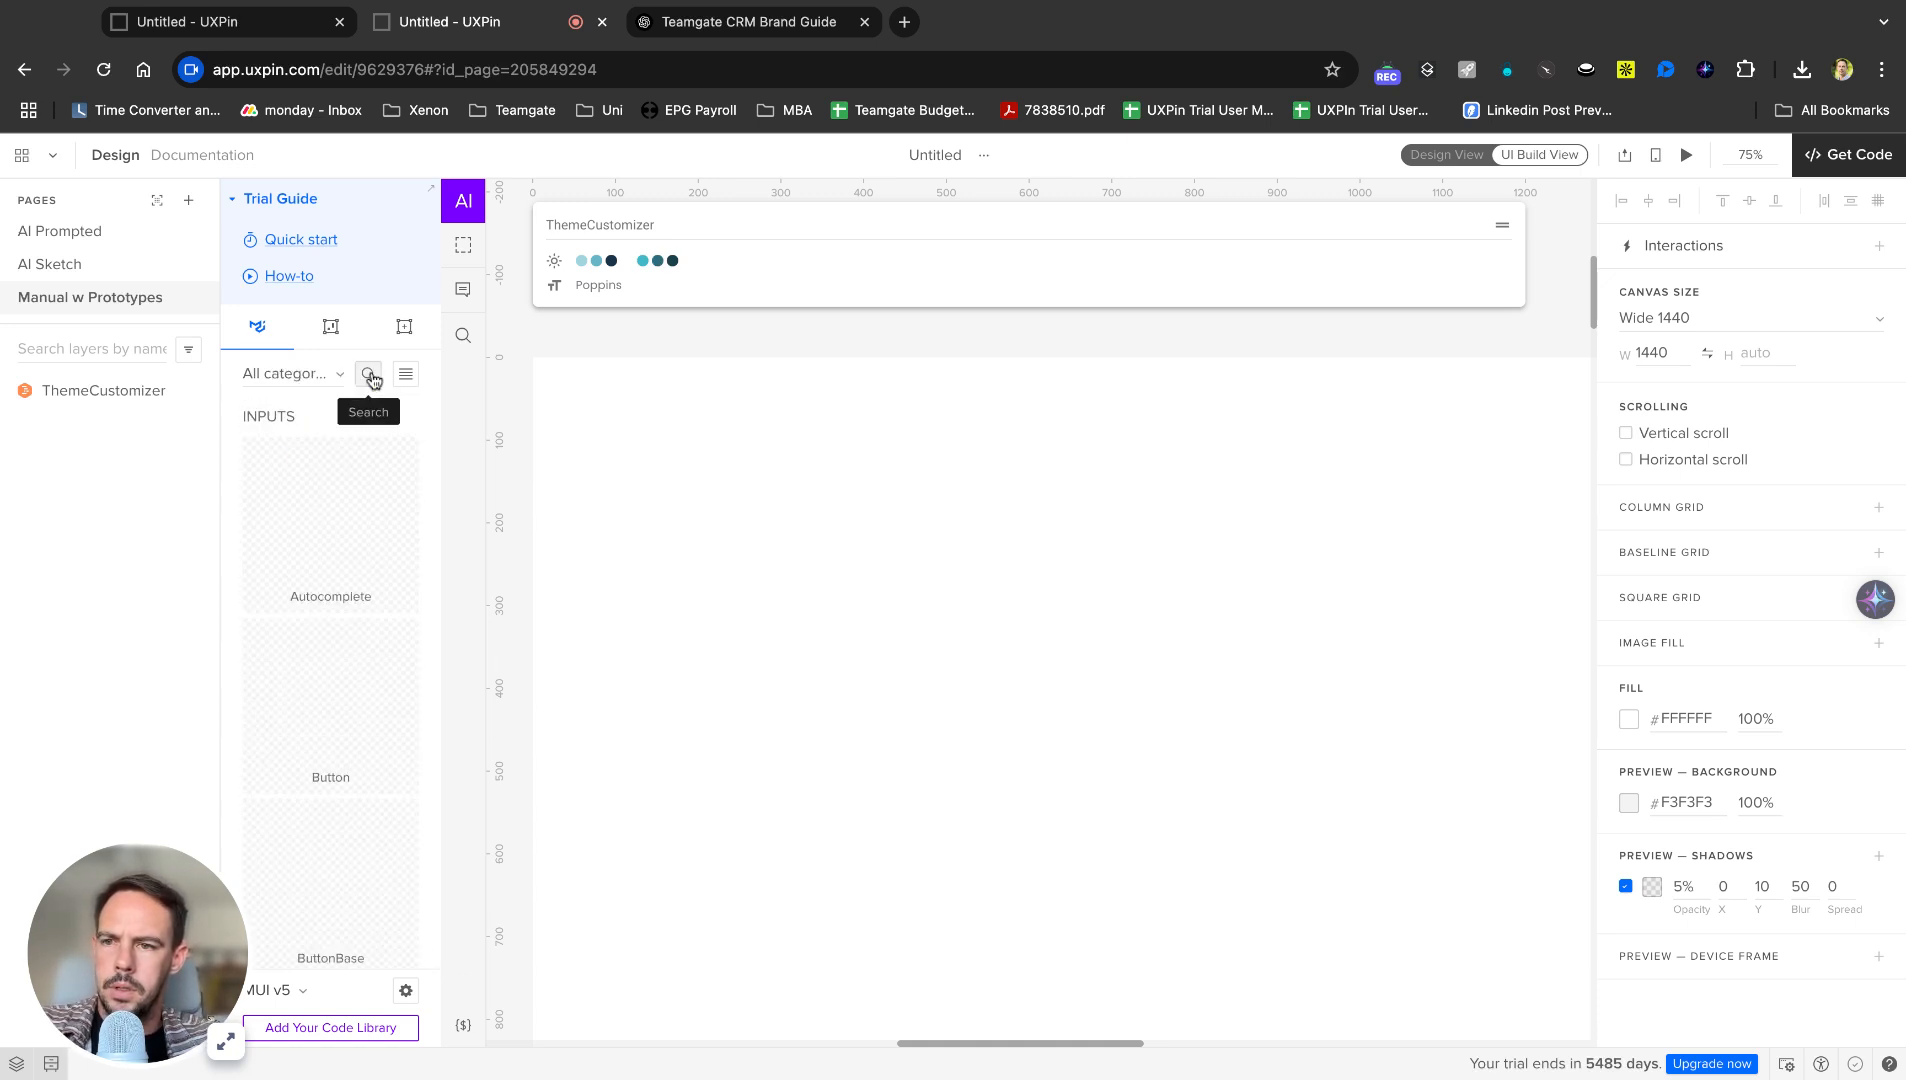
# Browse the Navigation components, try BottomNavigation on the canvas and delete it again.
pyautogui.click(325, 376)
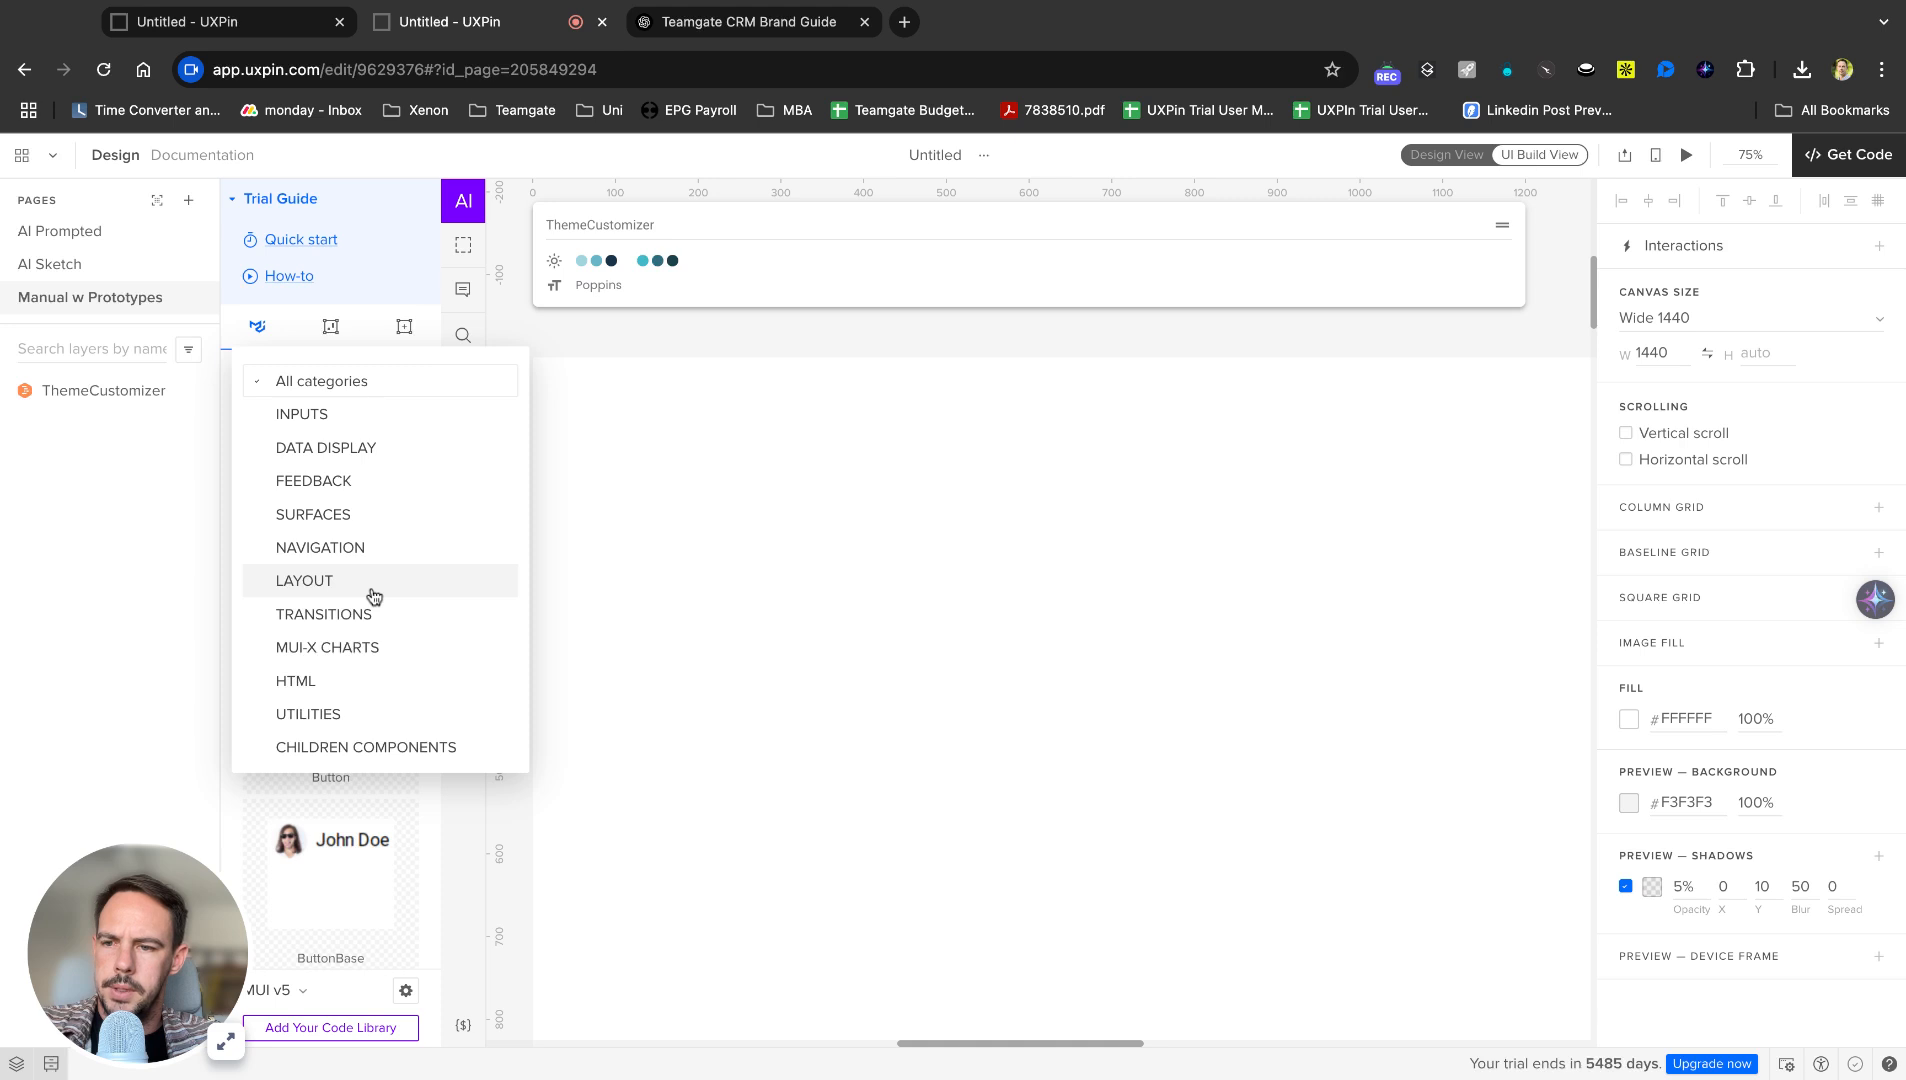
pyautogui.click(353, 547)
pyautogui.scroll(-1, 341, 703)
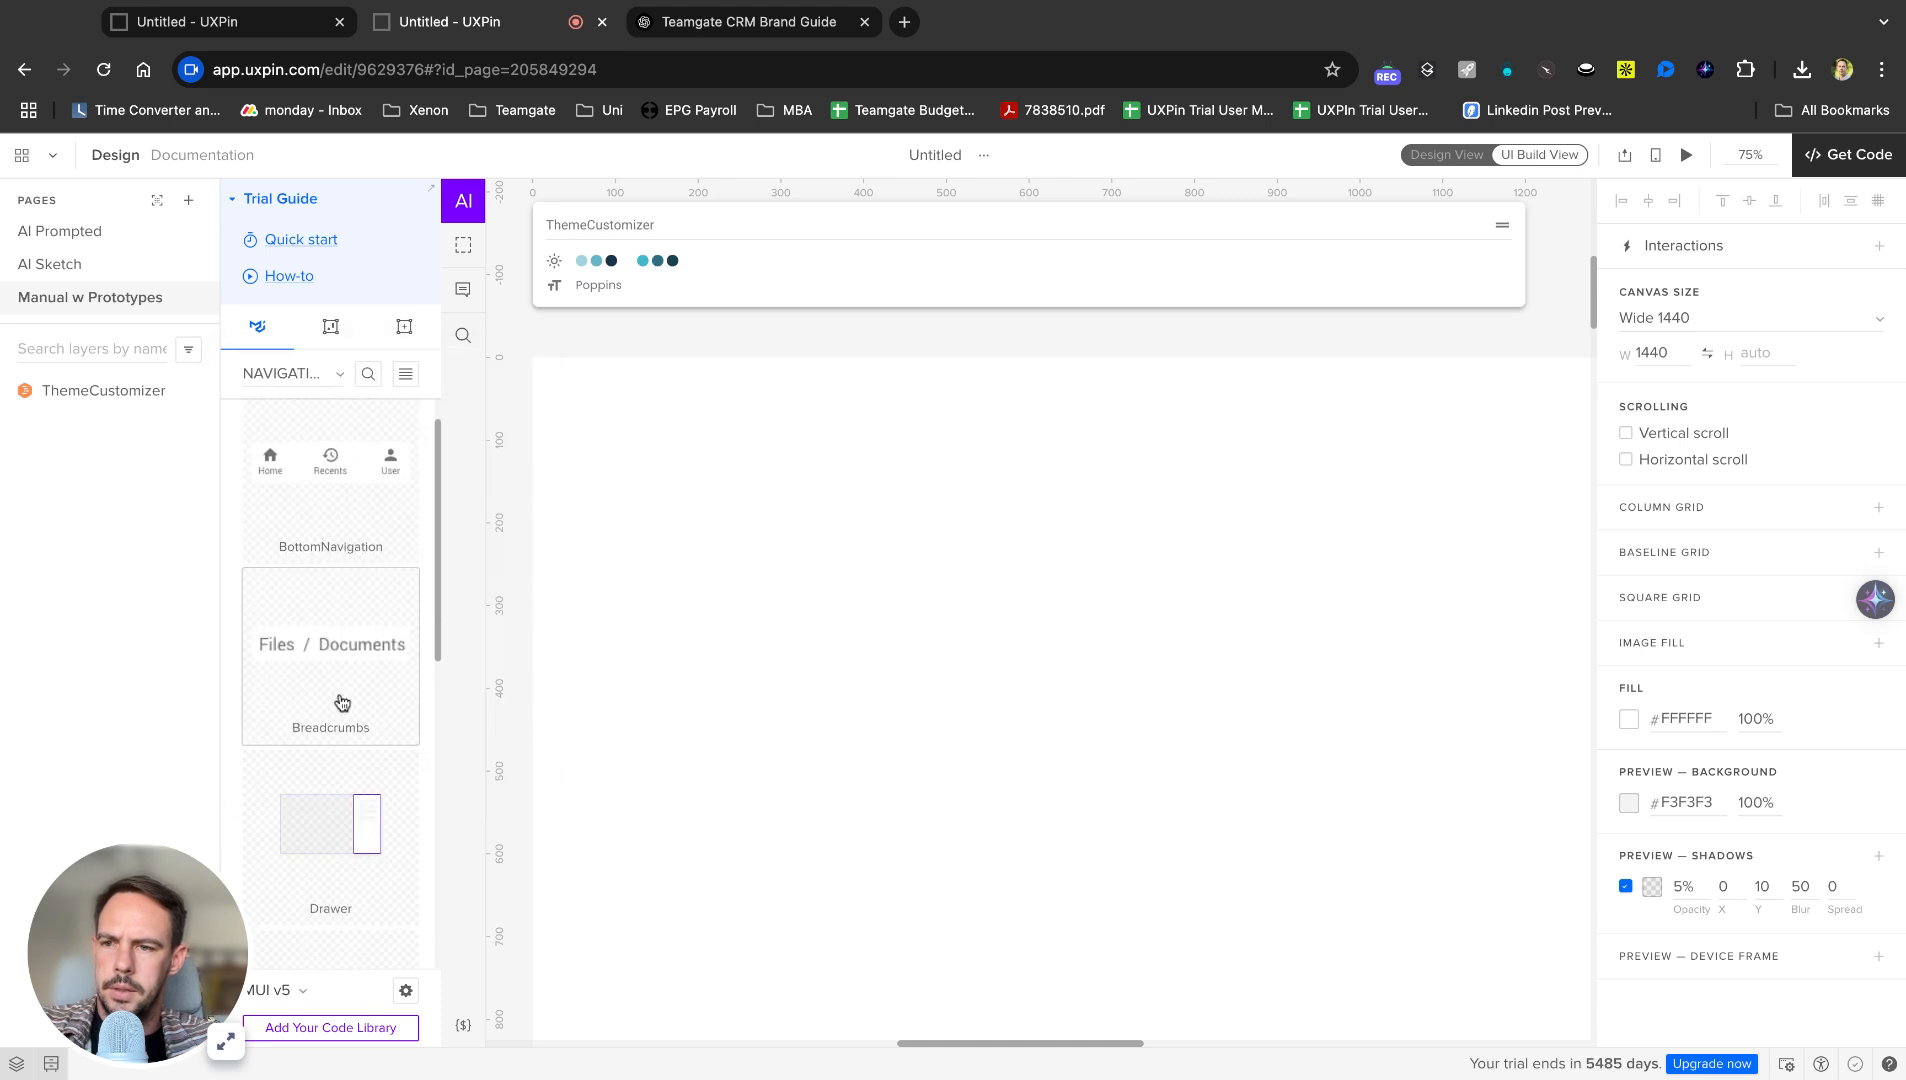
pyautogui.scroll(-6, 341, 703)
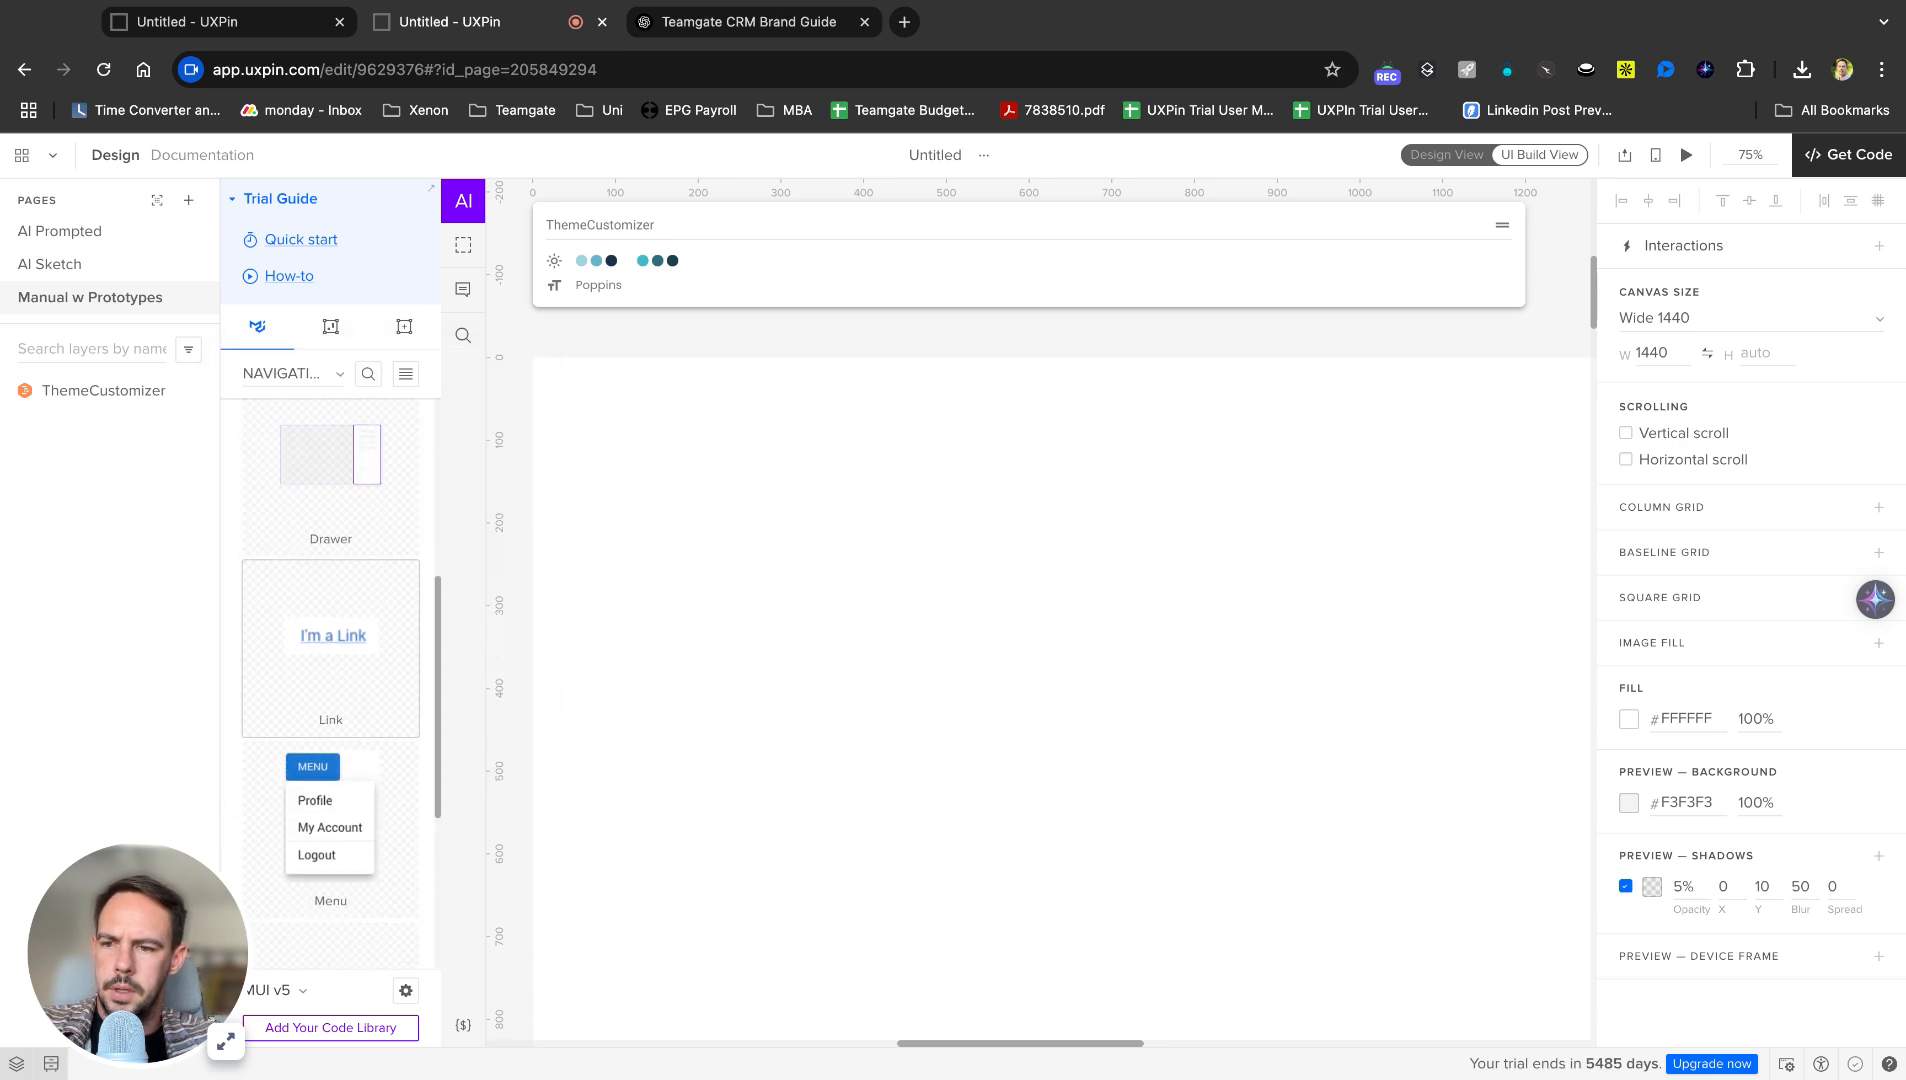
pyautogui.scroll(-1, 341, 703)
pyautogui.scroll(5, 349, 545)
pyautogui.scroll(-5, 349, 545)
pyautogui.scroll(5, 349, 545)
pyautogui.click(349, 545)
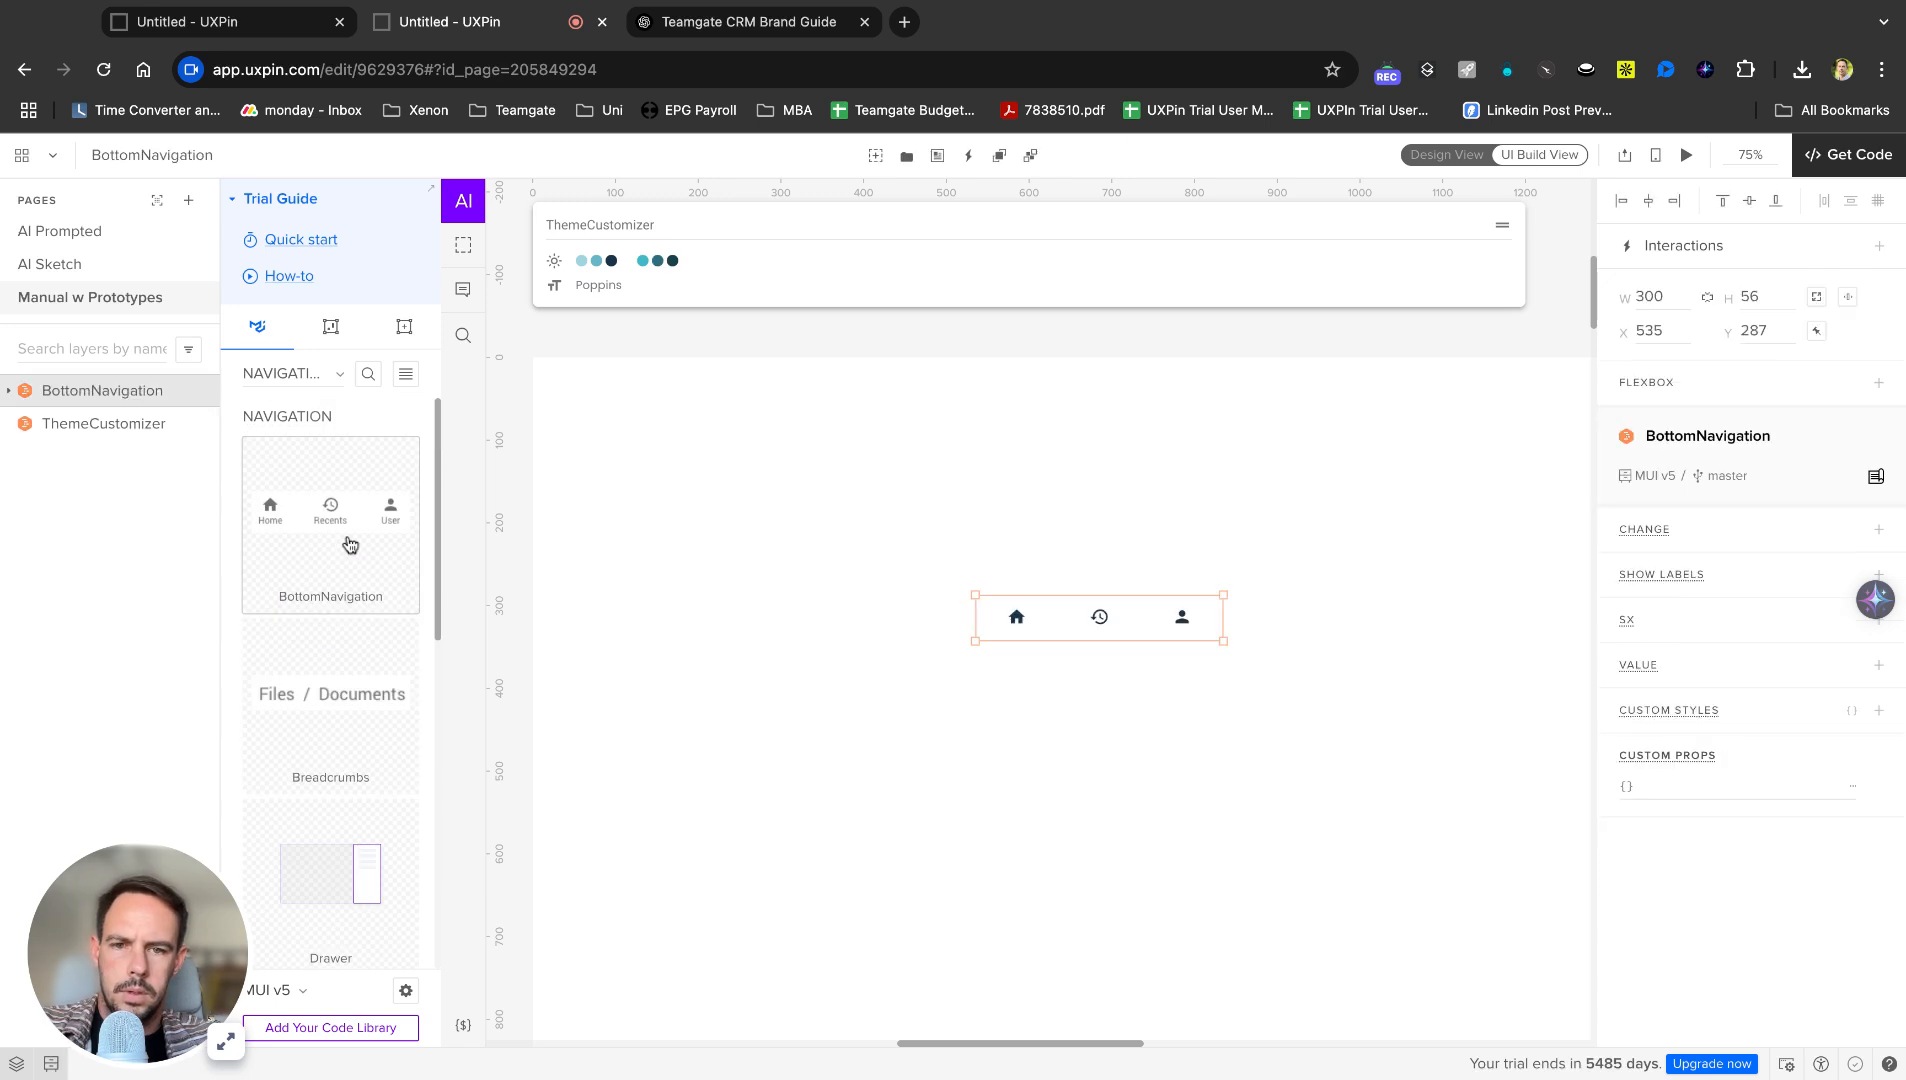
pyautogui.press('Delete')
# Search all component categories for "app" and add the AppBar component to the canvas.
pyautogui.click(368, 373)
pyautogui.write('app')
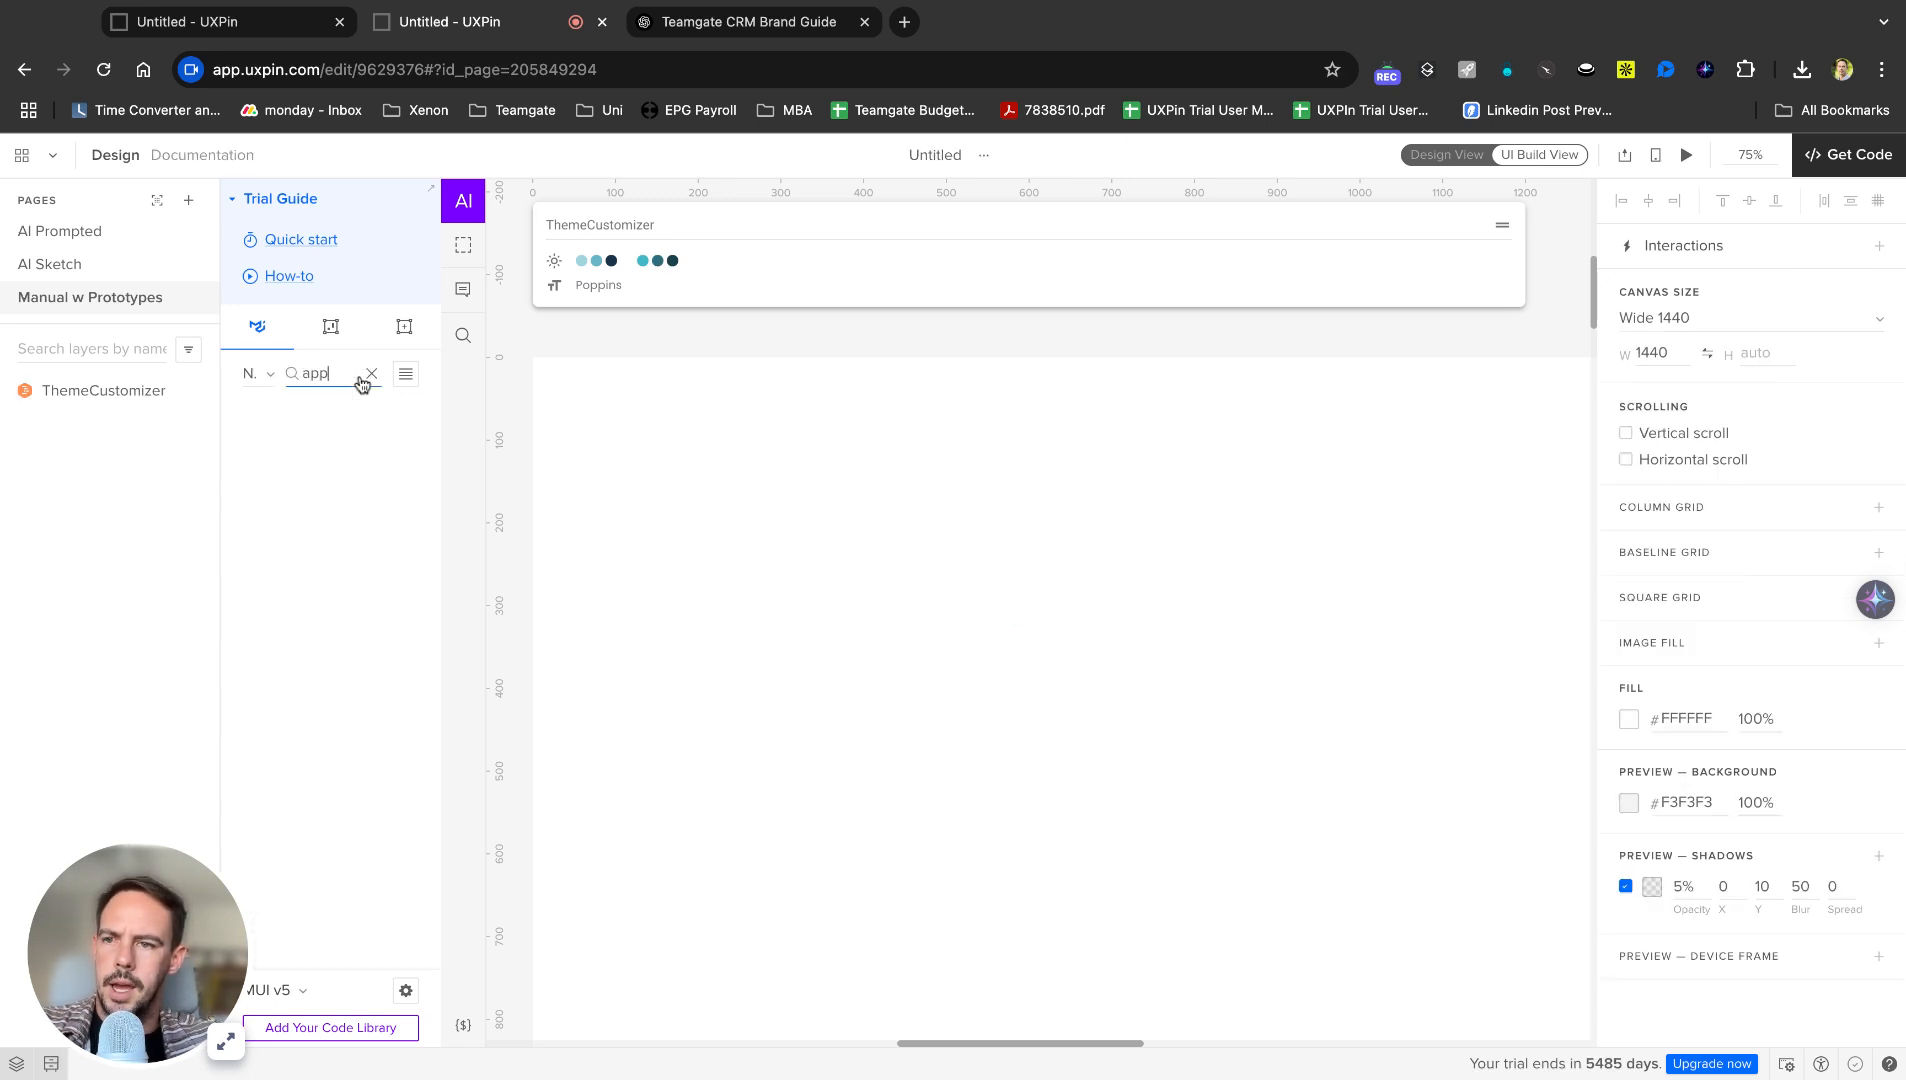
pyautogui.click(369, 374)
pyautogui.click(368, 374)
pyautogui.click(278, 374)
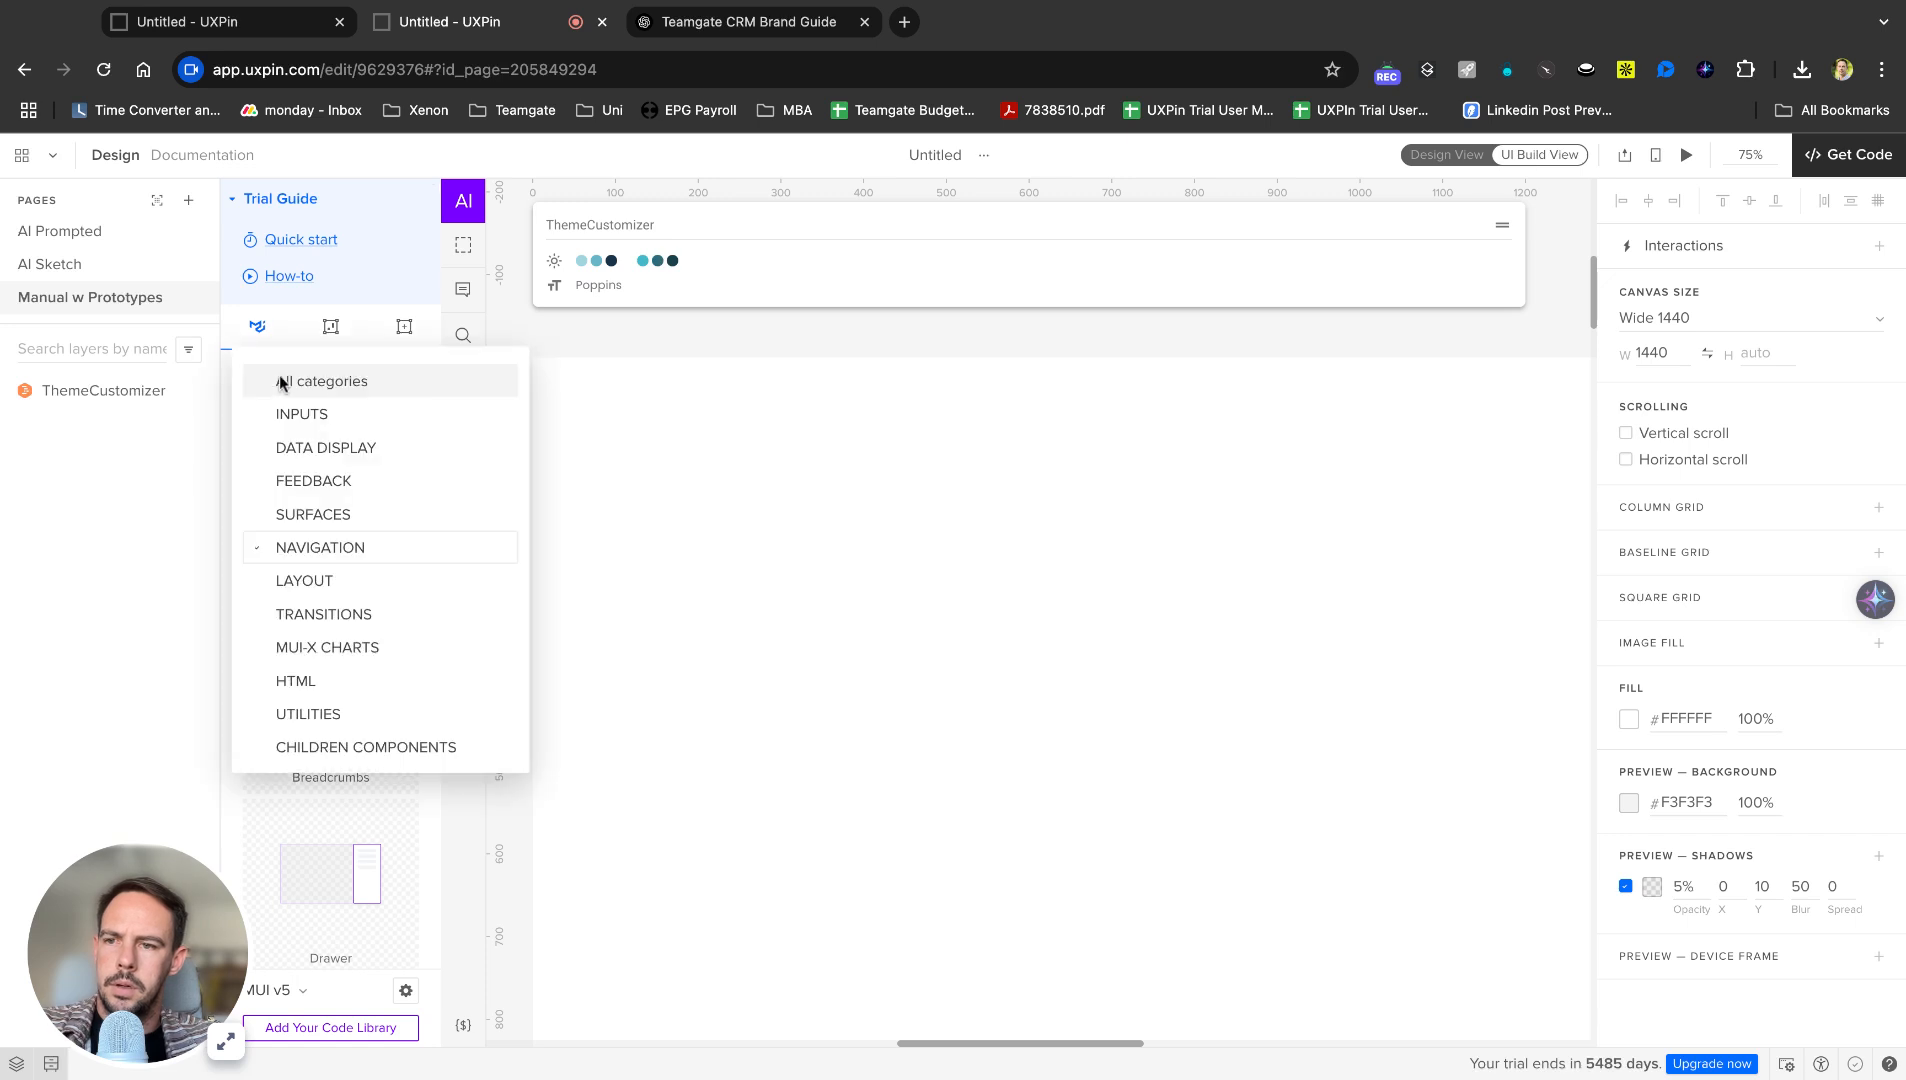
pyautogui.click(321, 381)
pyautogui.click(369, 376)
pyautogui.write('app')
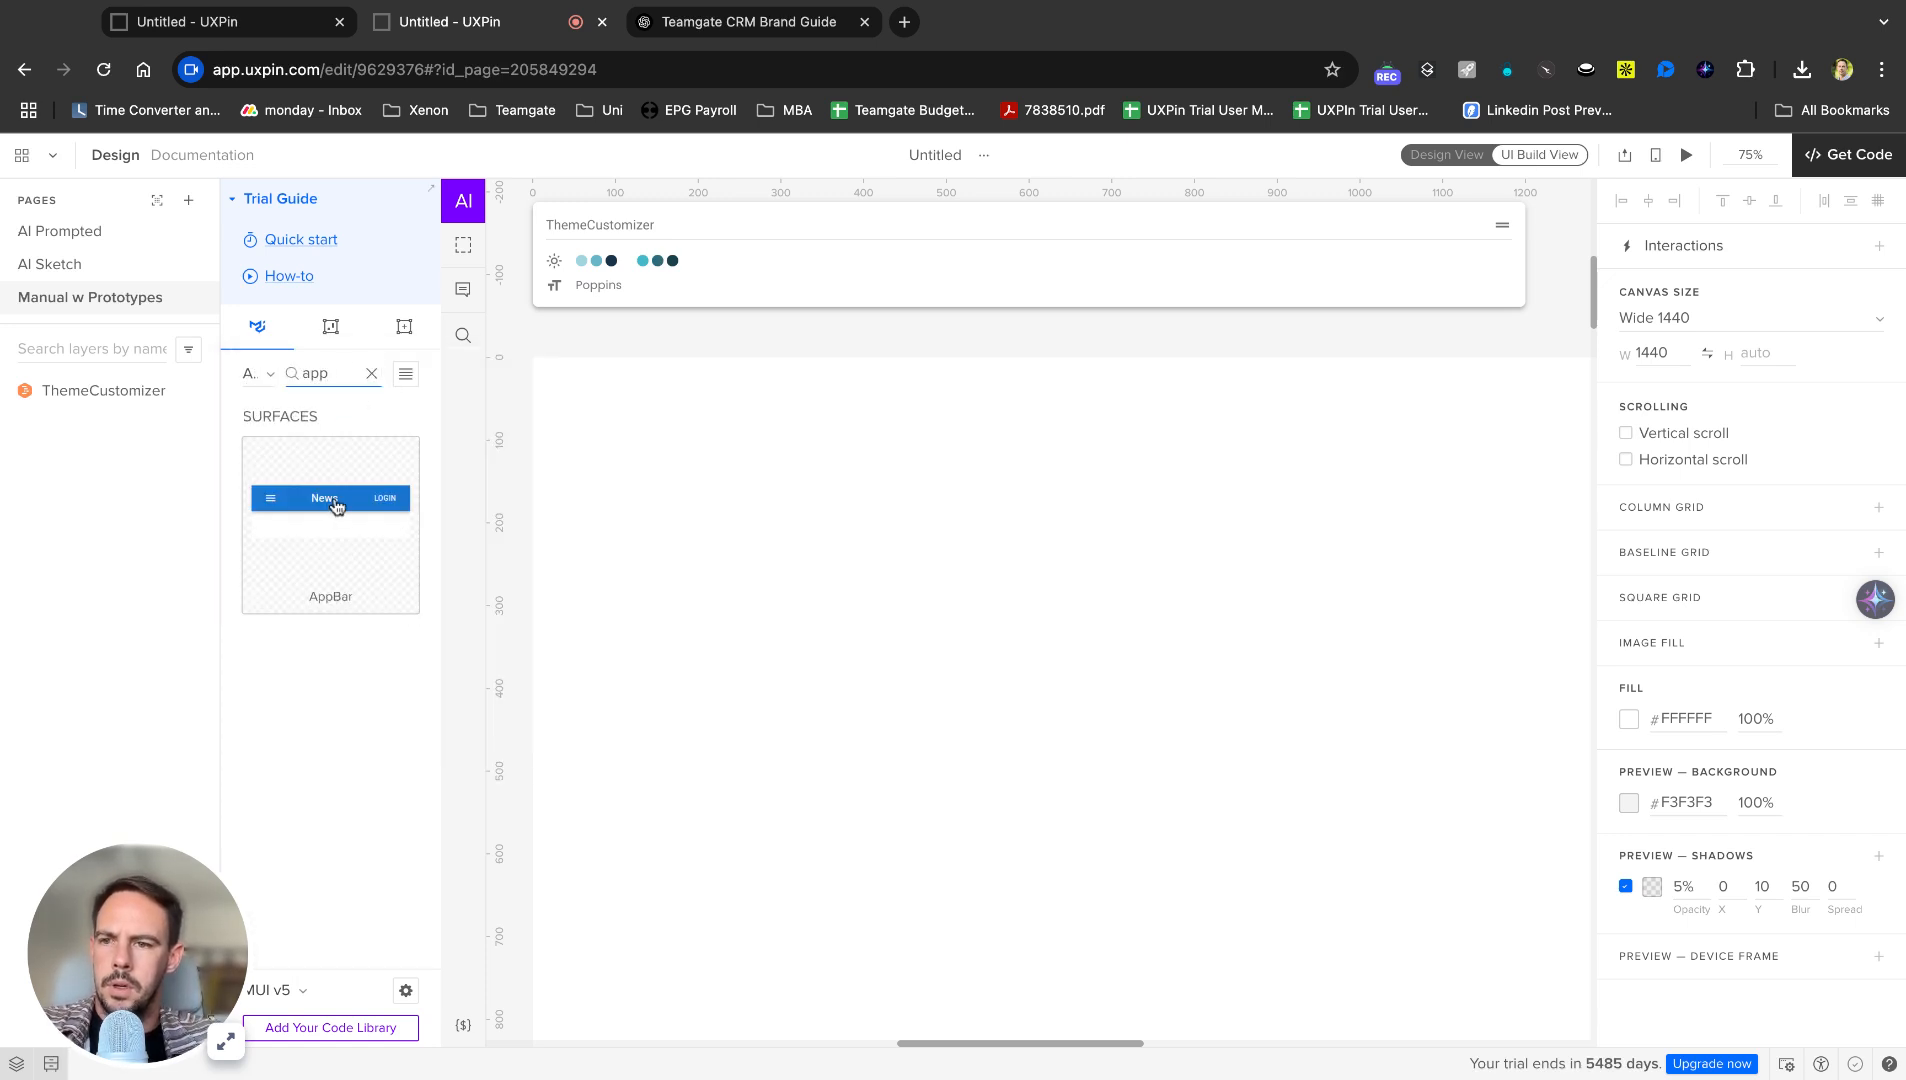
pyautogui.click(332, 498)
# Open the ready-made MUI patterns and browse them as far as the AppBar variants.
pyautogui.click(332, 332)
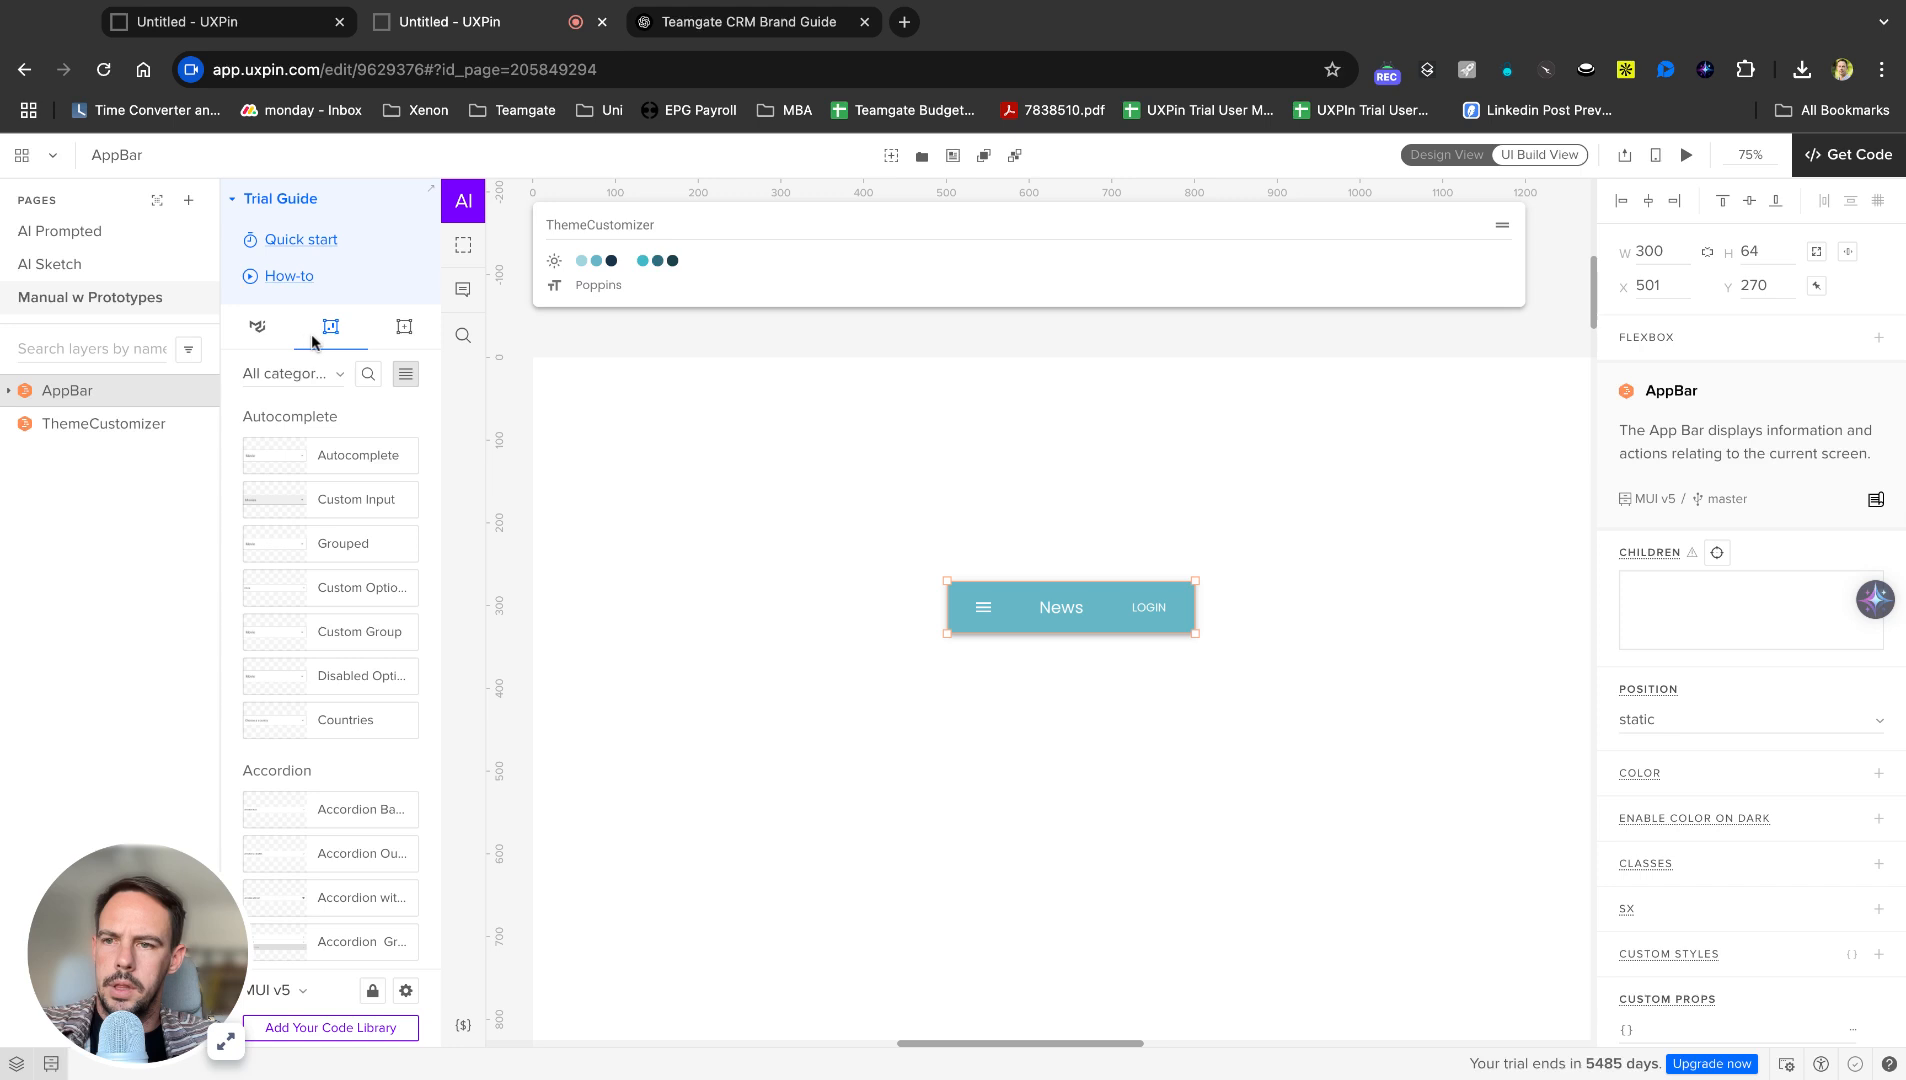
pyautogui.scroll(-1, 332, 587)
pyautogui.scroll(1, 332, 582)
pyautogui.scroll(-3, 342, 574)
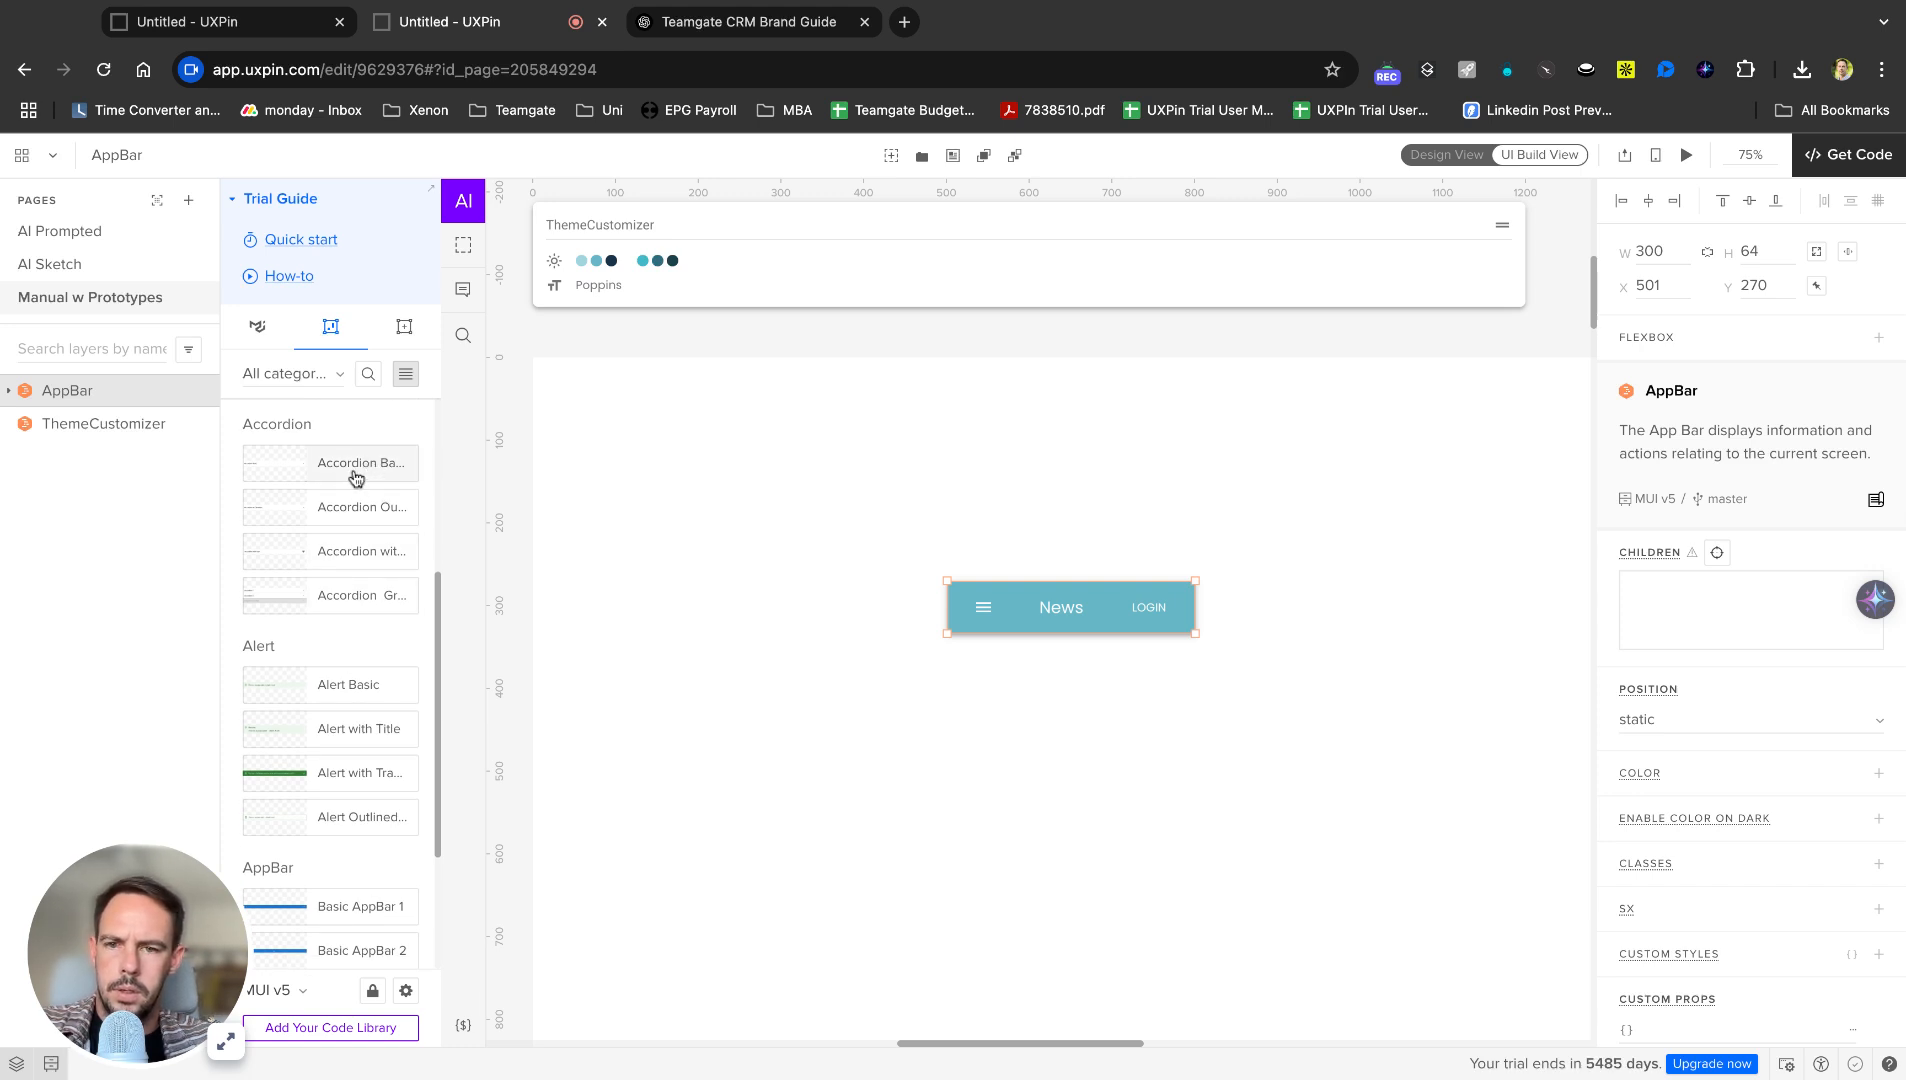
pyautogui.scroll(-5, 871, 675)
# Move the News AppBar to about X 113, Y 65 on the canvas.
pyautogui.hscroll(1, 871, 675)
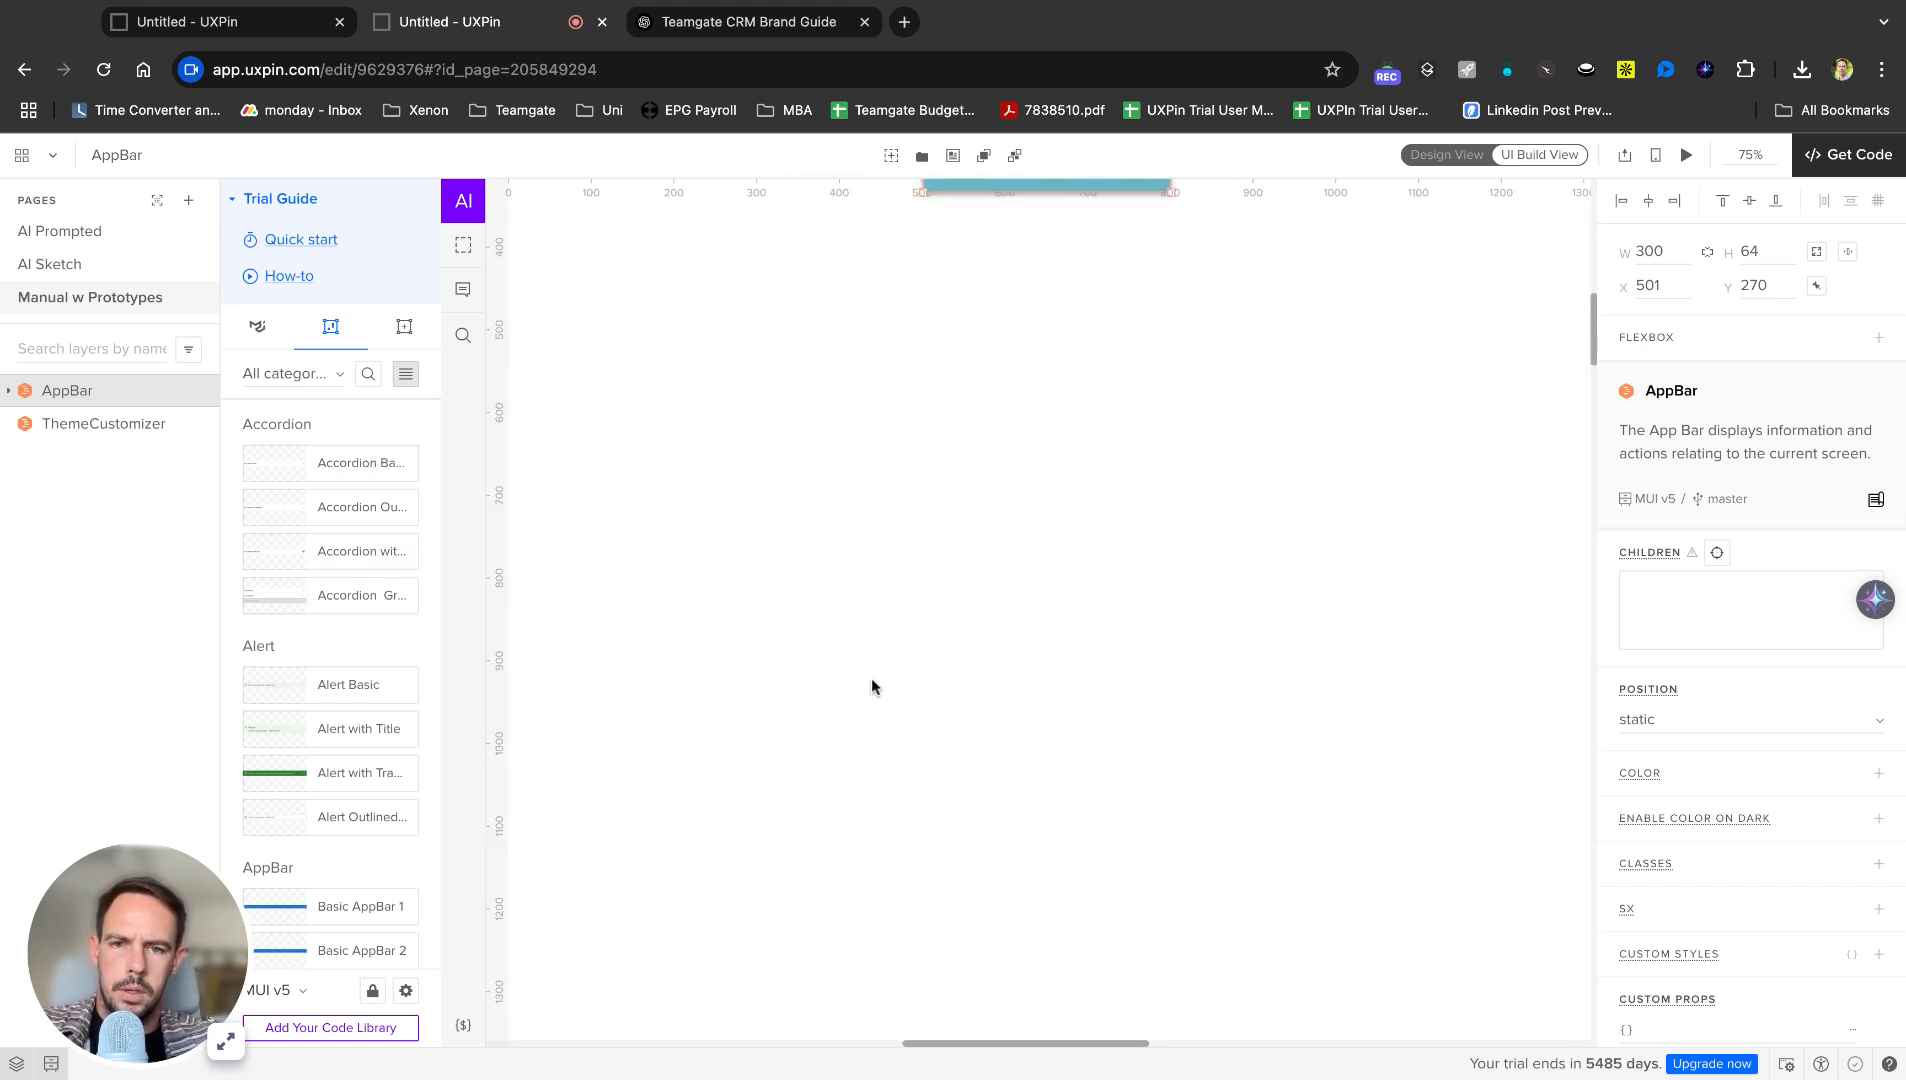
pyautogui.click(871, 680)
pyautogui.scroll(5, 871, 680)
pyautogui.moveTo(1078, 600); pyautogui.dragTo(761, 434)
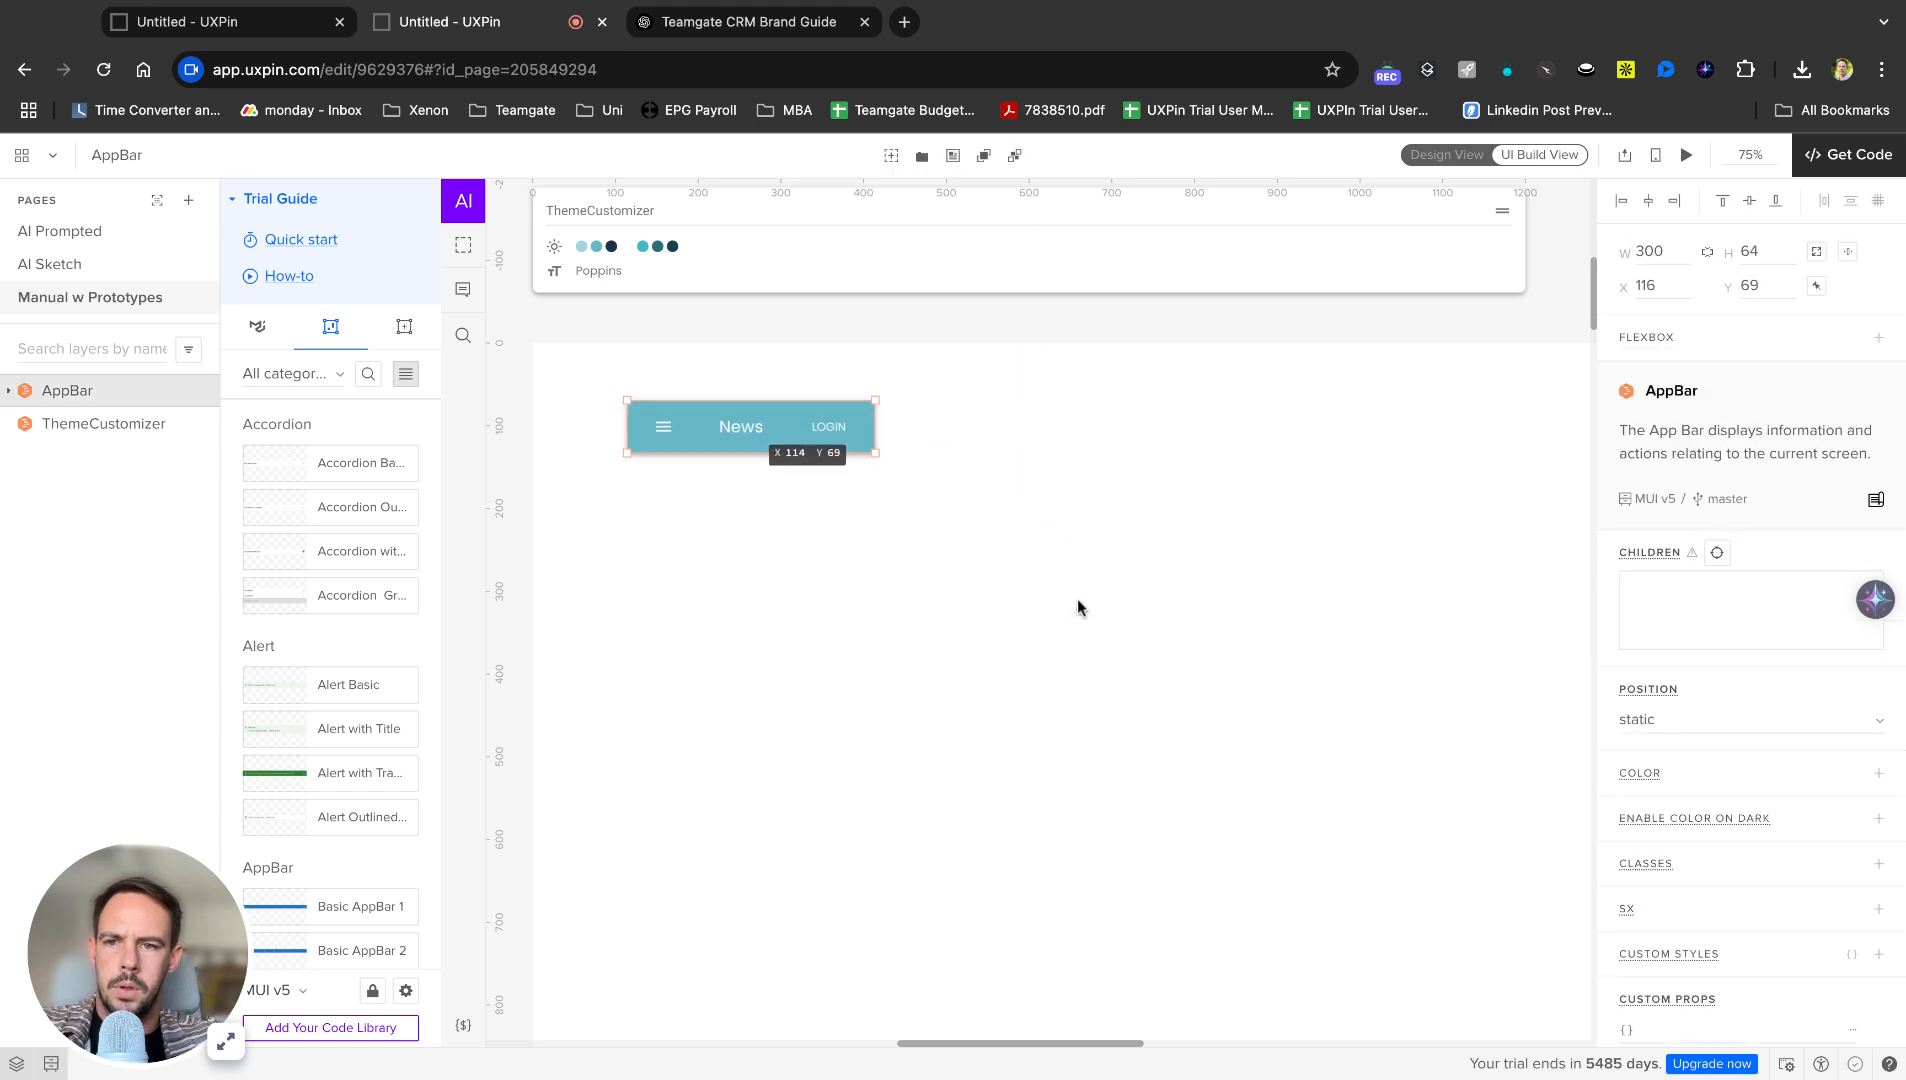
# Add the Basic AppBar 3 pattern and move it to about X 42, Y 341 on the canvas.
pyautogui.scroll(-4, 300, 506)
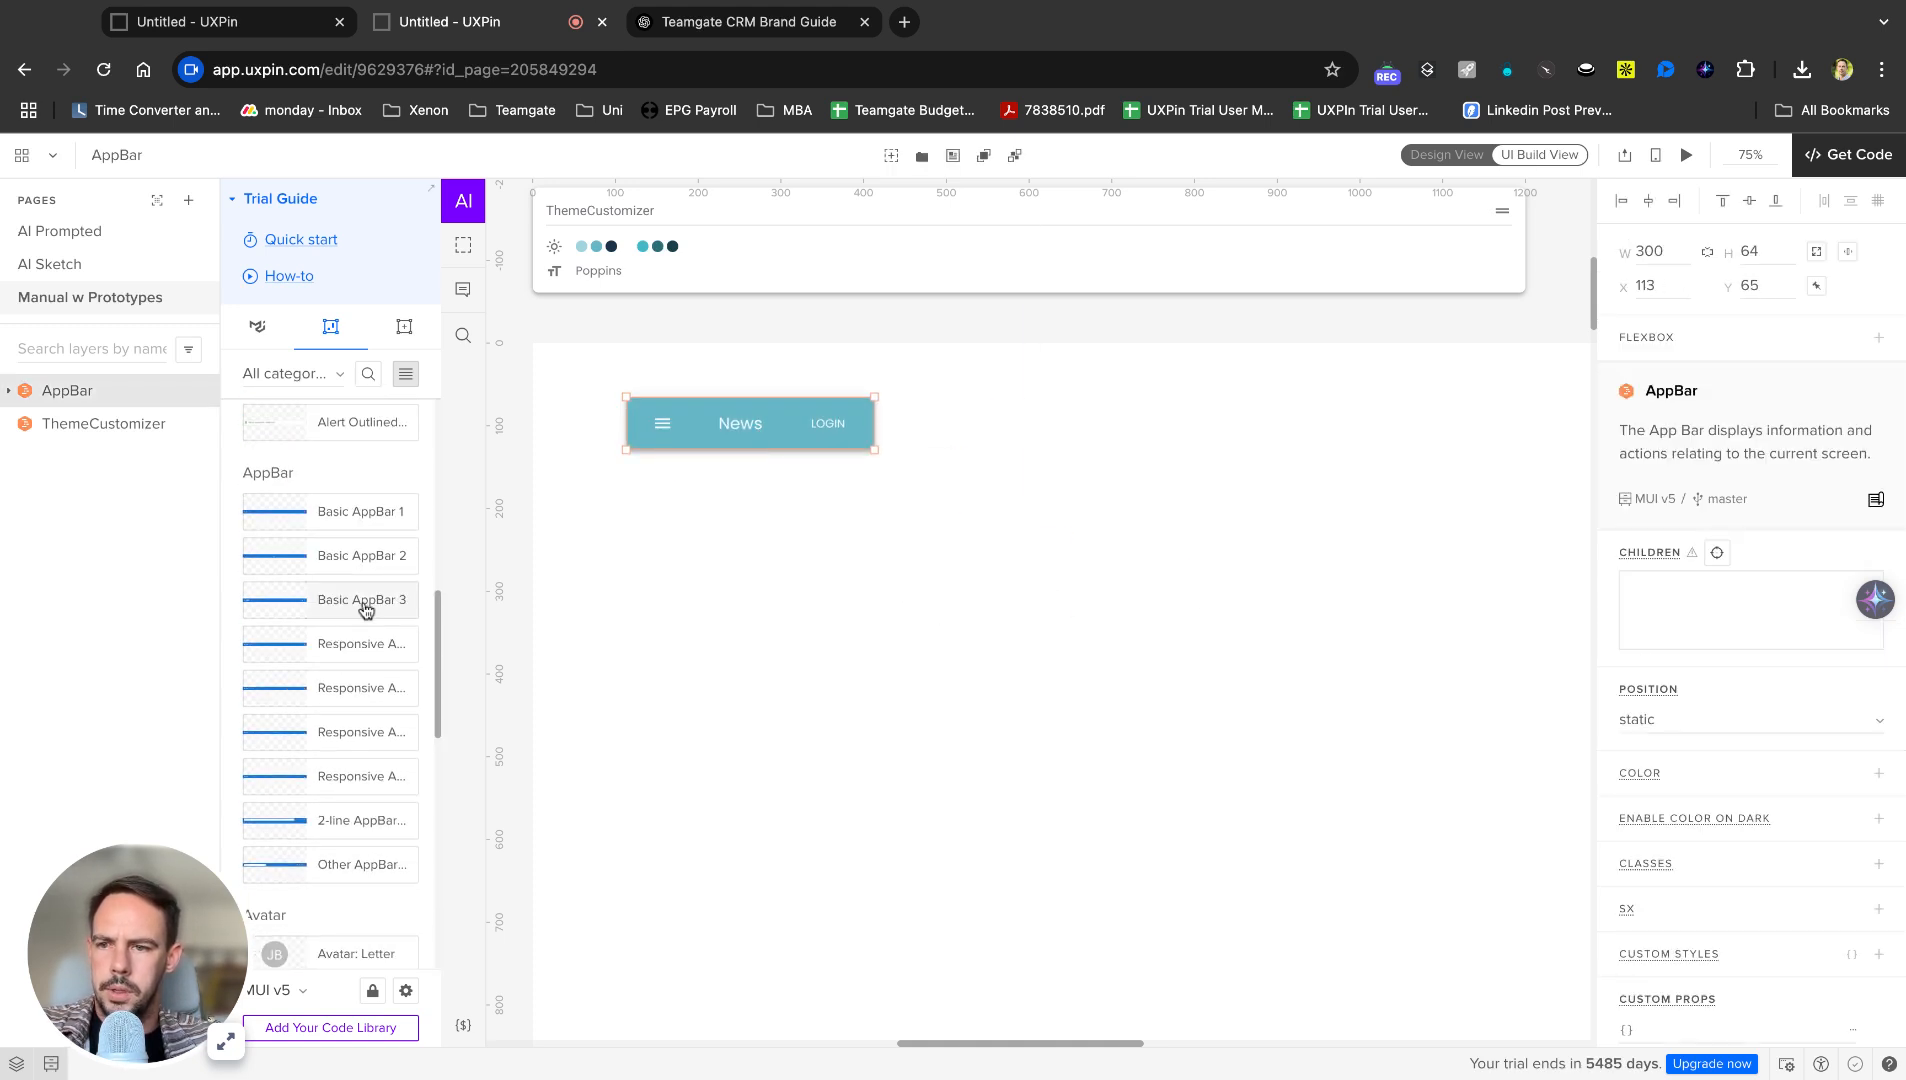
pyautogui.scroll(-1, 365, 610)
pyautogui.click(333, 556)
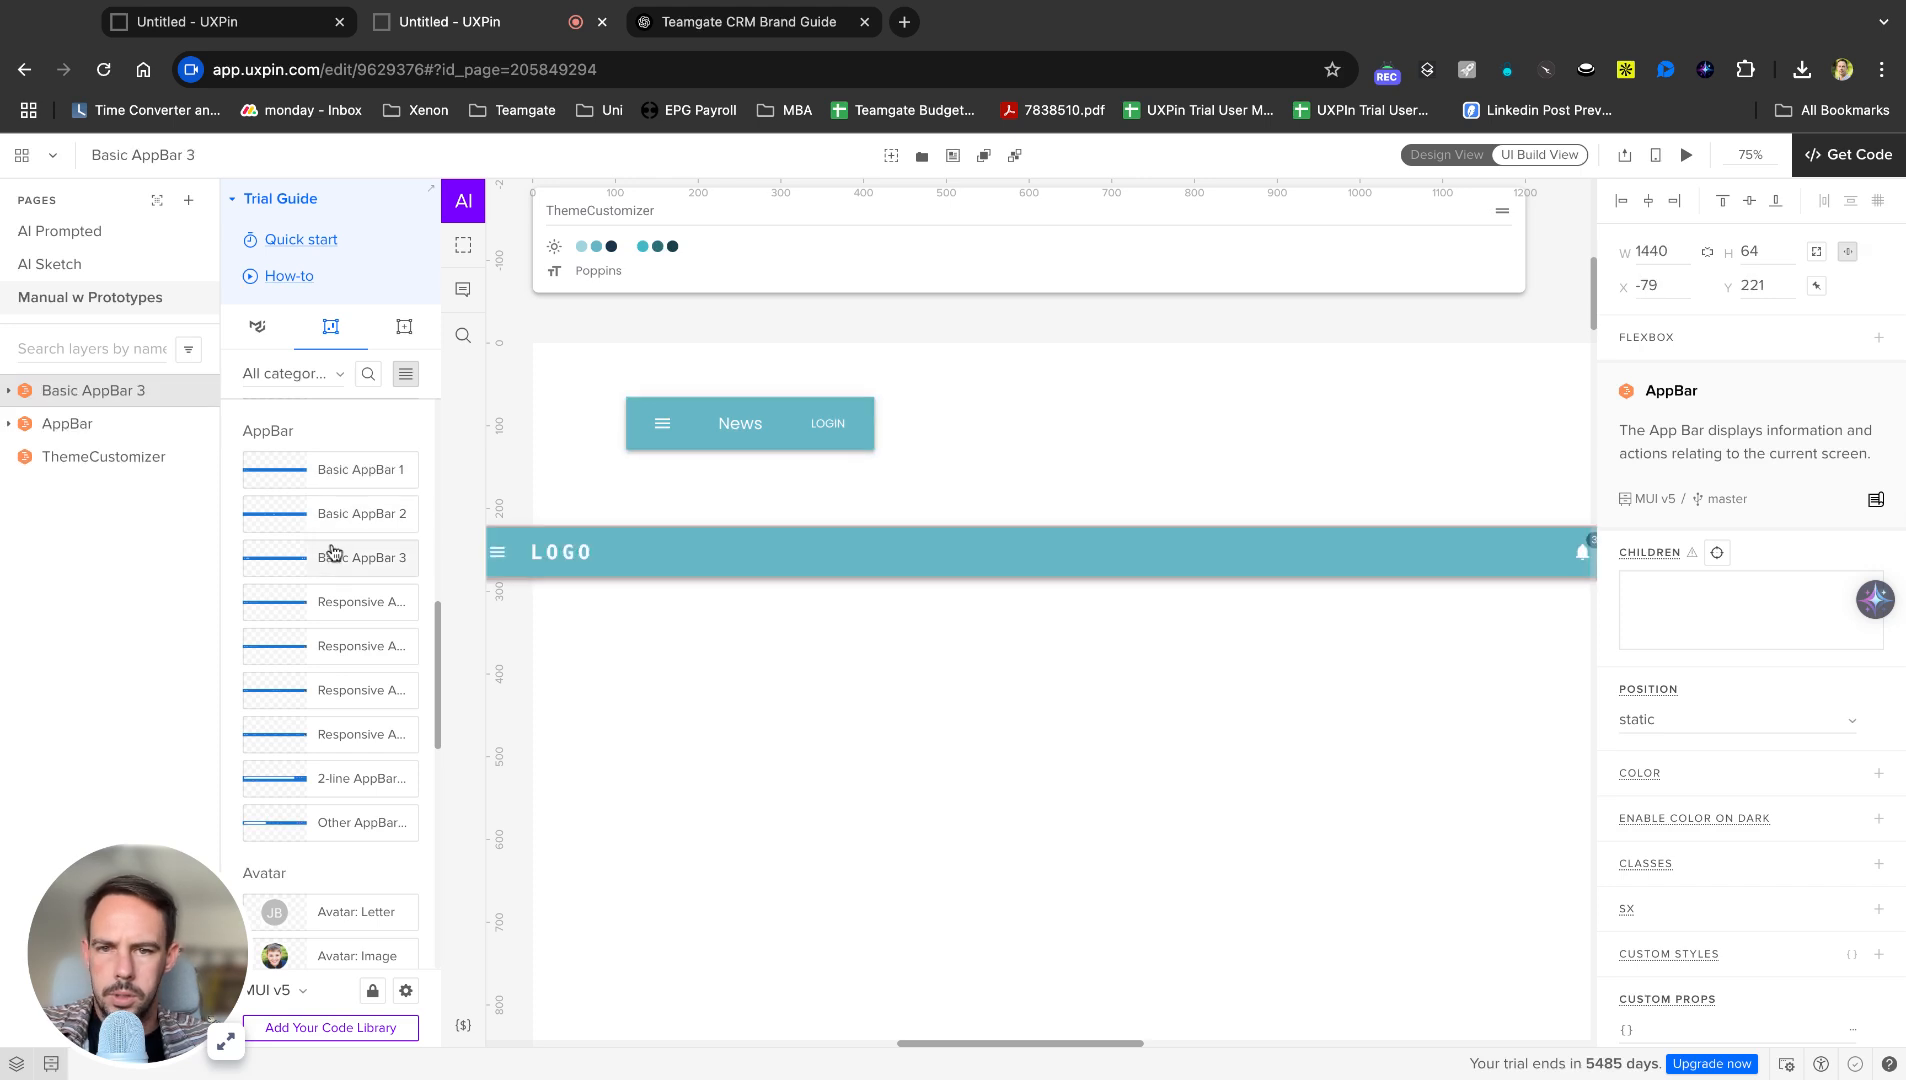
pyautogui.scroll(-1, 1126, 681)
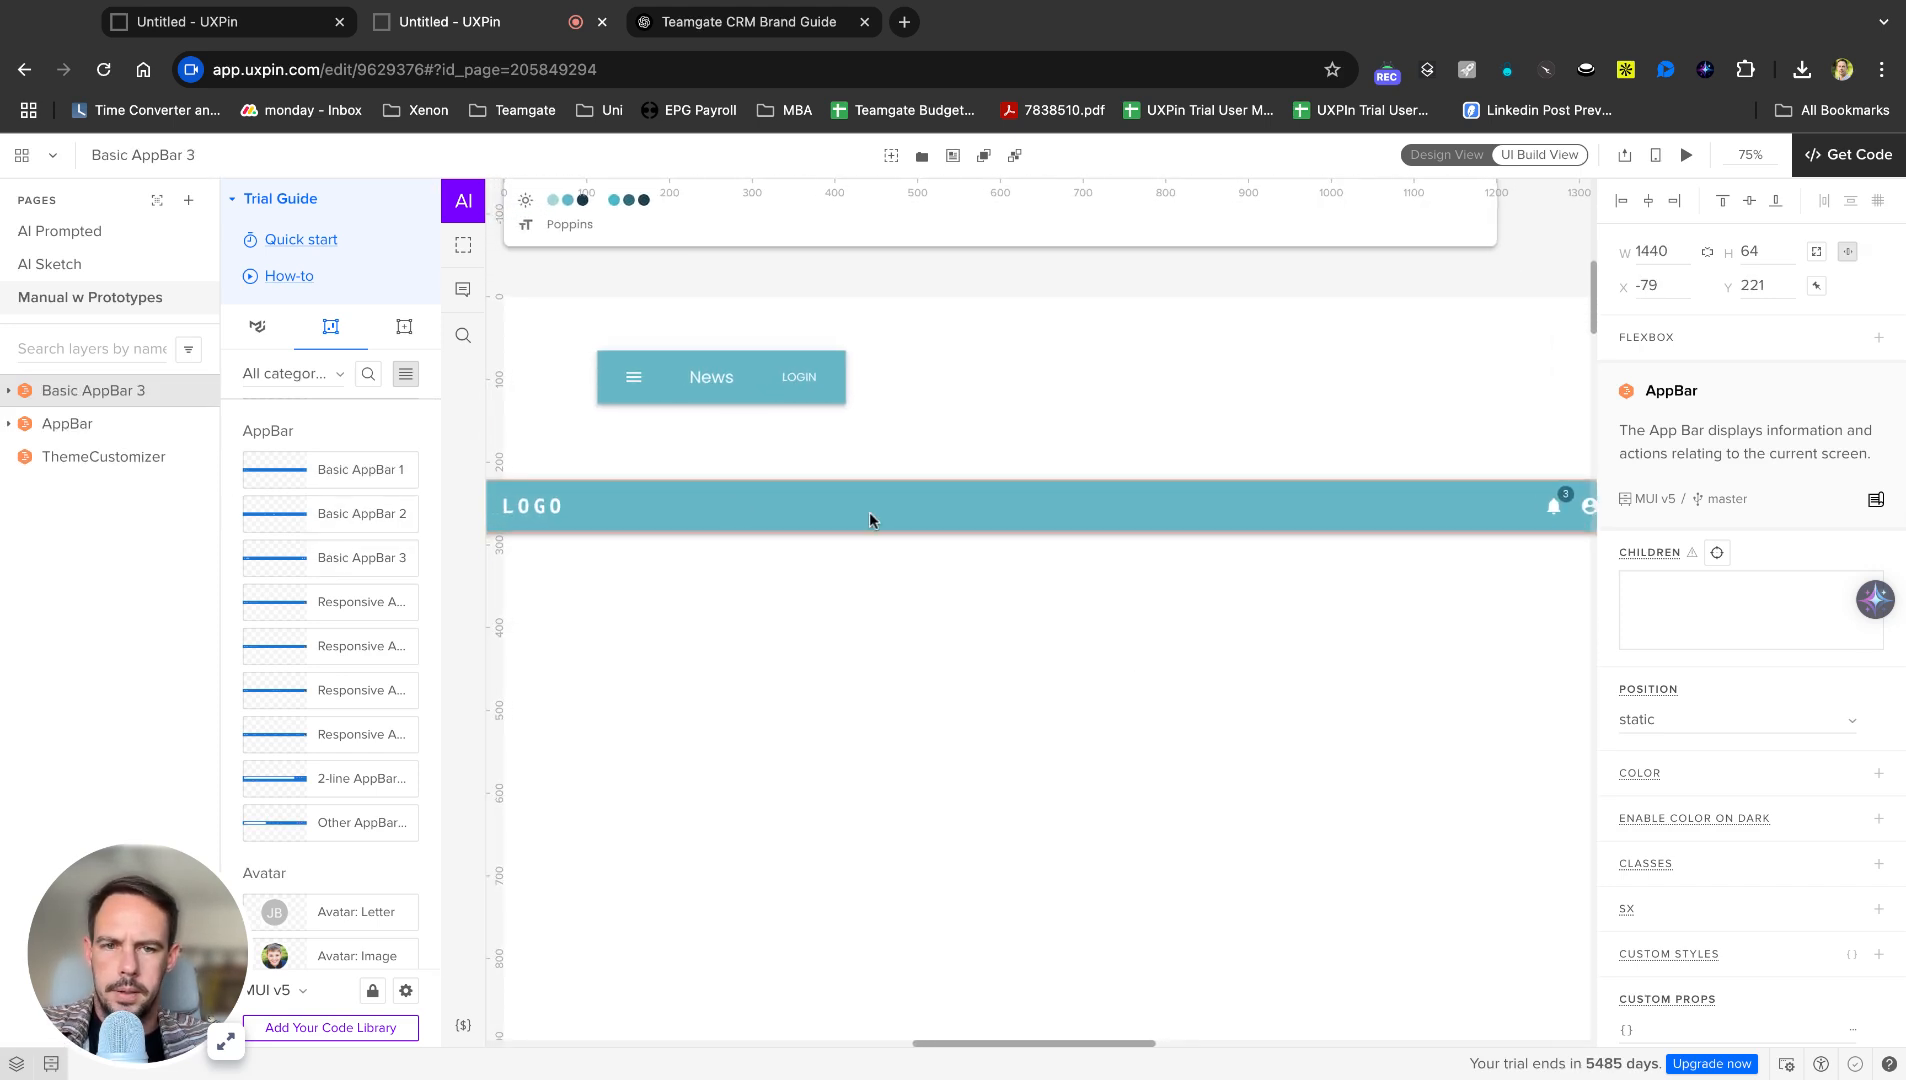
pyautogui.click(930, 475)
pyautogui.moveTo(928, 505); pyautogui.dragTo(1028, 605)
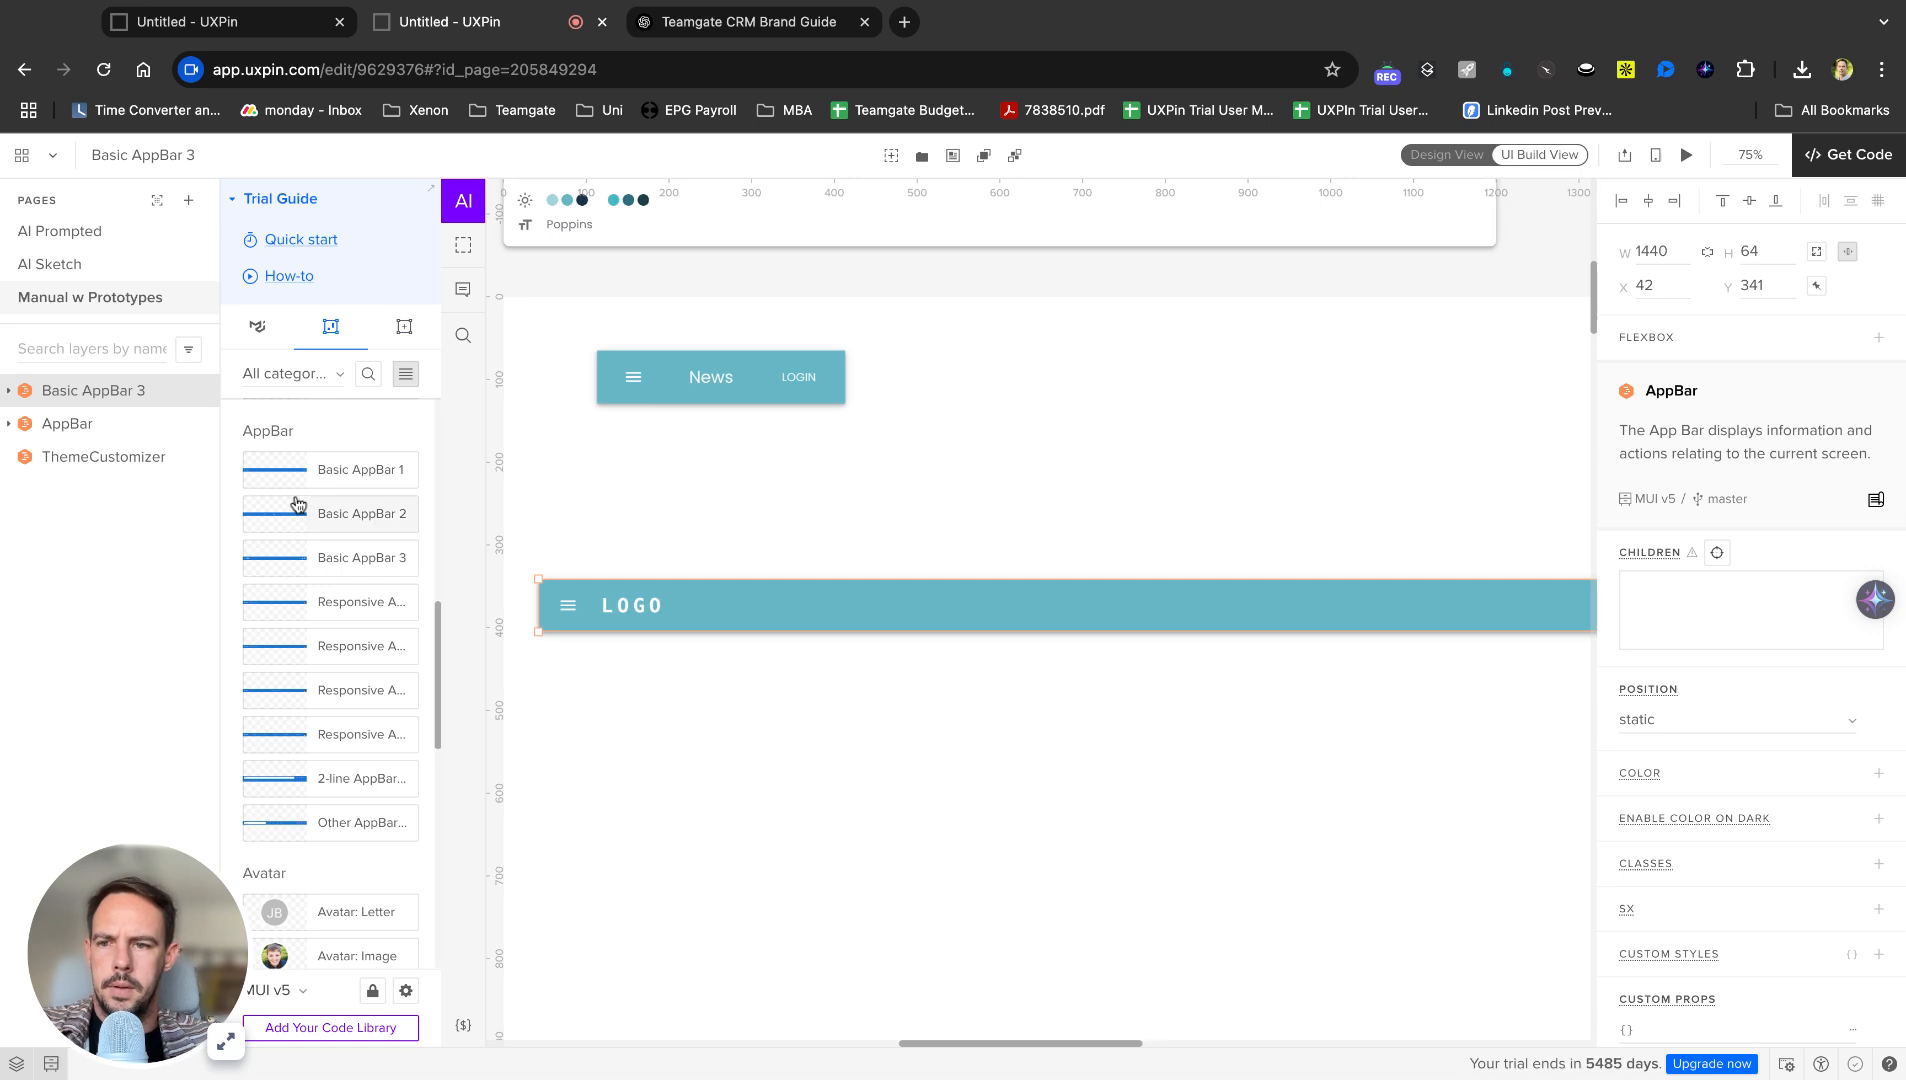
# Add the Basic AppBar 2 pattern and move it to about X 72, Y 148, just below the News AppBar.
pyautogui.click(378, 517)
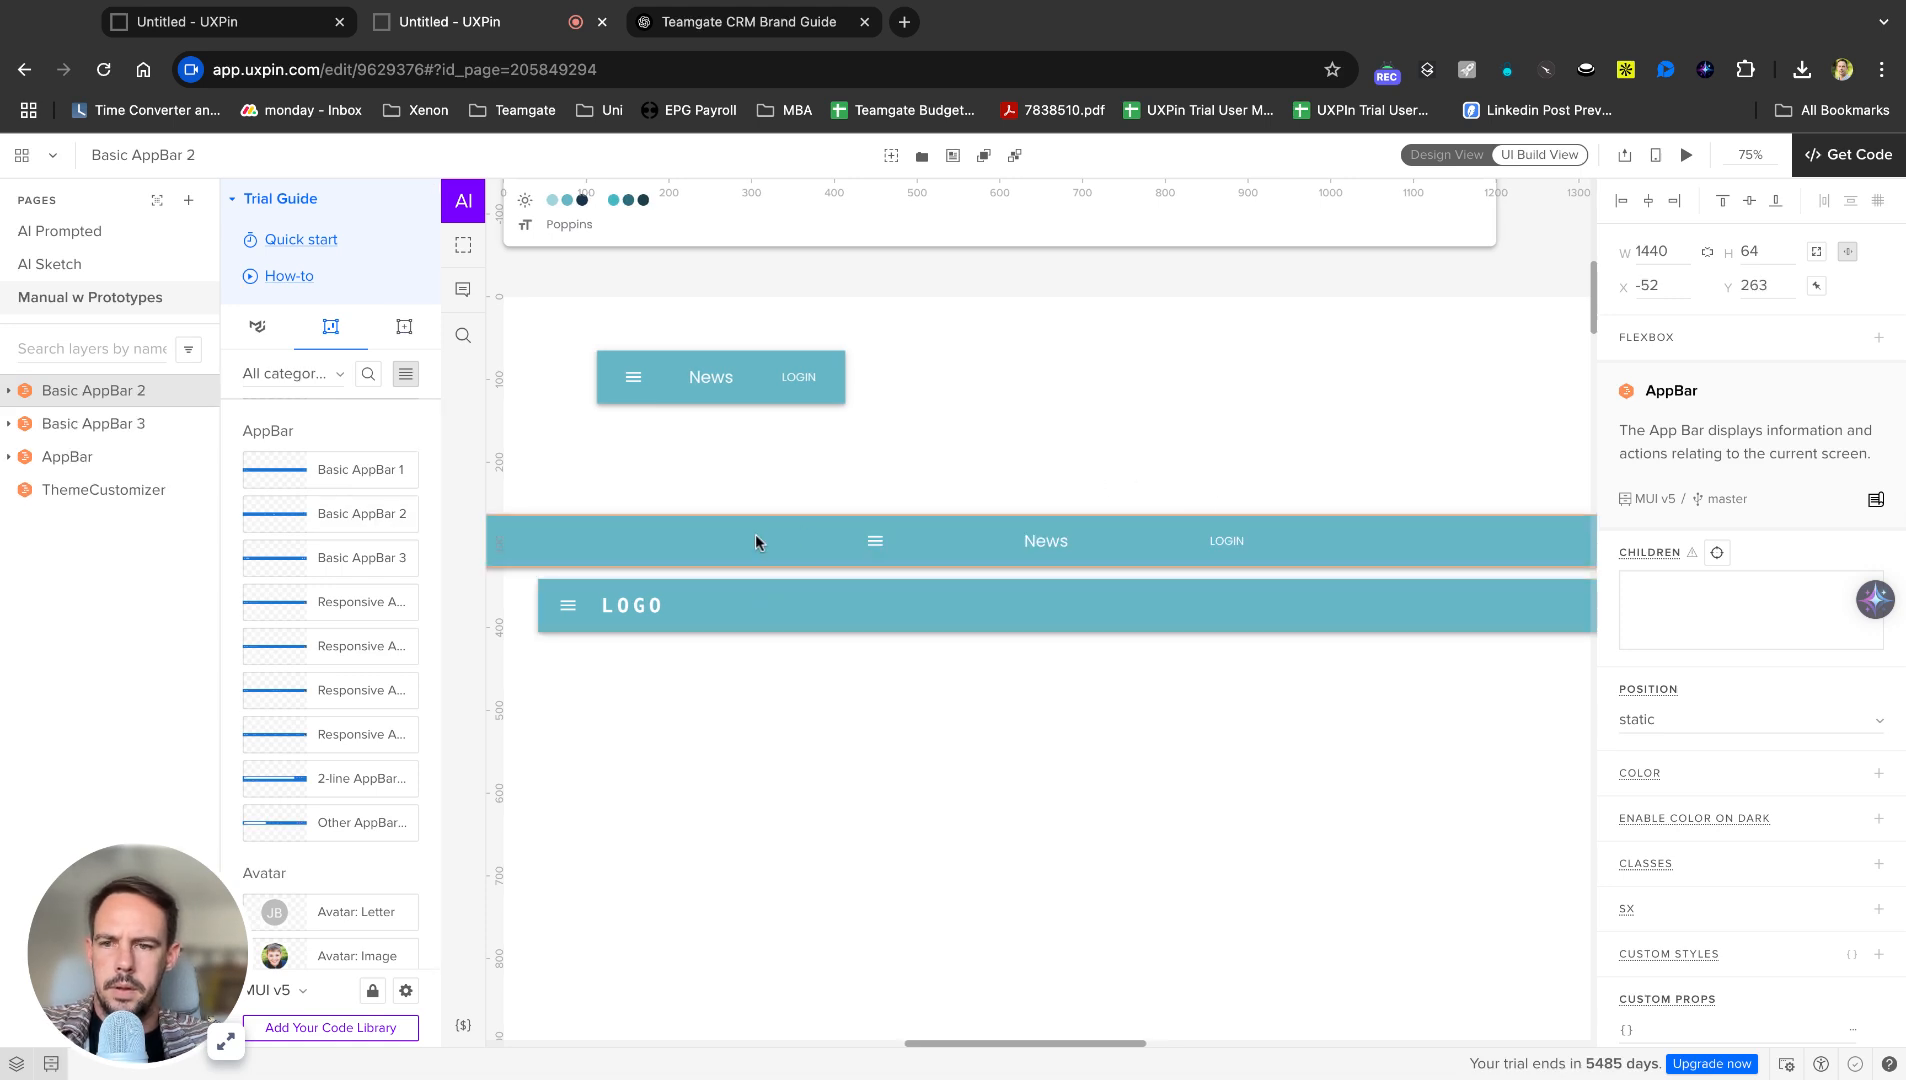
pyautogui.moveTo(805, 540); pyautogui.dragTo(898, 445)
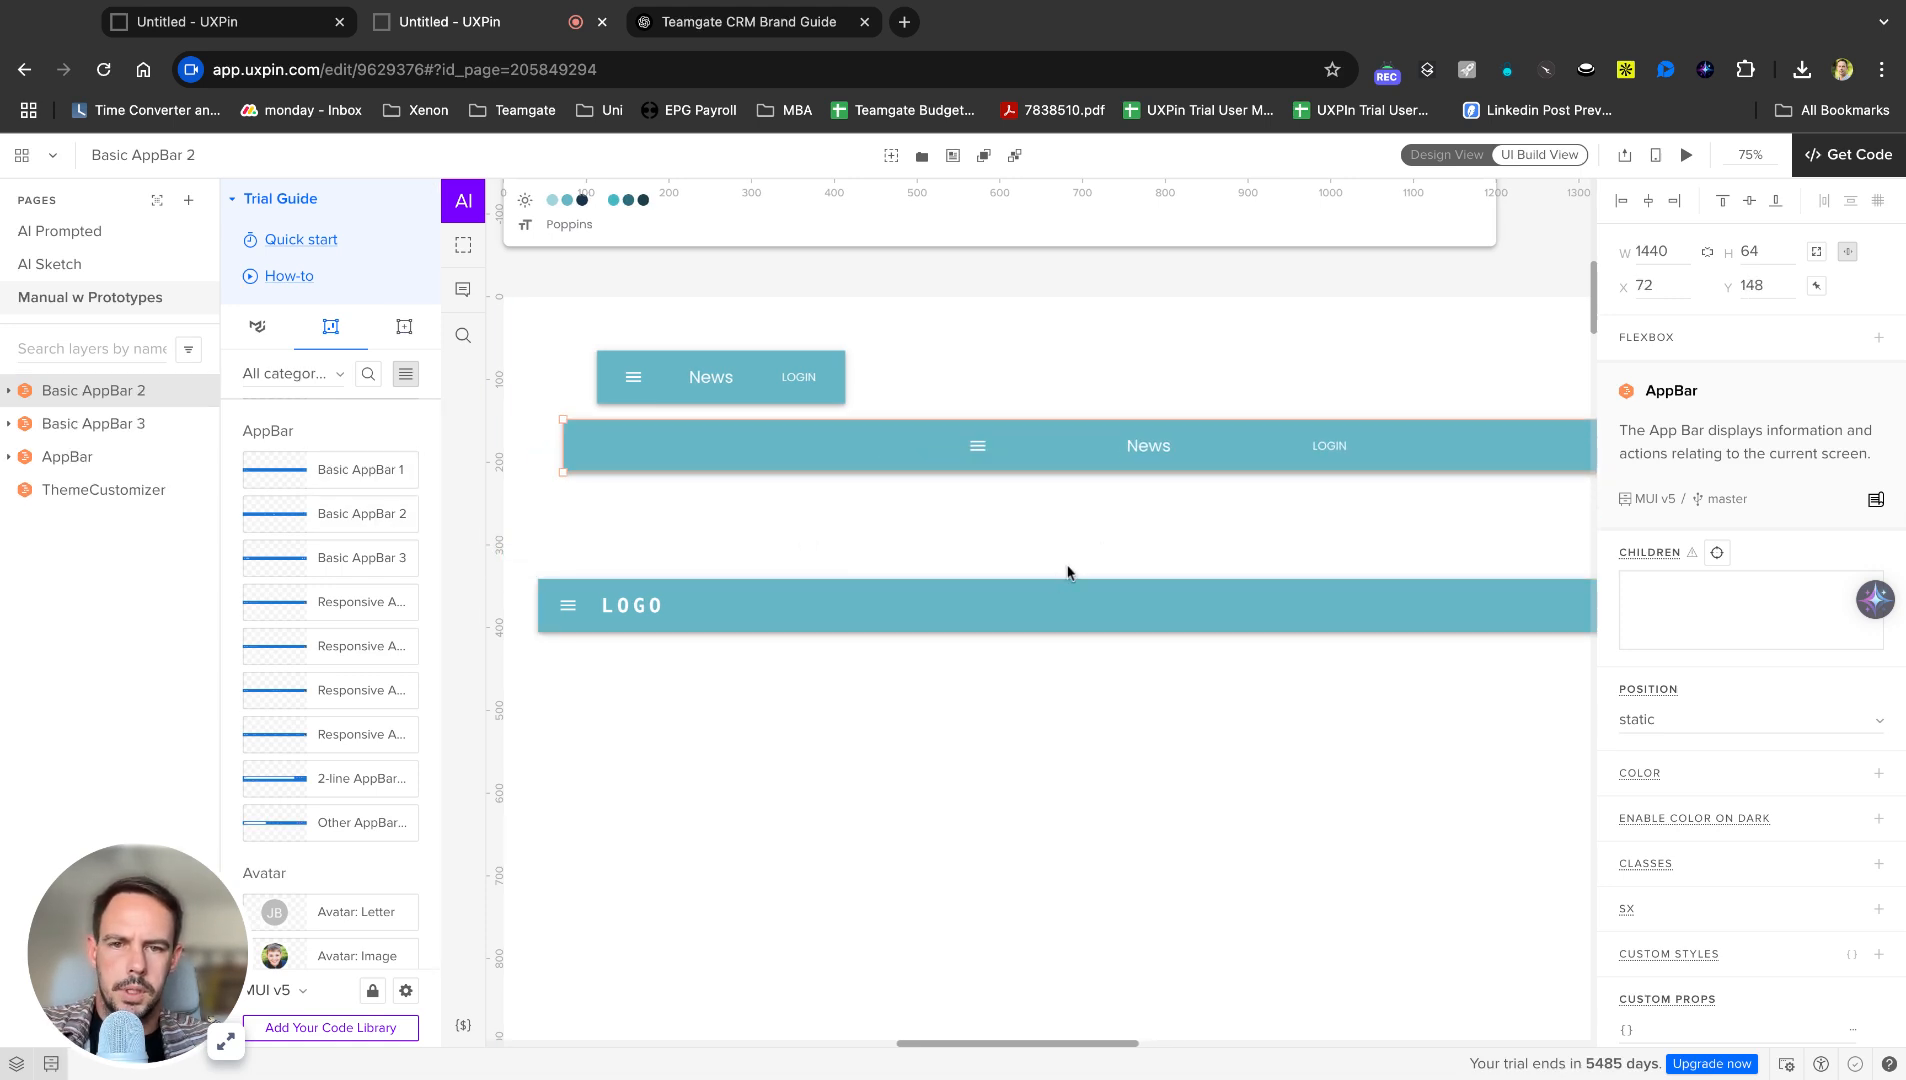
pyautogui.click(1000, 528)
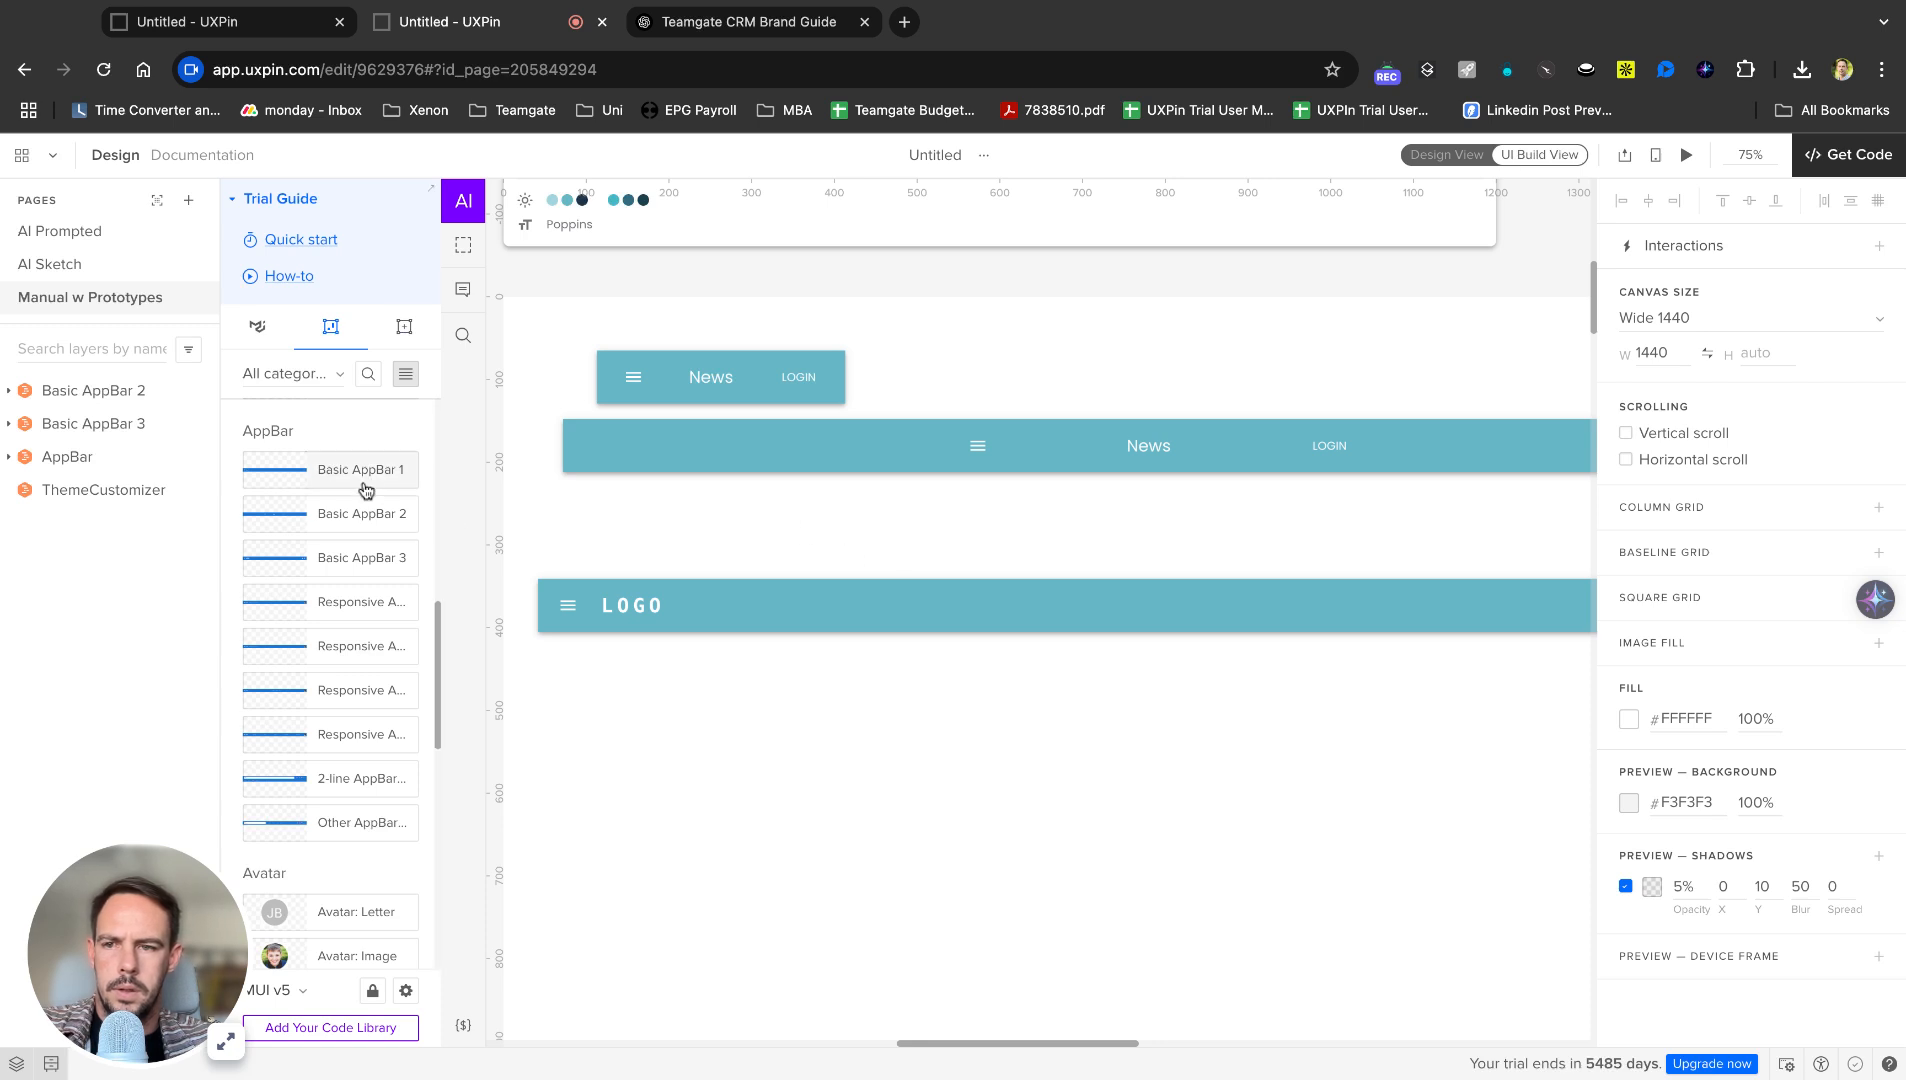
# Move both basic app bars farther down the canvas and place the Responsive AppBar 1 pattern along the page's upper edge.
pyautogui.moveTo(749, 599); pyautogui.dragTo(774, 537)
pyautogui.moveTo(772, 460); pyautogui.dragTo(758, 1005)
pyautogui.moveTo(830, 564); pyautogui.dragTo(771, 821)
pyautogui.click(706, 637)
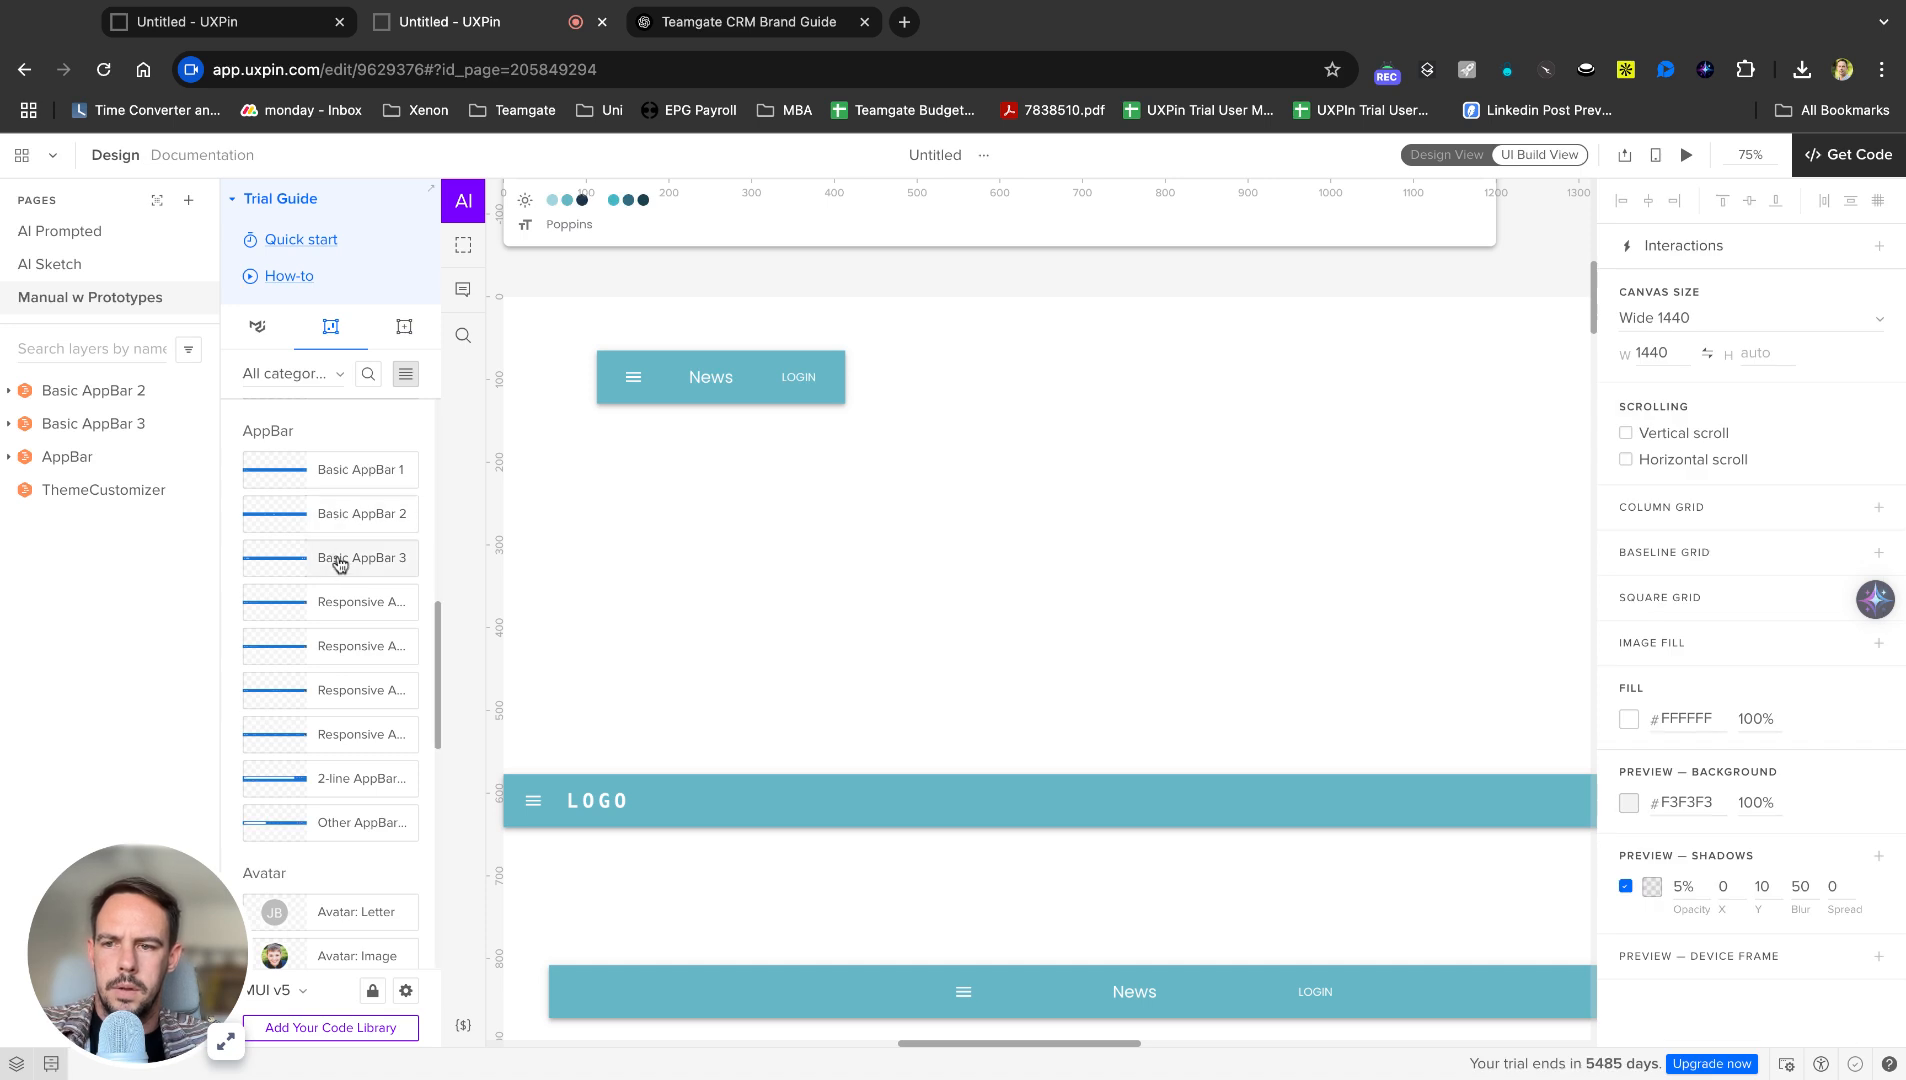
pyautogui.click(338, 625)
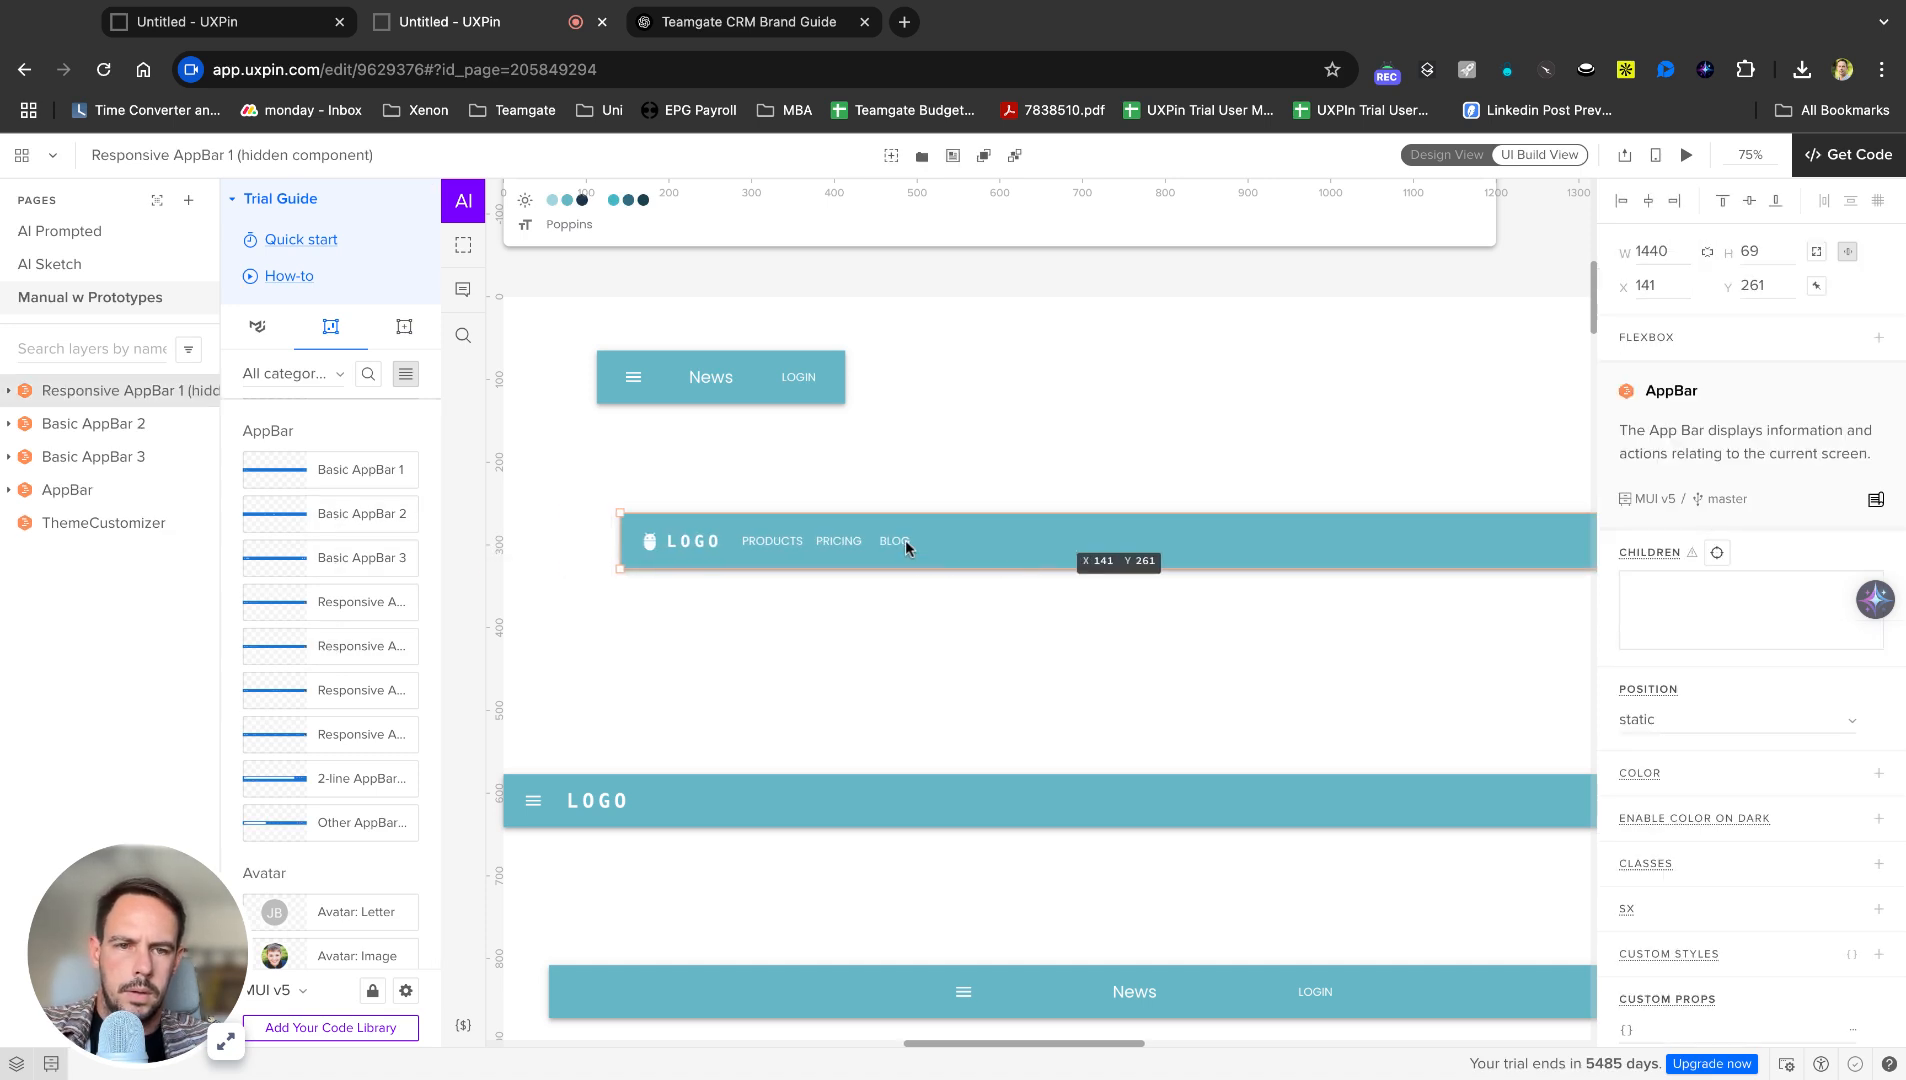
# Delete the small News AppBar, Basic AppBar 3 and Basic AppBar 2, keeping only the responsive header.
pyautogui.click(831, 400)
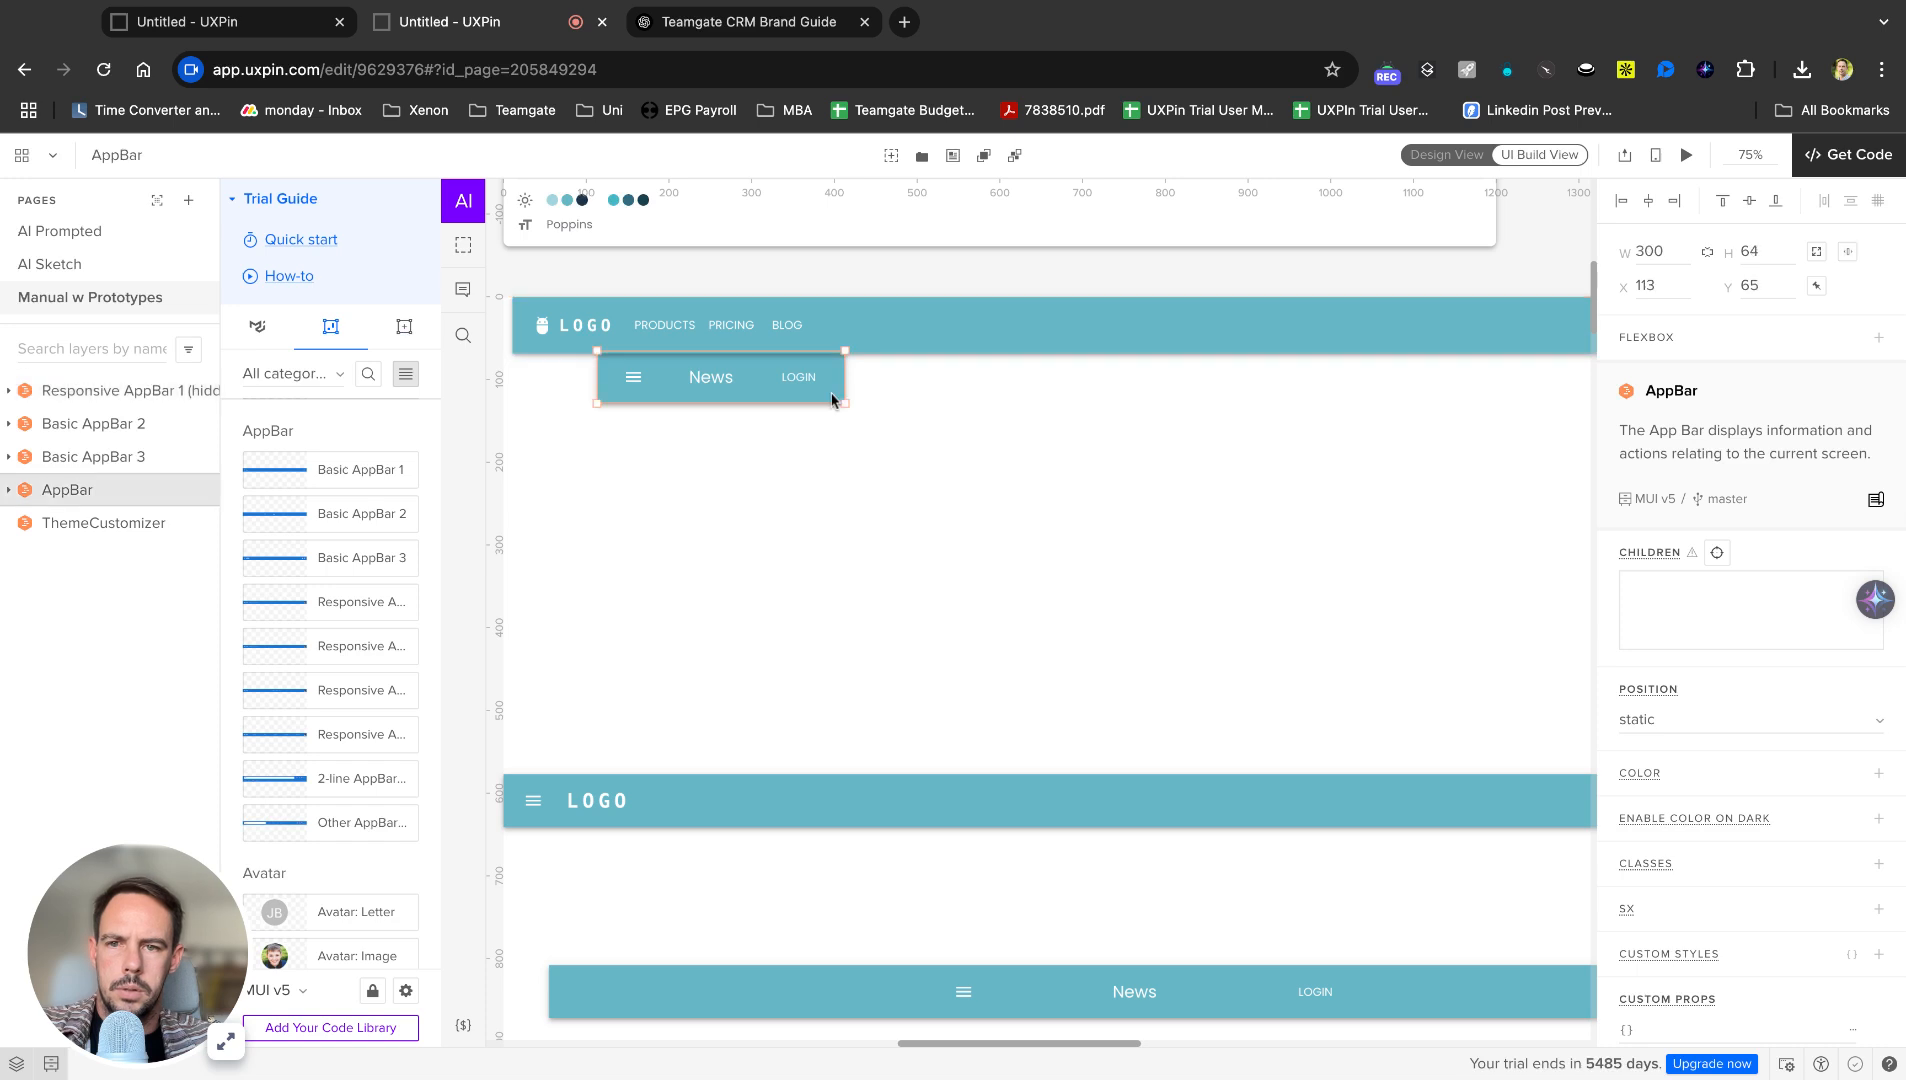
pyautogui.moveTo(811, 617); pyautogui.dragTo(819, 905)
pyautogui.press('Delete')
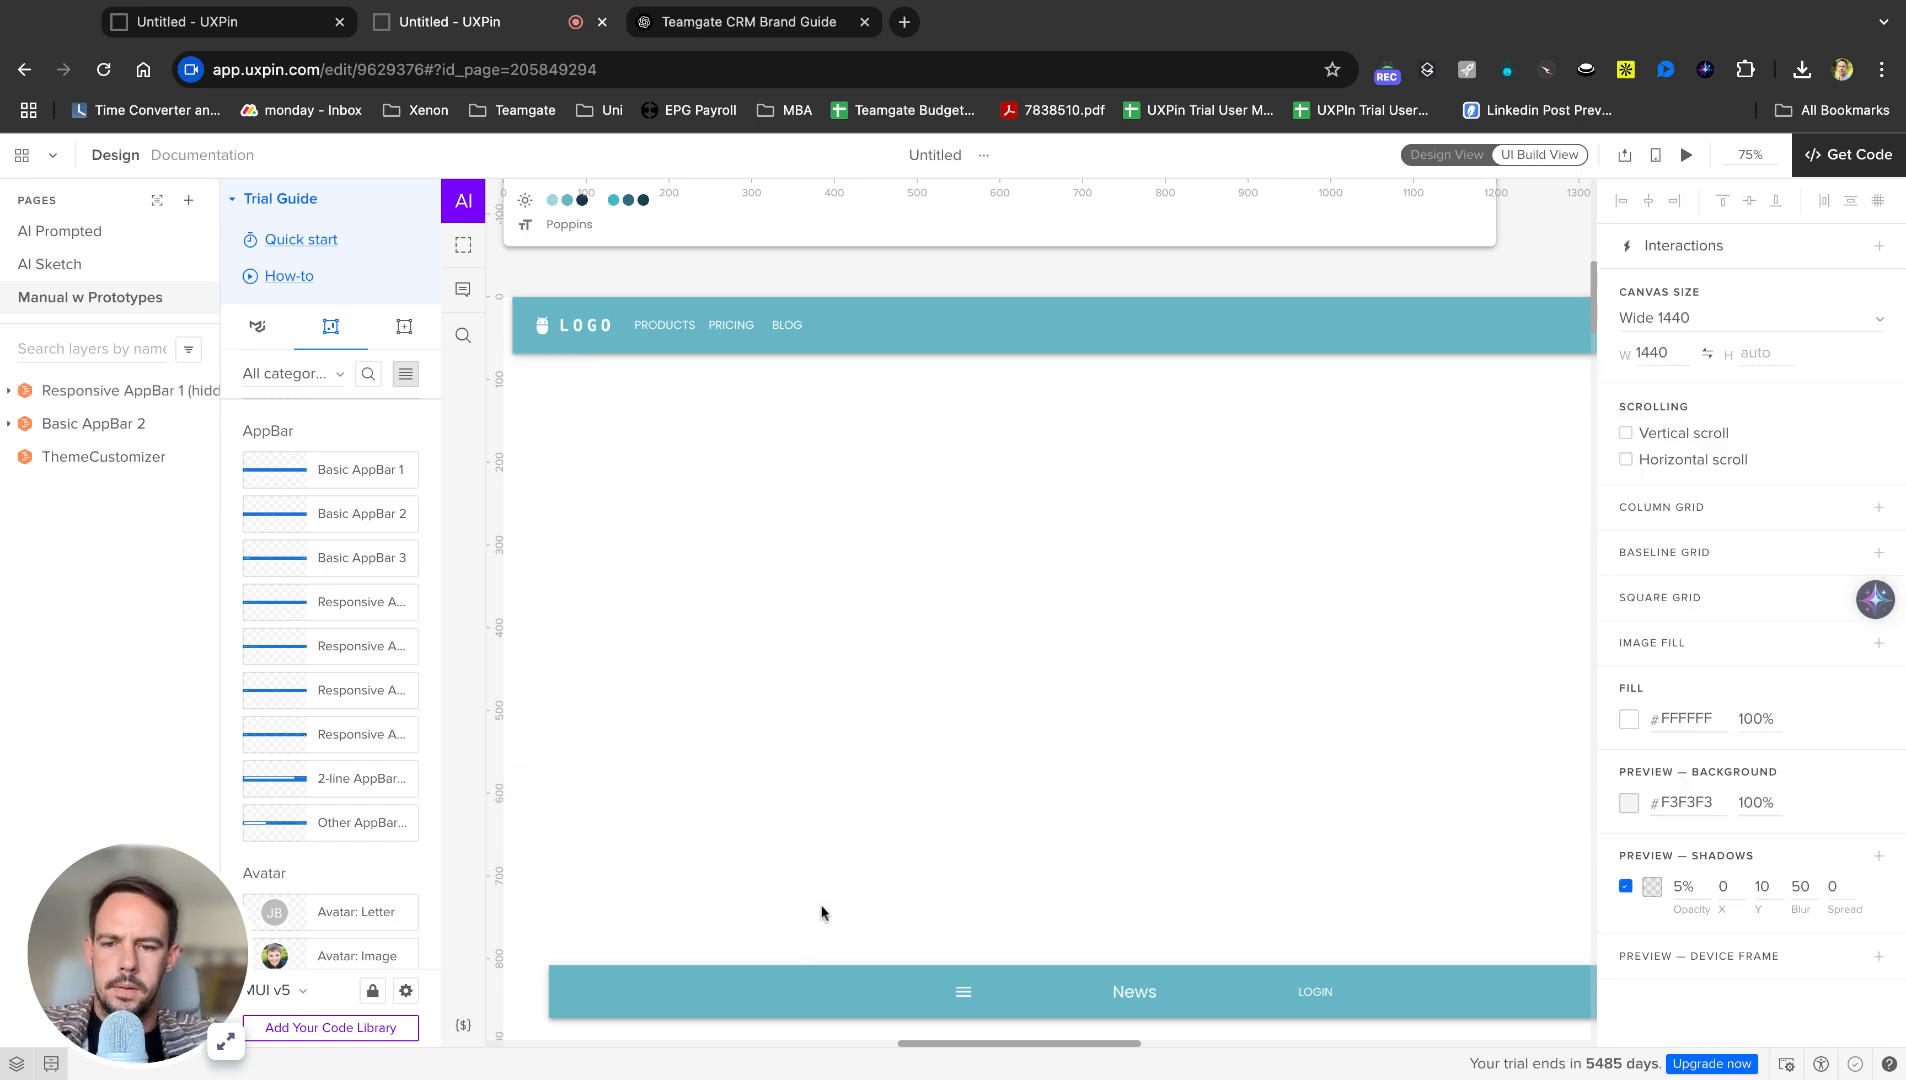
pyautogui.scroll(-3, 820, 906)
pyautogui.moveTo(880, 615); pyautogui.dragTo(878, 884)
pyautogui.press('Delete')
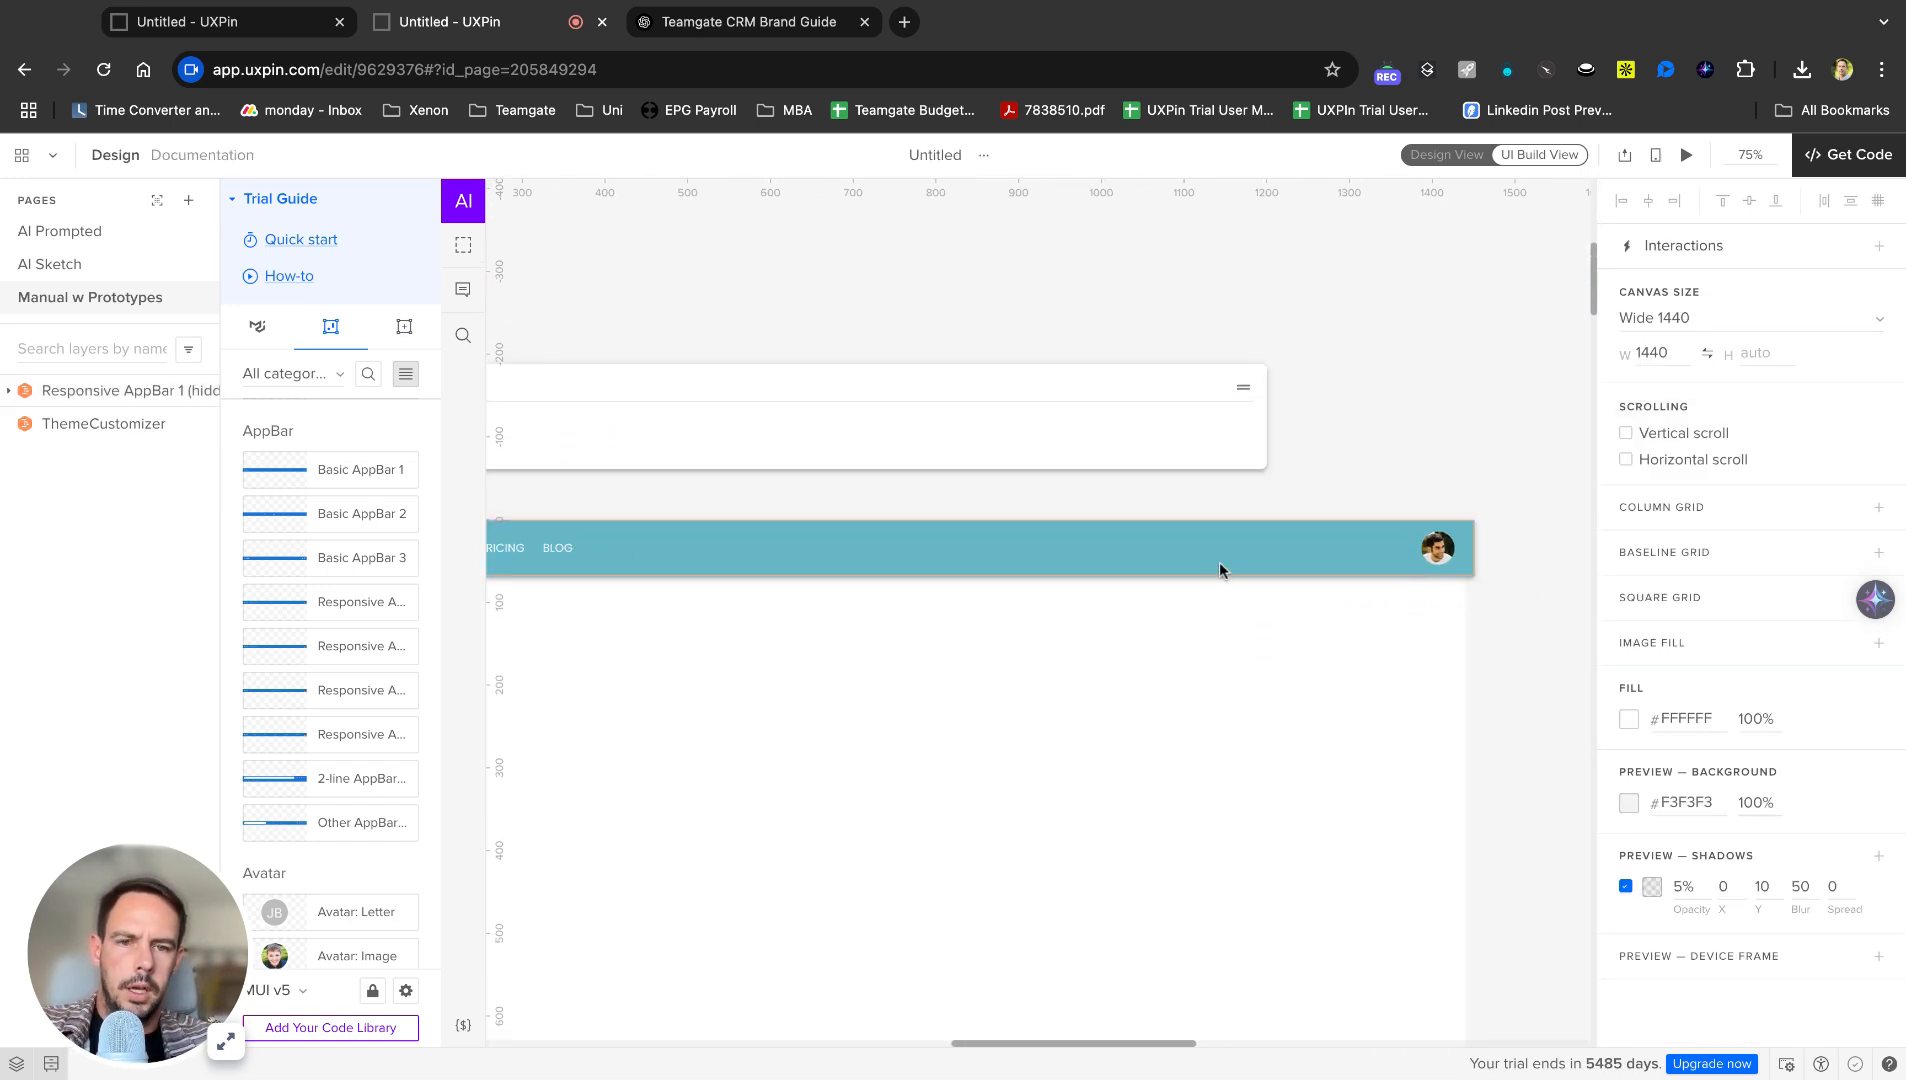
# Check how the responsive header lines up with the page's right and left edges.
pyautogui.click(1468, 566)
pyautogui.moveTo(1473, 581); pyautogui.dragTo(1468, 581)
pyautogui.click(1457, 588)
pyautogui.hscroll(-2, 1014, 667)
pyautogui.hscroll(-5, 1014, 667)
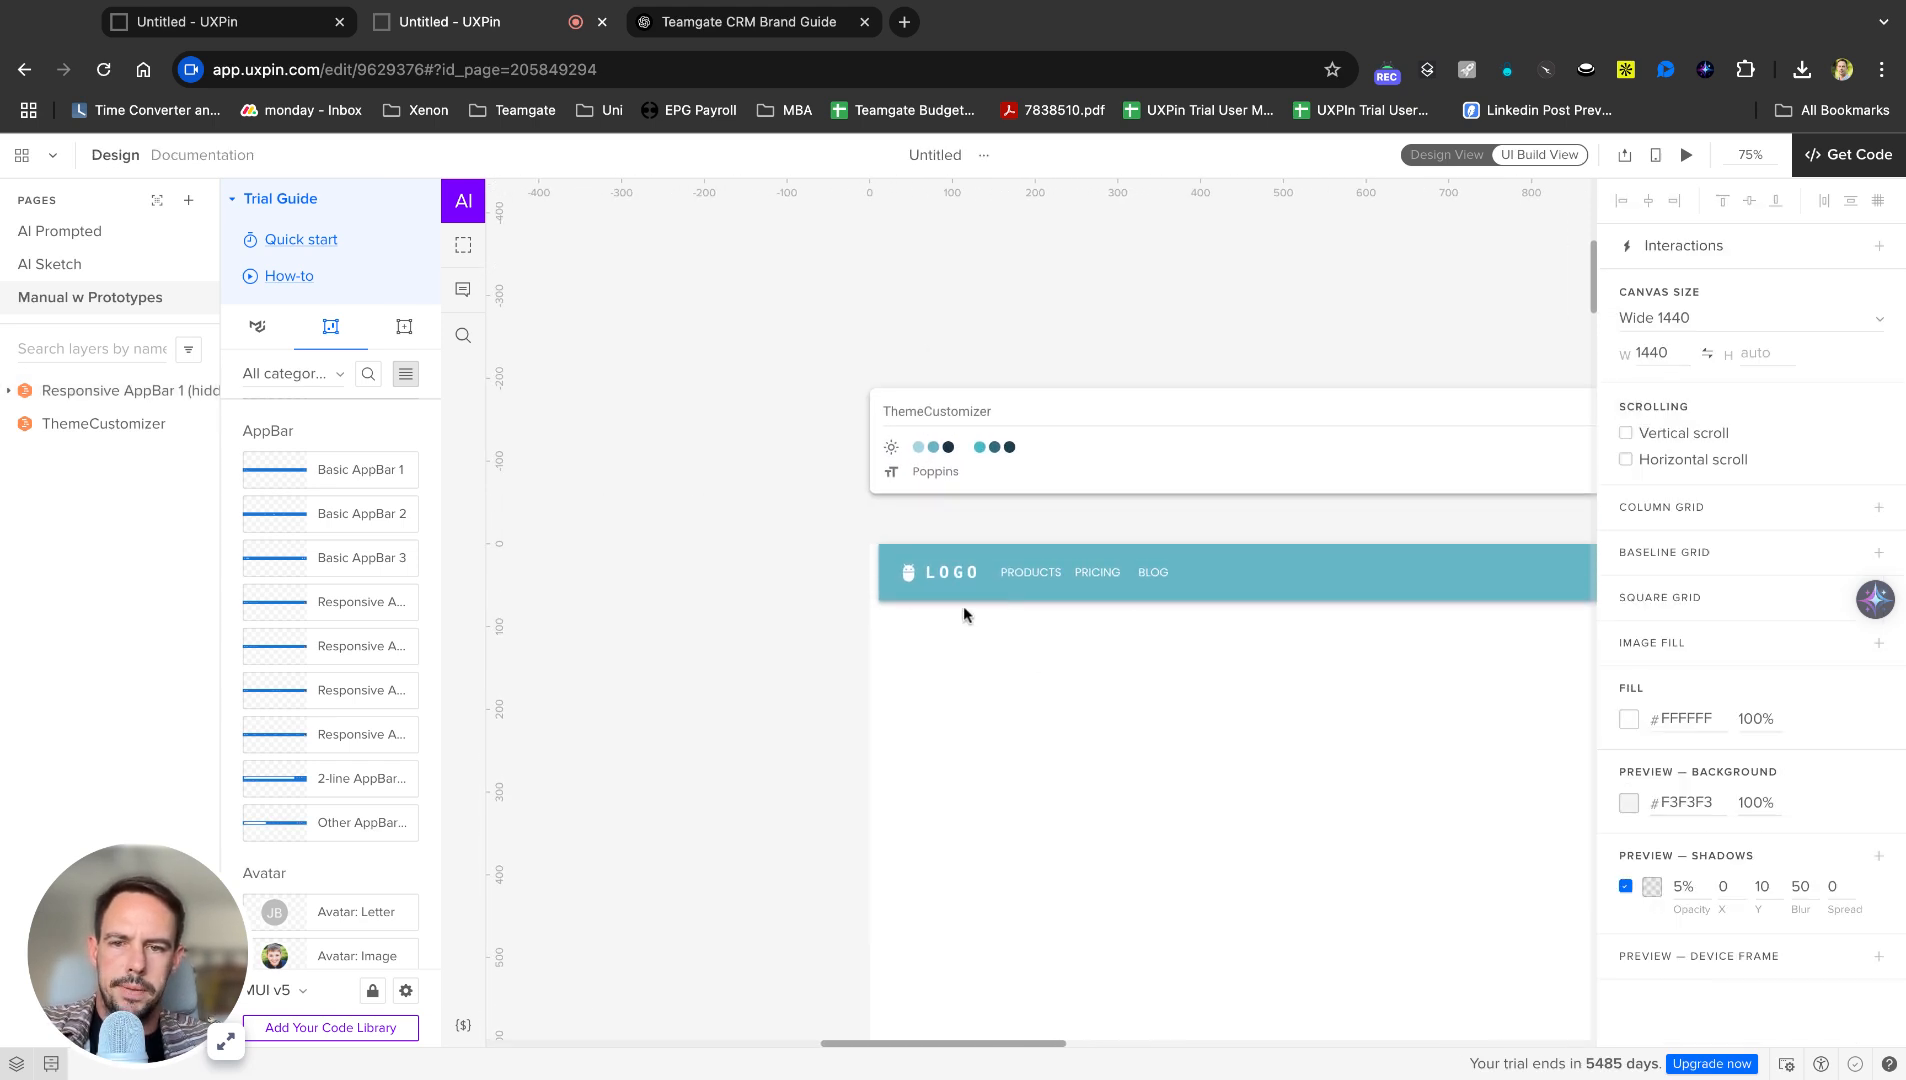
# Move the responsive header flush with the page's upper corner at X 0, Y 0.
pyautogui.click(966, 598)
pyautogui.moveTo(884, 594); pyautogui.dragTo(880, 600)
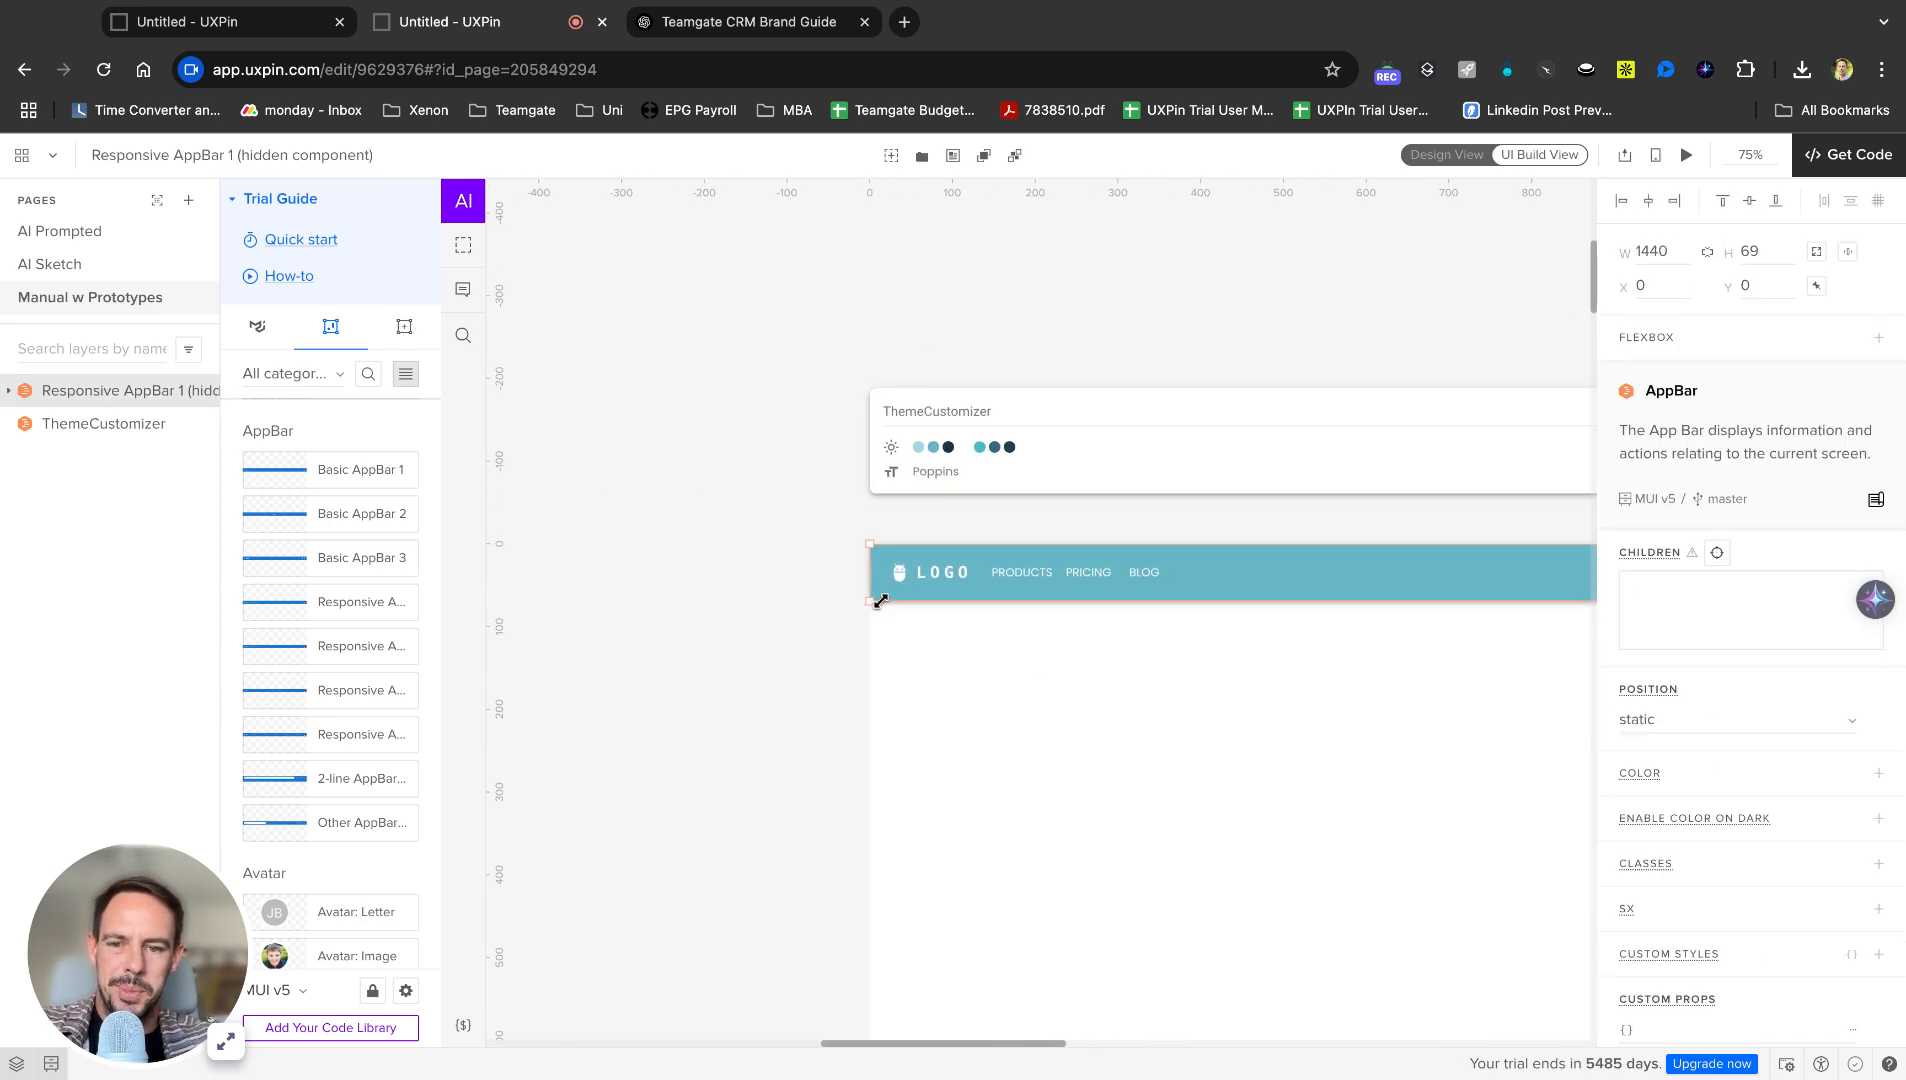
pyautogui.click(937, 651)
pyautogui.click(1288, 585)
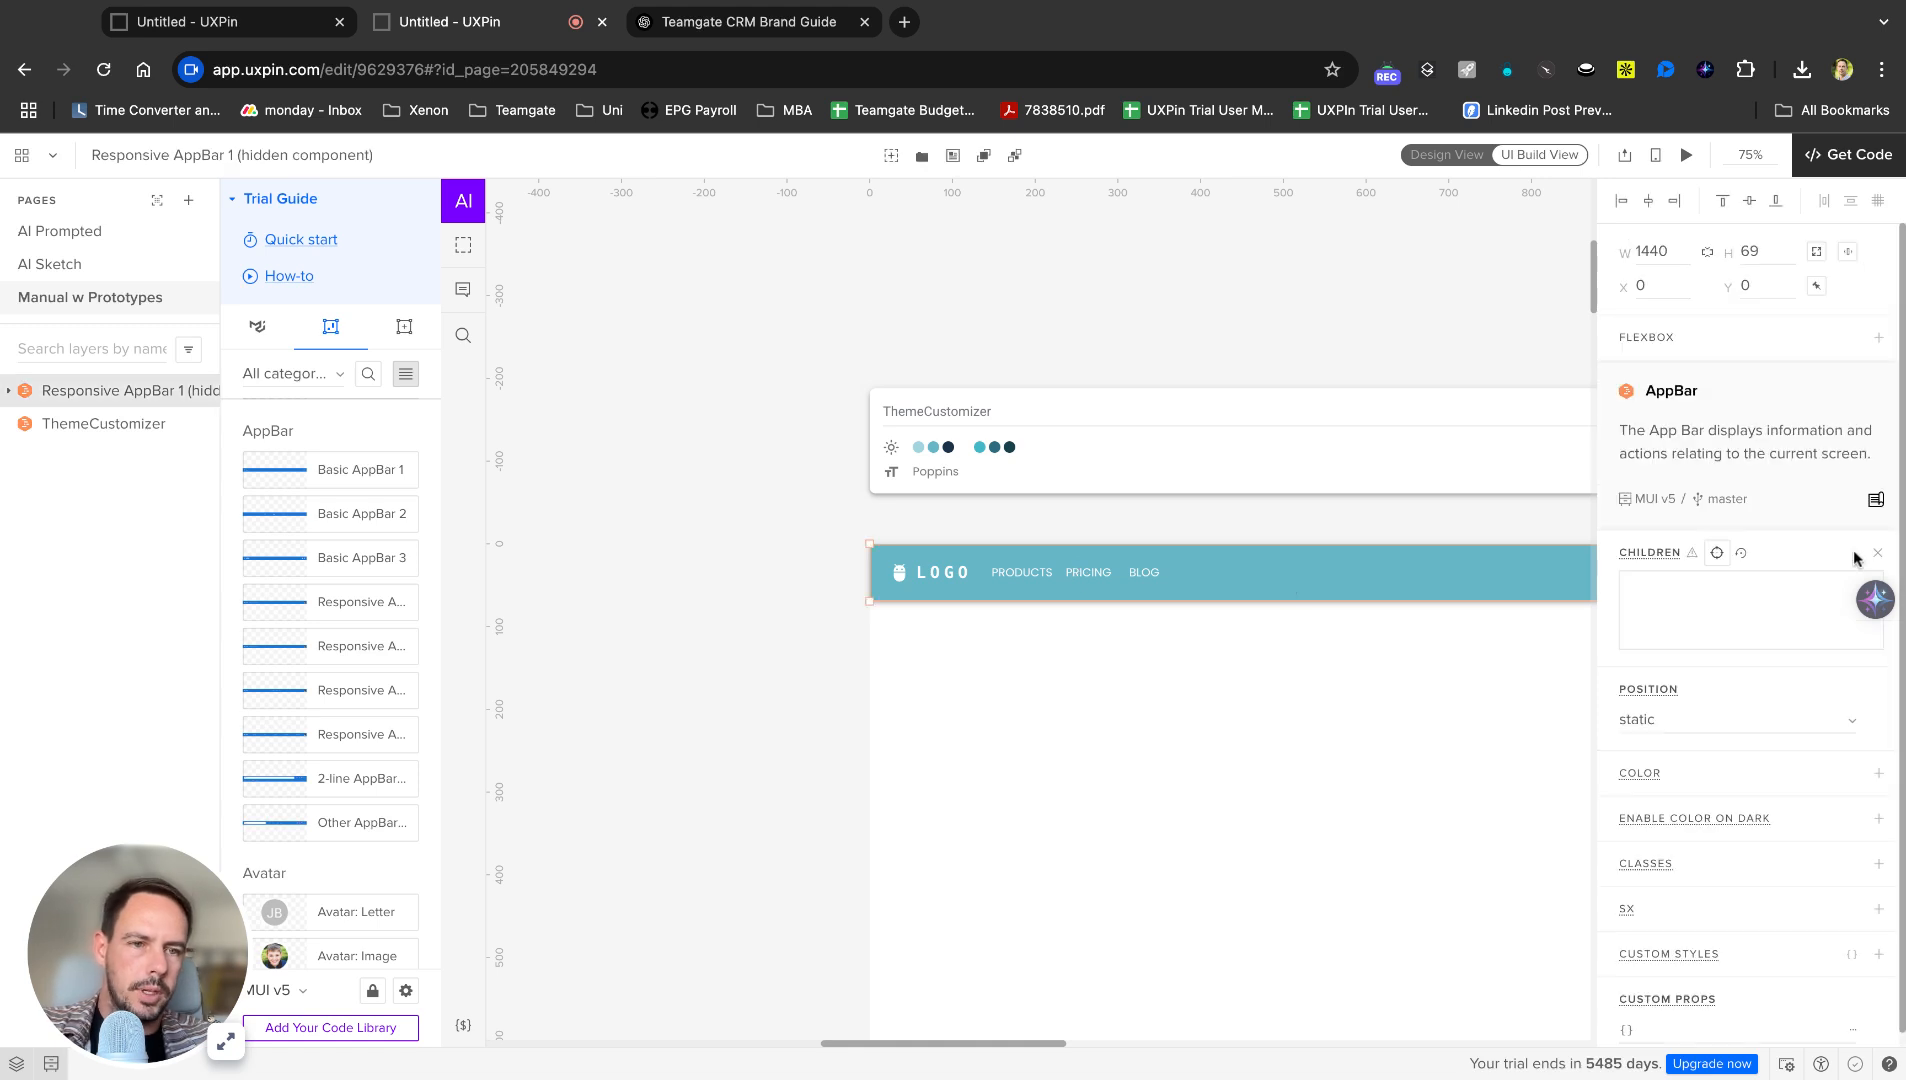
pyautogui.click(995, 733)
pyautogui.click(1207, 585)
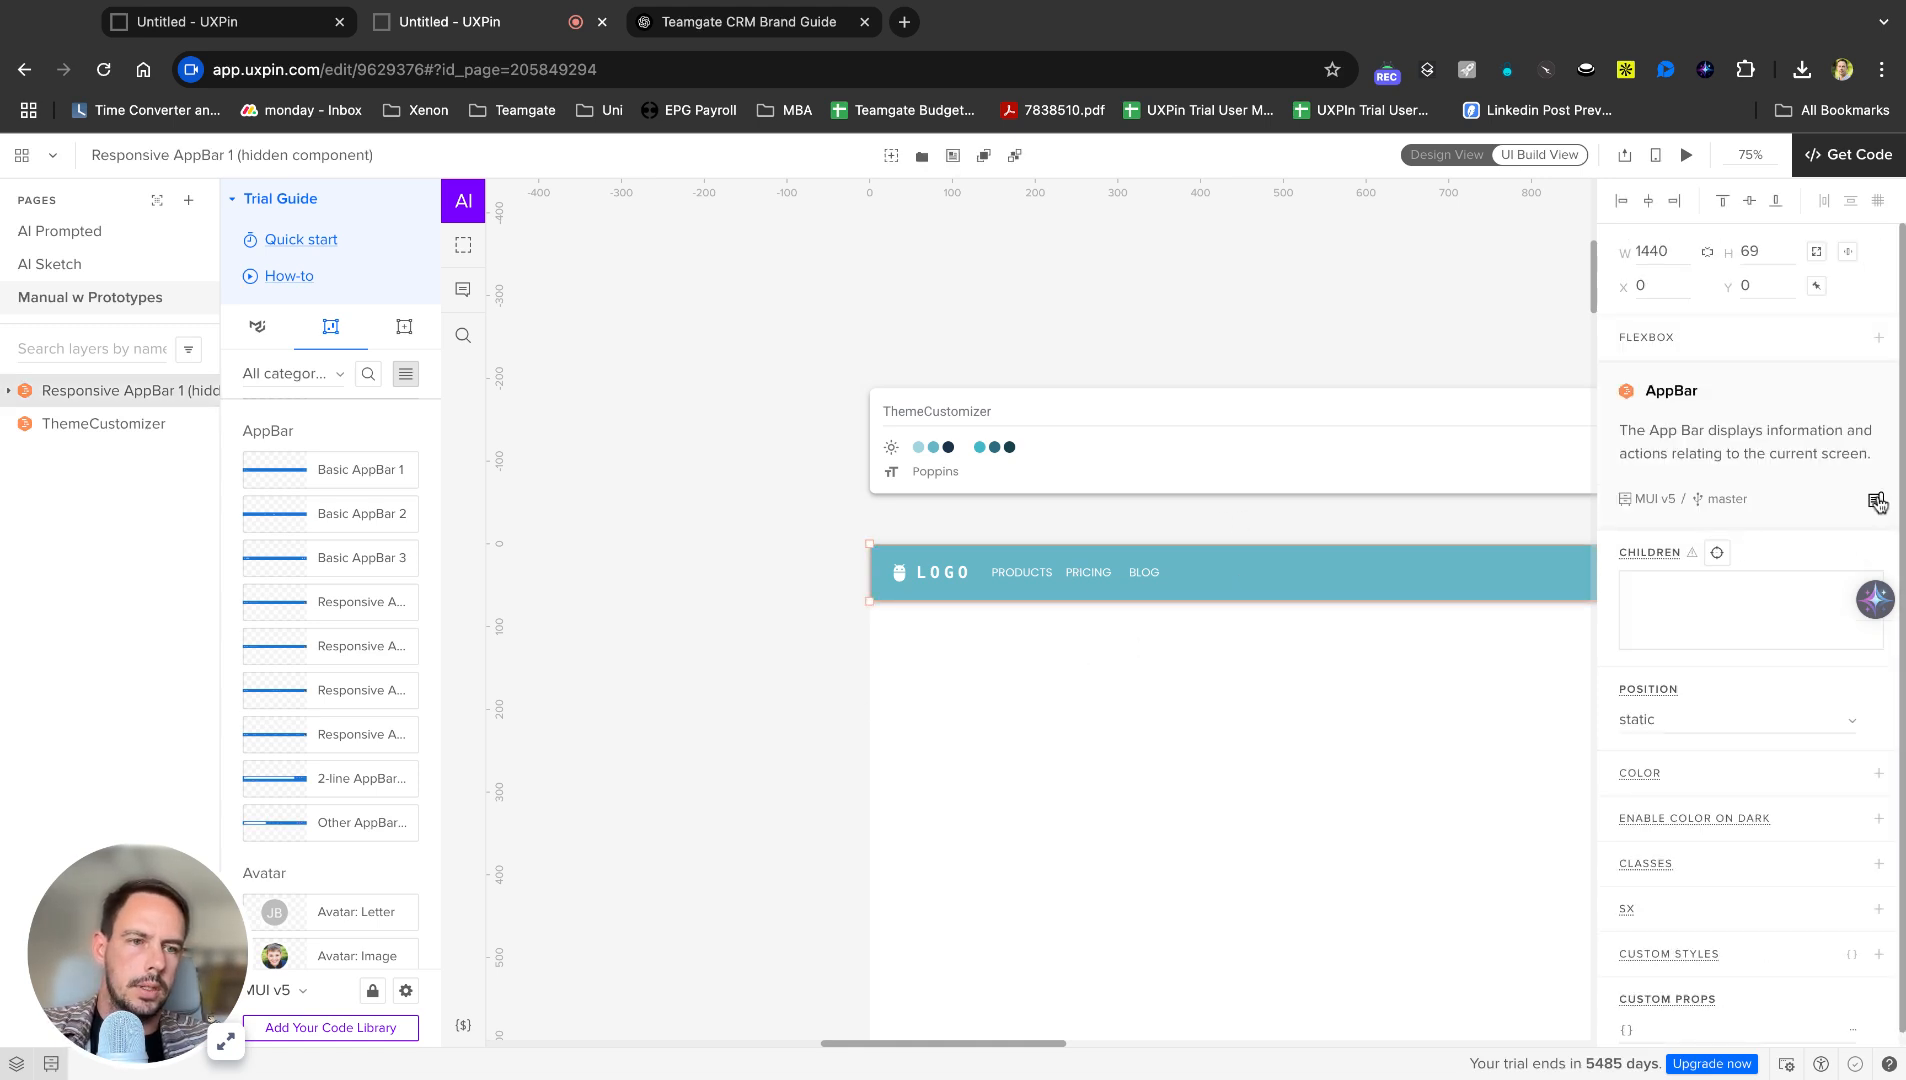
# Open the header component's MUI documentation and review the AppBar, Alert and Accordion API references and their props.
pyautogui.click(1877, 503)
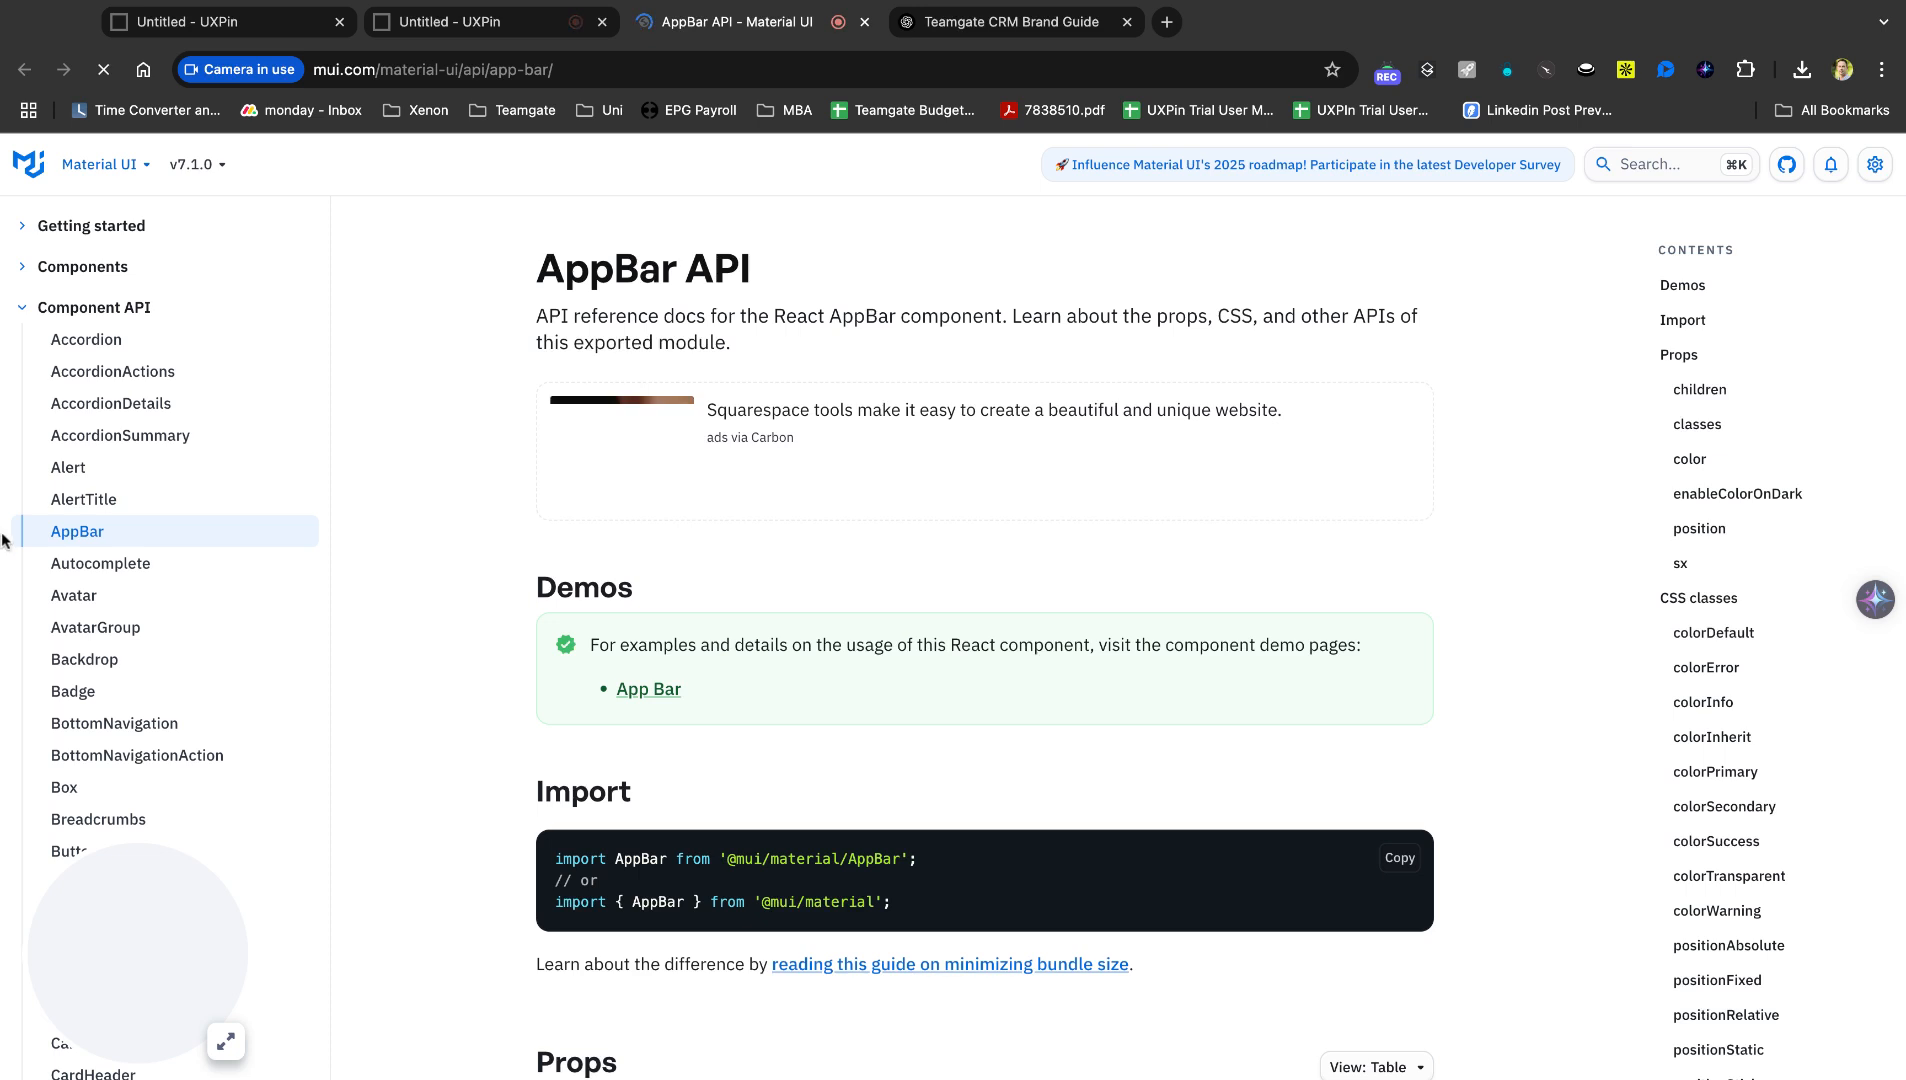
pyautogui.scroll(-7, 822, 690)
pyautogui.scroll(5, 824, 691)
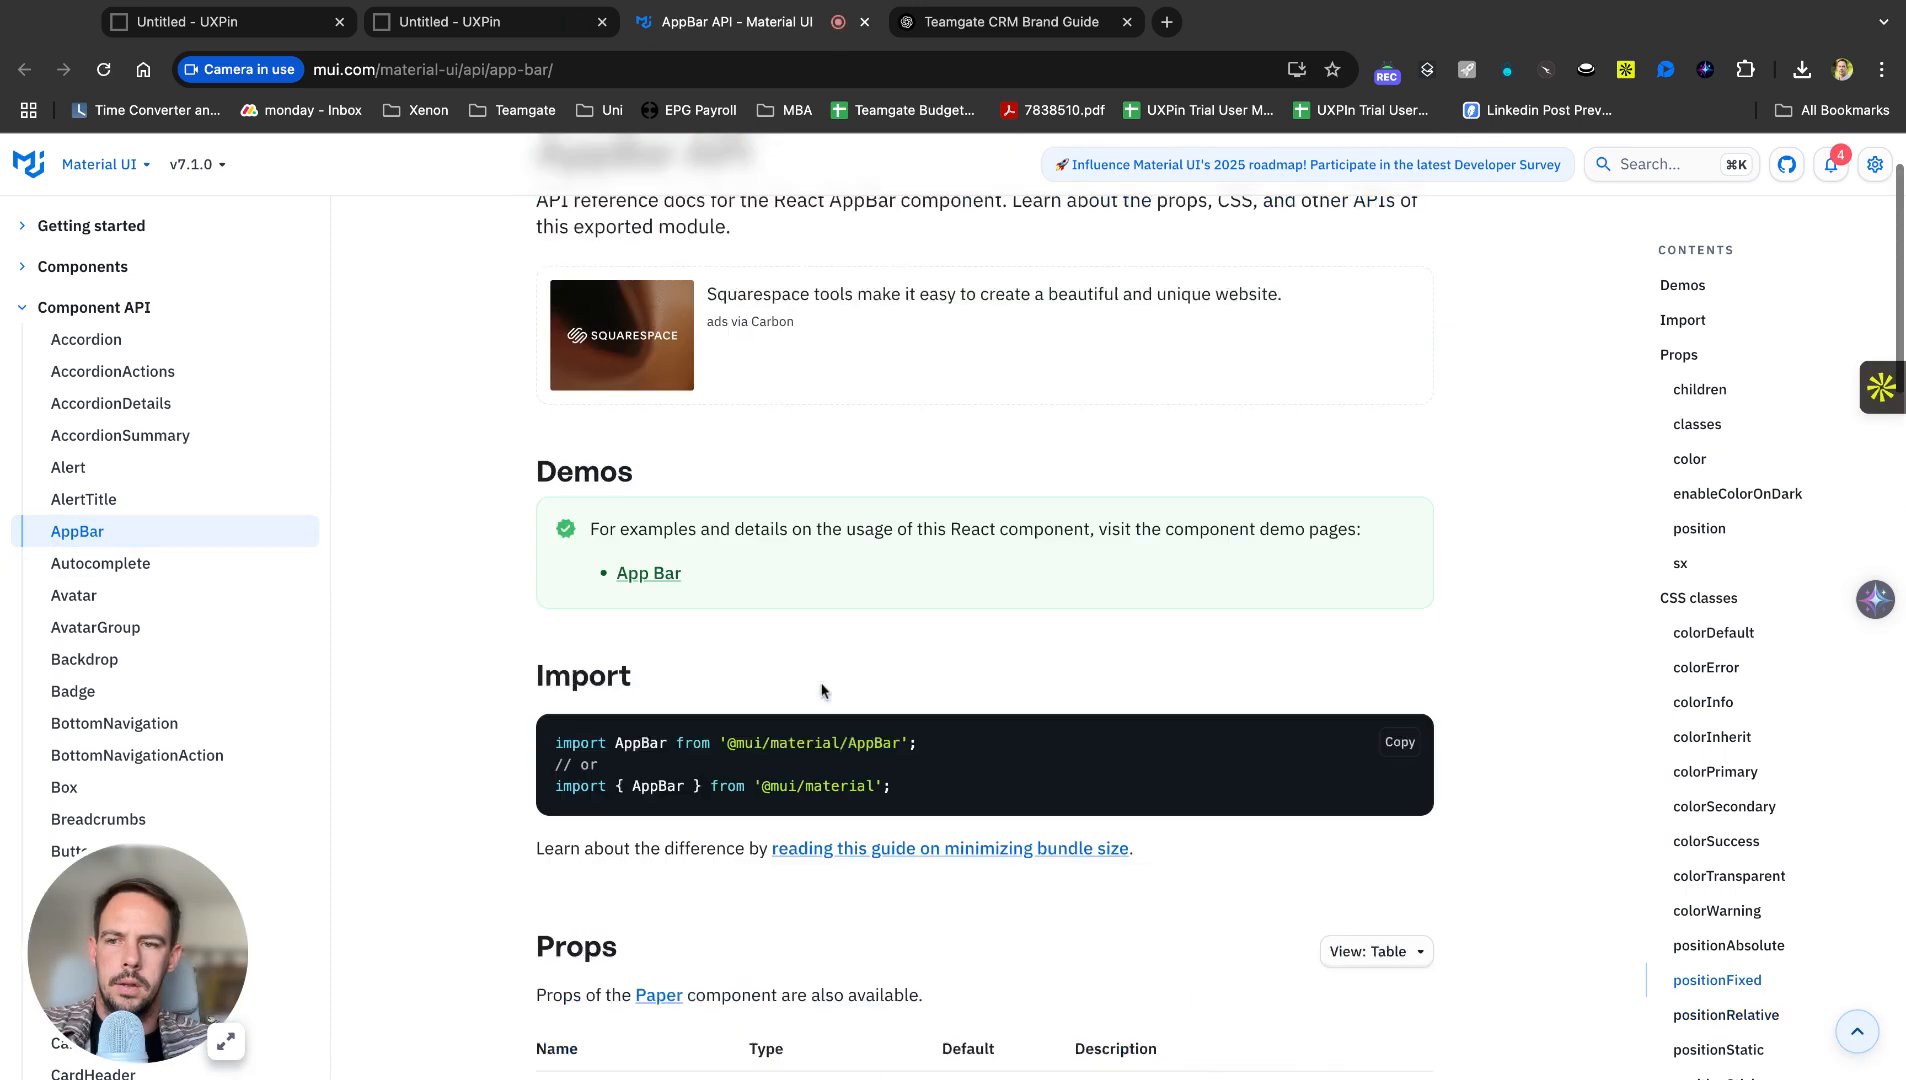
pyautogui.click(70, 467)
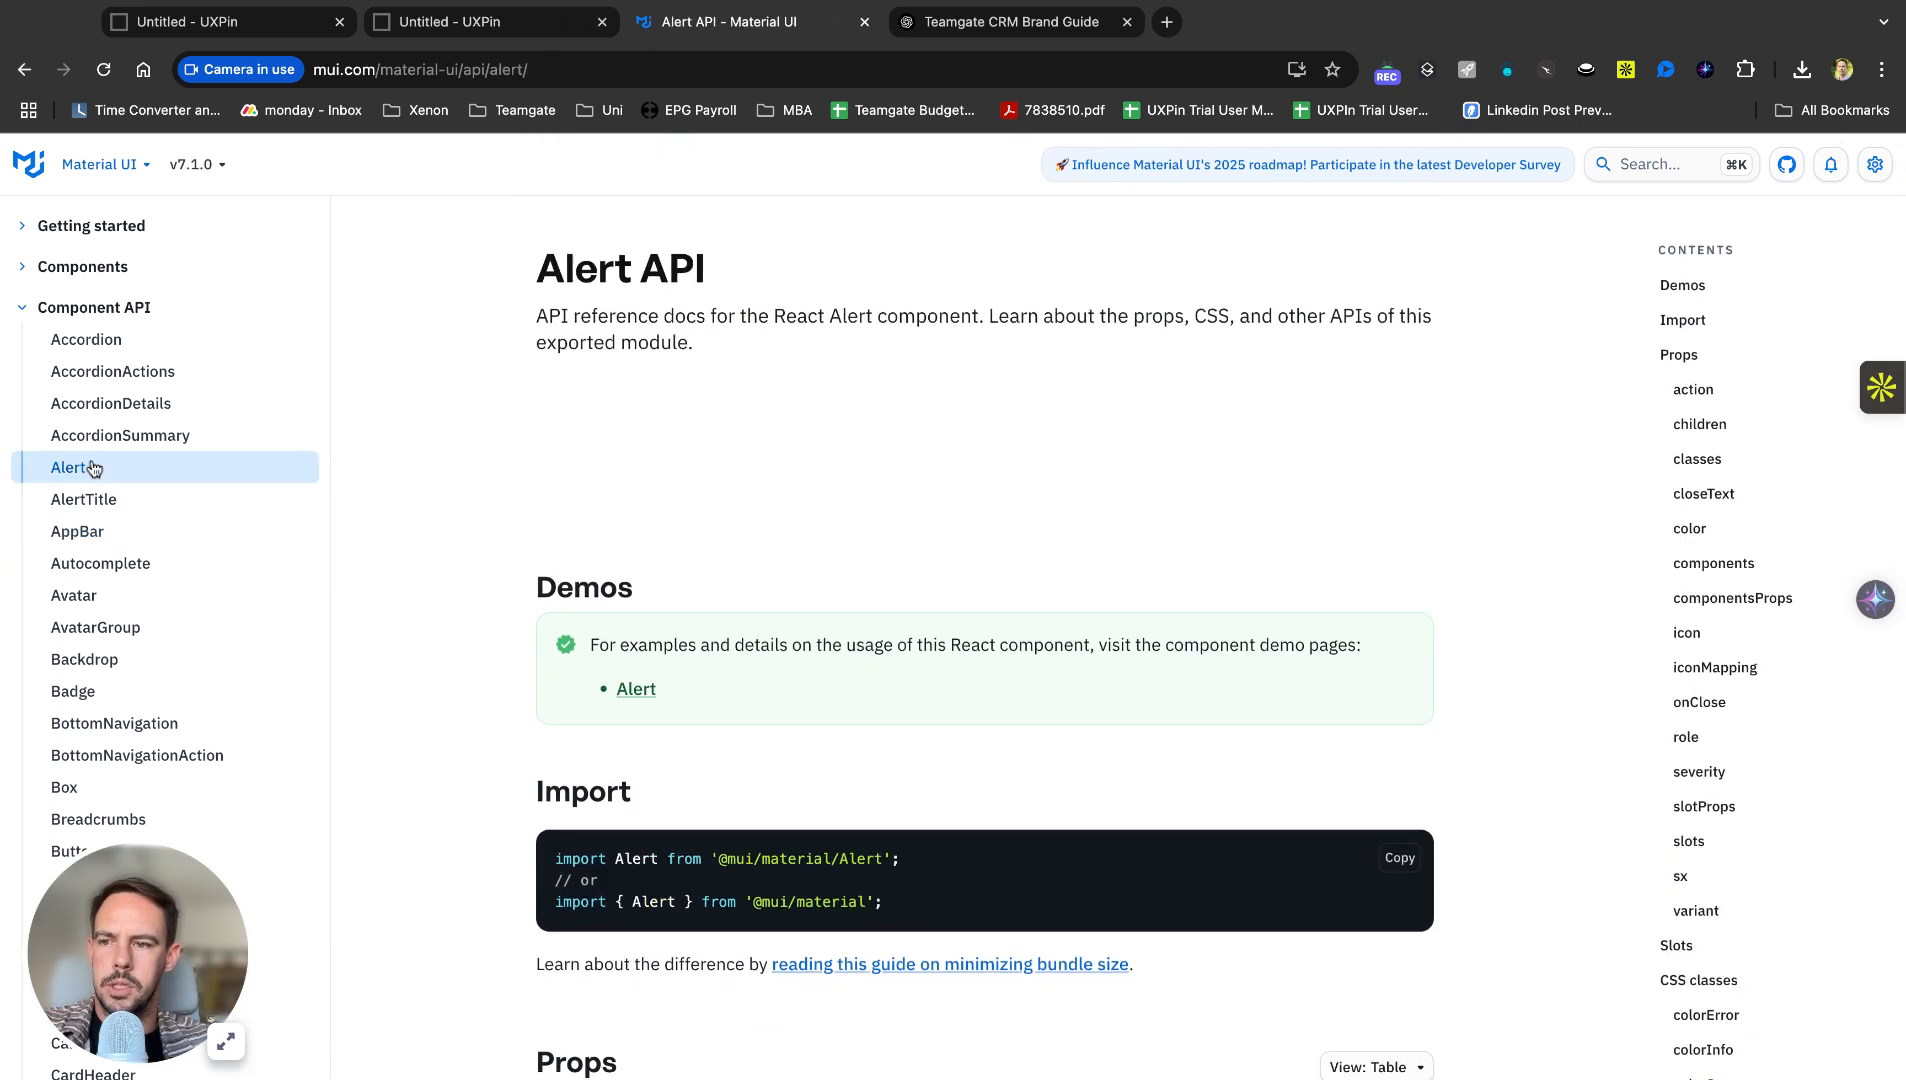
pyautogui.click(140, 346)
pyautogui.scroll(-7, 697, 572)
pyautogui.scroll(-5, 697, 578)
pyautogui.scroll(12, 725, 415)
pyautogui.scroll(-4, 716, 383)
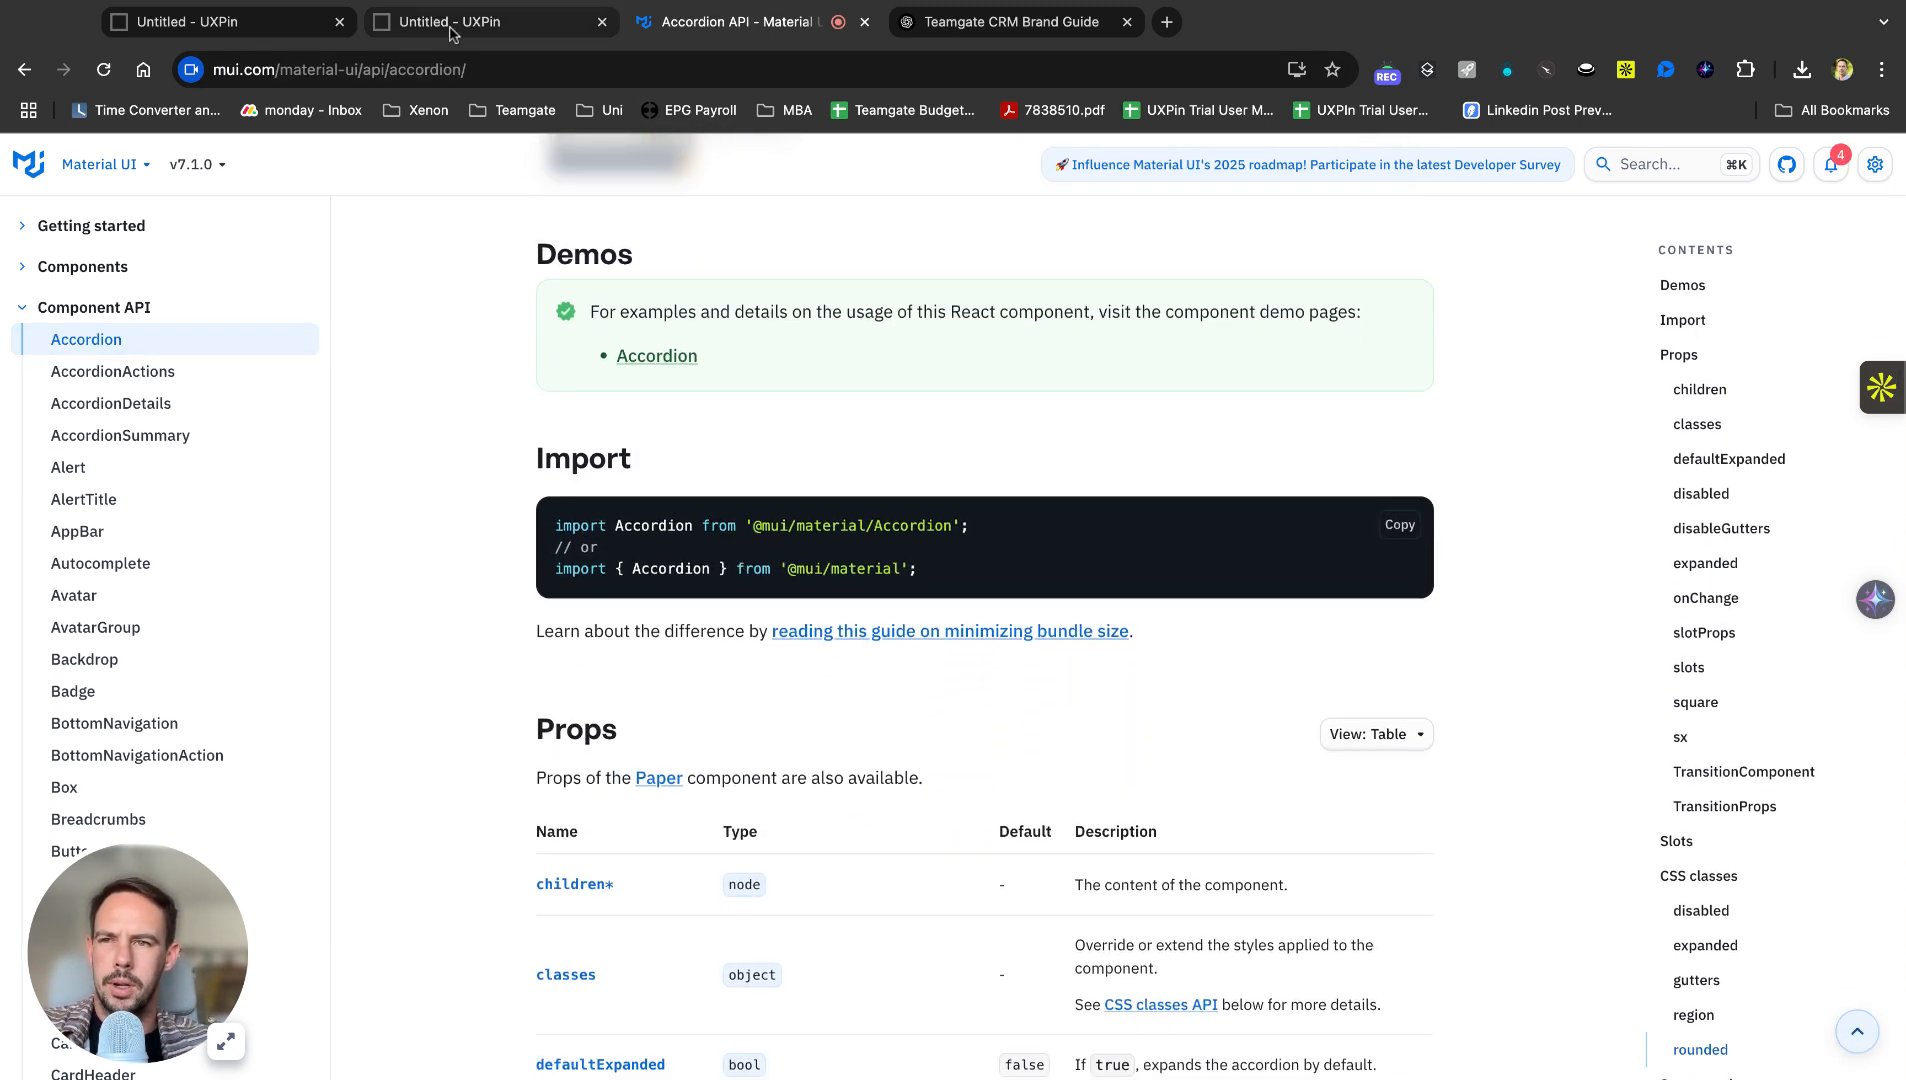
# Return to the UXPin project, search the pattern library for hero, and clear the search.
pyautogui.click(453, 34)
pyautogui.click(1085, 774)
pyautogui.hscroll(3, 1071, 683)
pyautogui.scroll(-1, 1071, 683)
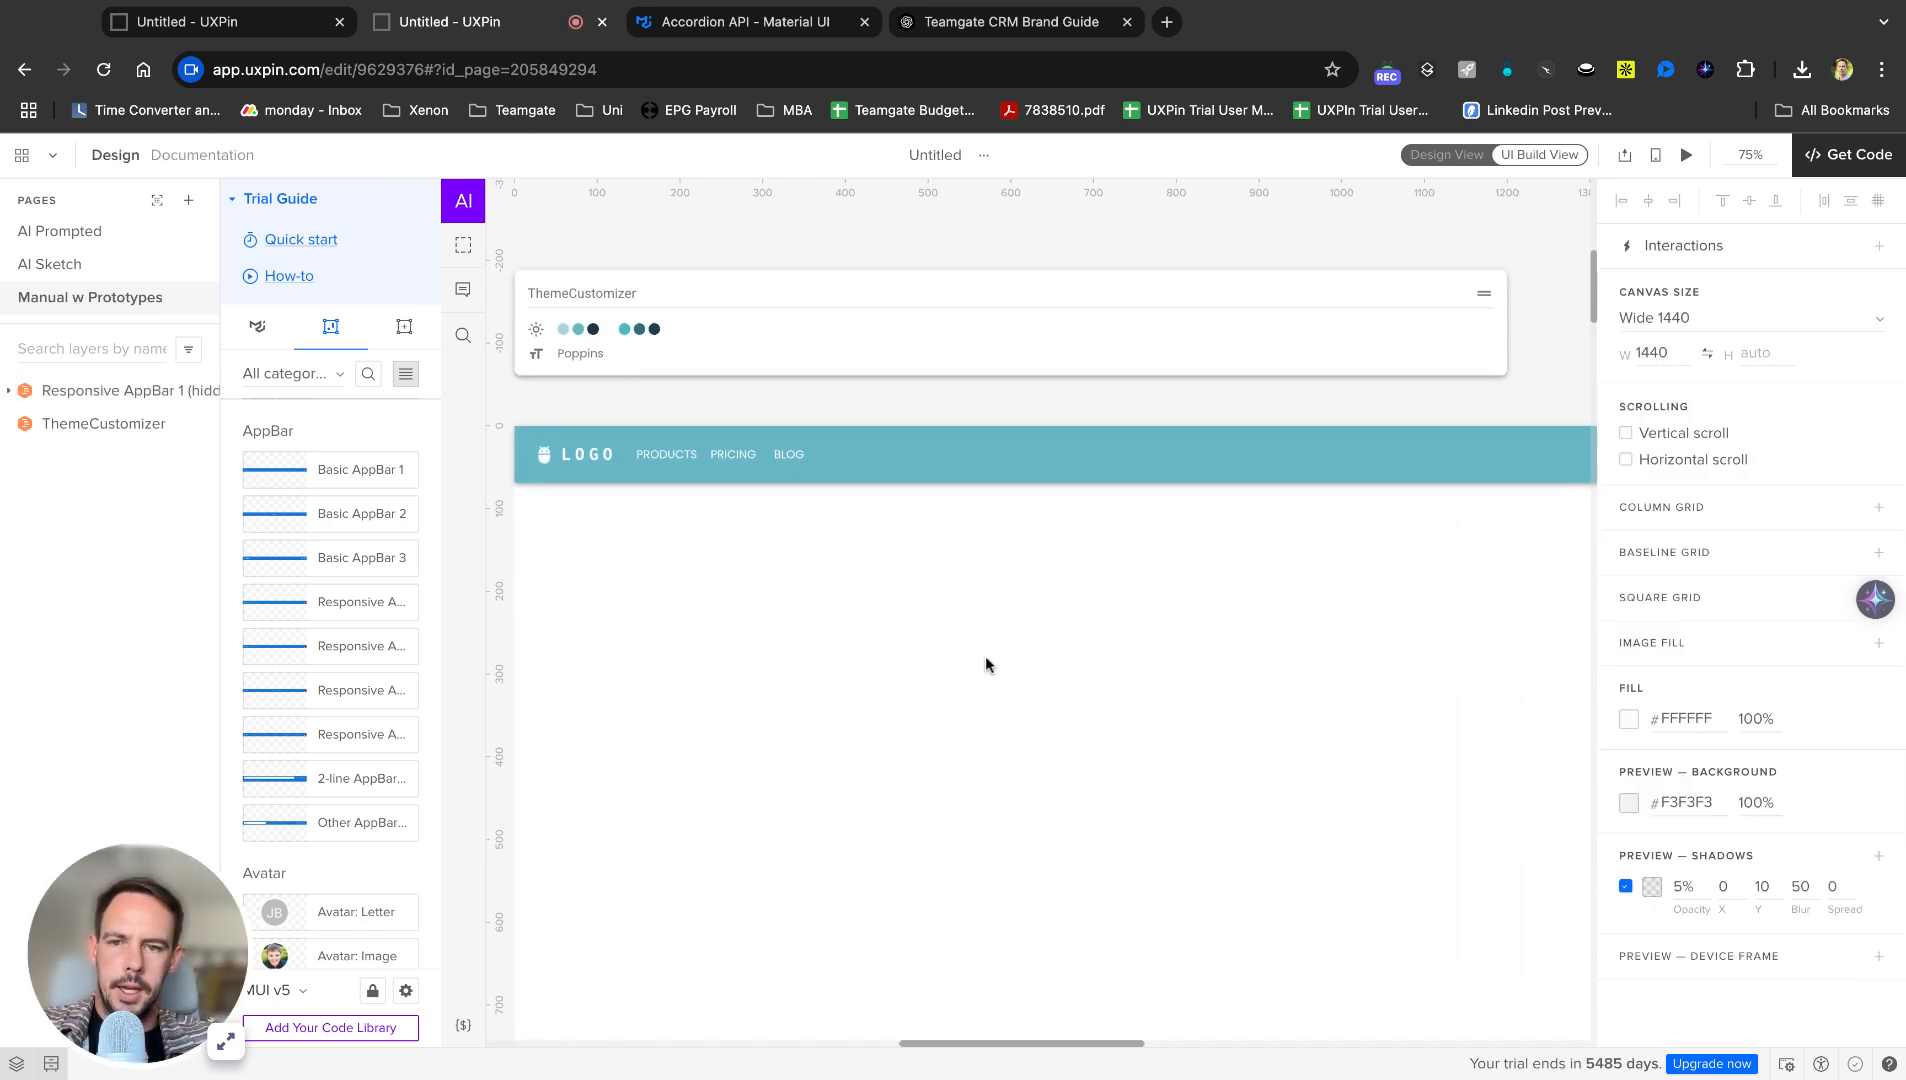
pyautogui.scroll(-2, 975, 653)
pyautogui.hscroll(1, 975, 653)
pyautogui.click(313, 375)
pyautogui.write('hero')
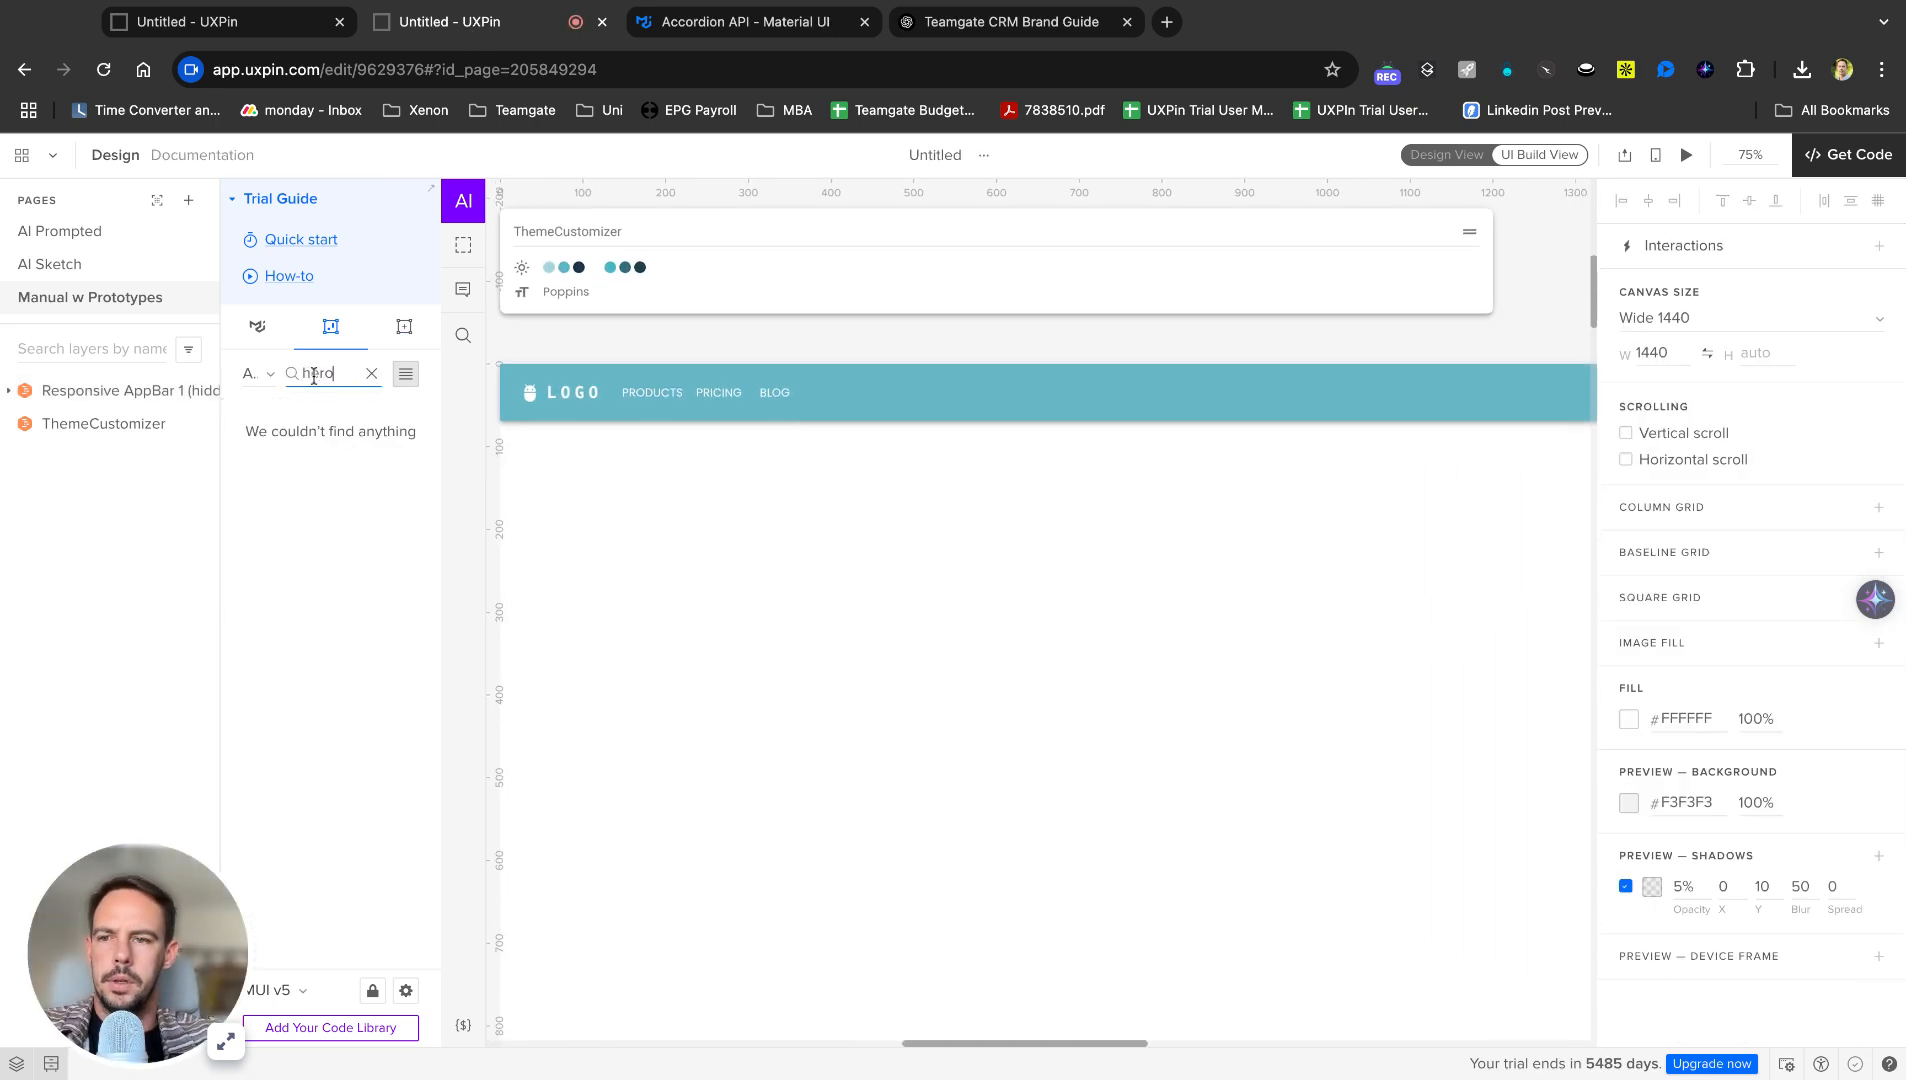
pyautogui.click(373, 375)
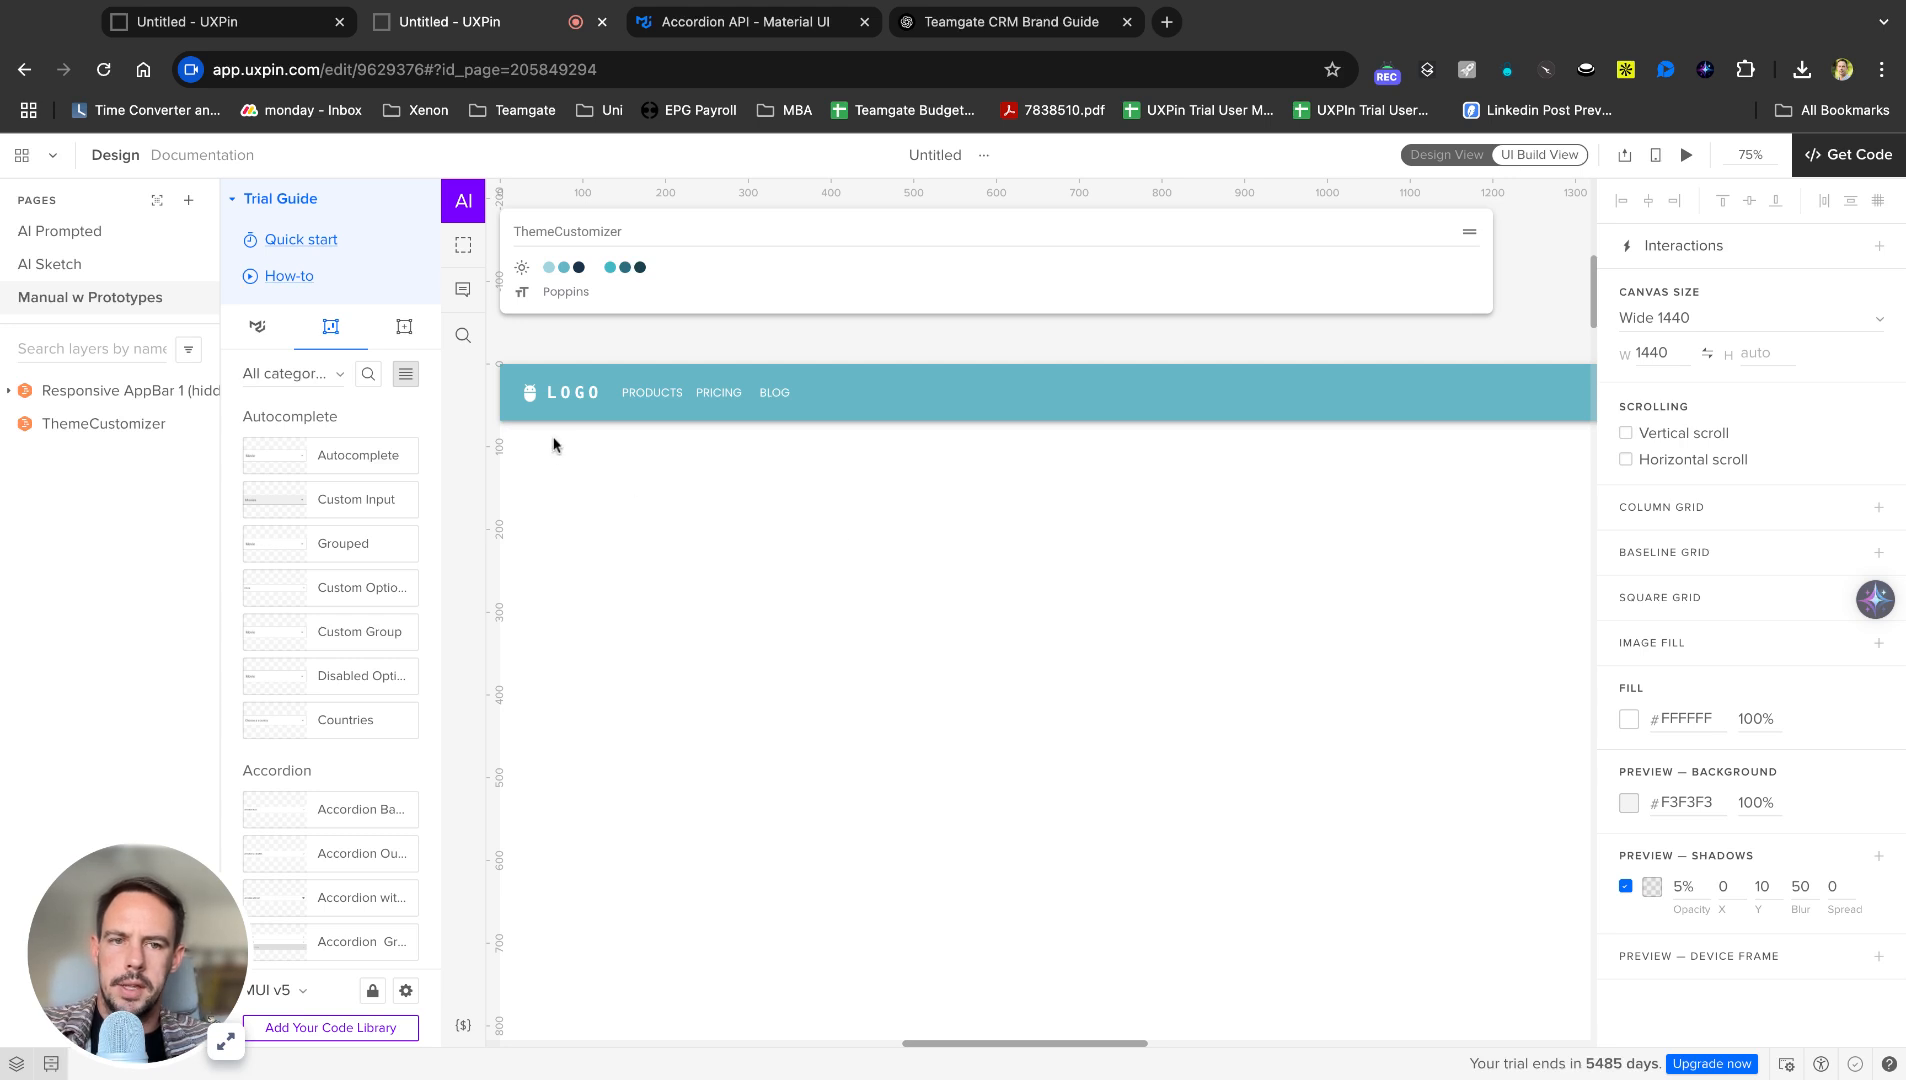
# Search the patterns for card, add Card with Composition, and place it below the header at X 79, Y 208.
pyautogui.write('card')
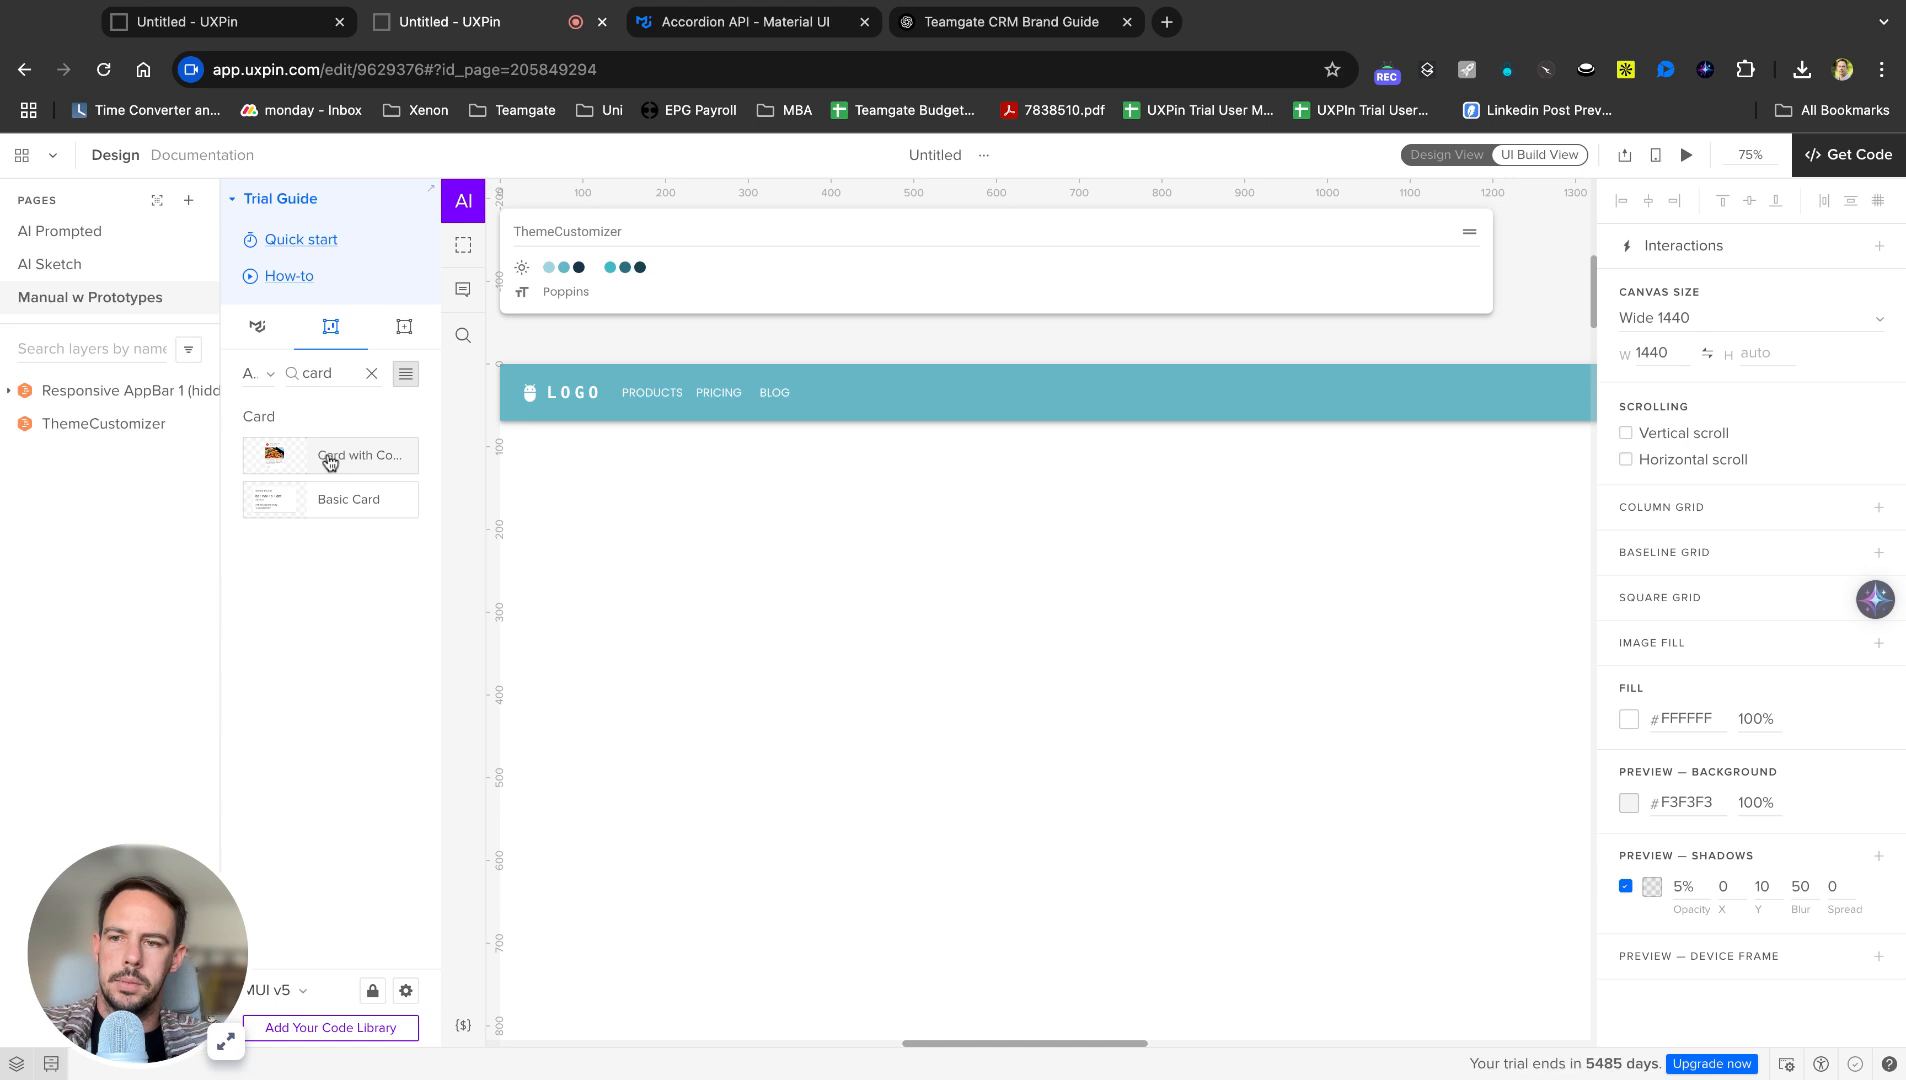
pyautogui.scroll(-5, 757, 595)
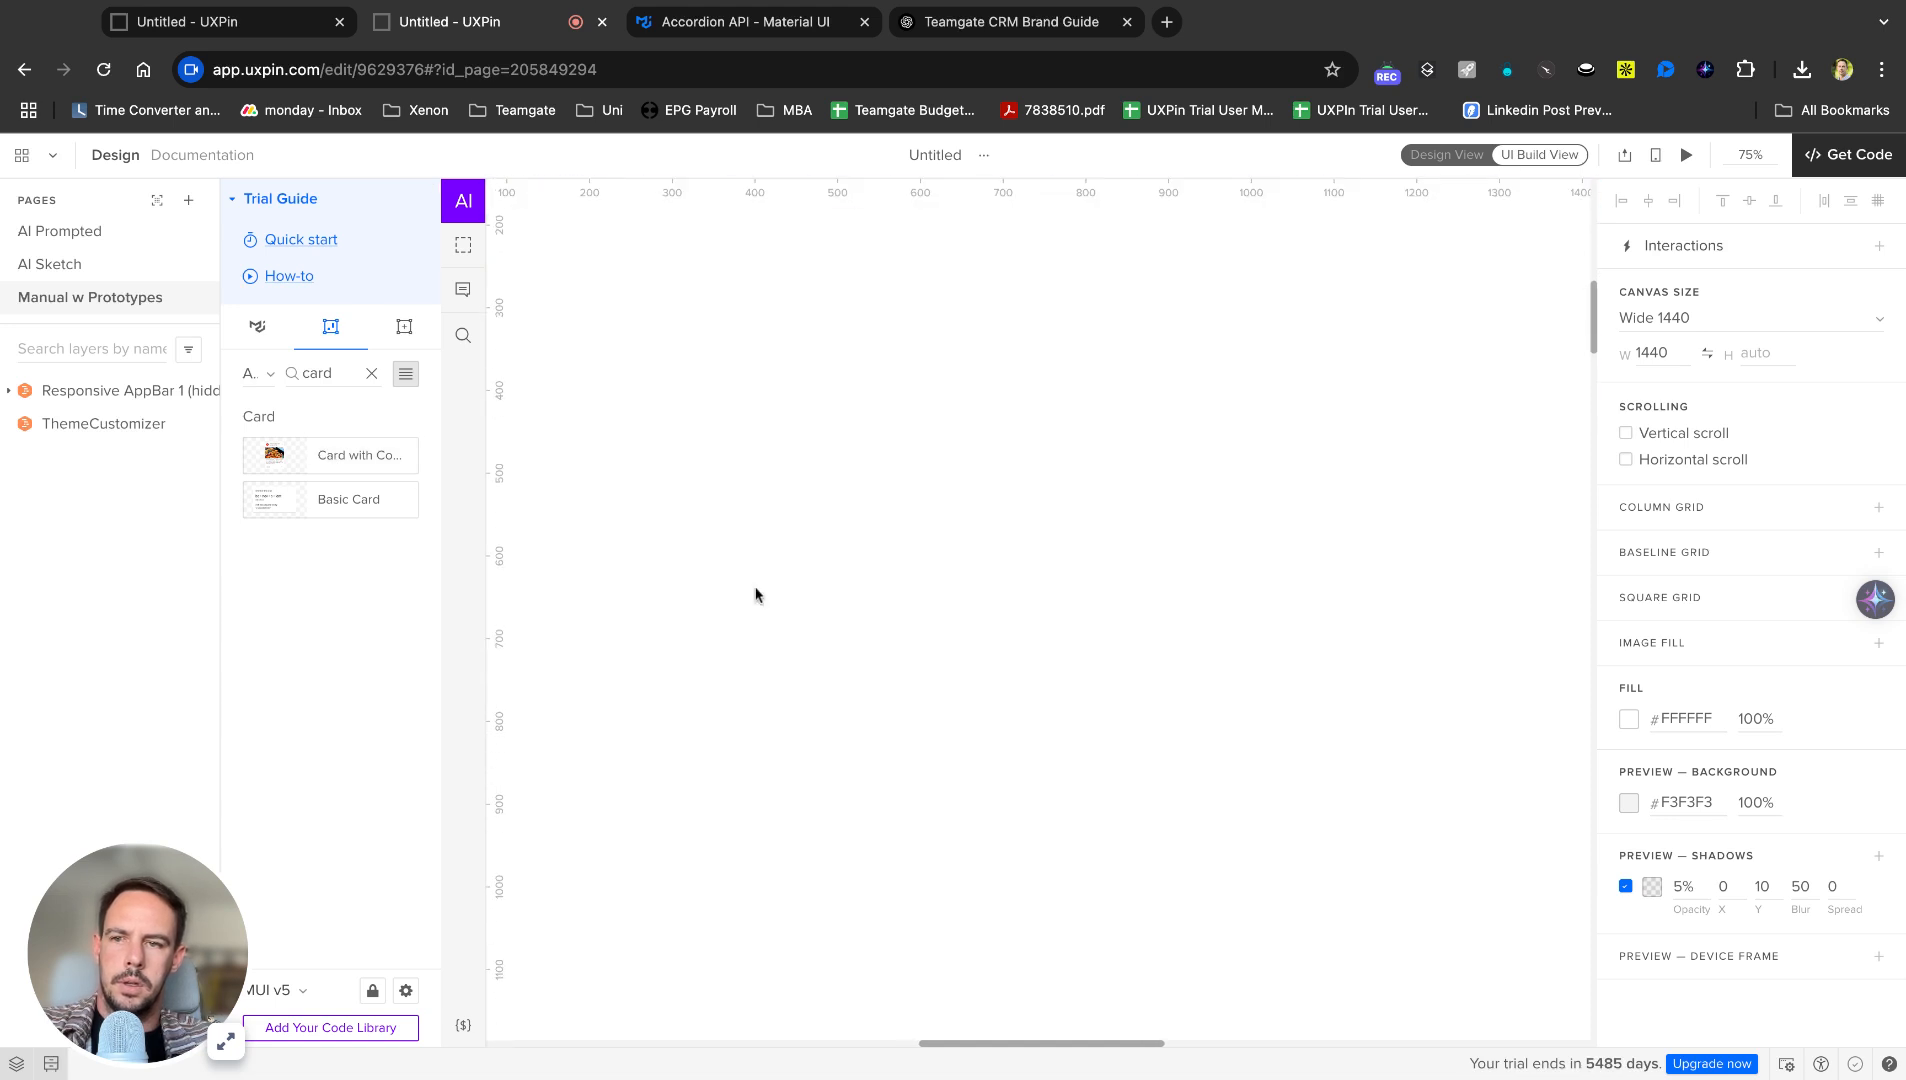
pyautogui.click(348, 471)
pyautogui.click(360, 482)
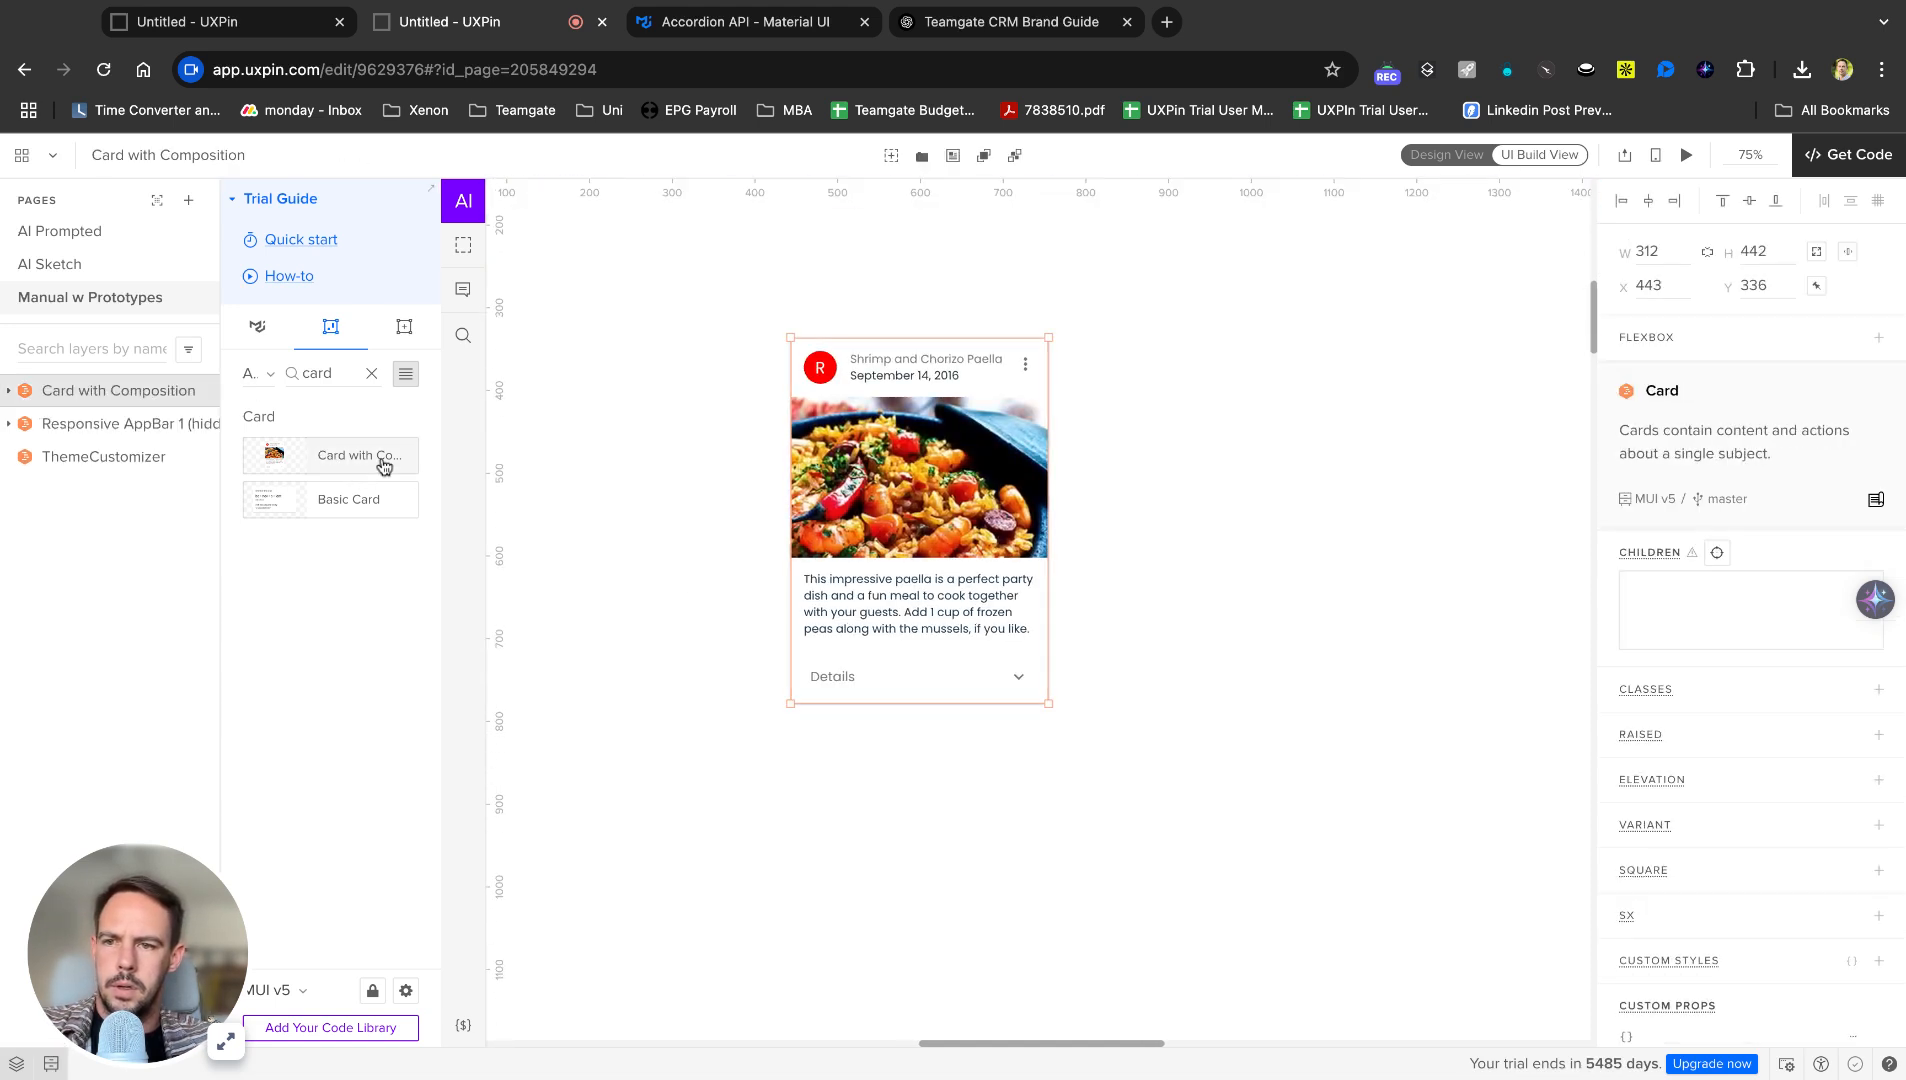
pyautogui.scroll(5, 1034, 455)
pyautogui.hscroll(2, 1034, 455)
pyautogui.moveTo(872, 610); pyautogui.dragTo(726, 520)
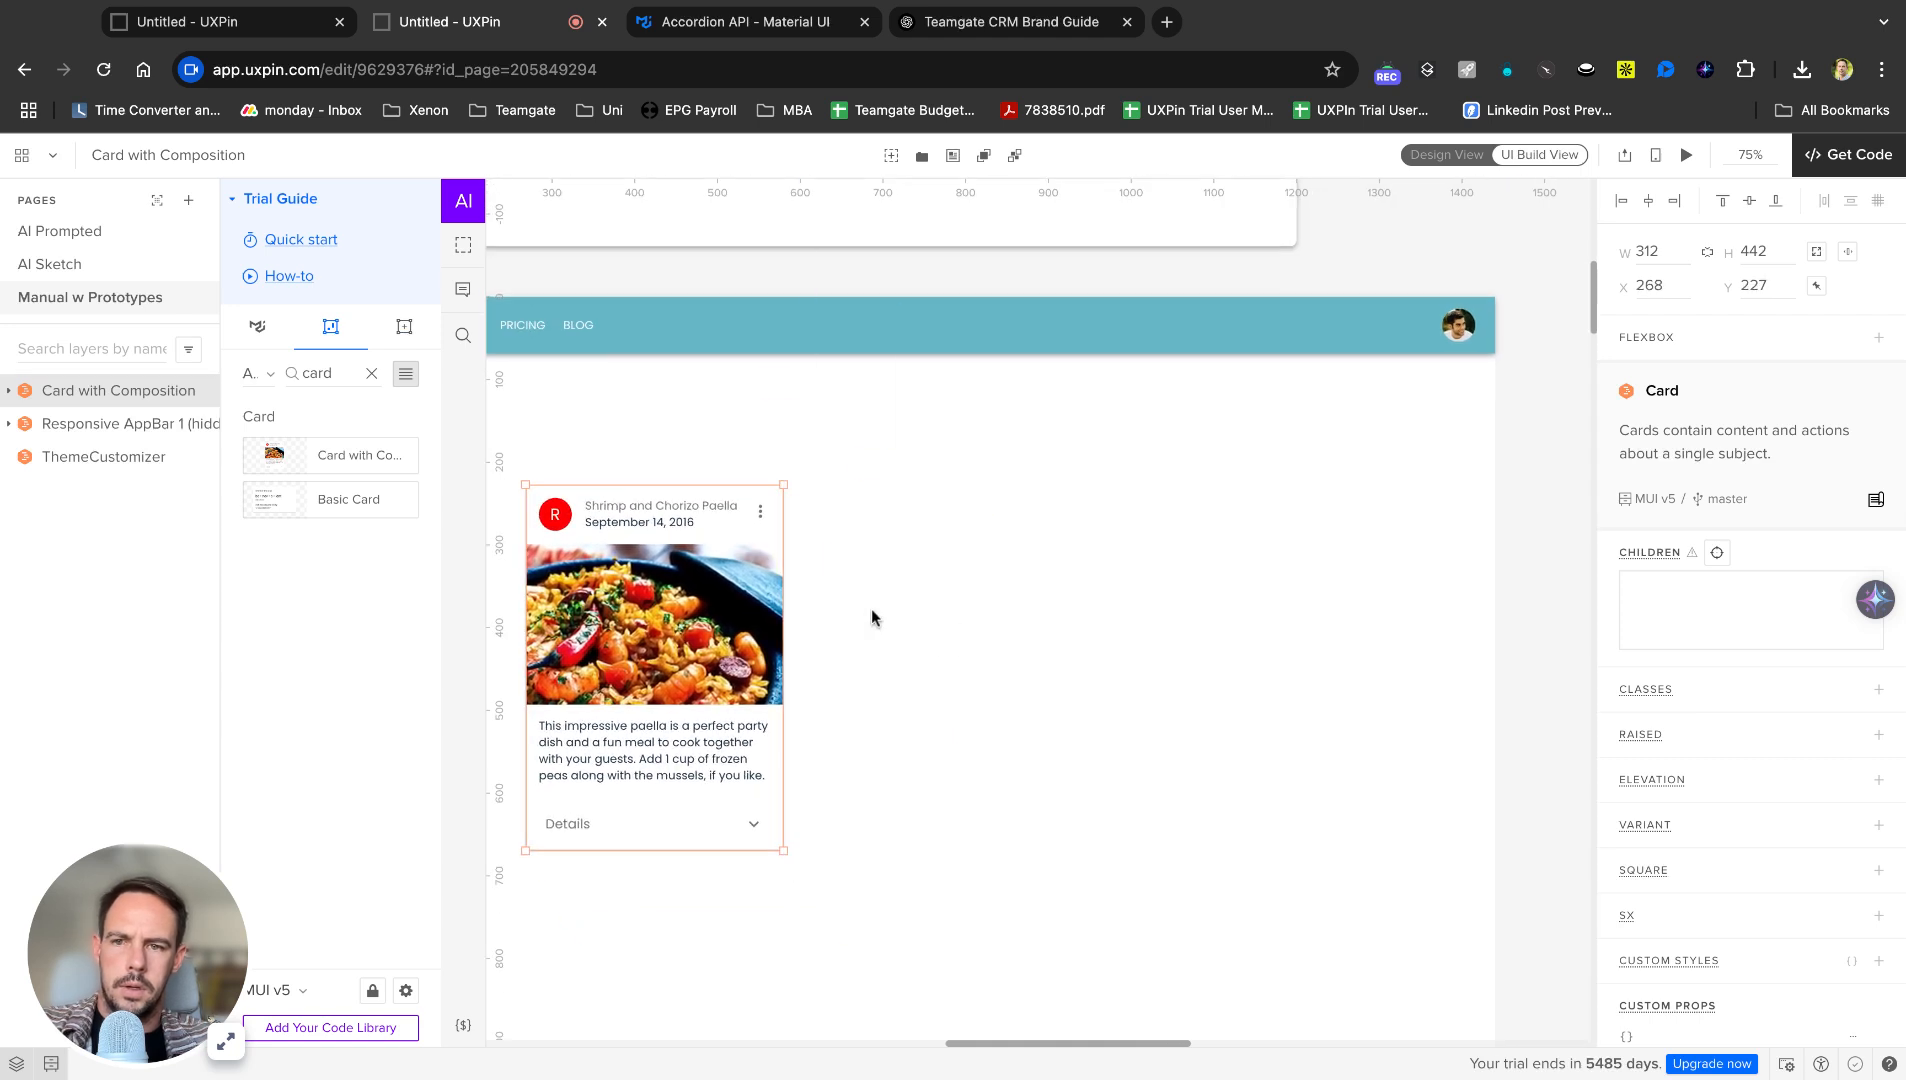
pyautogui.hscroll(-4, 772, 520)
pyautogui.moveTo(1016, 581)
pyautogui.mouseDown()
pyautogui.moveTo(860, 565)
pyautogui.moveTo(1014, 589)
pyautogui.mouseUp()
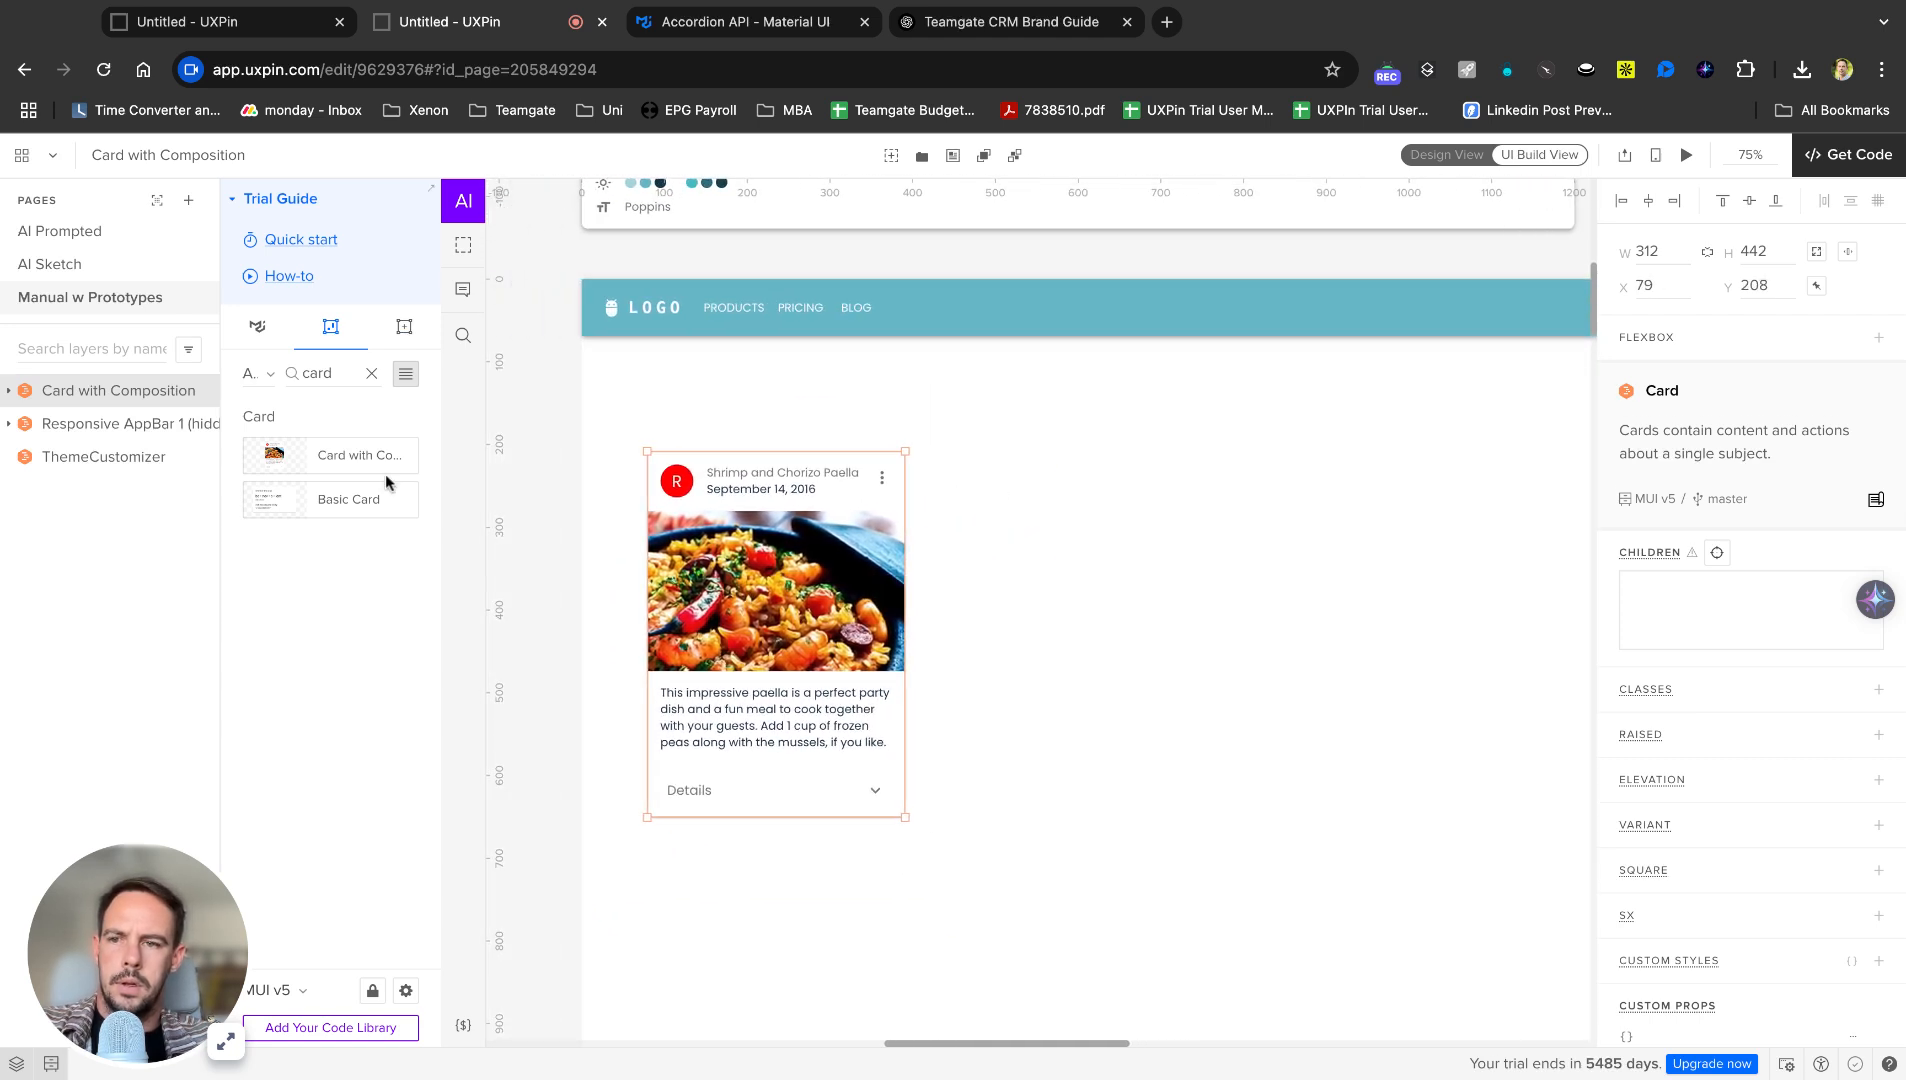
# Add a second Card with Composition and place it level with the first at X 492, Y 208.
pyautogui.click(1014, 662)
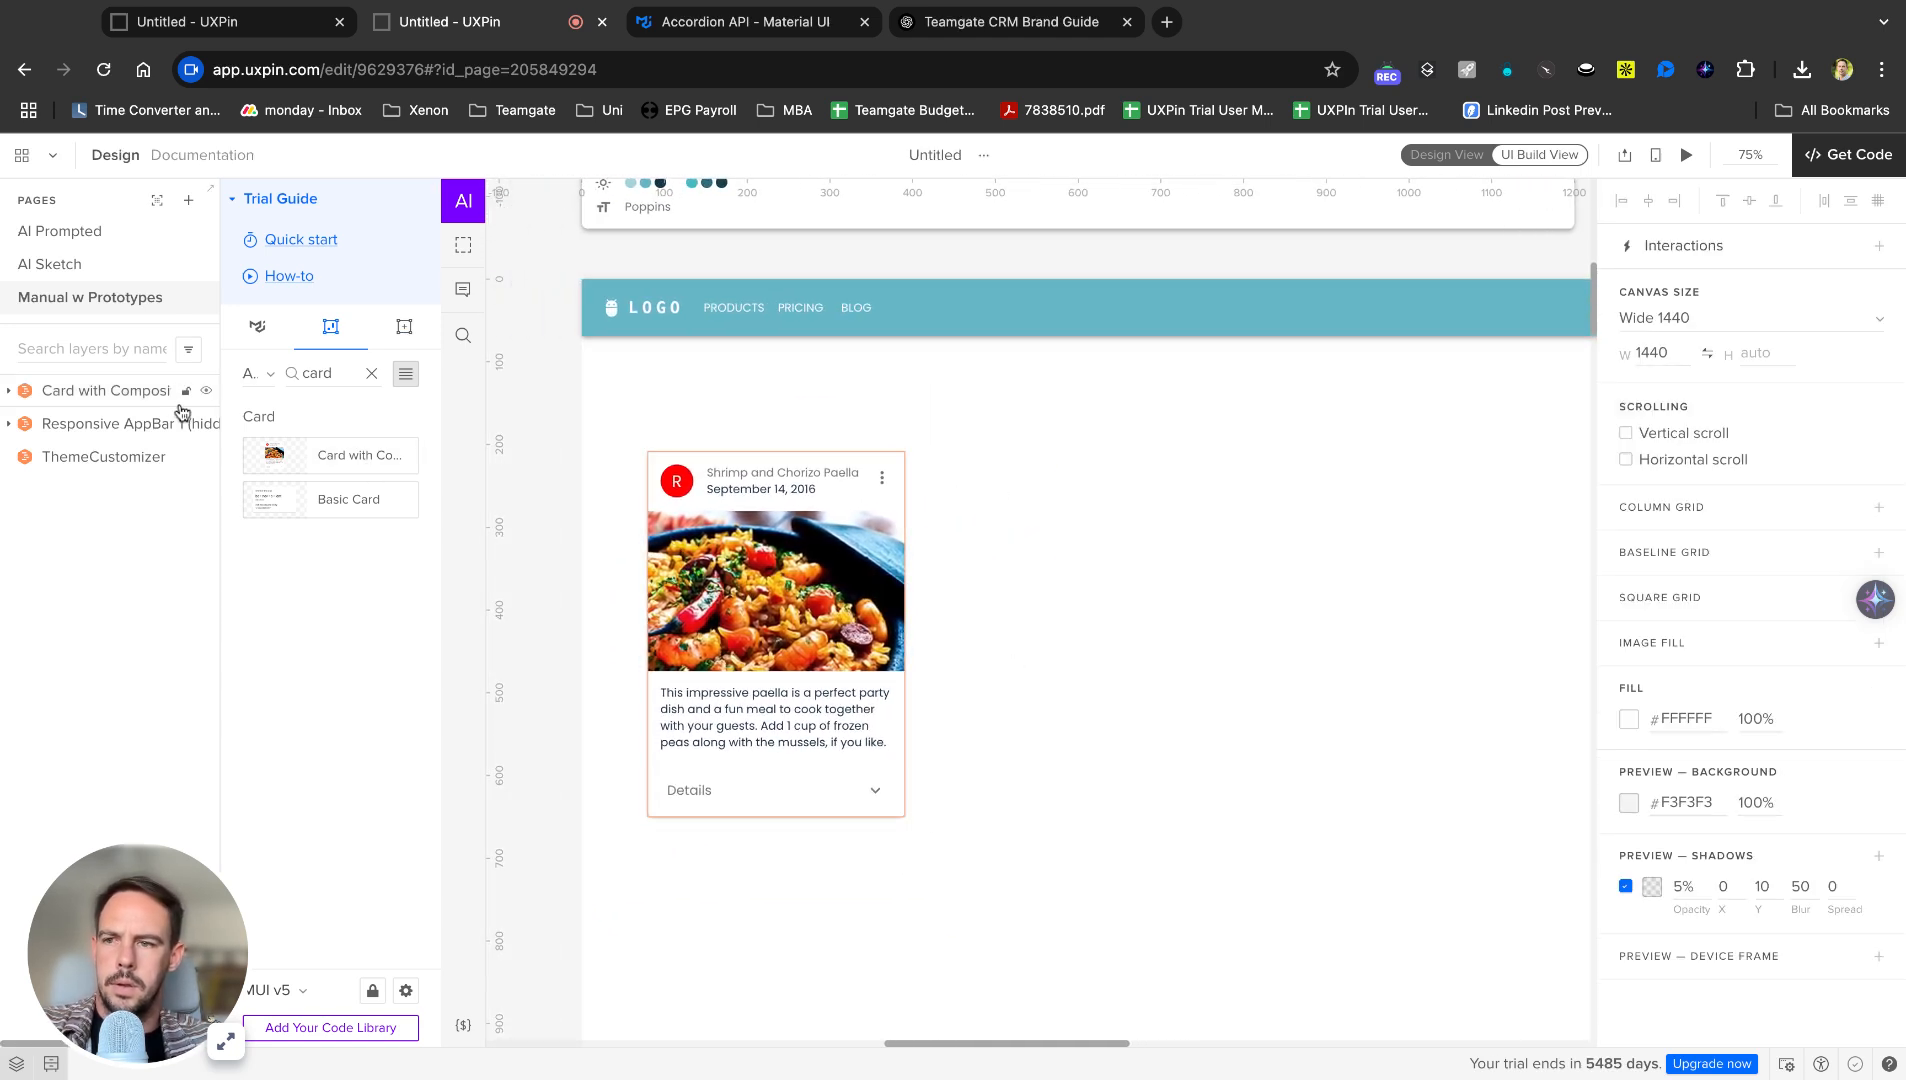
pyautogui.click(120, 391)
pyautogui.click(151, 428)
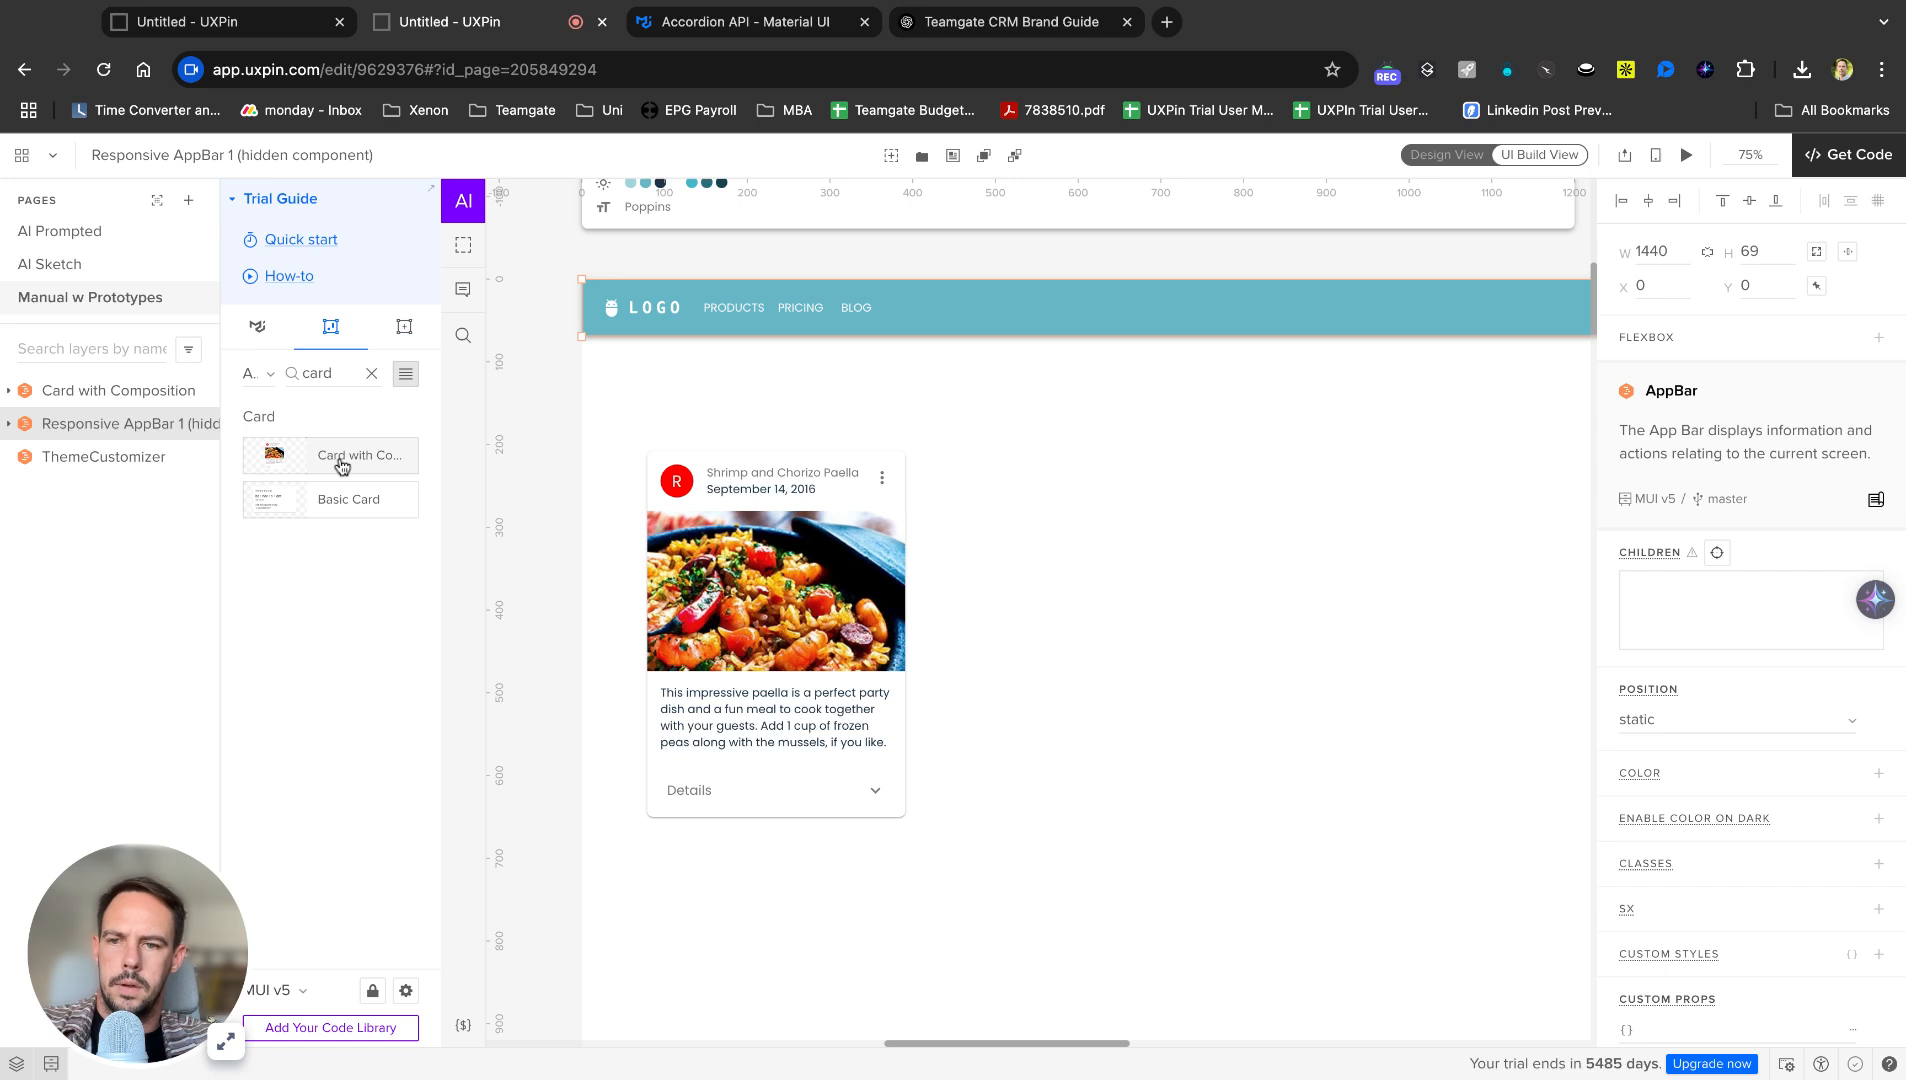
pyautogui.click(108, 391)
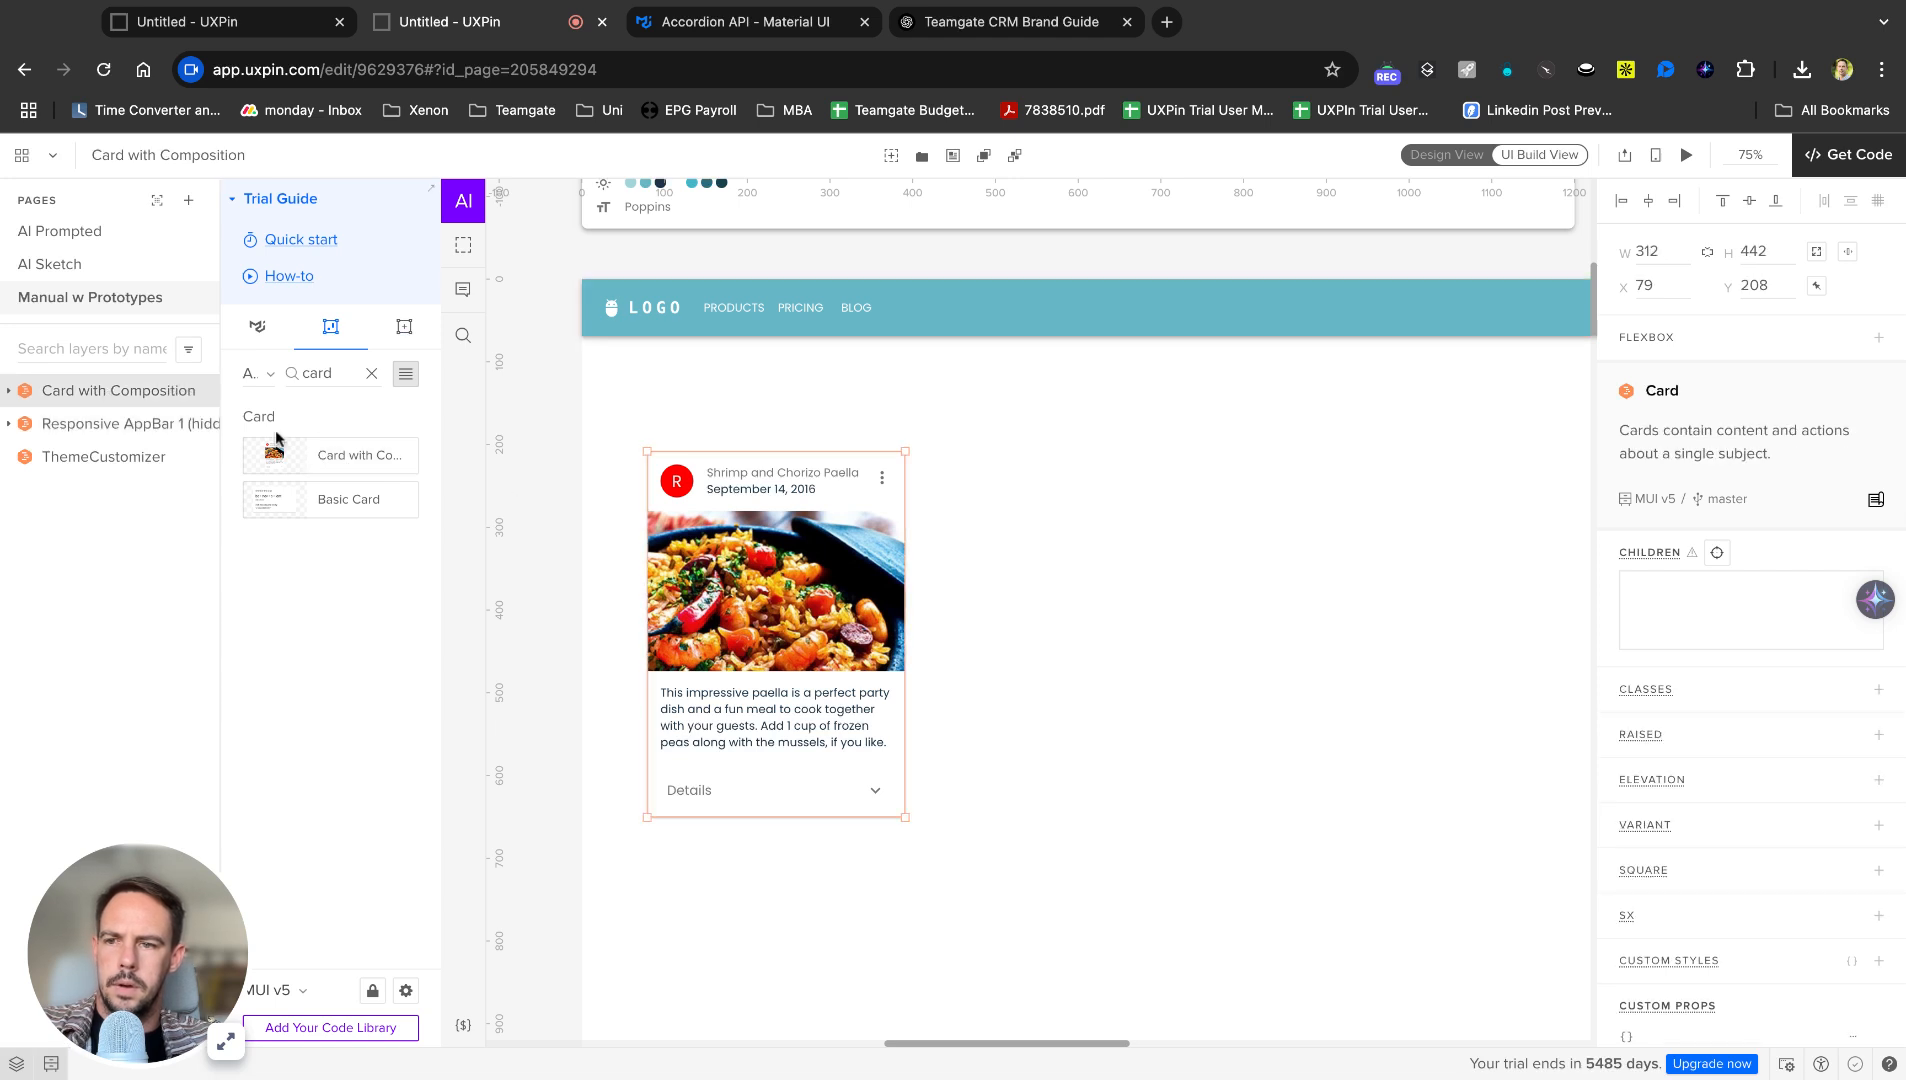
pyautogui.click(335, 452)
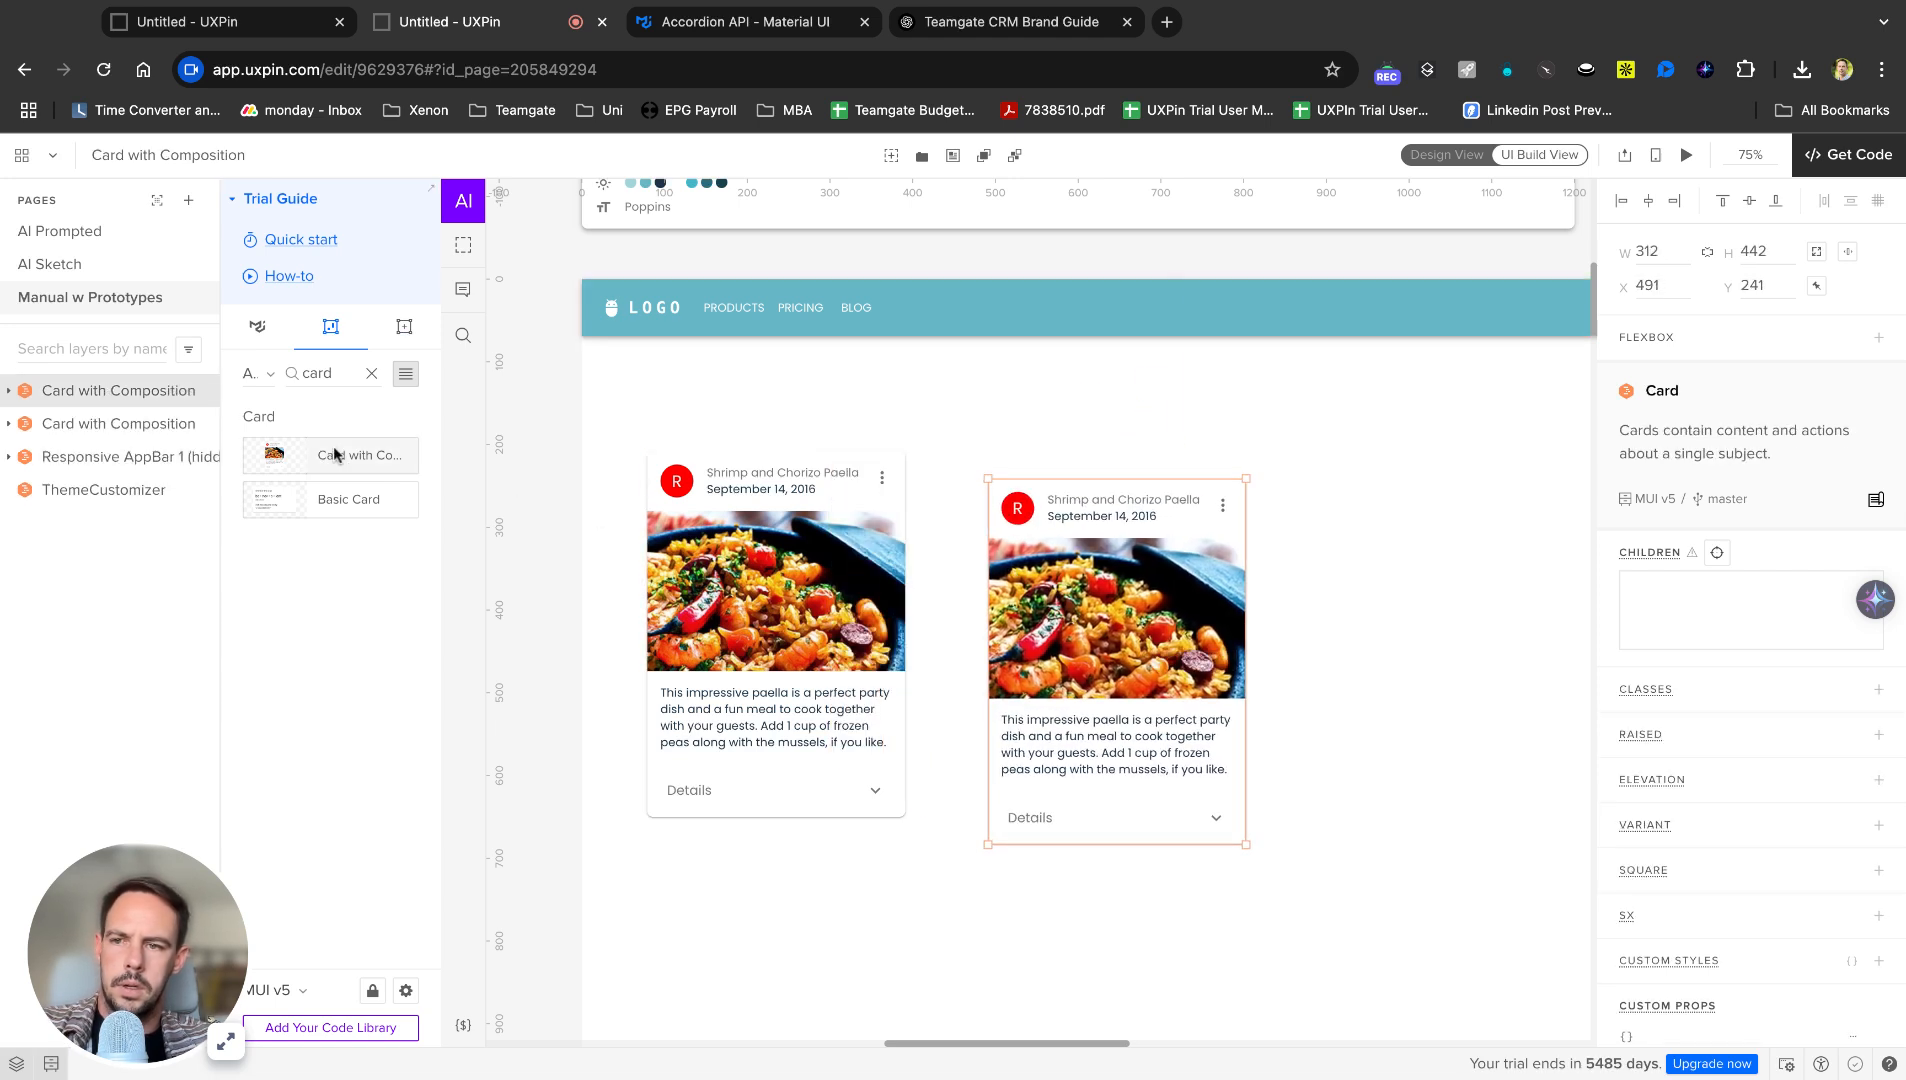
pyautogui.moveTo(1148, 690); pyautogui.dragTo(1147, 663)
pyautogui.click(1432, 587)
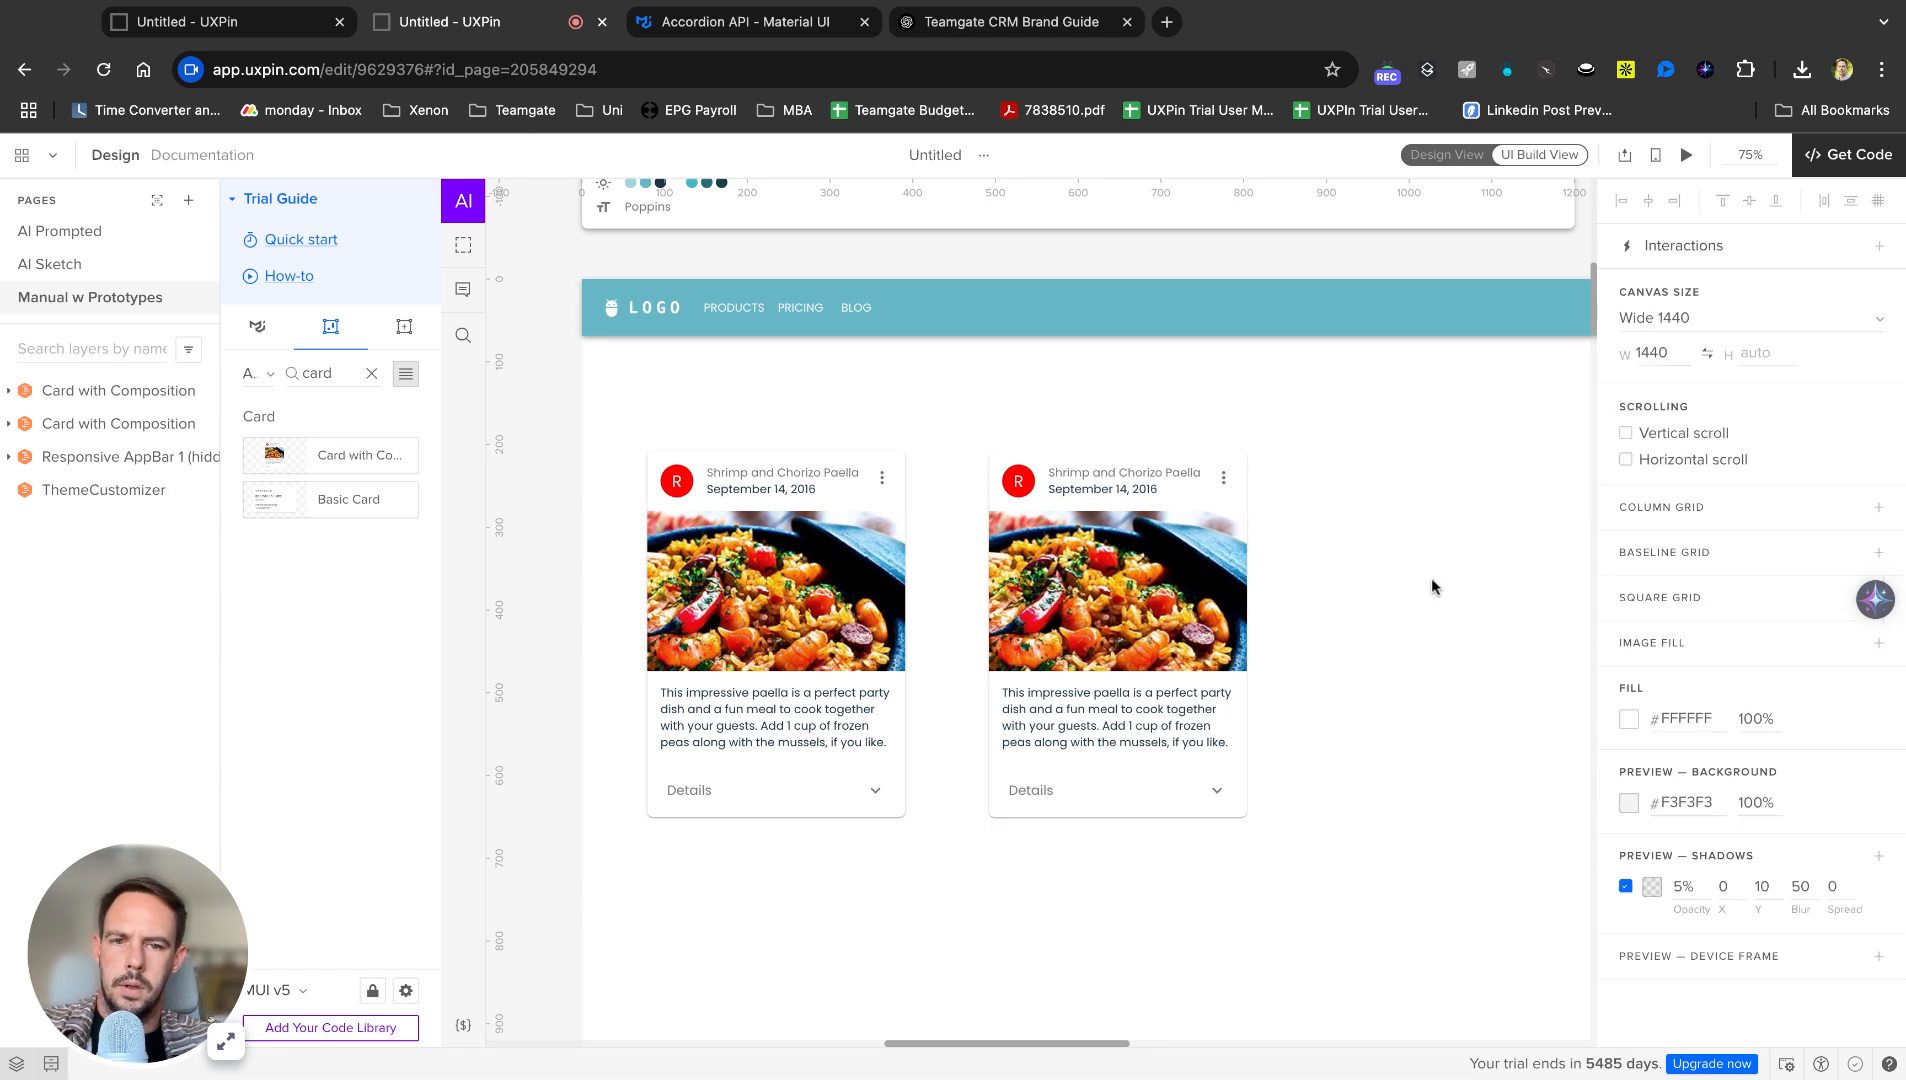
# Add a third Card with Composition and move it beside the second, to about X 905, Y 221.
pyautogui.click(92, 392)
pyautogui.click(97, 456)
pyautogui.click(105, 428)
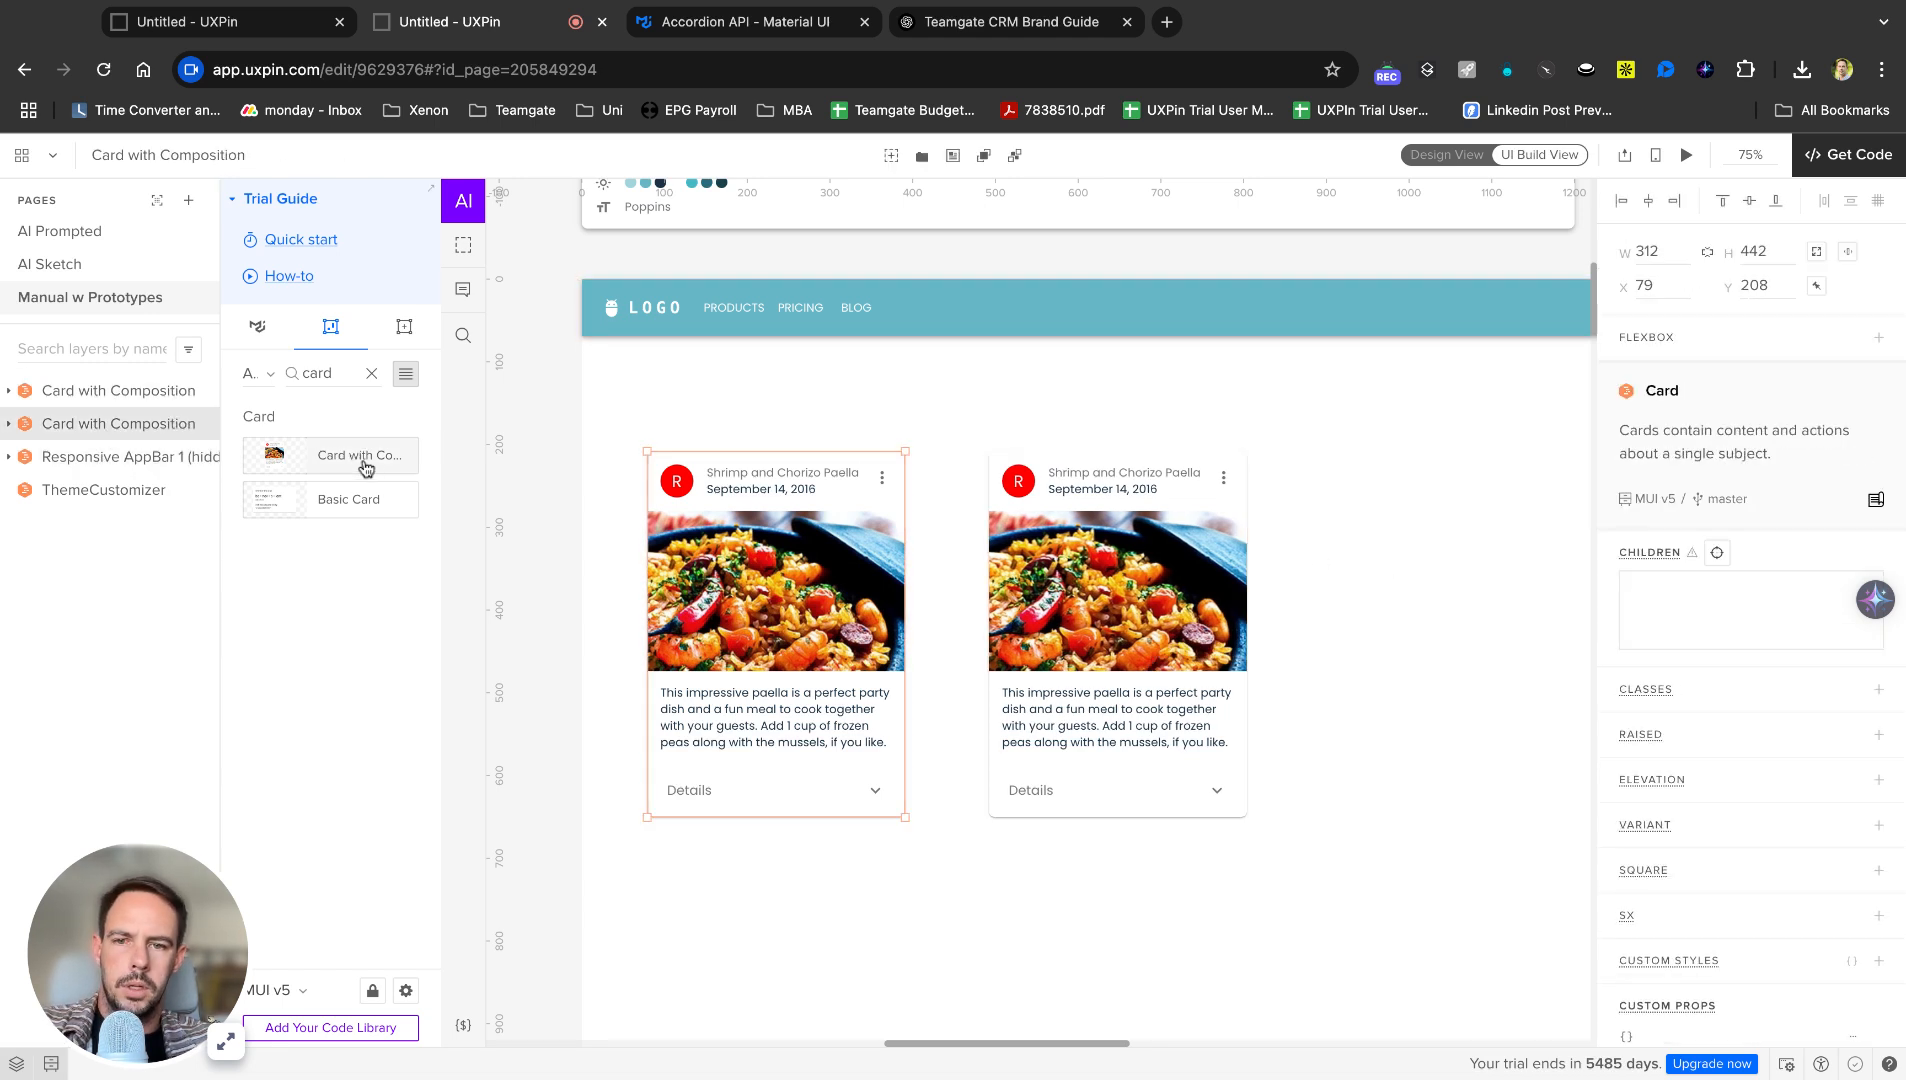
pyautogui.click(119, 456)
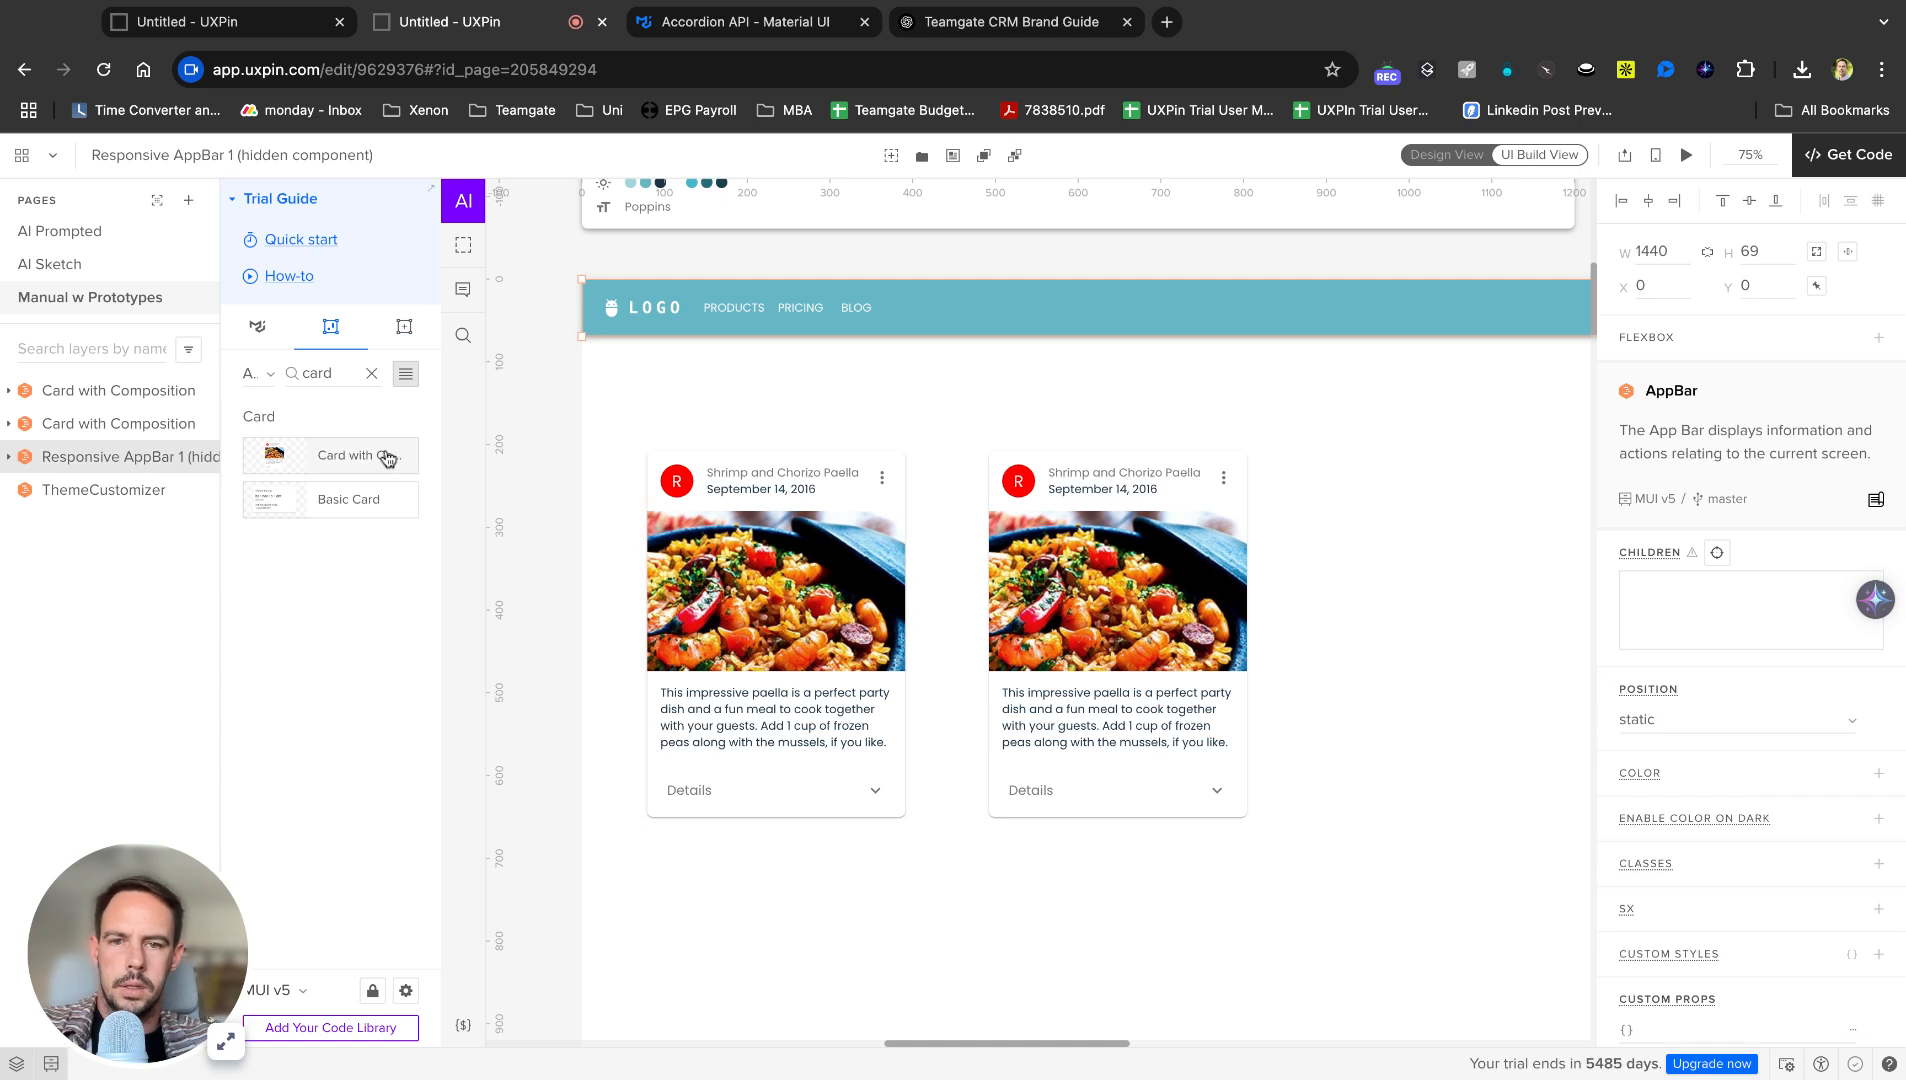
pyautogui.click(108, 396)
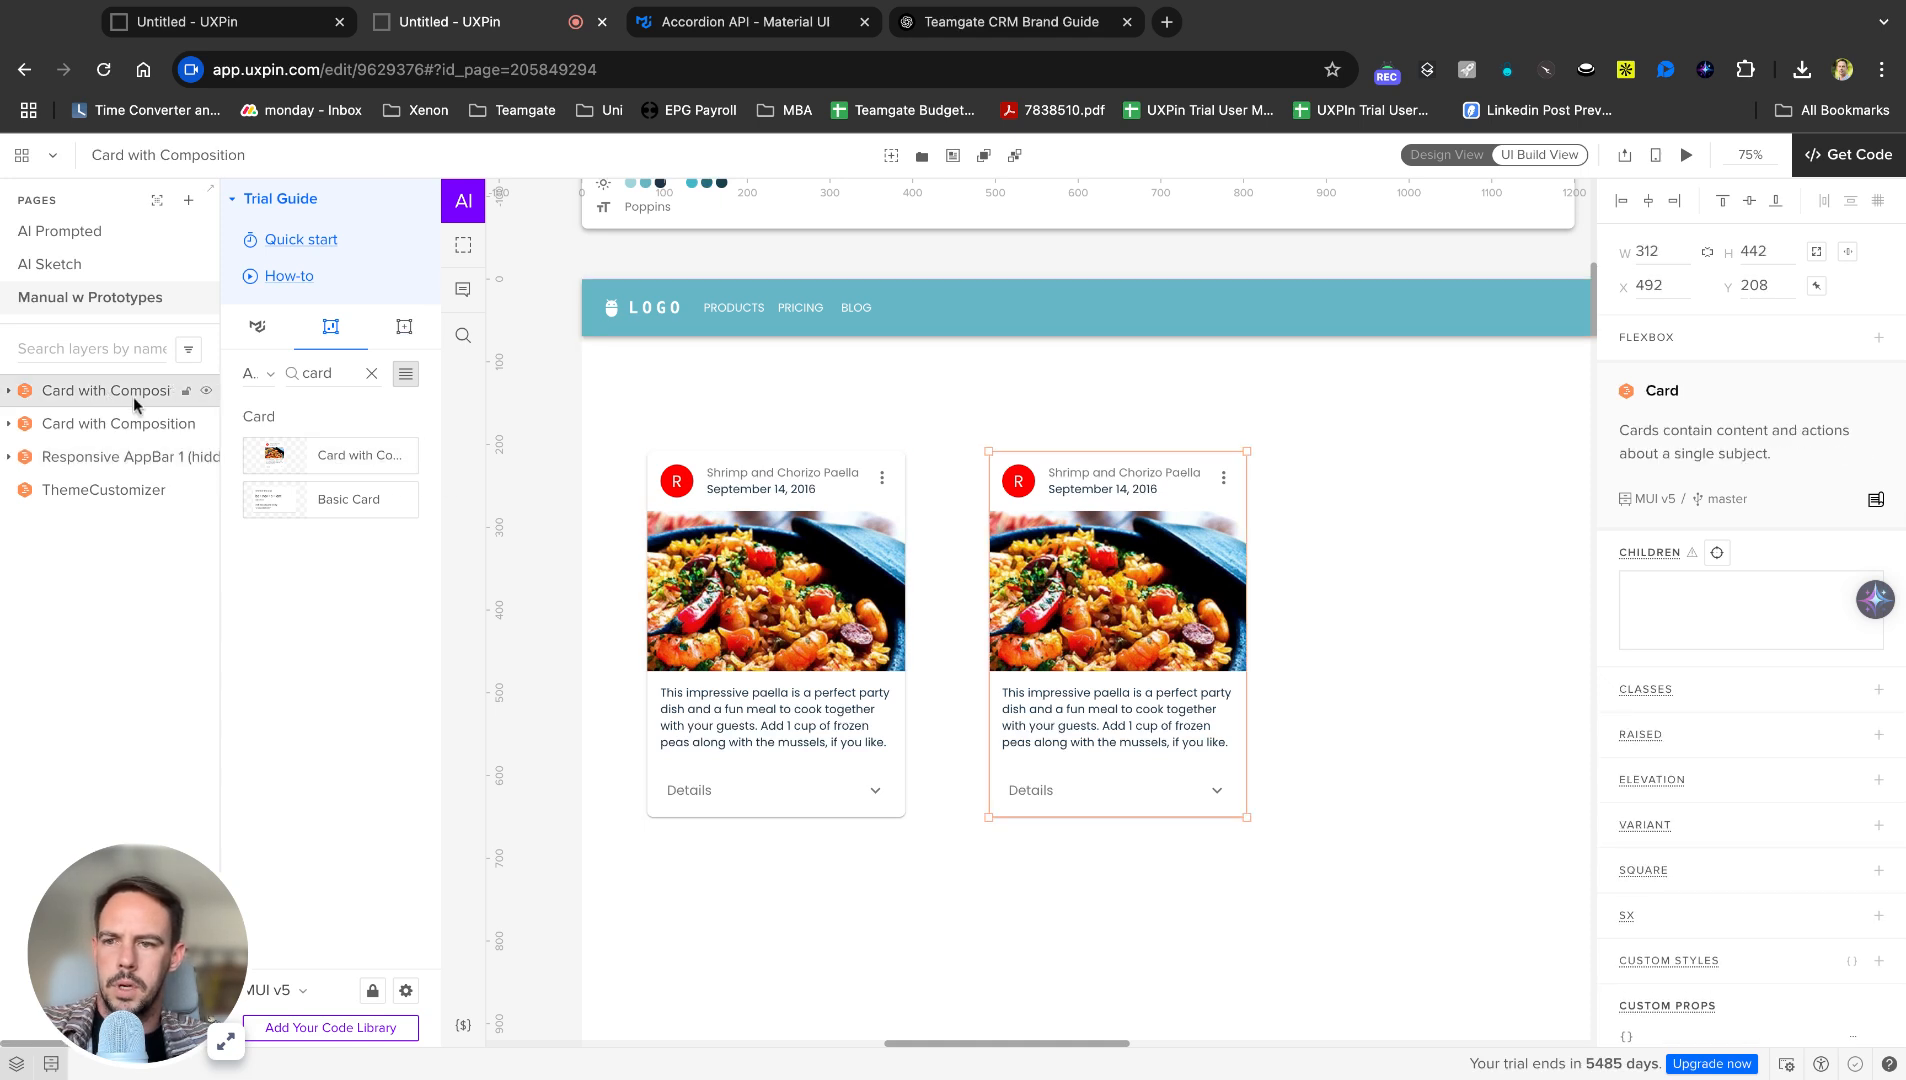
pyautogui.click(325, 477)
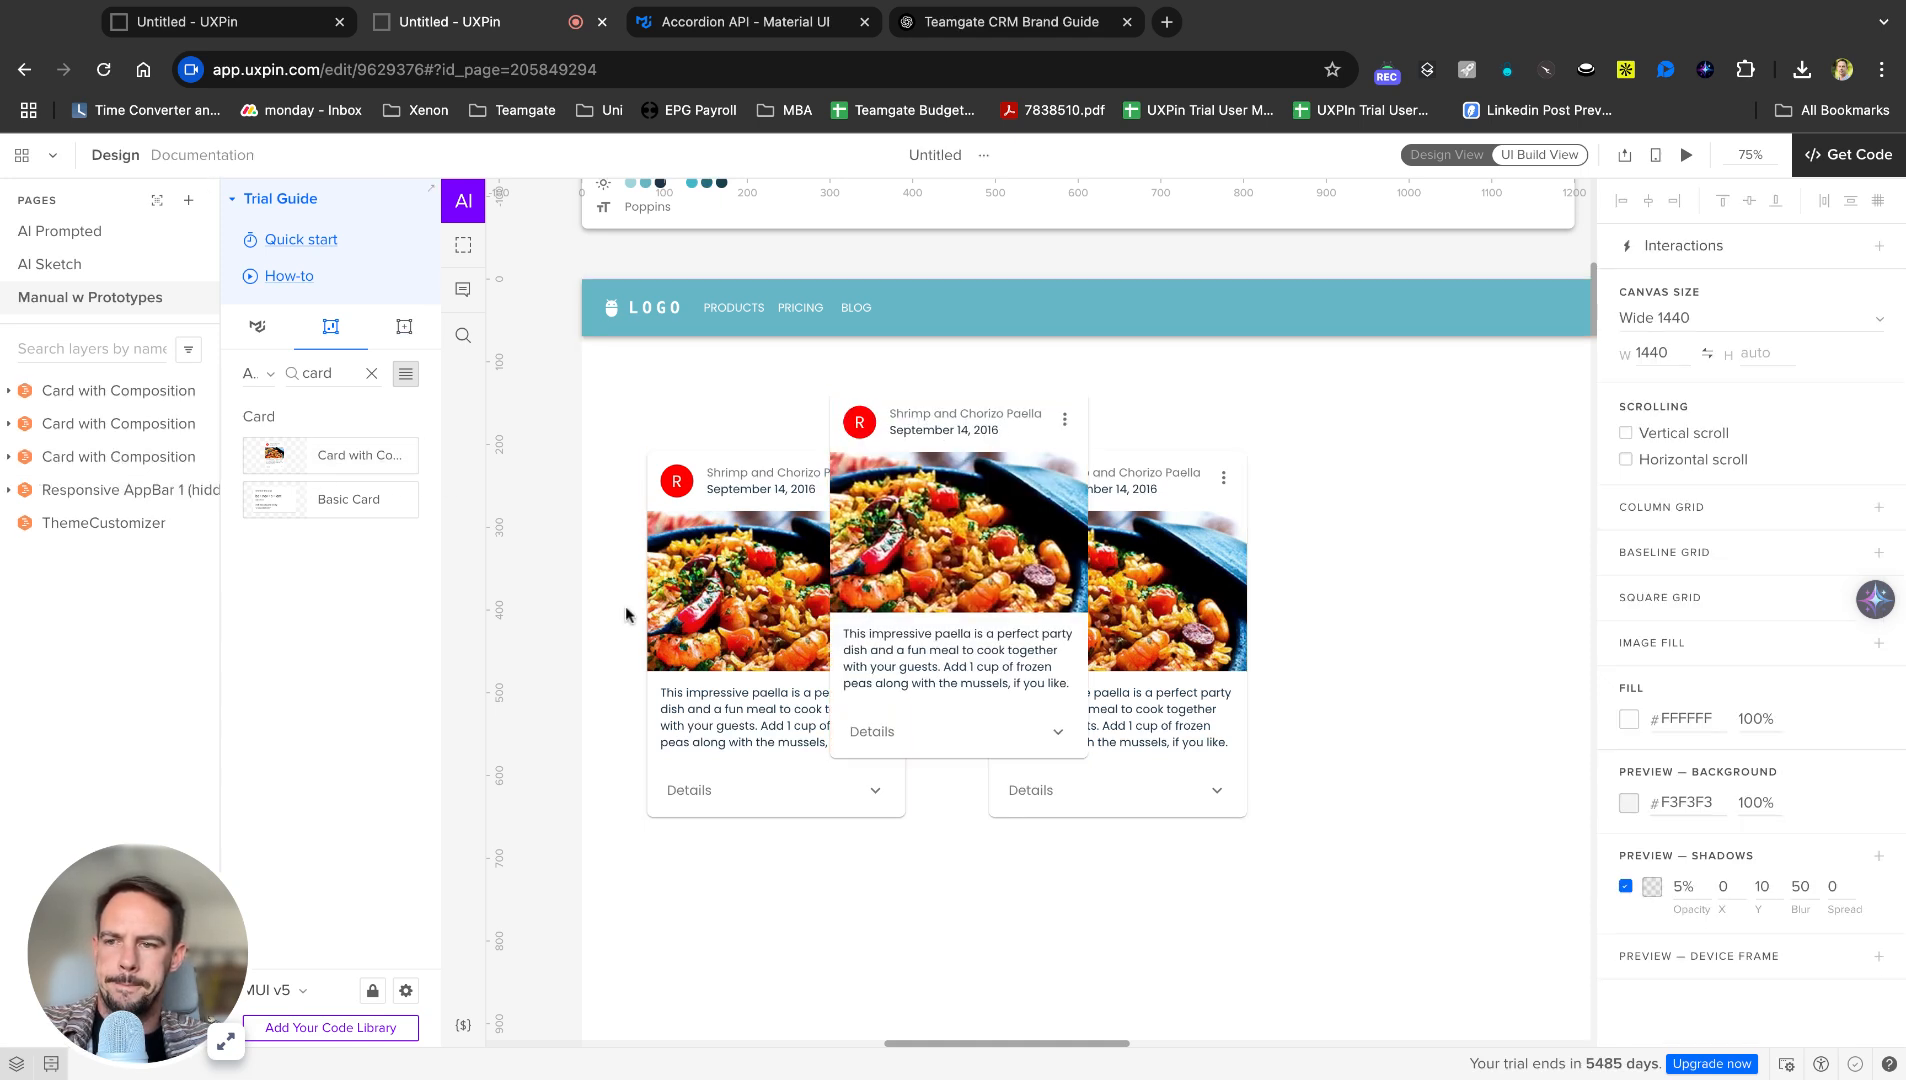
pyautogui.moveTo(972, 636); pyautogui.dragTo(1473, 706)
pyautogui.hscroll(2, 1472, 702)
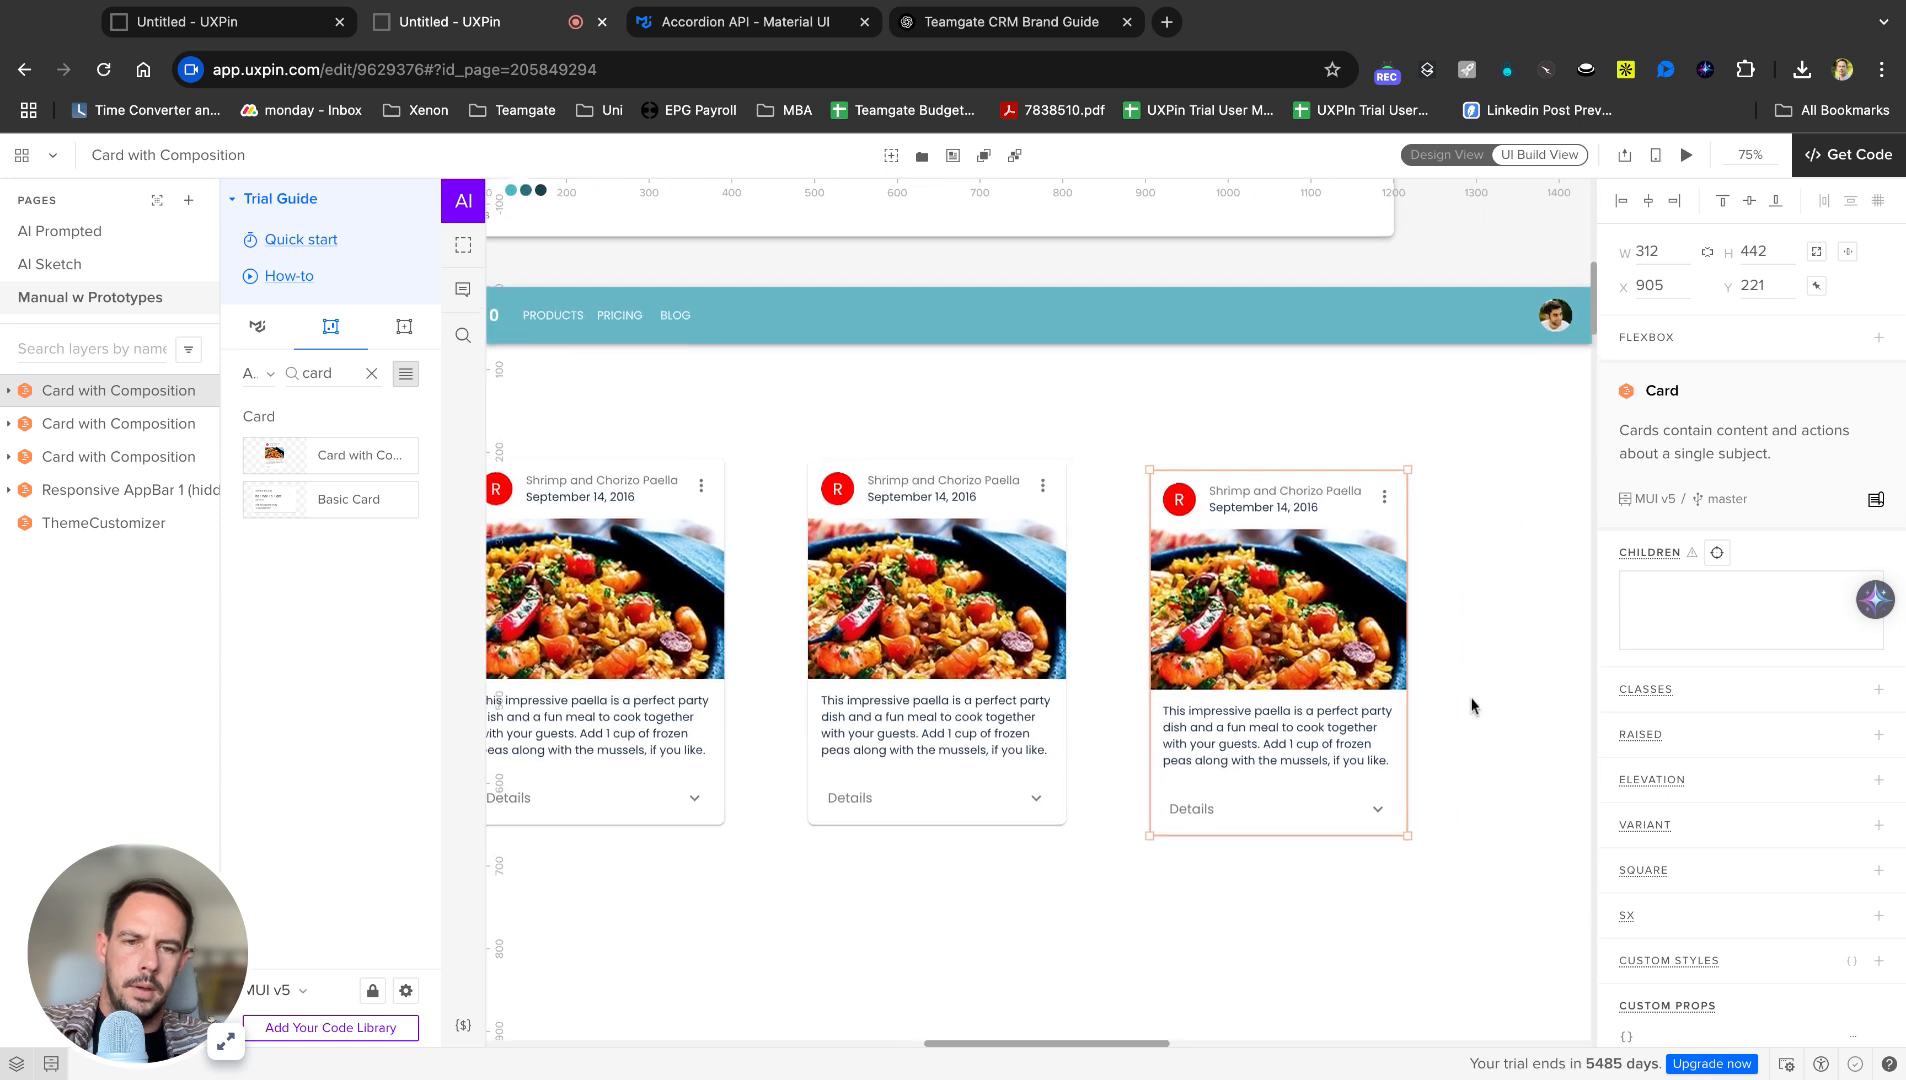
pyautogui.click(1468, 554)
pyautogui.moveTo(1468, 548); pyautogui.dragTo(571, 645)
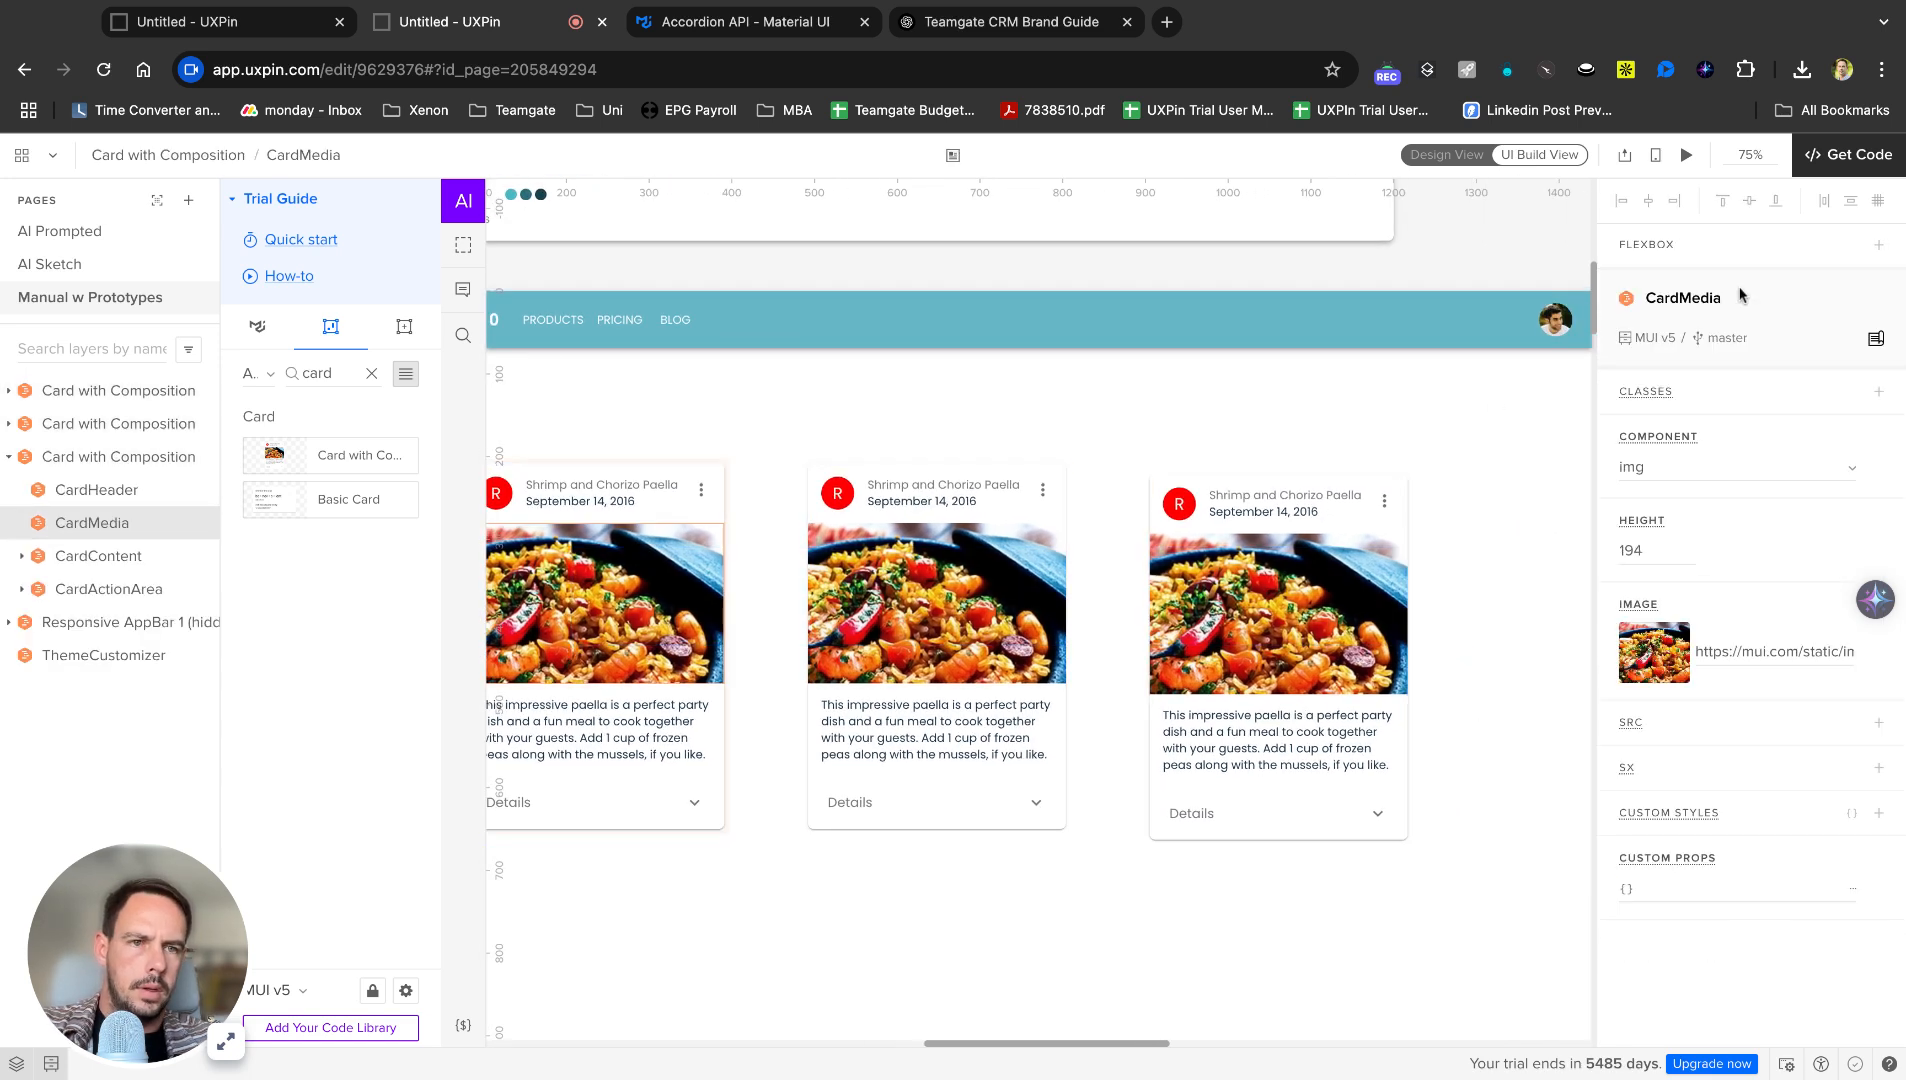
pyautogui.click(1468, 614)
pyautogui.click(1336, 618)
pyautogui.keyDown('super'); pyautogui.click(1017, 609); pyautogui.keyUp('super')
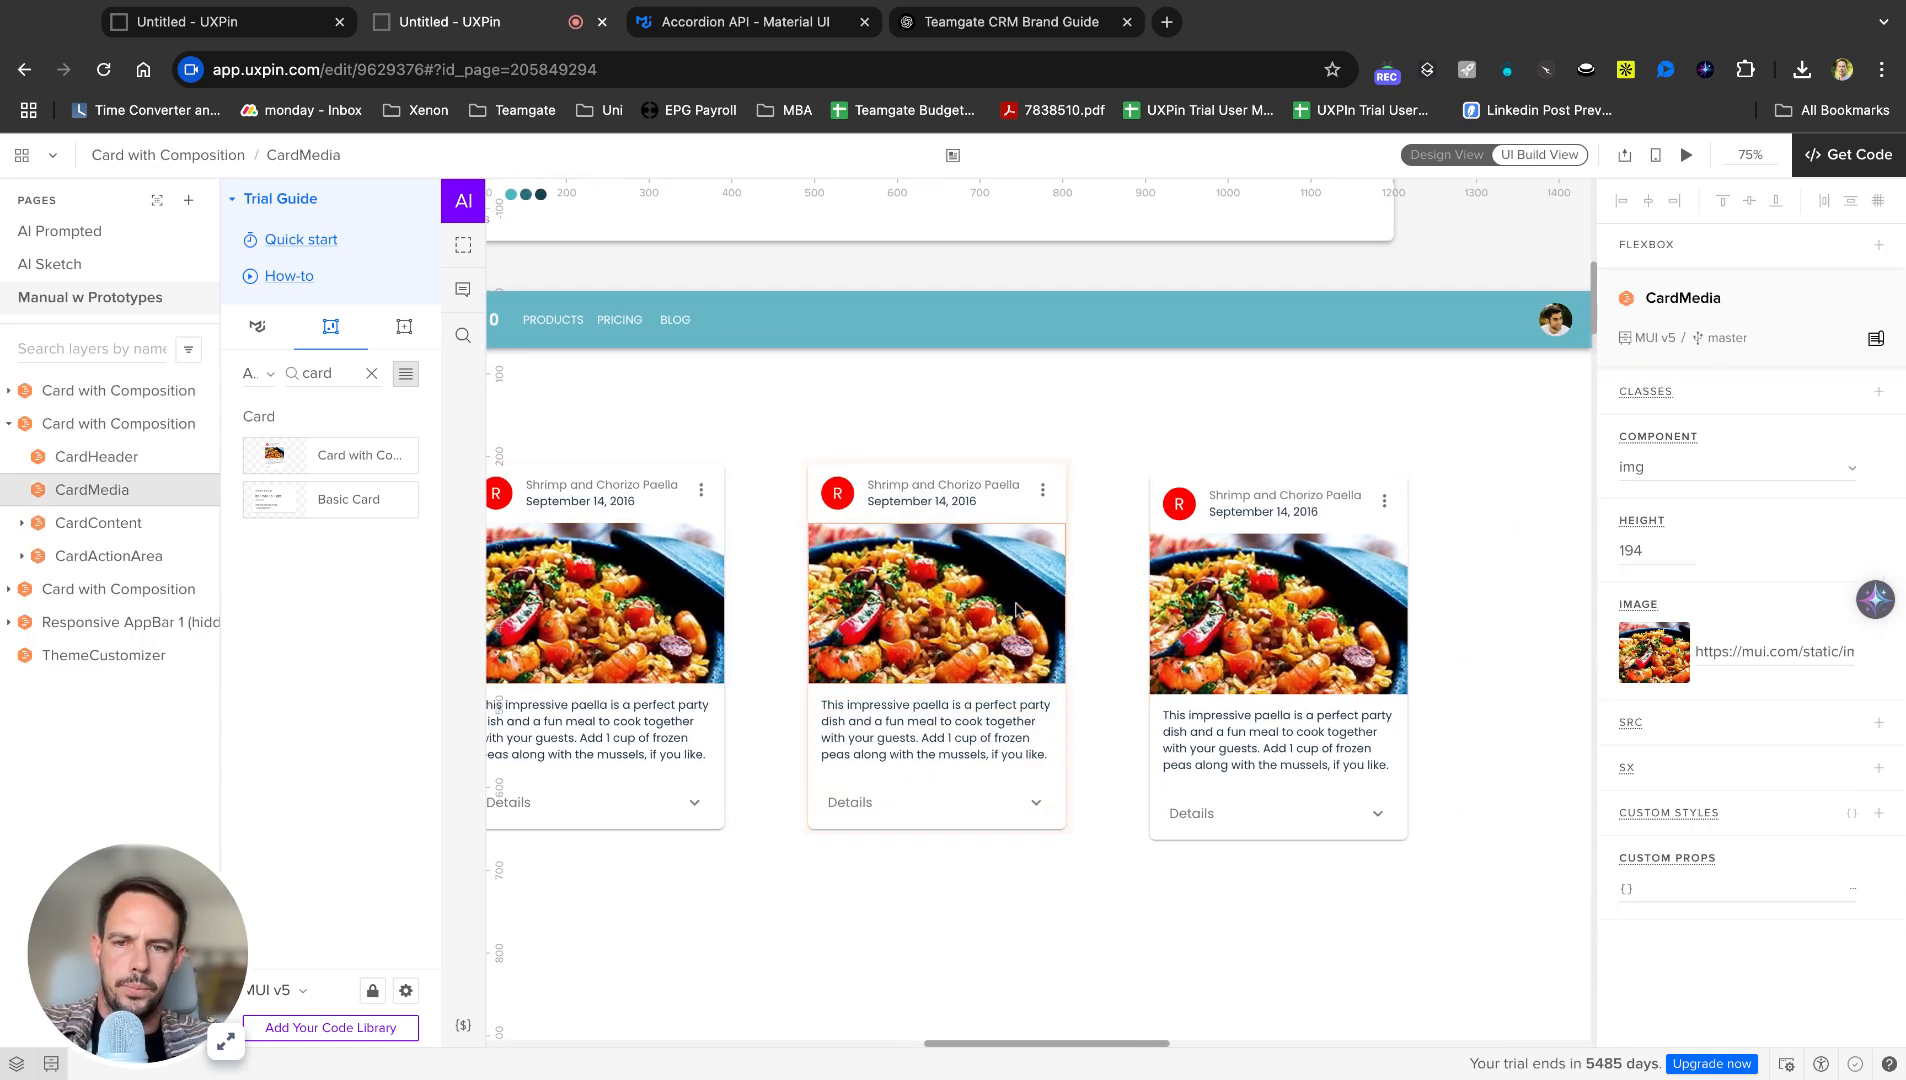
pyautogui.keyDown('super'); pyautogui.click(697, 604); pyautogui.keyUp('super')
pyautogui.click(835, 430)
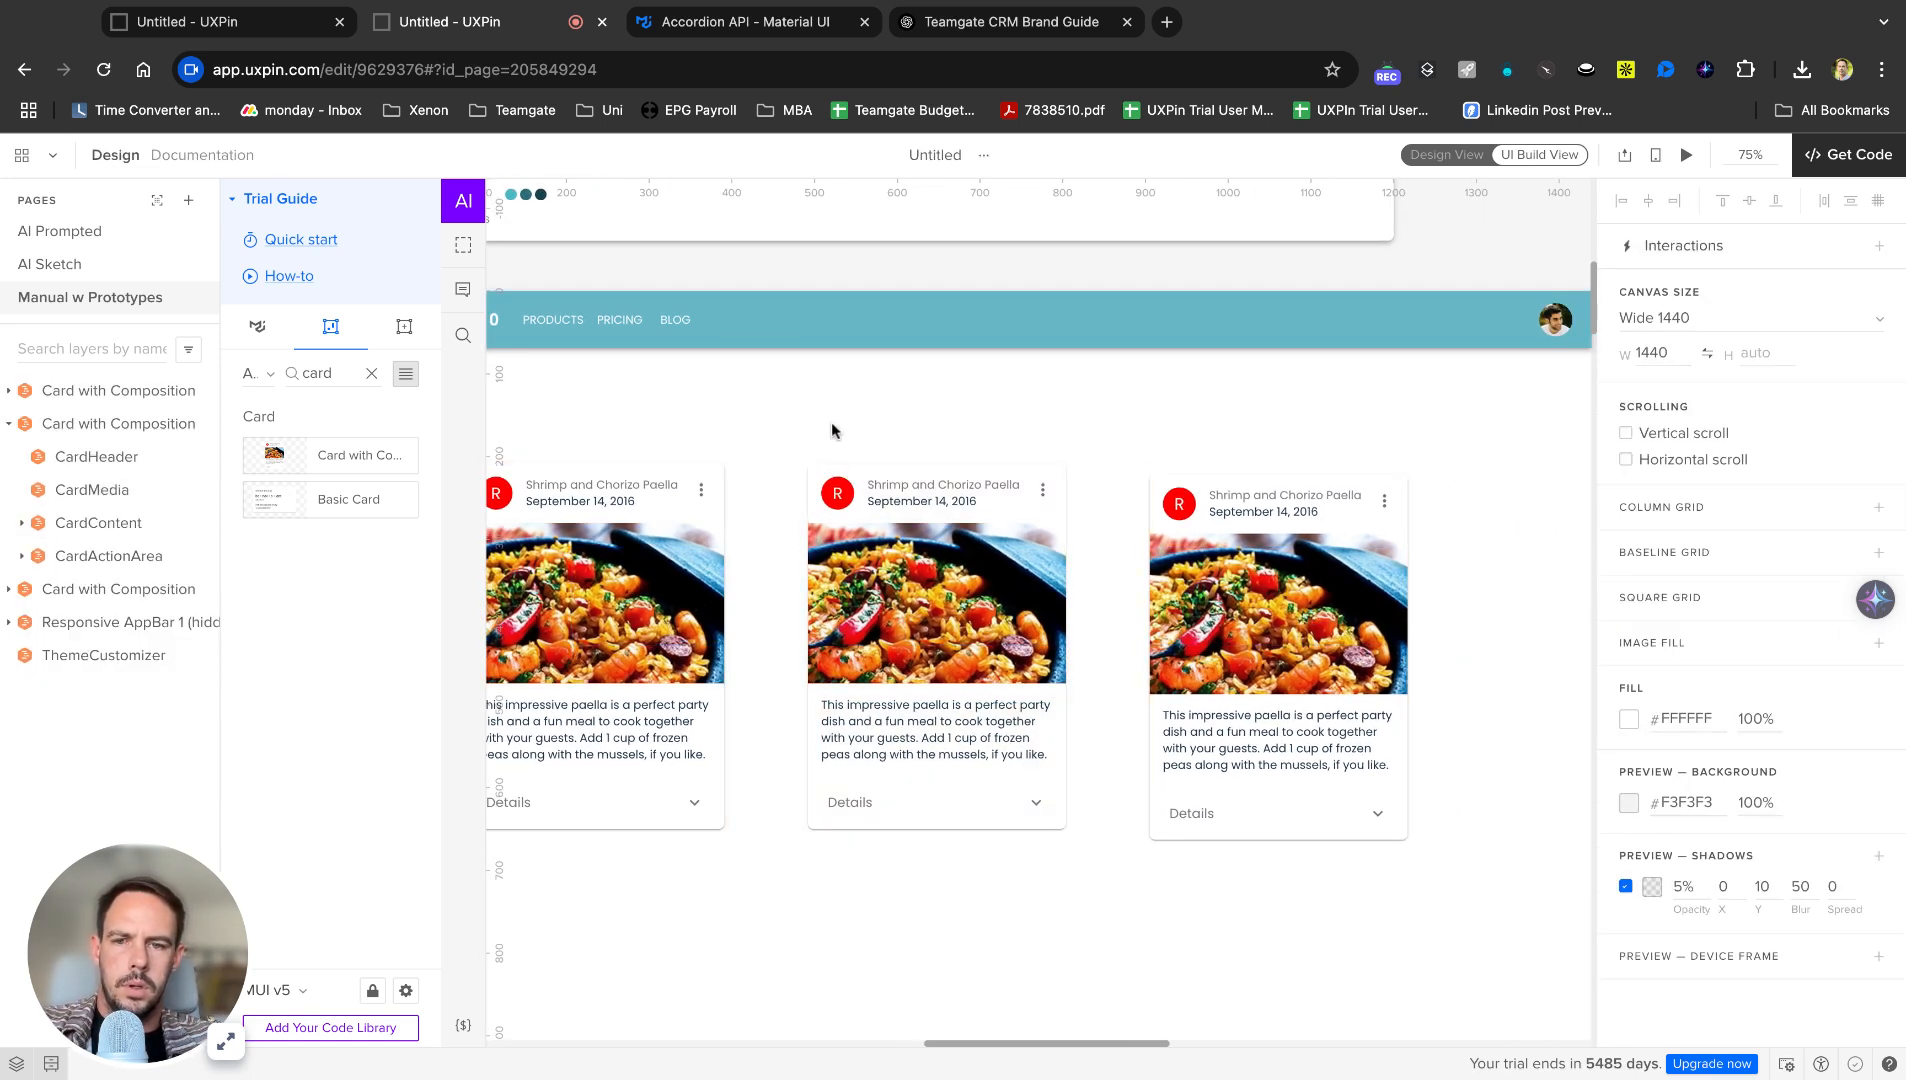
# Select all three cards, trying different alignments and distributions, and arrange them in one center-aligned, vertically distributed column.
pyautogui.moveTo(1447, 503); pyautogui.dragTo(490, 505)
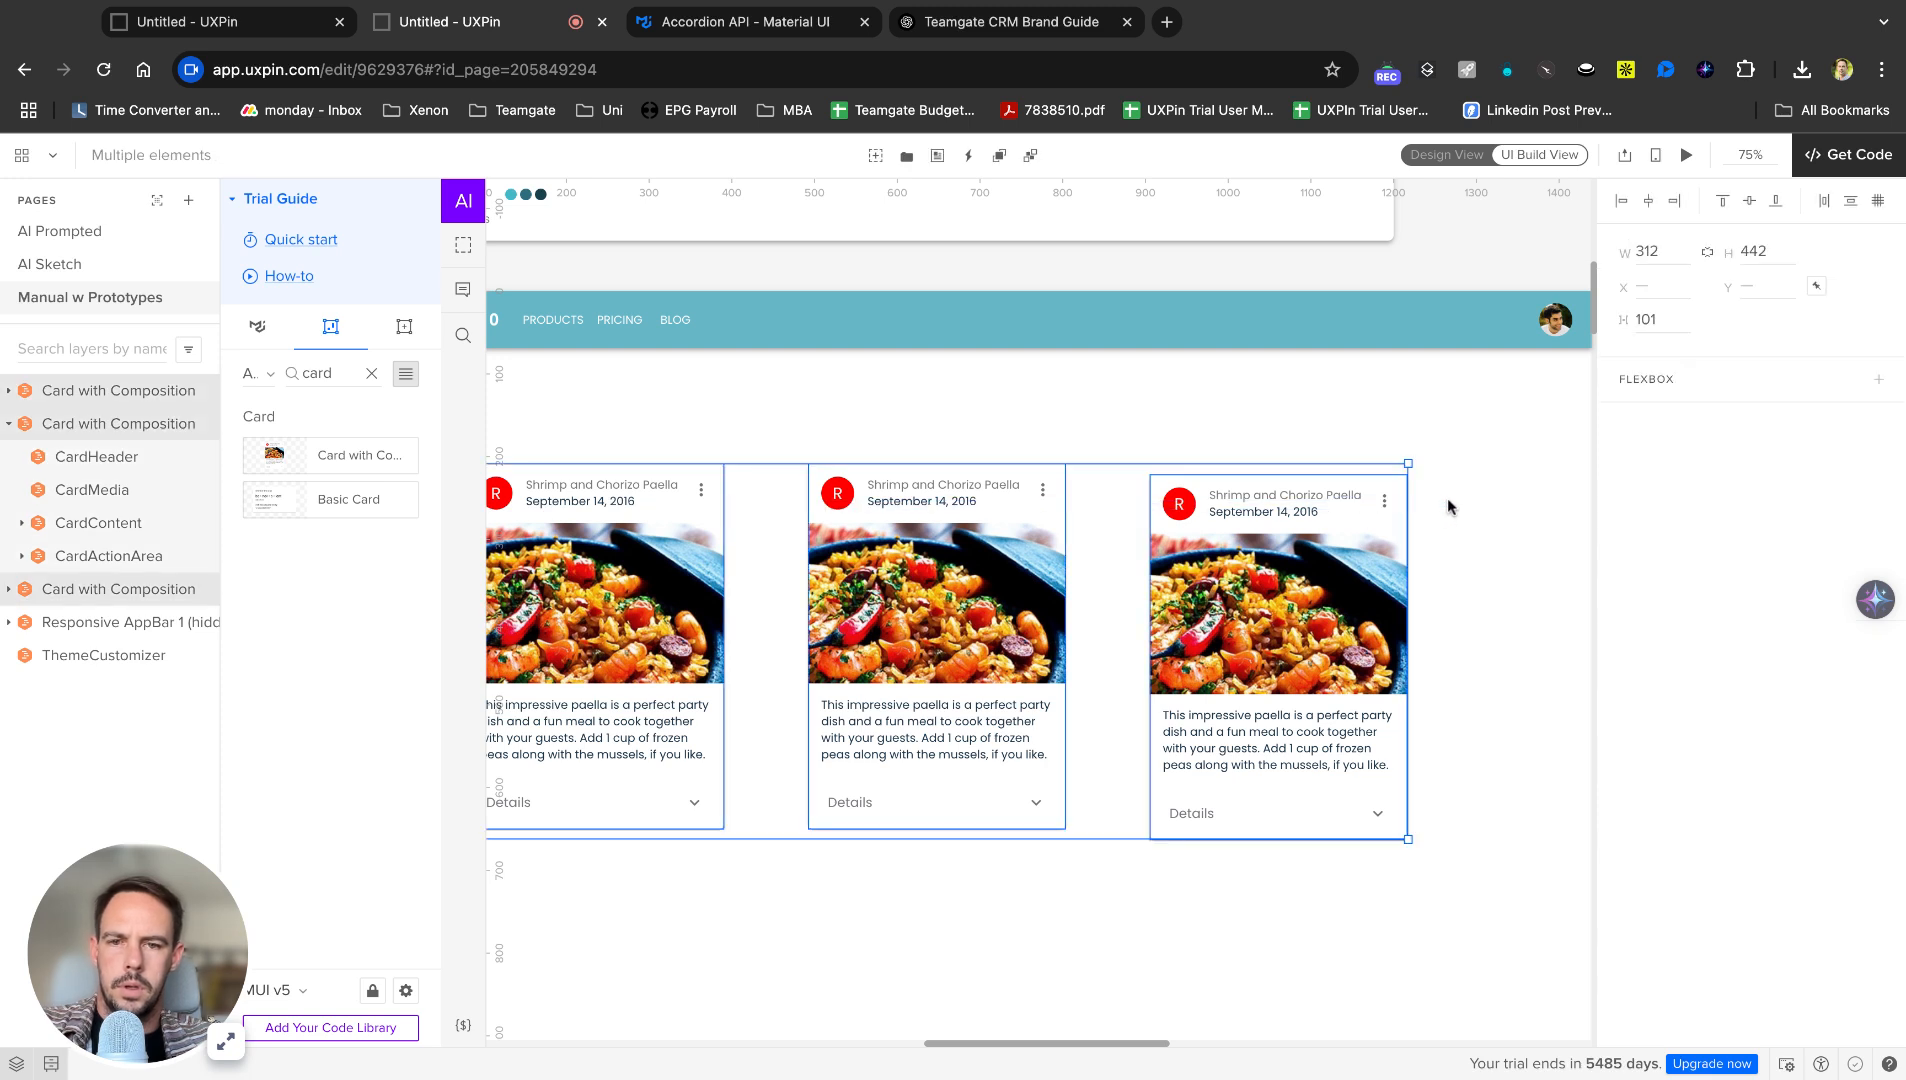
pyautogui.click(1648, 200)
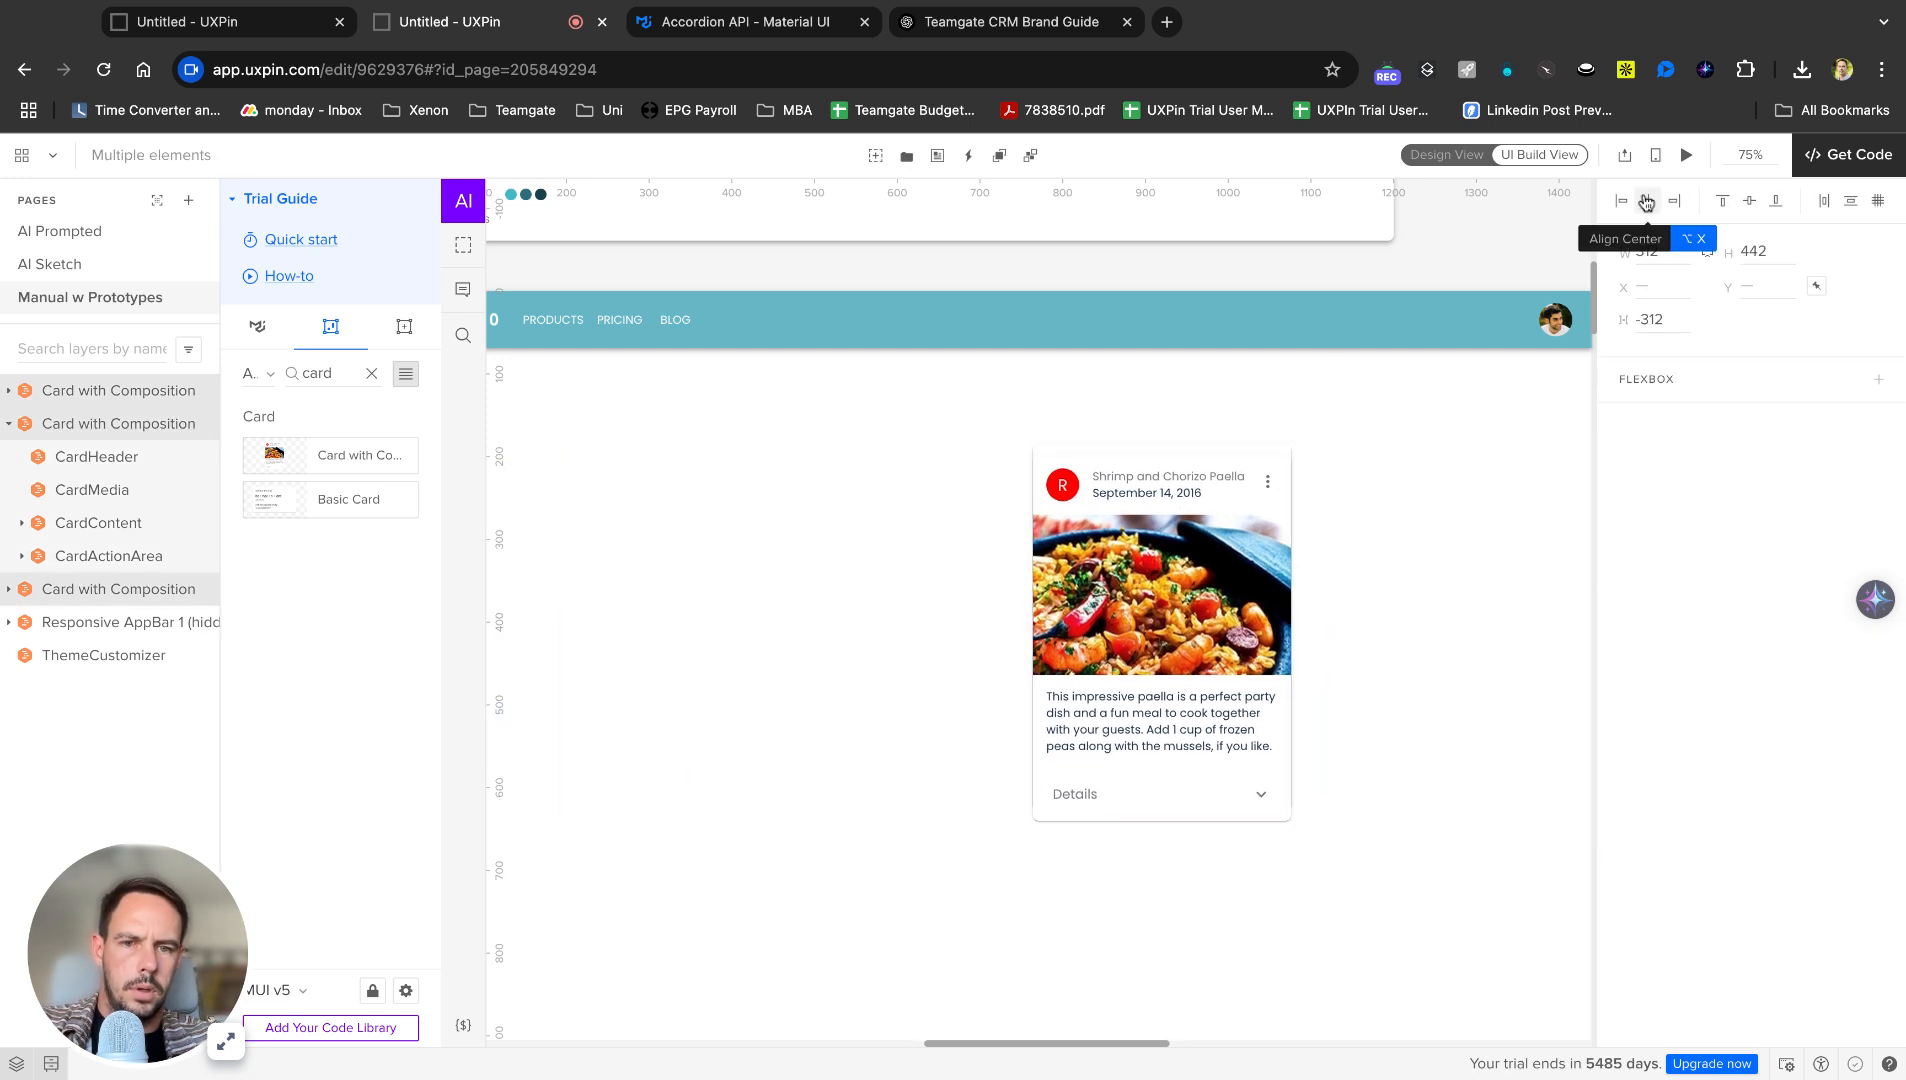
pyautogui.click(1850, 202)
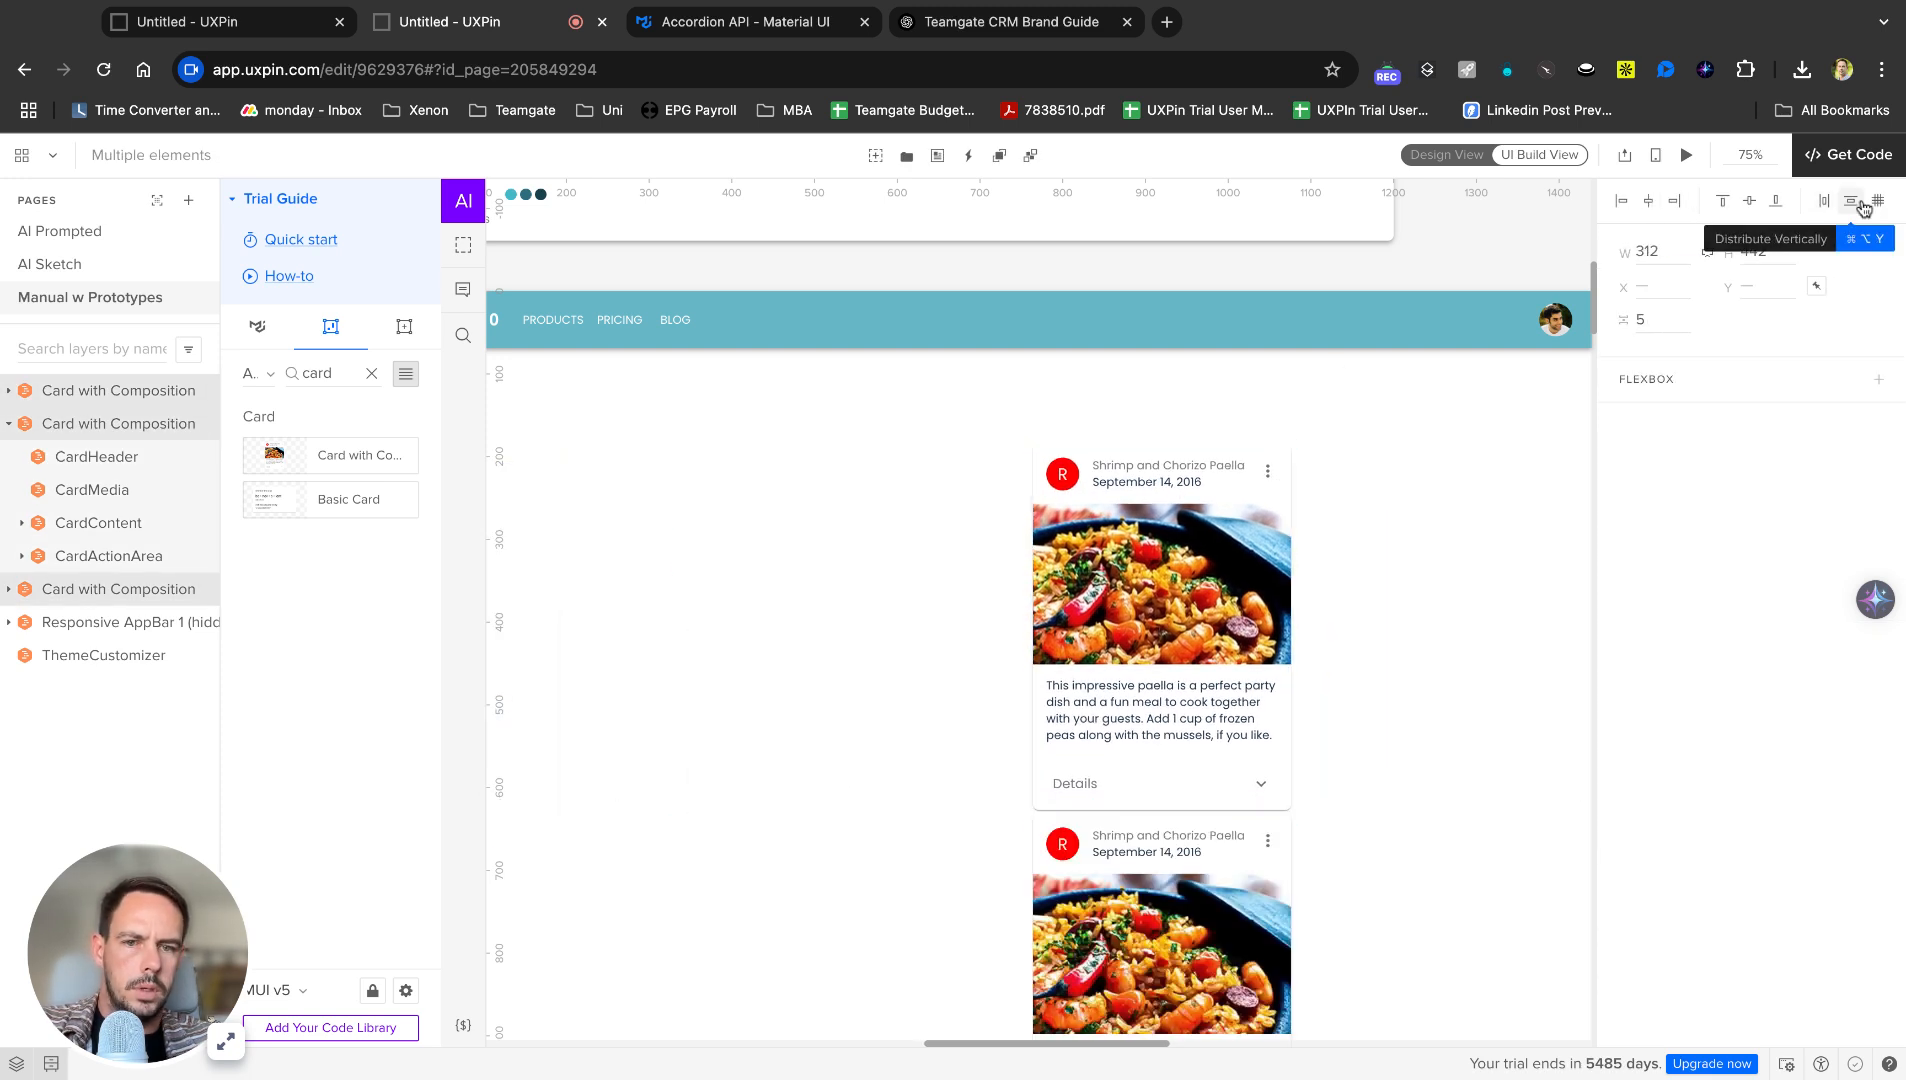
pyautogui.click(1823, 201)
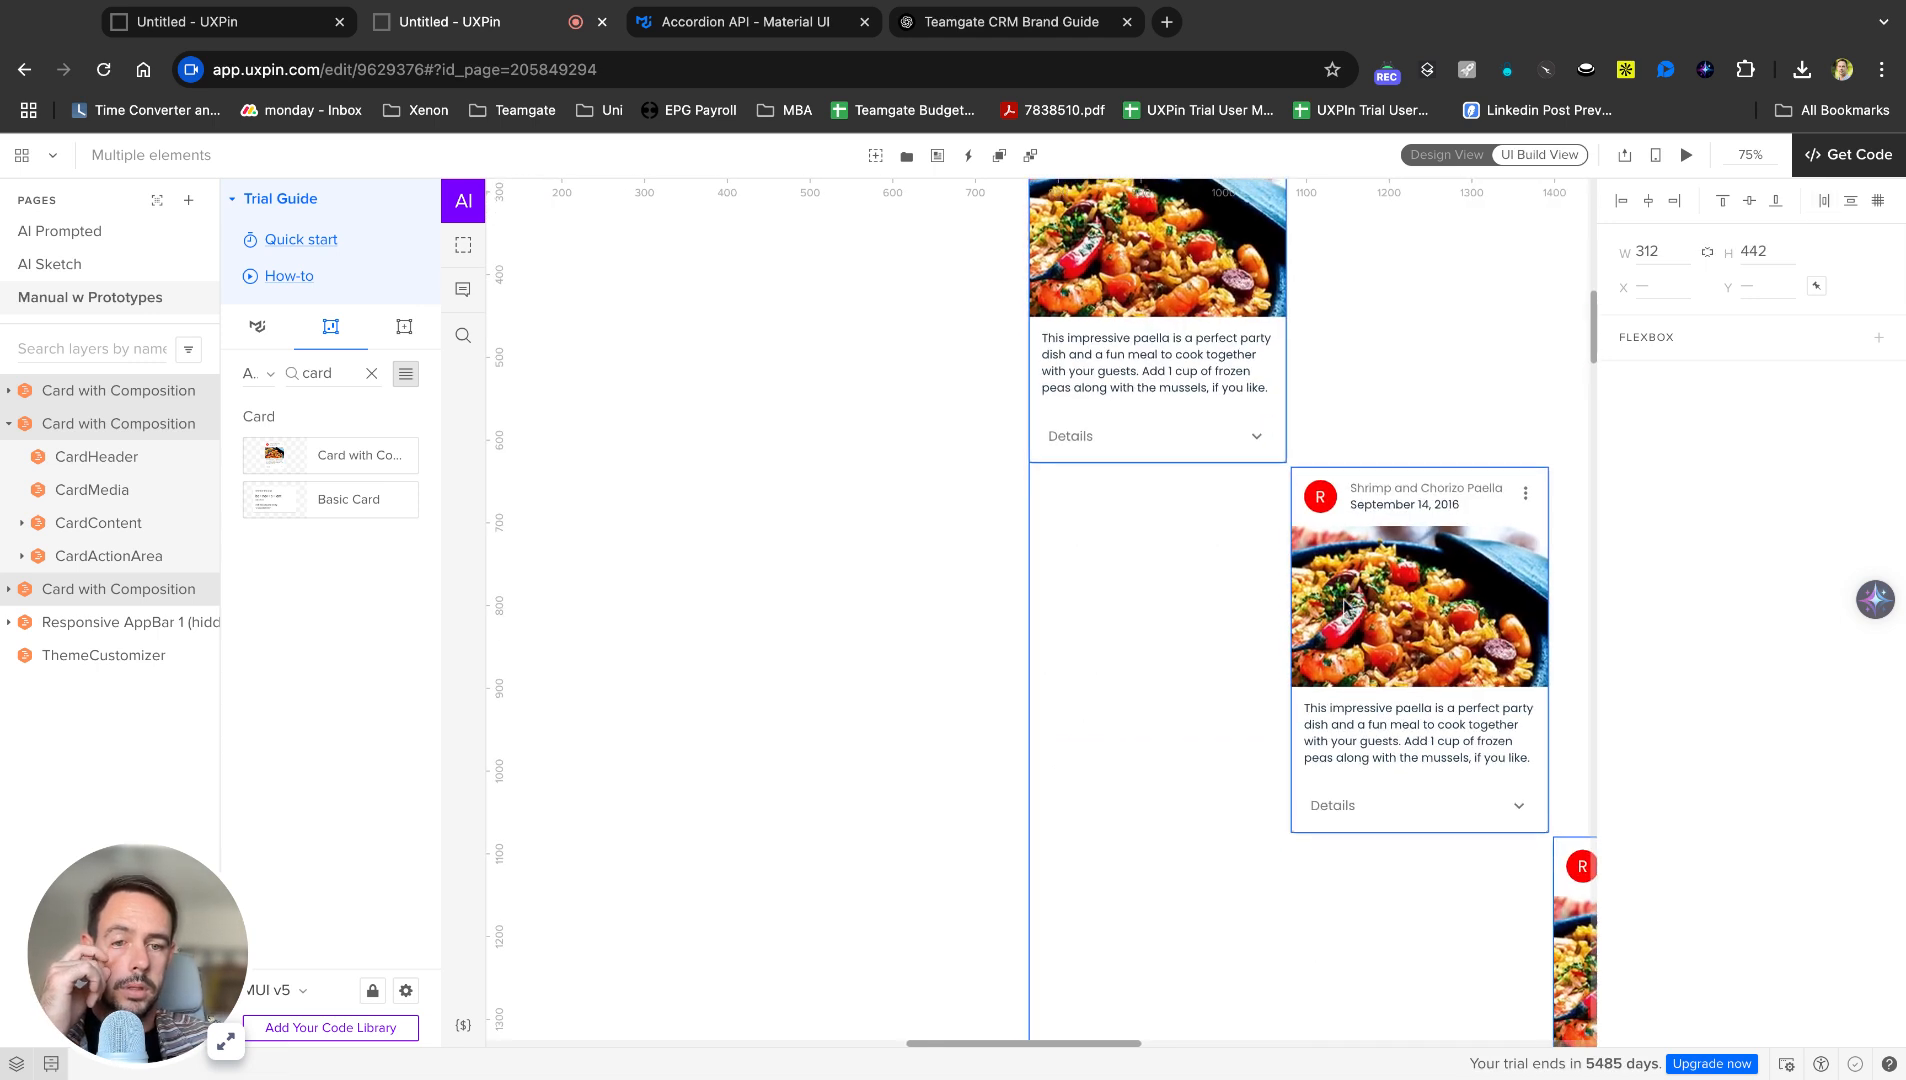
pyautogui.click(1650, 201)
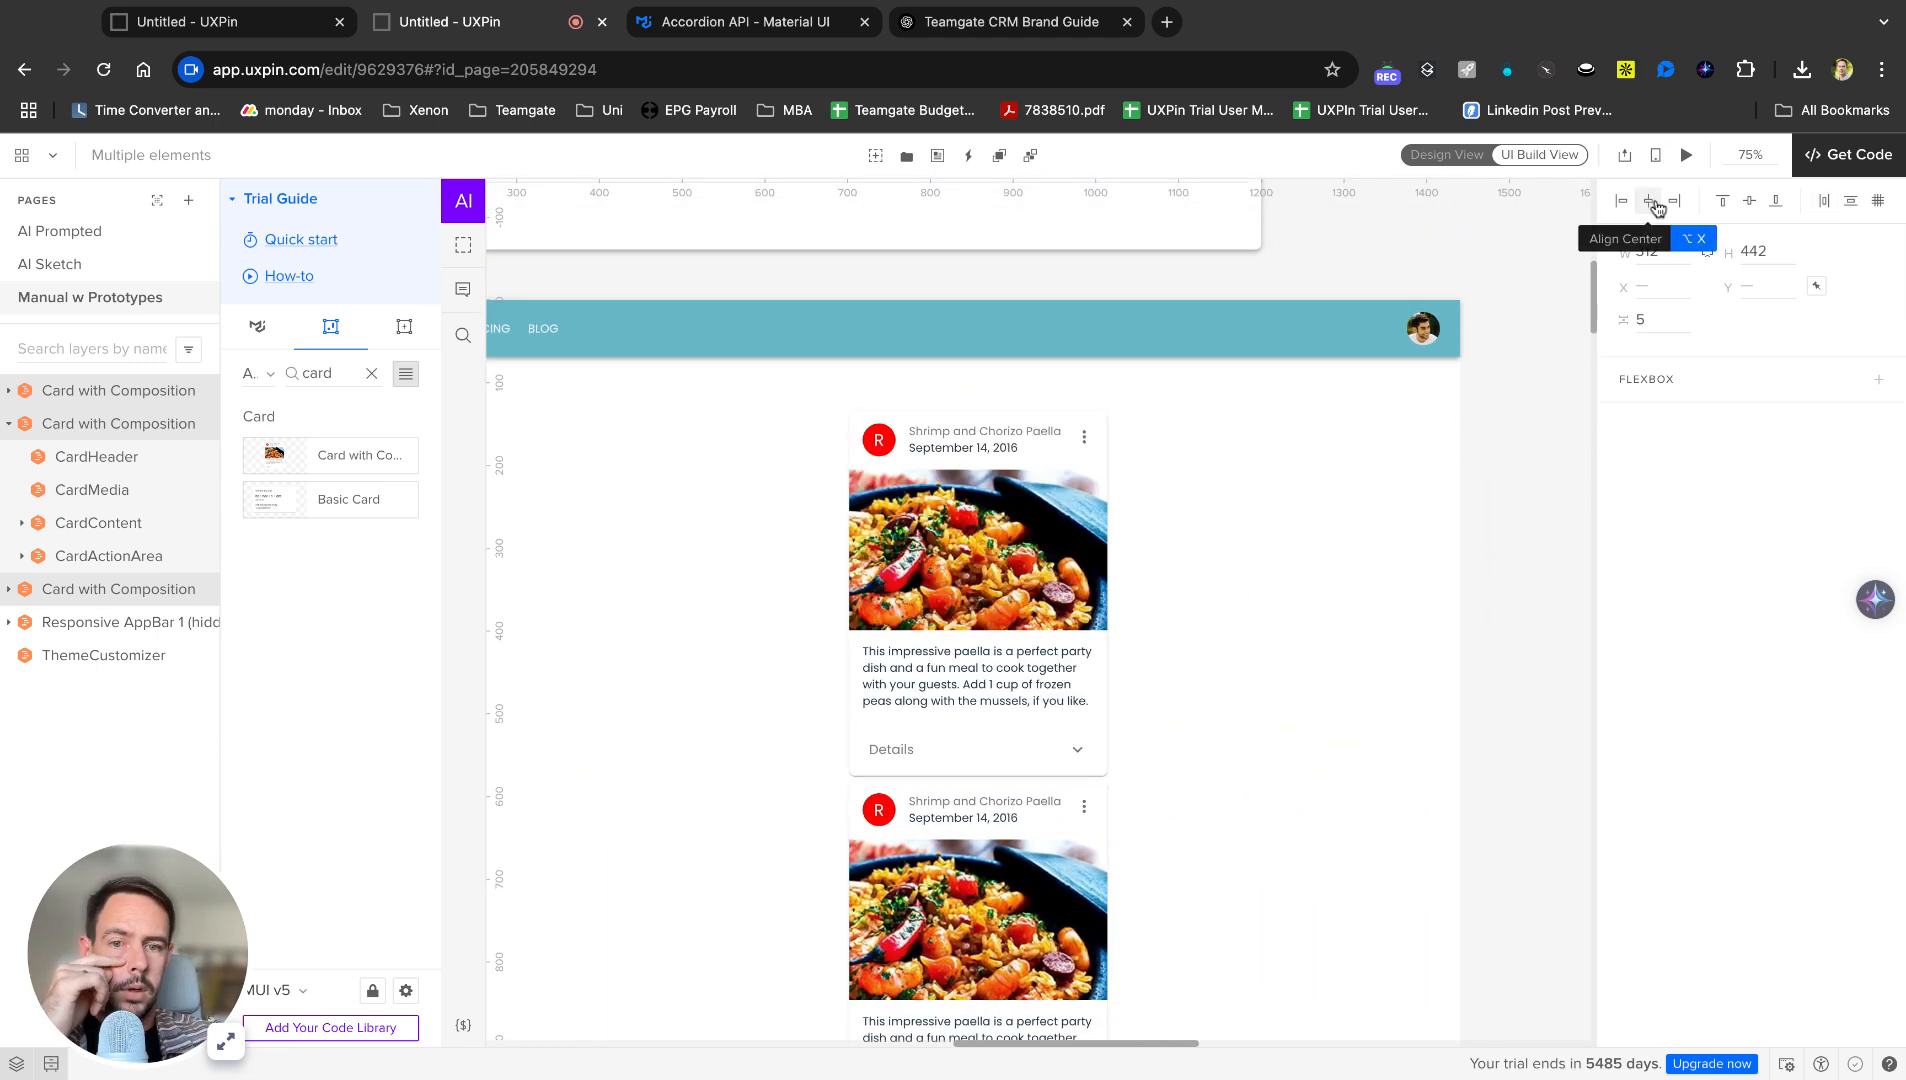
pyautogui.click(1721, 202)
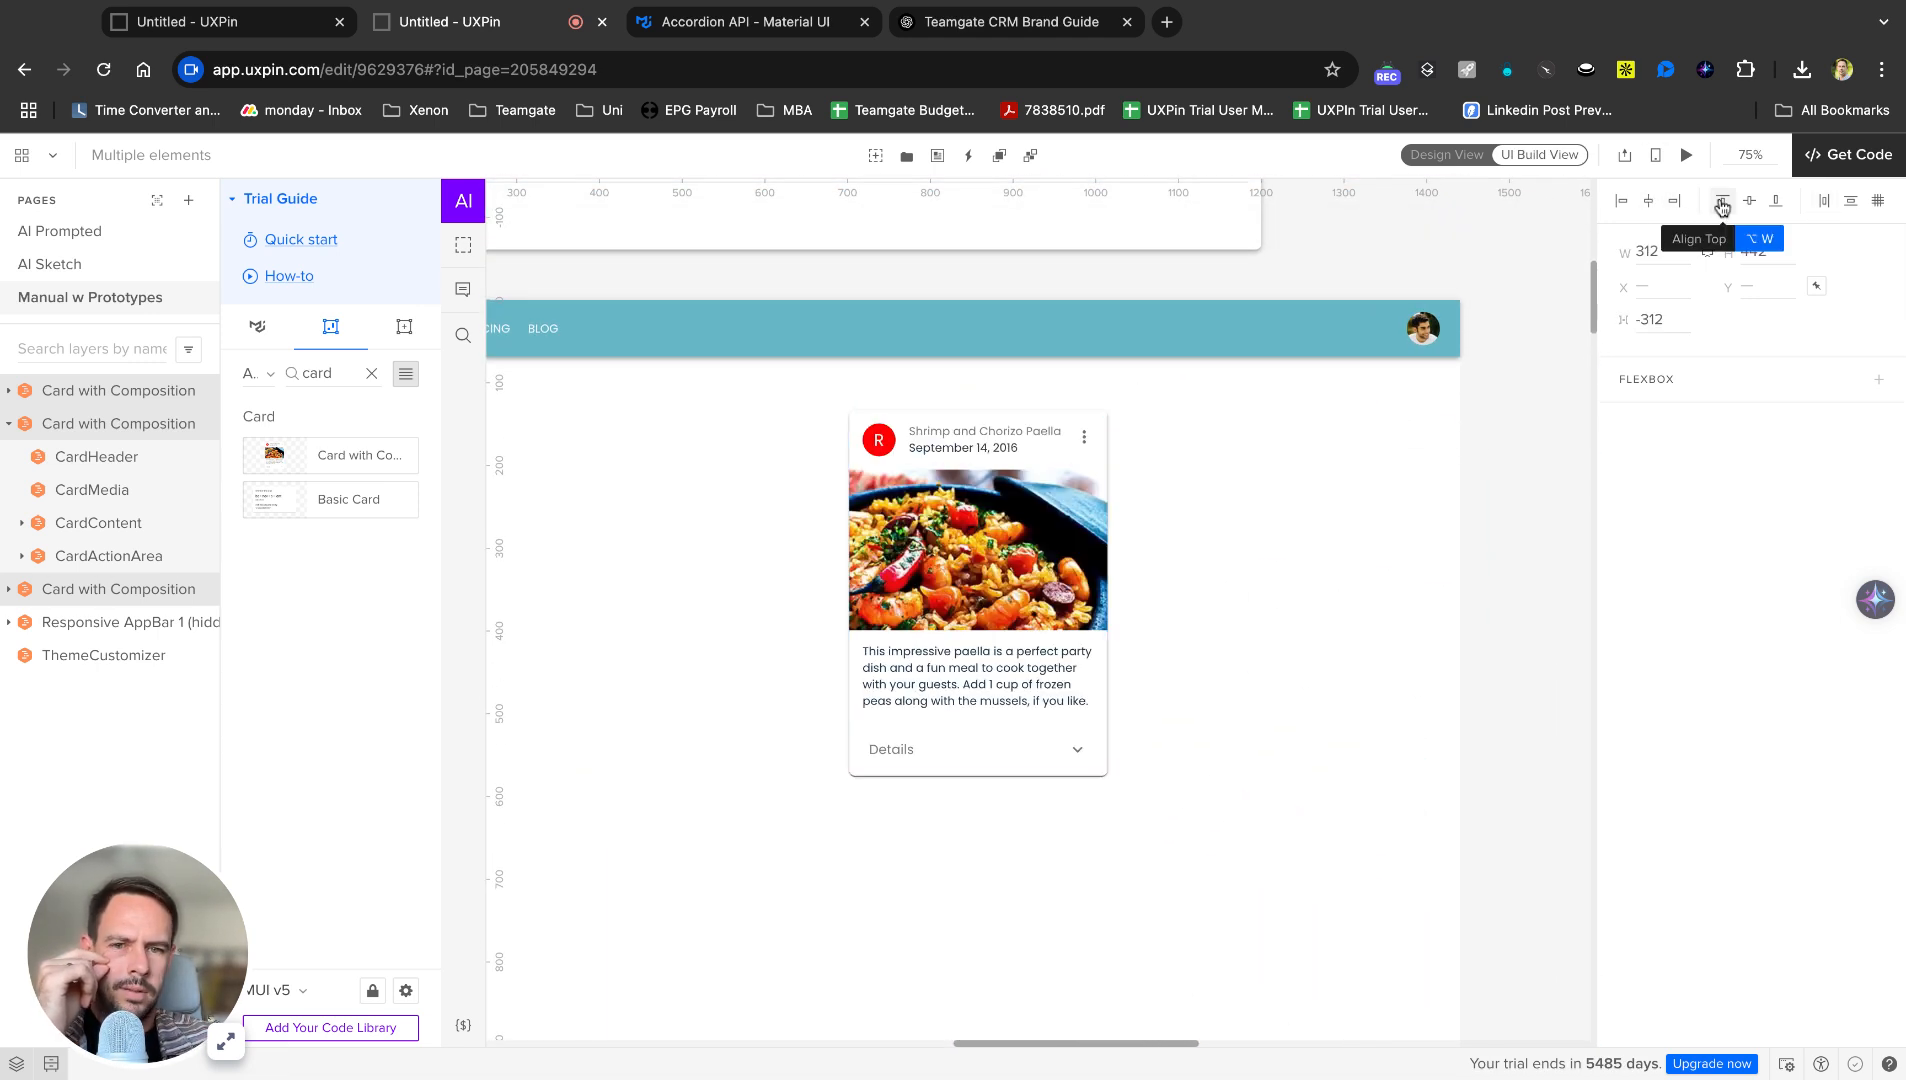
pyautogui.click(1852, 203)
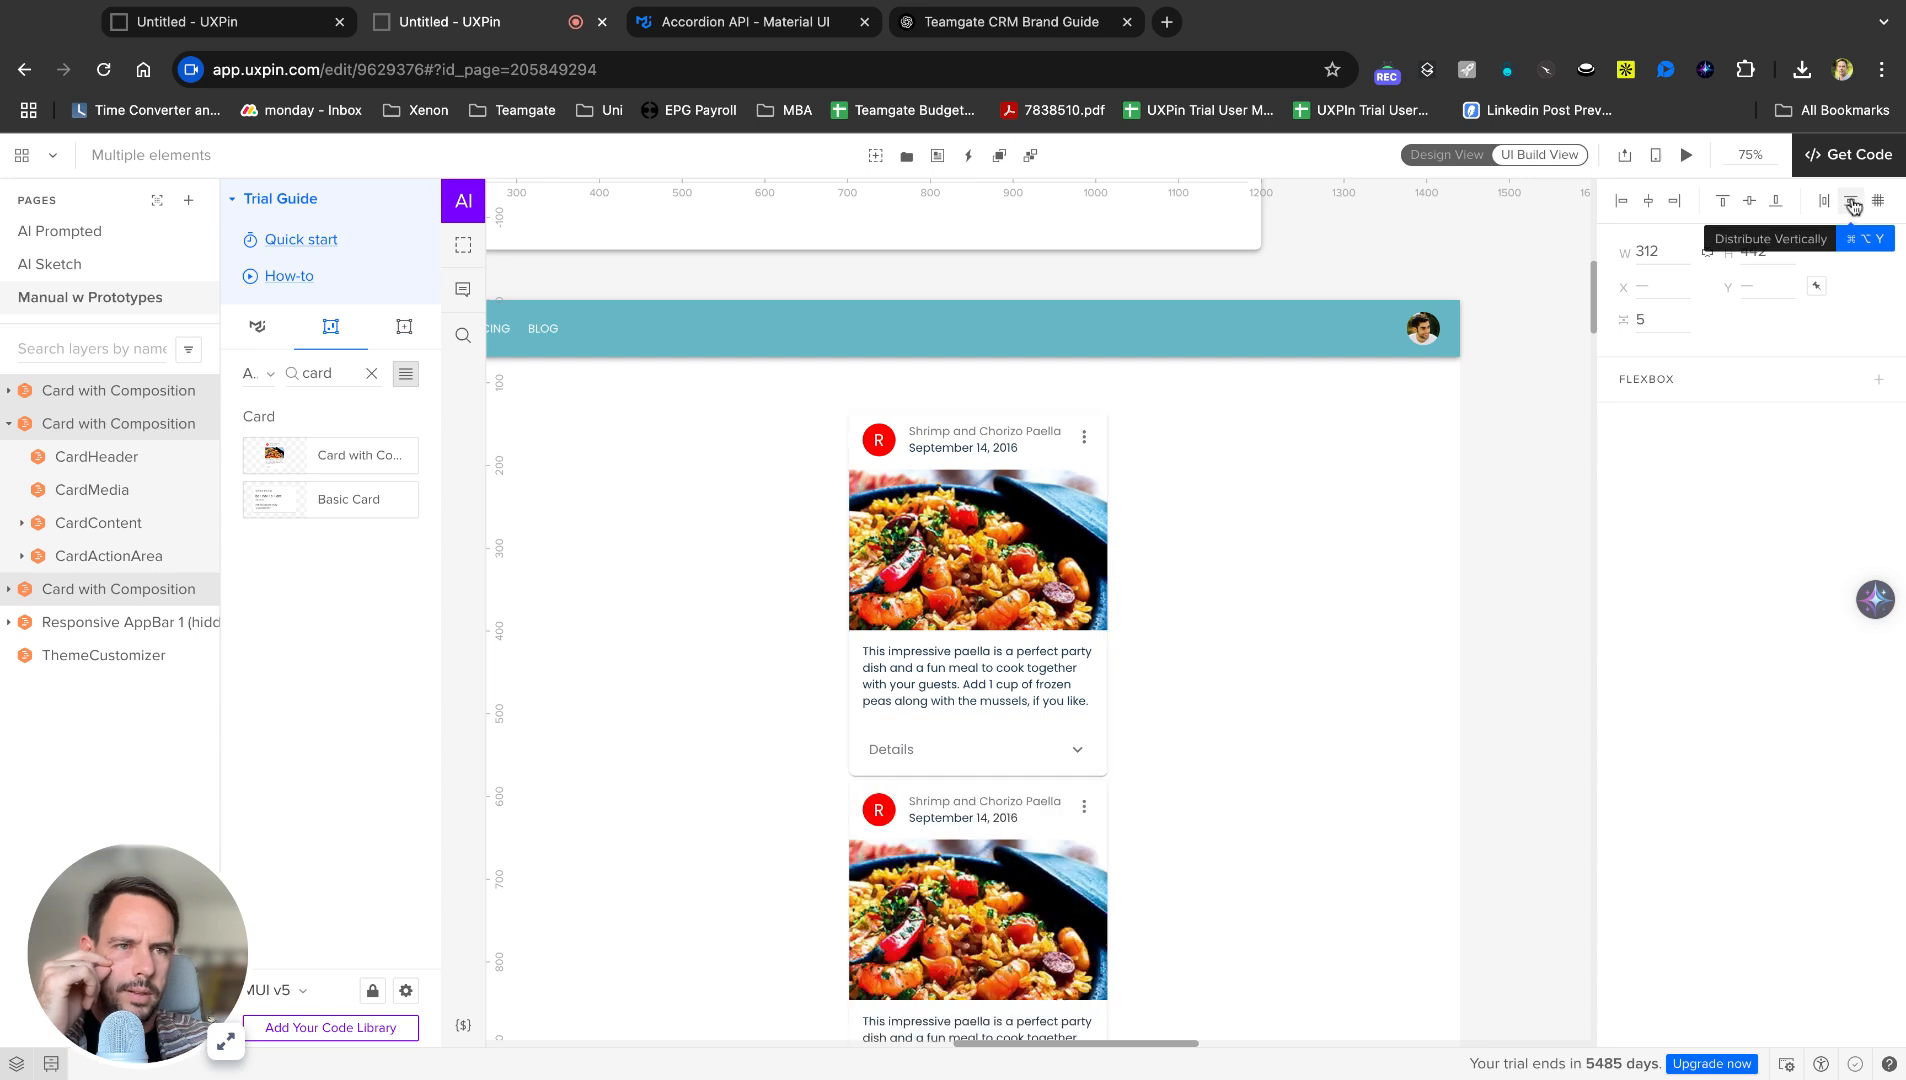
# Try distributing the three selected cards horizontally and aligning them to the right.
pyautogui.click(1830, 203)
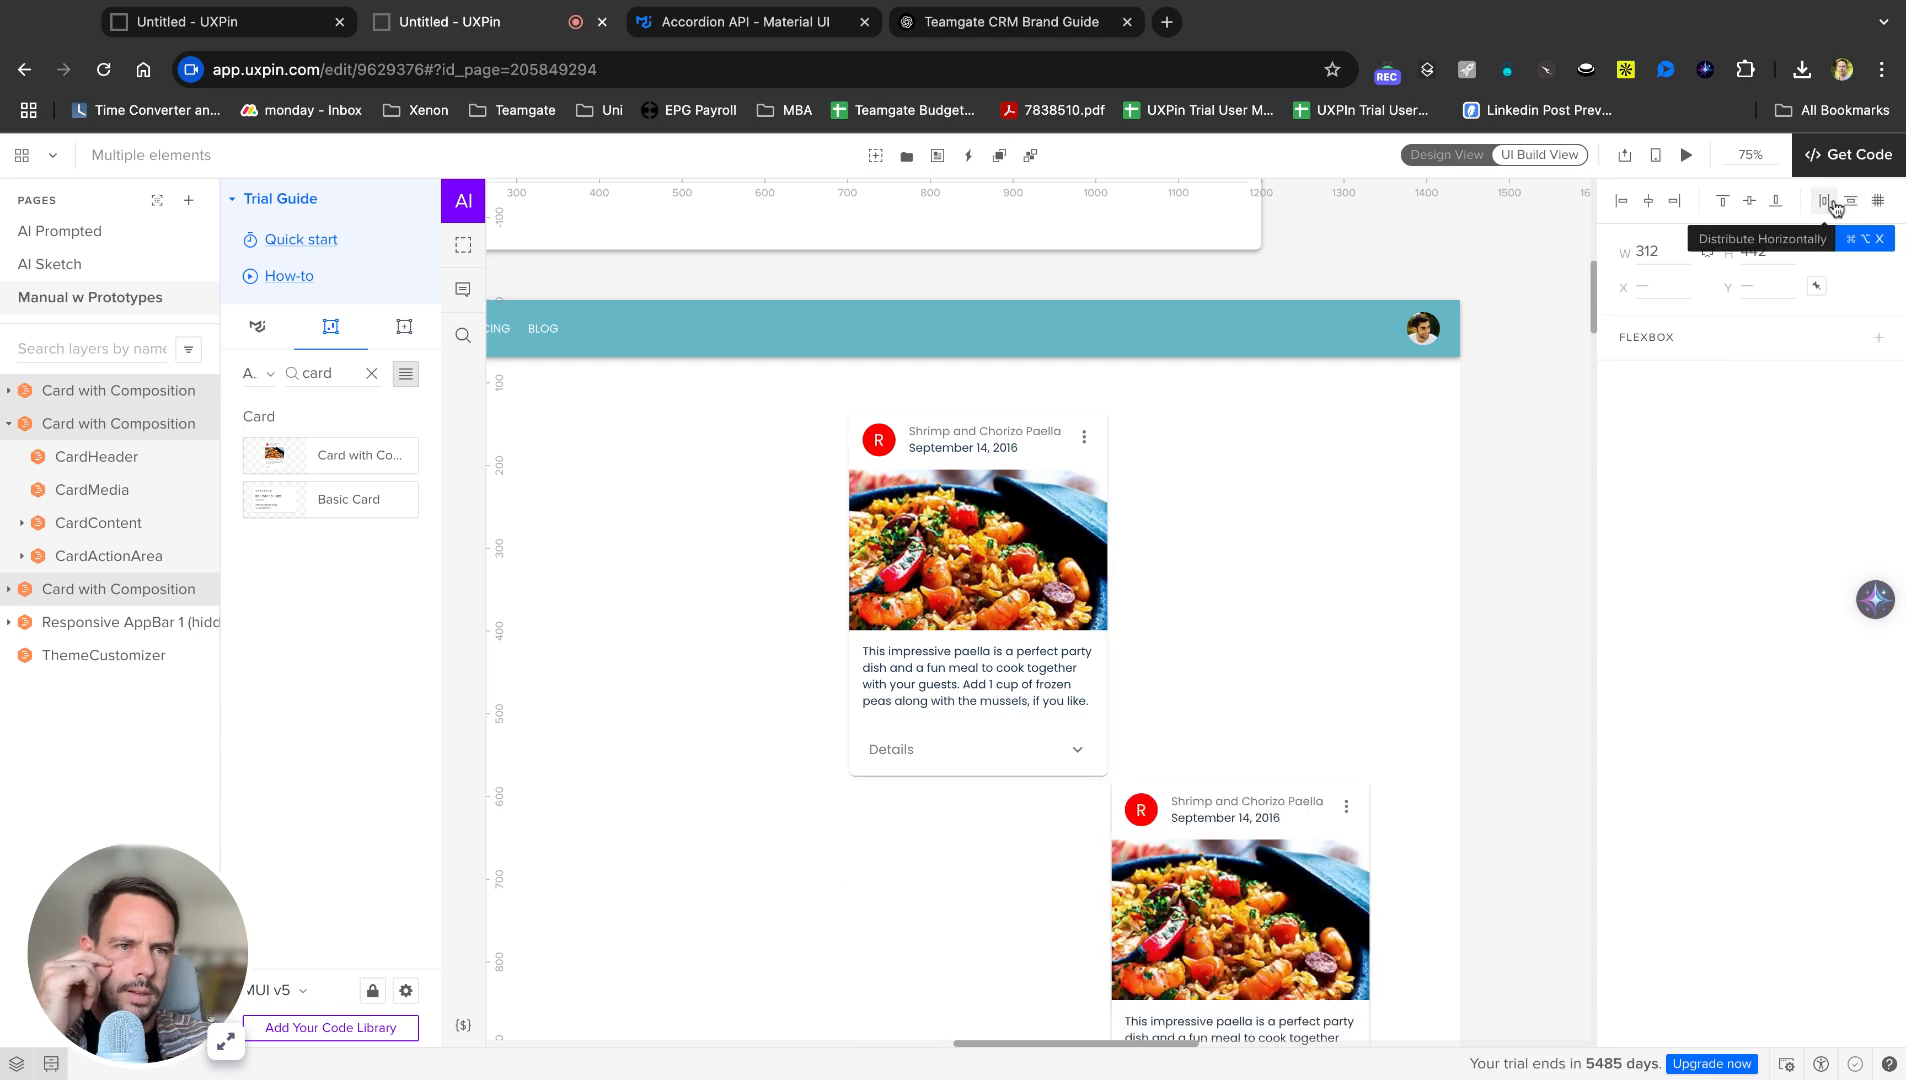
pyautogui.click(1677, 203)
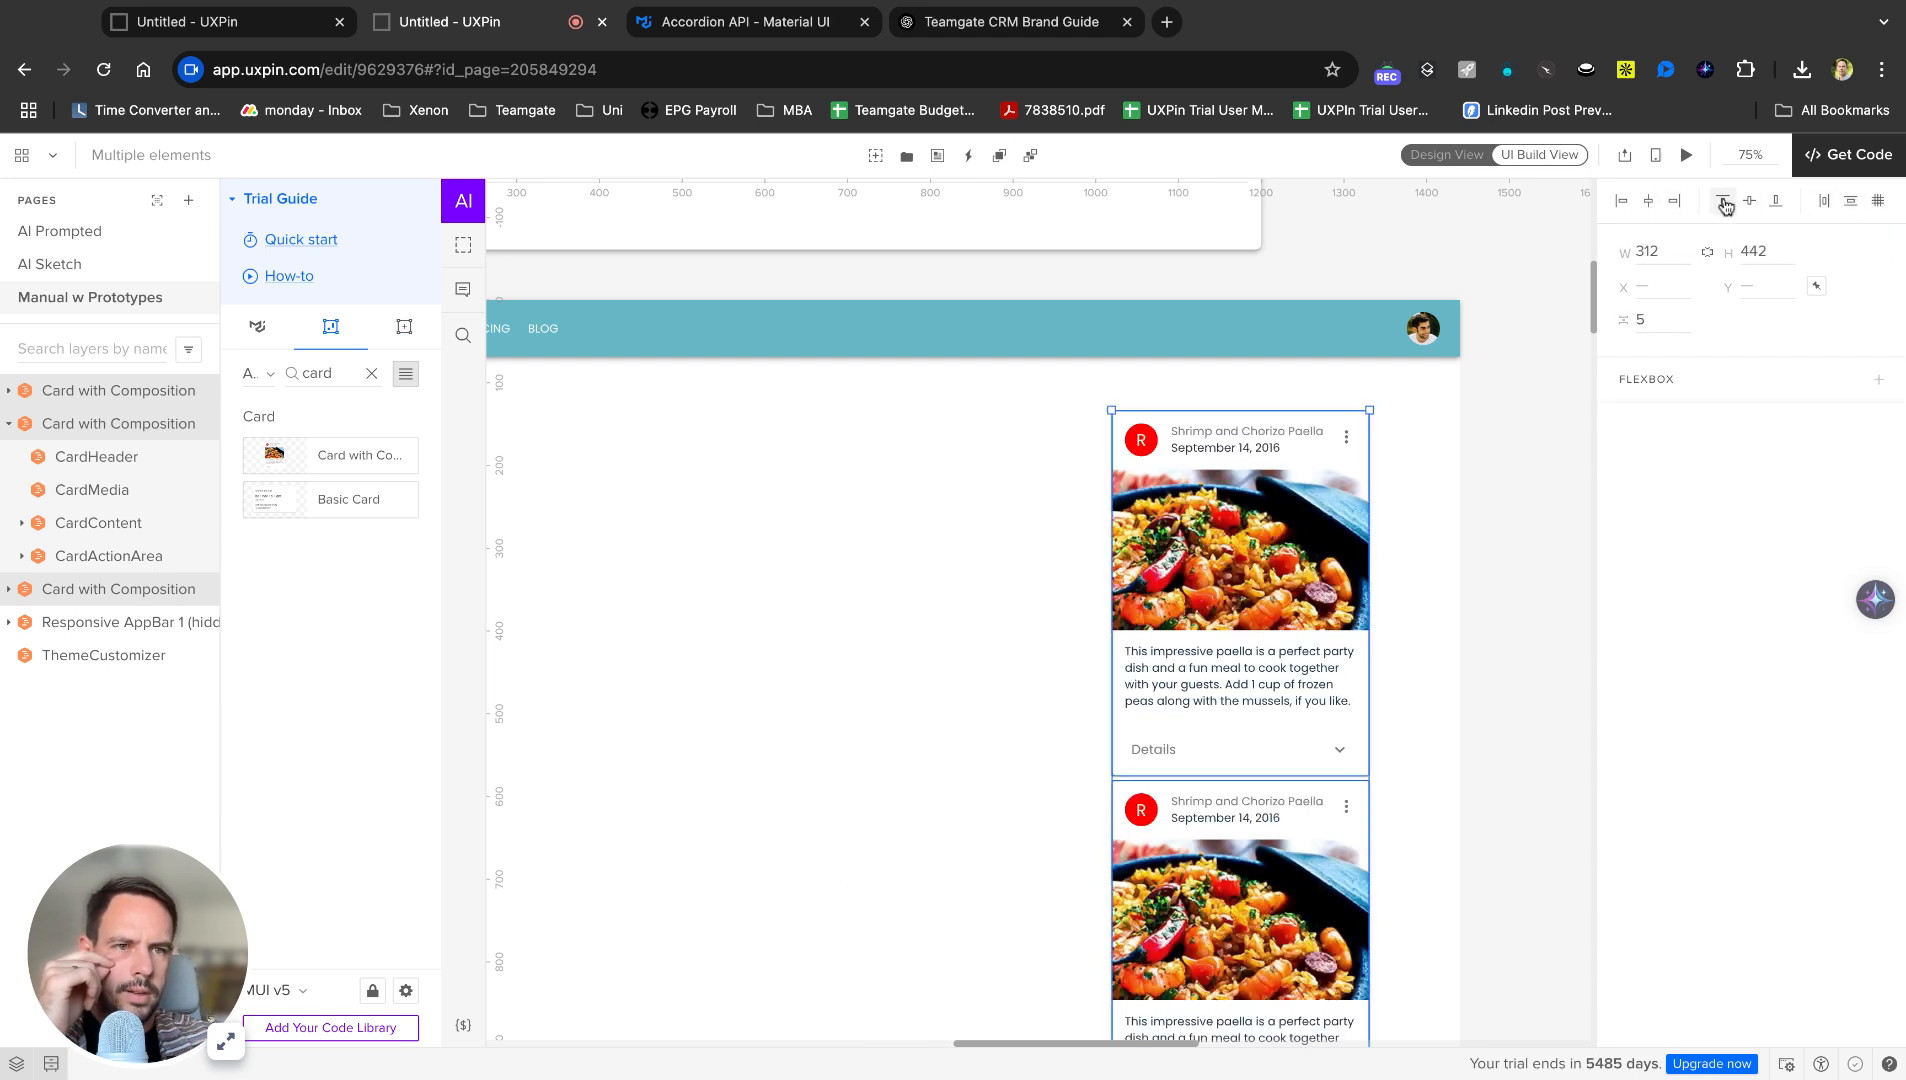
pyautogui.click(1830, 203)
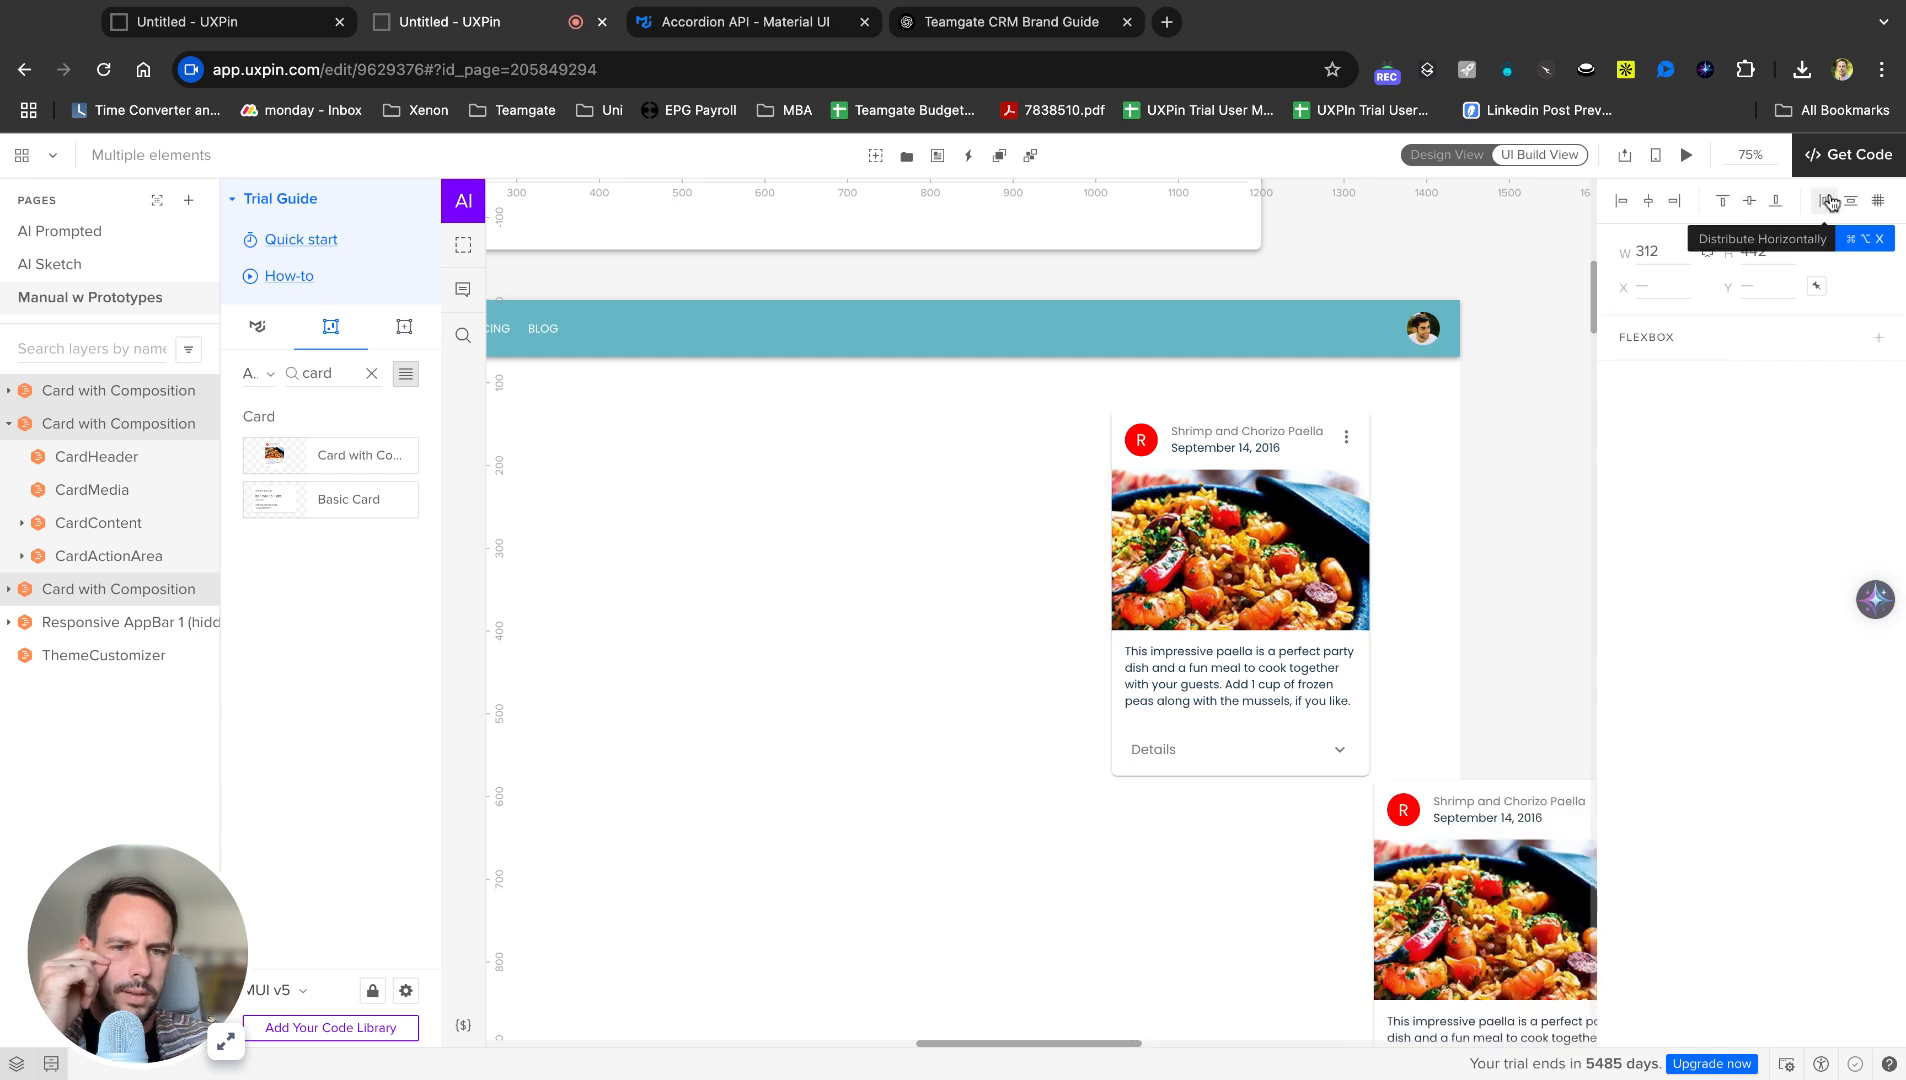
# Place the three cards side by side in one row below the header, with the middle card at X 705, Y 233.
pyautogui.moveTo(1252, 586); pyautogui.dragTo(696, 669)
pyautogui.click(1446, 674)
pyautogui.moveTo(956, 909); pyautogui.dragTo(990, 539)
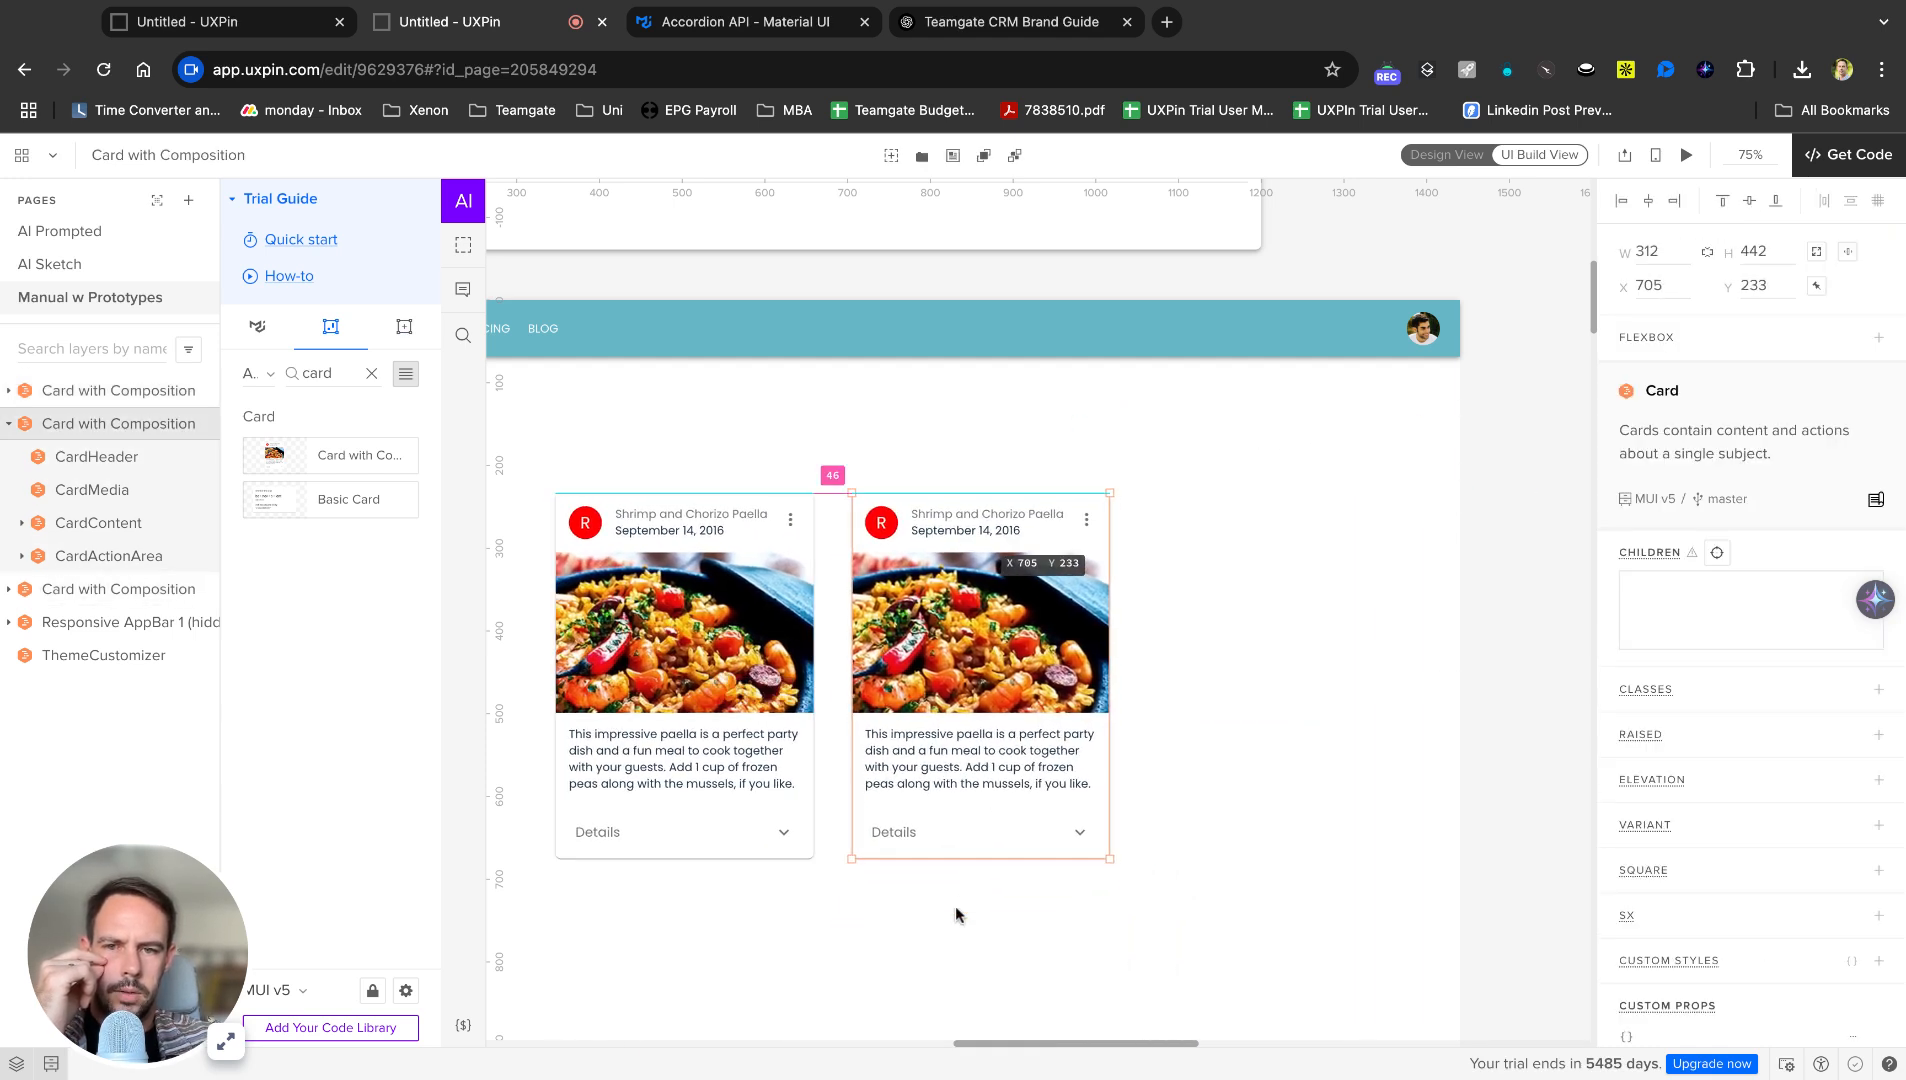
pyautogui.click(1160, 633)
pyautogui.scroll(-4, 1021, 770)
pyautogui.moveTo(1212, 953); pyautogui.dragTo(1302, 236)
pyautogui.scroll(3, 1190, 640)
pyautogui.moveTo(1217, 598); pyautogui.dragTo(1218, 575)
pyautogui.click(985, 561)
pyautogui.click(92, 713)
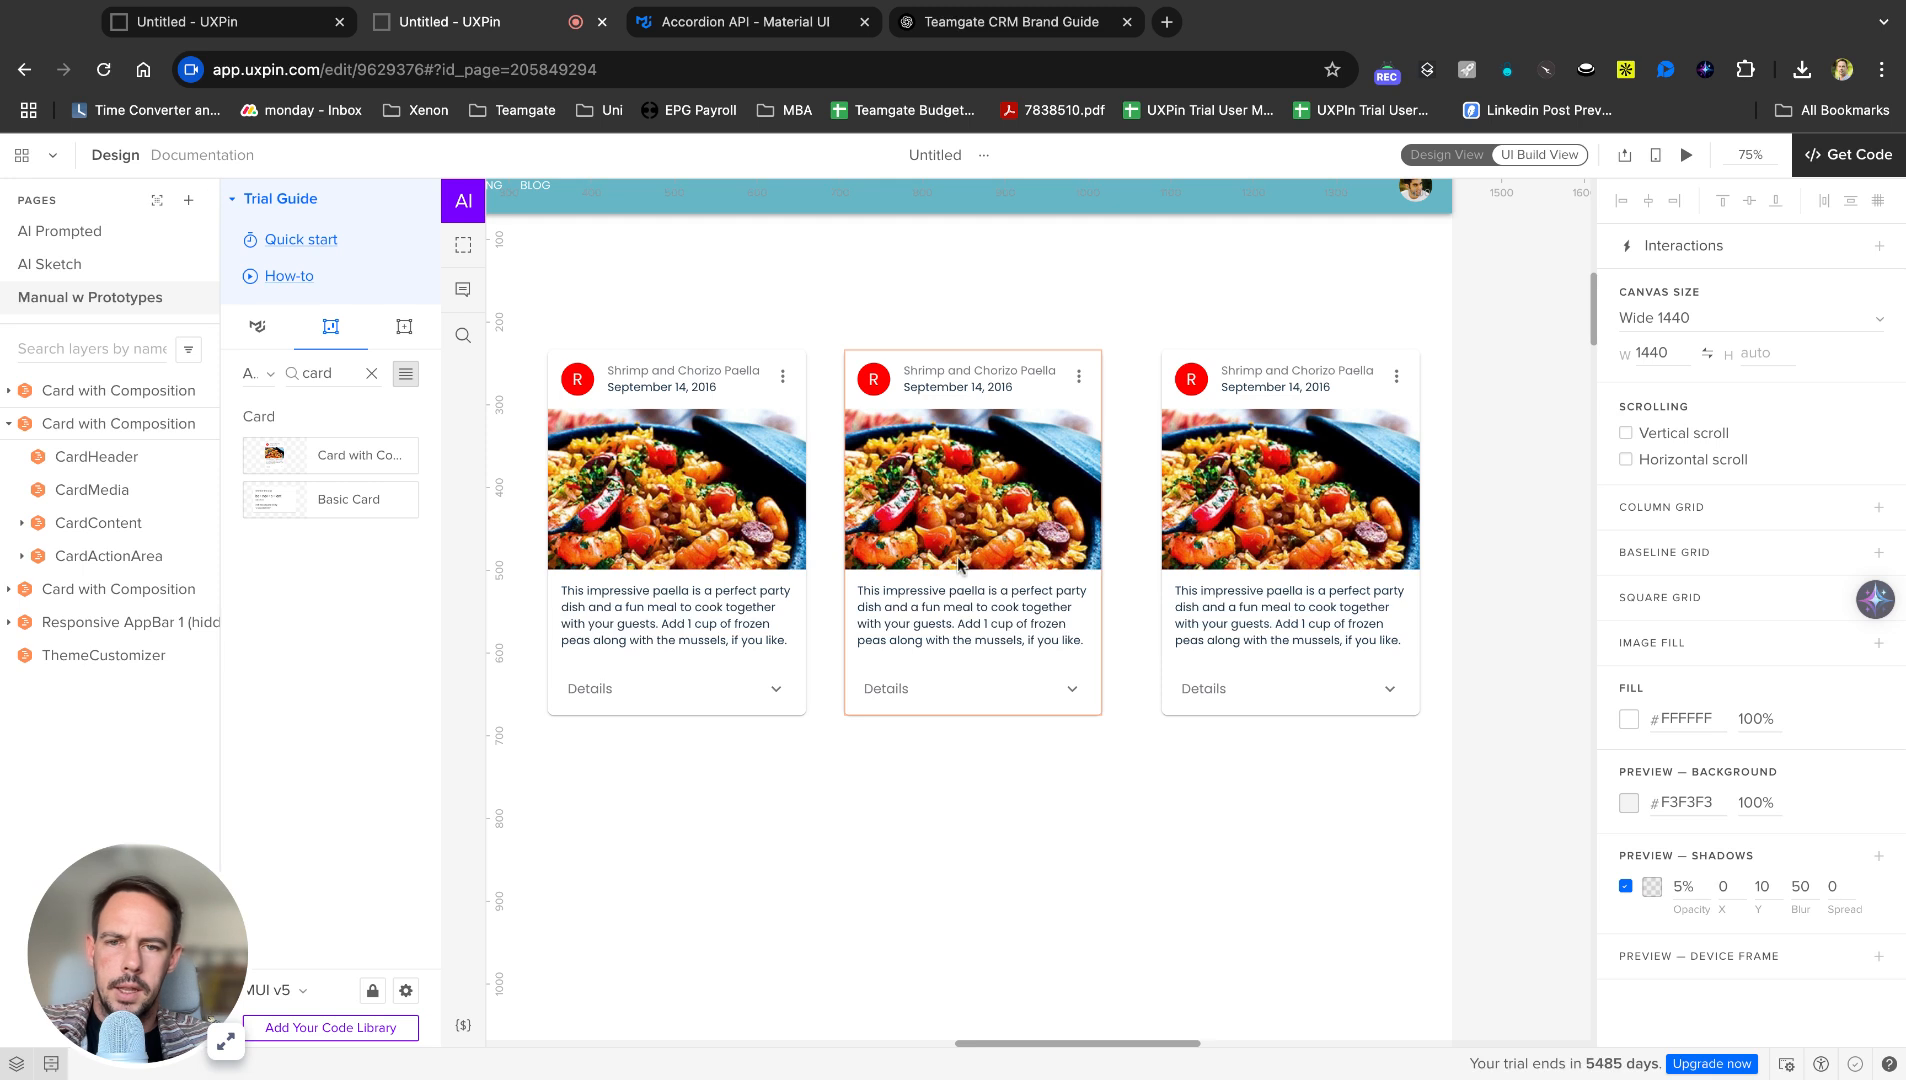
# Space the row of cards evenly by moving the middle card to X 718, Y 233.
pyautogui.scroll(3, 959, 428)
pyautogui.scroll(-2, 959, 434)
pyautogui.hscroll(-1, 959, 434)
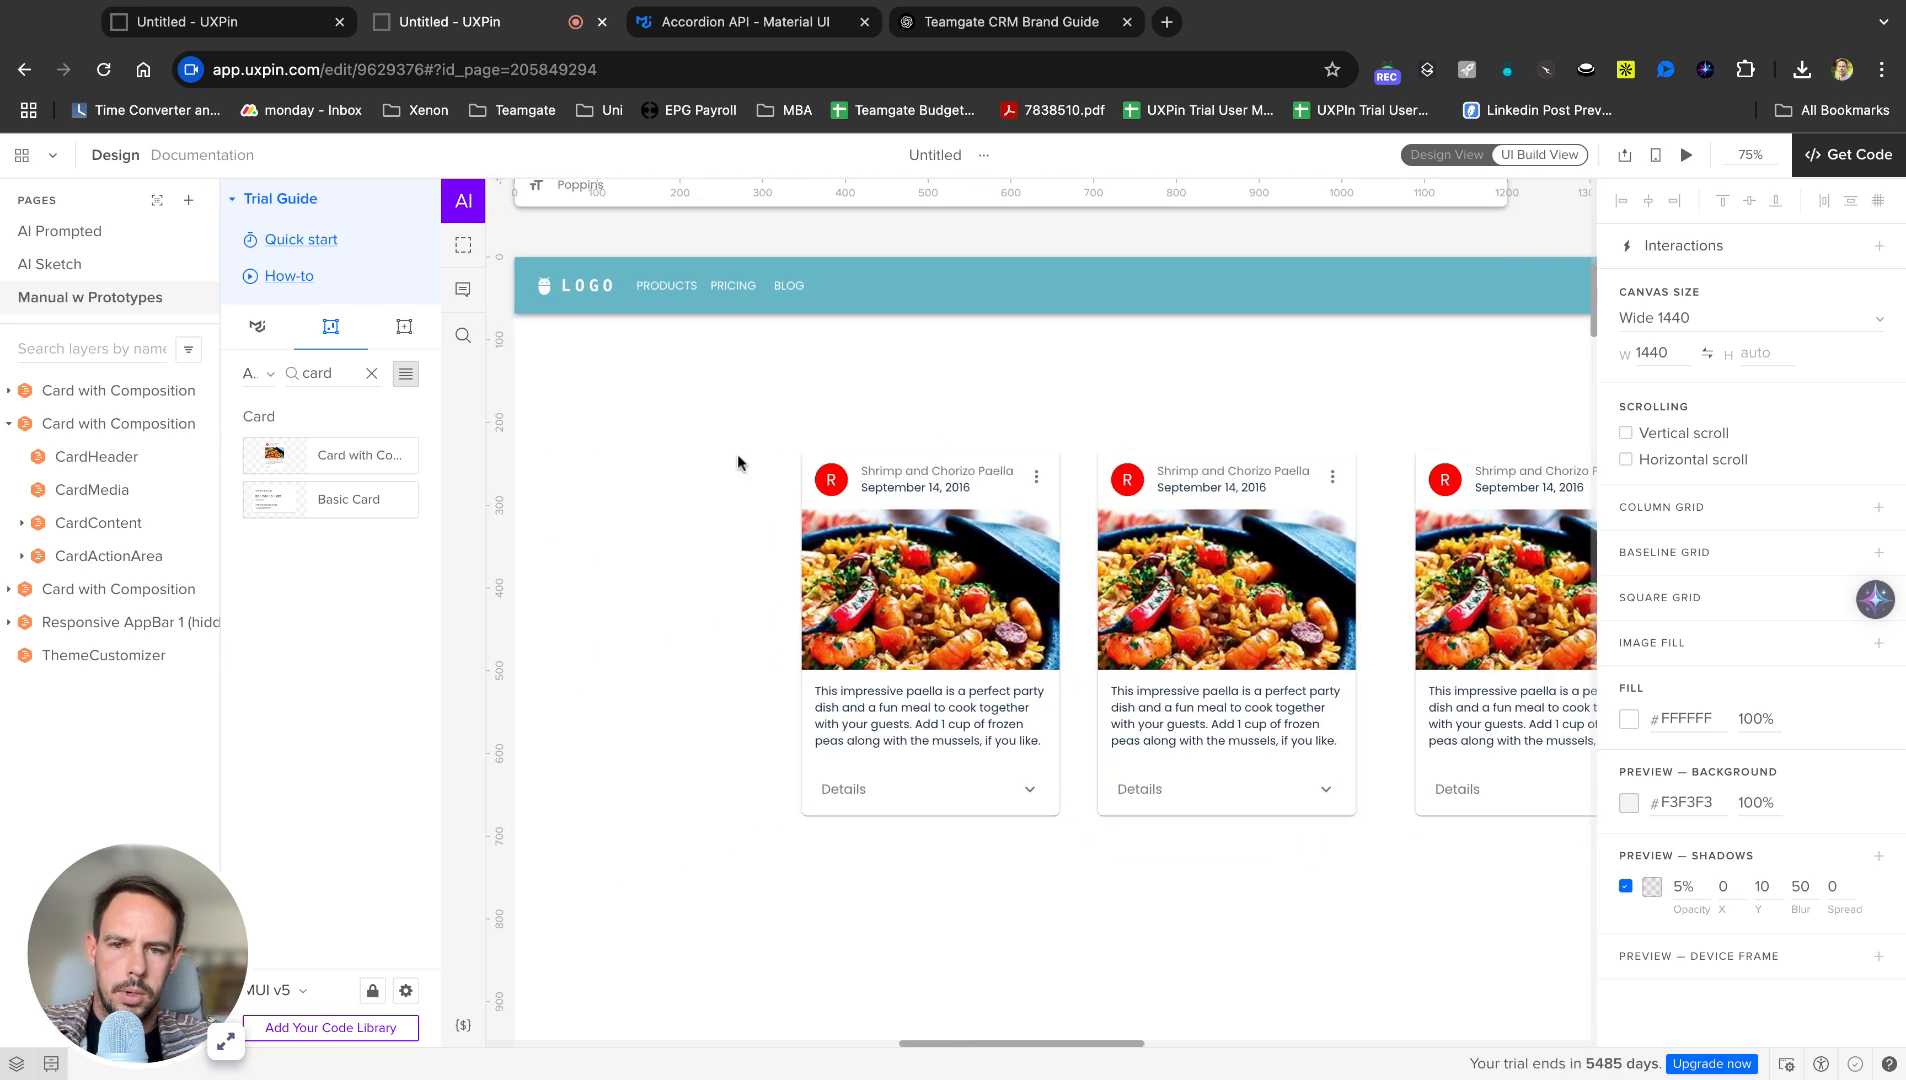
pyautogui.moveTo(1120, 682)
pyautogui.mouseDown()
pyautogui.moveTo(1105, 672)
pyautogui.moveTo(1133, 650)
pyautogui.mouseUp()
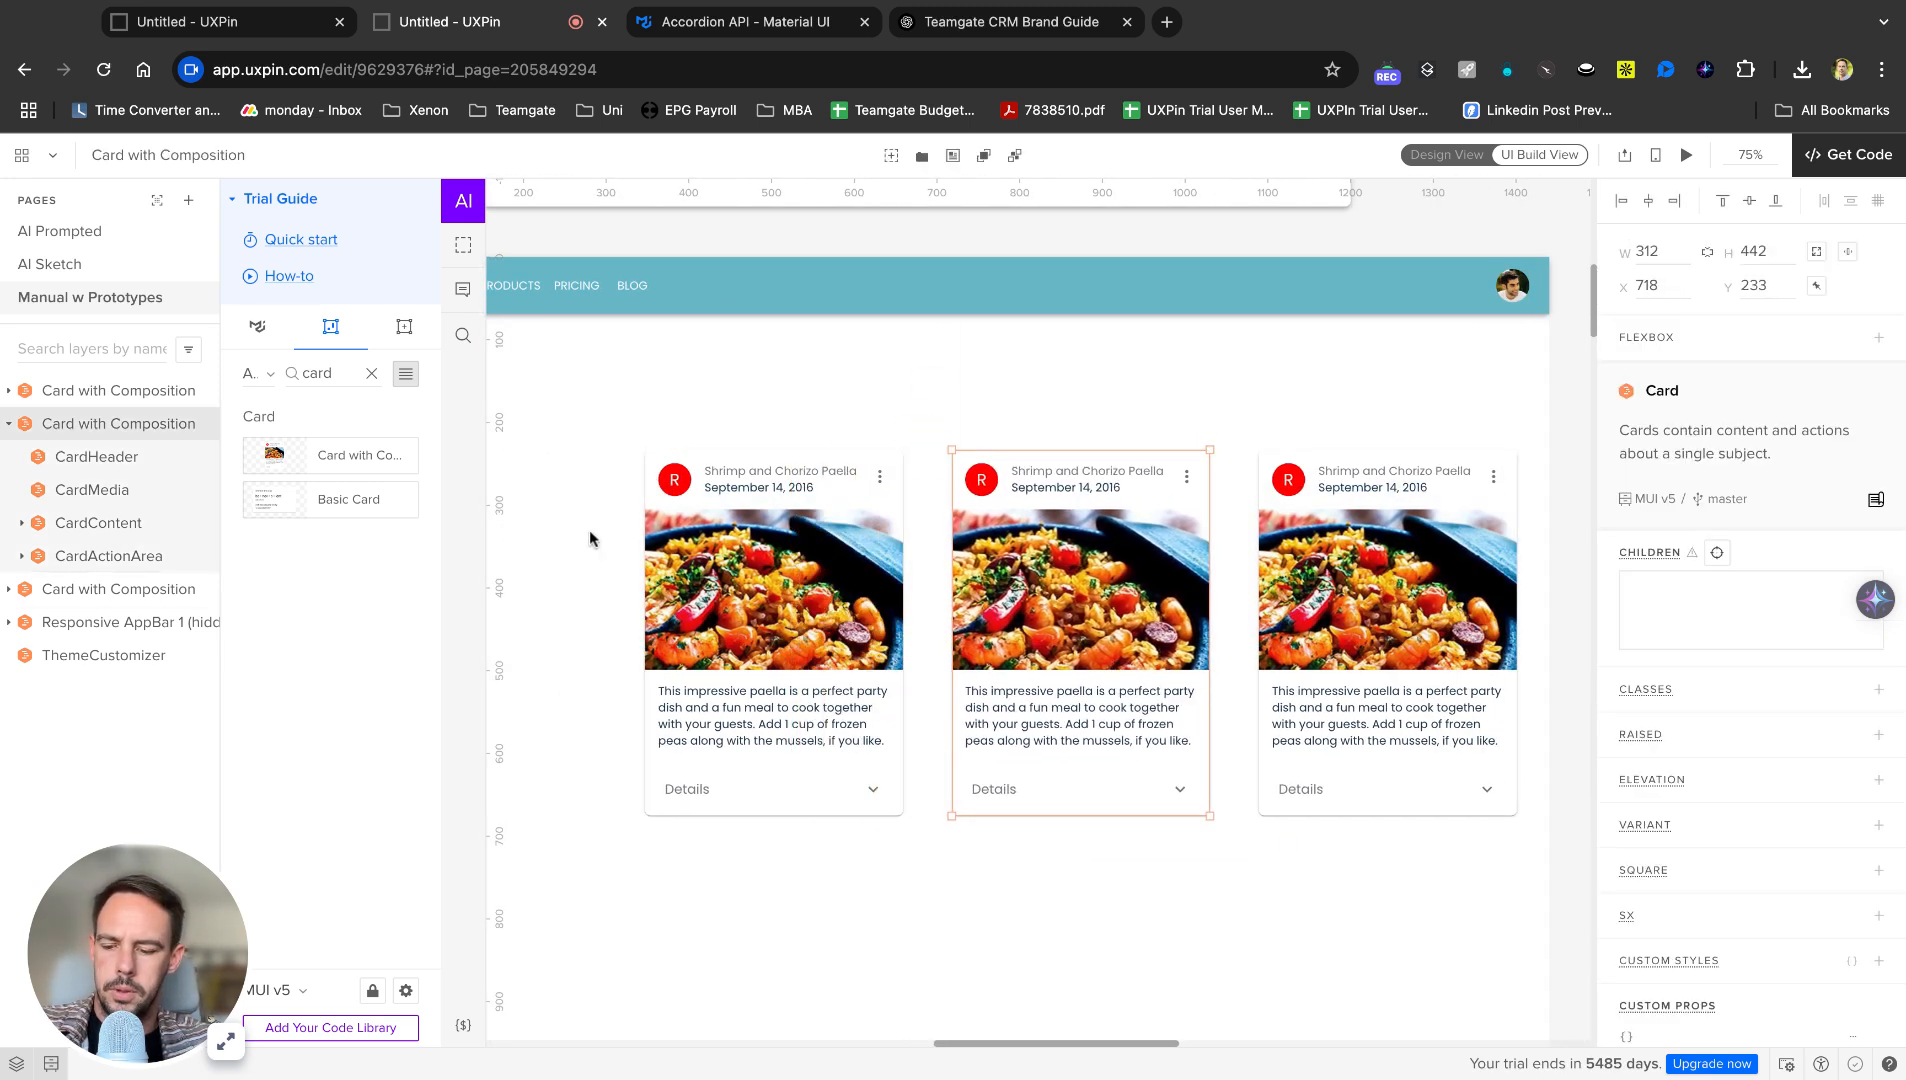
pyautogui.click(542, 470)
pyautogui.moveTo(588, 463); pyautogui.dragTo(1098, 523)
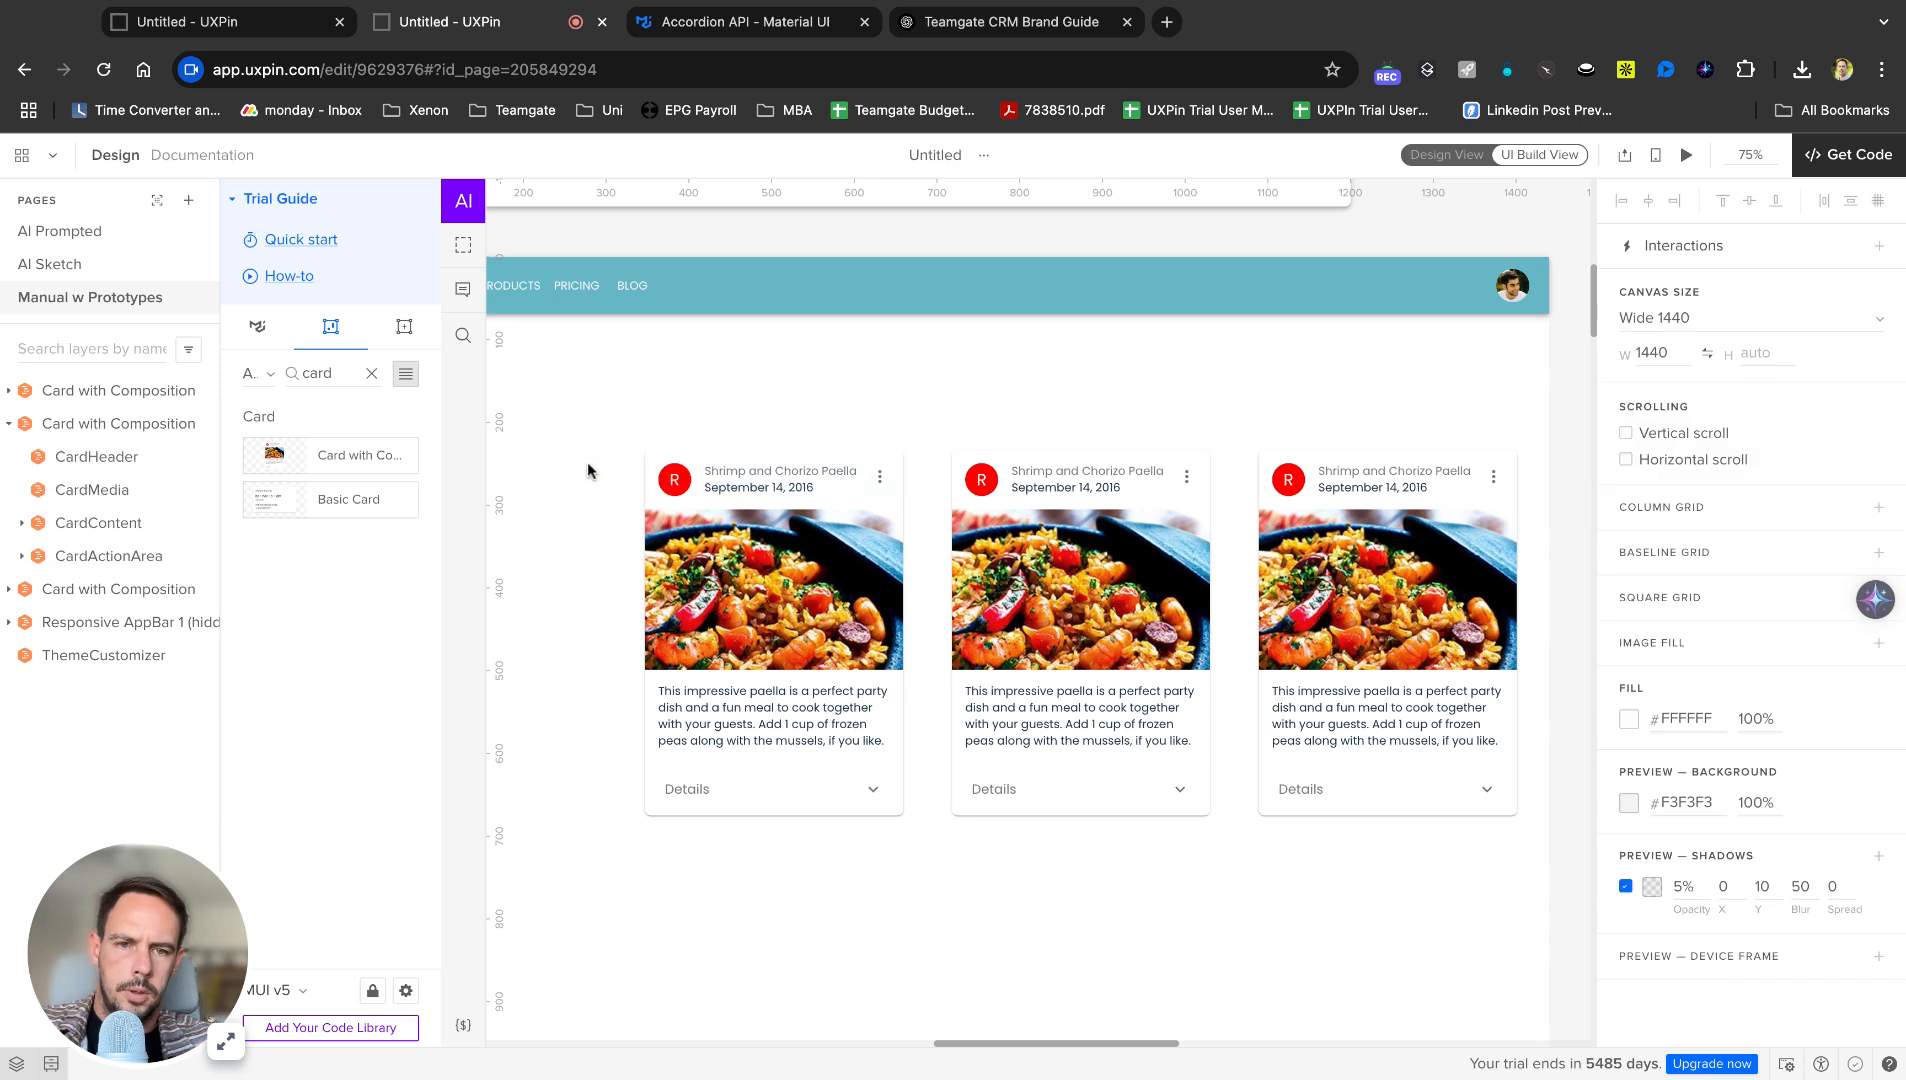
pyautogui.doubleClick(1380, 580)
pyautogui.click(1097, 607)
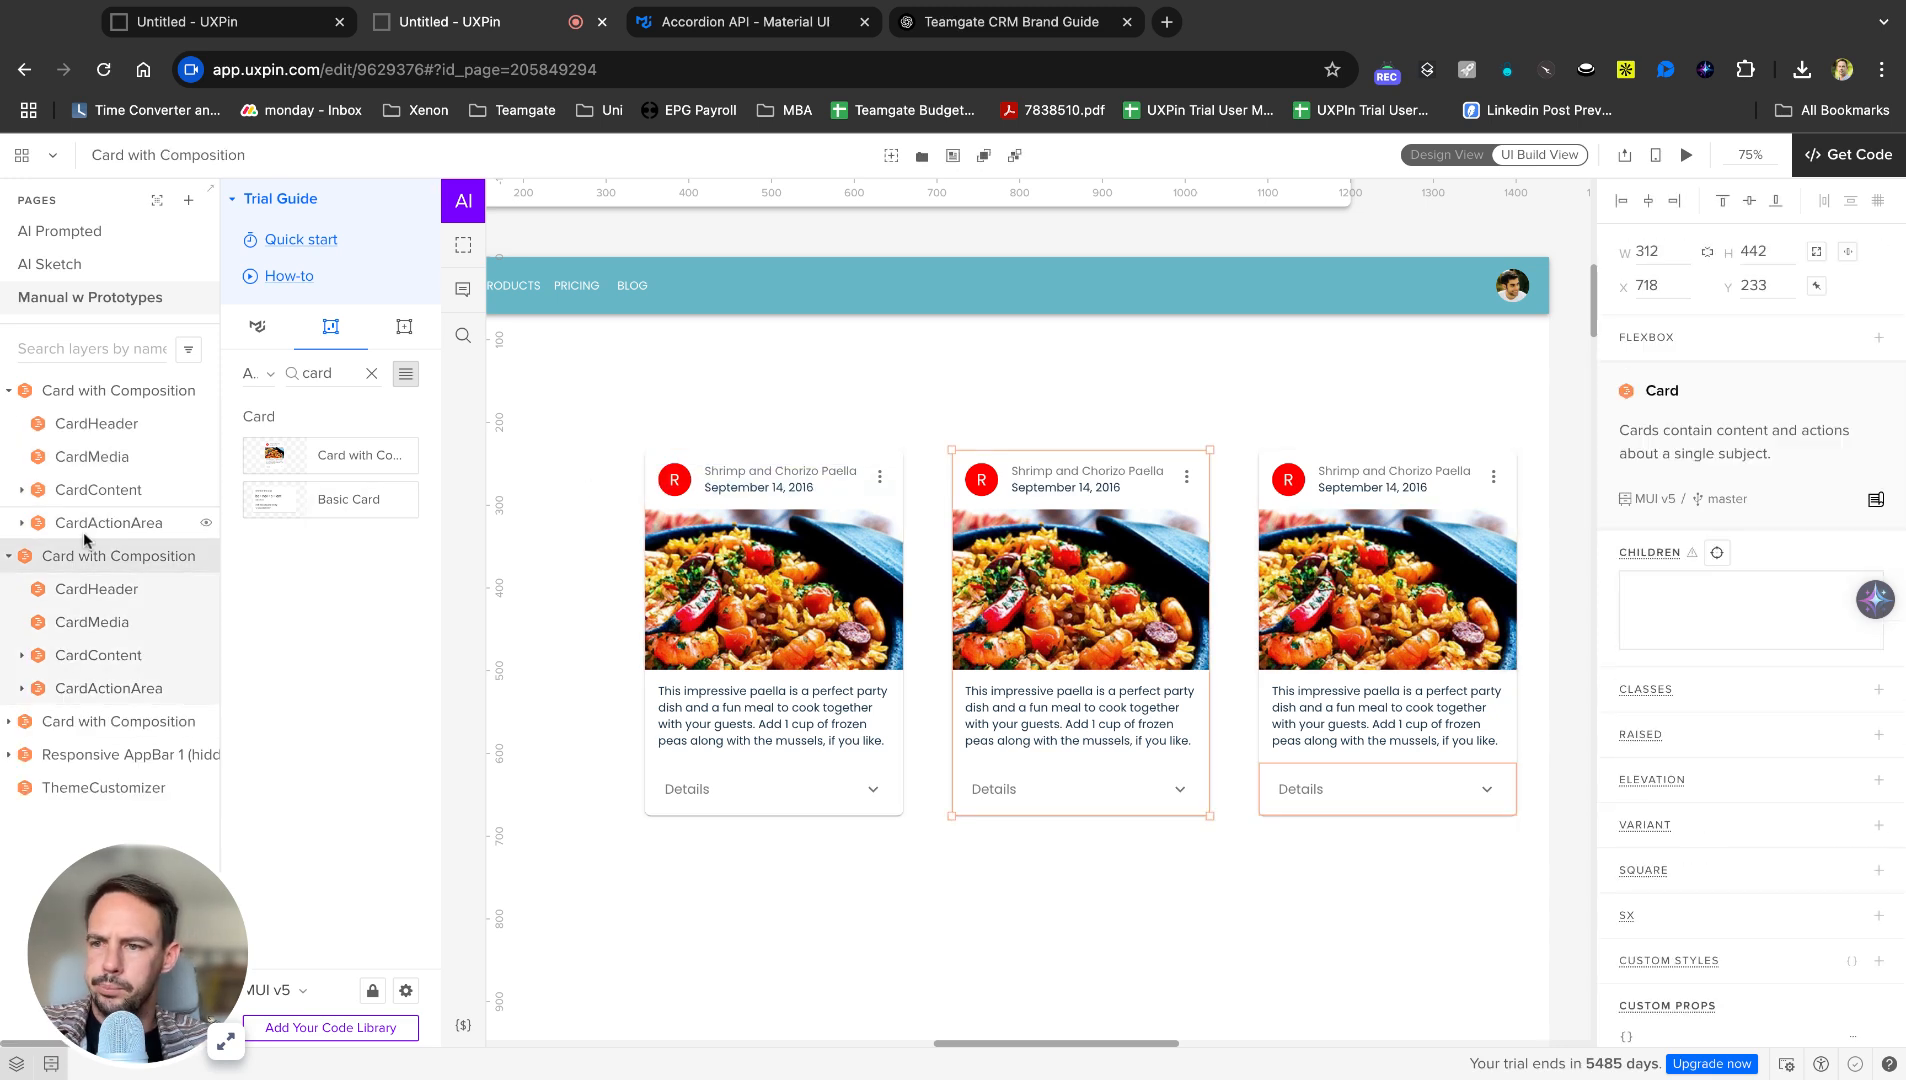
# Widen the gaps between the cards, with the first at X 238 and the third at X 1044, all at Y 233.
pyautogui.click(808, 349)
pyautogui.click(785, 512)
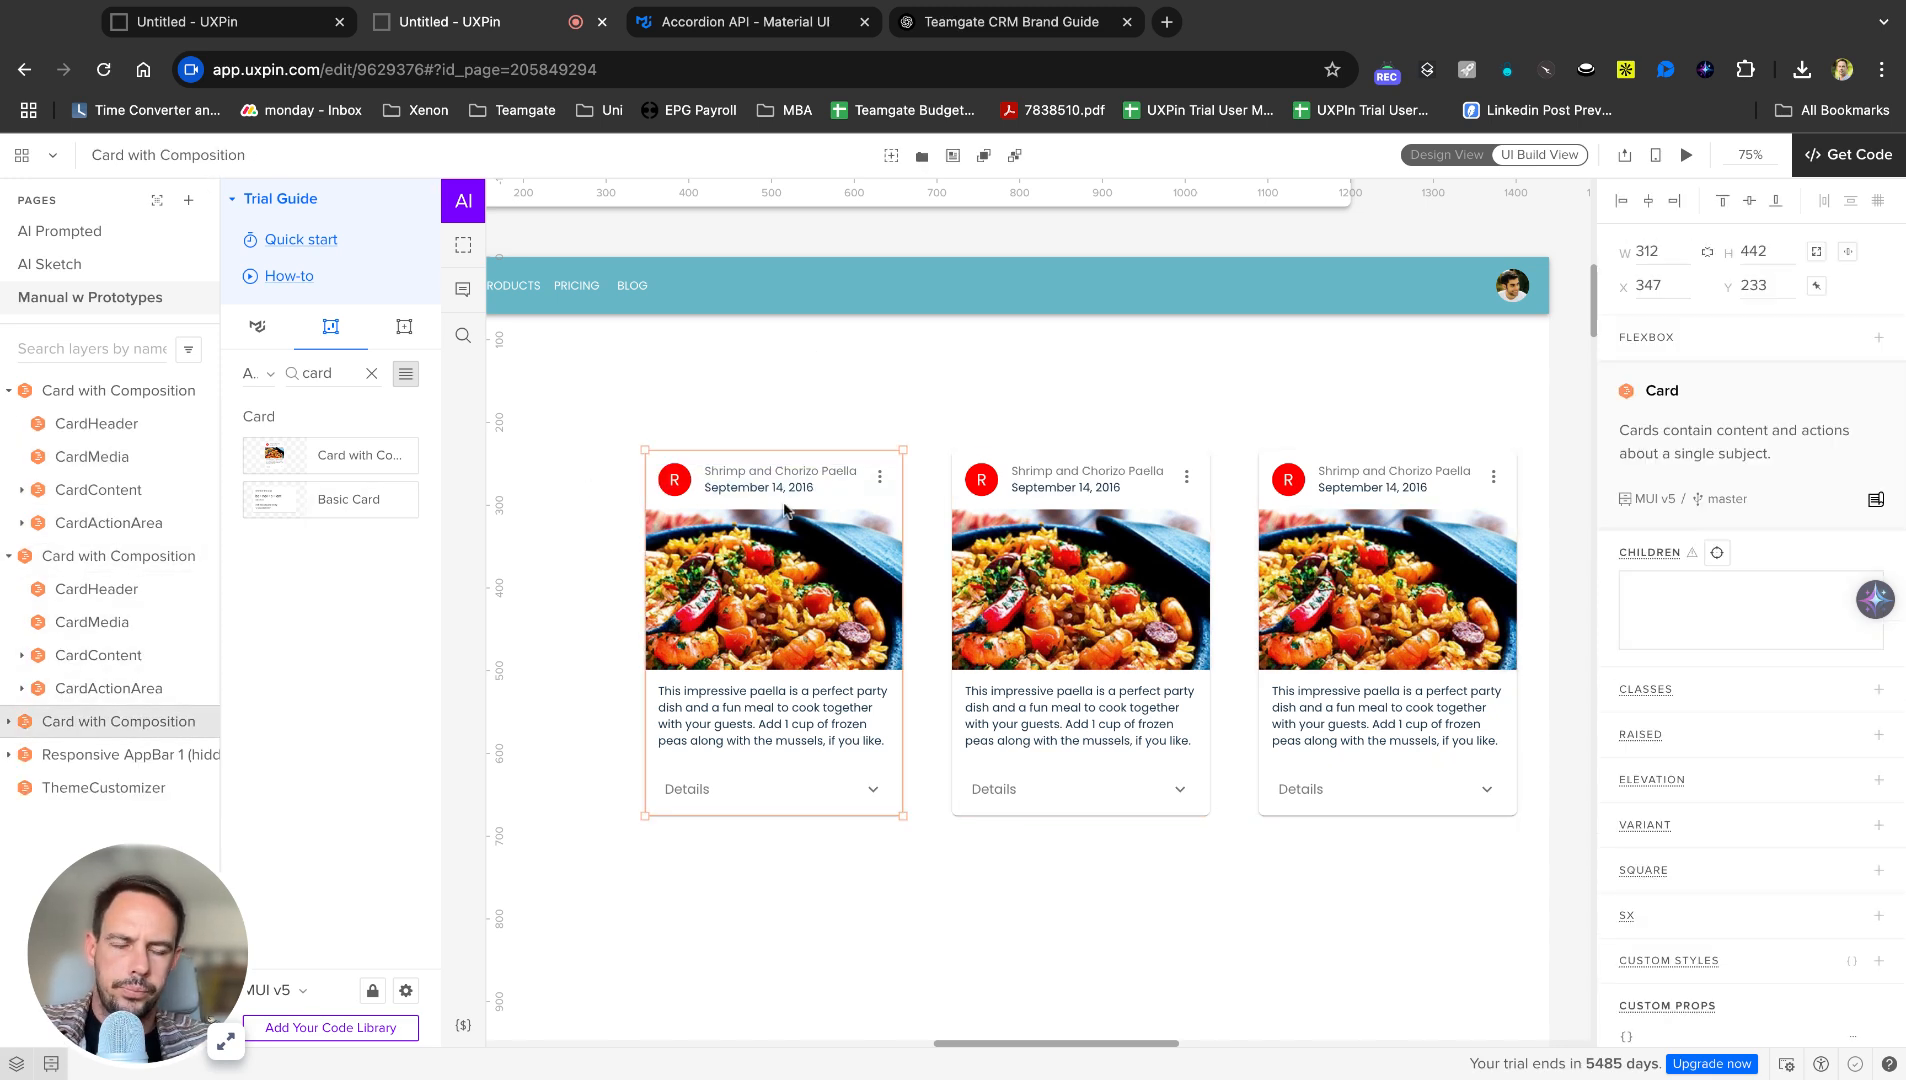
pyautogui.moveTo(808, 540); pyautogui.dragTo(1115, 630)
pyautogui.click(703, 605)
pyautogui.click(752, 415)
pyautogui.click(733, 537)
pyautogui.click(141, 390)
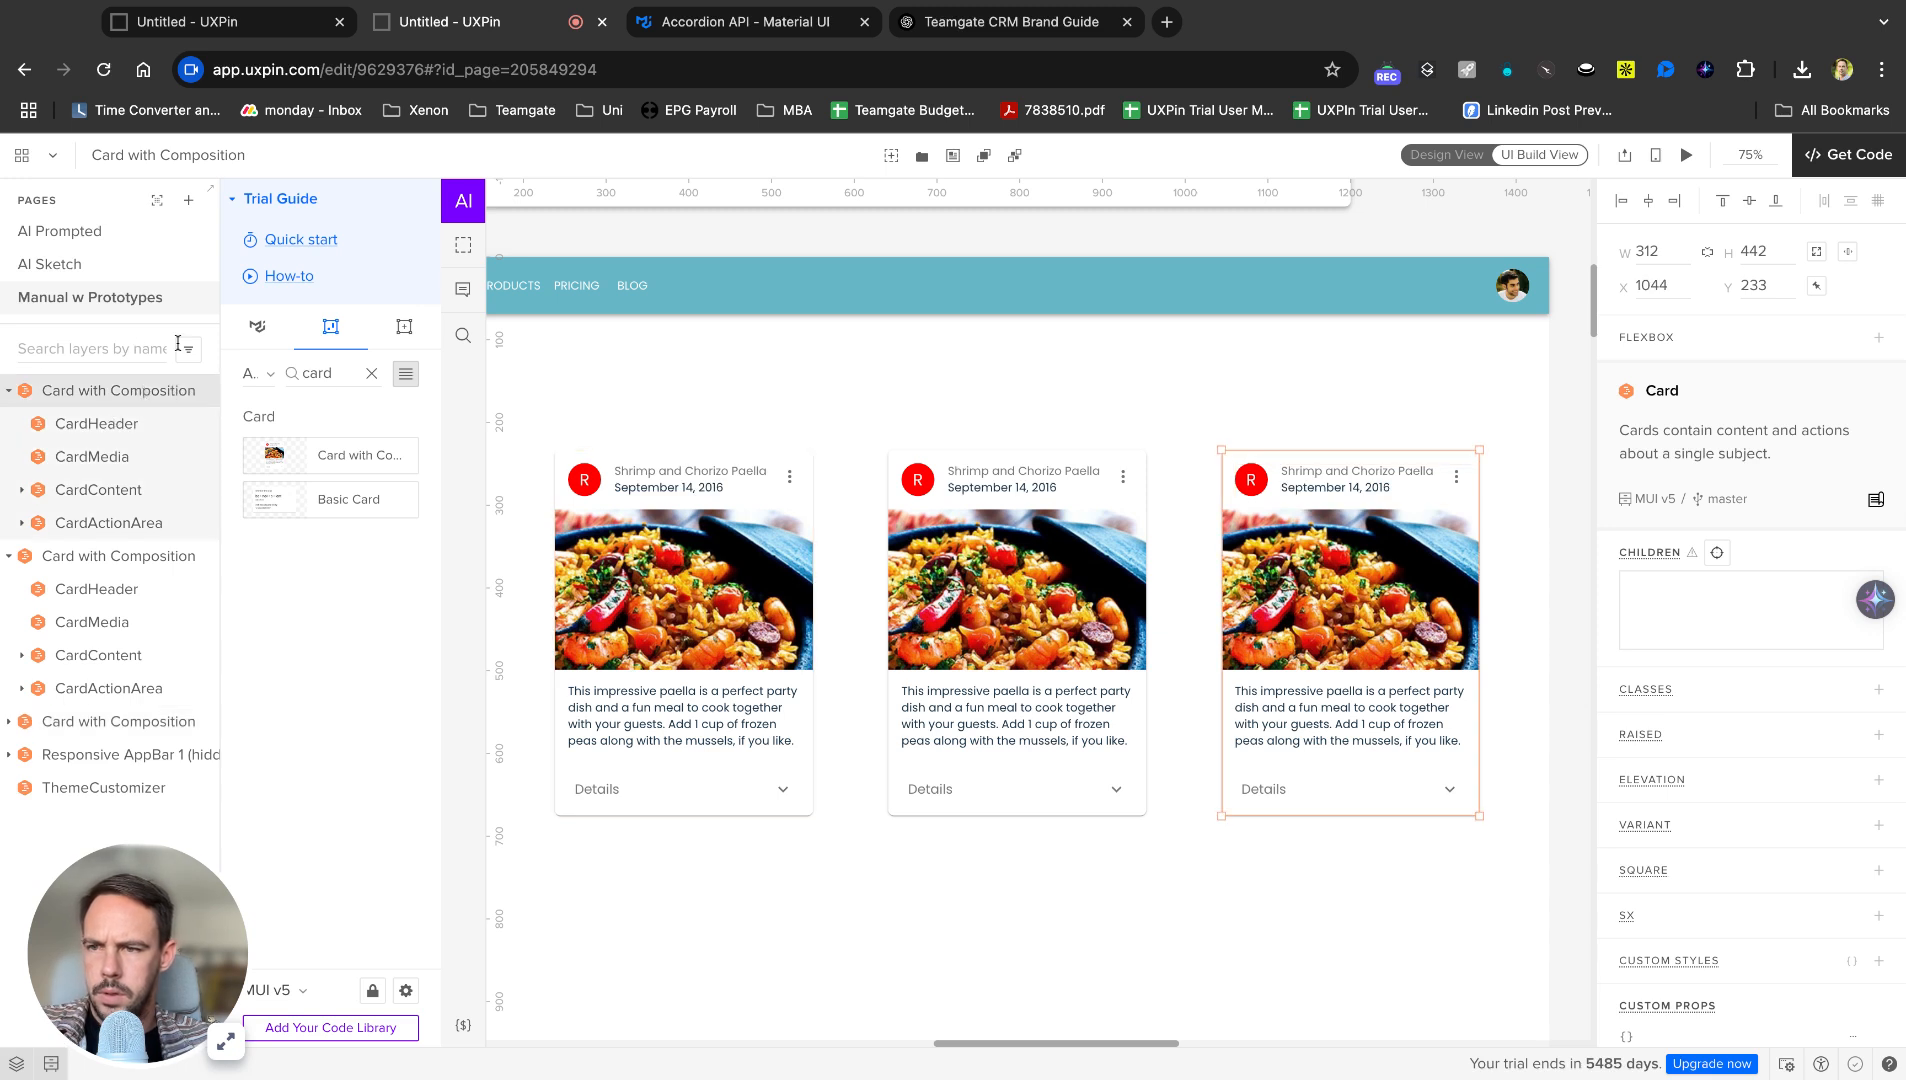
# Search the MUI components for container and add a Container to the page at X 712, Y 378.
pyautogui.click(368, 373)
pyautogui.click(262, 332)
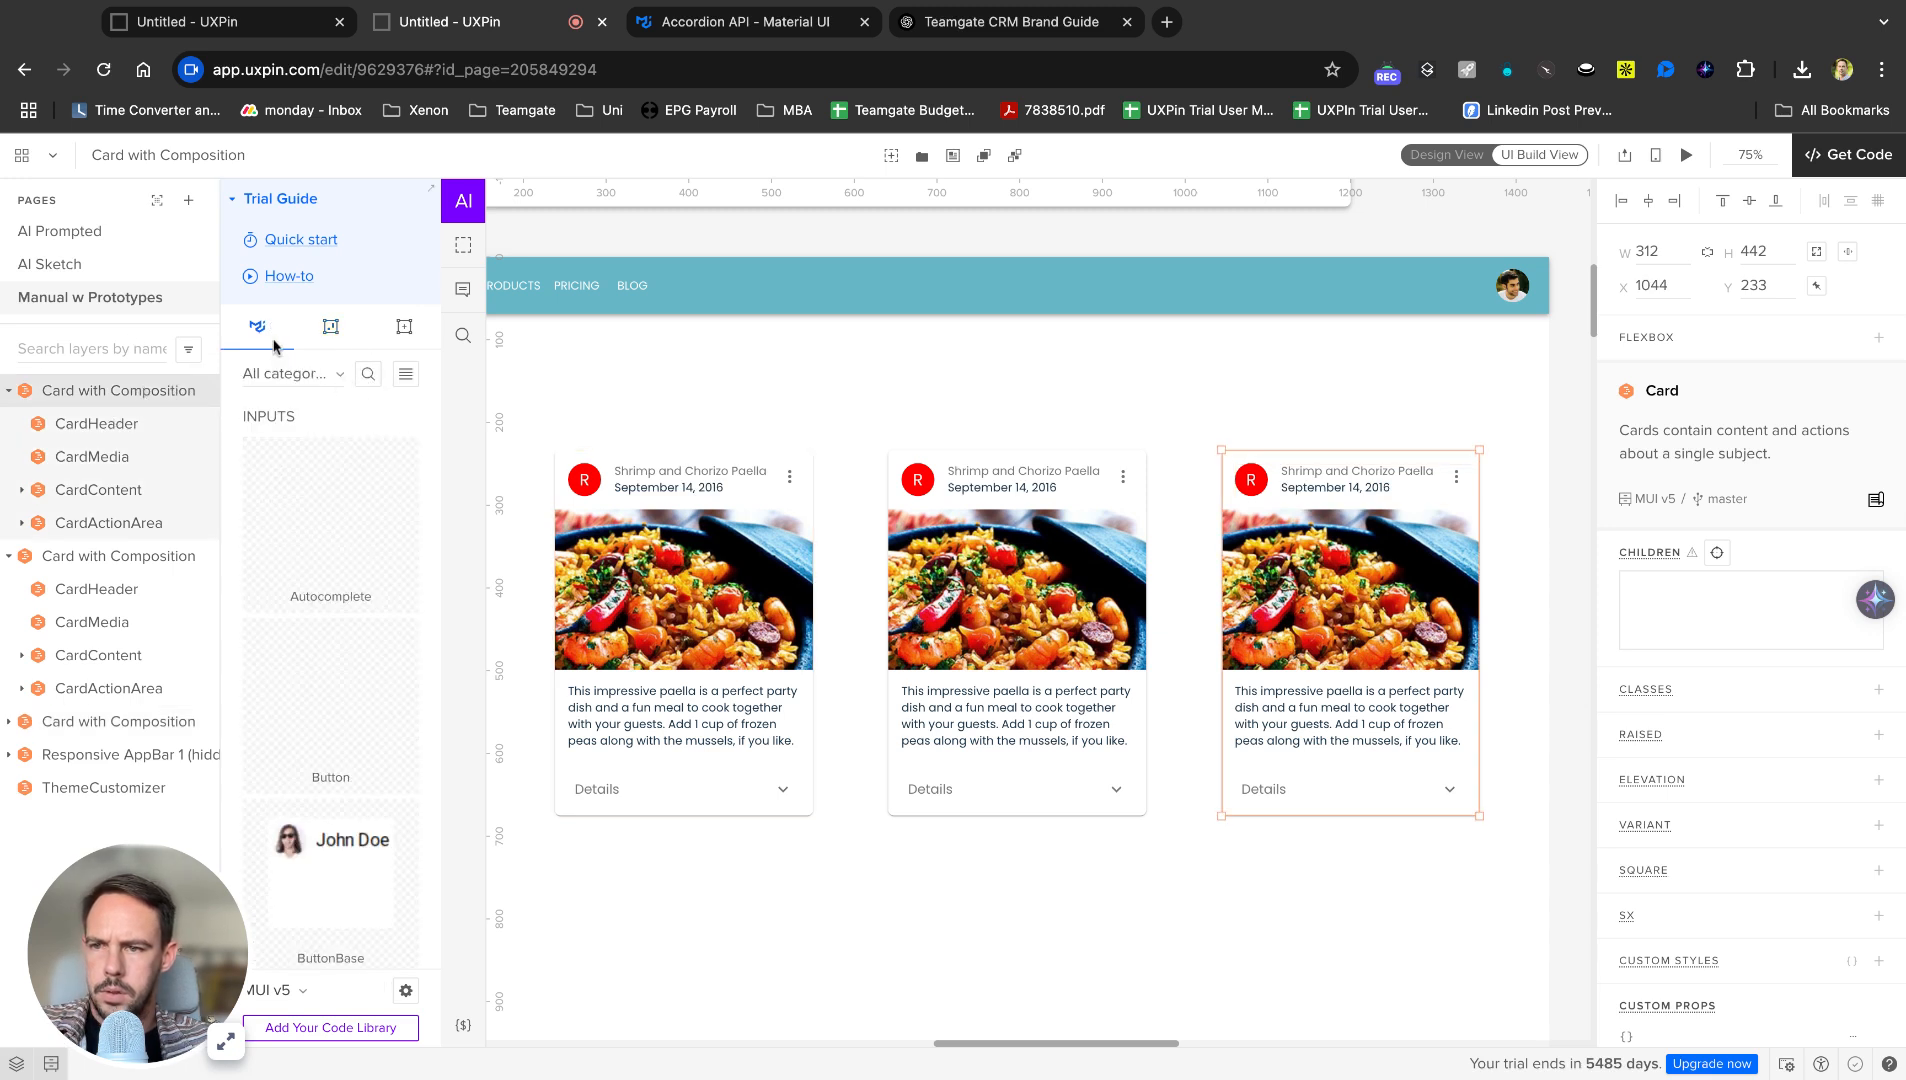
pyautogui.click(368, 374)
pyautogui.write('container')
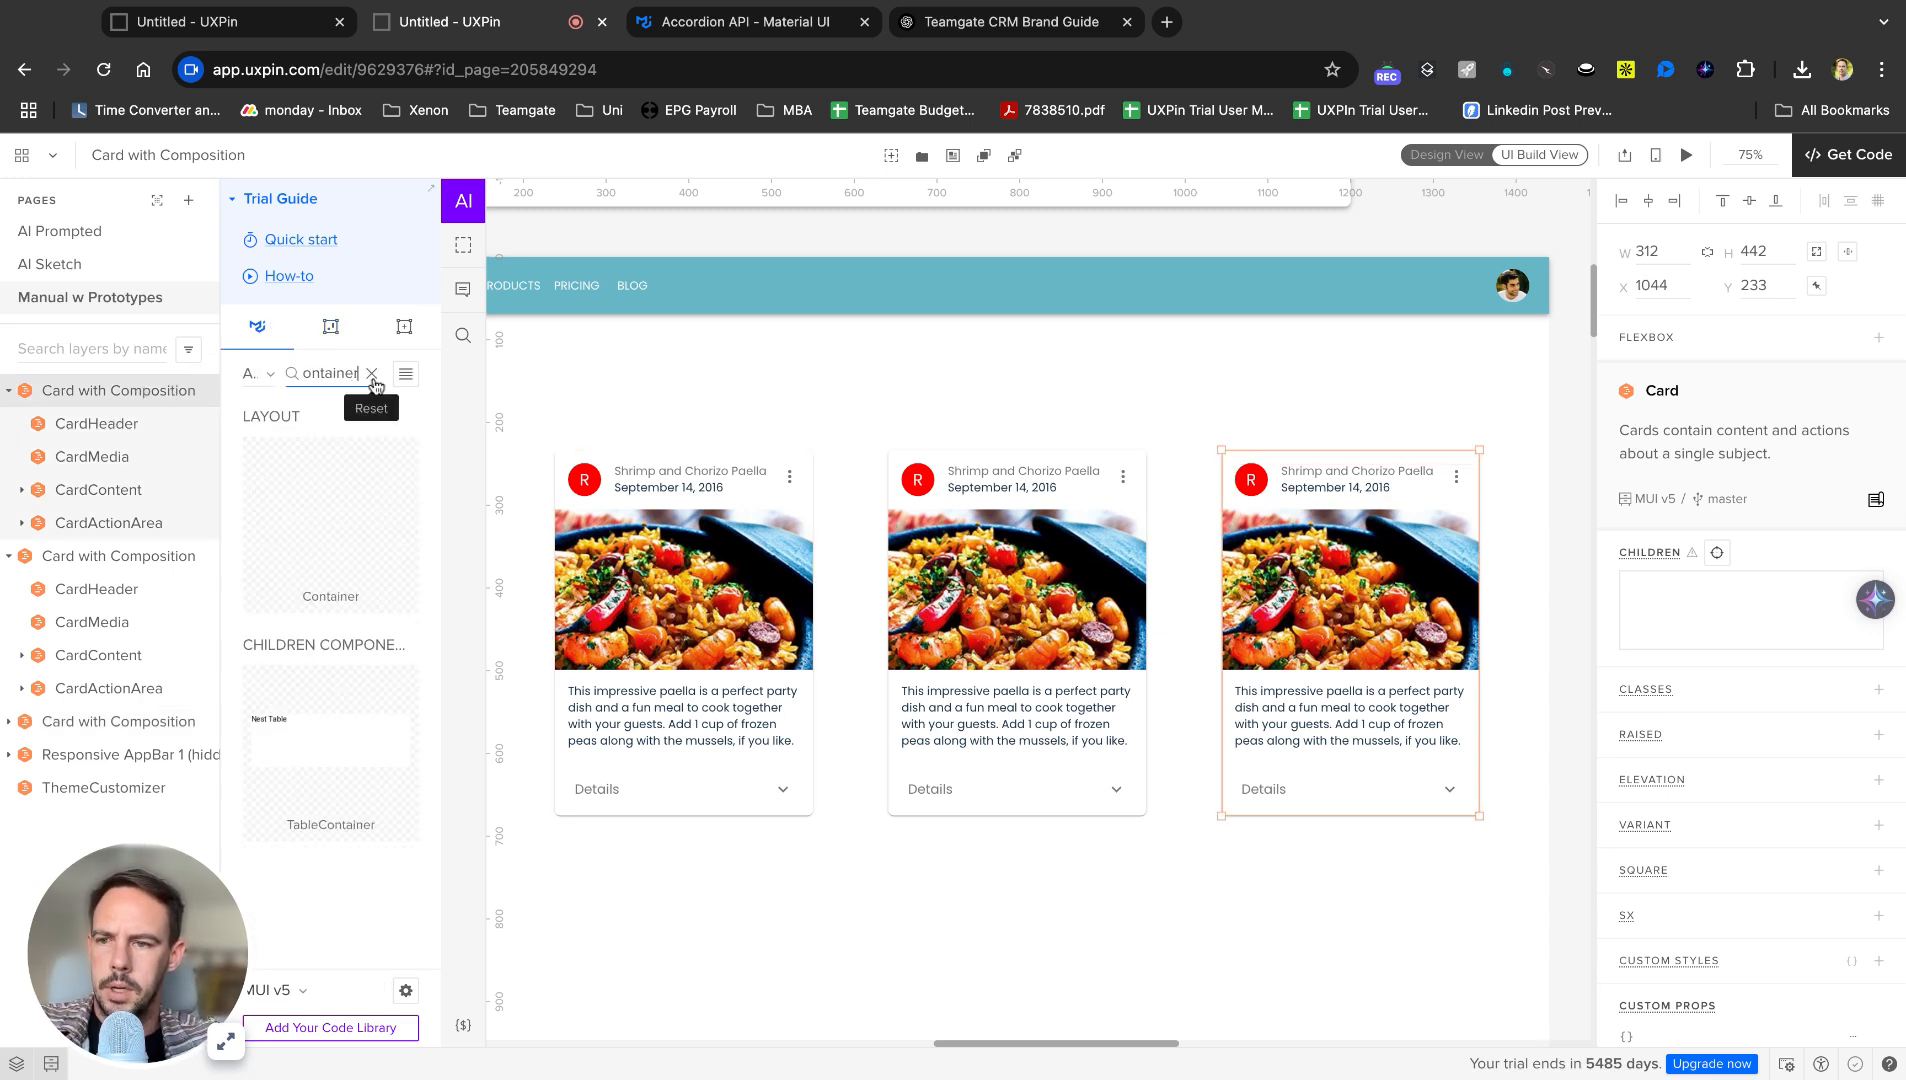
pyautogui.click(320, 497)
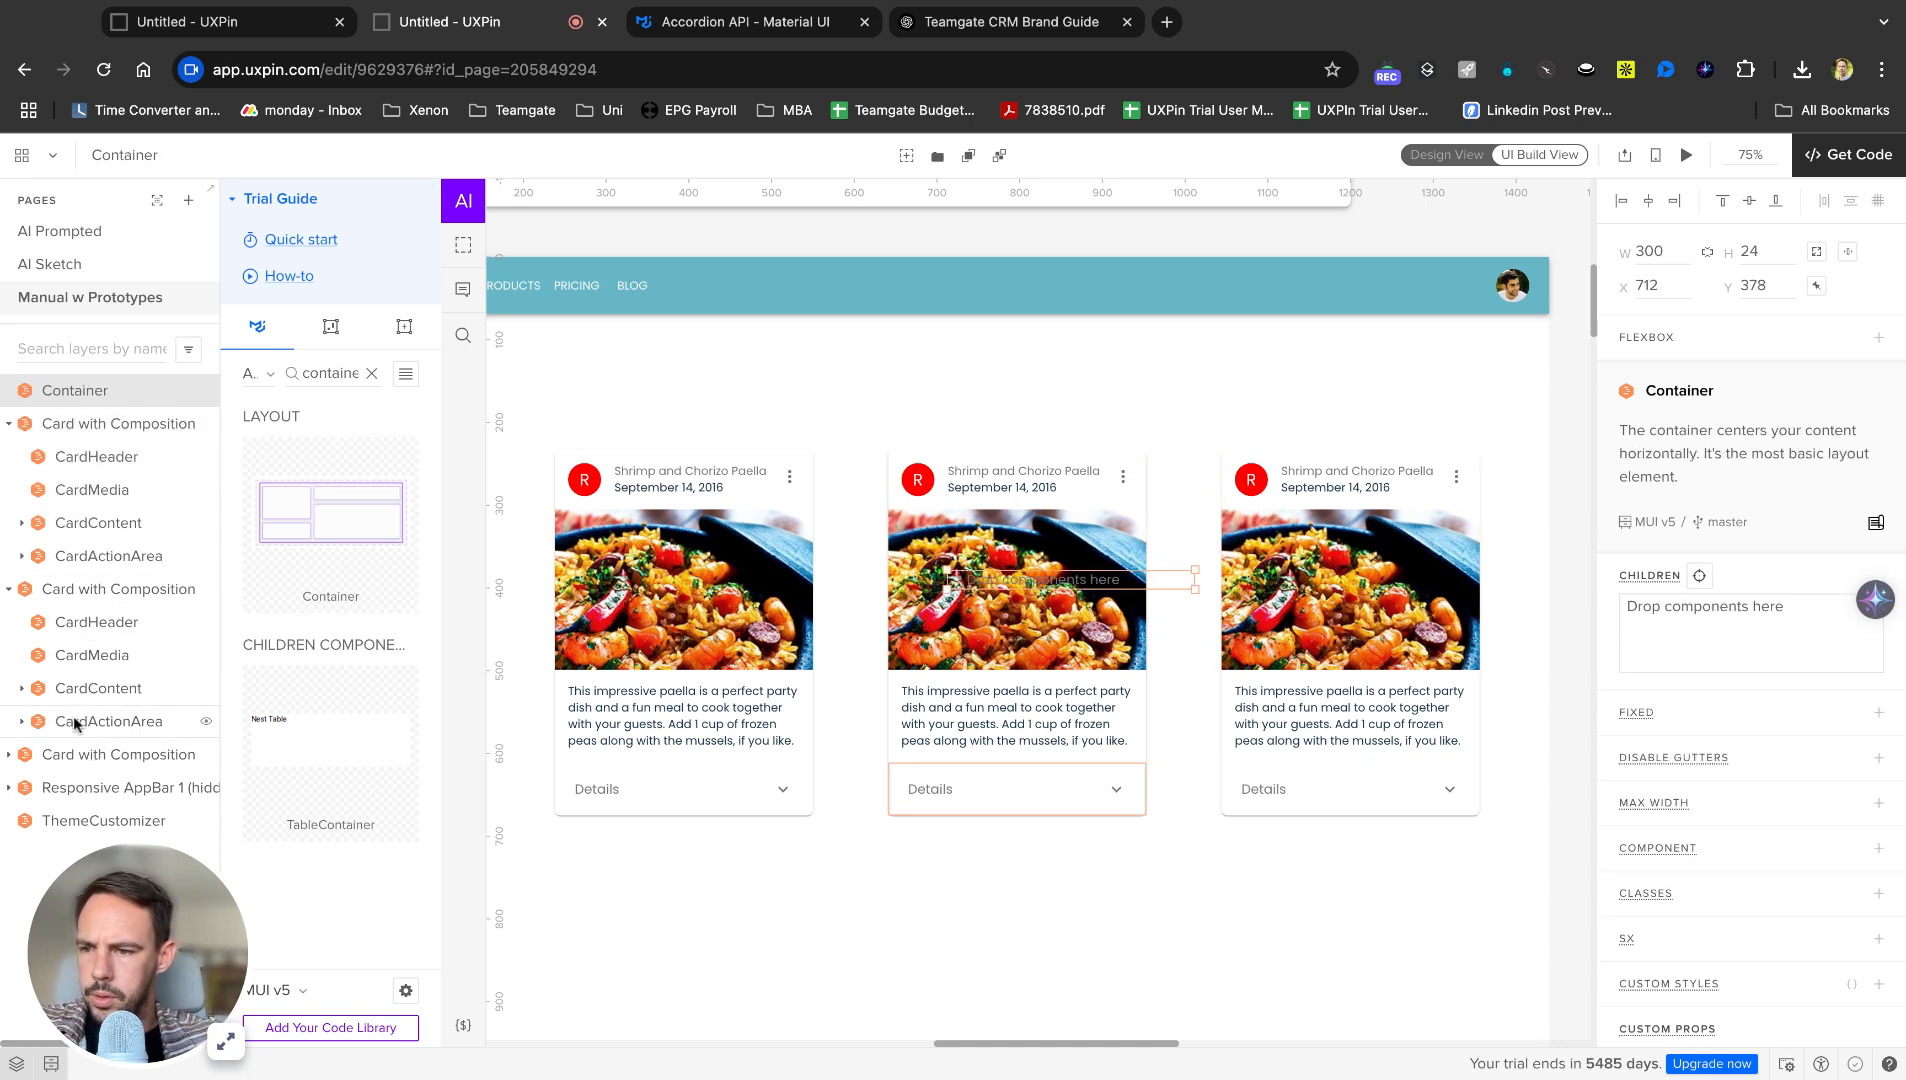
# Nest the Responsive AppBar inside the Container.
pyautogui.click(103, 788)
pyautogui.moveTo(103, 788); pyautogui.dragTo(90, 391)
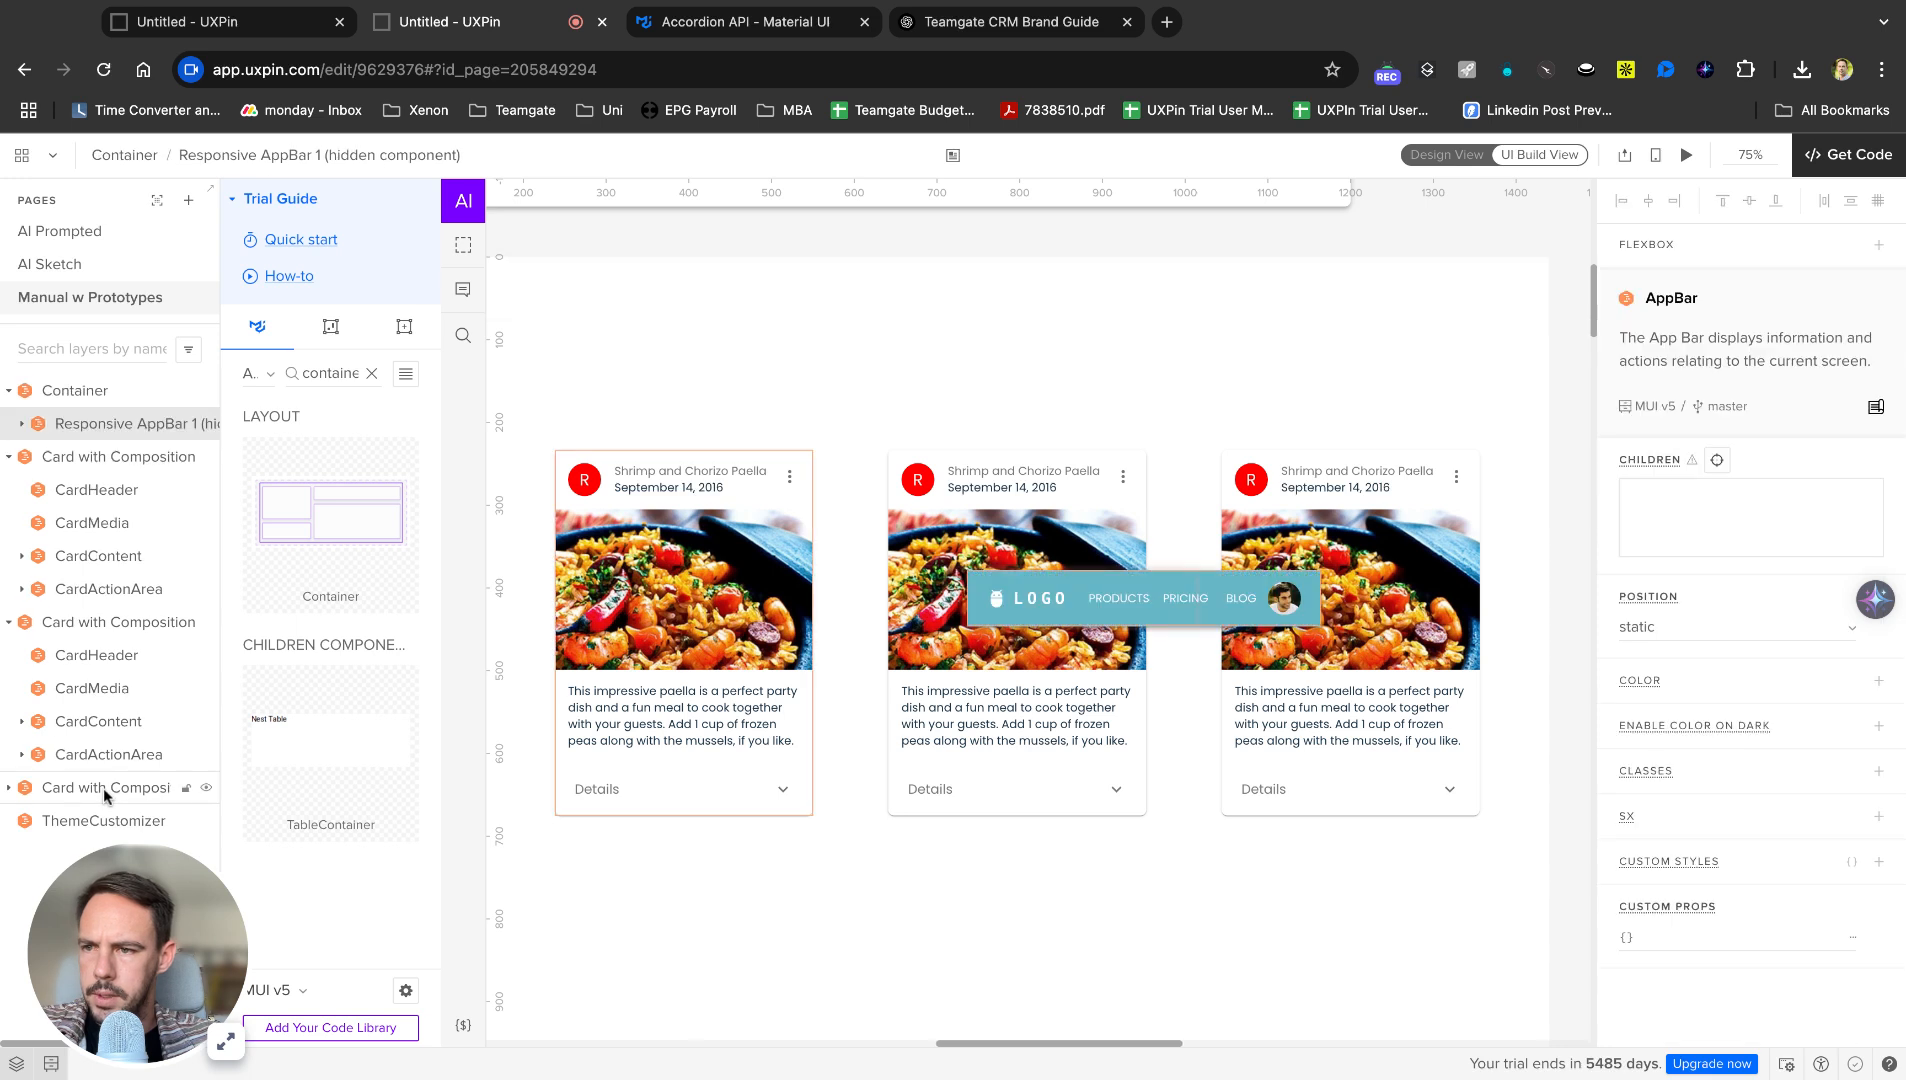
pyautogui.moveTo(1161, 597); pyautogui.dragTo(1115, 325)
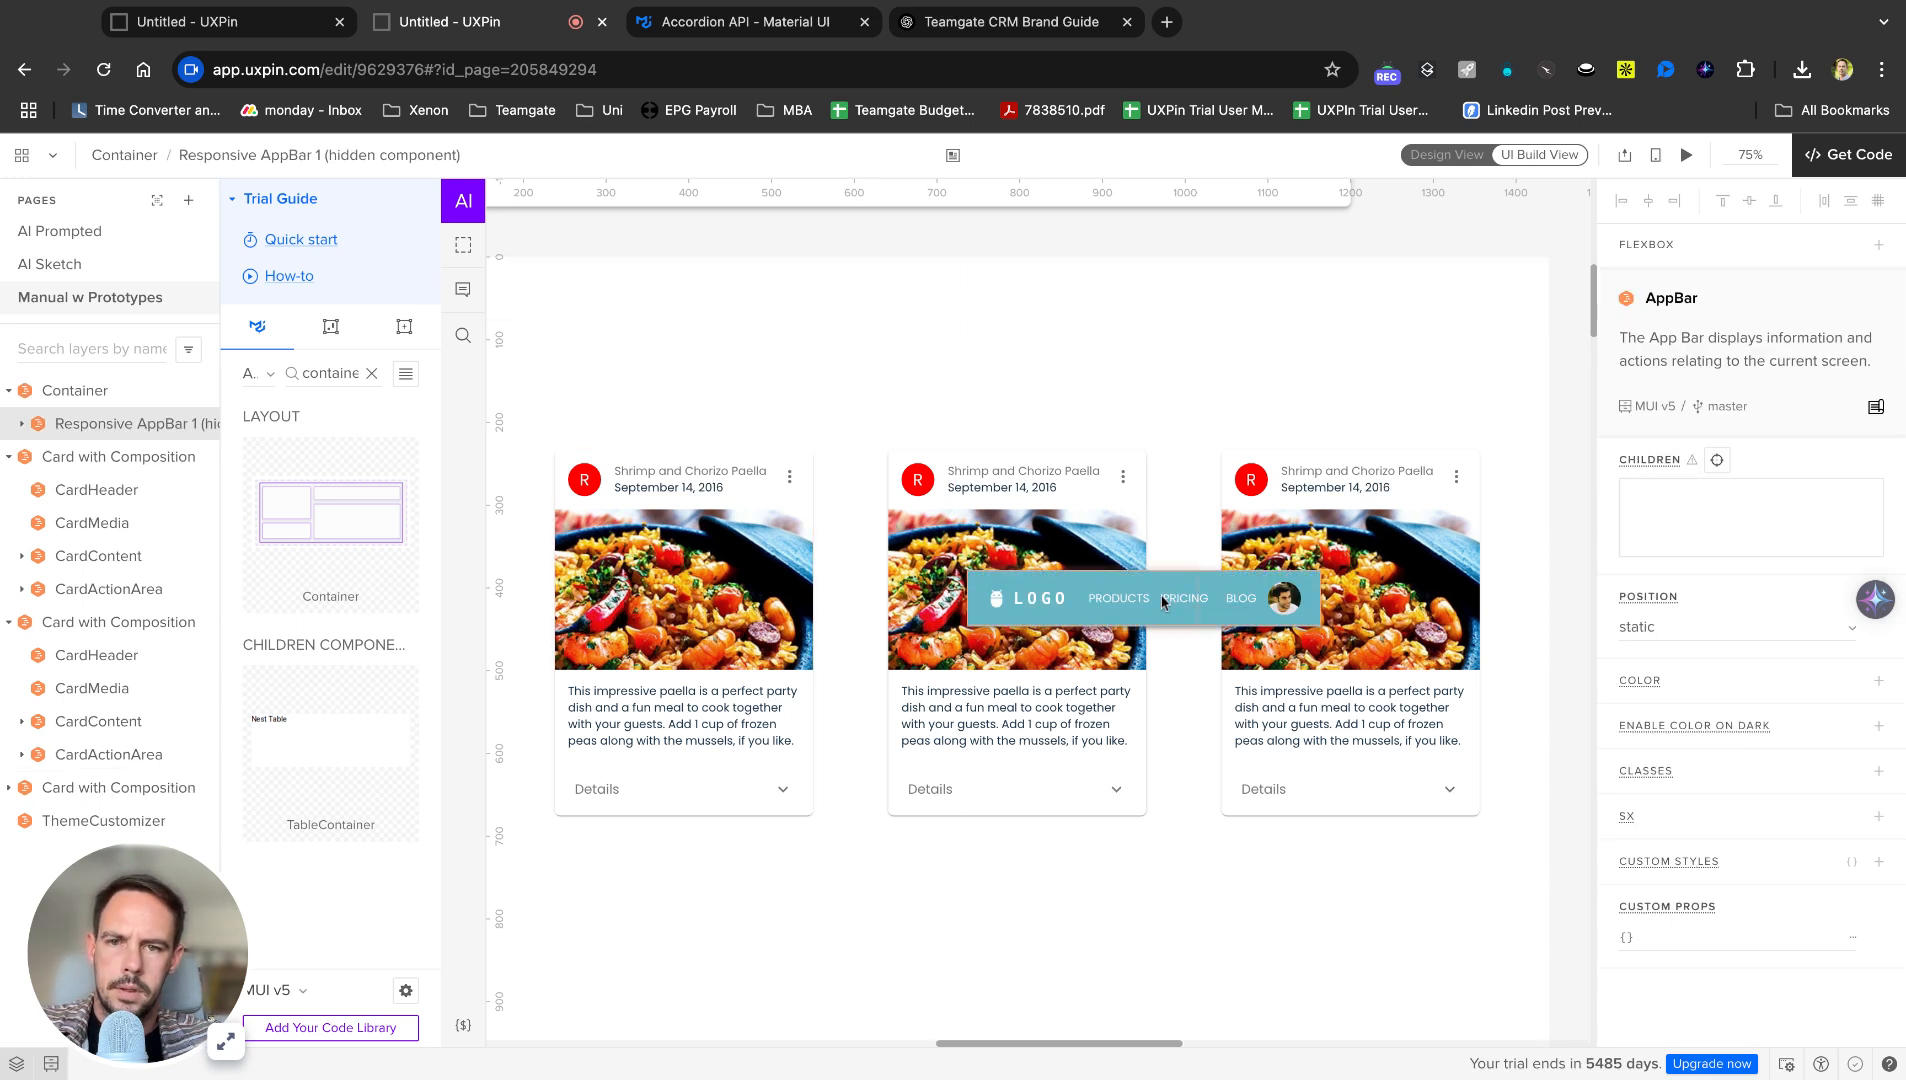
# Move the Container to the page origin at X 0, Y 0 and stretch it to 1440 wide.
pyautogui.click(72, 391)
pyautogui.moveTo(1162, 599); pyautogui.dragTo(1469, 313)
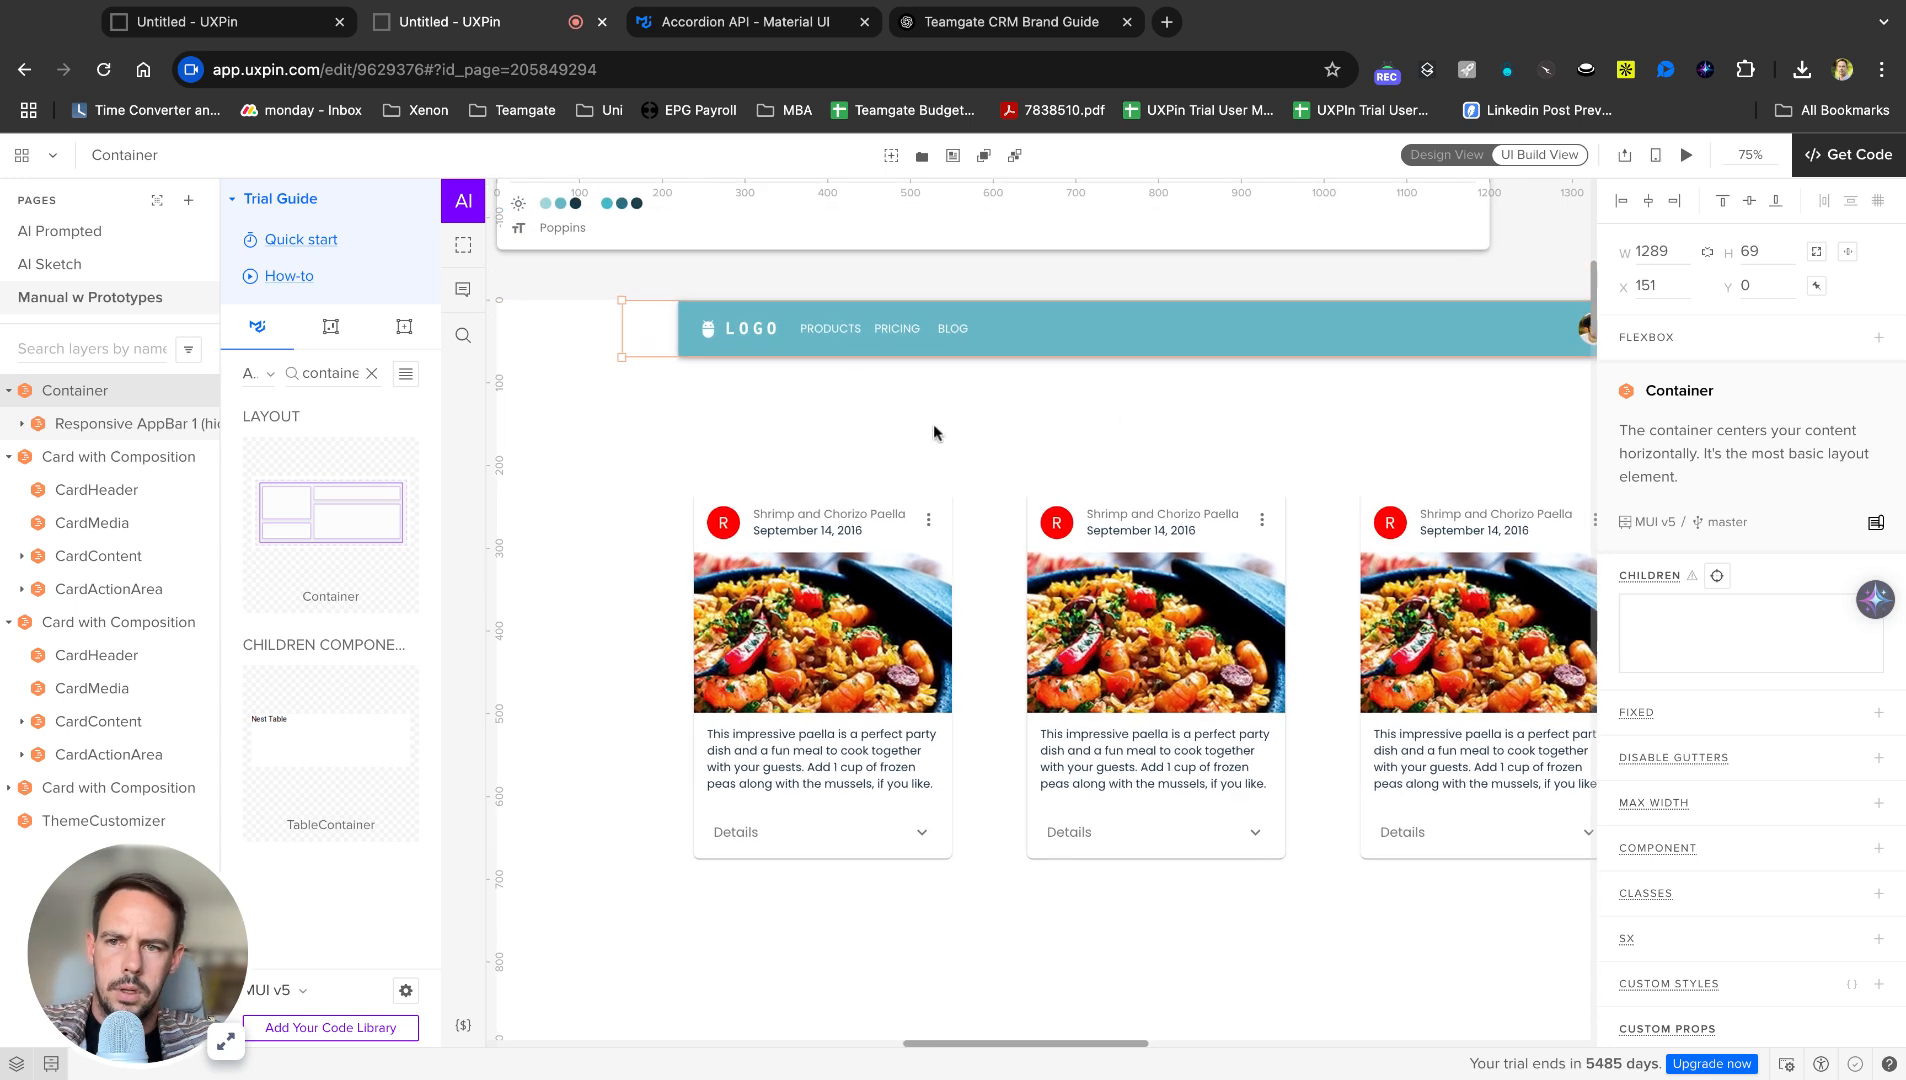
pyautogui.scroll(1, 684, 368)
pyautogui.hscroll(-1, 684, 368)
pyautogui.moveTo(732, 494); pyautogui.dragTo(729, 493)
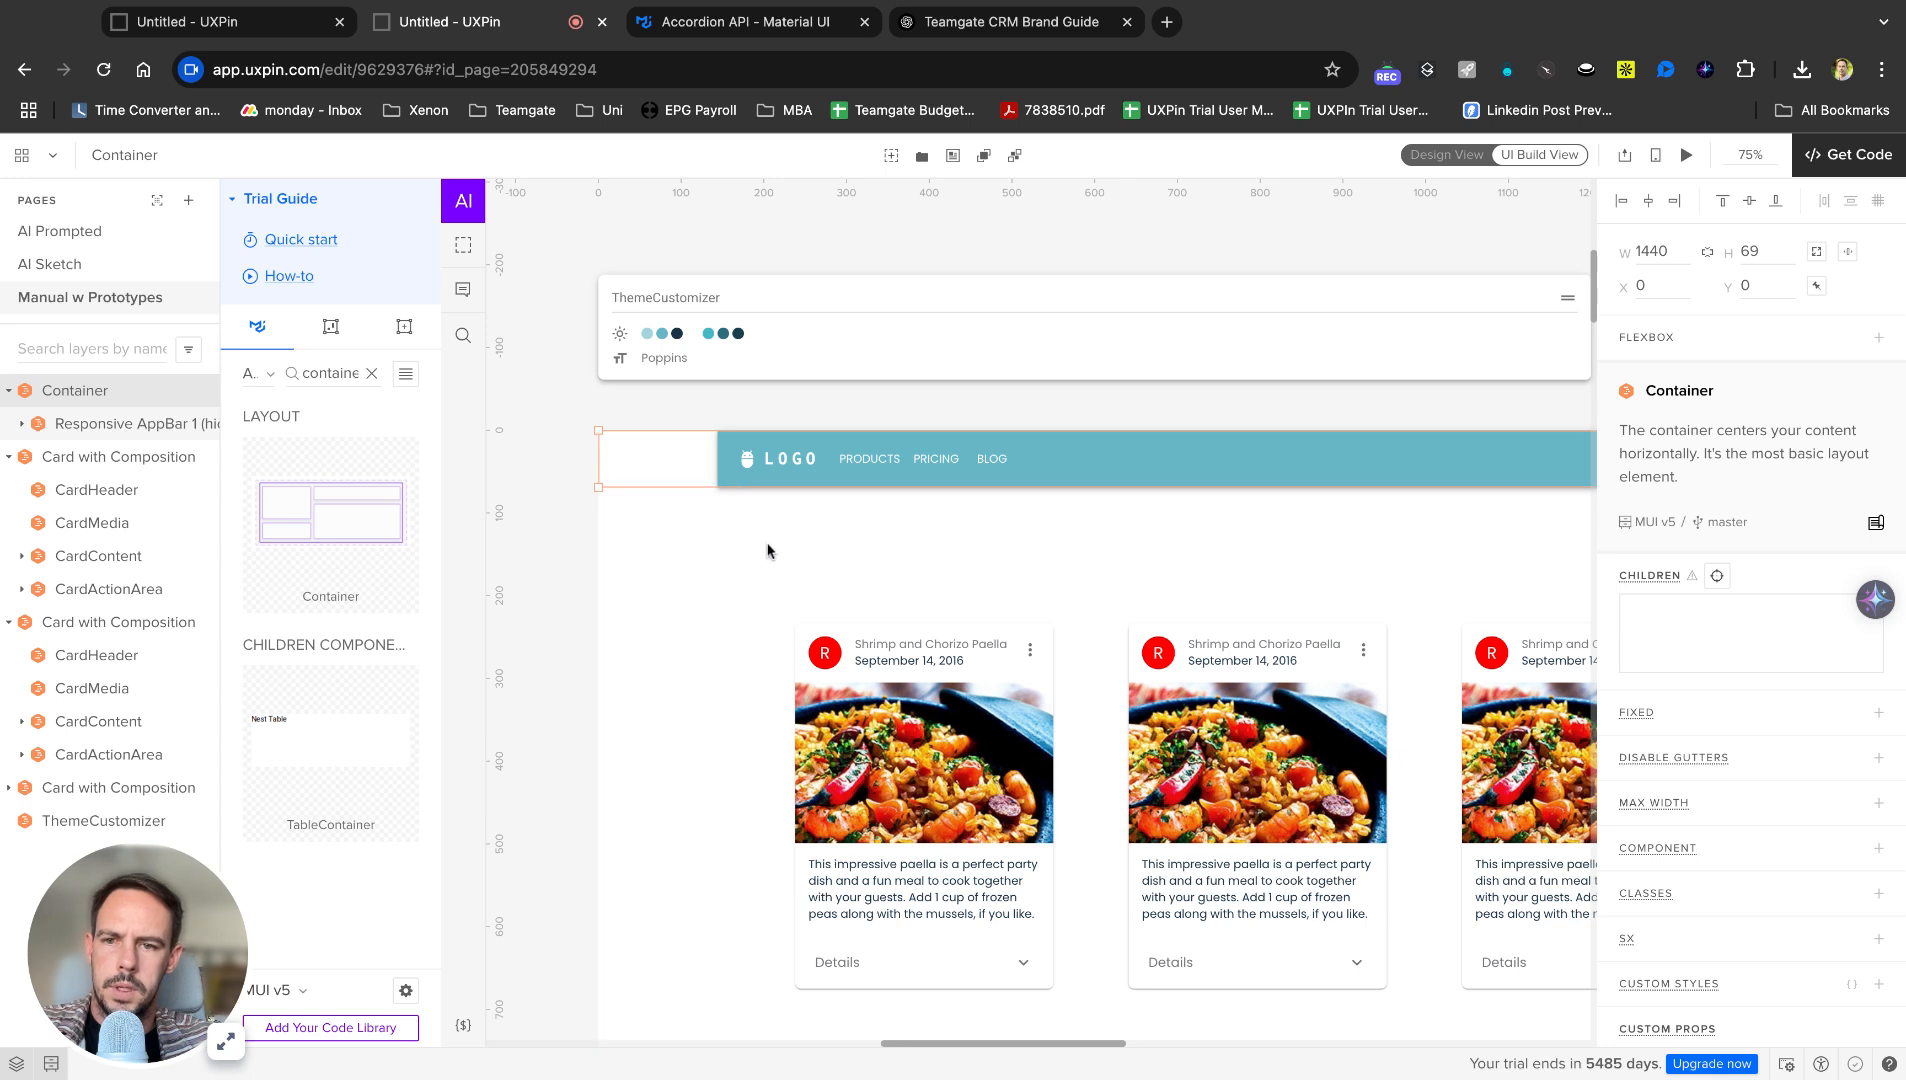
# Set the Container's Max Width to xl after trying xs.
pyautogui.click(1005, 552)
pyautogui.hscroll(3, 1005, 552)
pyautogui.scroll(-1, 1005, 552)
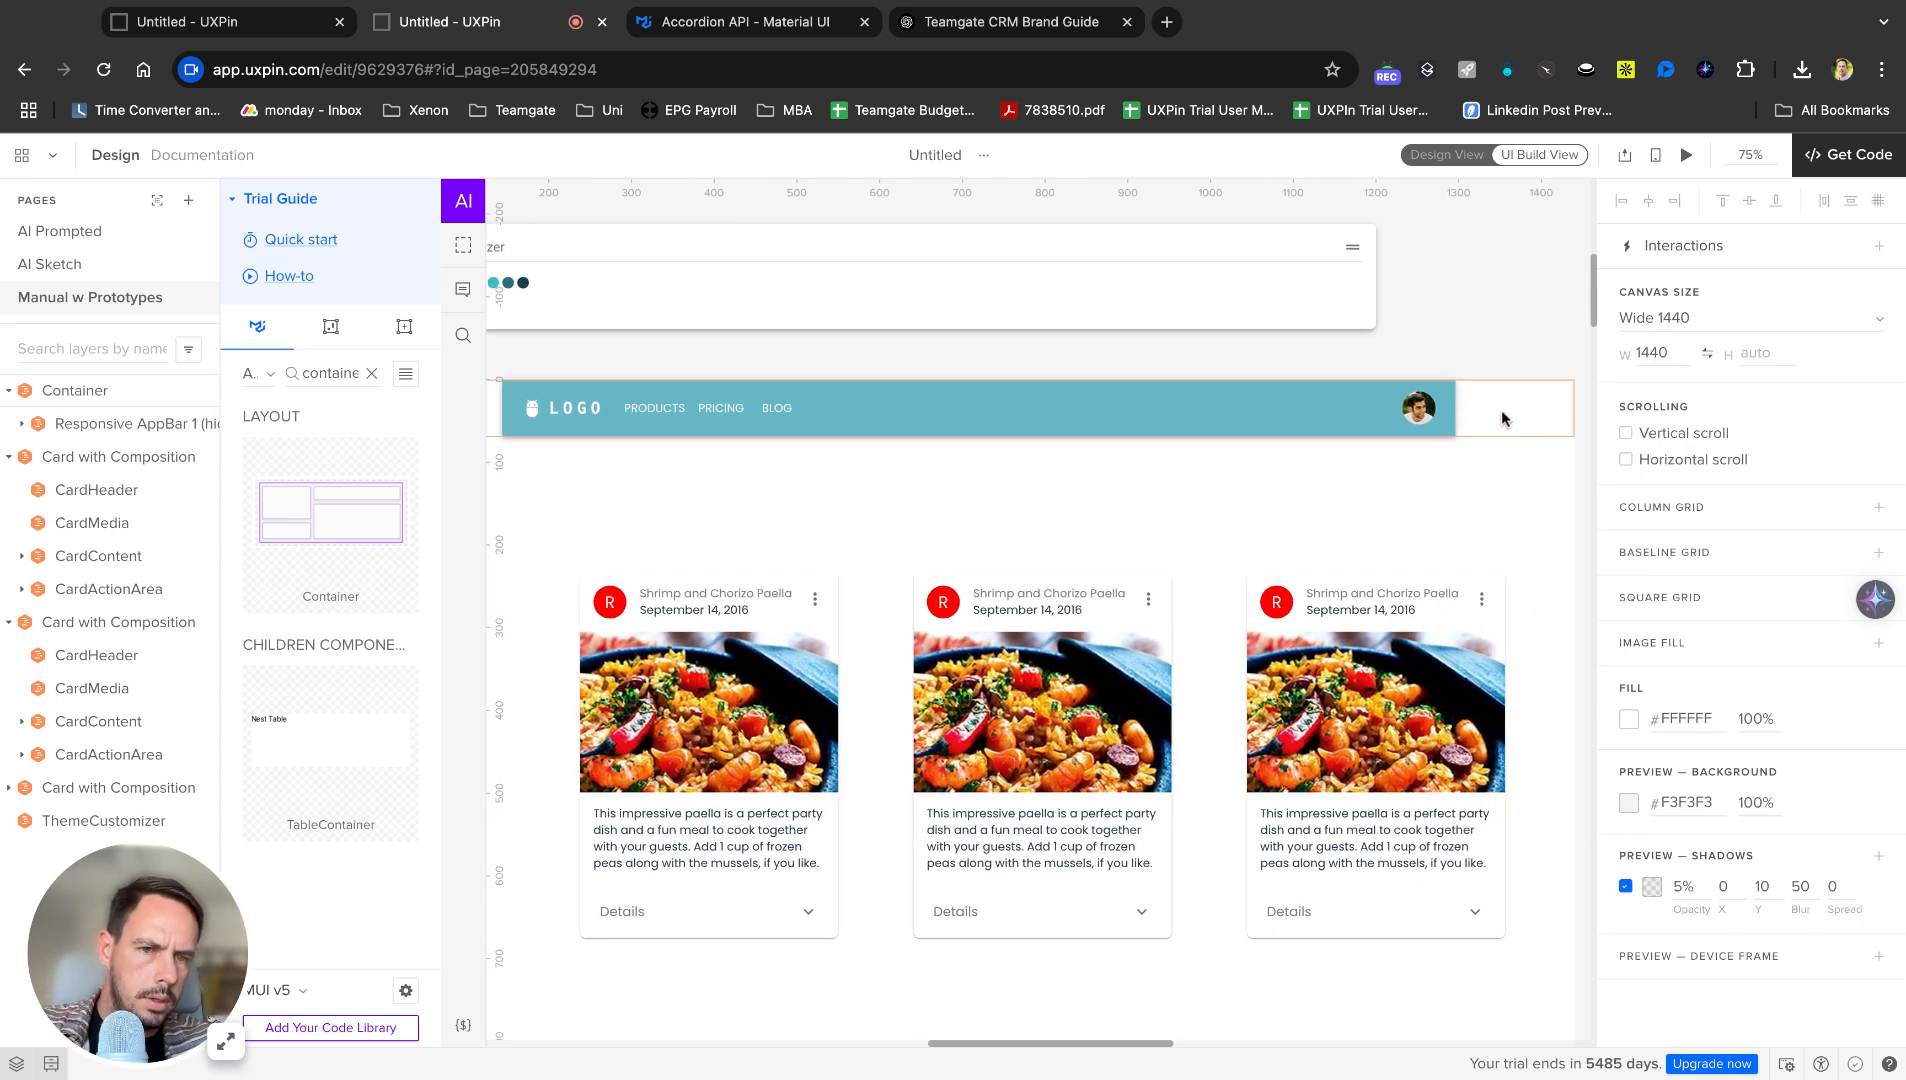
pyautogui.click(1500, 426)
pyautogui.scroll(-1, 1734, 876)
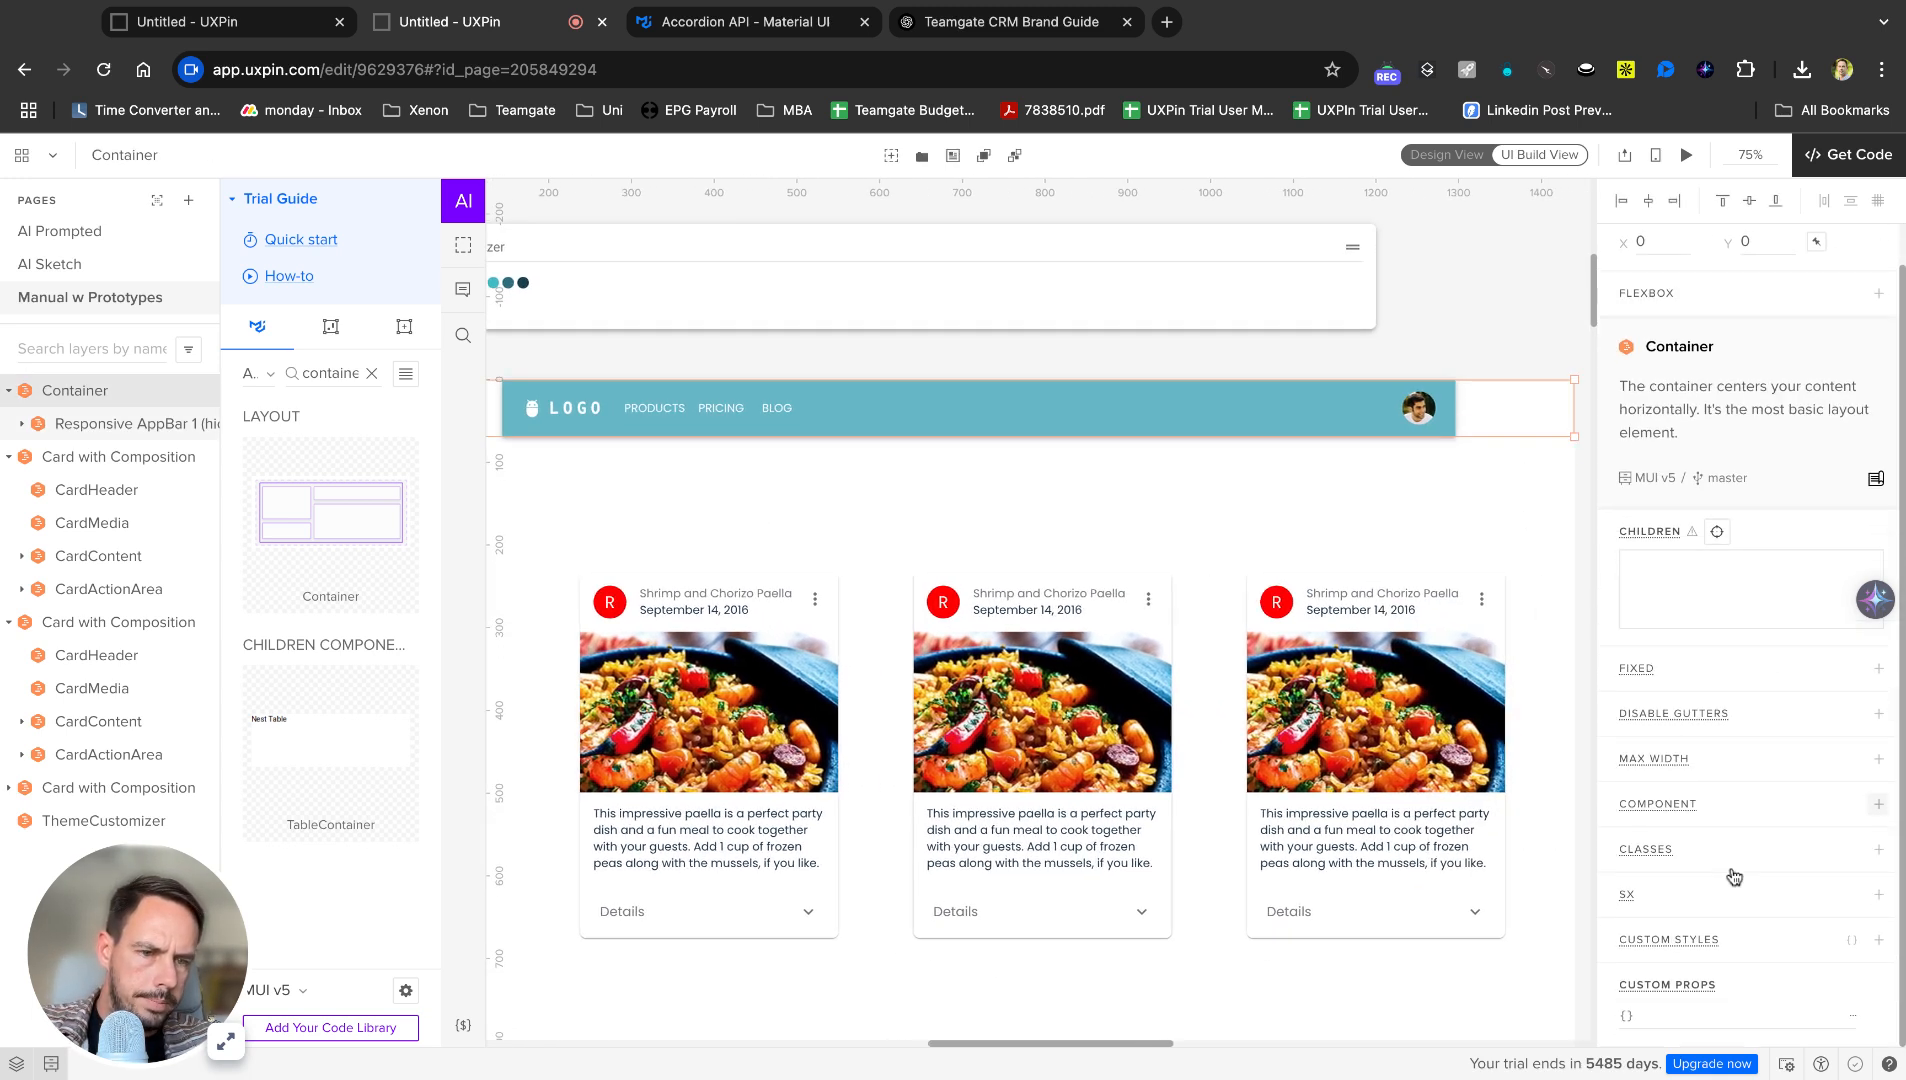
pyautogui.click(1845, 776)
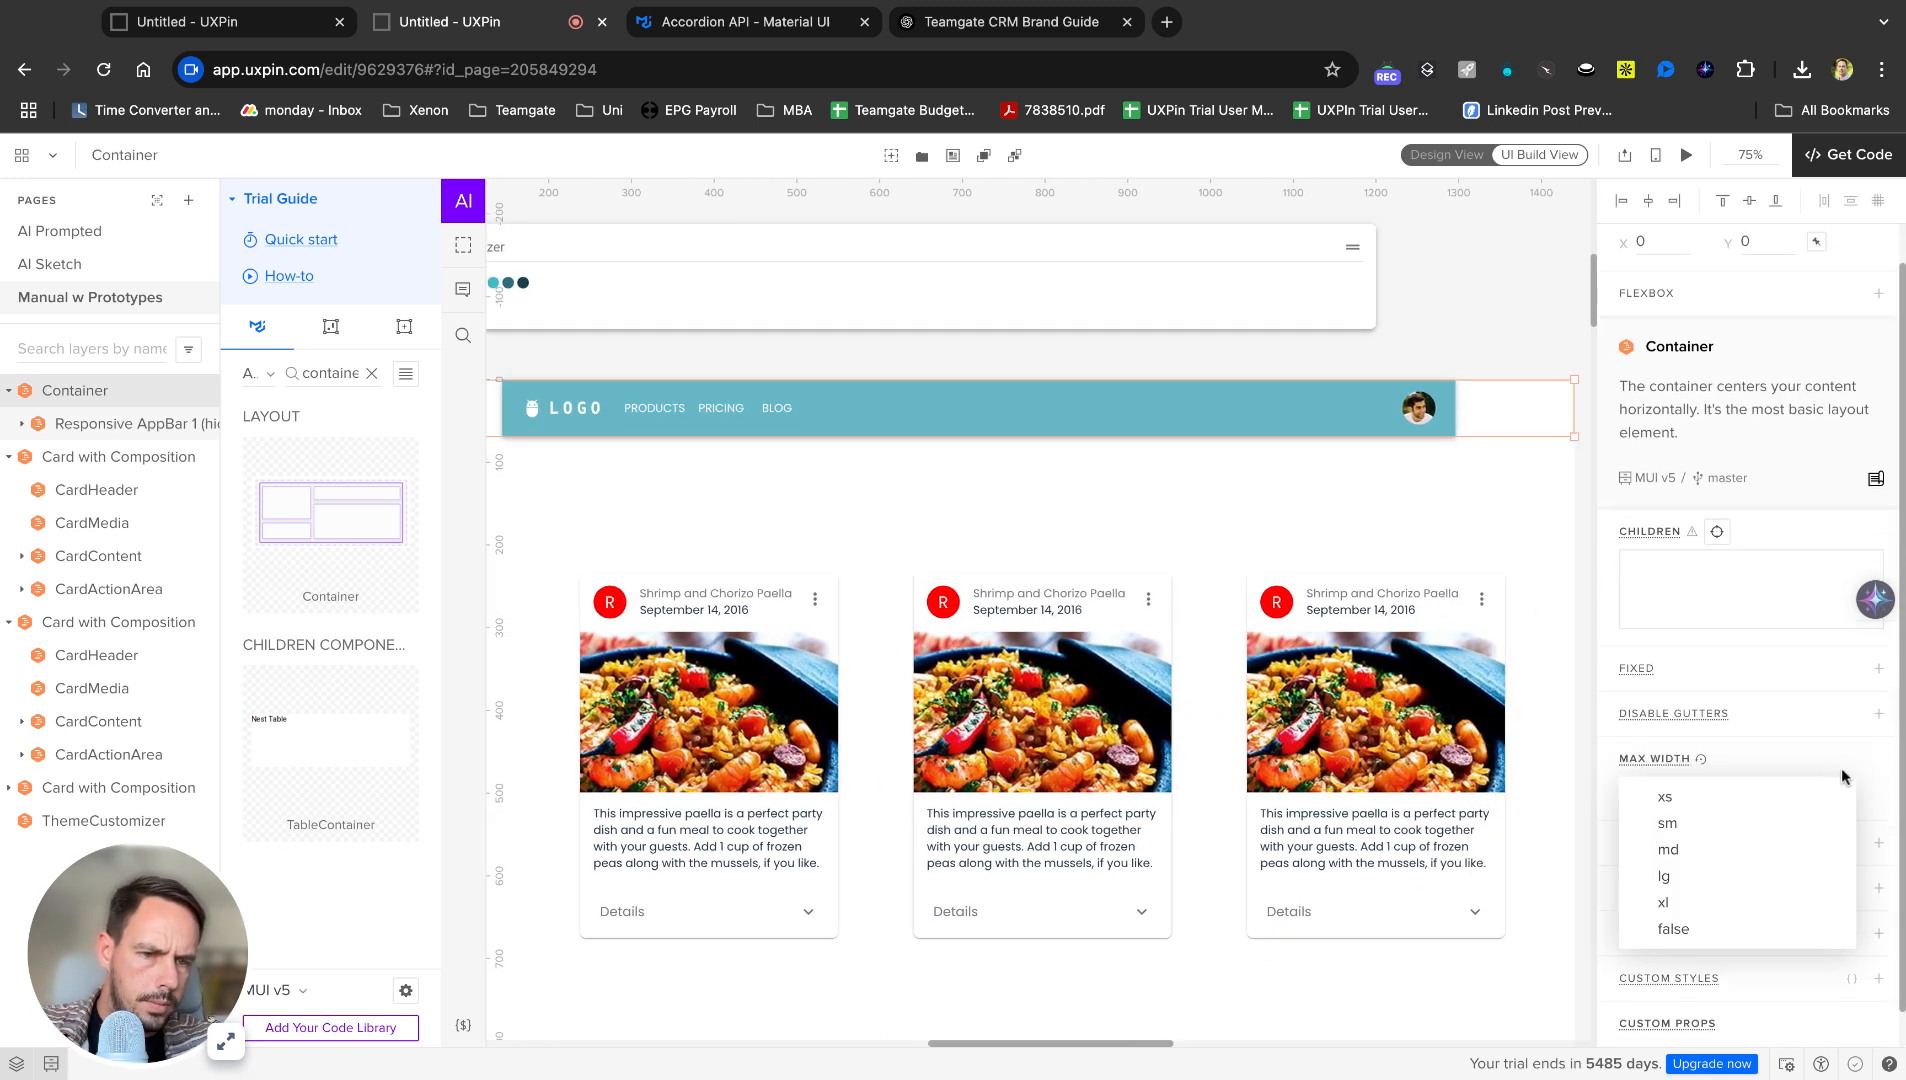
pyautogui.click(1762, 792)
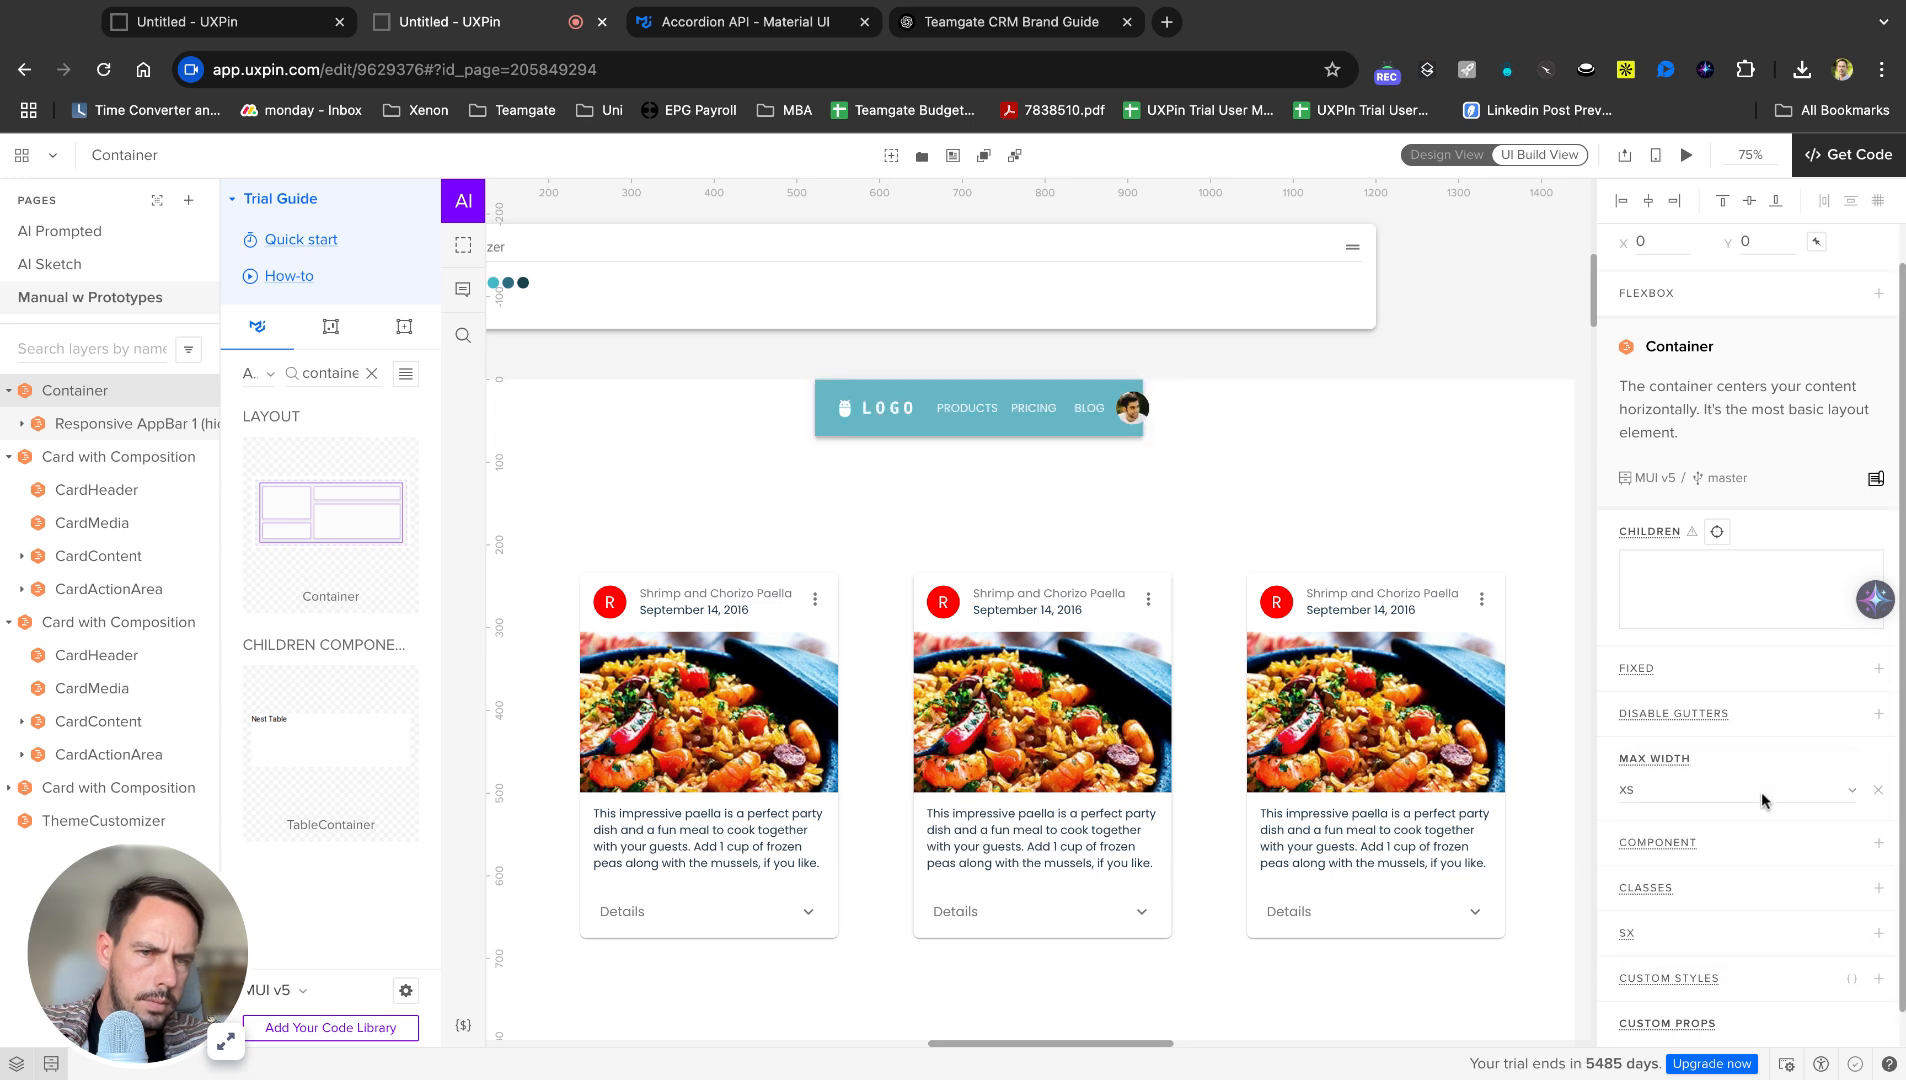
pyautogui.click(1852, 792)
pyautogui.click(1684, 910)
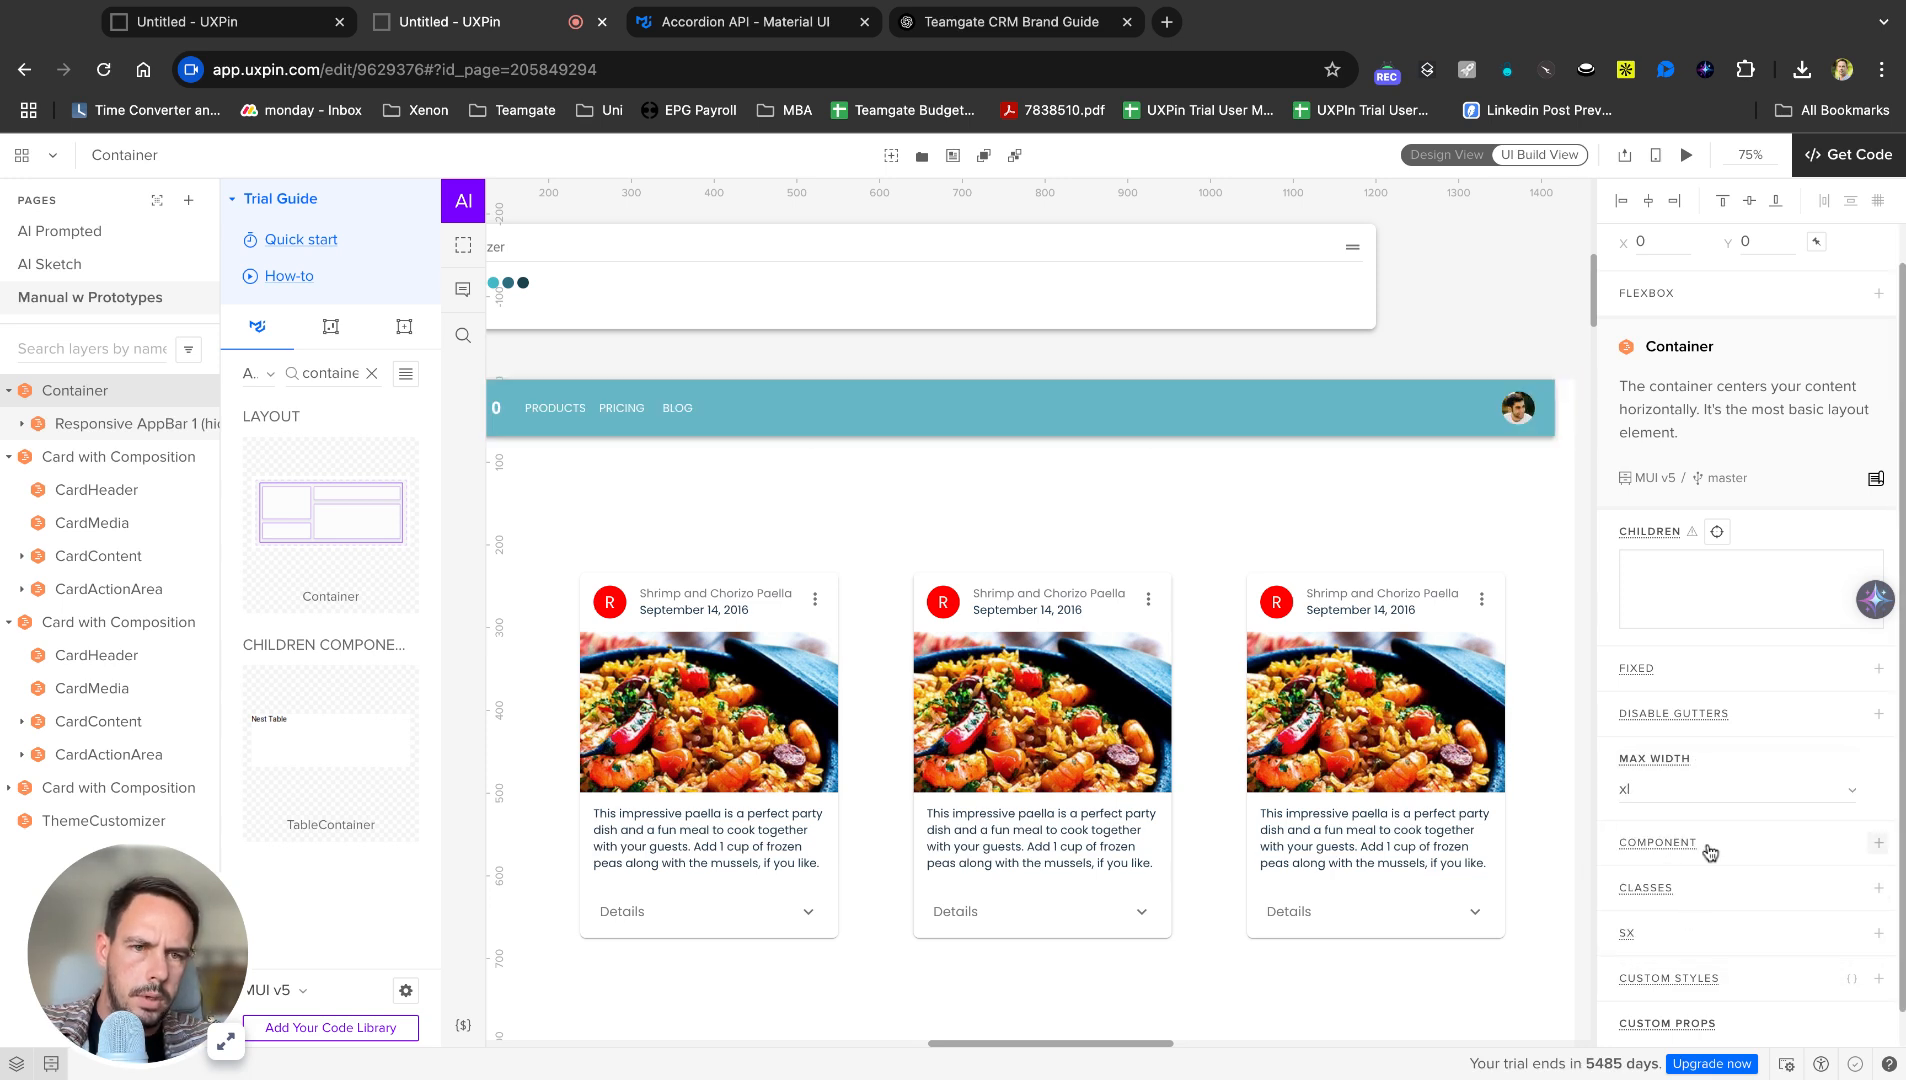
# Set the Container's Disable Gutters to true so the app bar fills the full page width.
pyautogui.scroll(-1, 1722, 856)
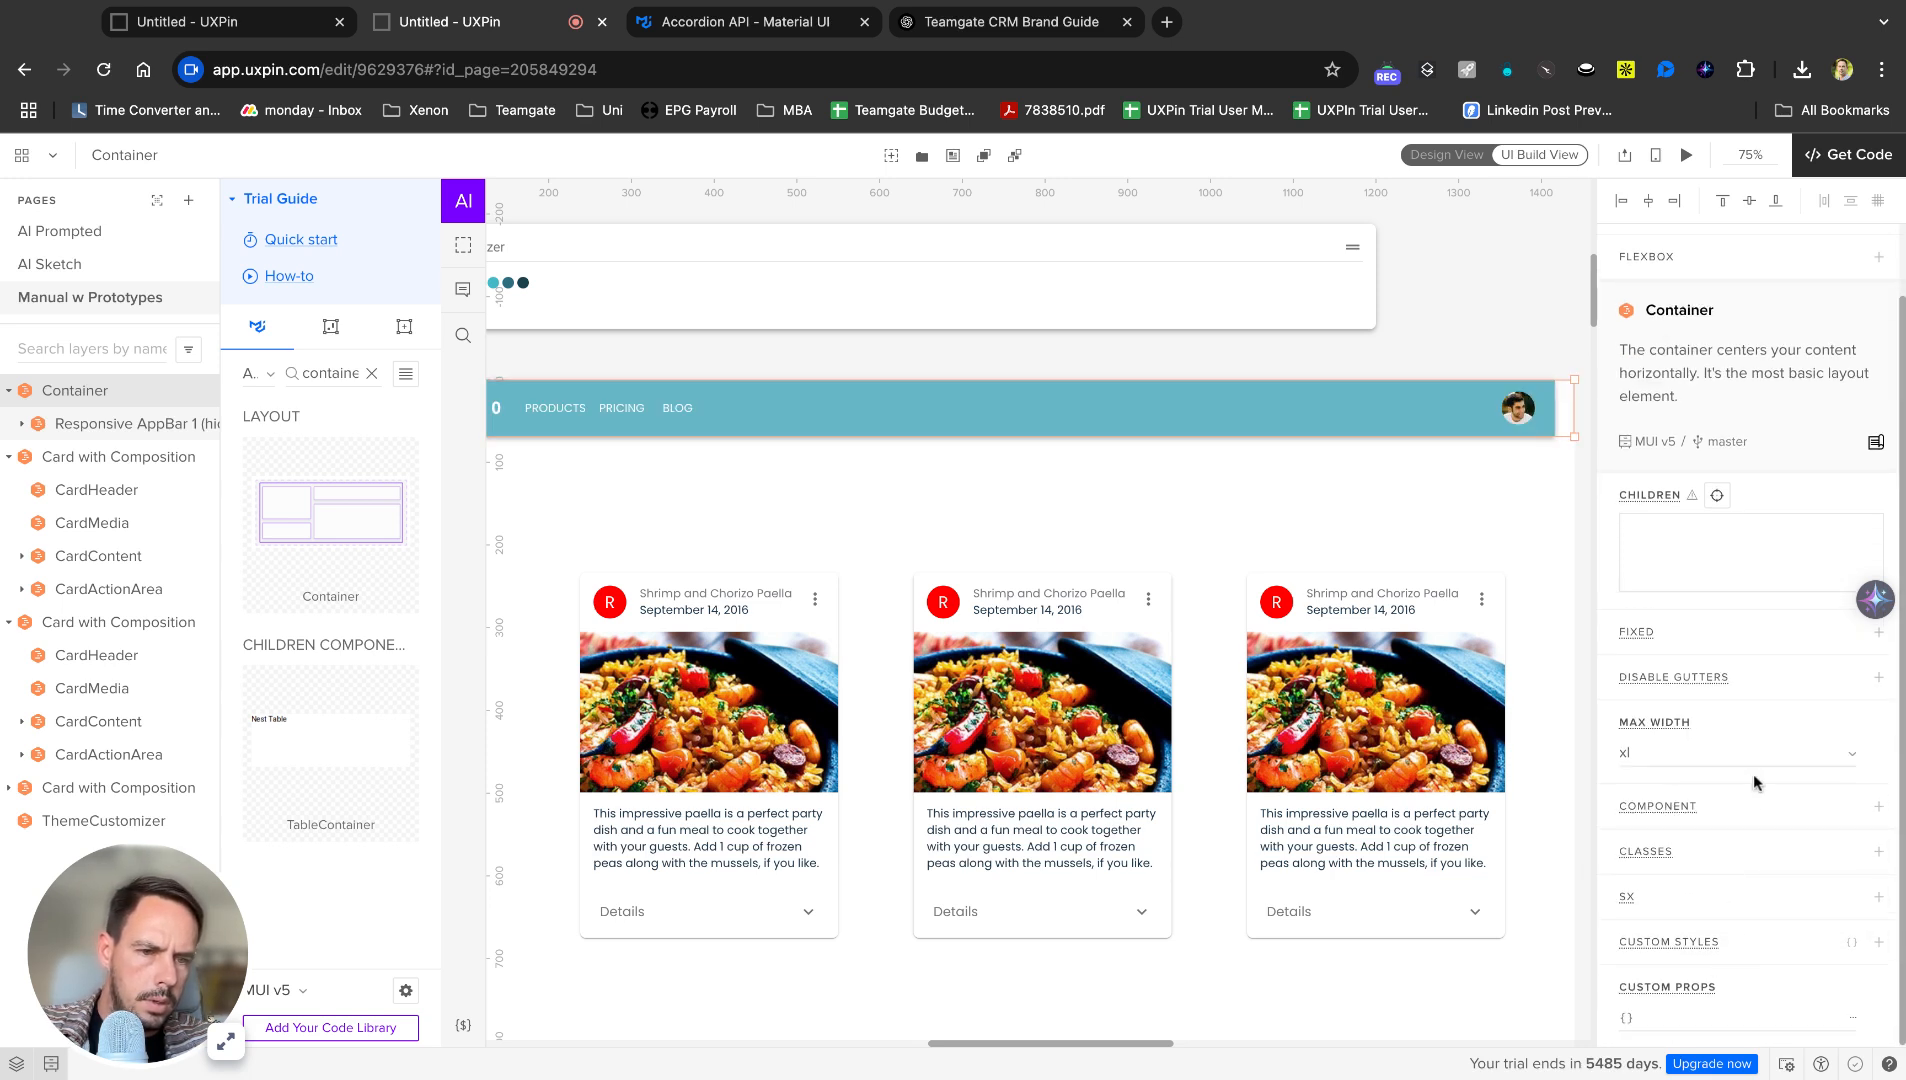
pyautogui.click(1880, 686)
pyautogui.click(1722, 712)
pyautogui.click(1231, 524)
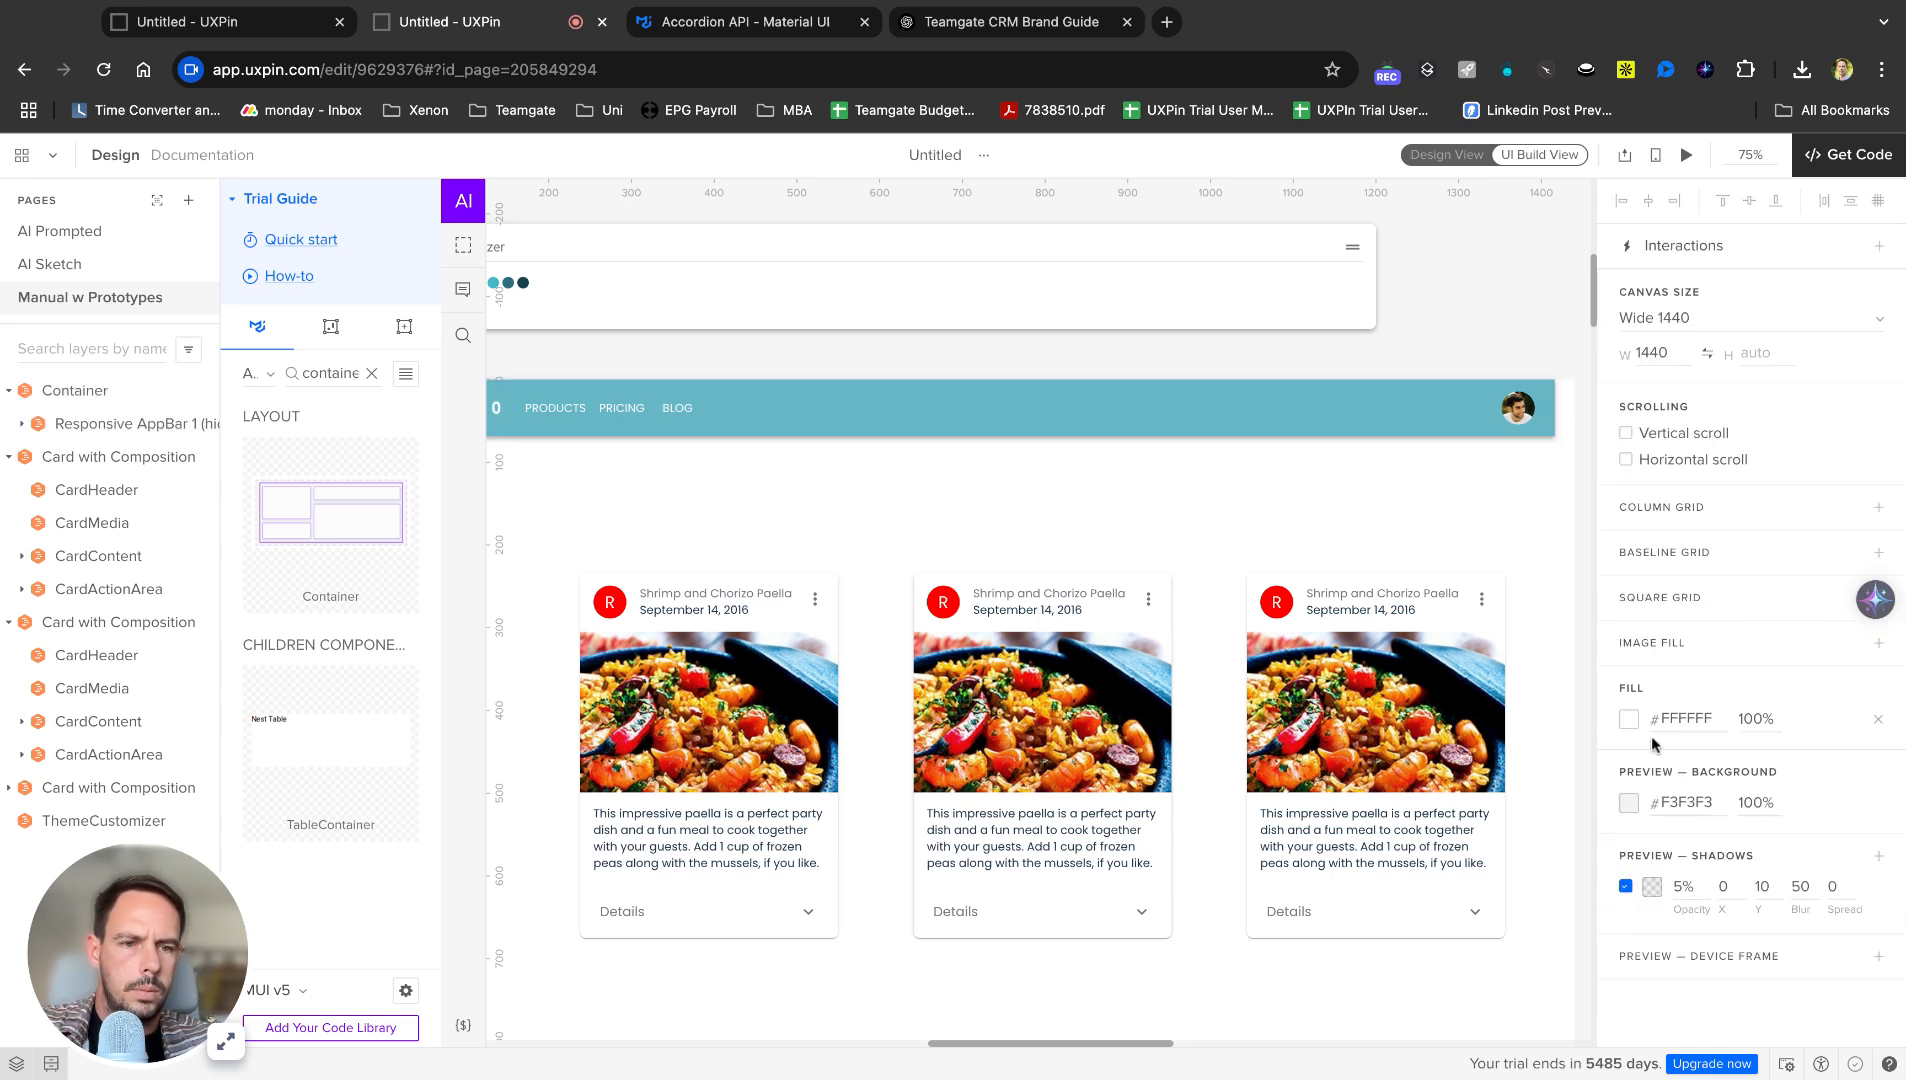
pyautogui.click(1445, 427)
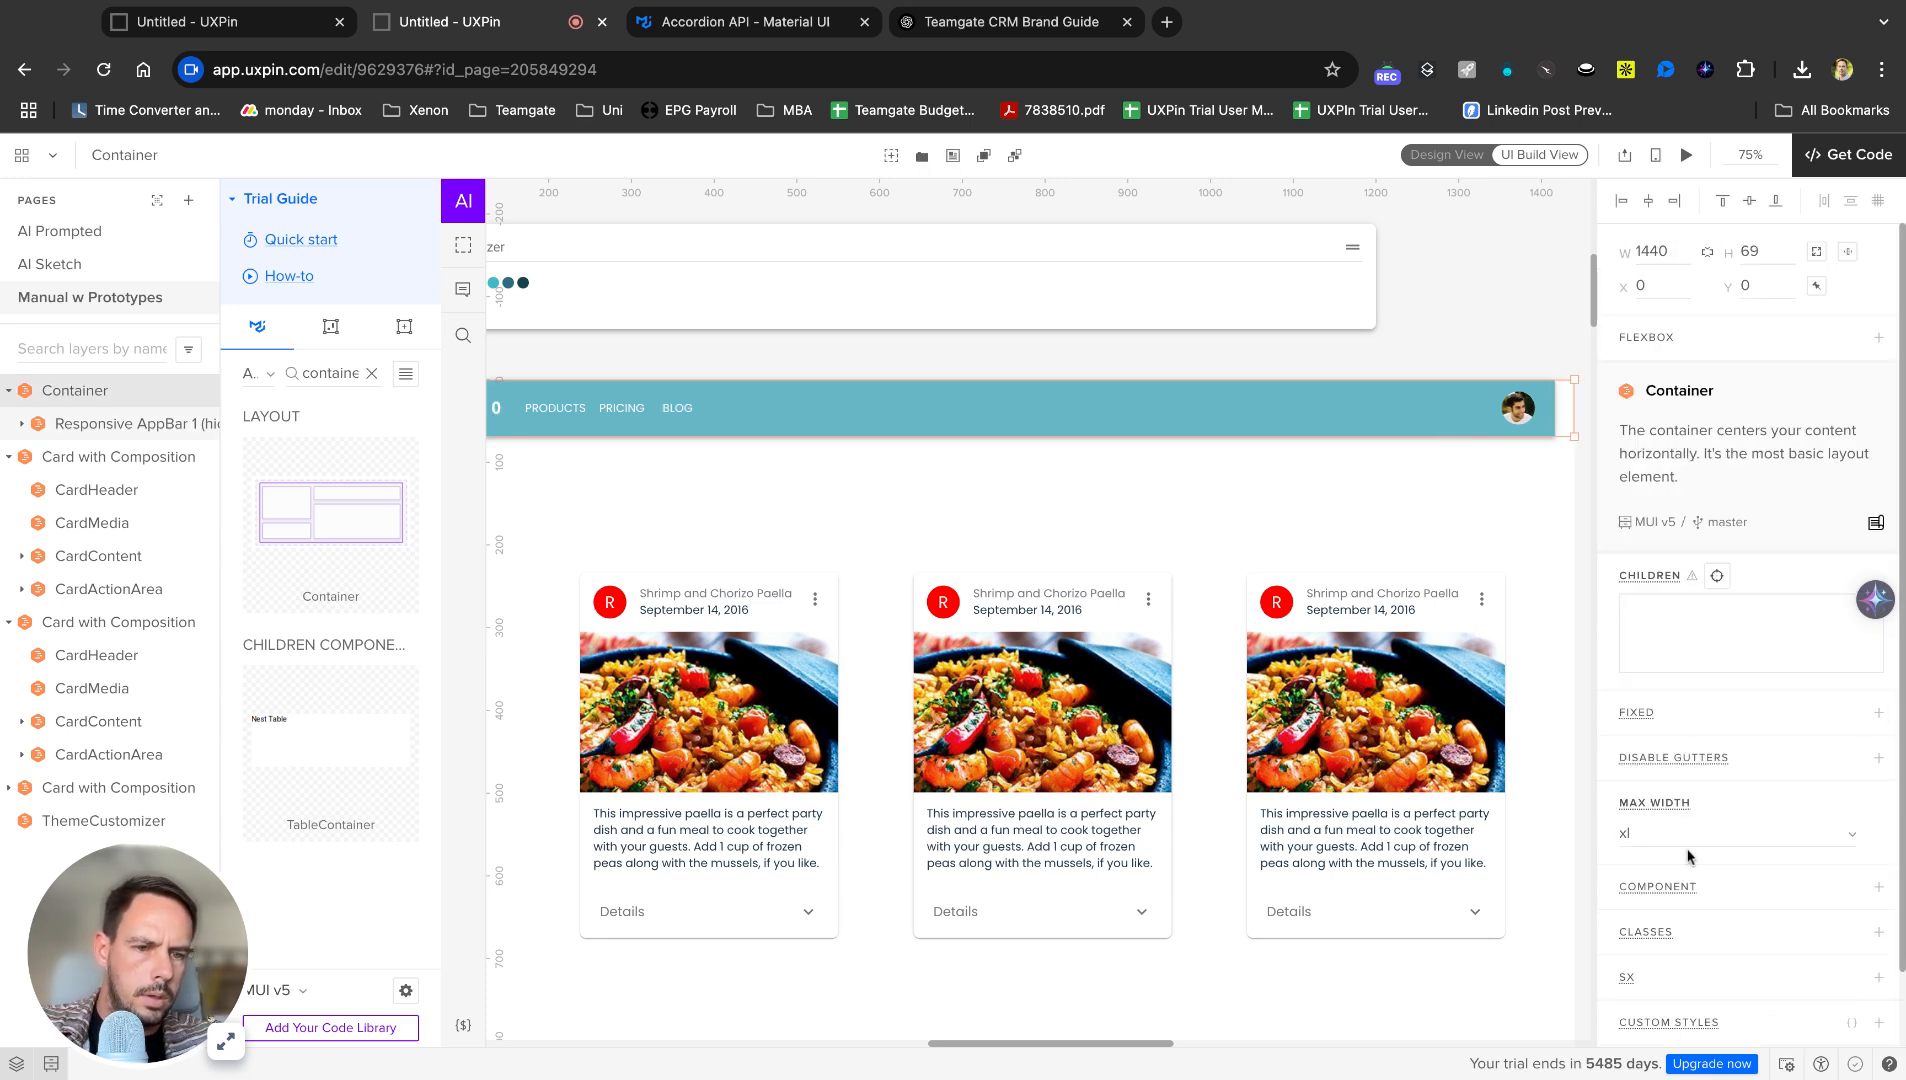
pyautogui.click(1879, 757)
pyautogui.click(1664, 796)
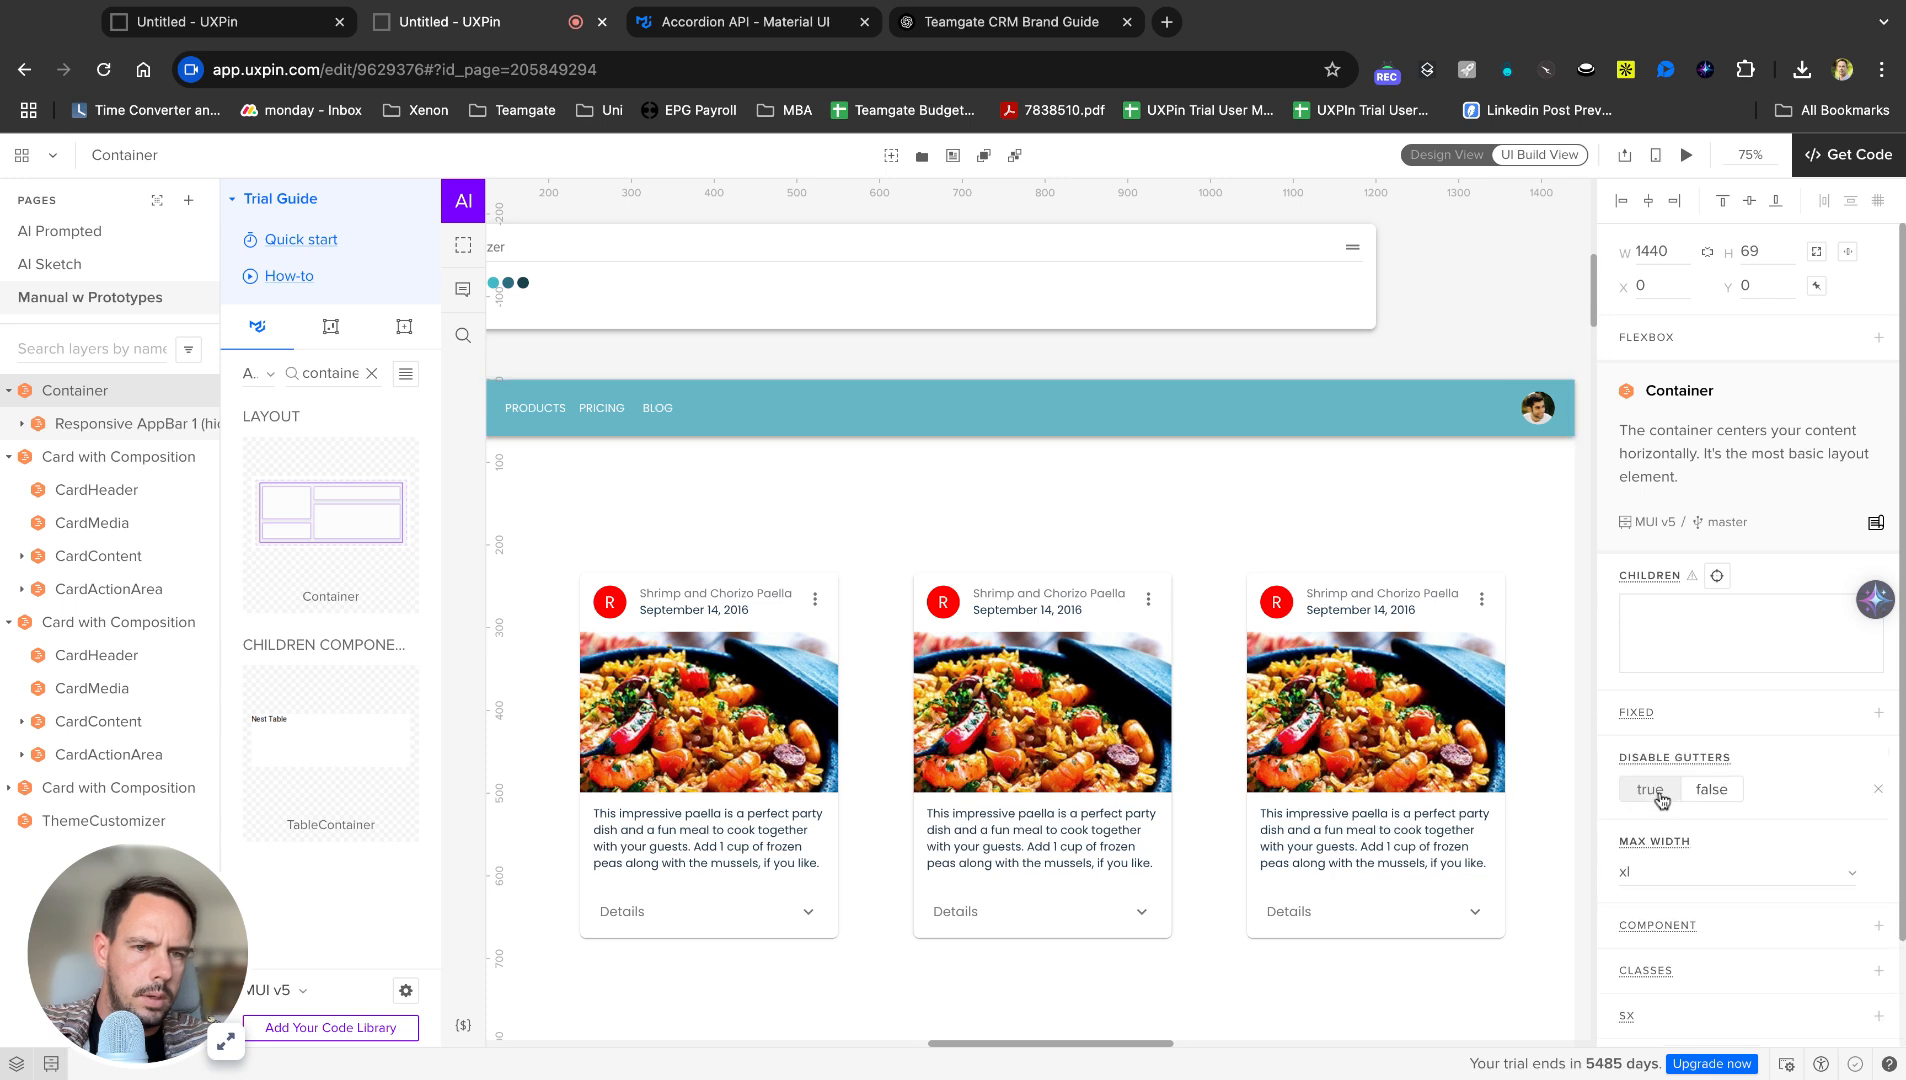
pyautogui.click(1378, 540)
pyautogui.hscroll(-5, 1015, 462)
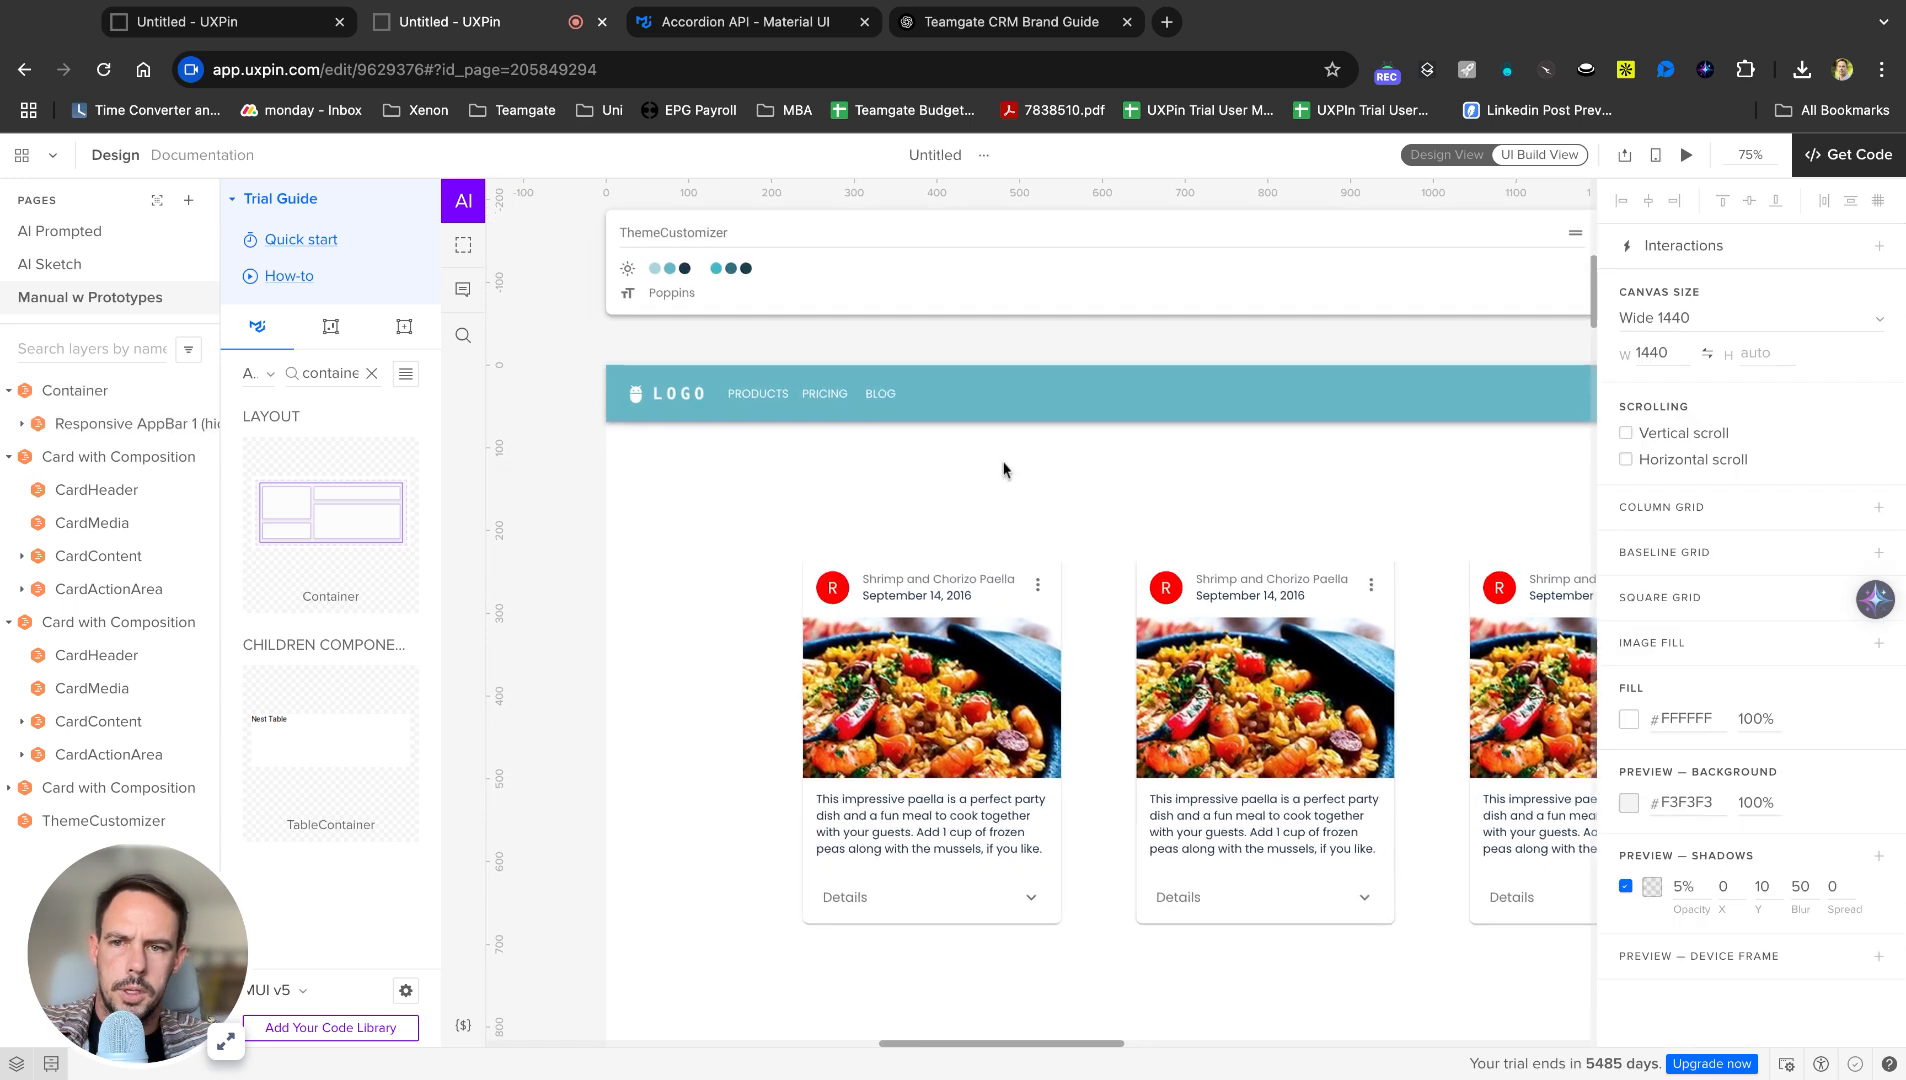
pyautogui.scroll(-2, 791, 476)
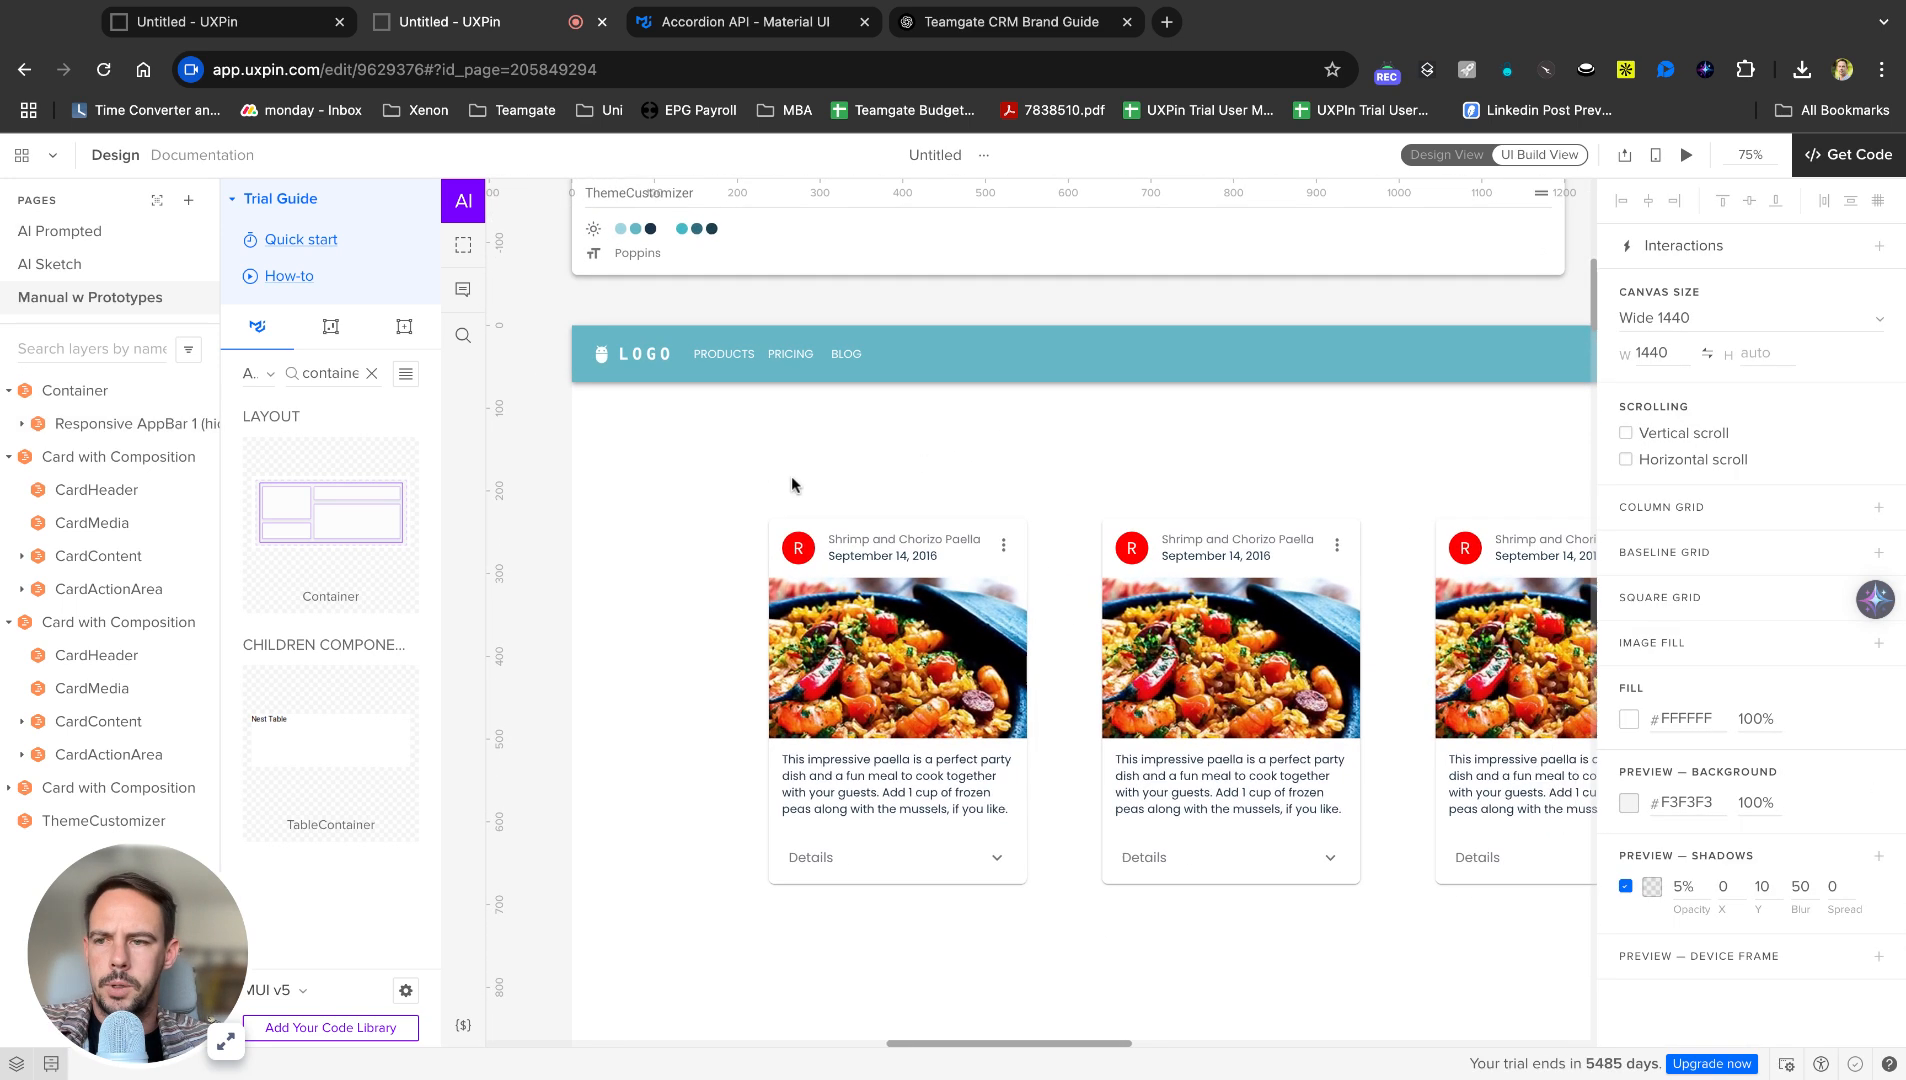
# Nest all three Card with Composition elements inside the Container below the Responsive AppBar.
pyautogui.click(83, 424)
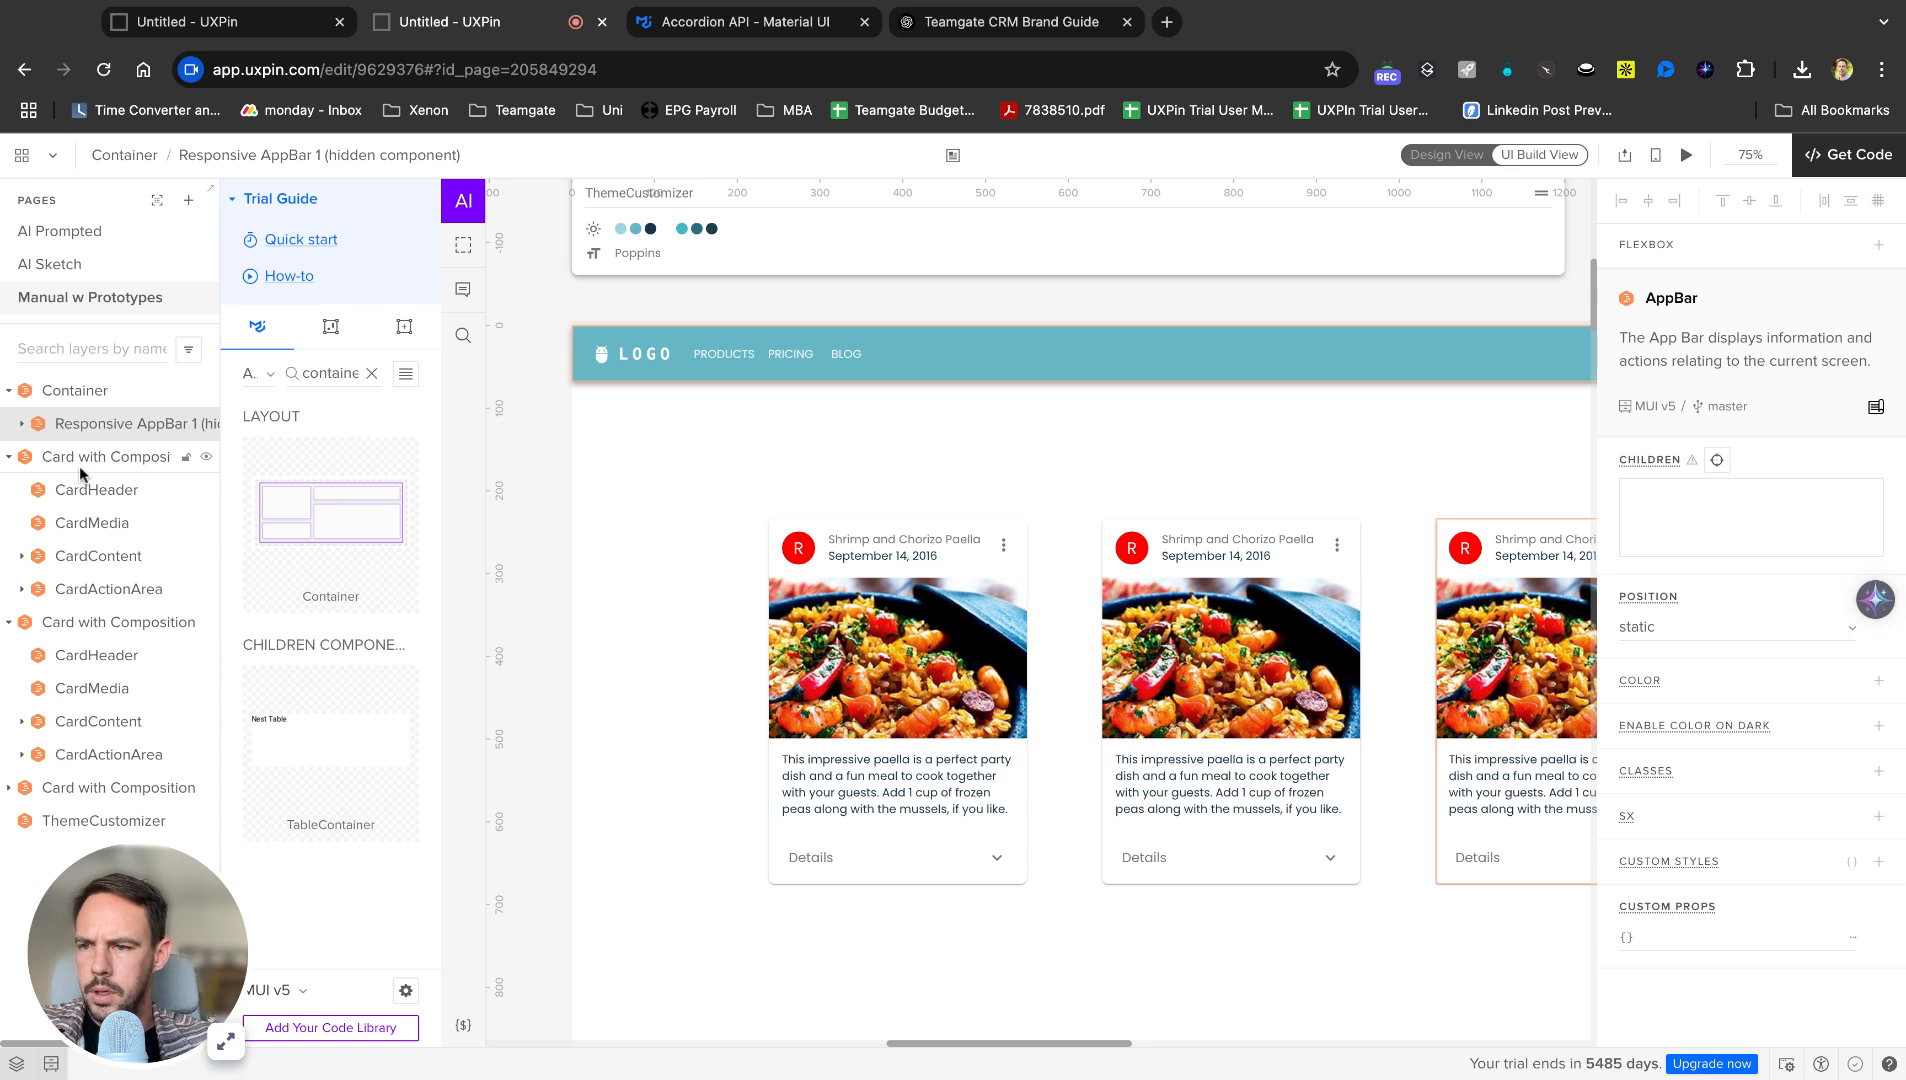
pyautogui.click(87, 457)
pyautogui.moveTo(86, 454); pyautogui.dragTo(66, 436)
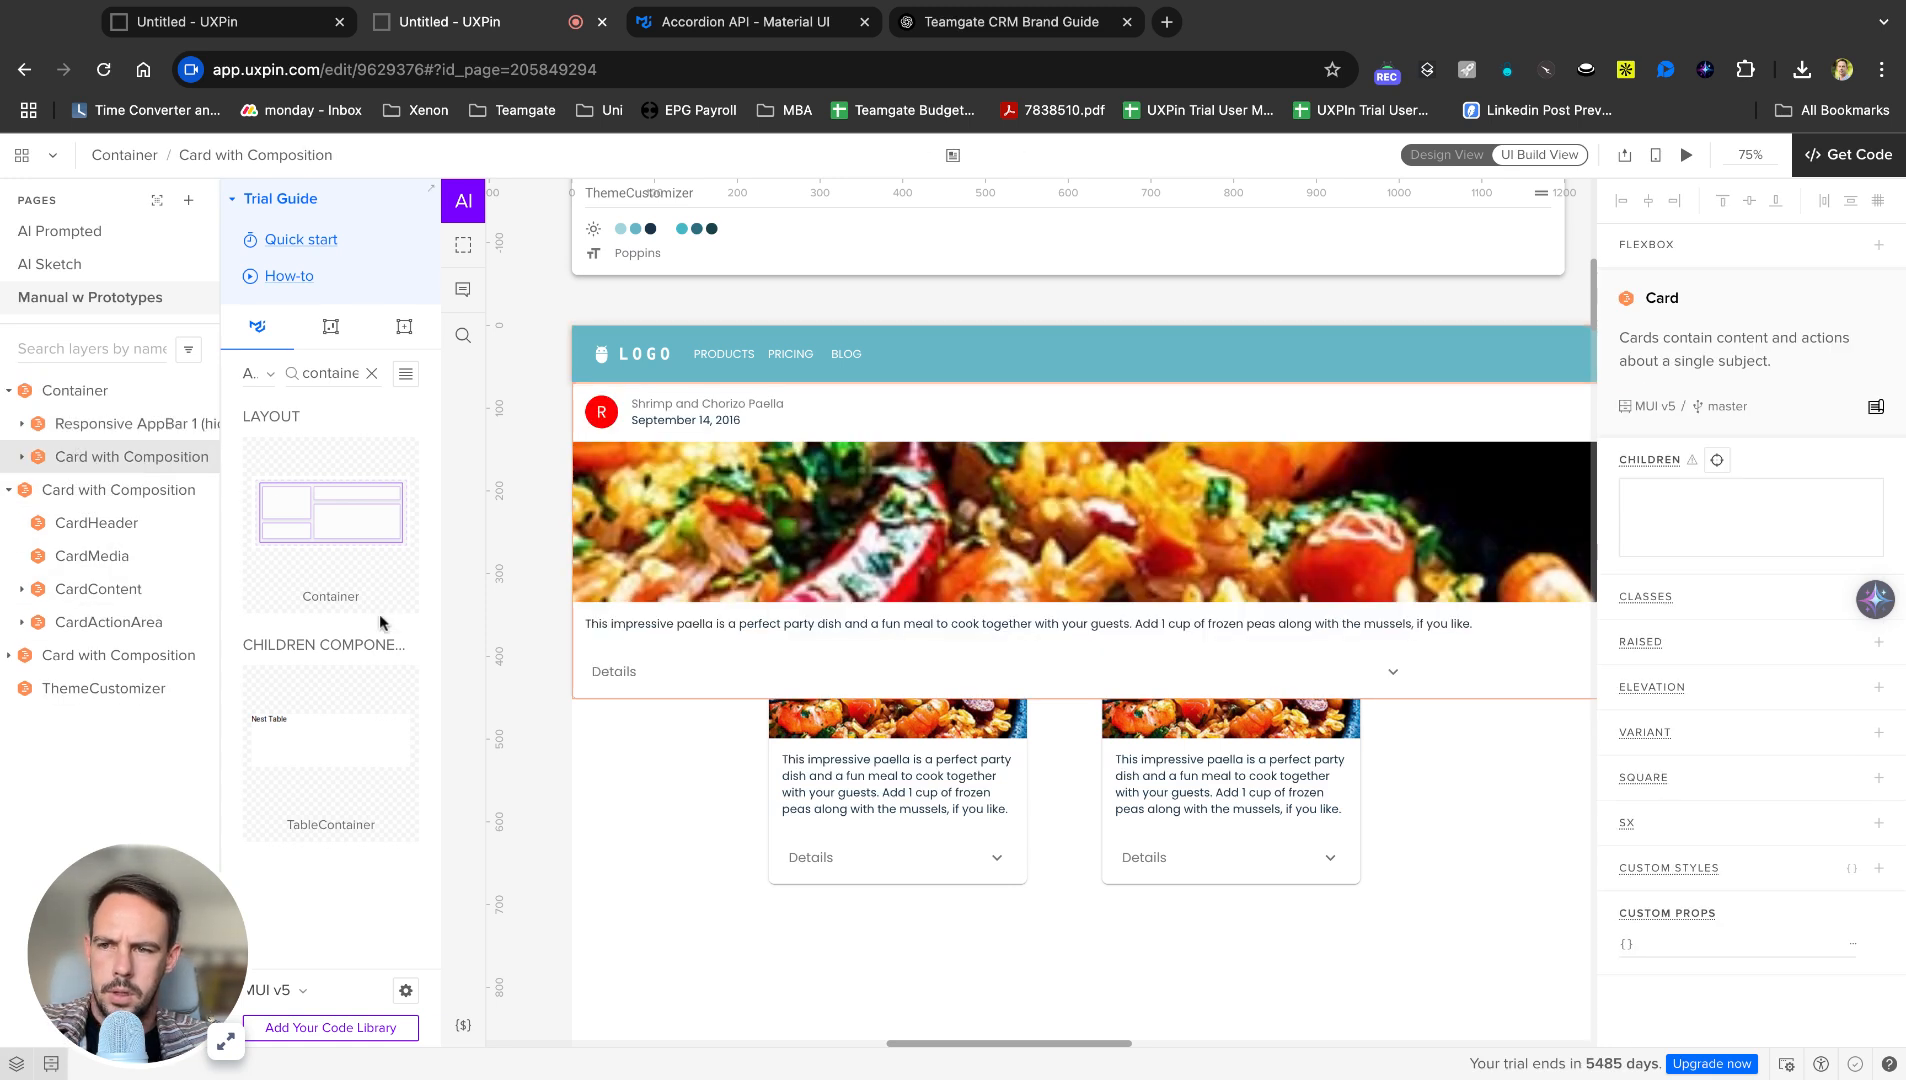
pyautogui.click(125, 494)
pyautogui.moveTo(124, 495); pyautogui.dragTo(110, 391)
pyautogui.click(115, 528)
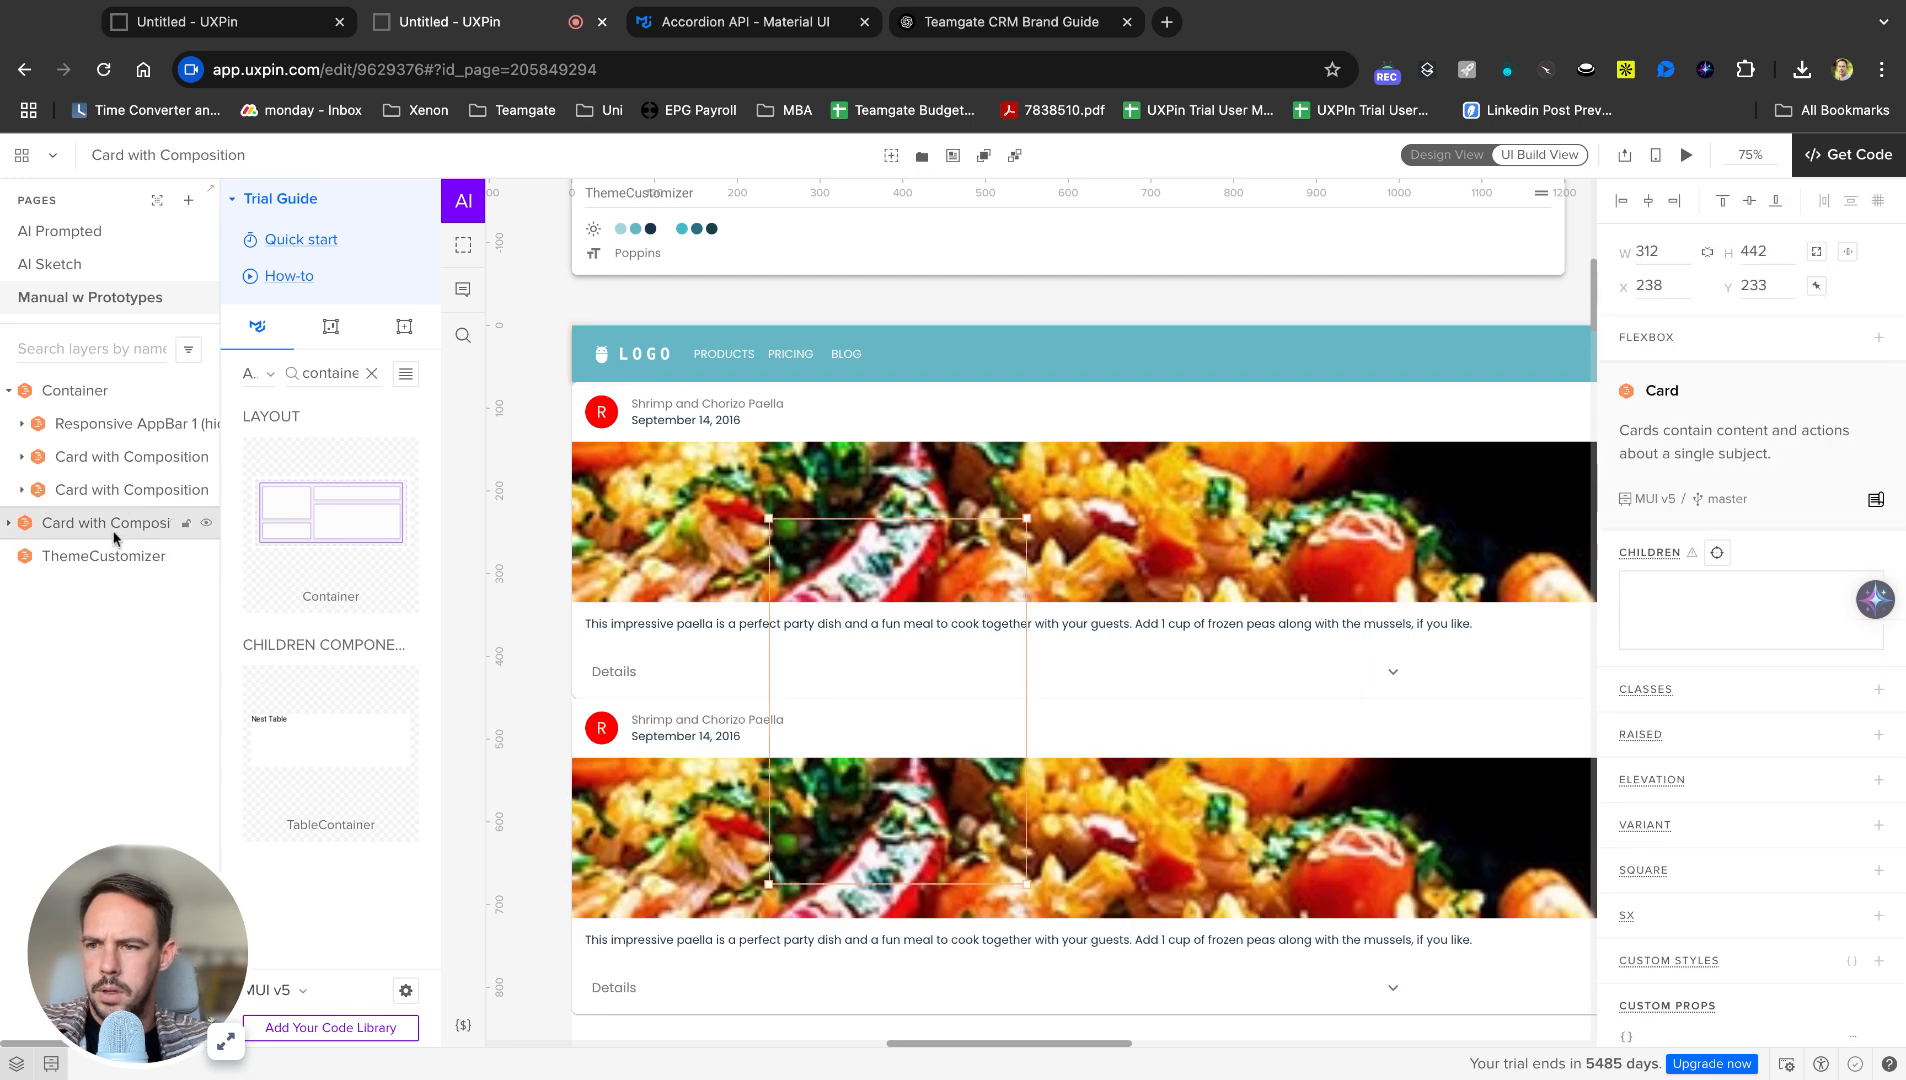
pyautogui.moveTo(115, 538); pyautogui.dragTo(125, 558)
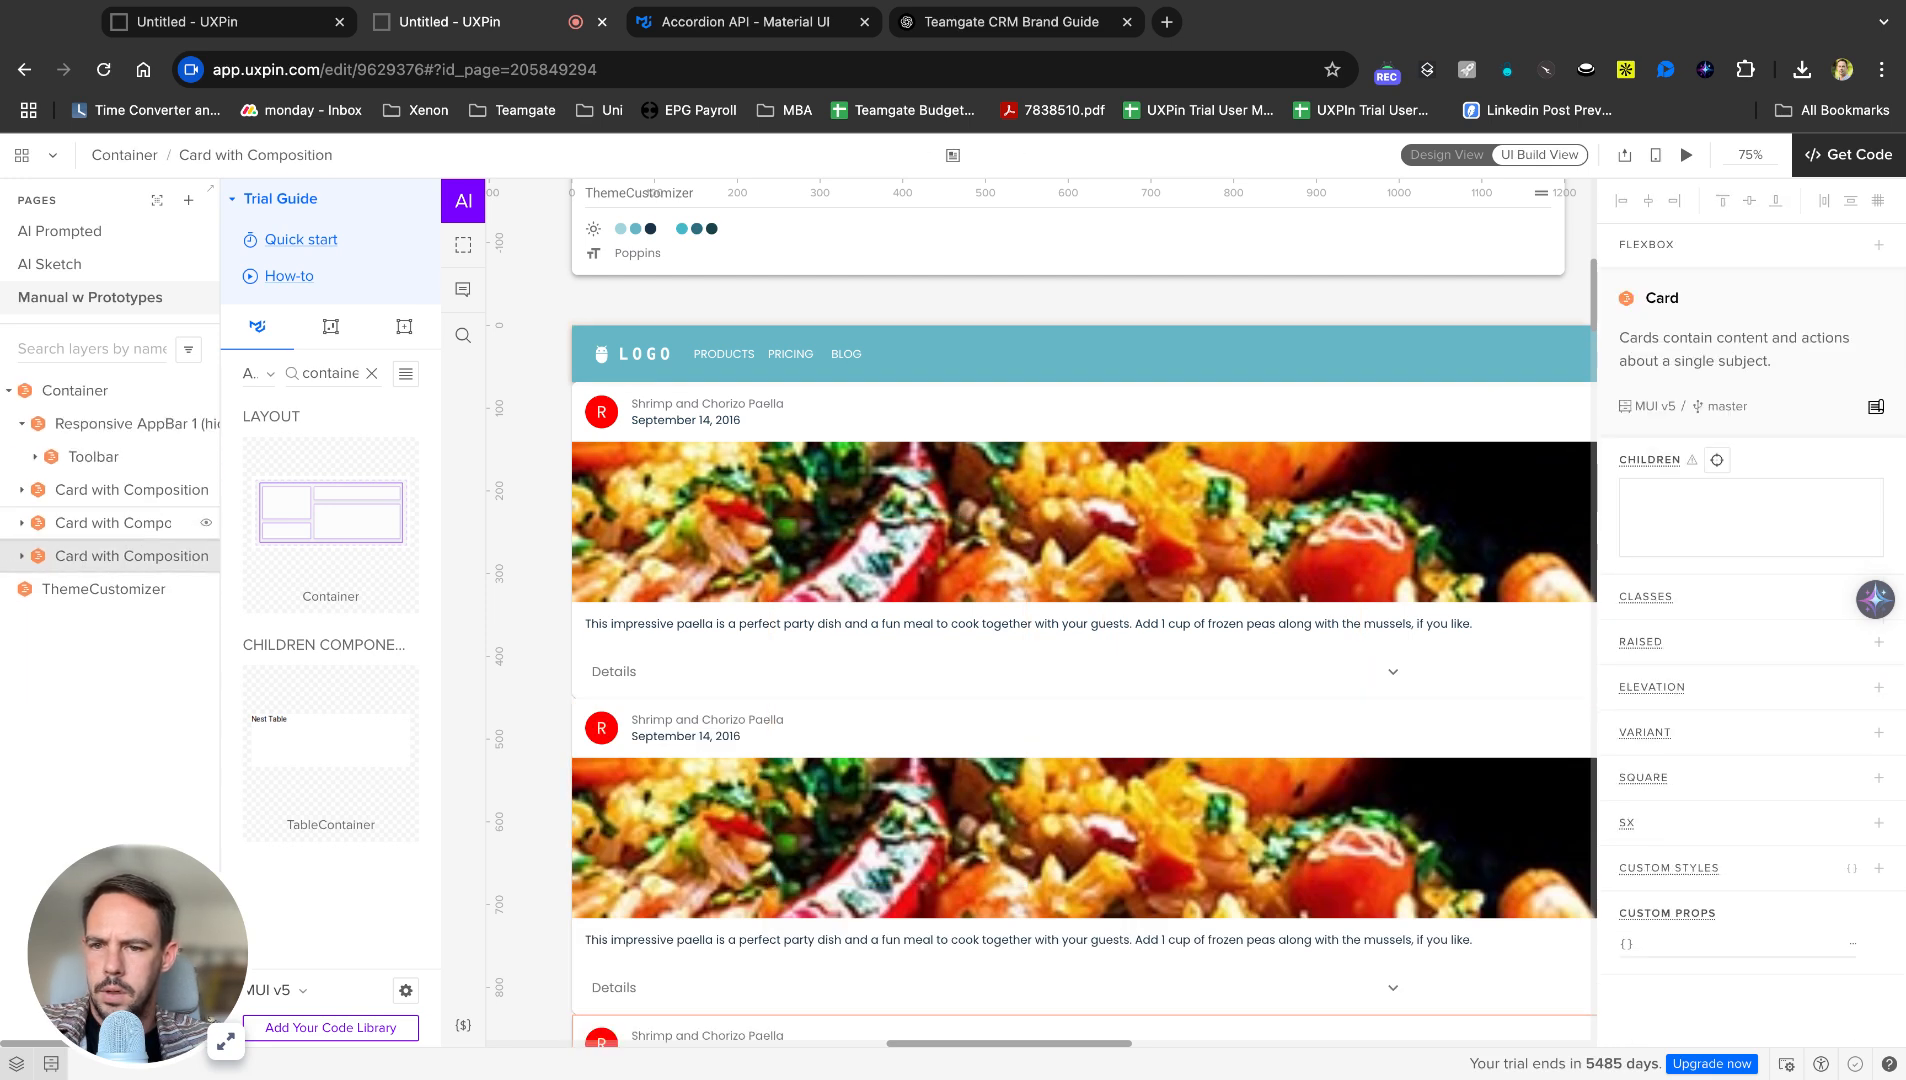
# Move all three Card with Composition elements out of the Container to the page's top layer level.
pyautogui.keyDown('shift'); pyautogui.click(115, 491); pyautogui.keyUp('shift')
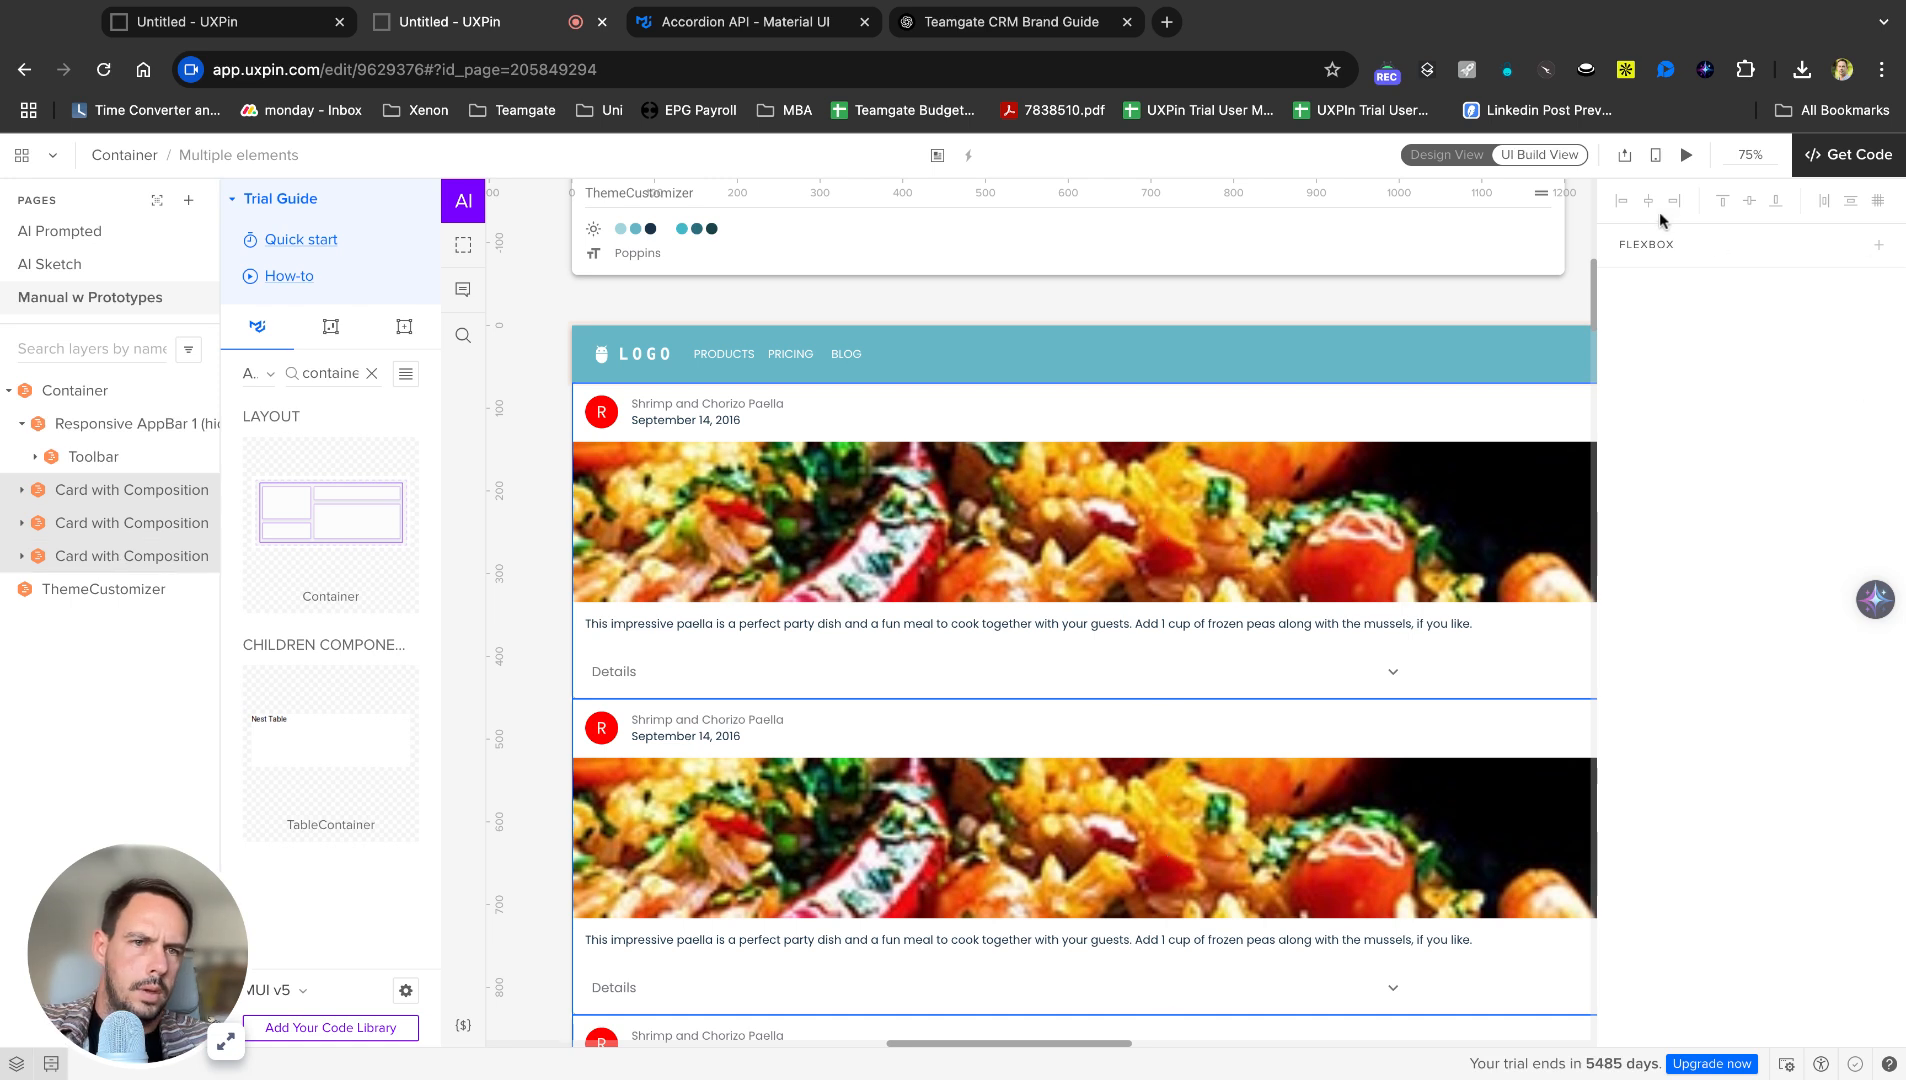
pyautogui.click(899, 591)
pyautogui.hscroll(5, 899, 591)
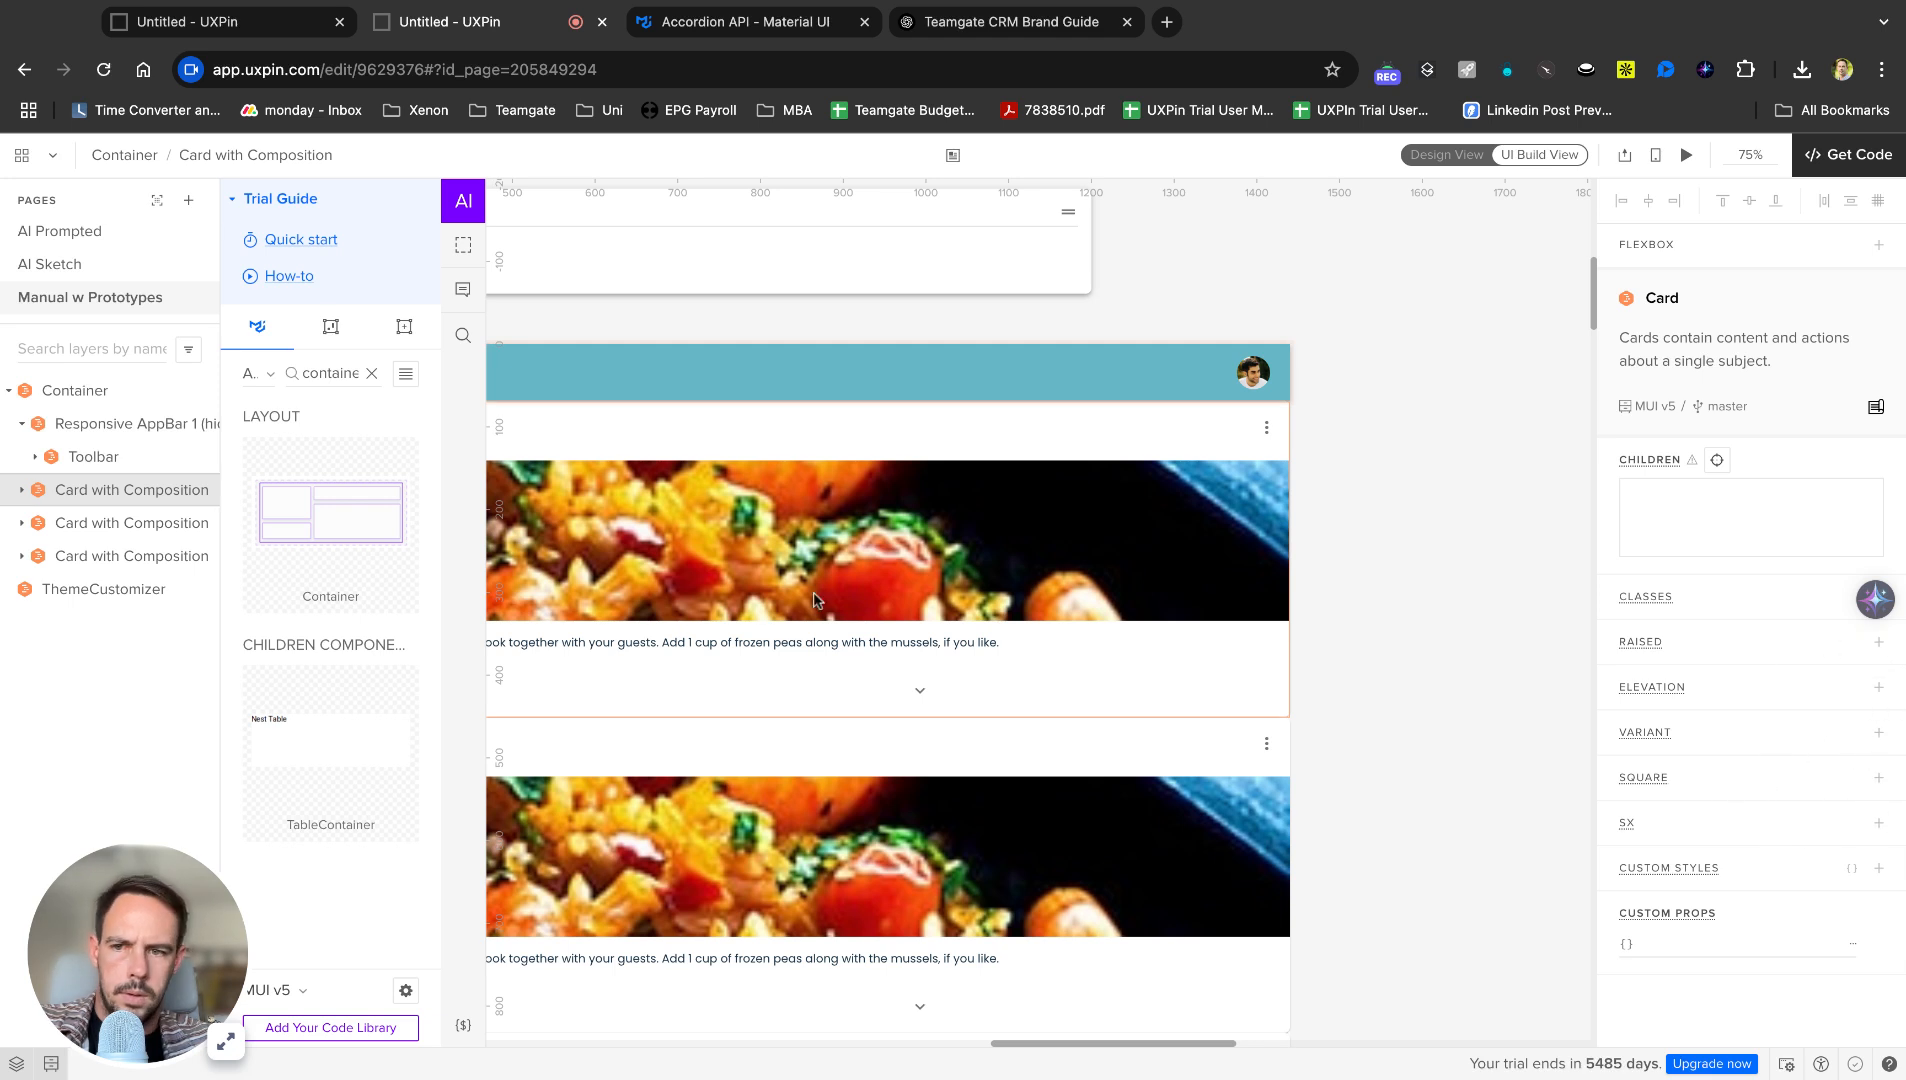
pyautogui.hscroll(-7, 731, 560)
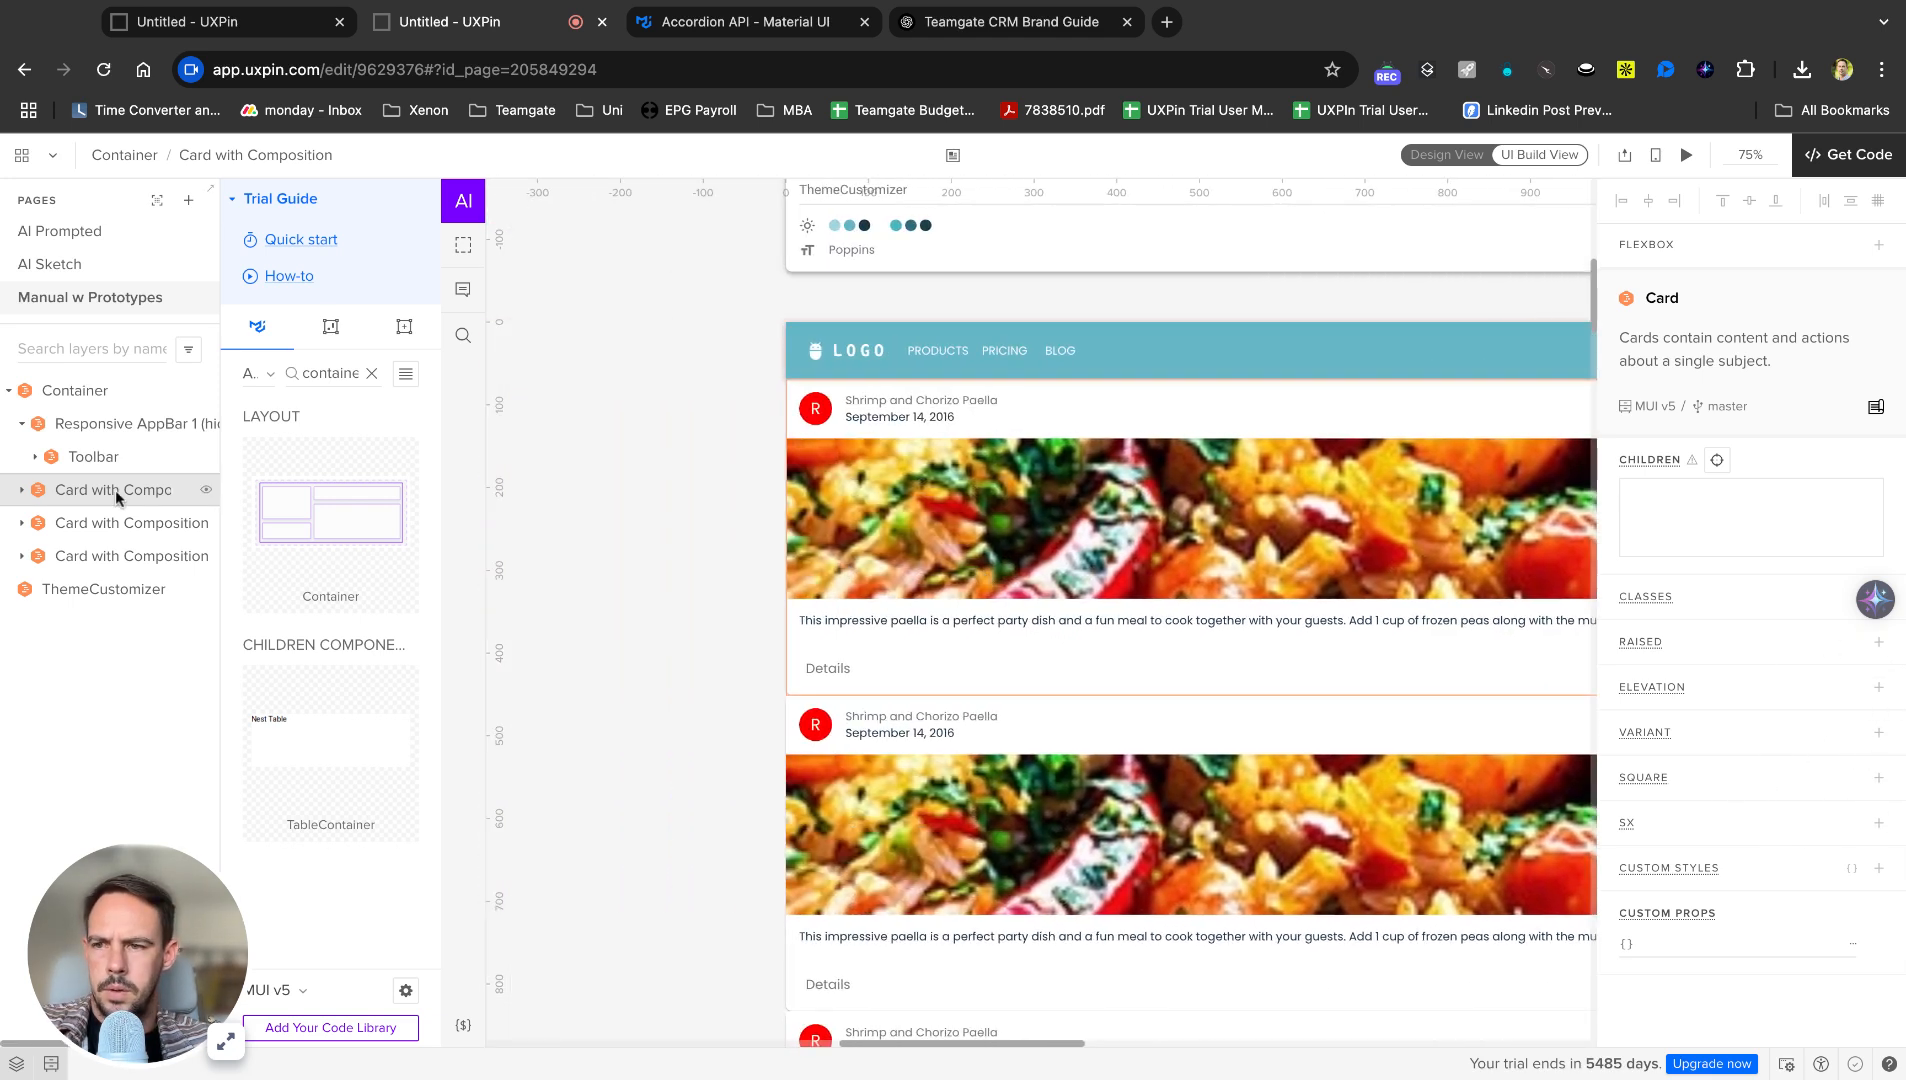
pyautogui.click(119, 491)
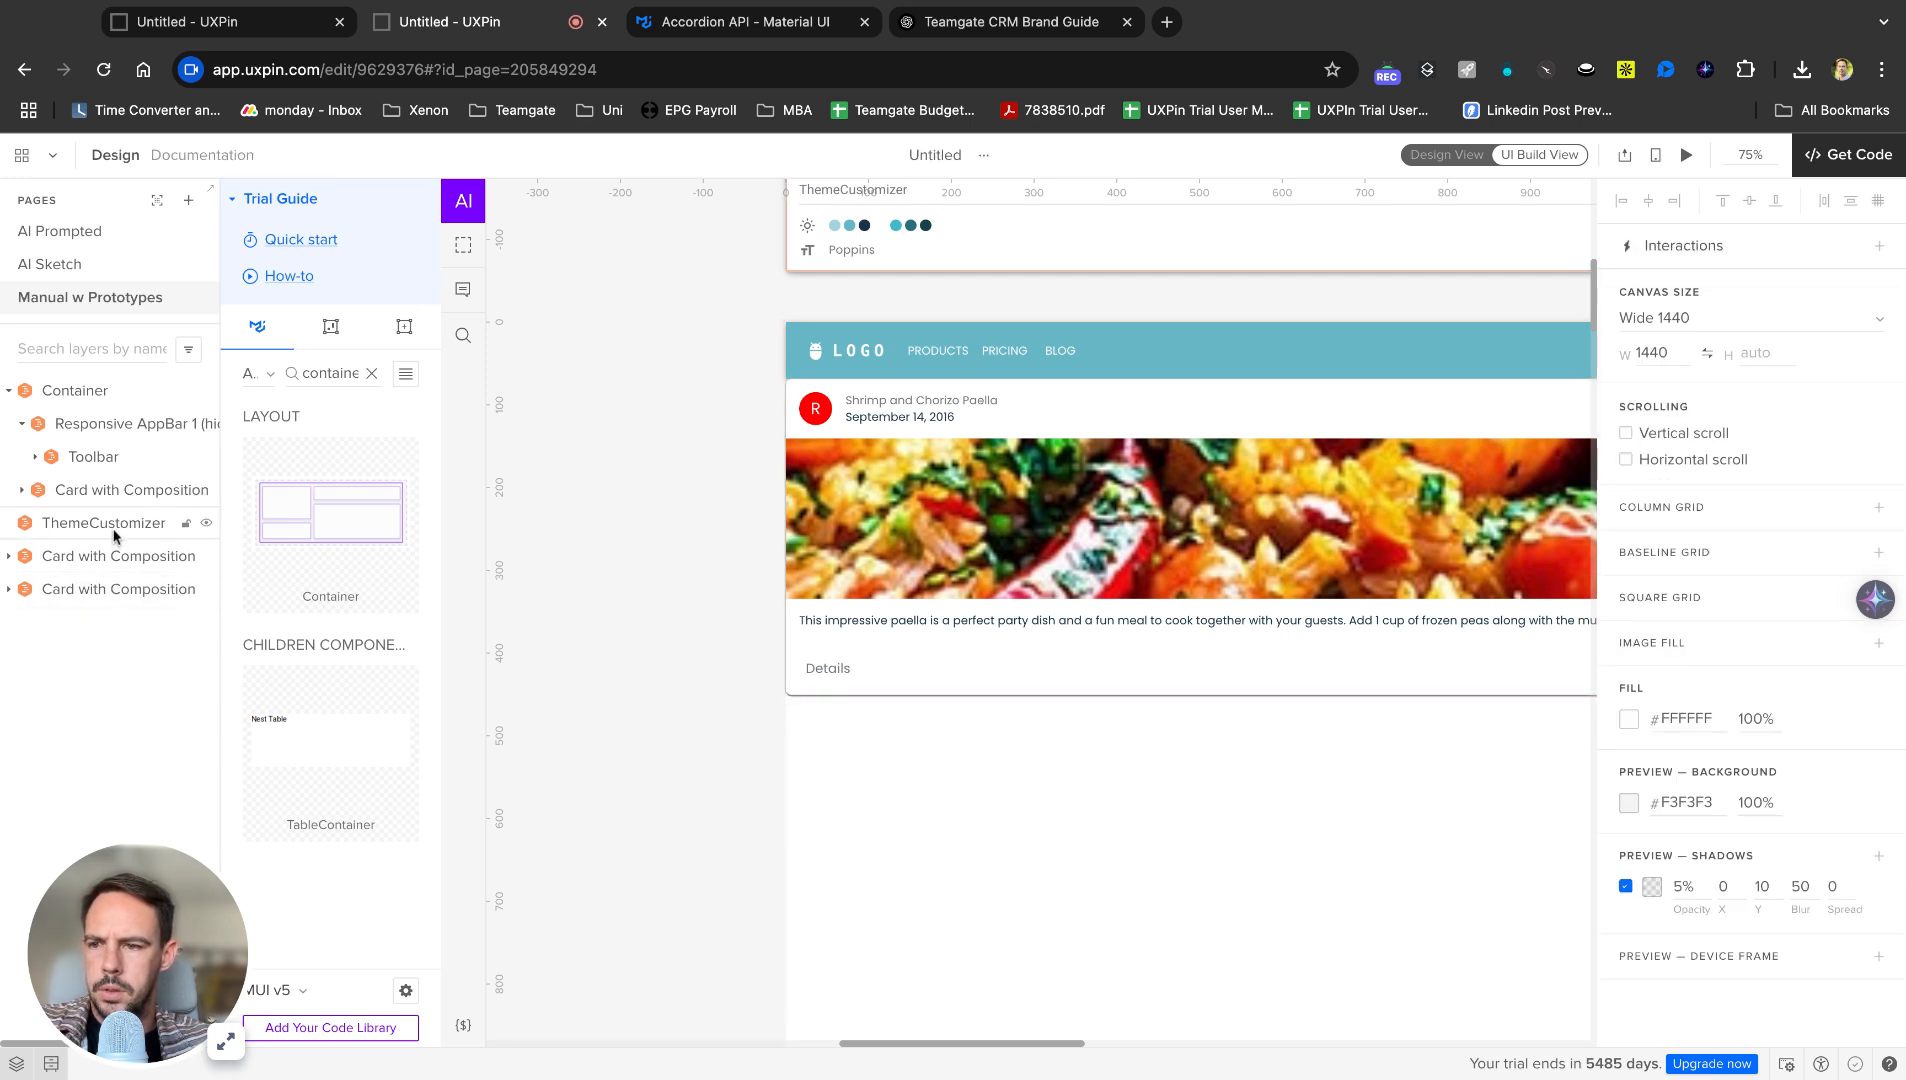
pyautogui.click(115, 533)
pyautogui.click(120, 499)
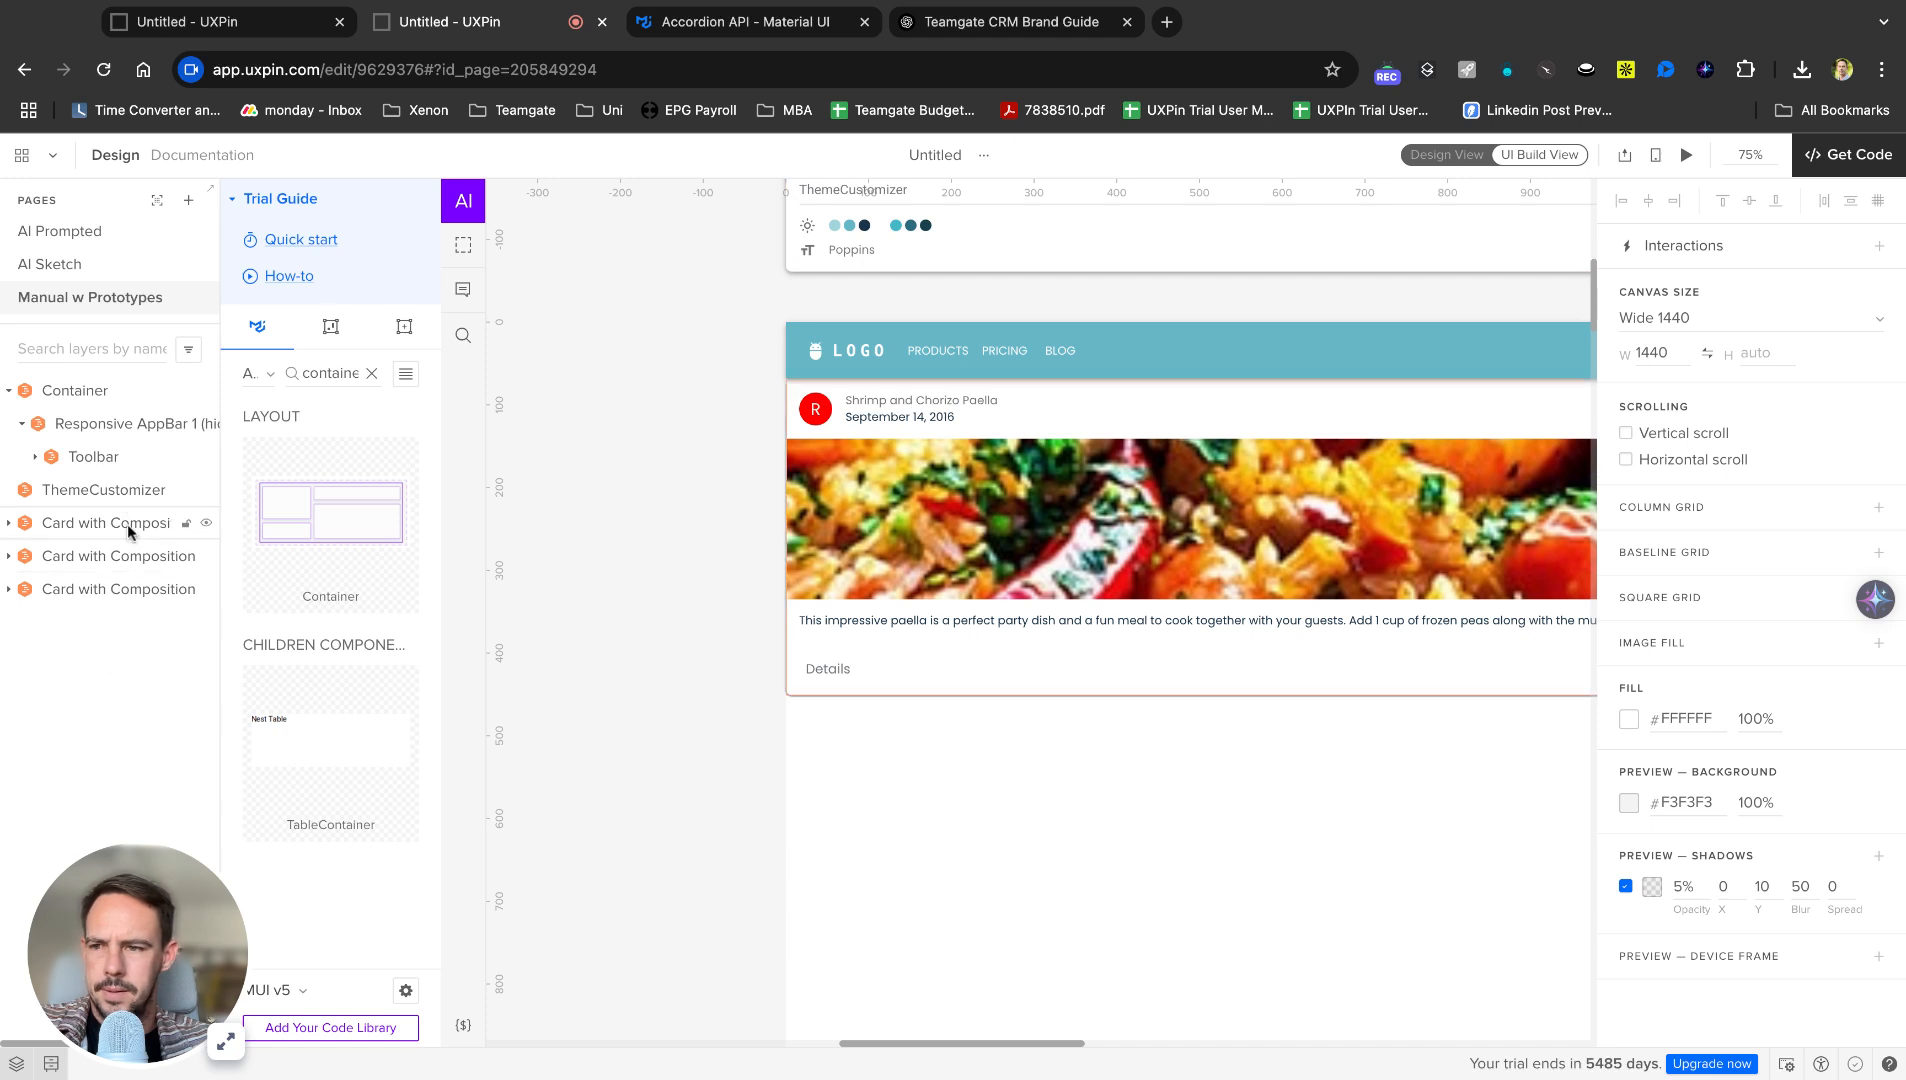
pyautogui.click(121, 488)
# Reorder the layers so ThemeCustomizer sits below the three Card with Composition layers.
pyautogui.click(107, 400)
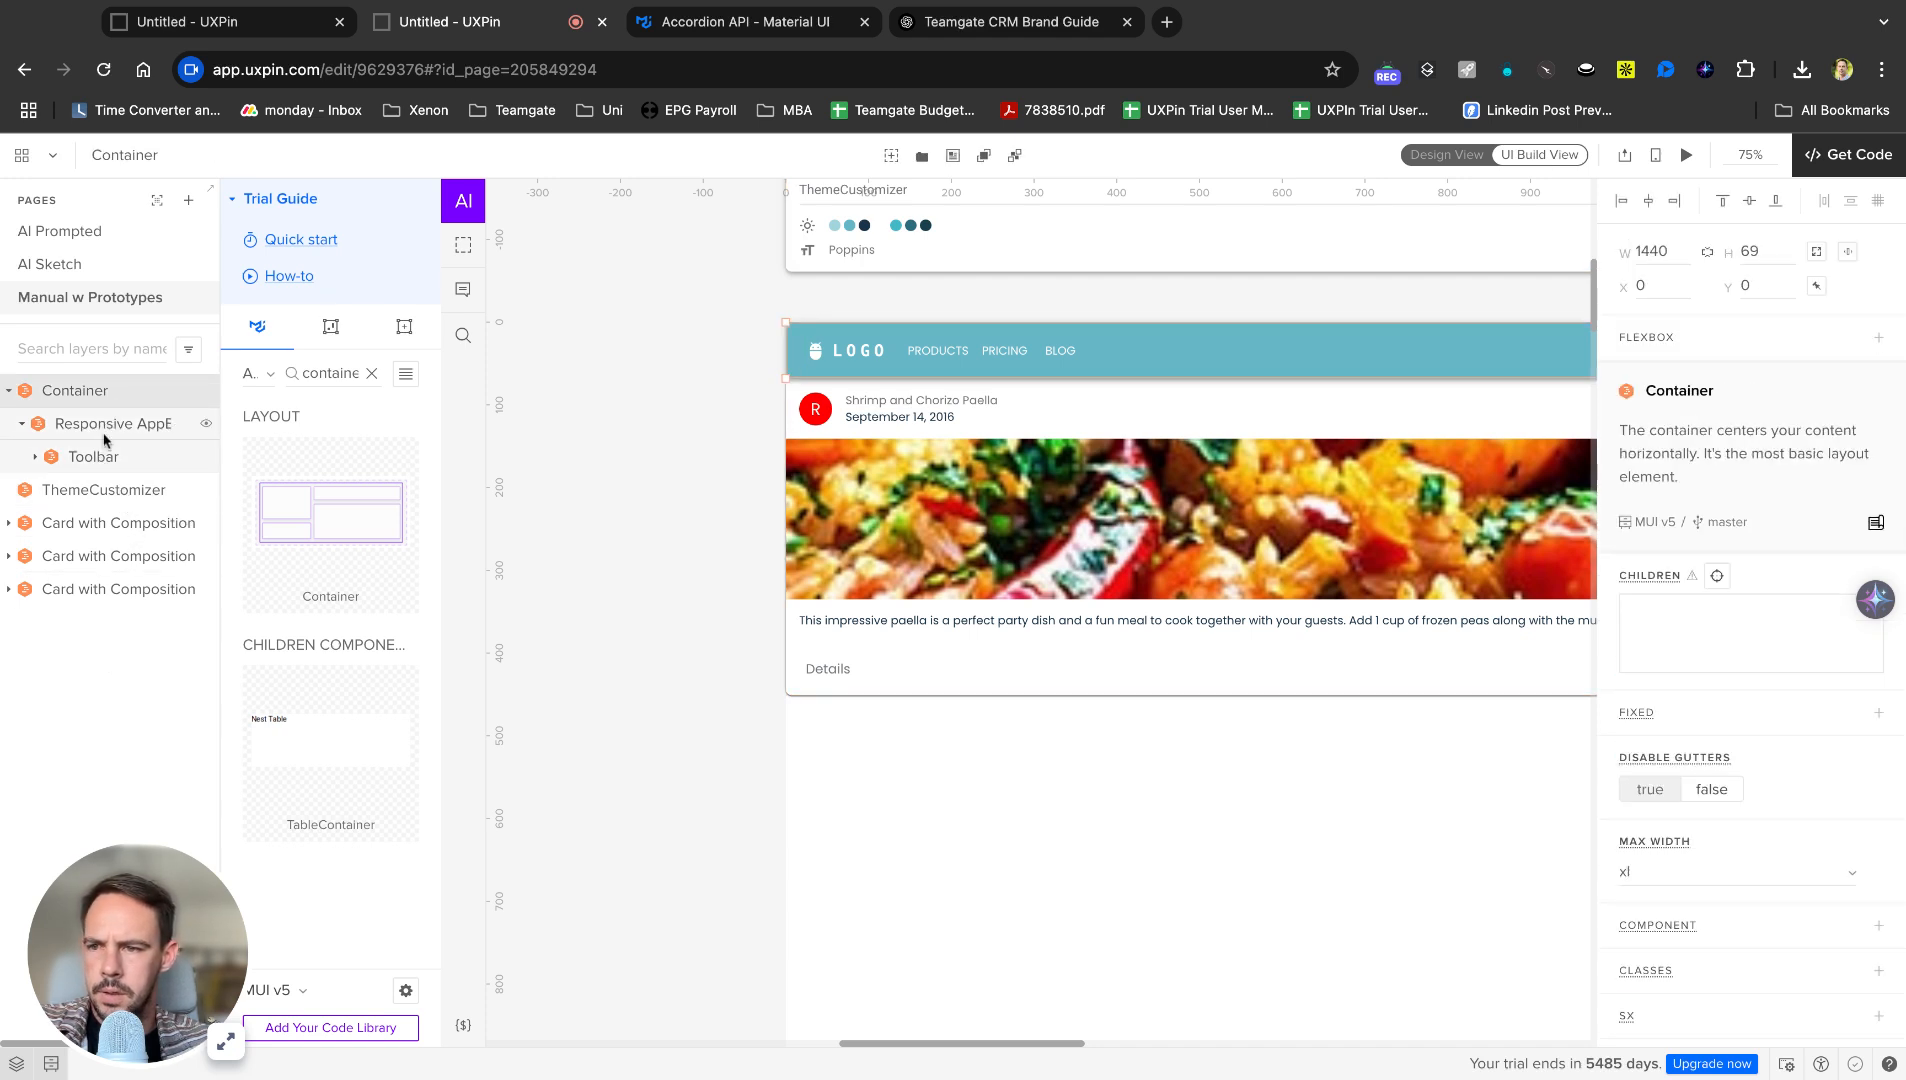
pyautogui.click(100, 457)
pyautogui.click(107, 424)
pyautogui.click(80, 389)
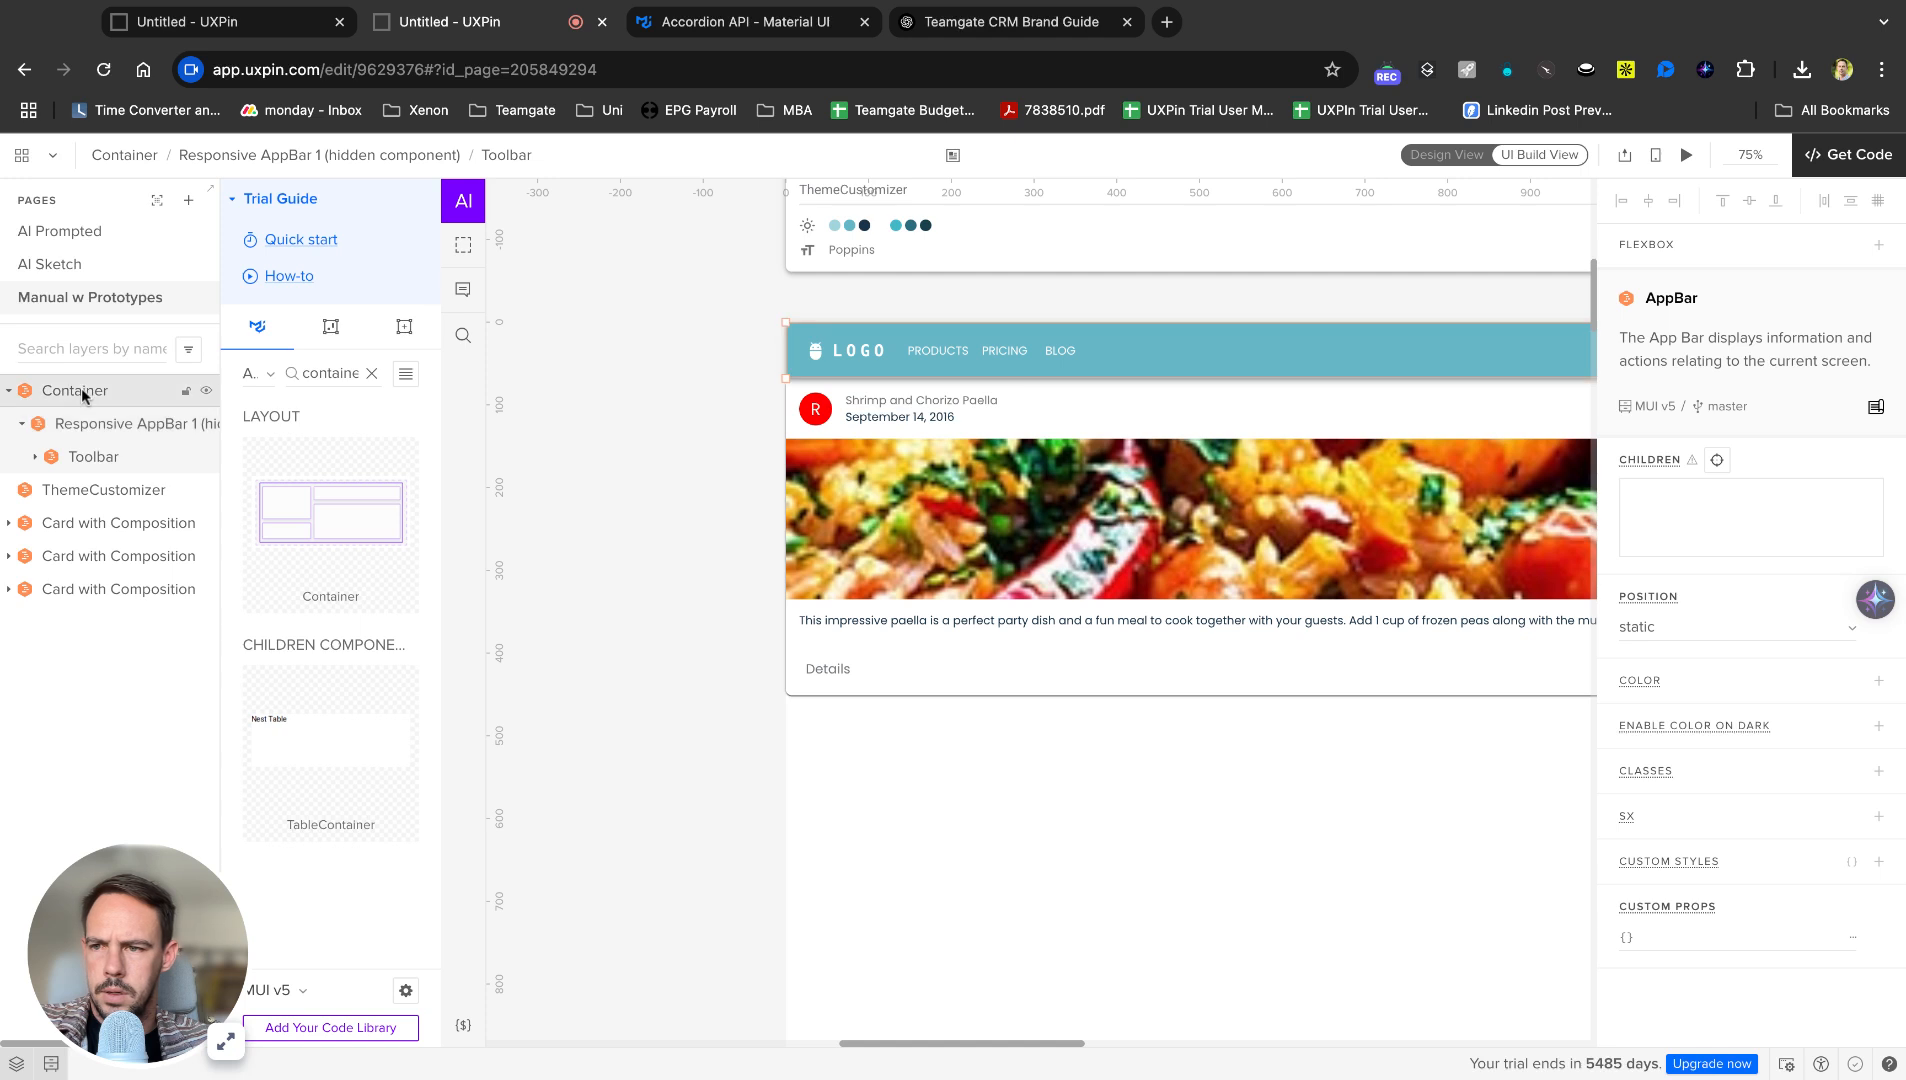
pyautogui.click(89, 491)
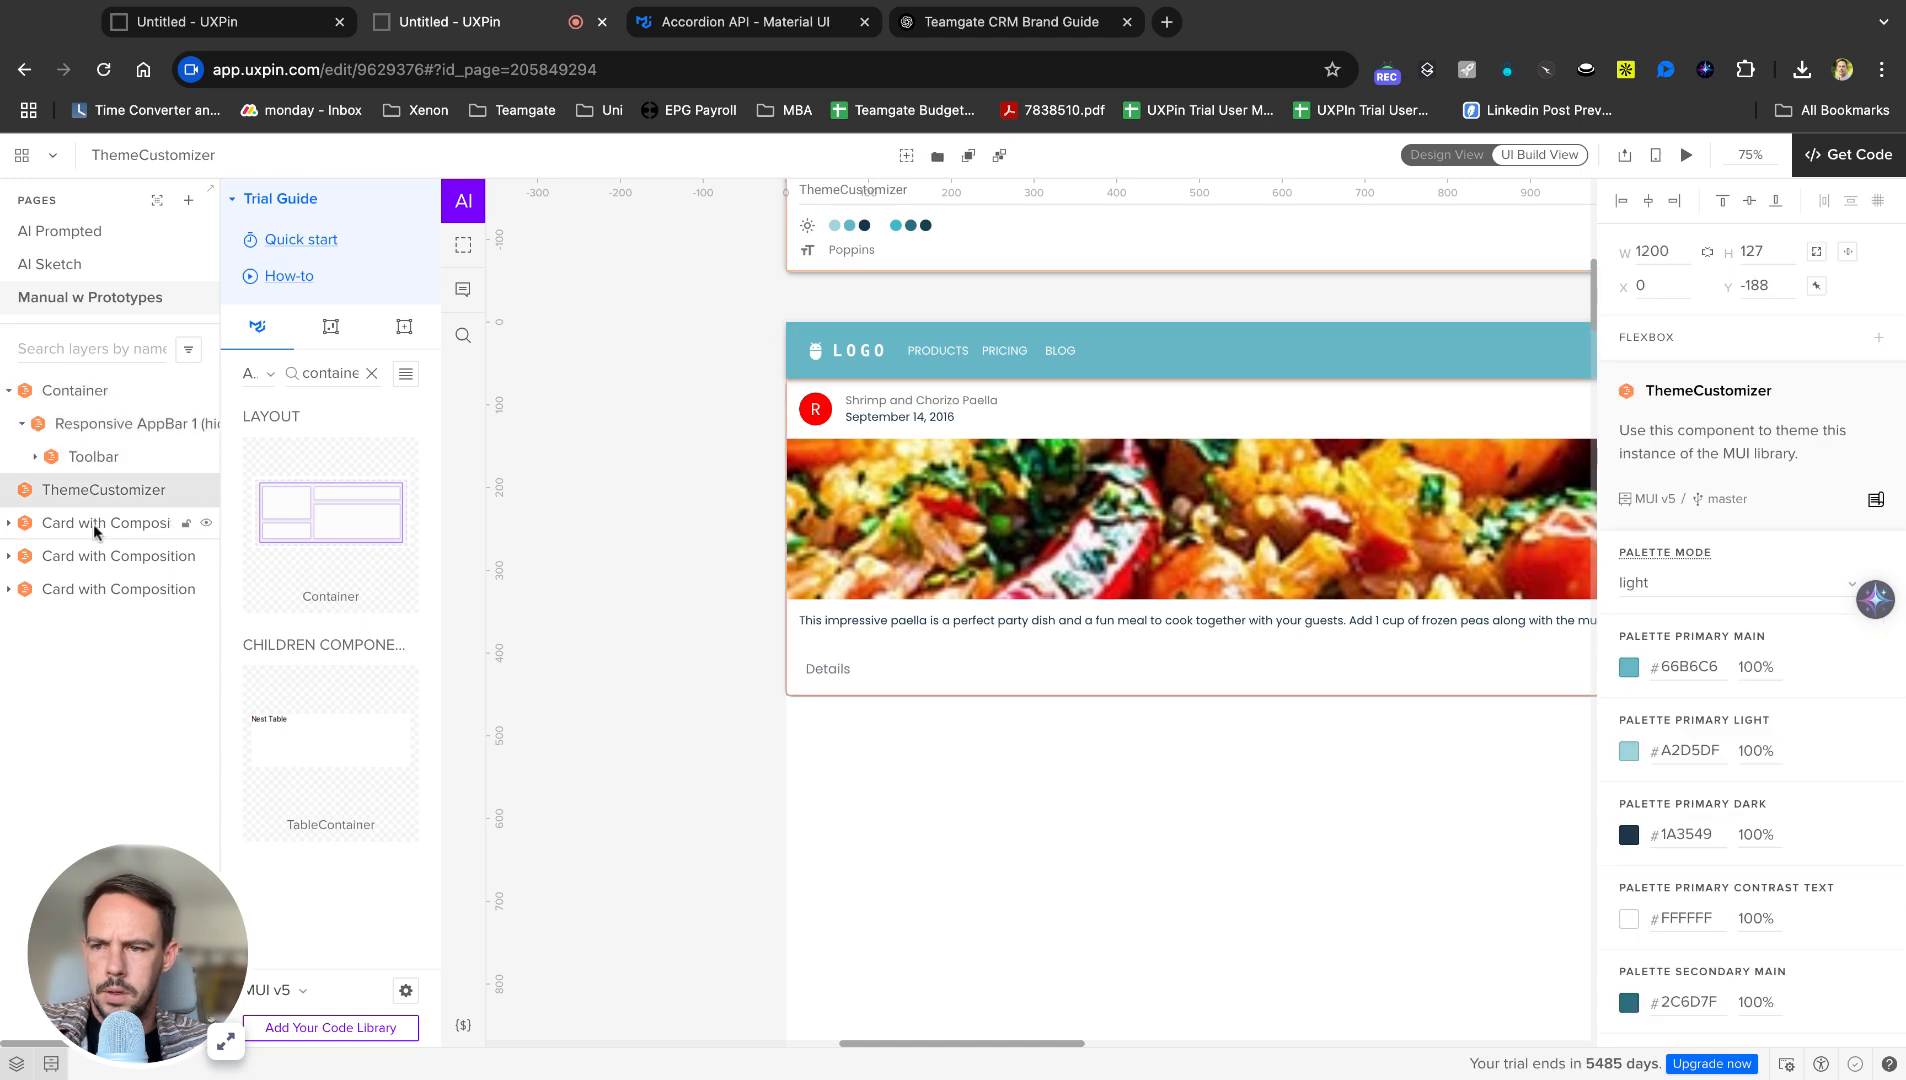
pyautogui.click(100, 523)
pyautogui.click(106, 491)
pyautogui.moveTo(106, 491); pyautogui.dragTo(79, 605)
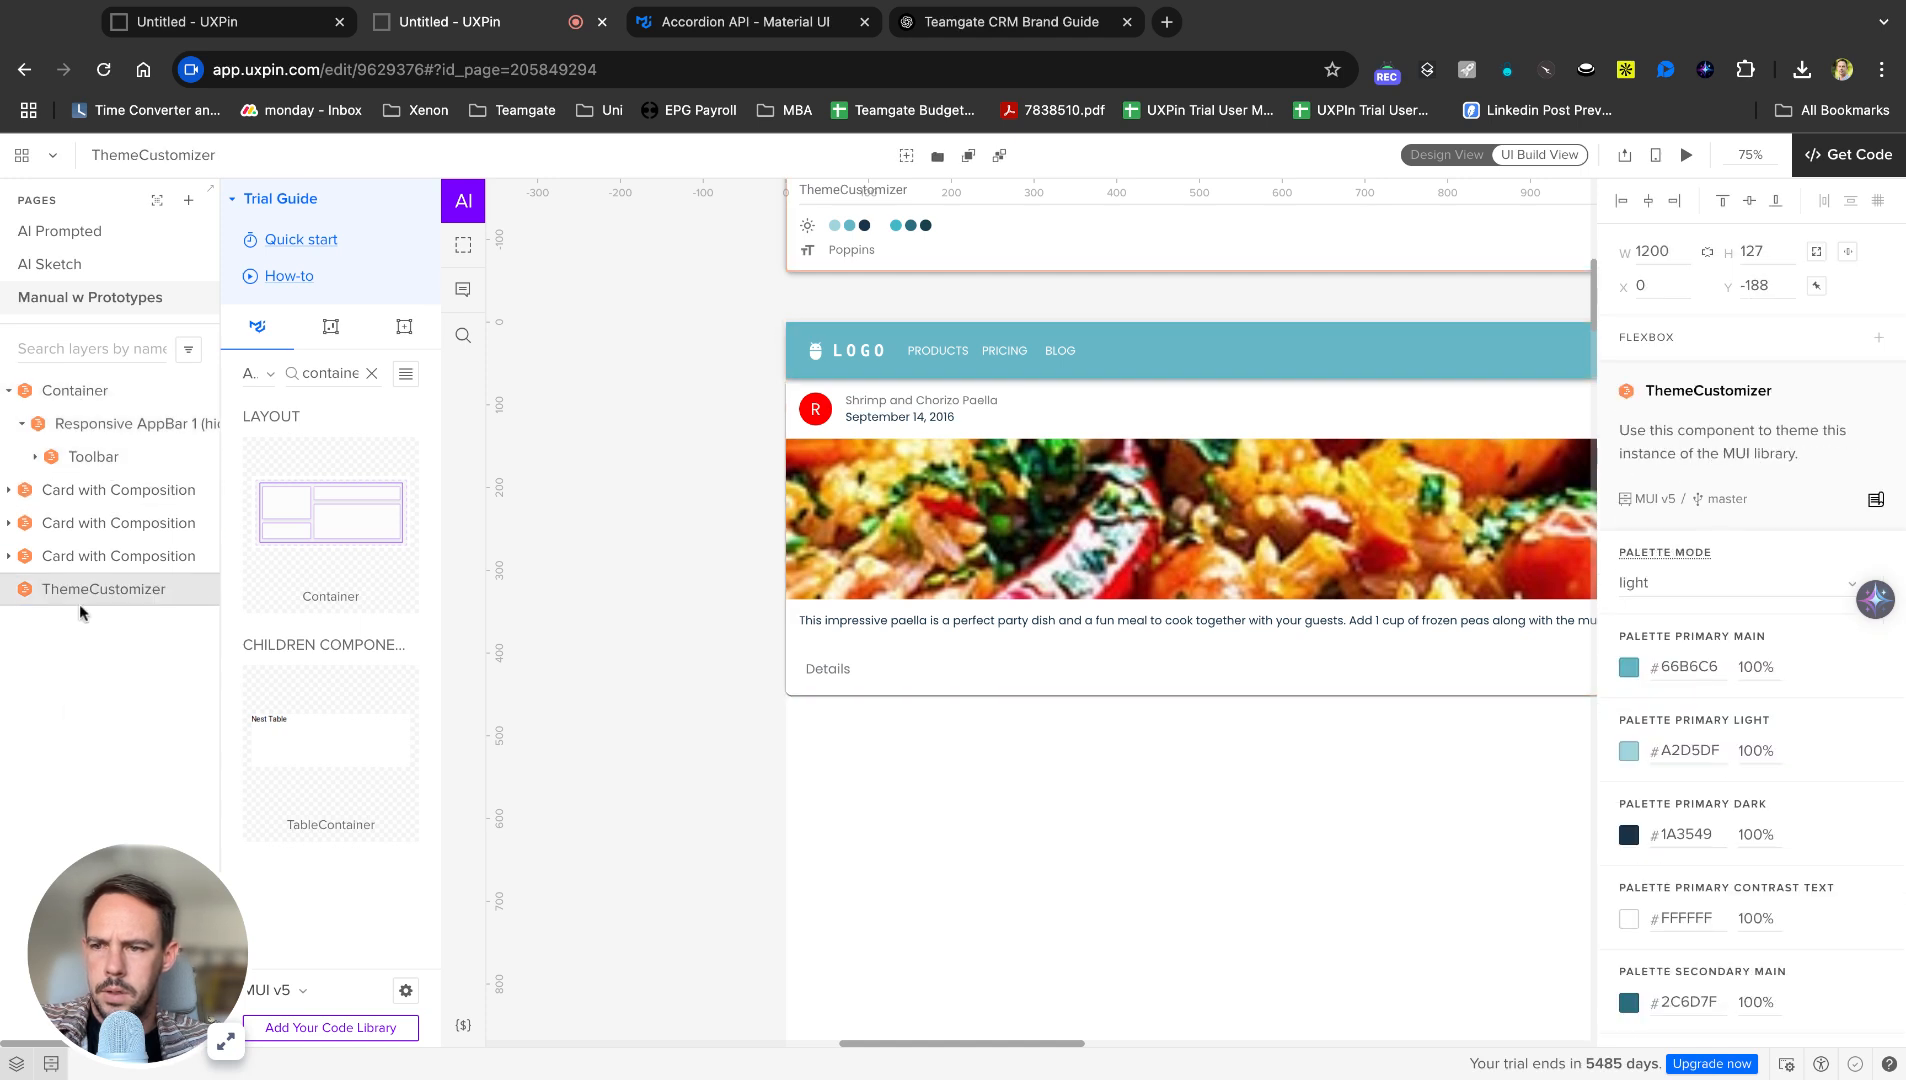
pyautogui.click(980, 622)
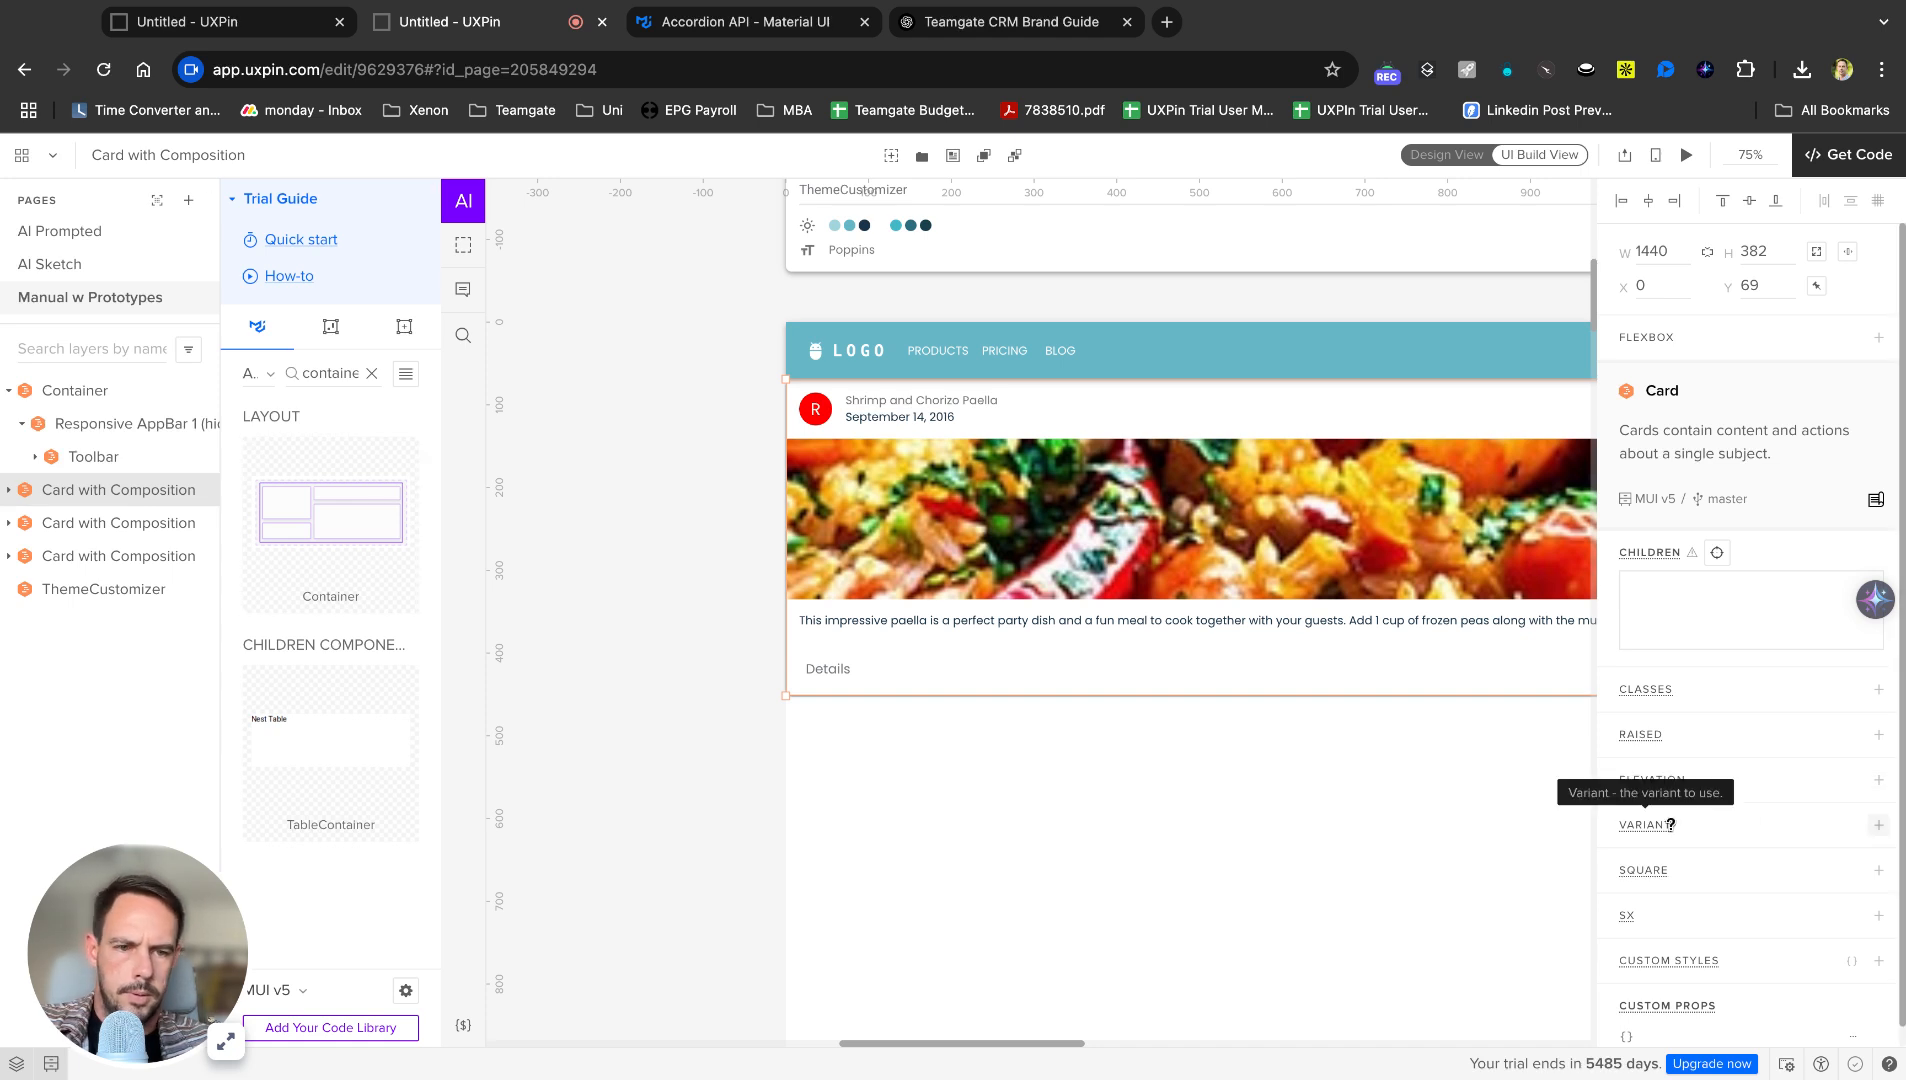
pyautogui.click(1878, 828)
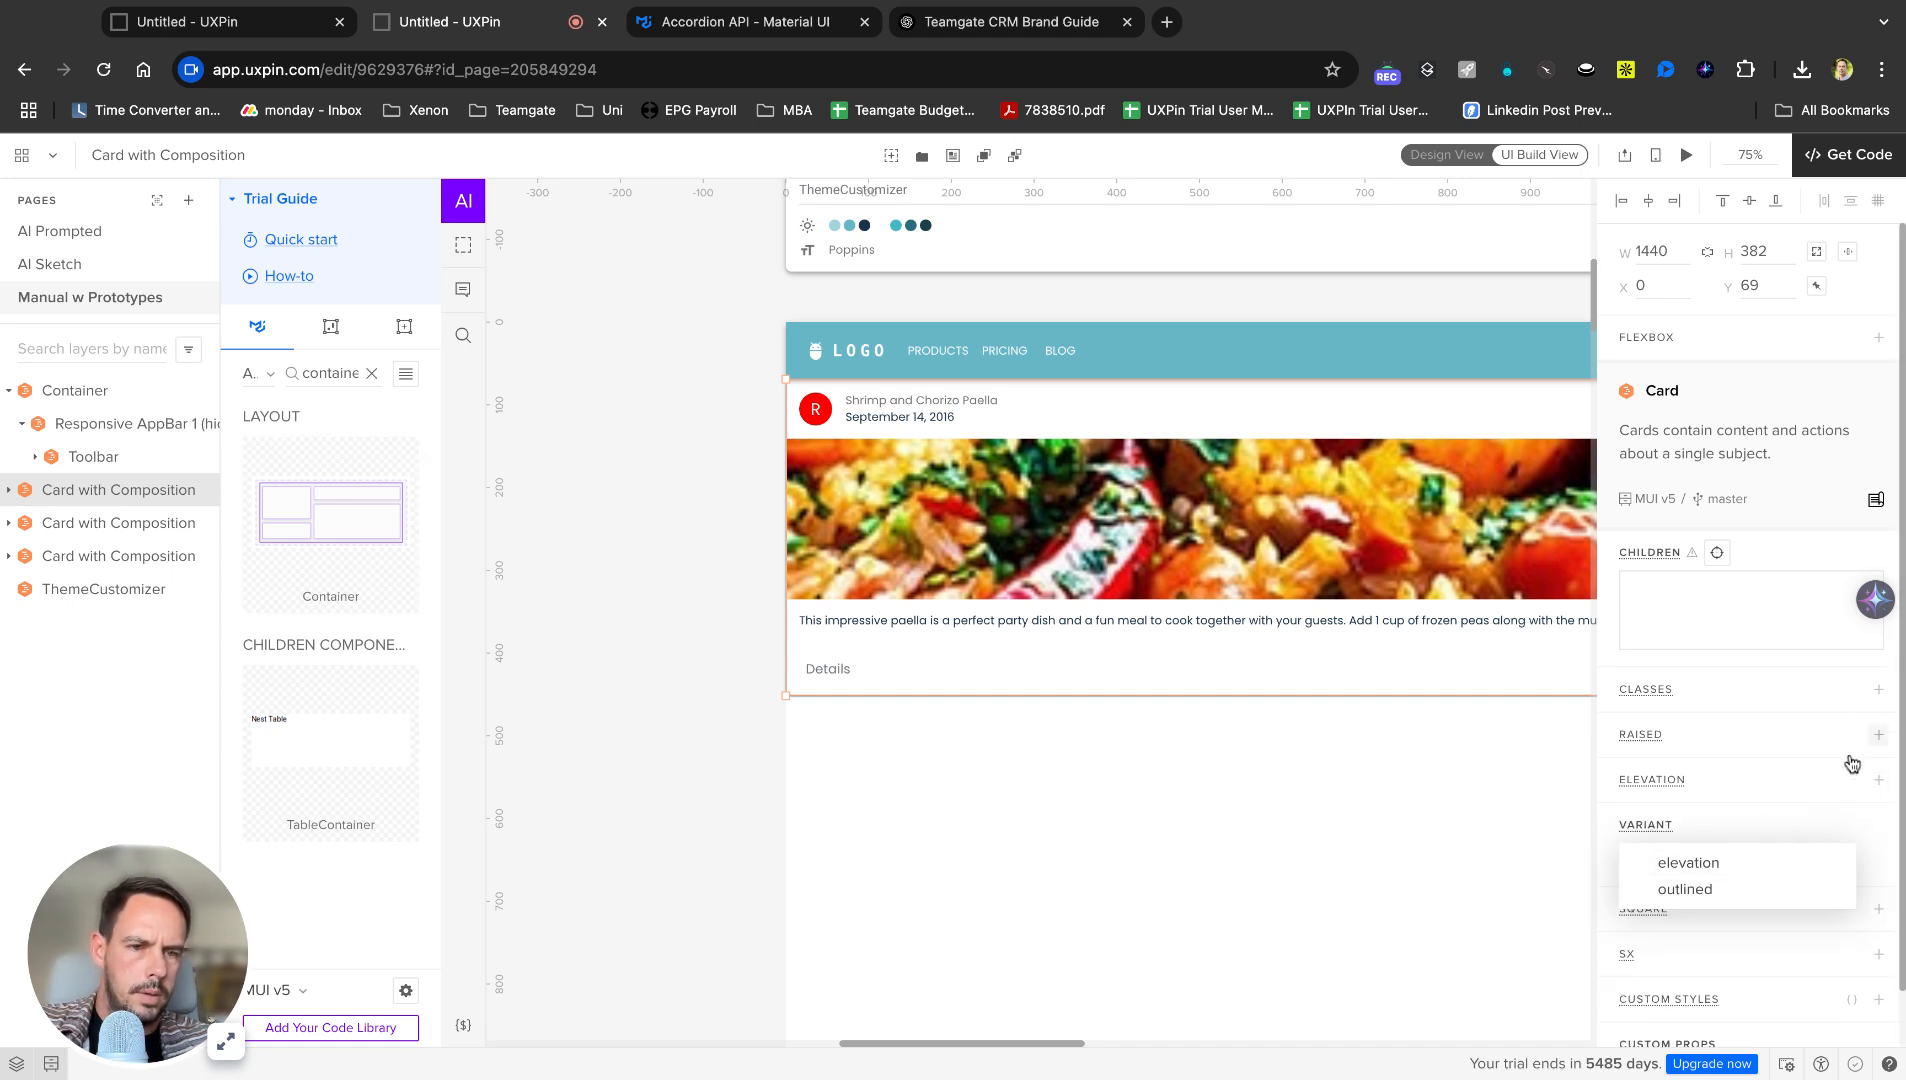
pyautogui.click(1377, 911)
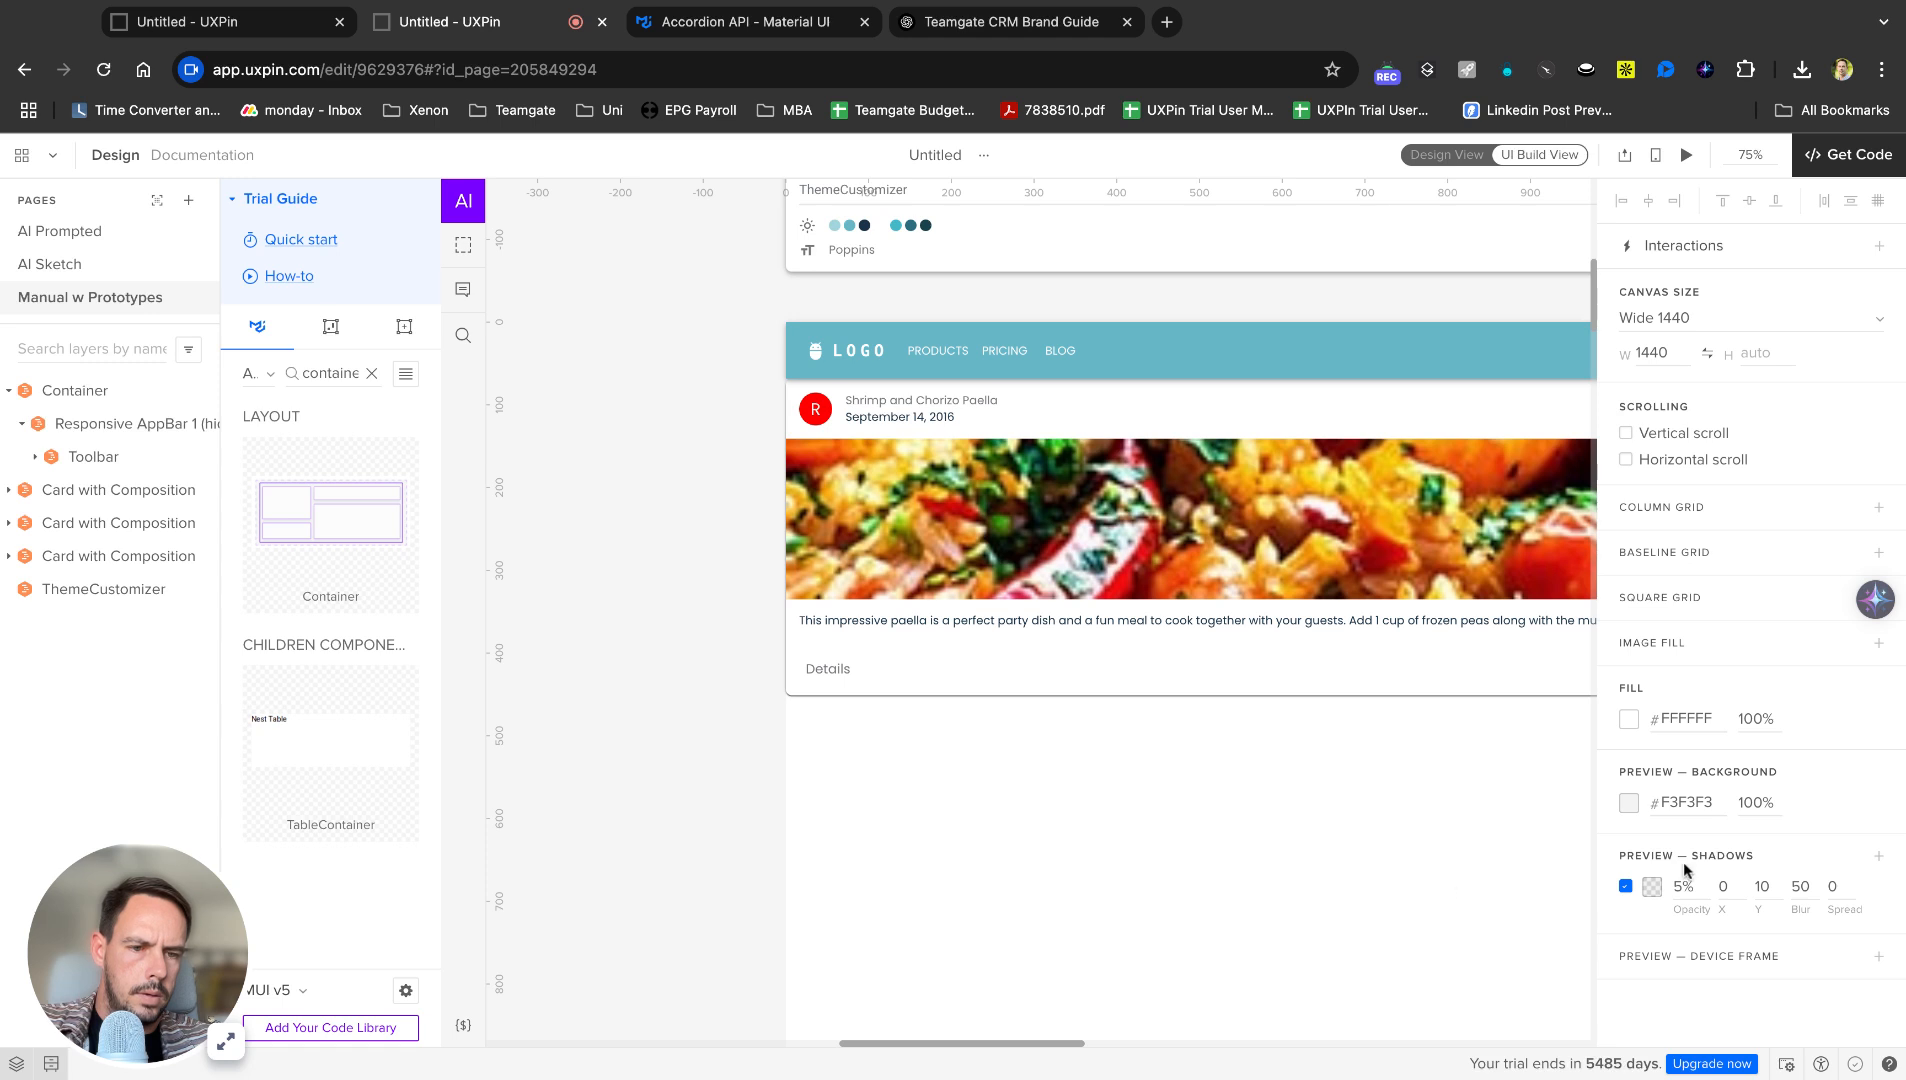
pyautogui.click(108, 423)
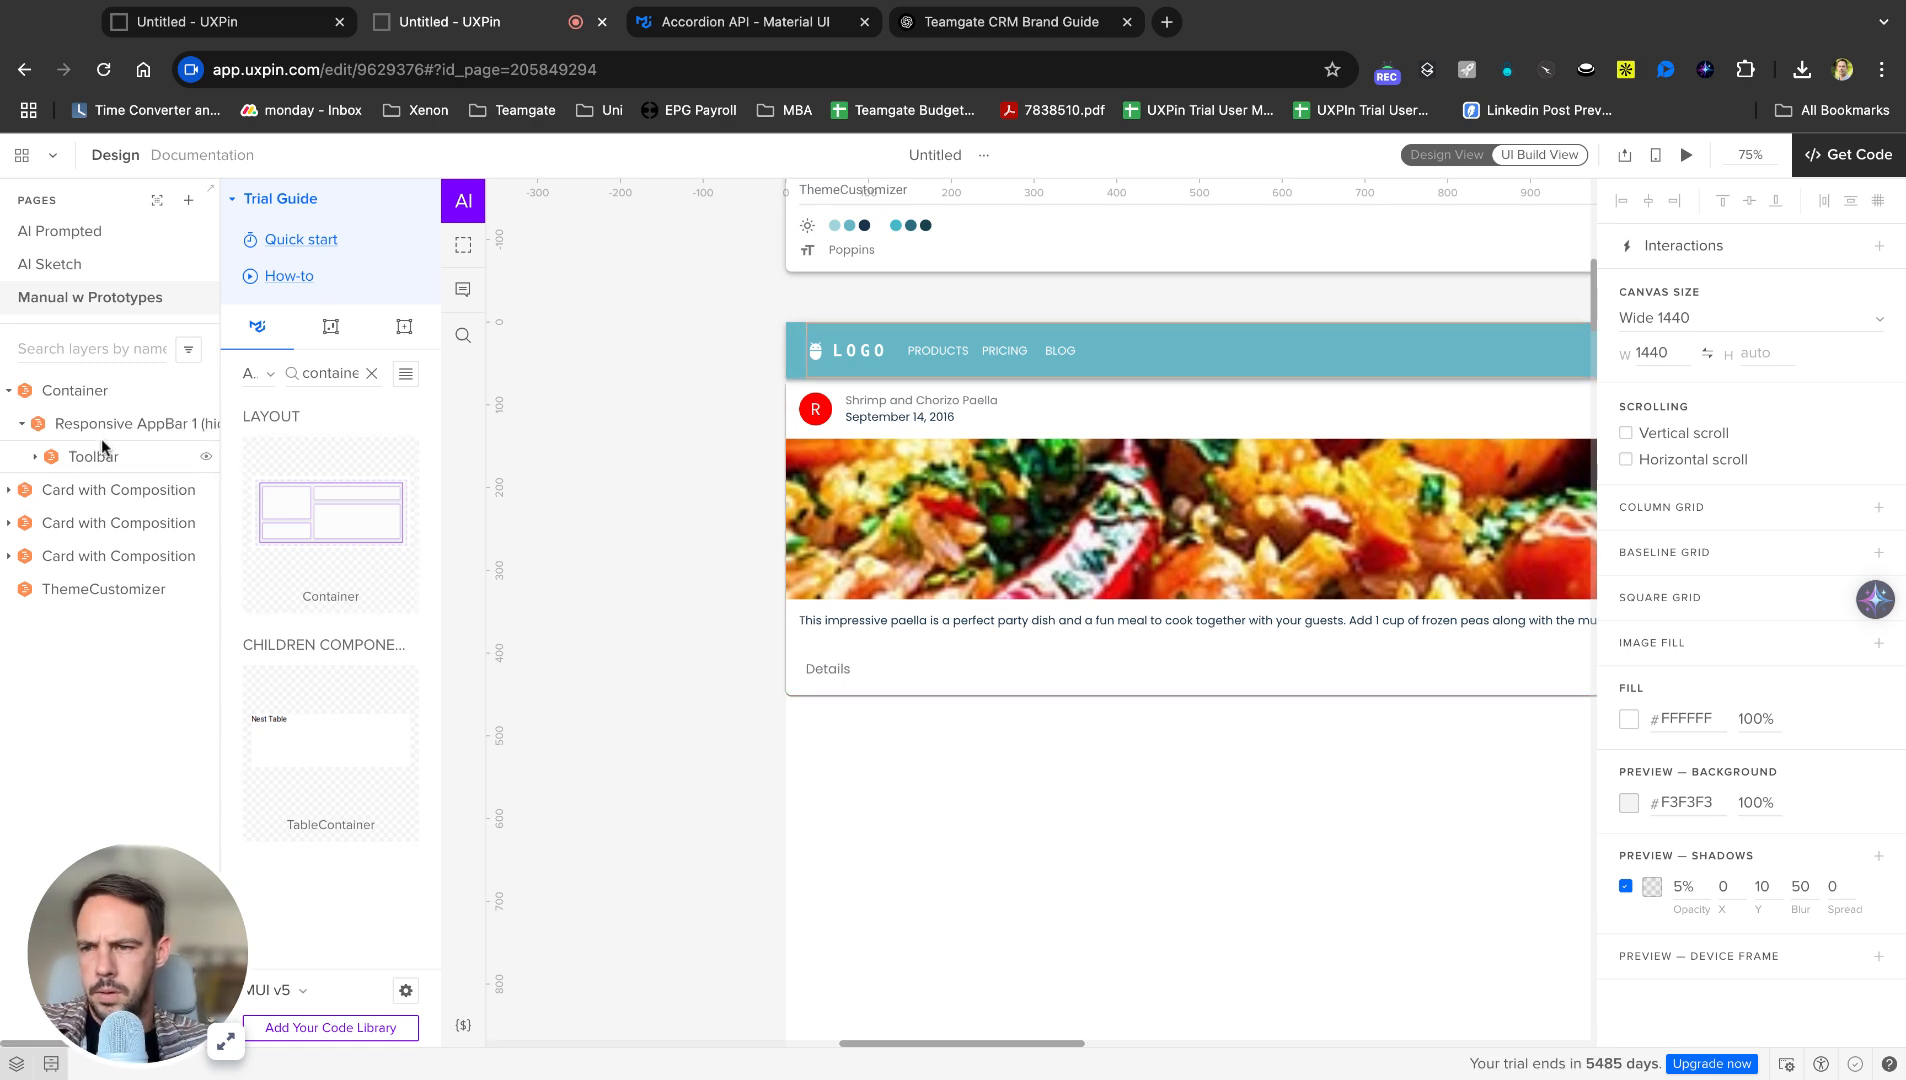
pyautogui.click(108, 489)
pyautogui.click(127, 525)
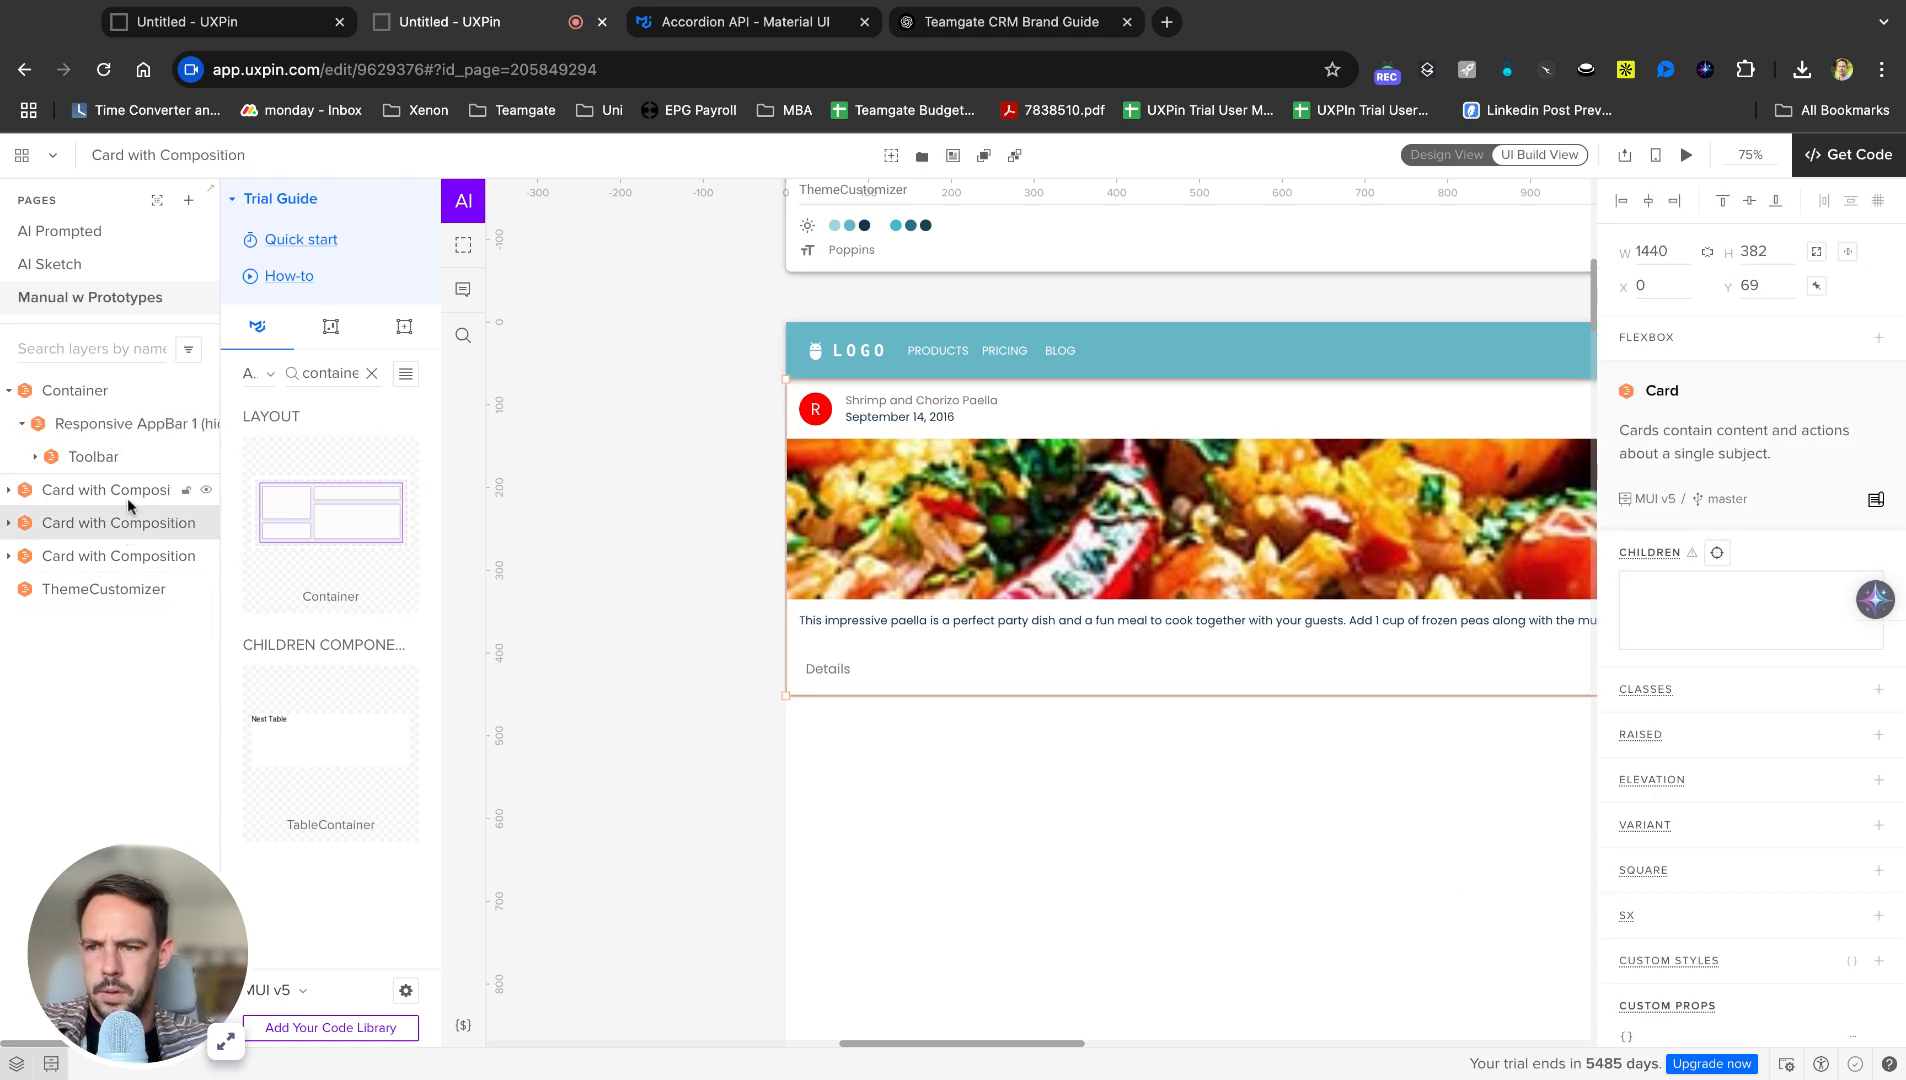
pyautogui.click(127, 563)
pyautogui.click(118, 624)
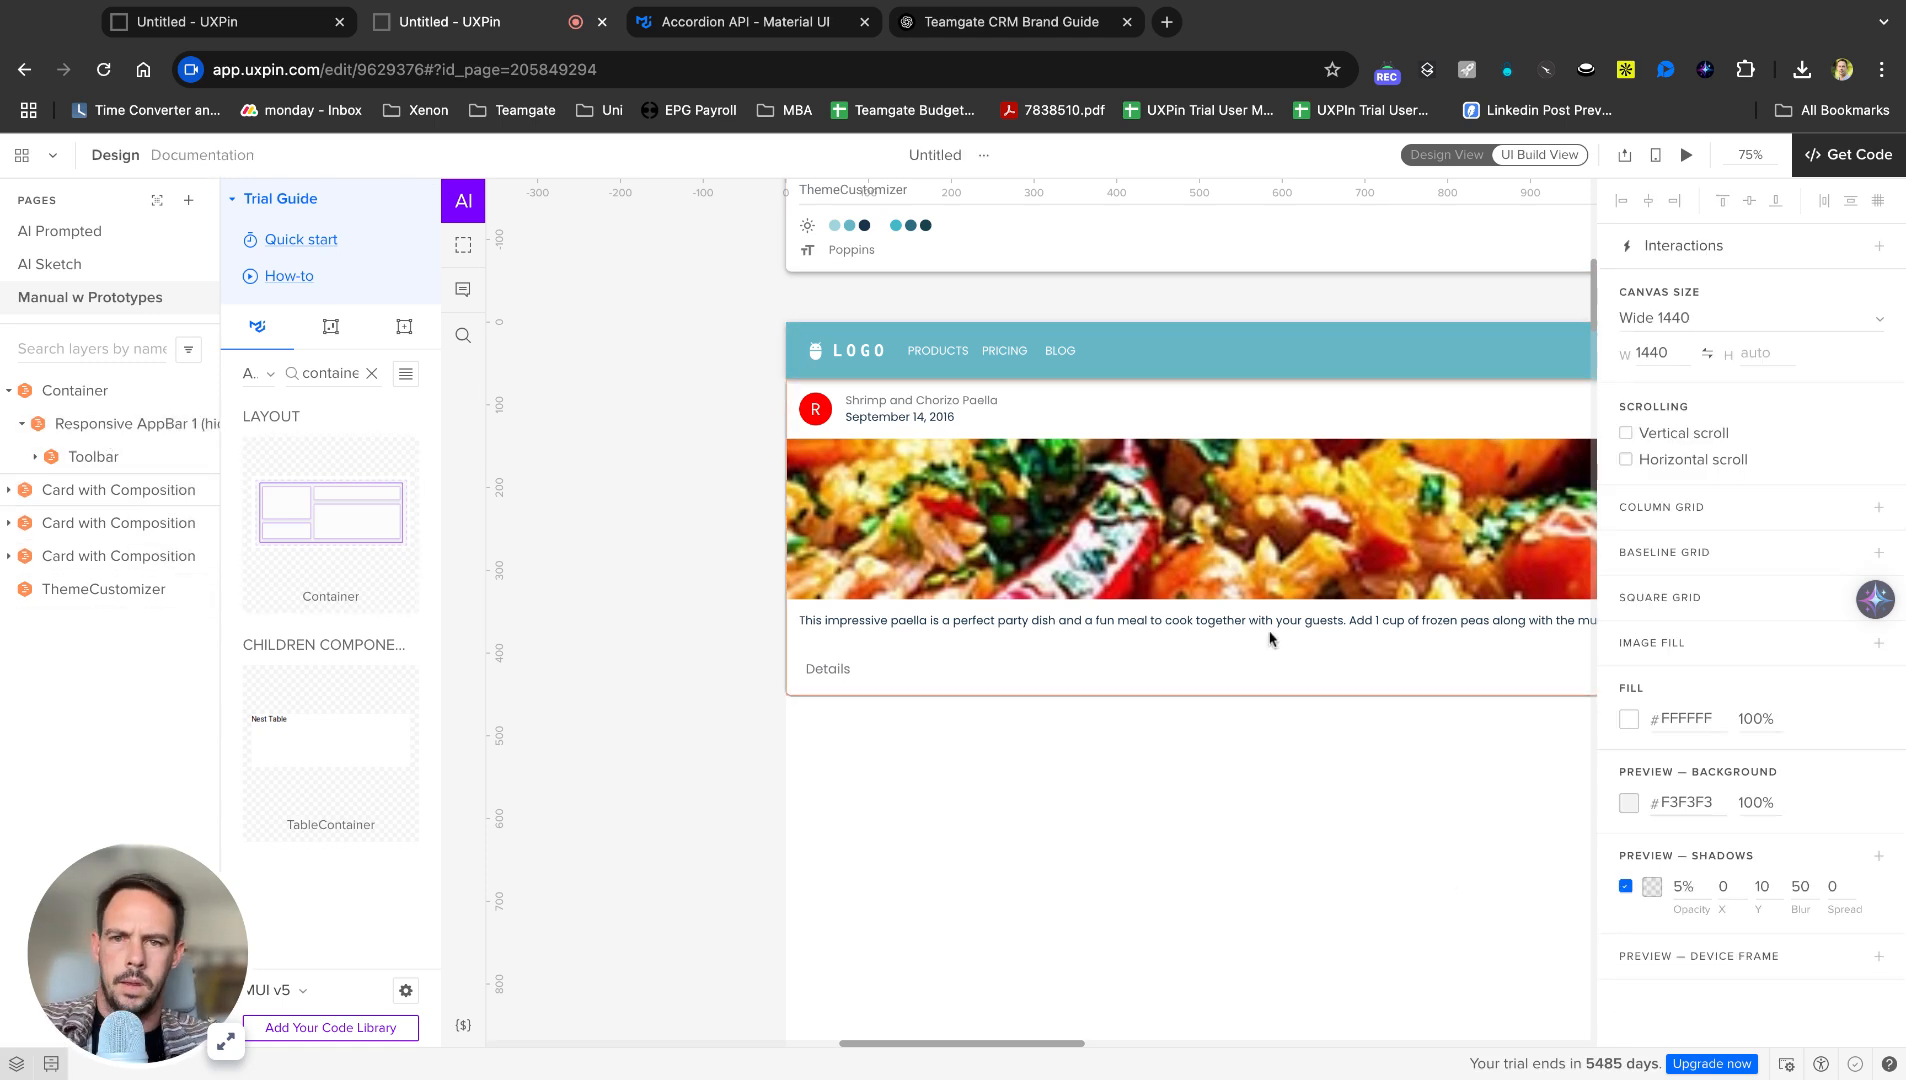
# Shrink the top card of the overlapping stack to about 329 wide, keeping its left edge at X 0.
pyautogui.scroll(2, 1270, 633)
pyautogui.hscroll(2, 1270, 633)
pyautogui.scroll(-3, 1270, 638)
pyautogui.hscroll(1, 1268, 638)
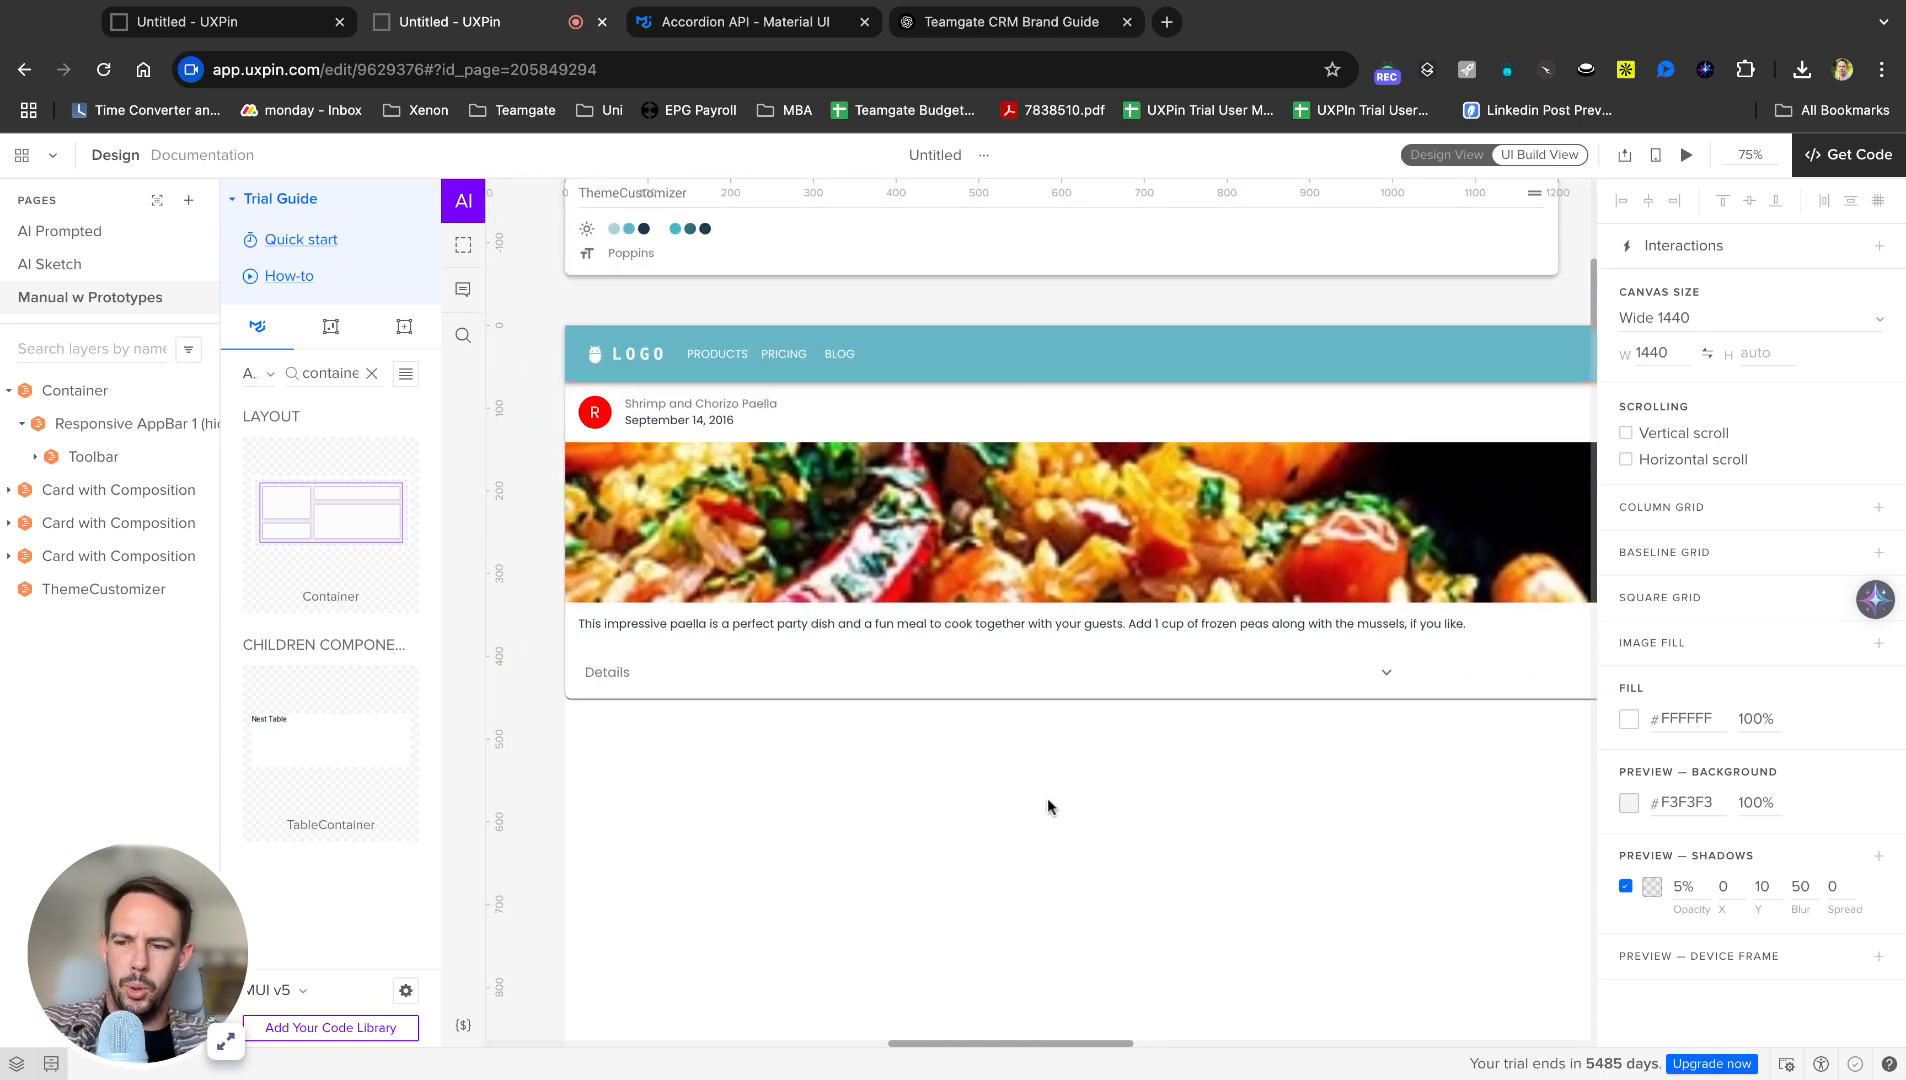
pyautogui.hscroll(1, 1150, 735)
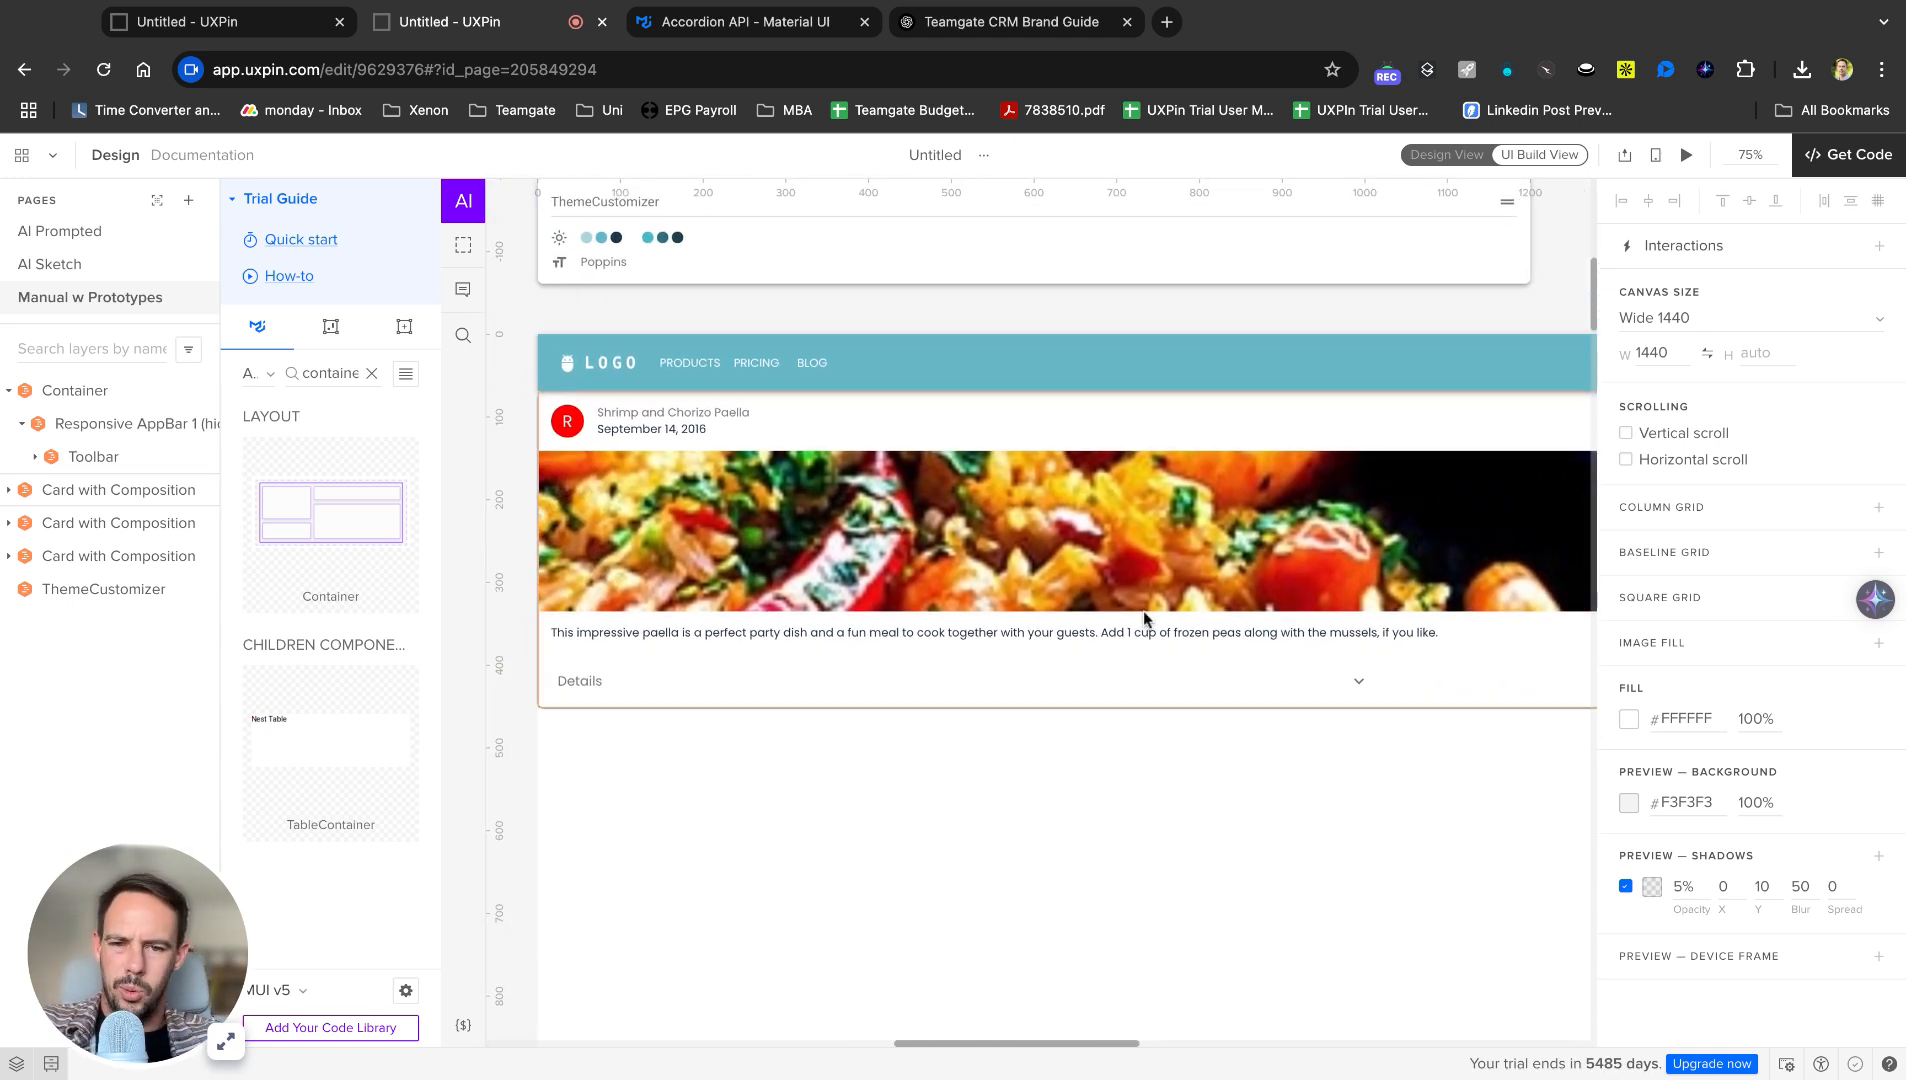
pyautogui.click(1158, 617)
pyautogui.hscroll(3, 1258, 669)
pyautogui.hscroll(2, 1258, 672)
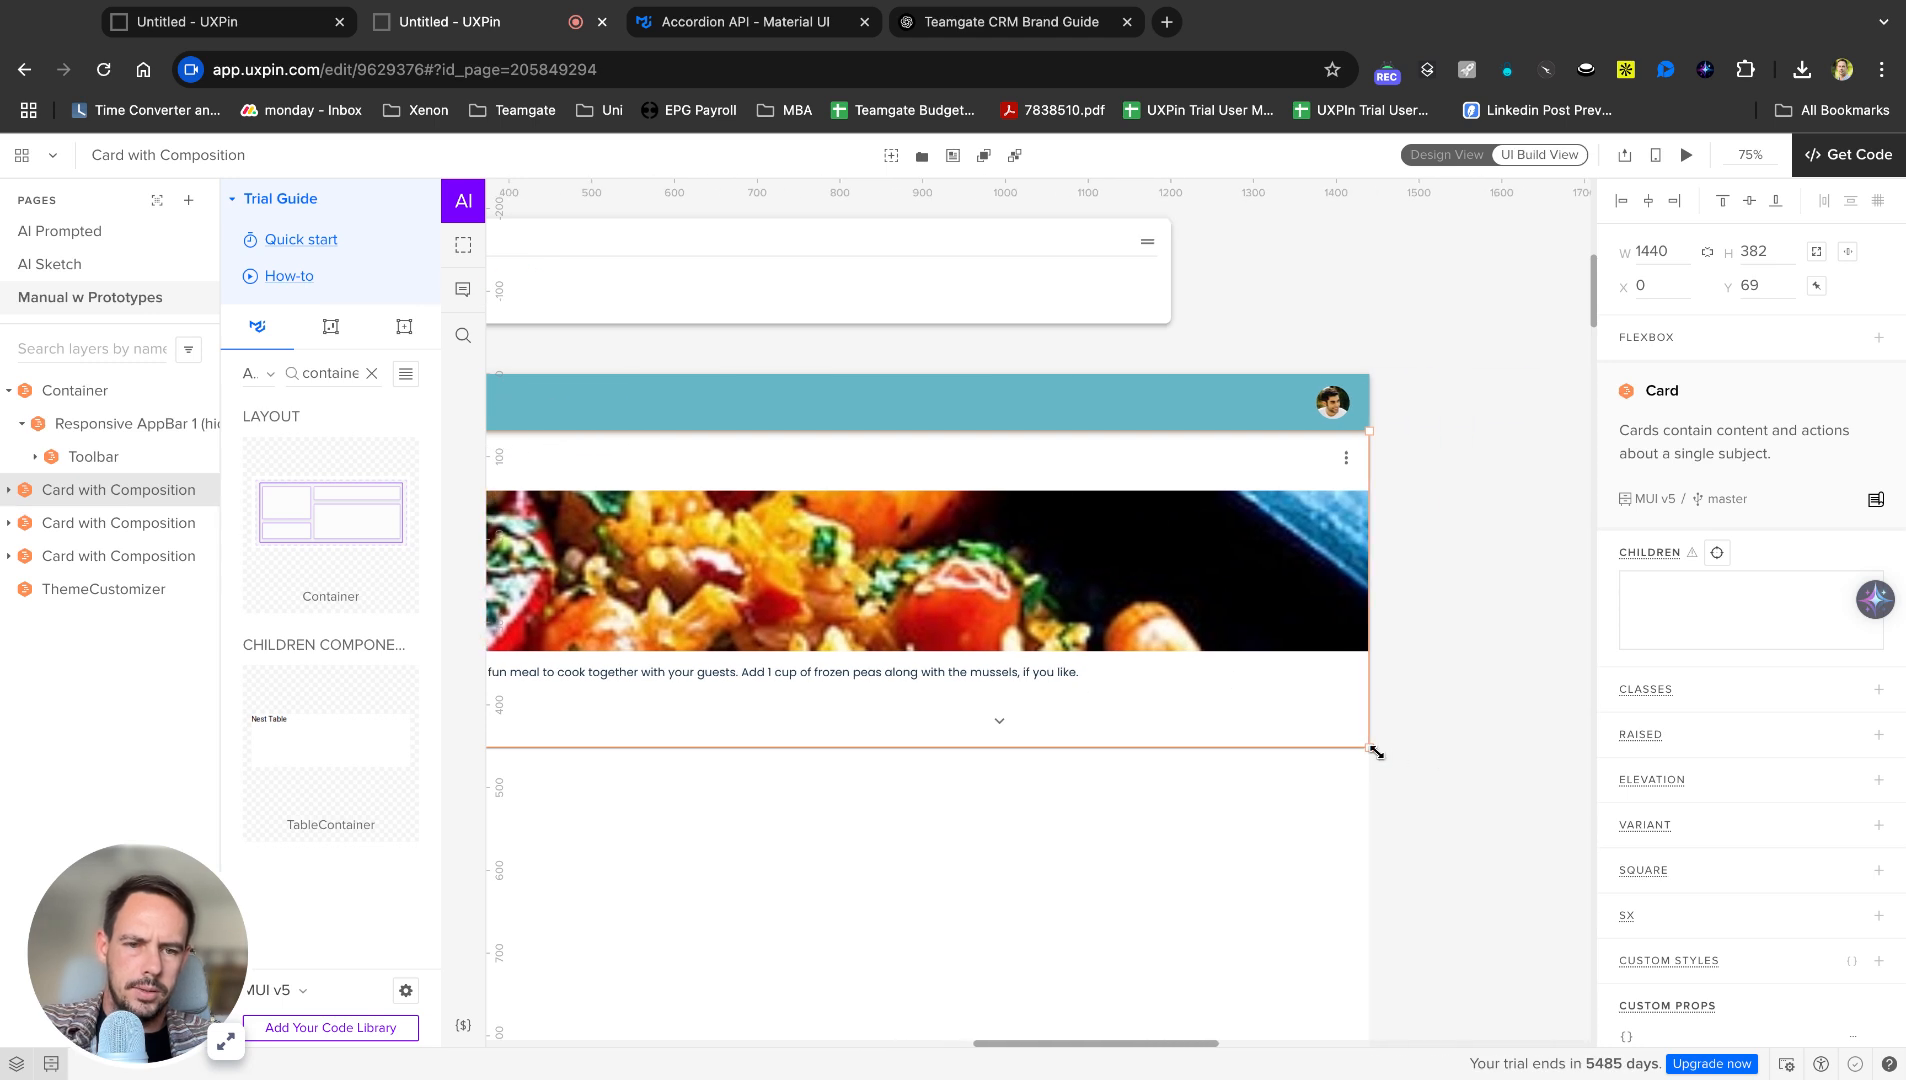
pyautogui.moveTo(1374, 749); pyautogui.dragTo(1376, 752)
pyautogui.hscroll(-4, 1376, 752)
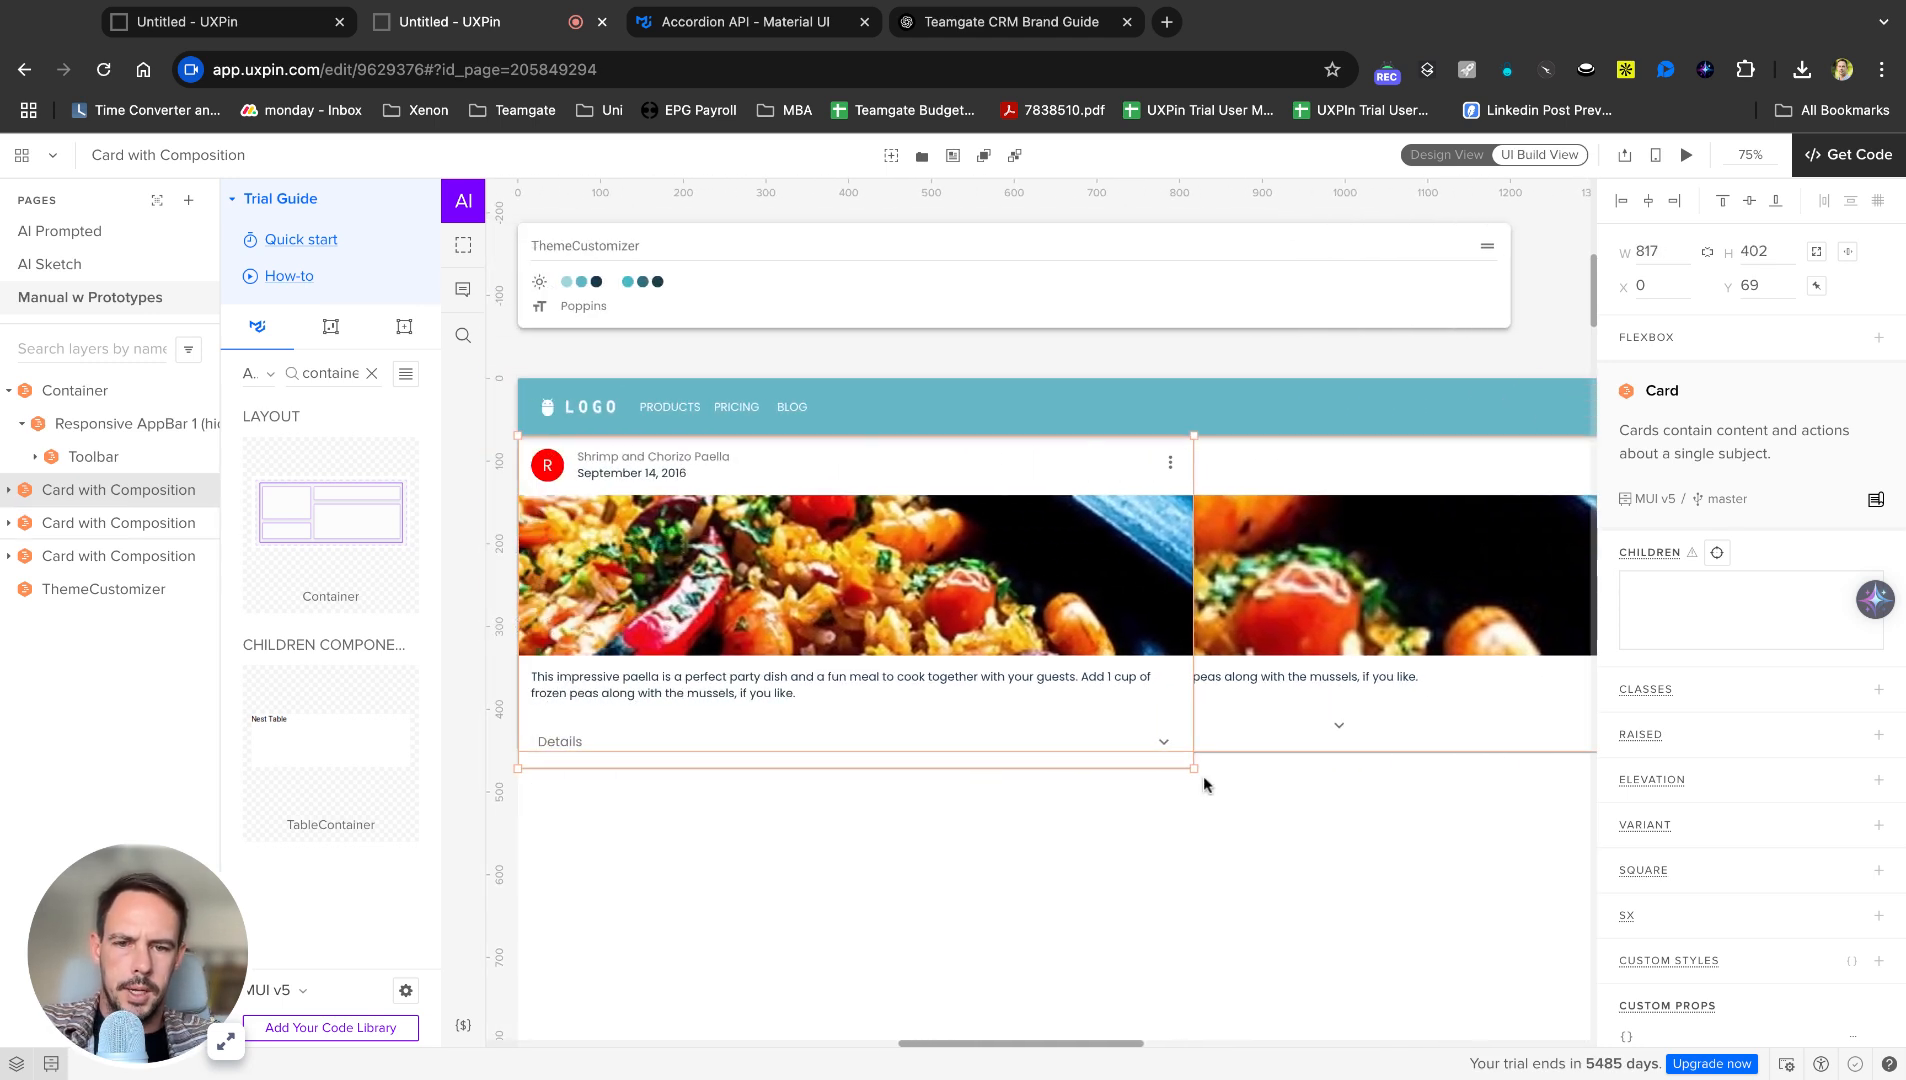
pyautogui.moveTo(1194, 771); pyautogui.dragTo(791, 780)
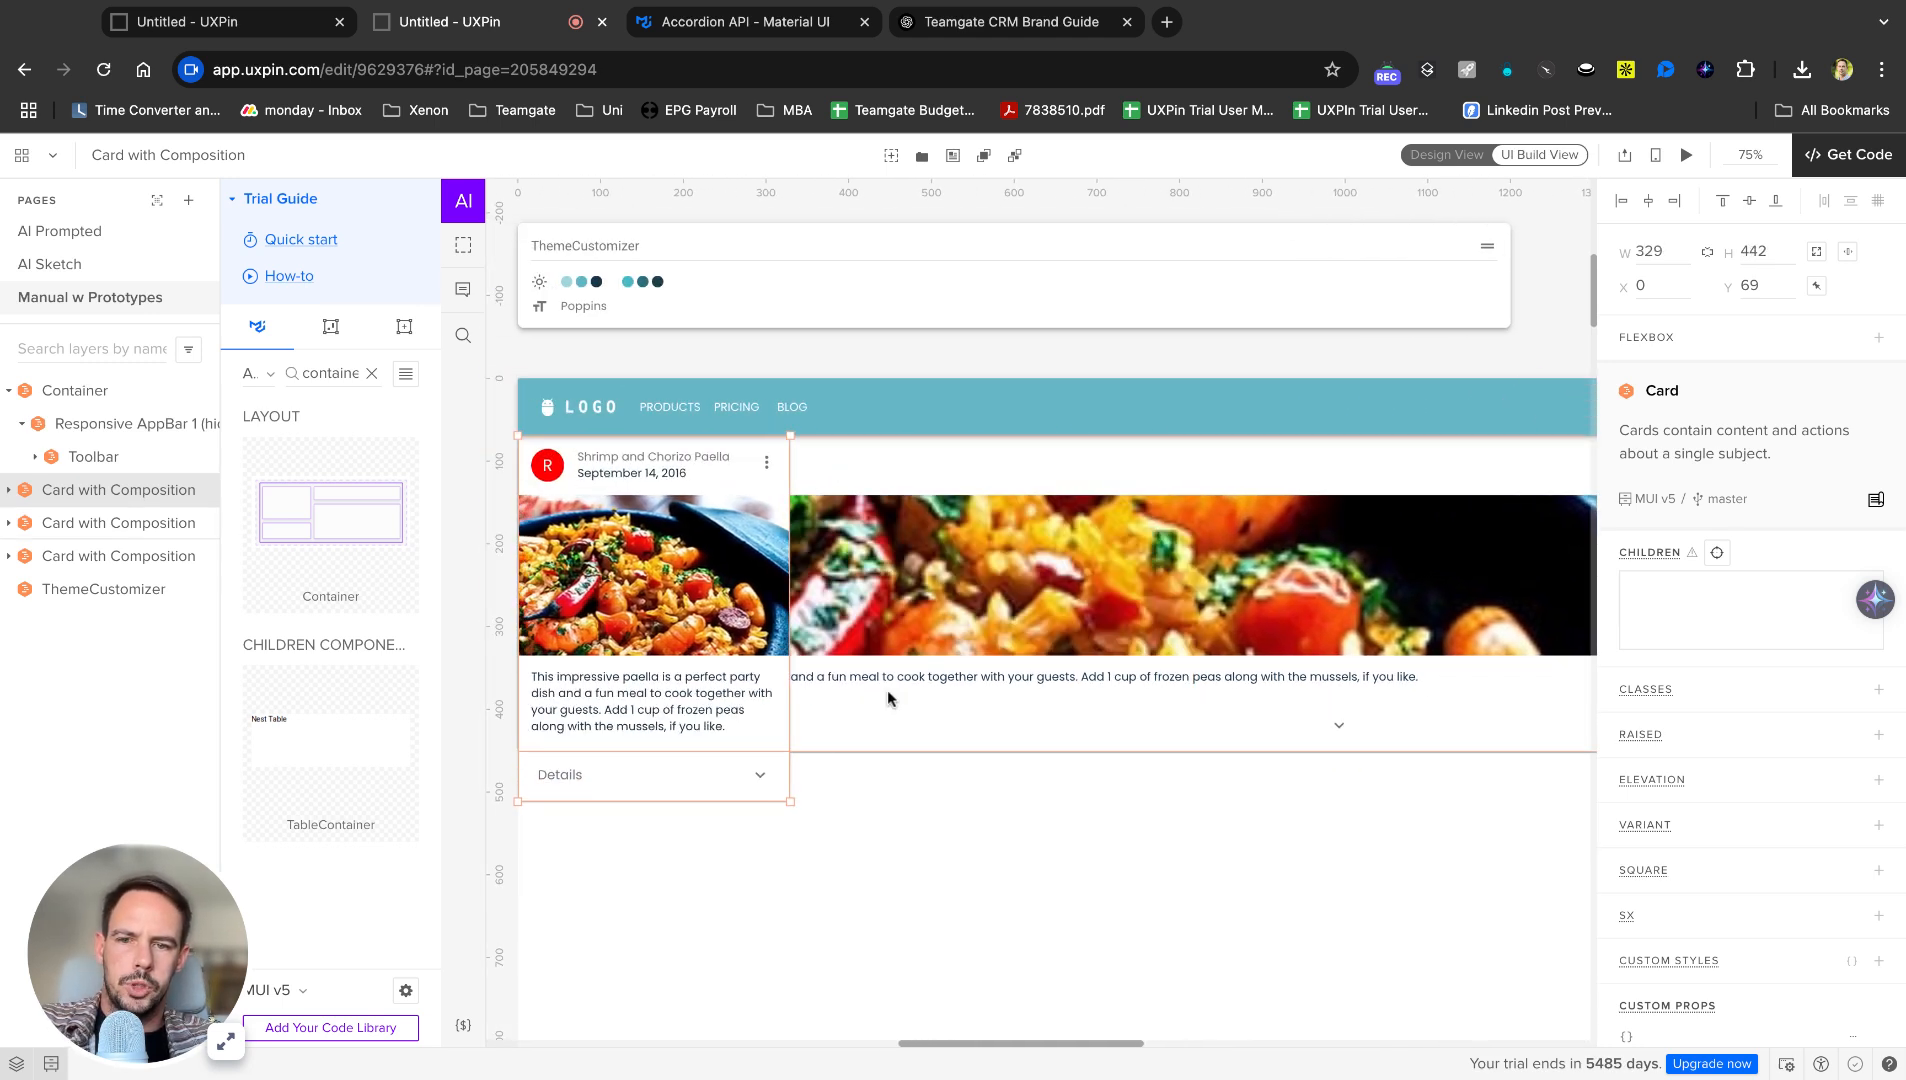
# Narrow the second card from its left edge to about 379 wide, placing it at about X 1061.
pyautogui.click(961, 654)
pyautogui.moveTo(519, 753); pyautogui.dragTo(1396, 753)
# Resize the remaining full-width card from both sides to about 321 wide, placing it between the other two at about X 532.
pyautogui.click(1337, 727)
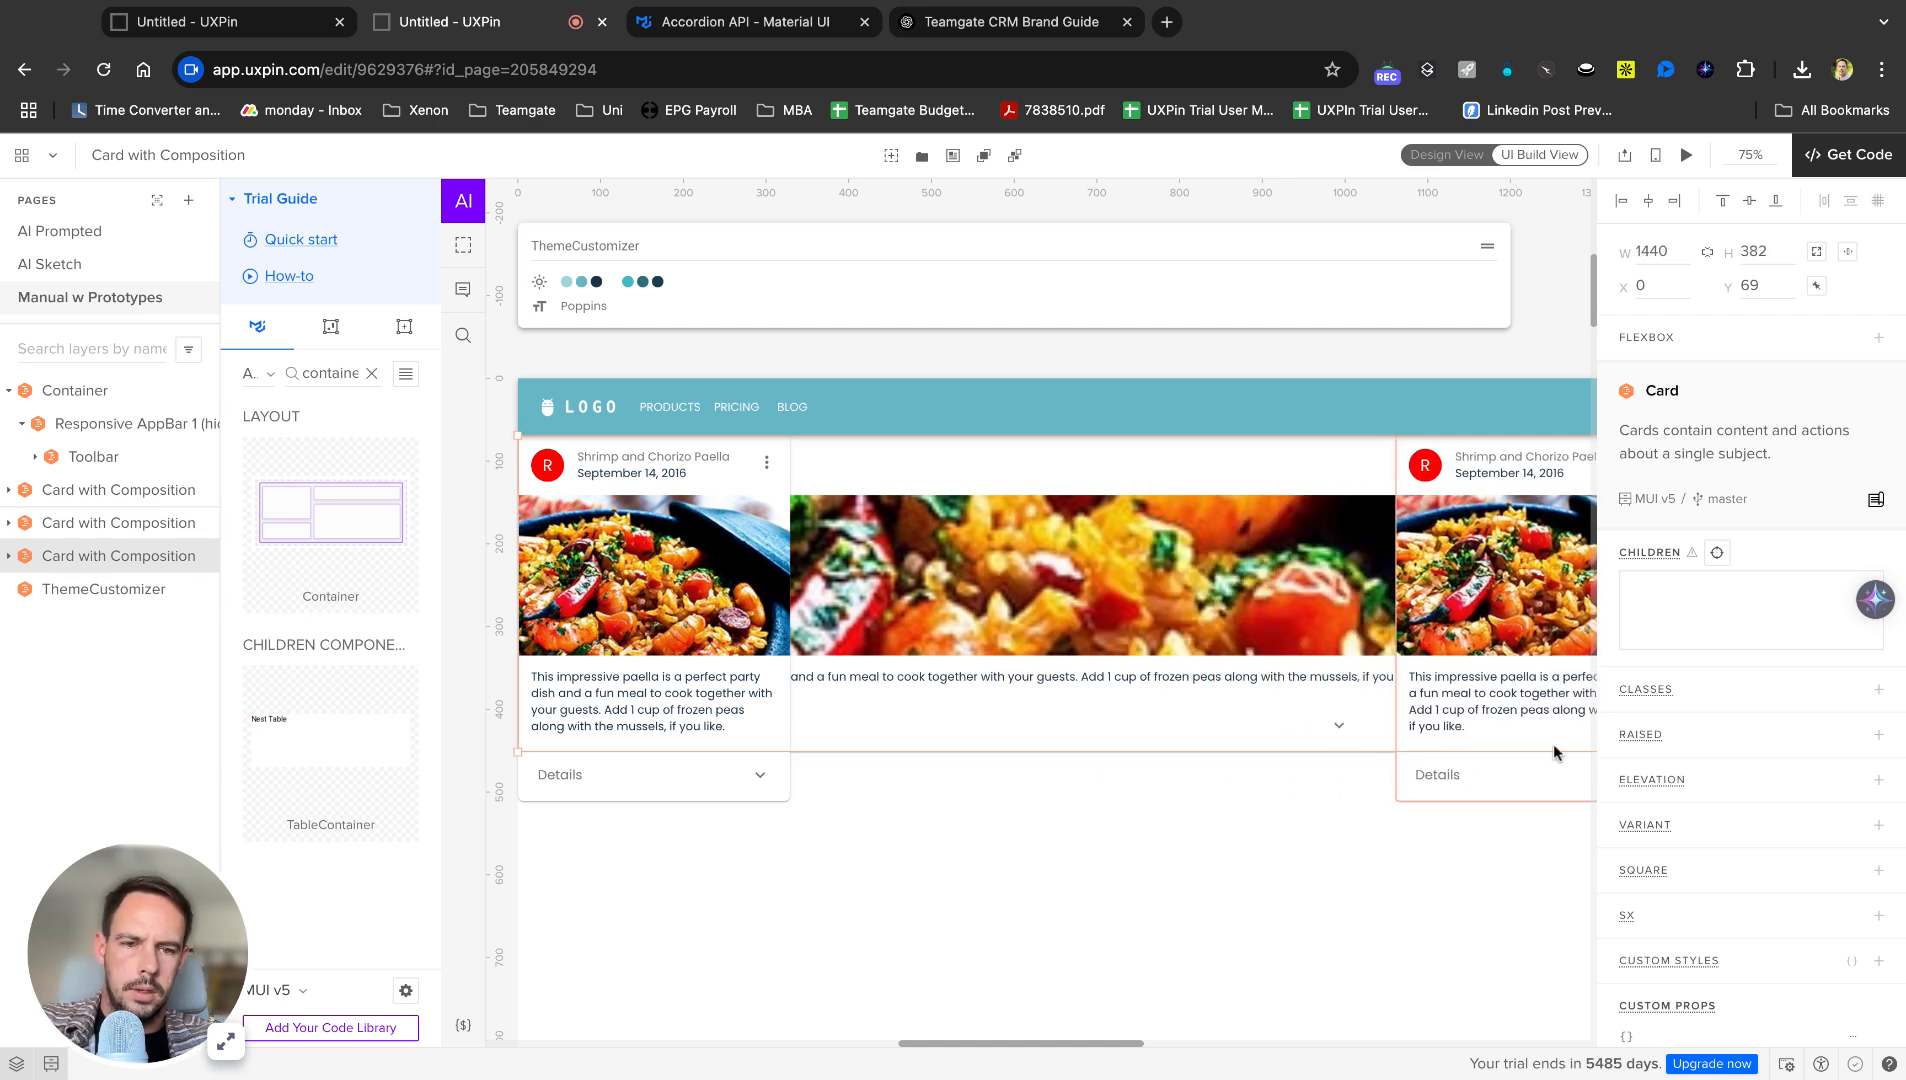
pyautogui.hscroll(1, 1281, 821)
pyautogui.hscroll(8, 1281, 821)
pyautogui.click(1140, 780)
pyautogui.click(1017, 739)
pyautogui.click(1096, 765)
pyautogui.moveTo(1130, 776); pyautogui.dragTo(772, 838)
pyautogui.hscroll(-5, 772, 838)
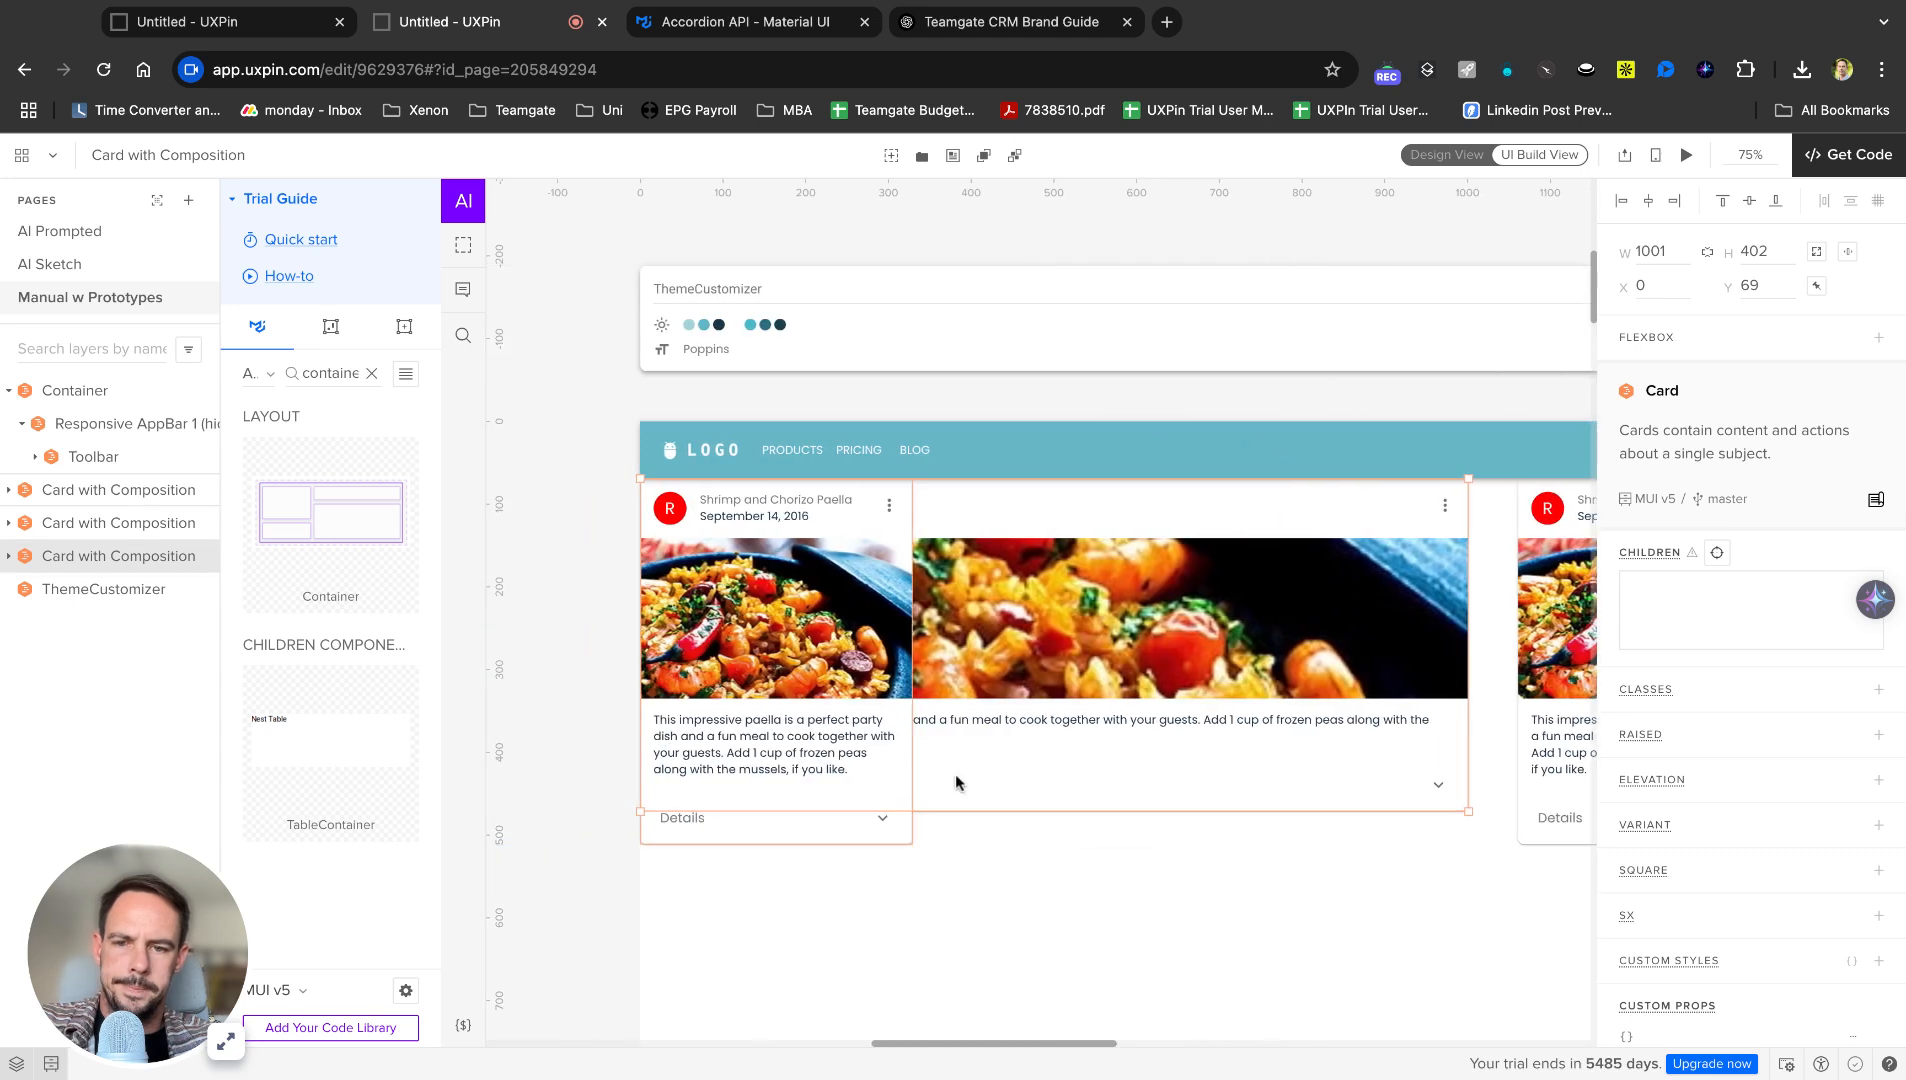
pyautogui.moveTo(643, 808); pyautogui.dragTo(1203, 840)
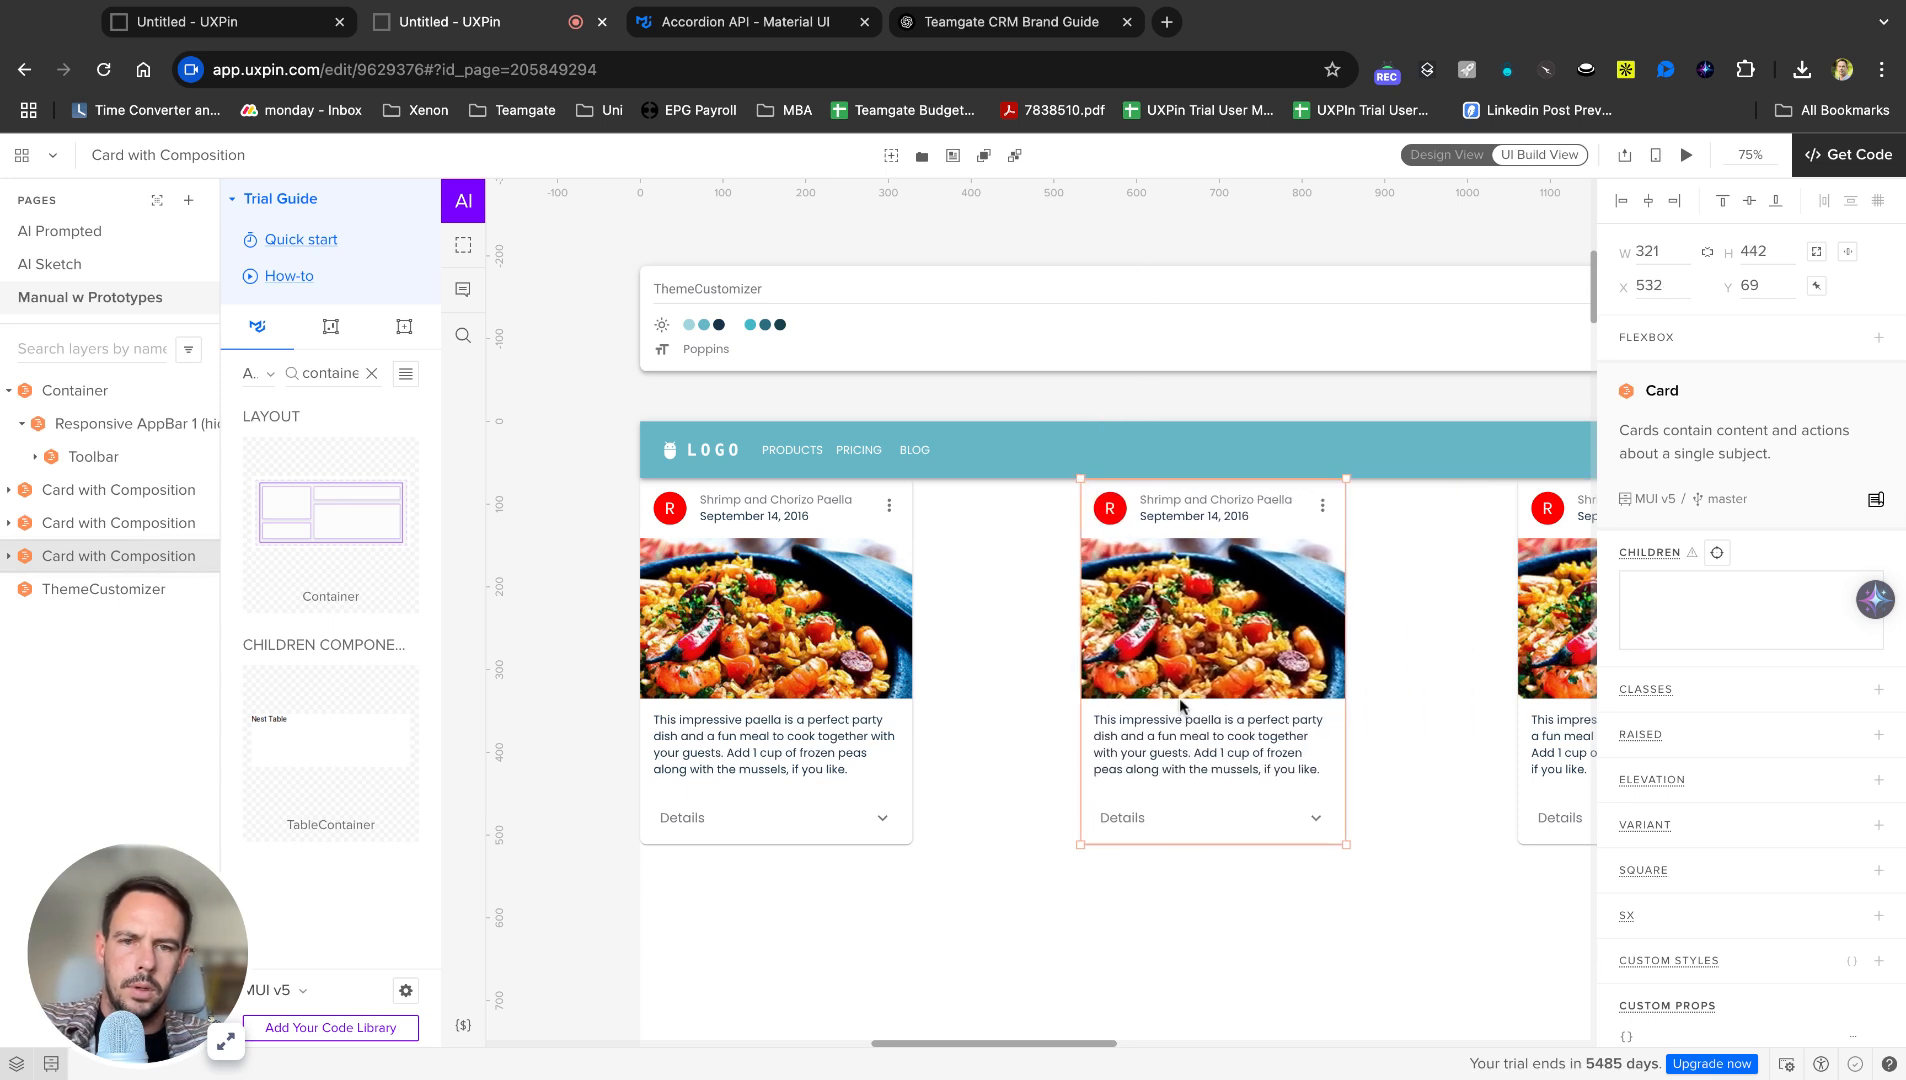
# Move all three cards down to Y 305 in one row, with the first card at X 15.
pyautogui.click(1155, 660)
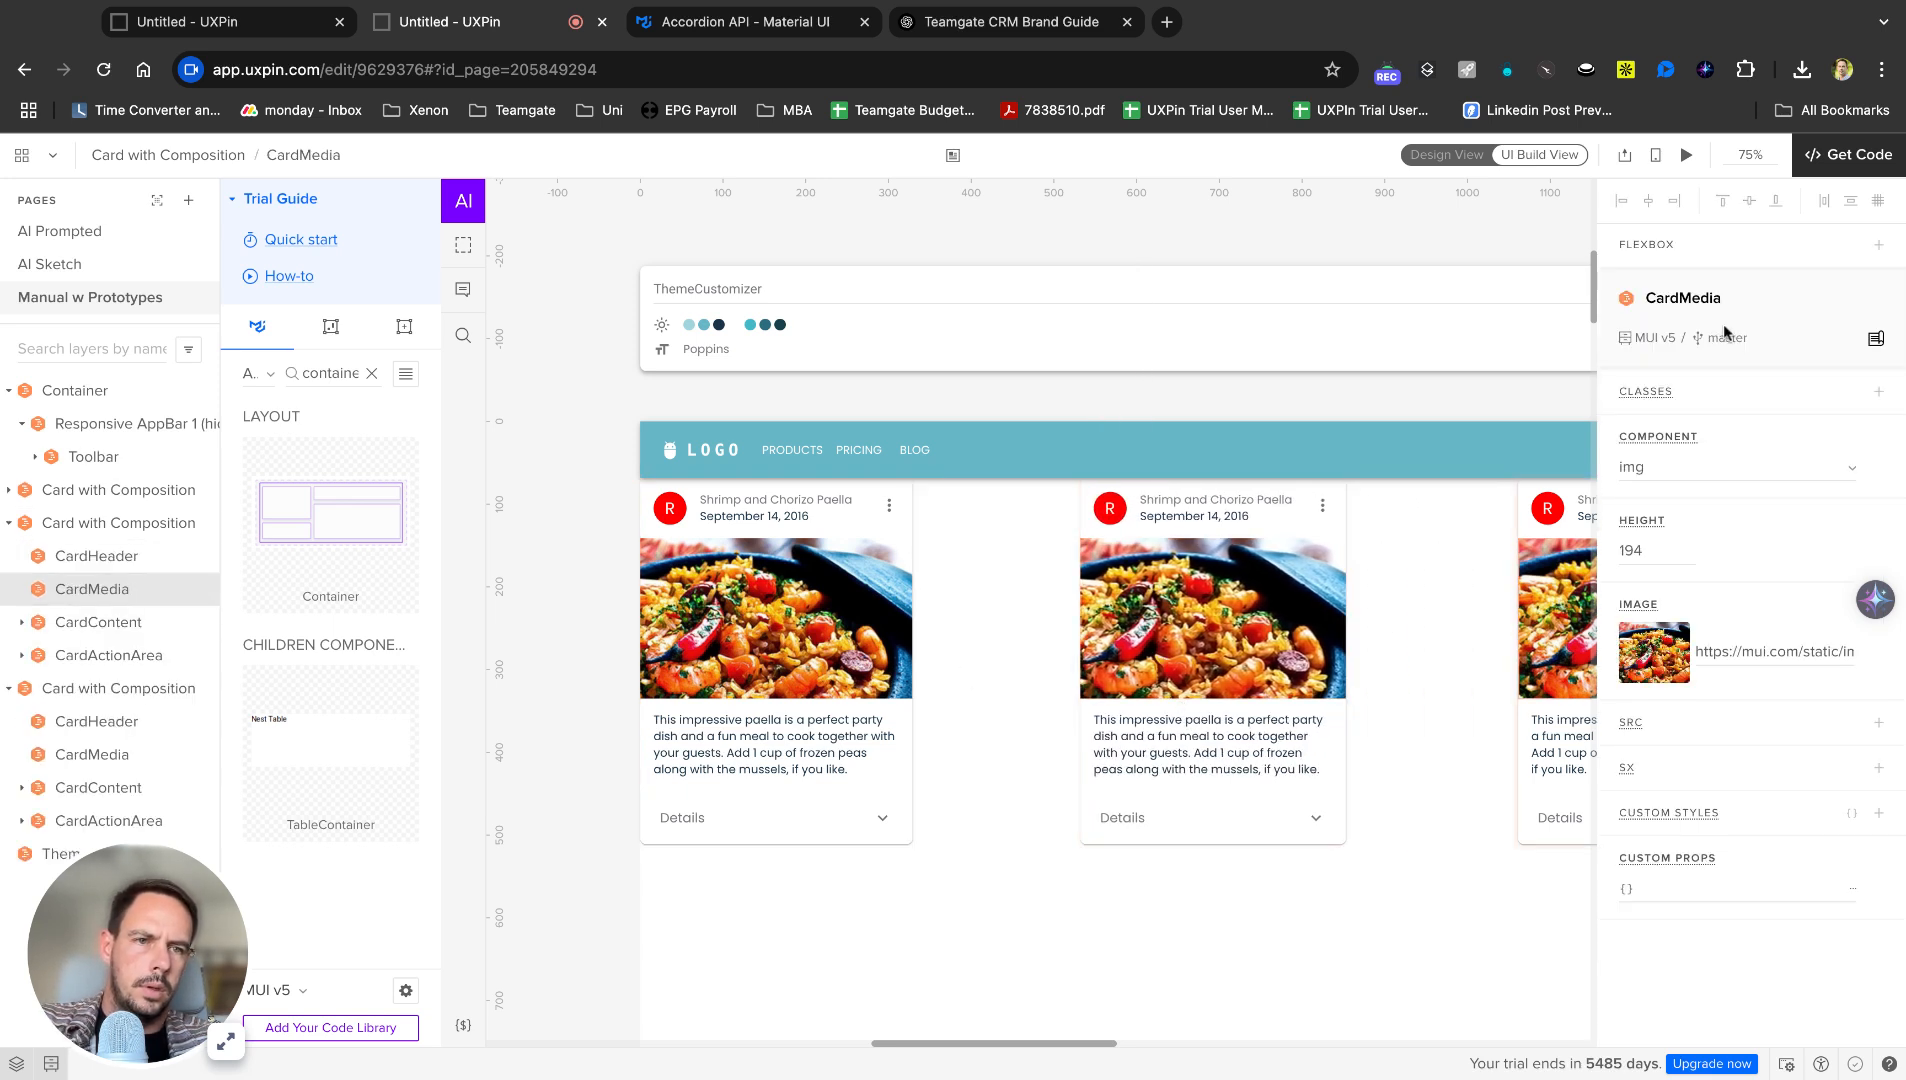
pyautogui.click(1350, 889)
pyautogui.click(1231, 800)
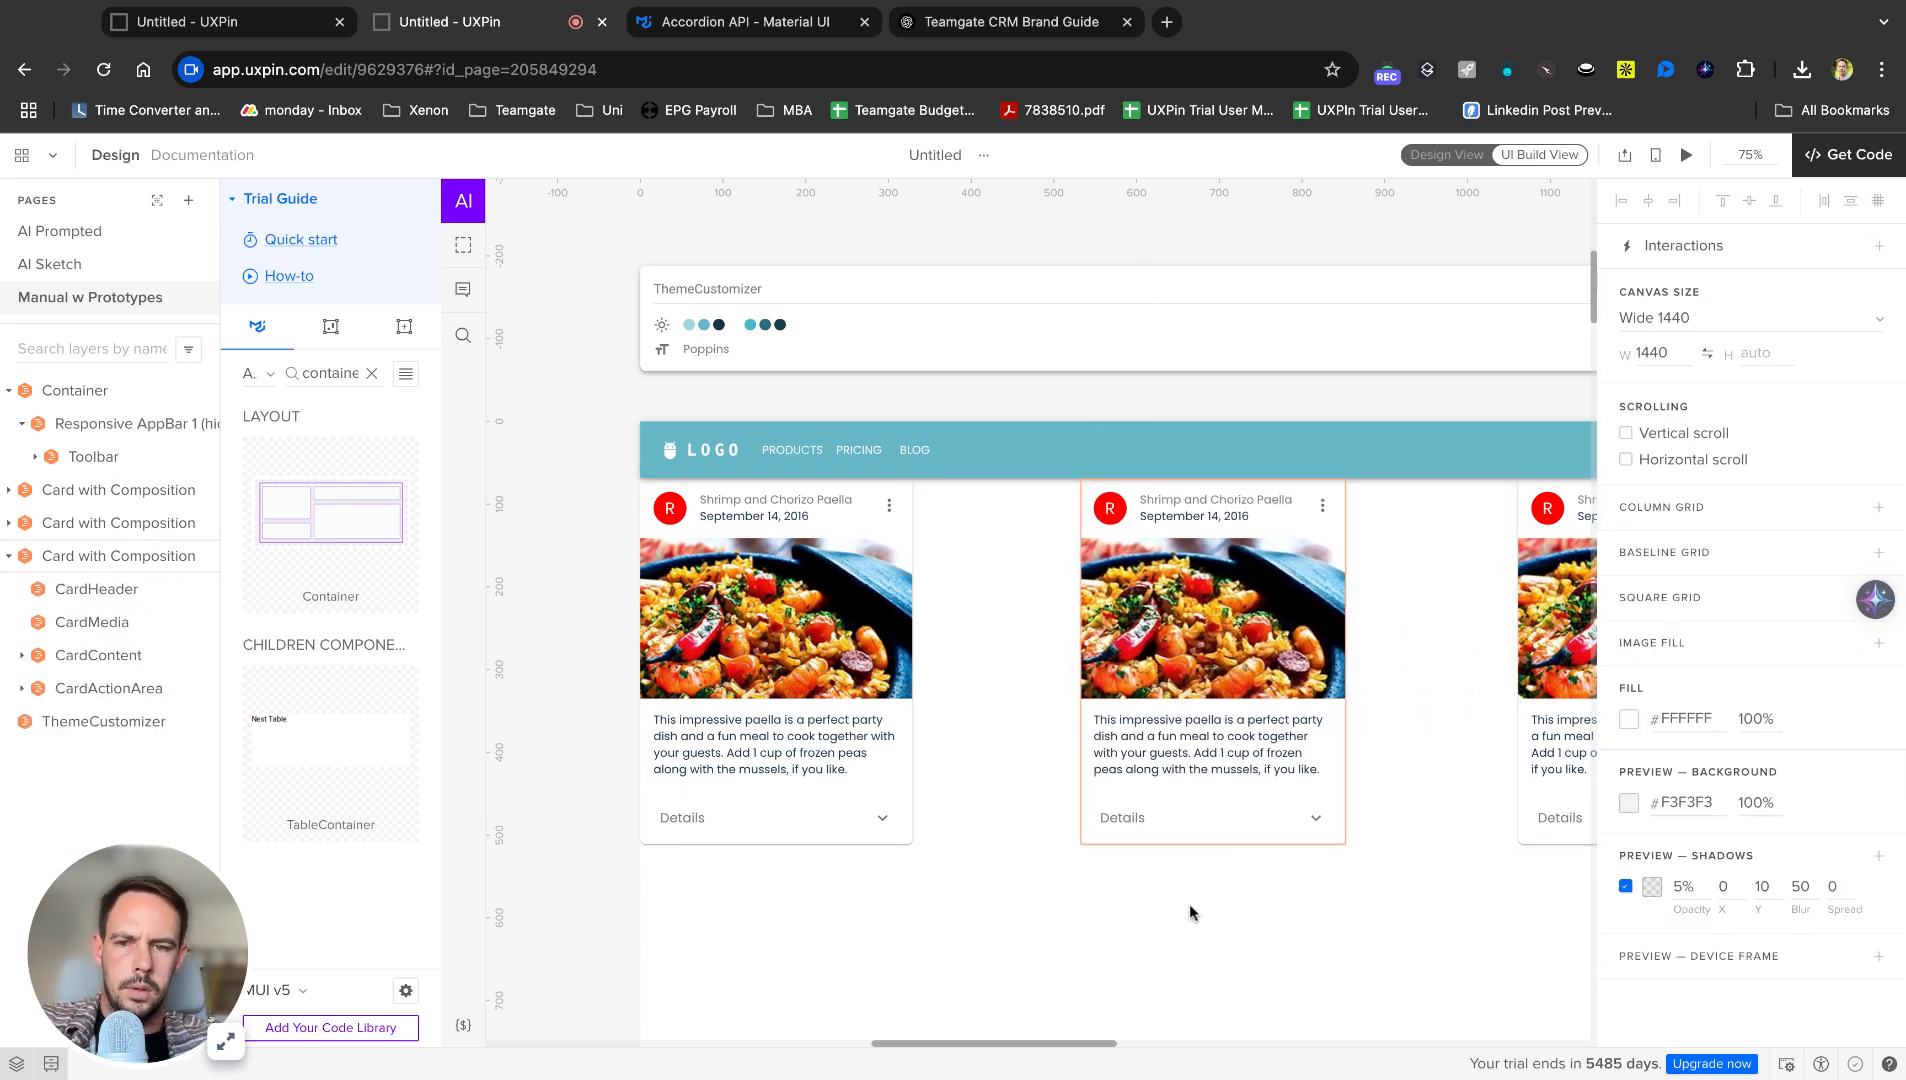
pyautogui.hscroll(5, 1188, 910)
pyautogui.scroll(-1, 1188, 910)
pyautogui.hscroll(-3, 1187, 912)
pyautogui.scroll(1, 1187, 912)
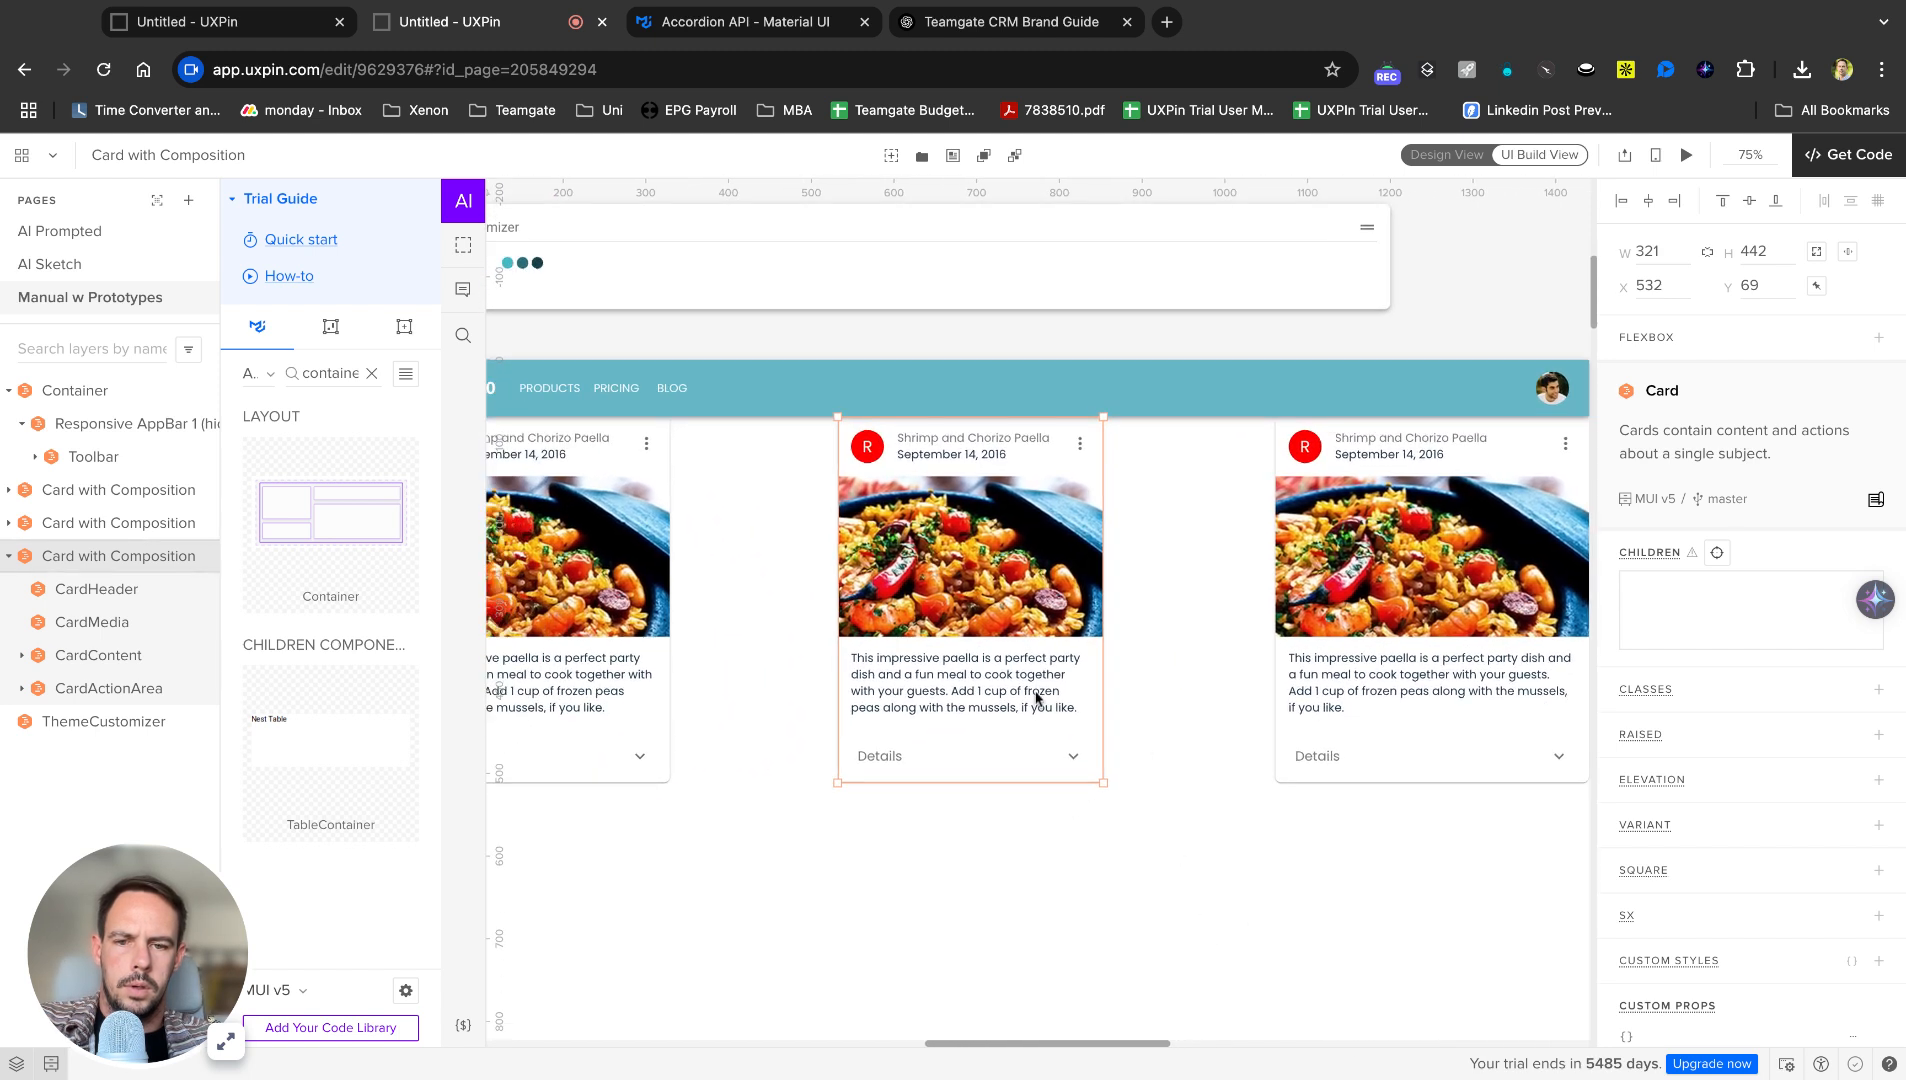
pyautogui.moveTo(1036, 693); pyautogui.dragTo(1035, 888)
pyautogui.scroll(-1, 1120, 699)
pyautogui.moveTo(1396, 546); pyautogui.dragTo(1396, 741)
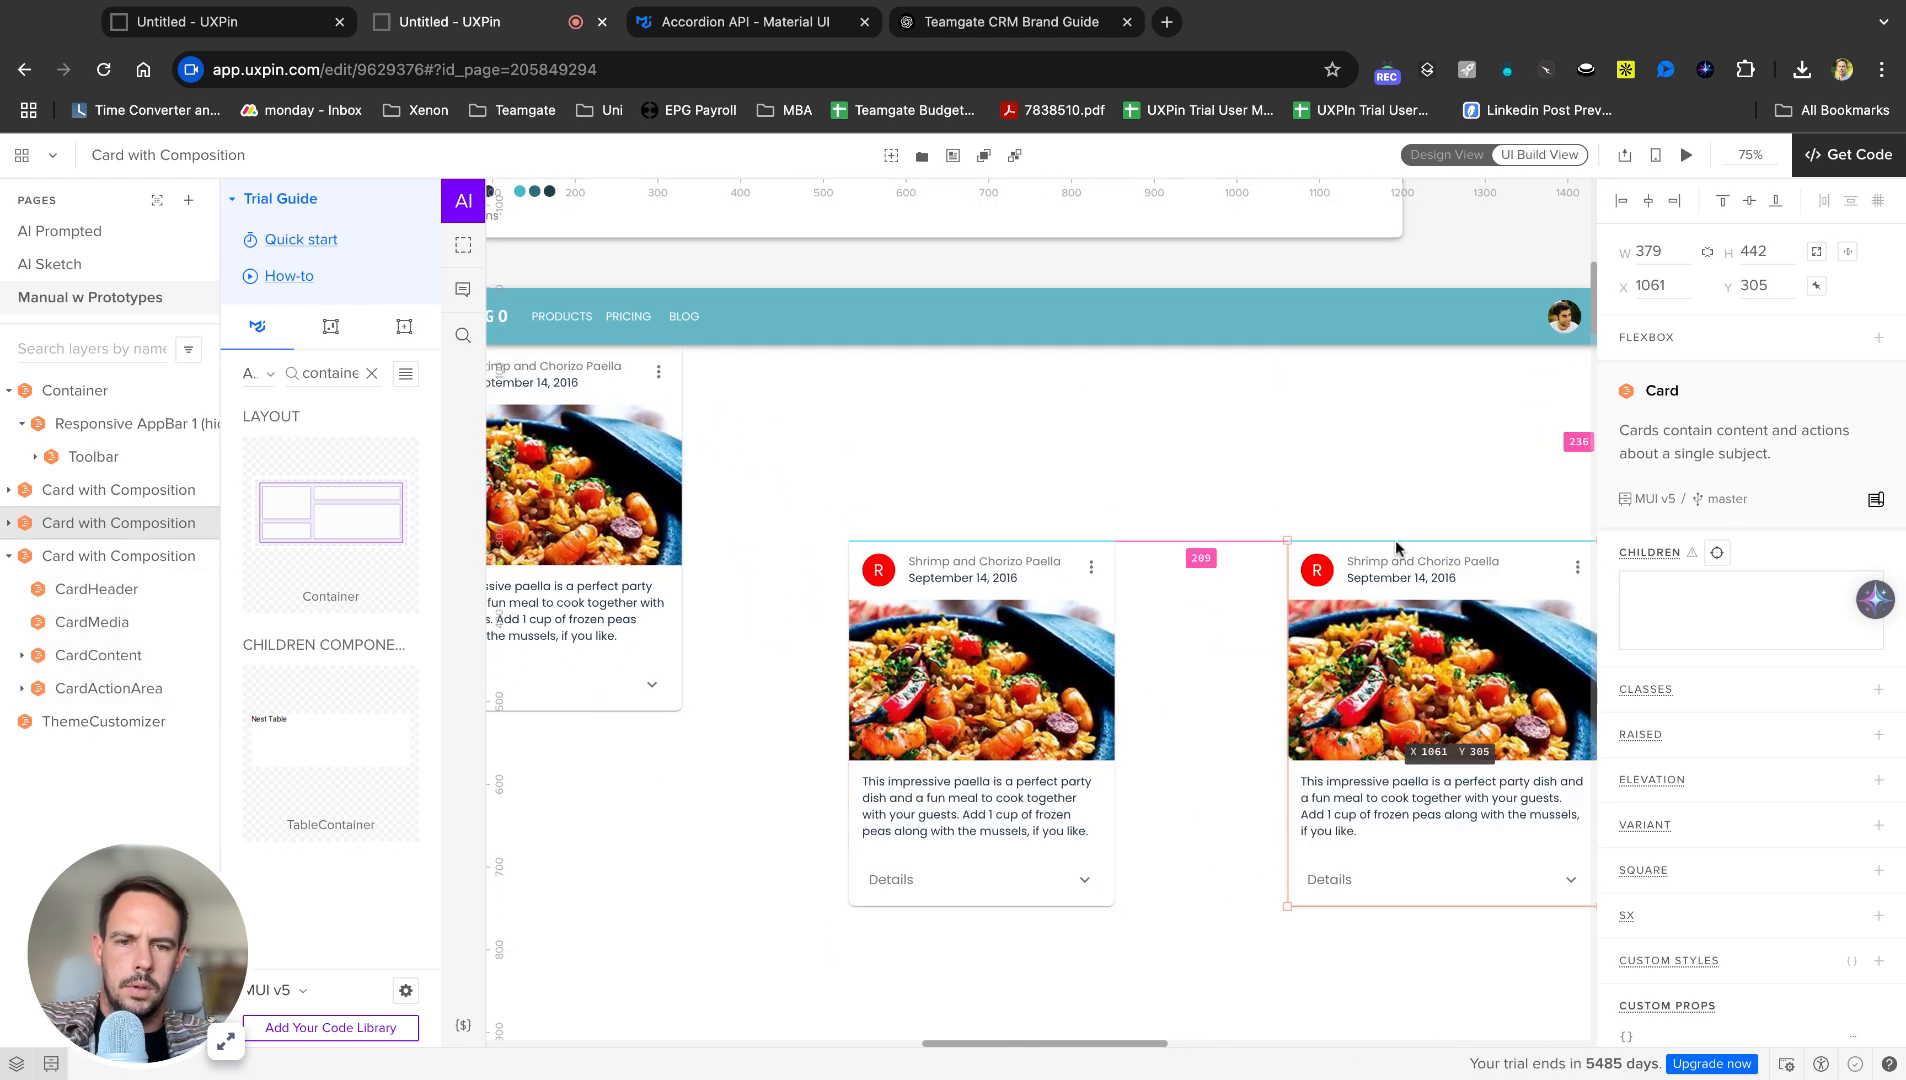
pyautogui.moveTo(630, 590); pyautogui.dragTo(630, 530)
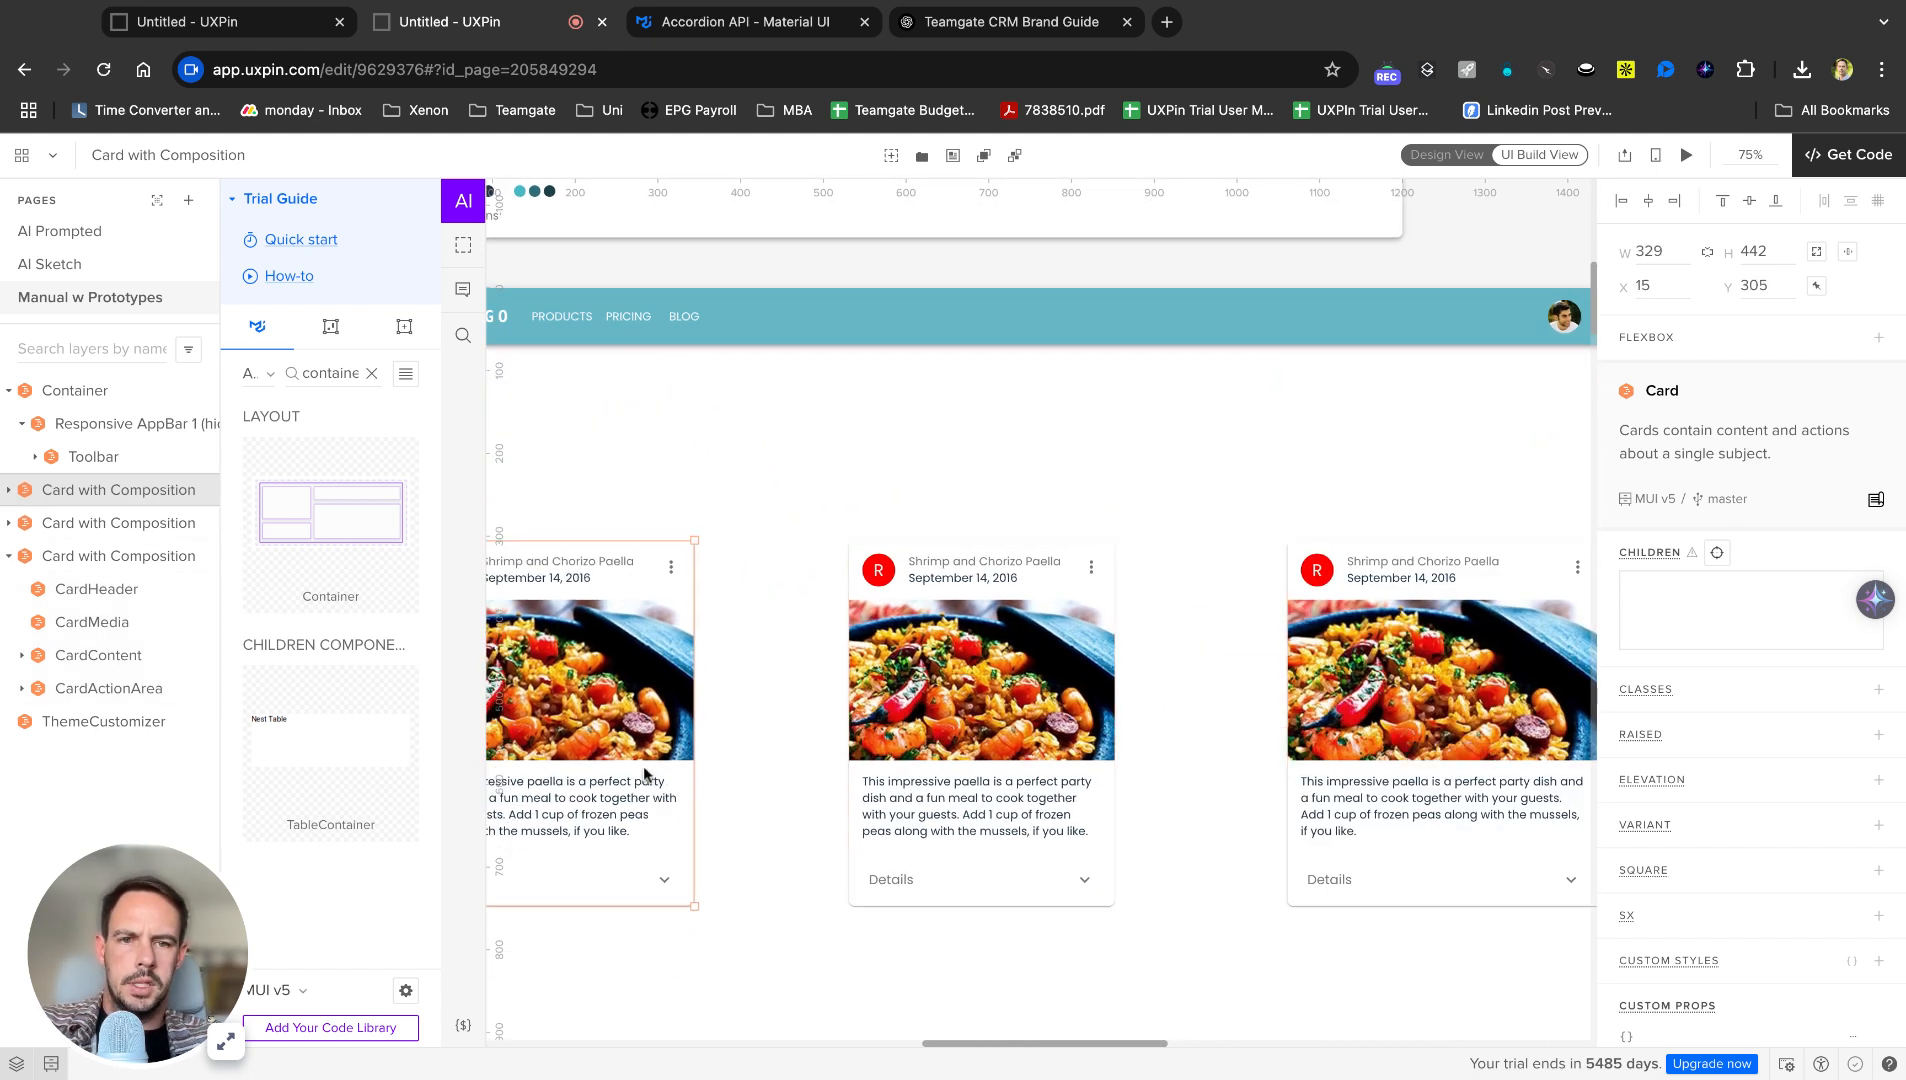
pyautogui.click(809, 537)
pyautogui.hscroll(-2, 809, 537)
pyautogui.scroll(1, 809, 537)
pyautogui.hscroll(-2, 809, 537)
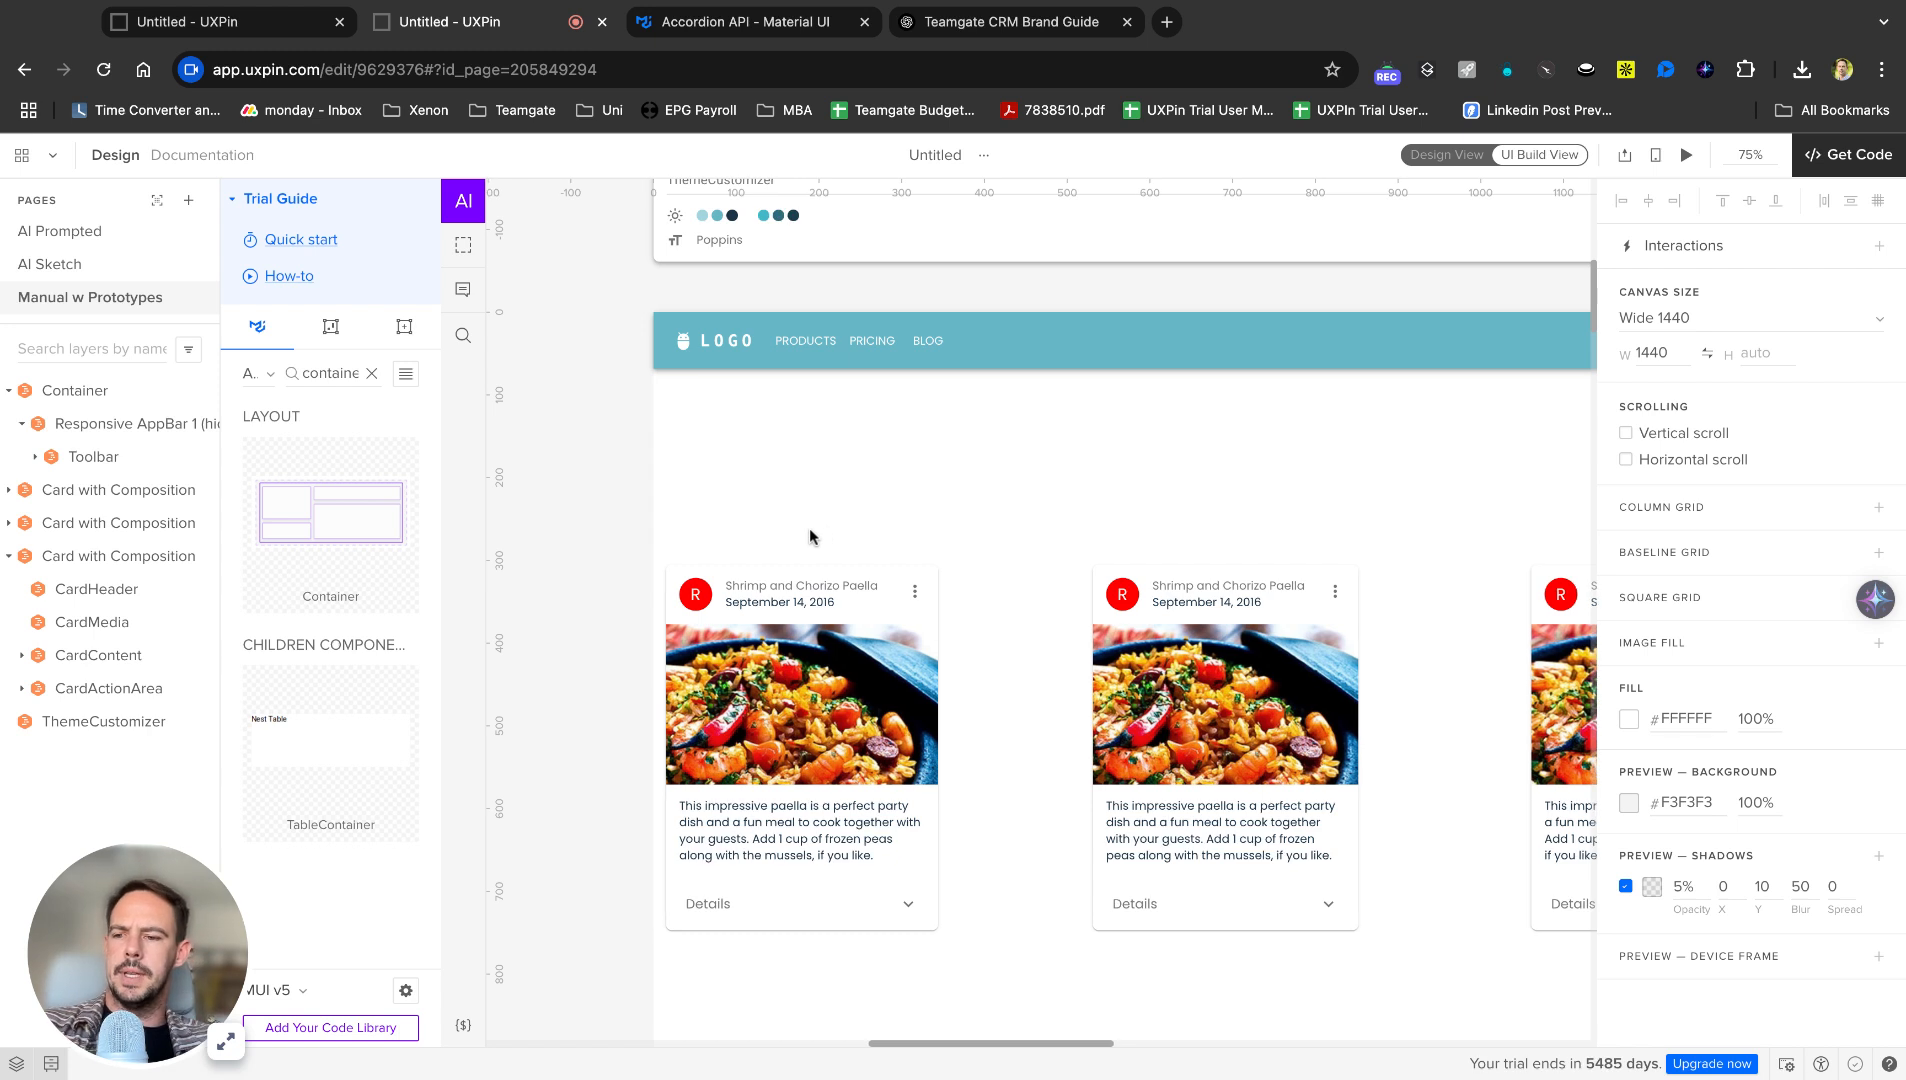
# Open the AI Prompted page and bring its DesignMarket header into view.
pyautogui.click(87, 228)
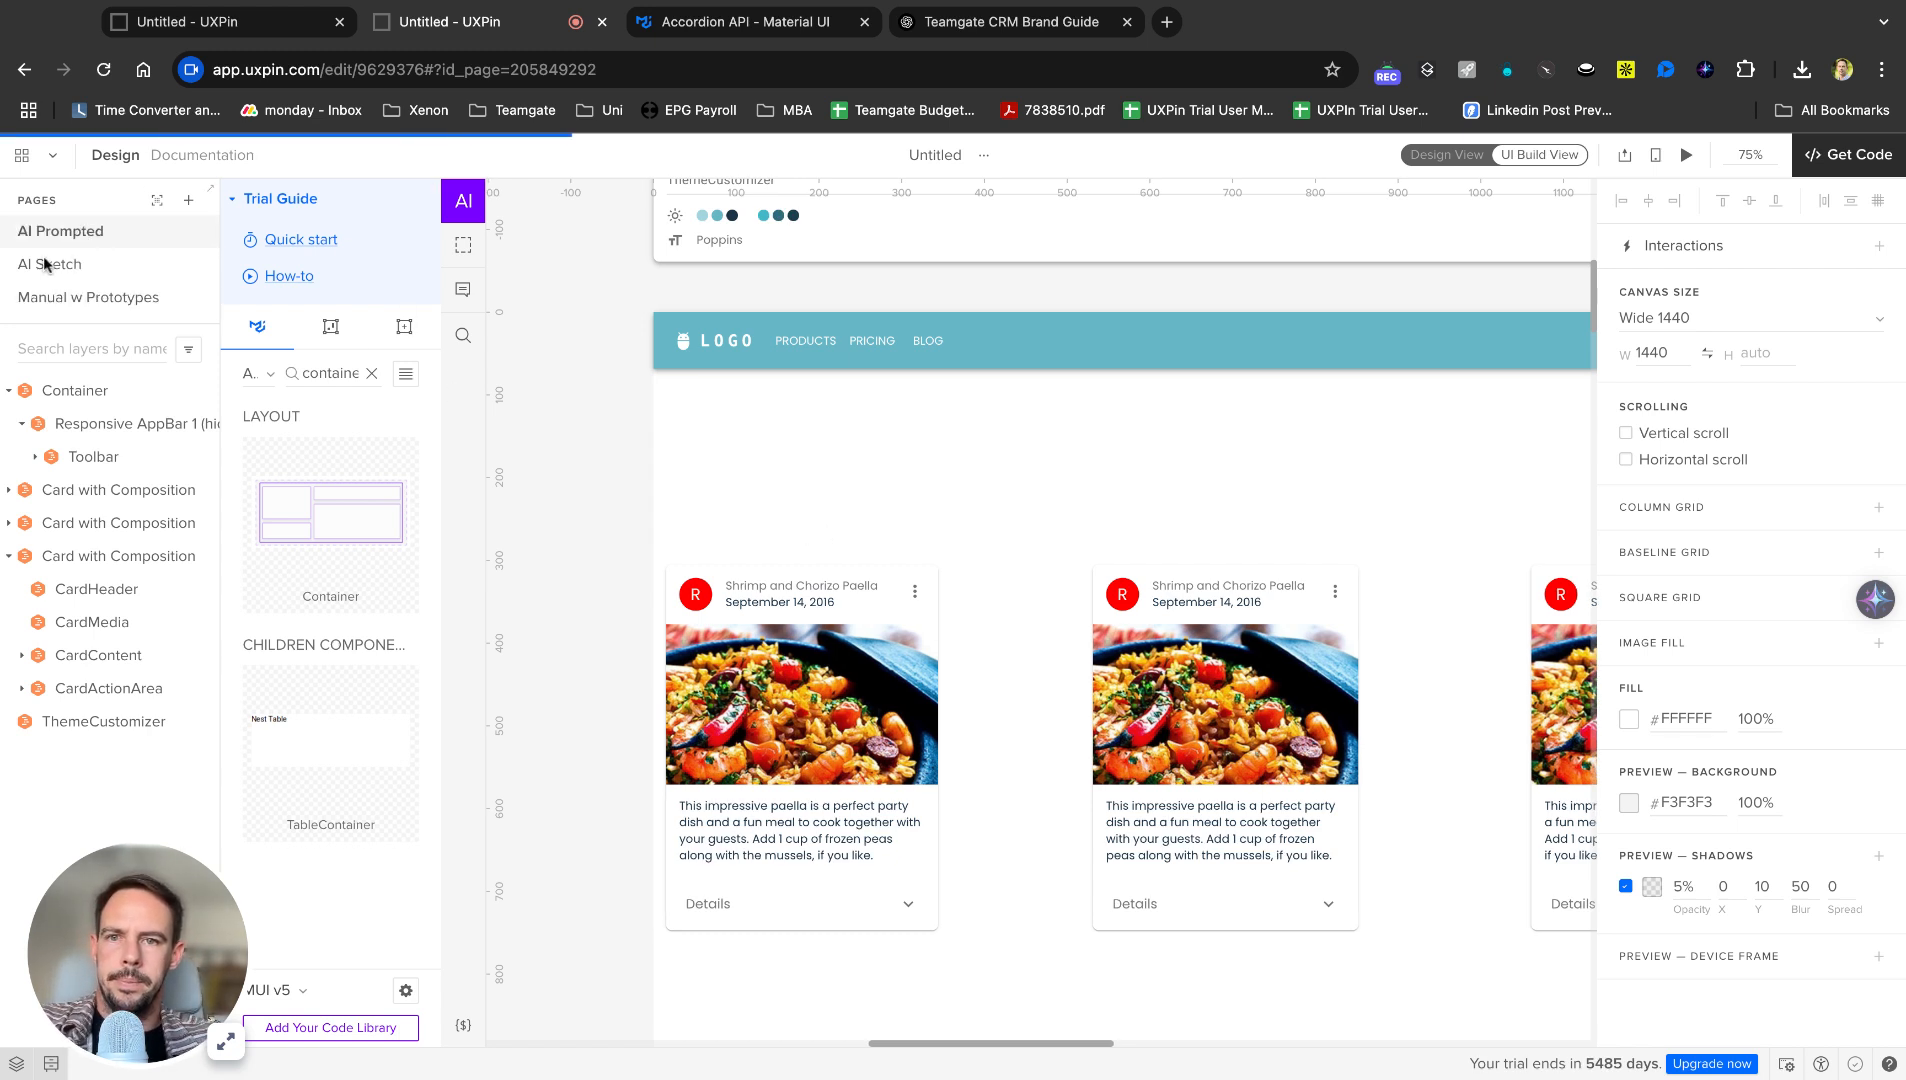
pyautogui.click(843, 376)
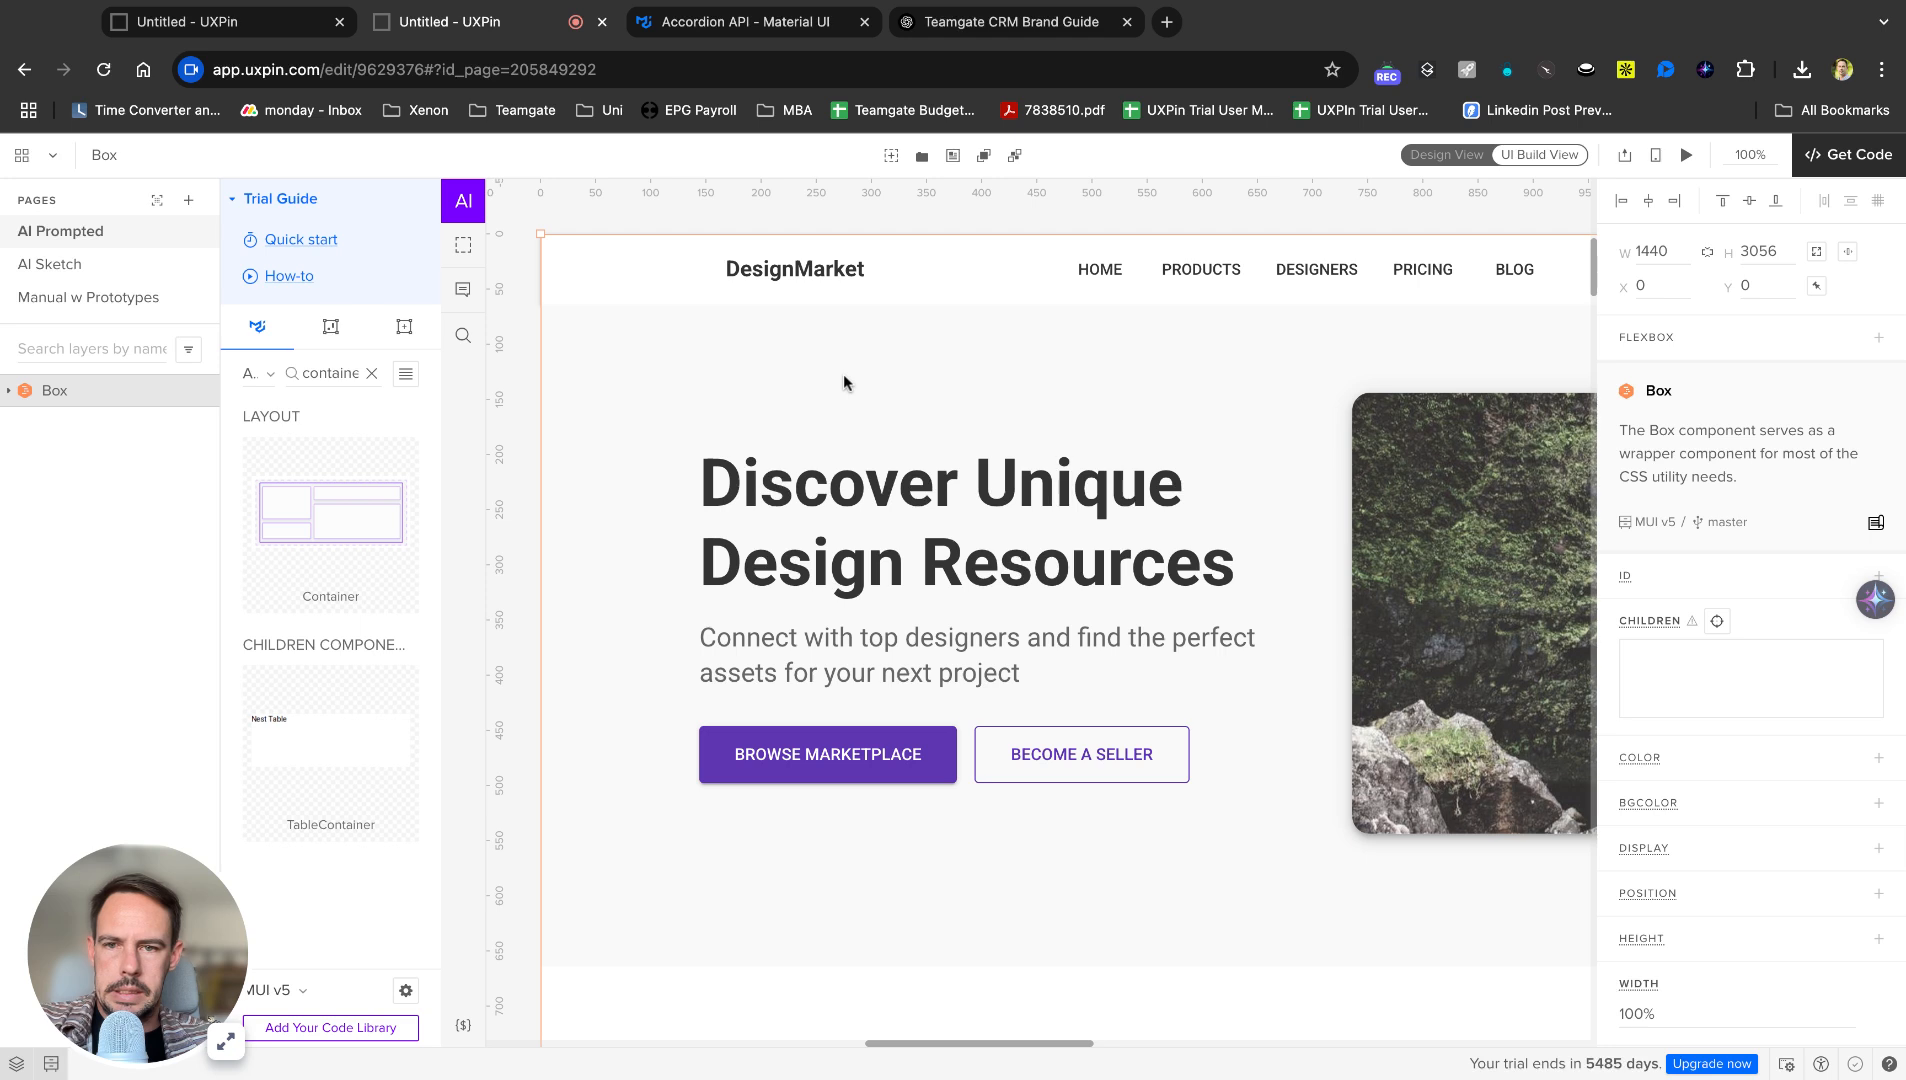
pyautogui.scroll(-1, 1257, 673)
pyautogui.hscroll(2, 1257, 673)
pyautogui.scroll(2, 1089, 445)
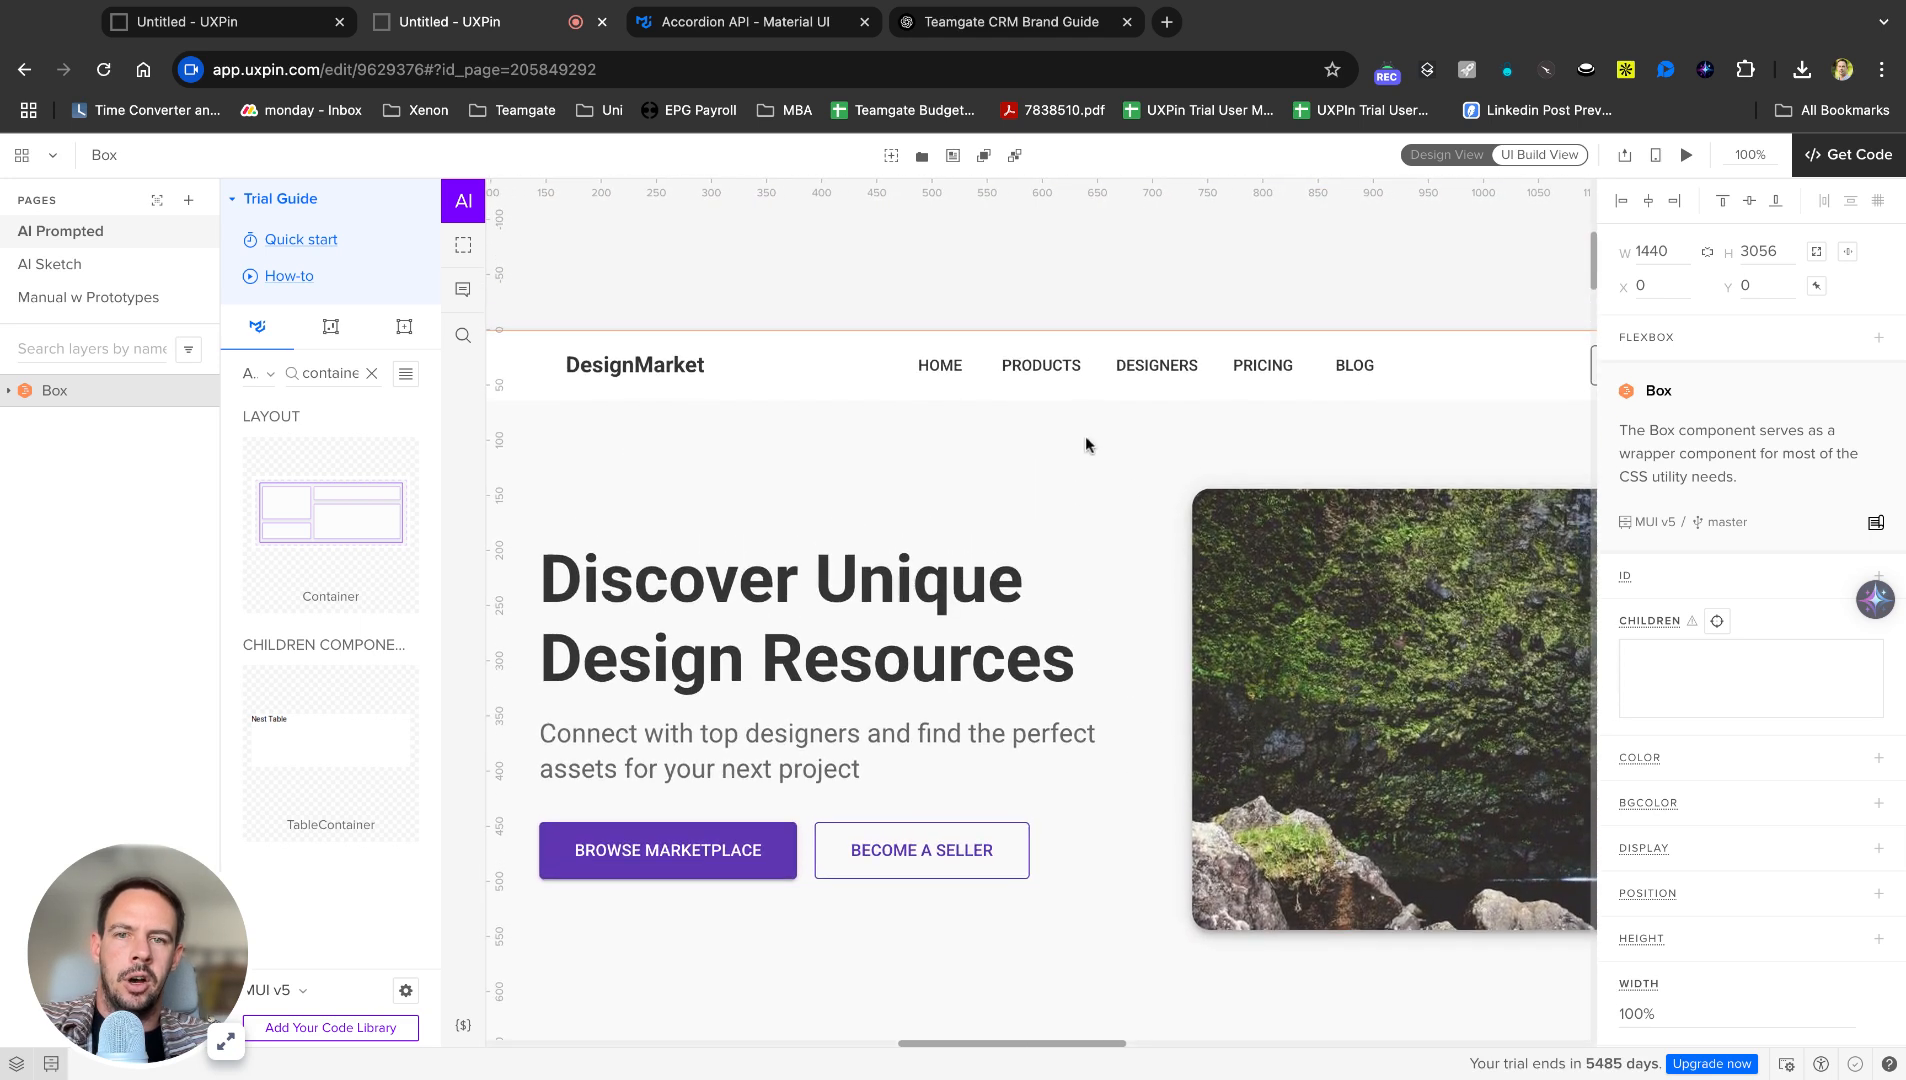
# Examine the trigger and action options for a new interaction on the HOME header button, without adding one.
pyautogui.doubleClick(942, 366)
pyautogui.click(1798, 259)
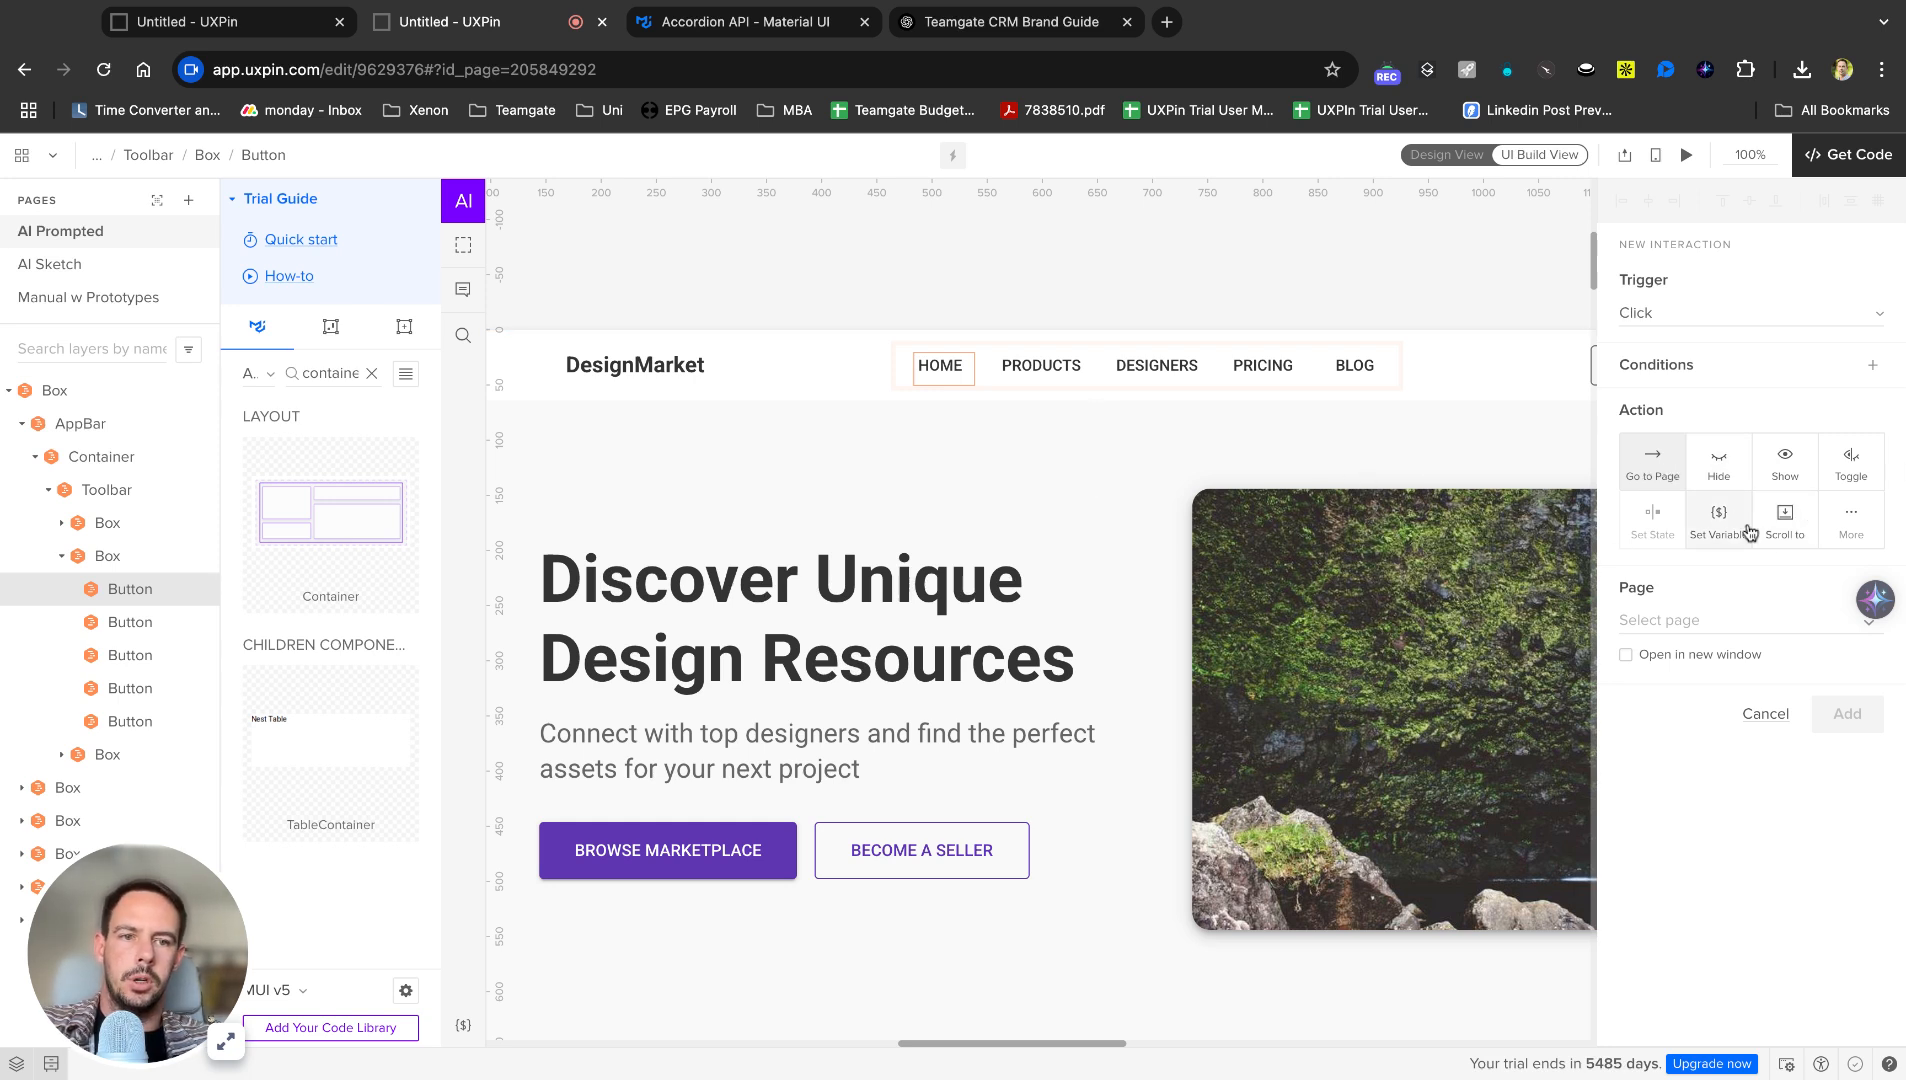
pyautogui.scroll(-2, 860, 662)
pyautogui.hscroll(1, 860, 662)
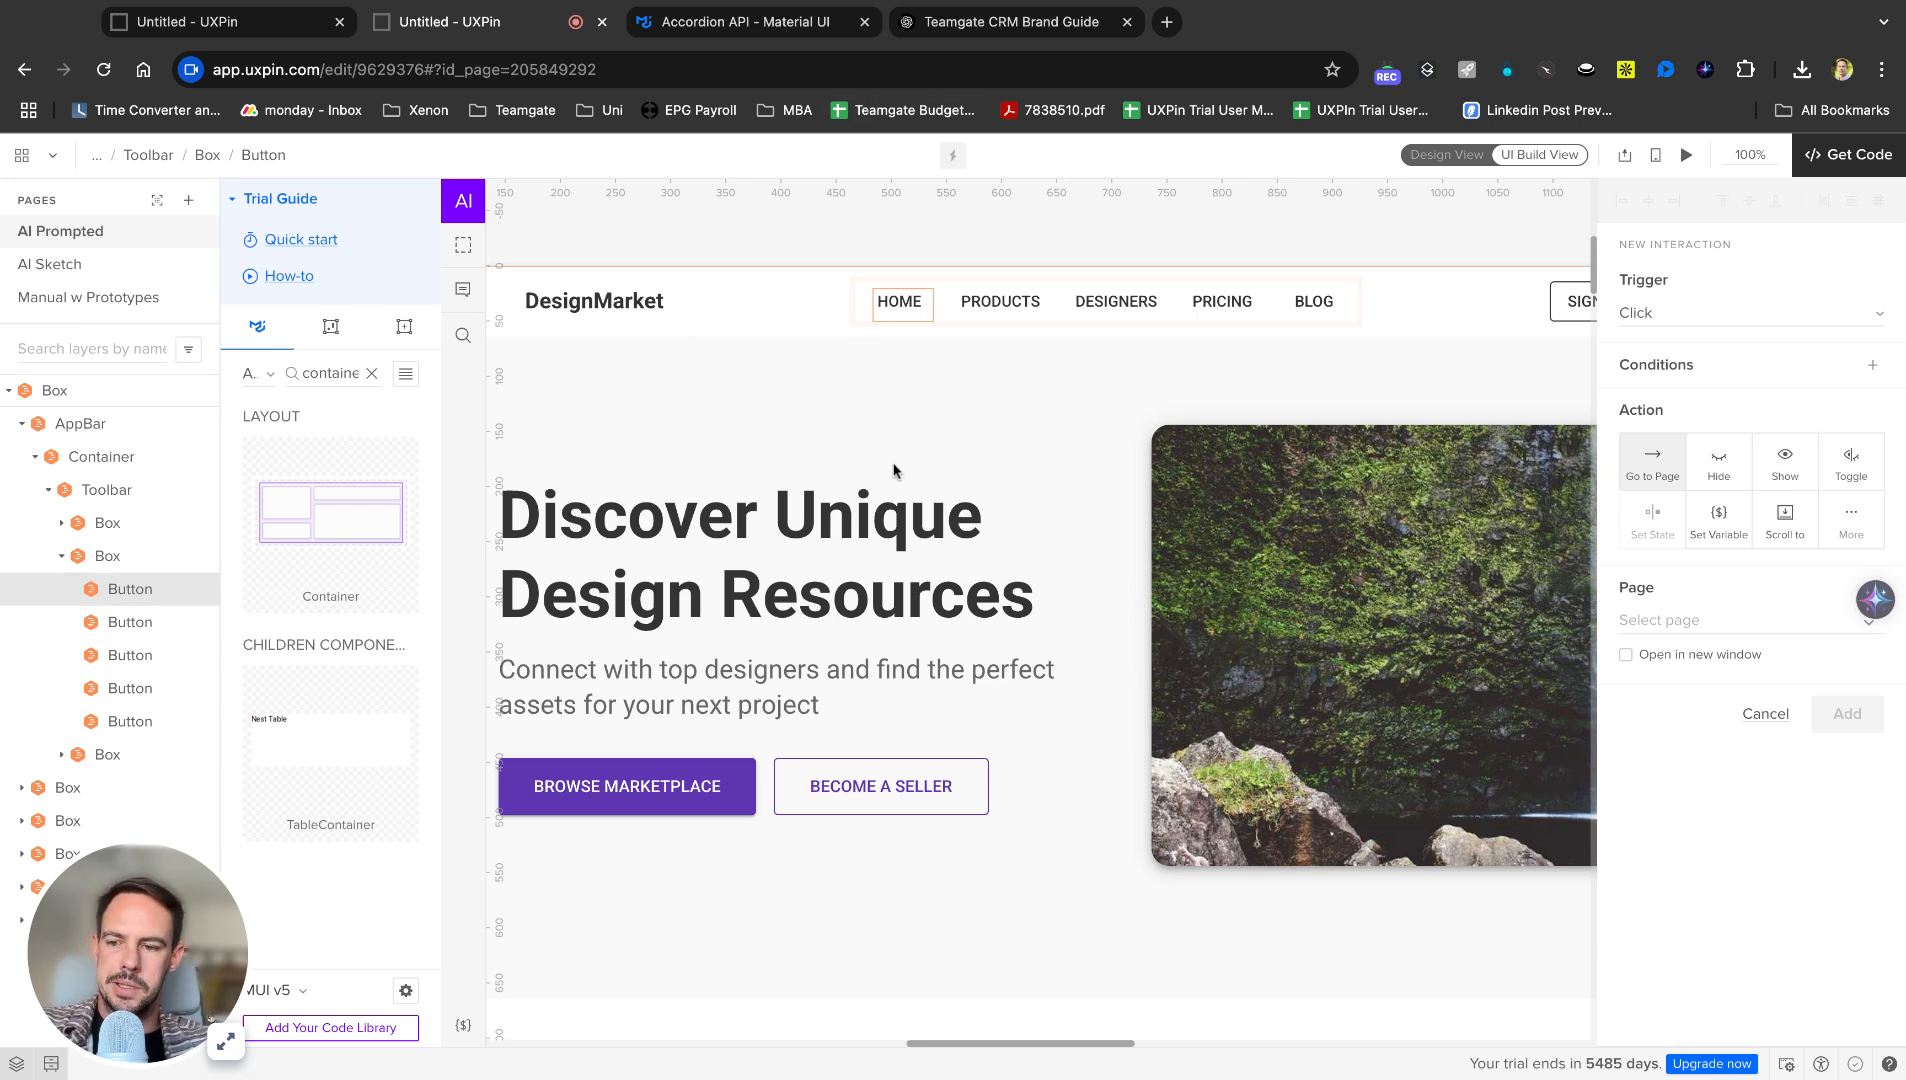
pyautogui.click(802, 442)
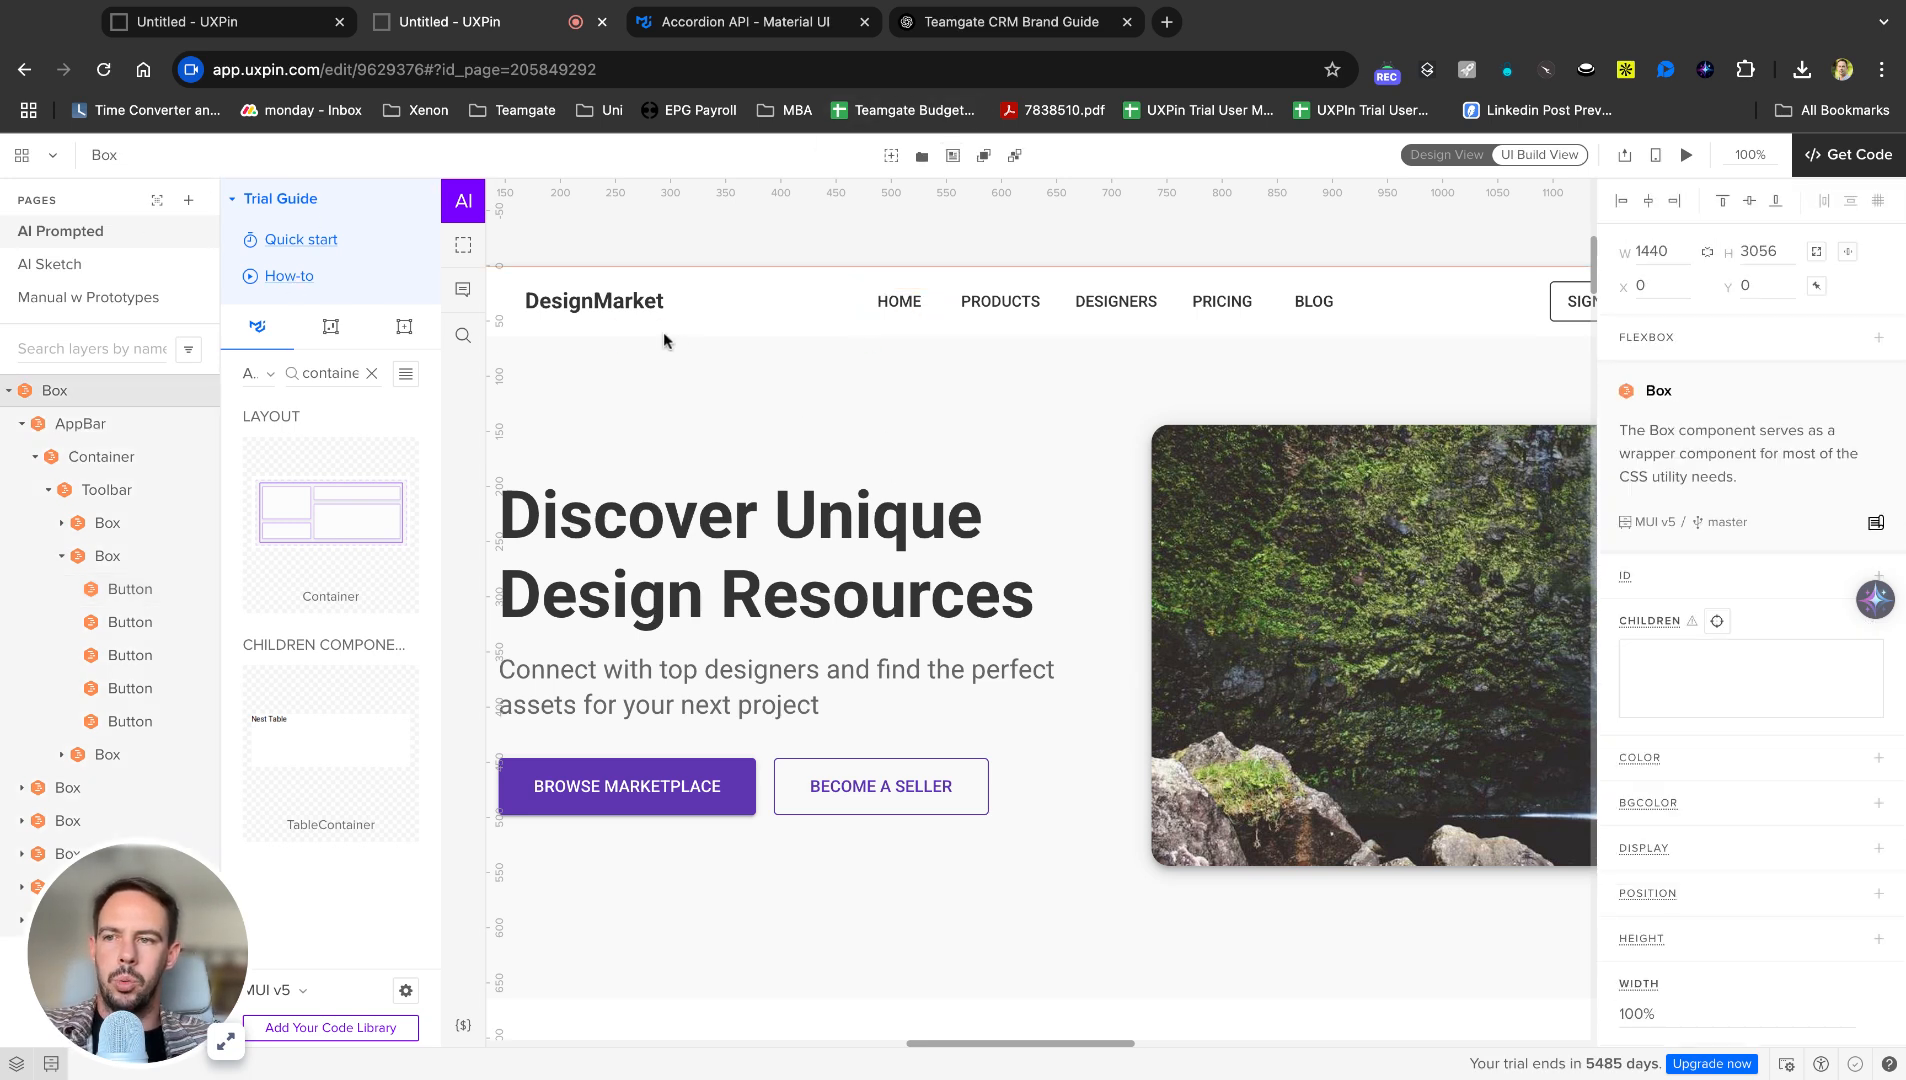
# Open the Manual w Prototypes page and examine the palette settings of the ThemeCustomizer above the header.
pyautogui.click(55, 265)
pyautogui.click(89, 298)
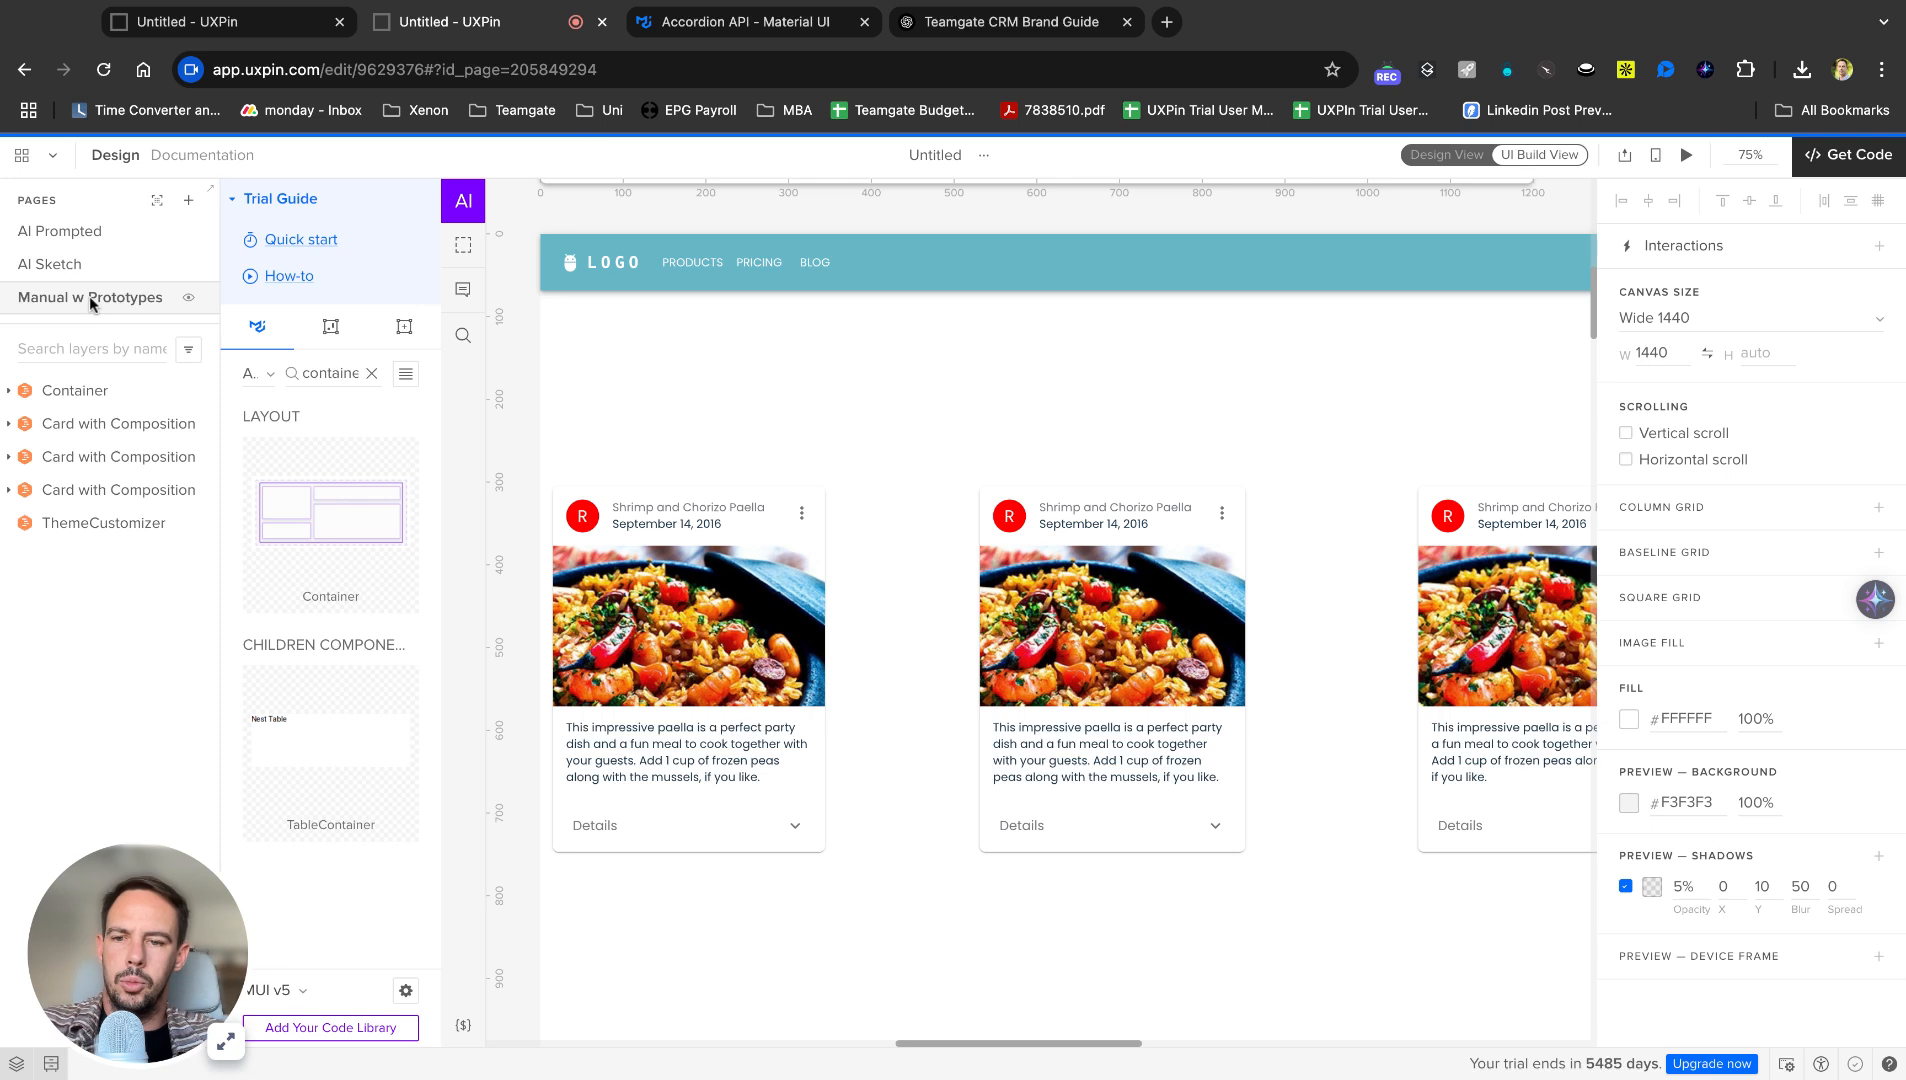
pyautogui.scroll(5, 882, 395)
pyautogui.click(882, 395)
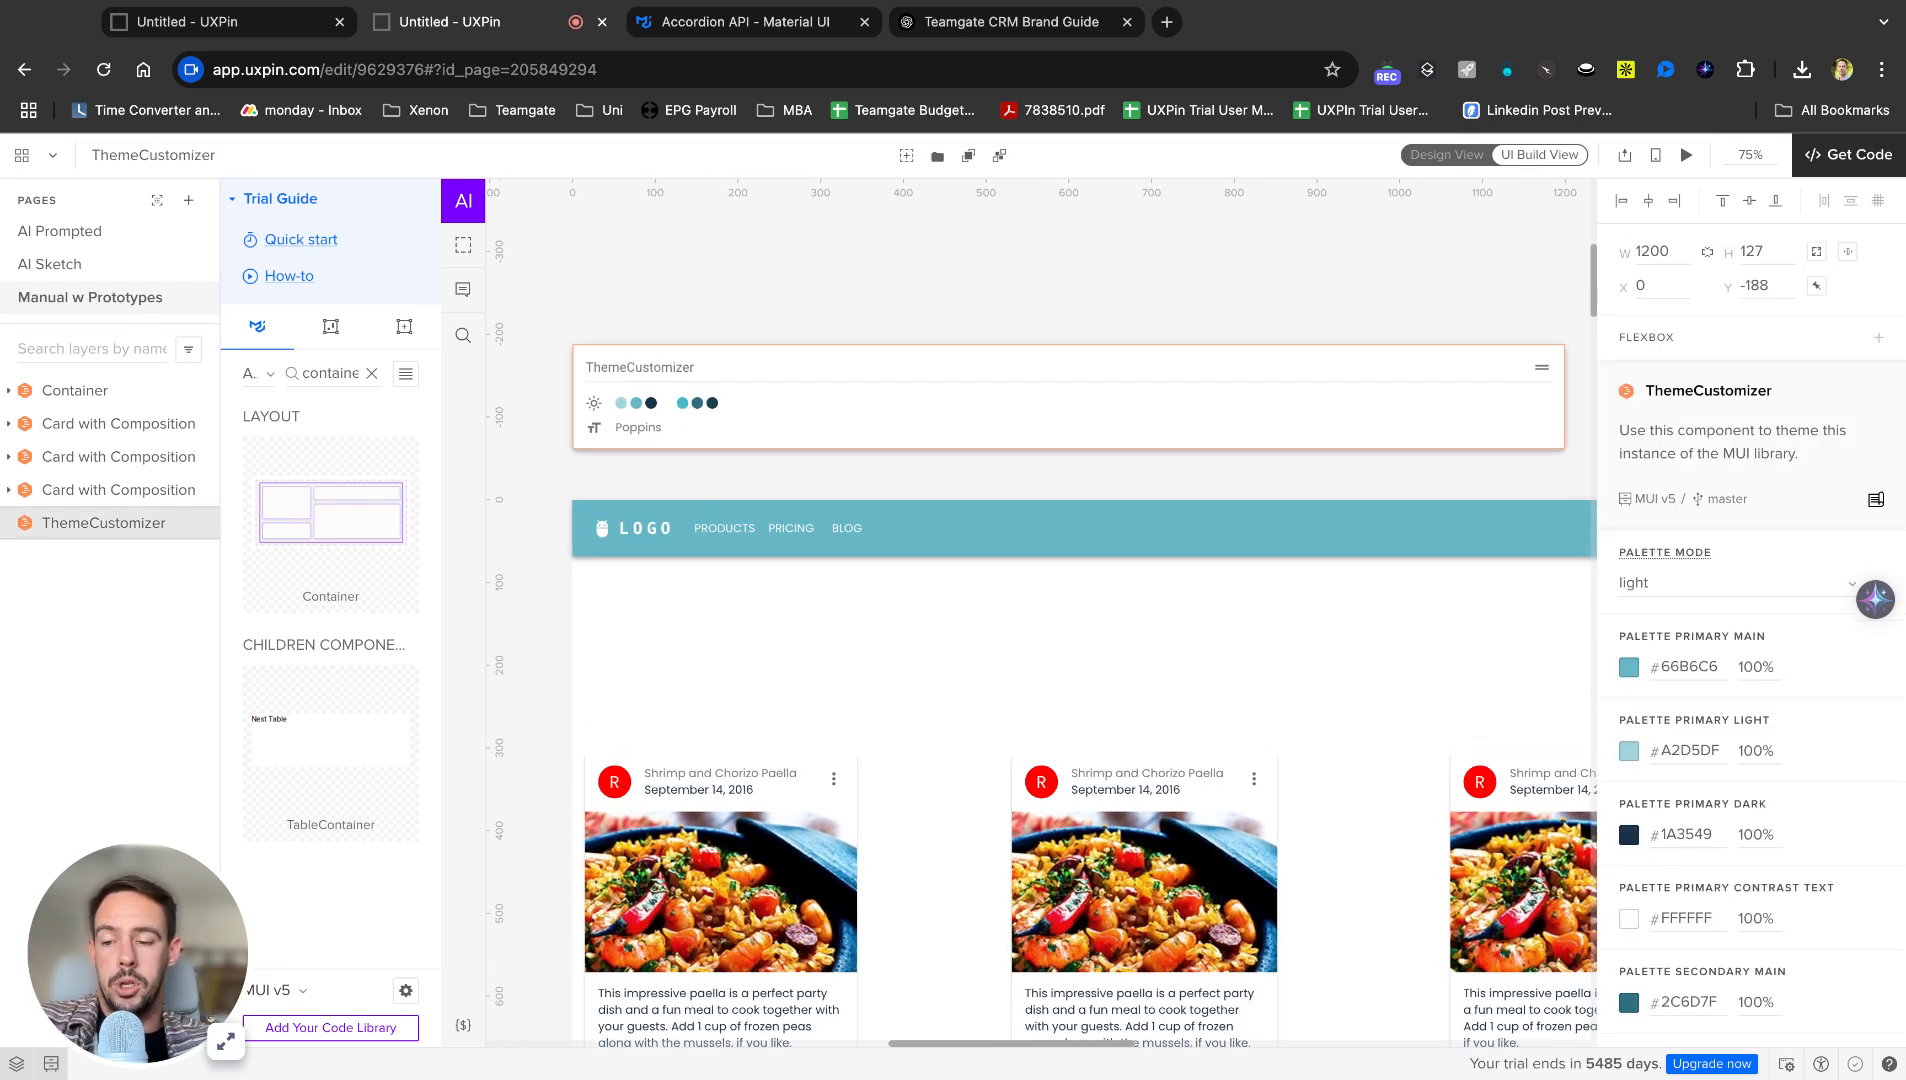
pyautogui.moveTo(850, 397); pyautogui.dragTo(868, 411)
pyautogui.click(866, 627)
pyautogui.click(1128, 562)
pyautogui.click(942, 632)
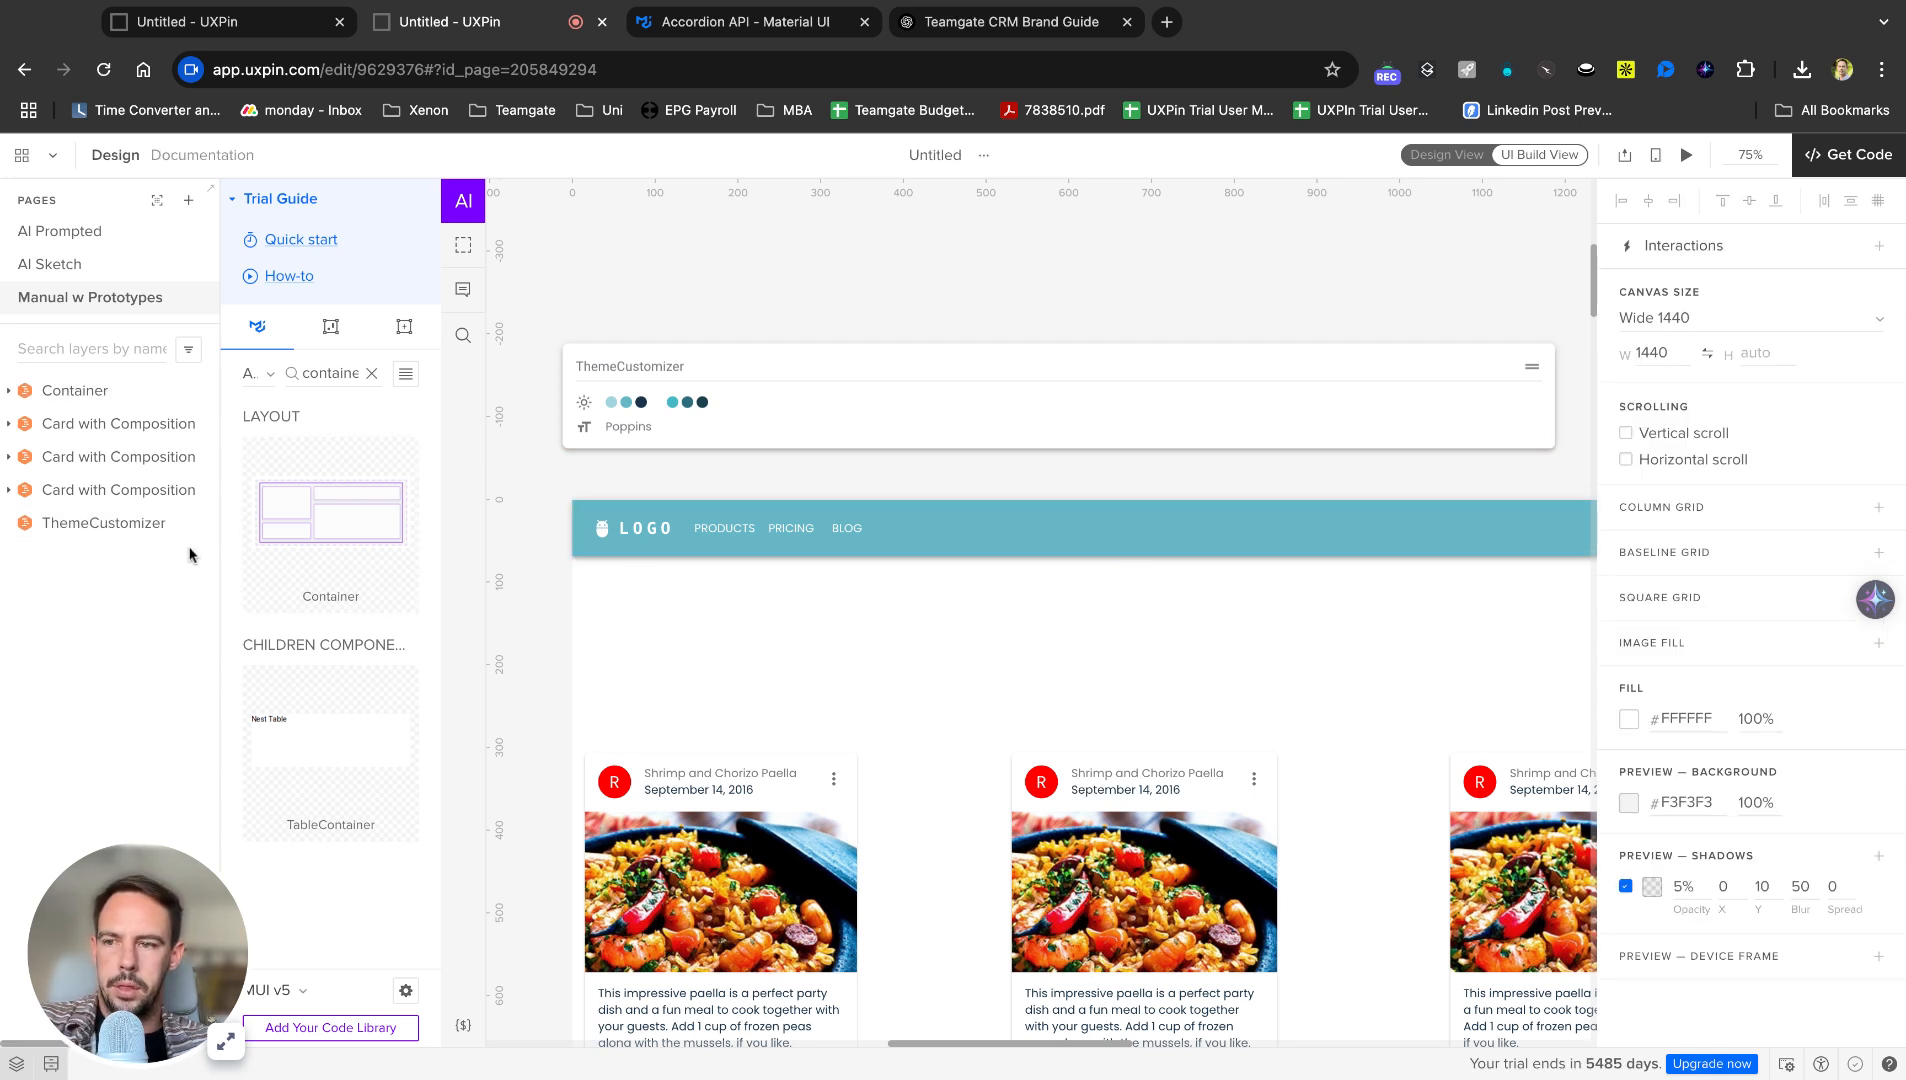
# View the list of available UXPin component libraries, keeping MUI v5 as the active one.
pyautogui.click(287, 991)
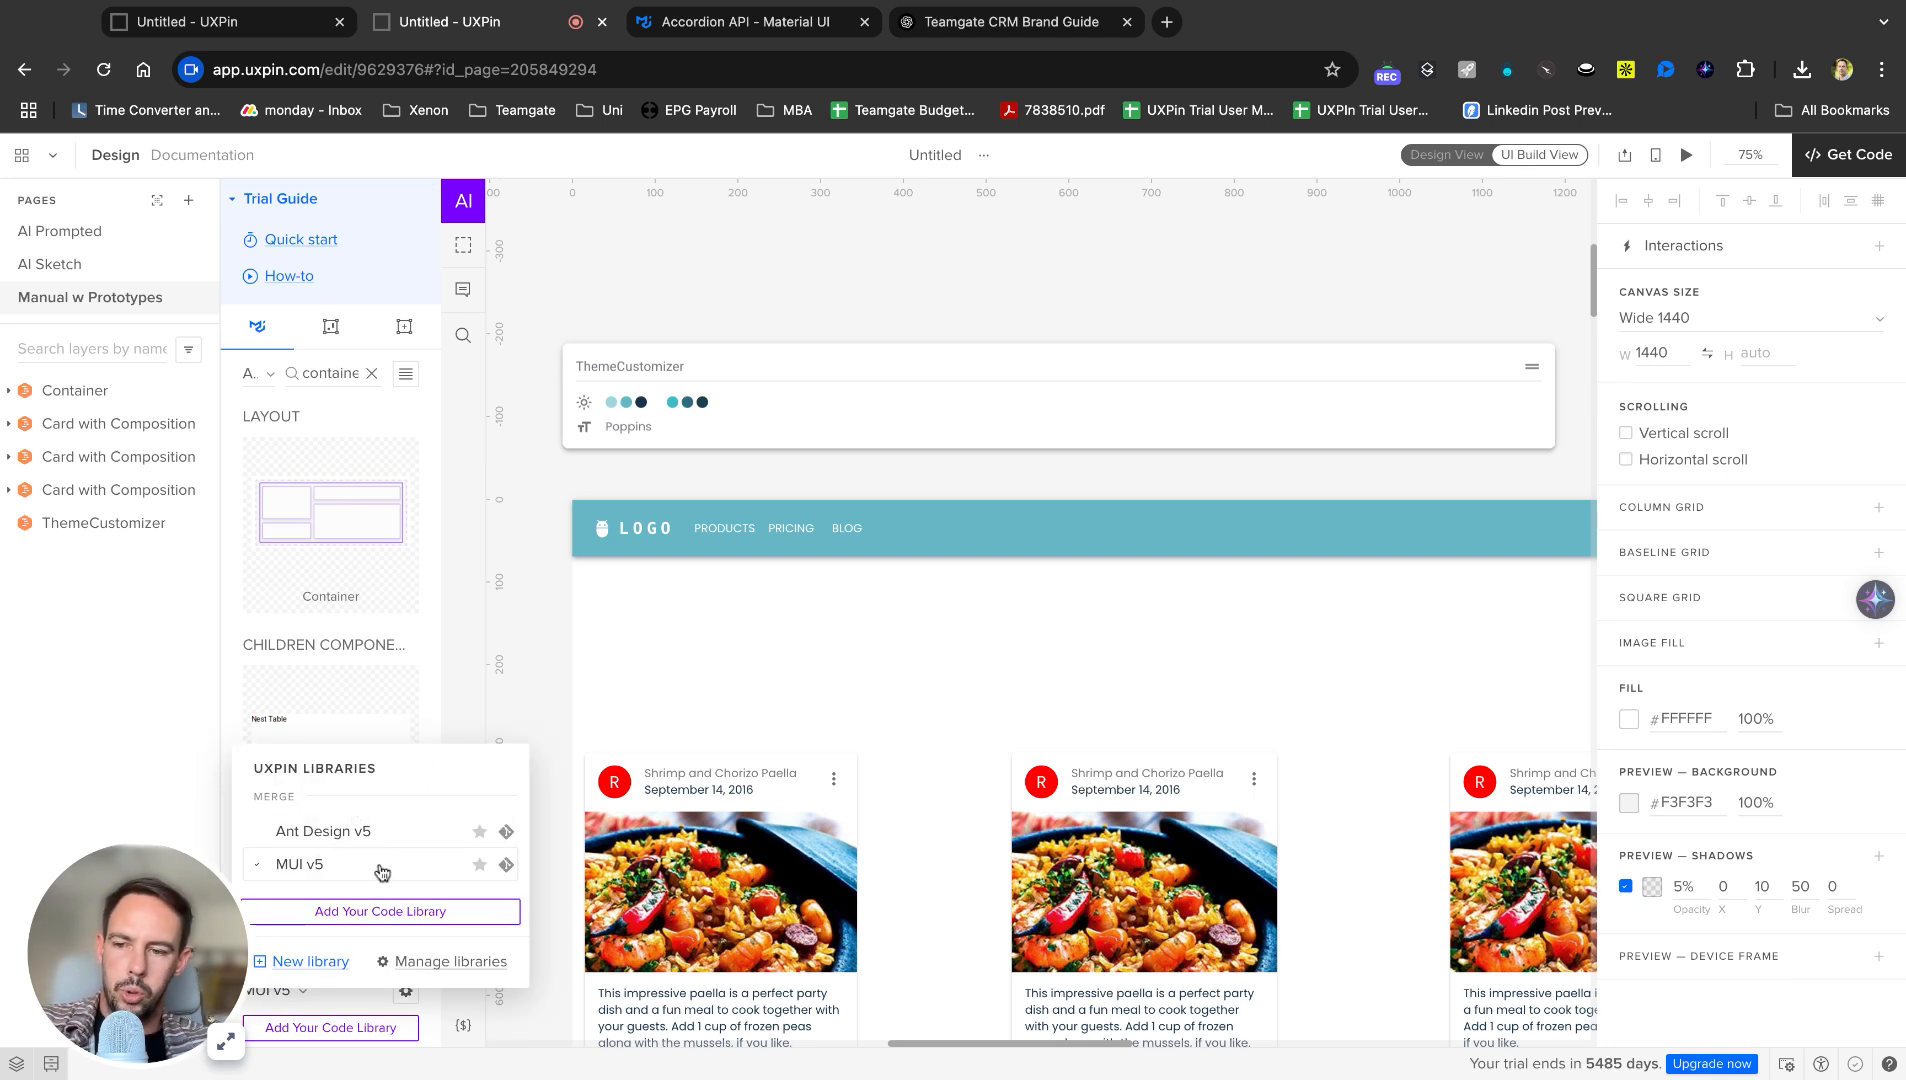
pyautogui.click(533, 613)
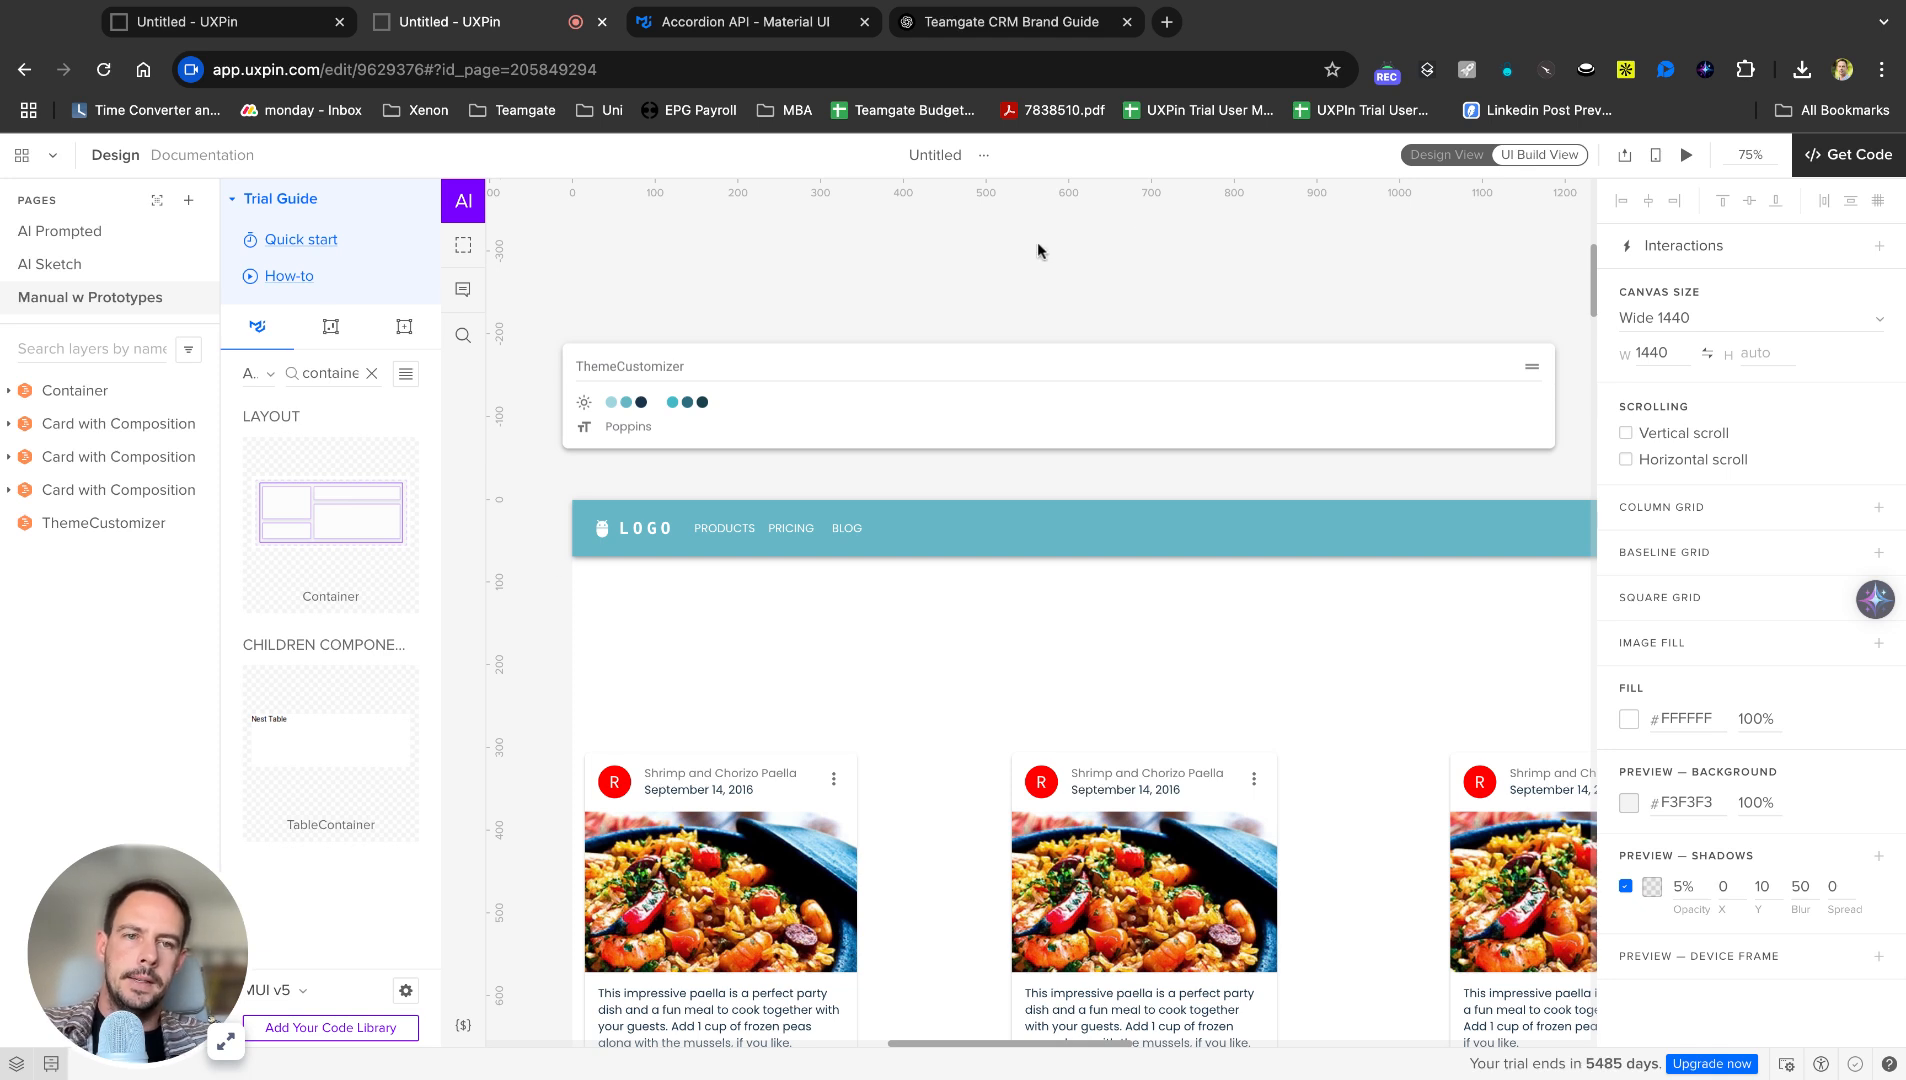
# Align the ThemeCustomizer with the canvas edge at X 0 and about Y -186, above the header.
pyautogui.moveTo(1001, 348); pyautogui.dragTo(1001, 356)
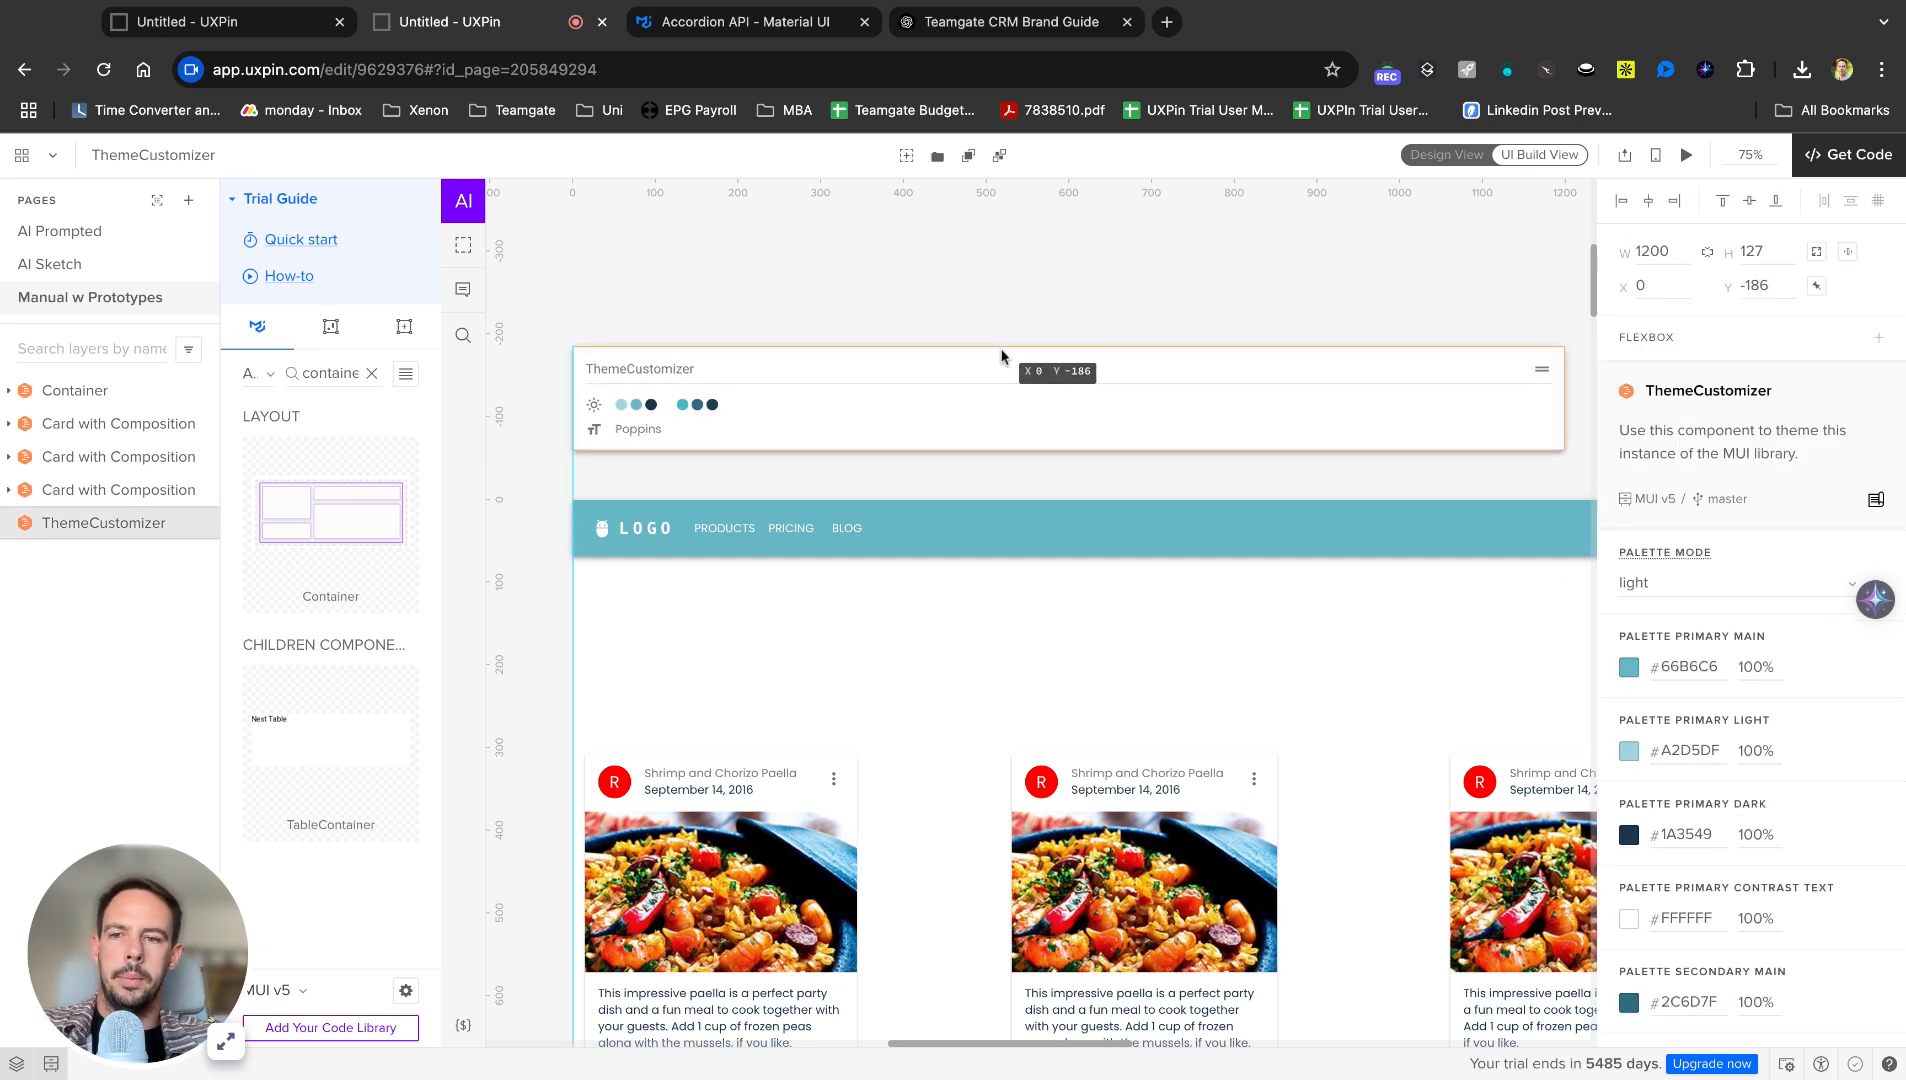
pyautogui.click(1050, 303)
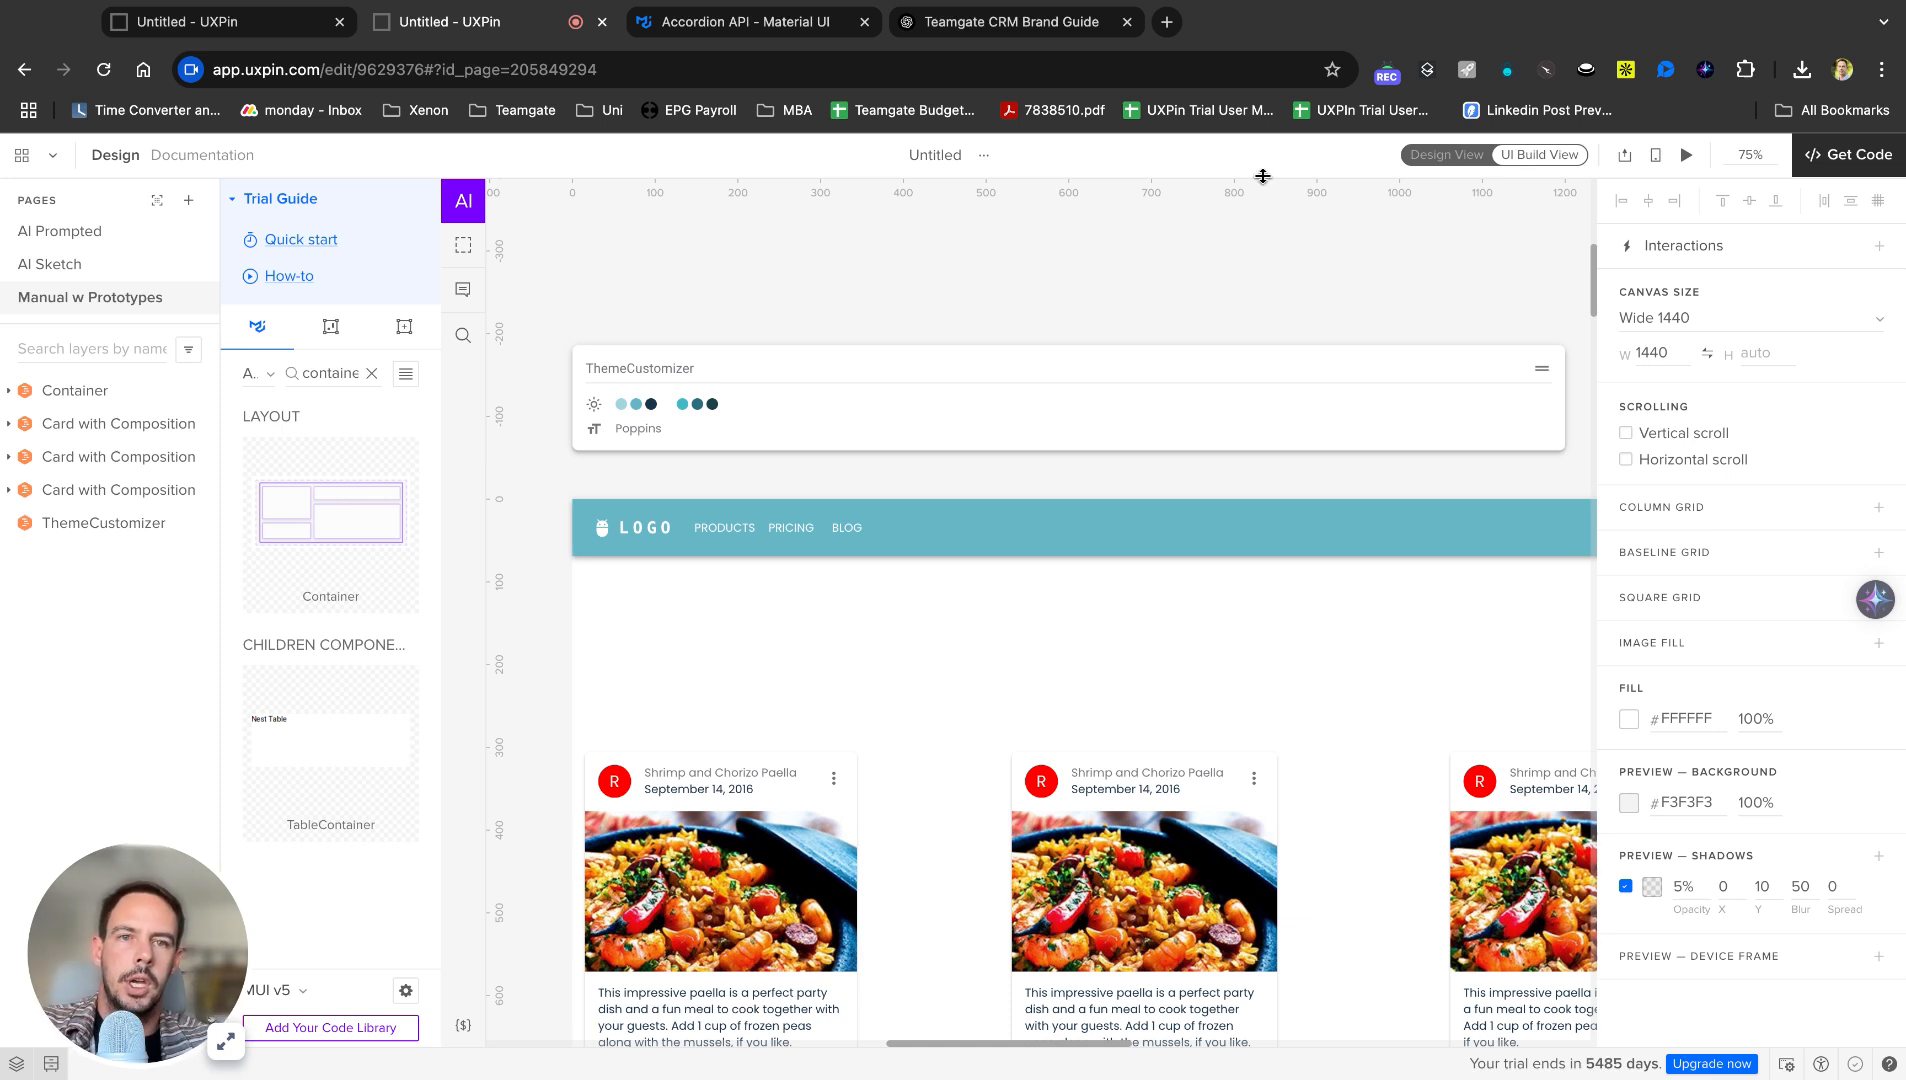
# Open the AI Prompted page and look through the DesignMarket landing page, ending back at its header with nothing selected.
pyautogui.click(100, 232)
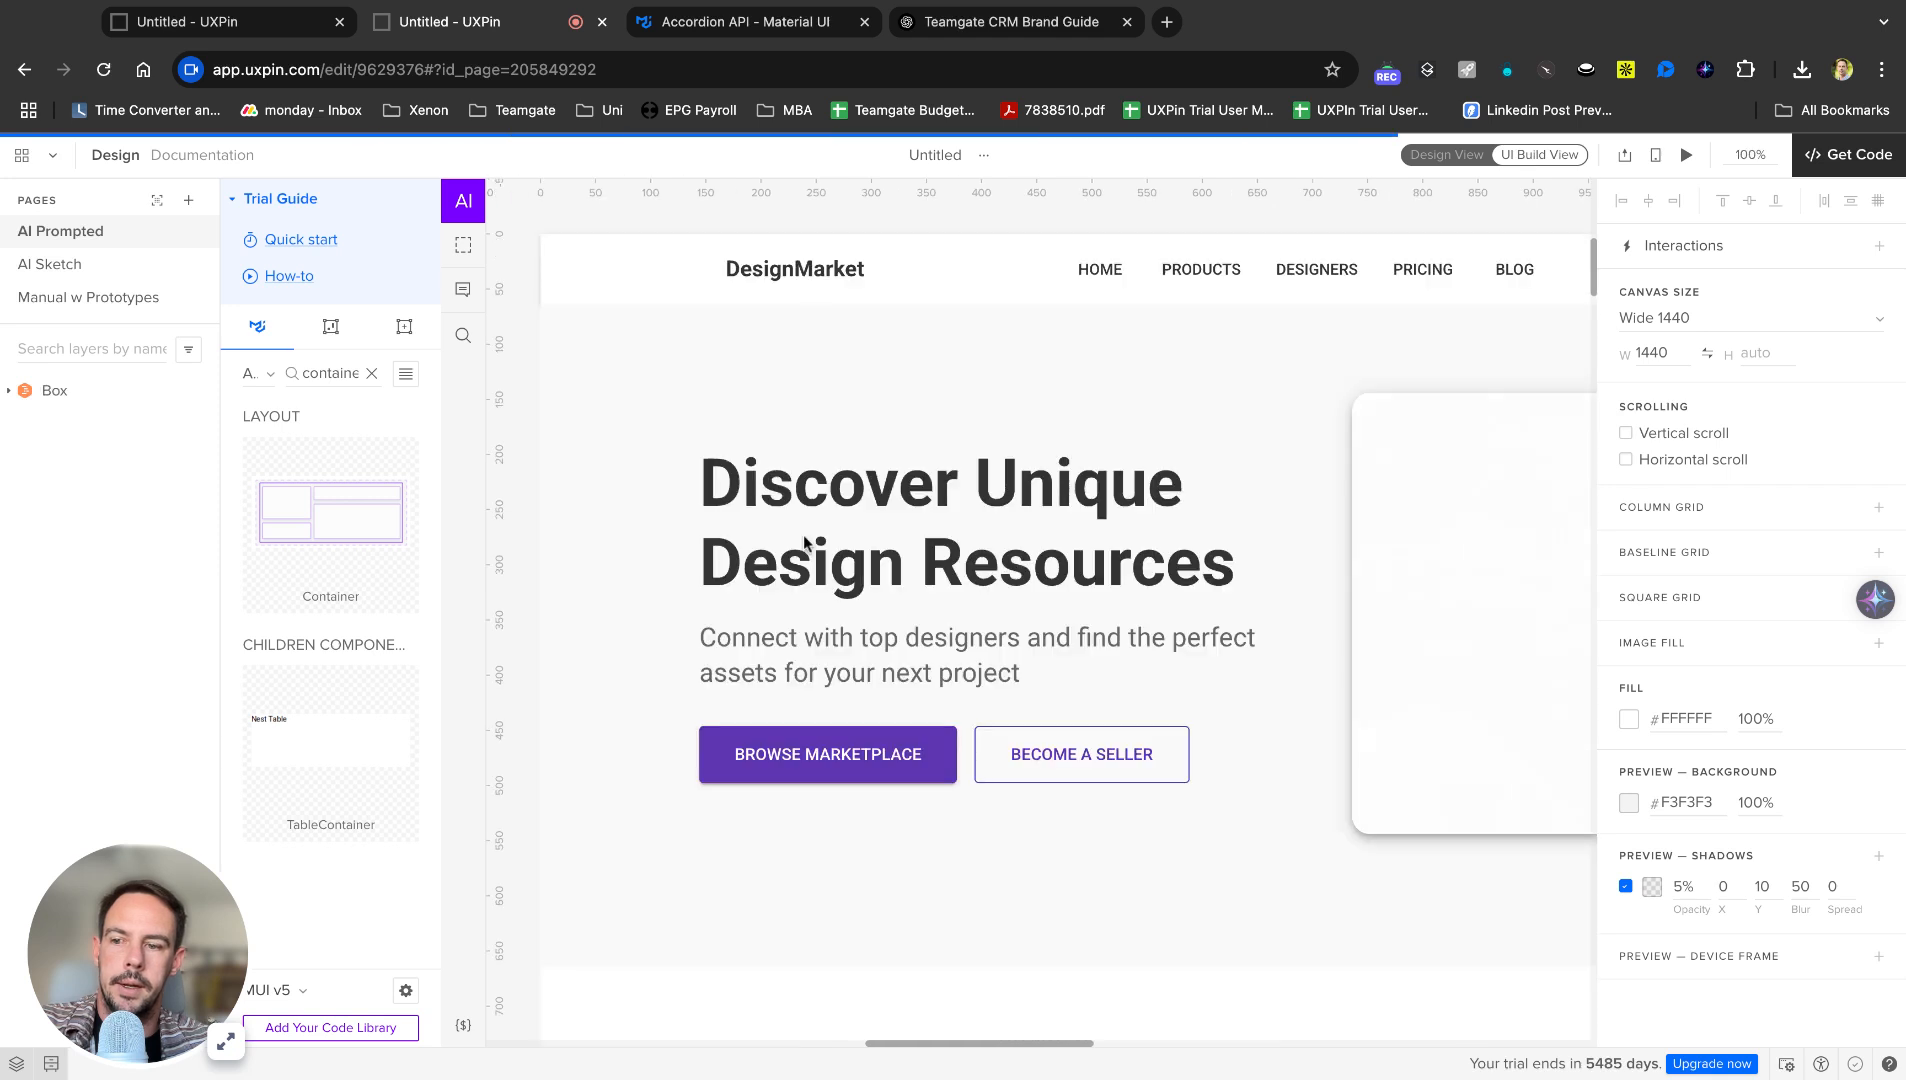
pyautogui.click(789, 432)
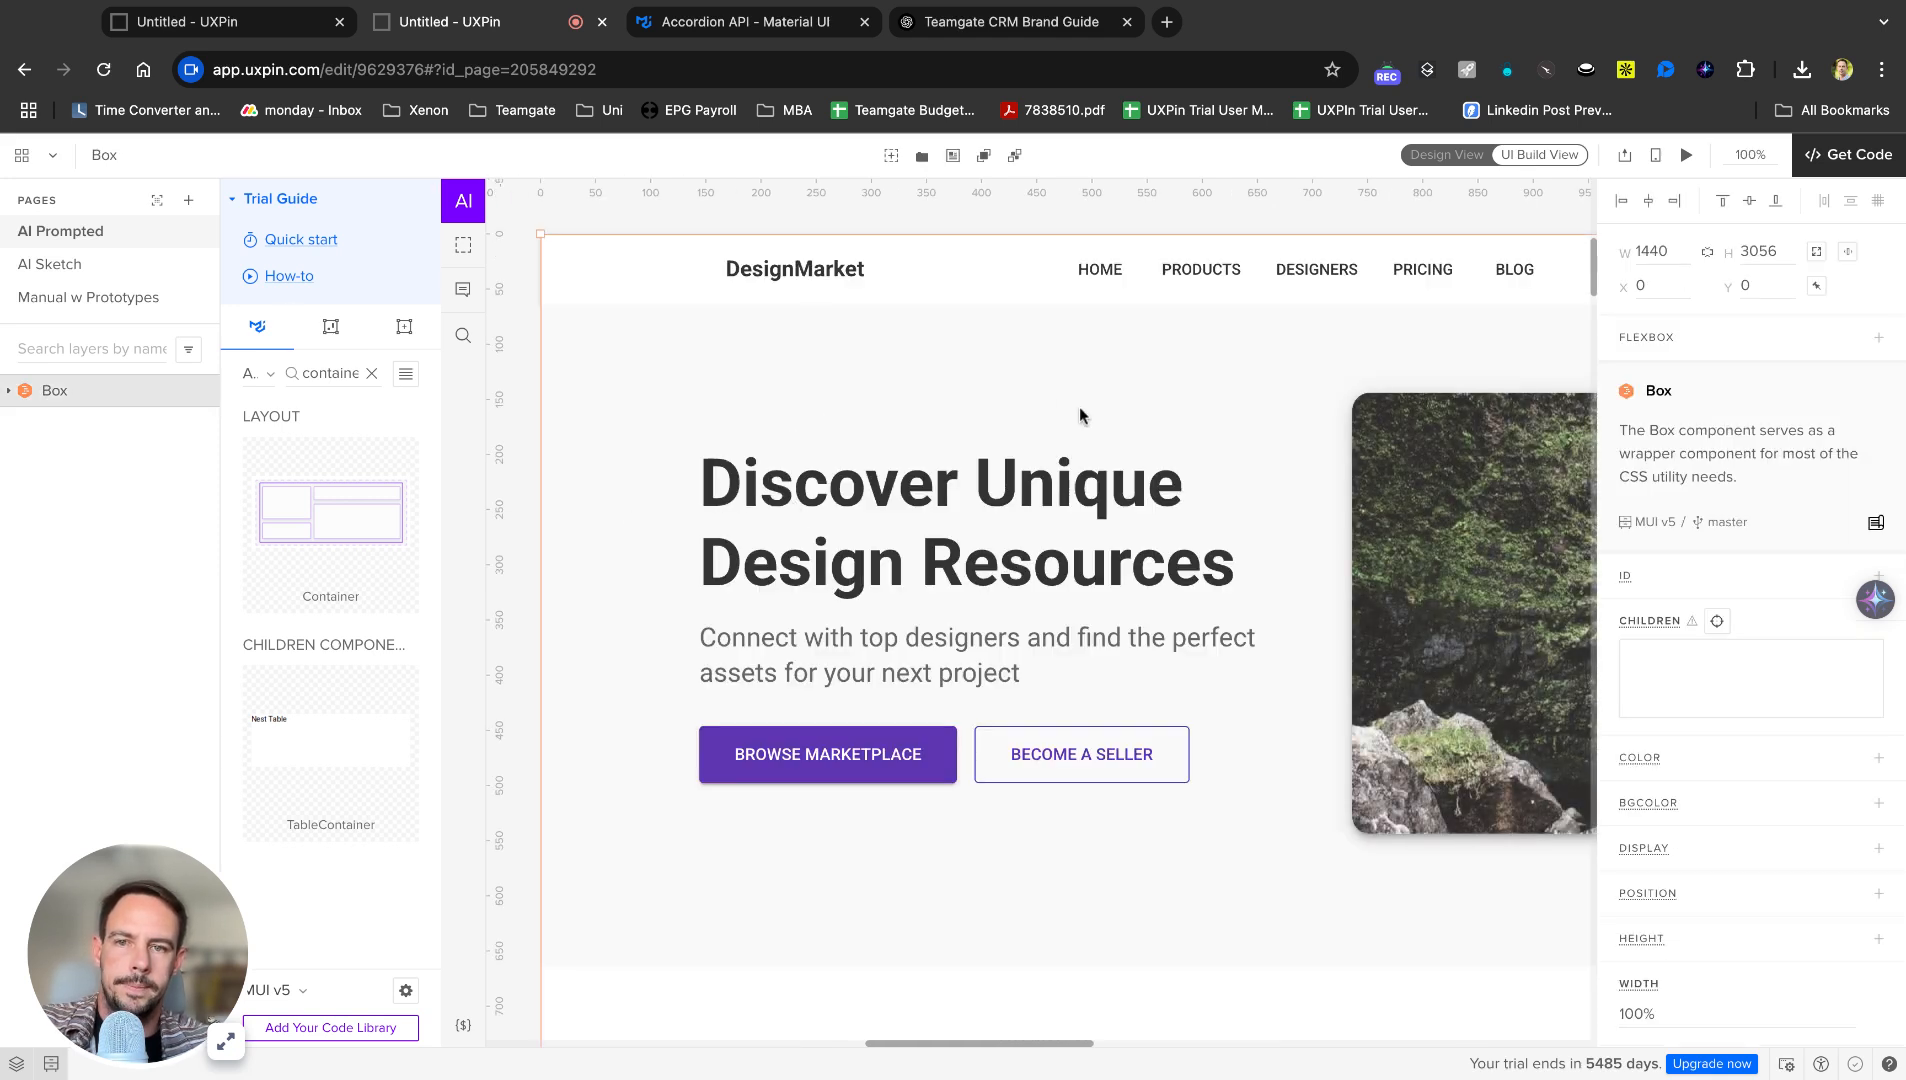
pyautogui.scroll(-10, 1081, 566)
pyautogui.hscroll(2, 1081, 566)
pyautogui.scroll(12, 1081, 566)
pyautogui.hscroll(-2, 1000, 570)
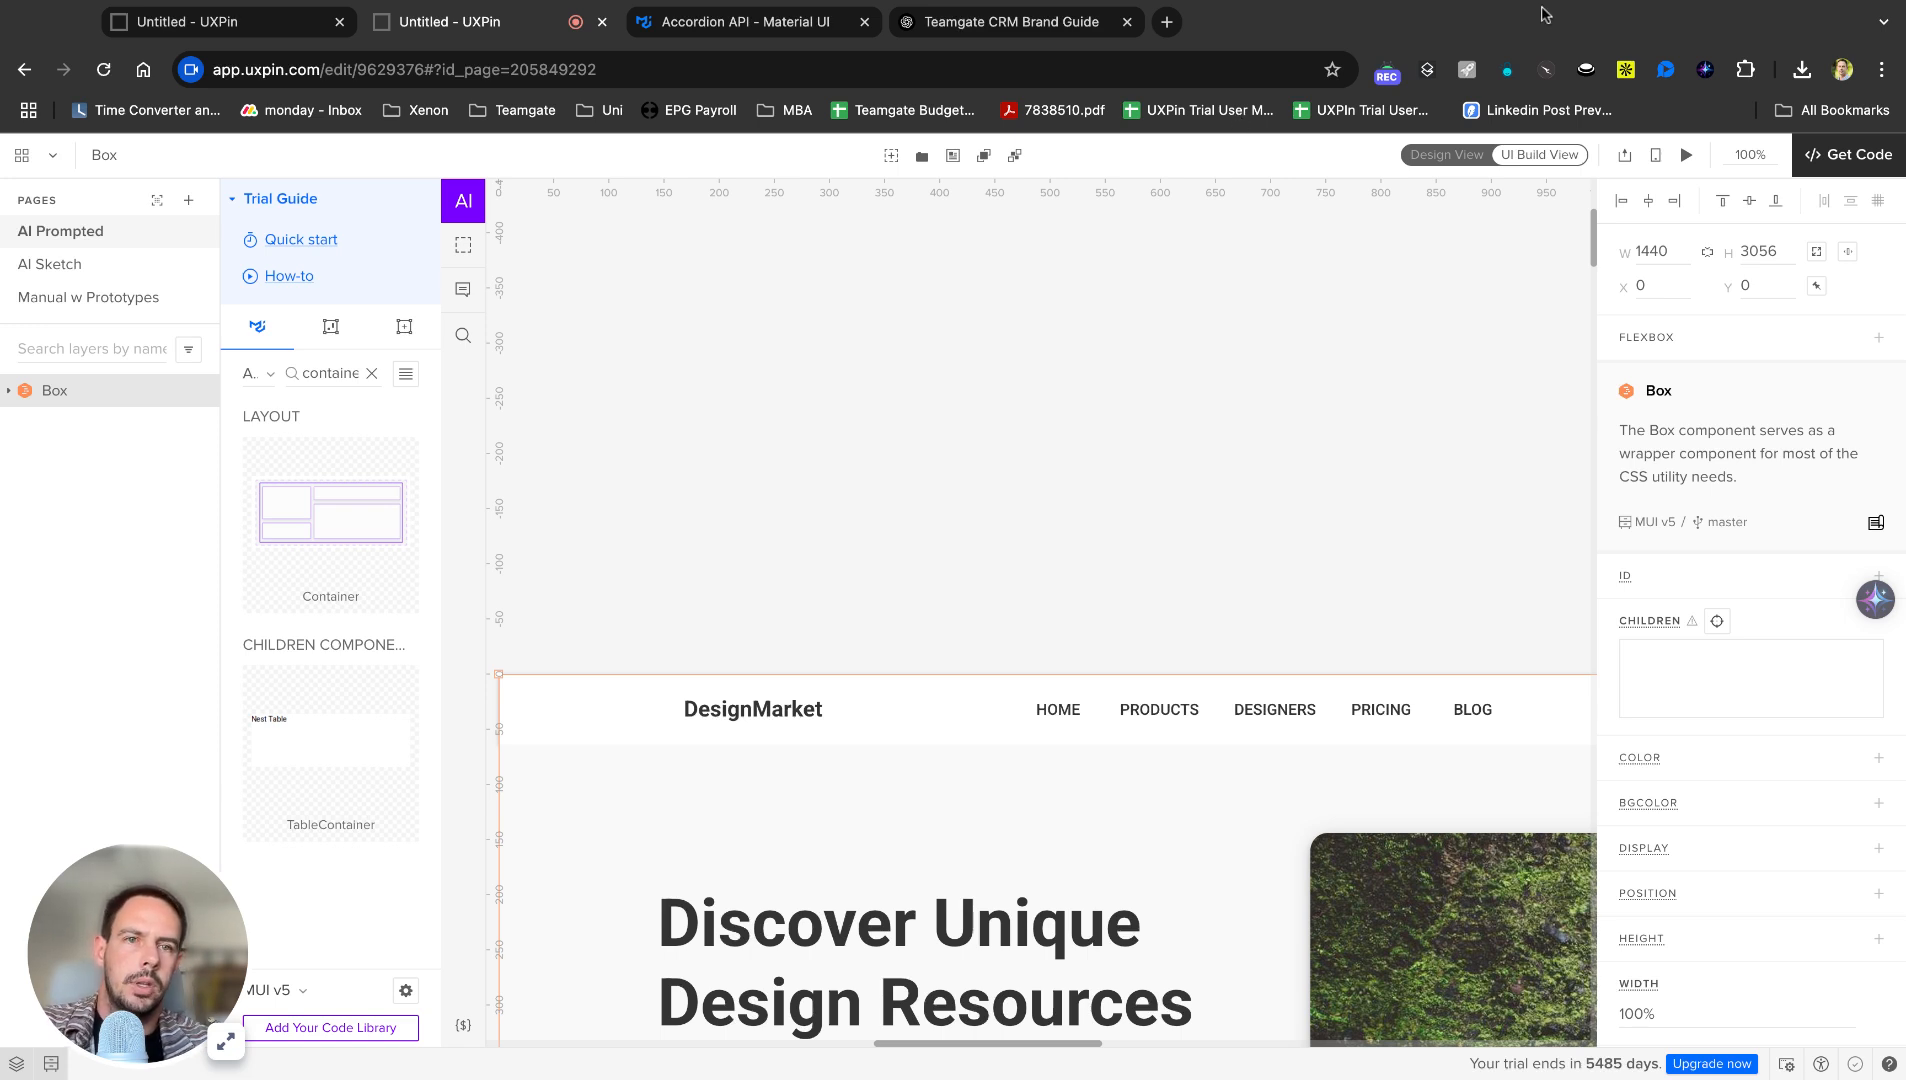
pyautogui.click(1347, 262)
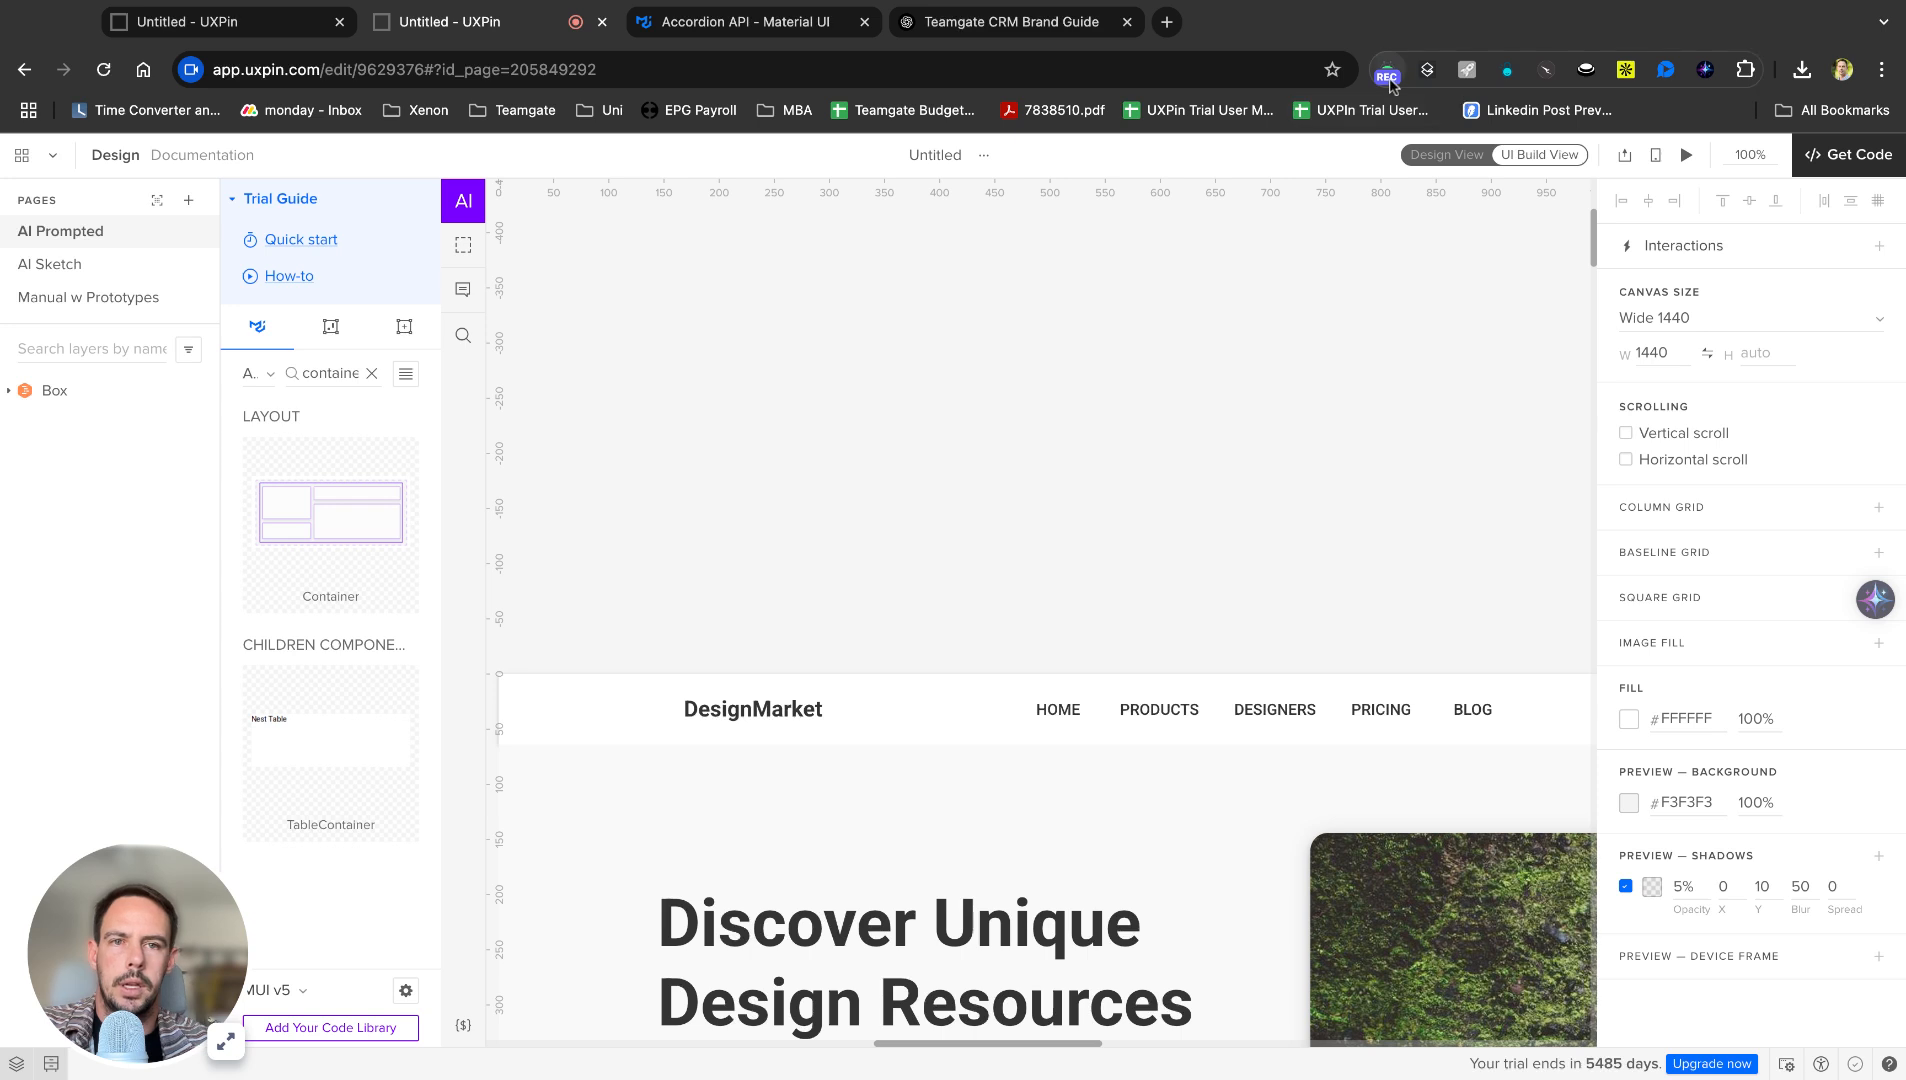